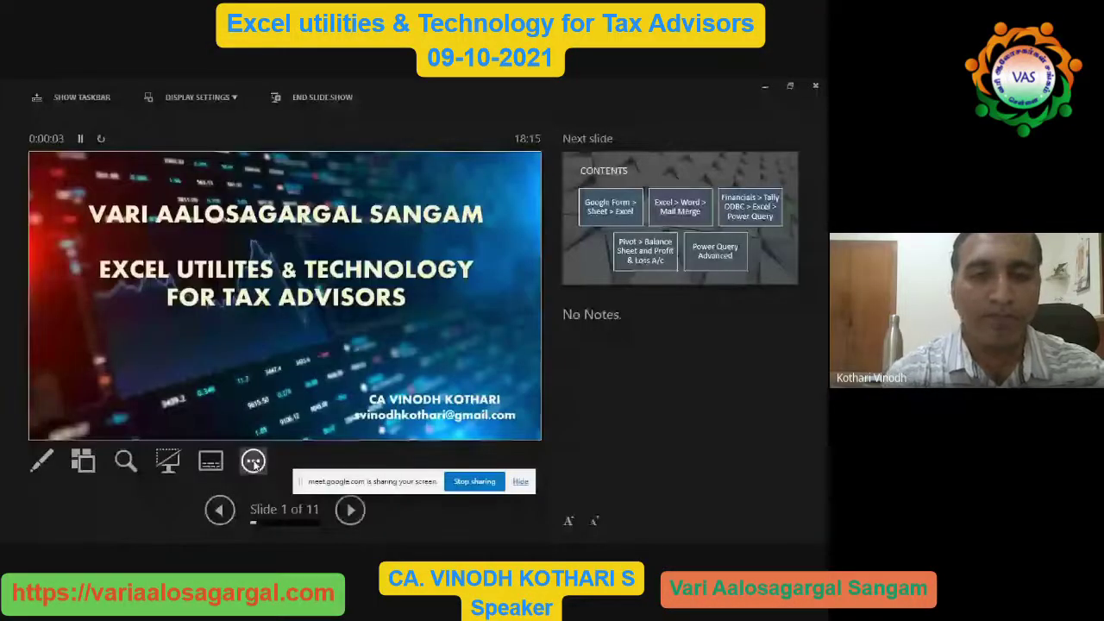
Hide Presenter View so the title slide fills the screen for the audience
left_click(253, 461)
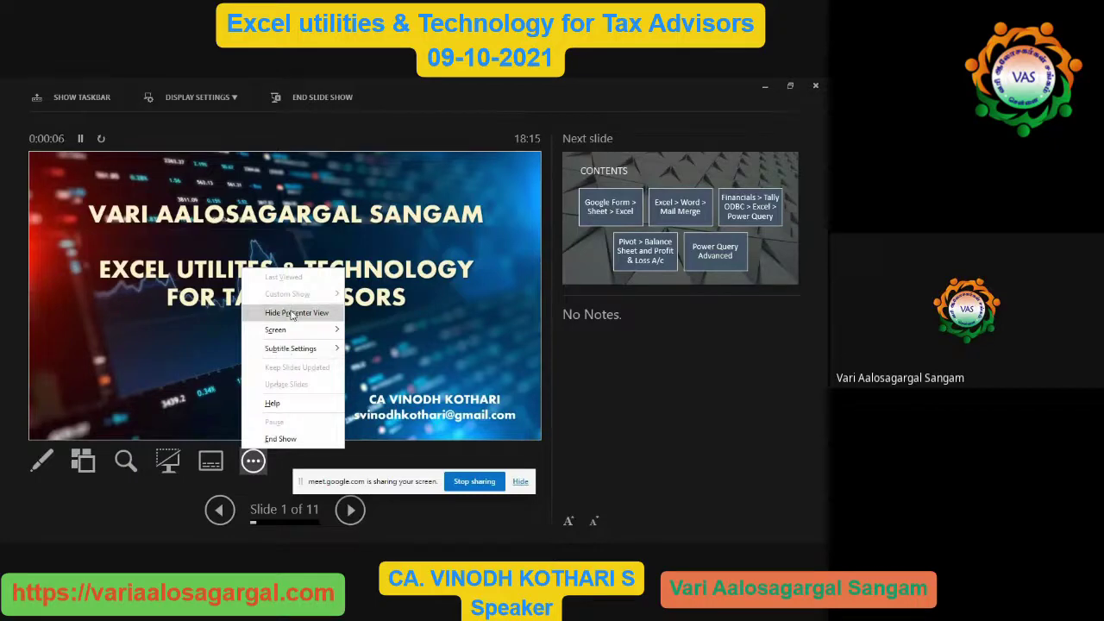
left_click(292, 314)
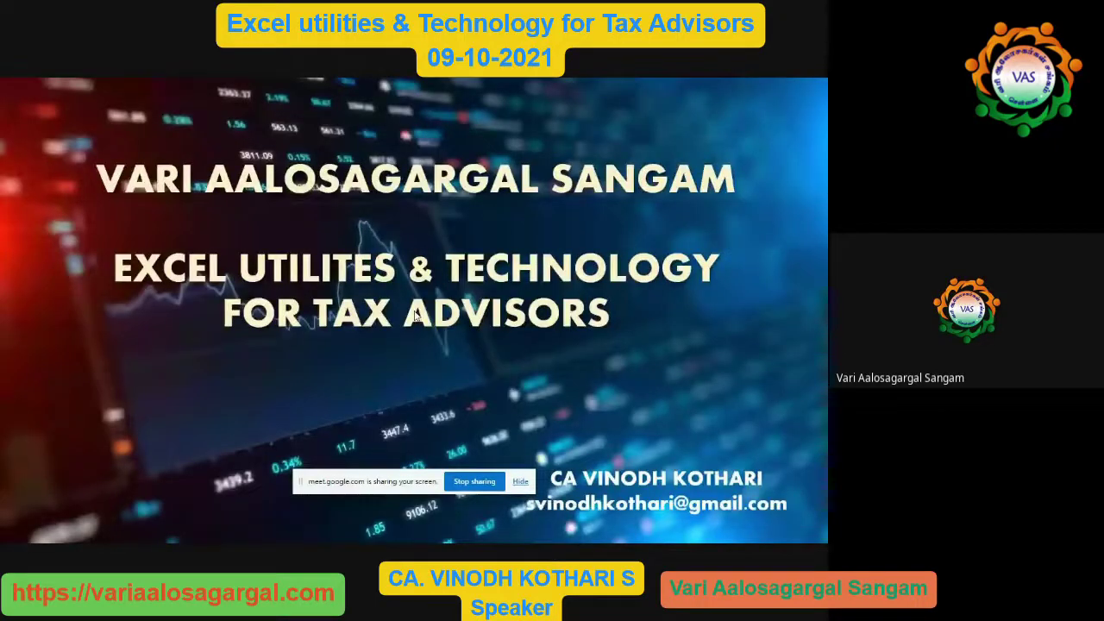
Advance from the title slide to the CONTENTS slide
left_click(414, 315)
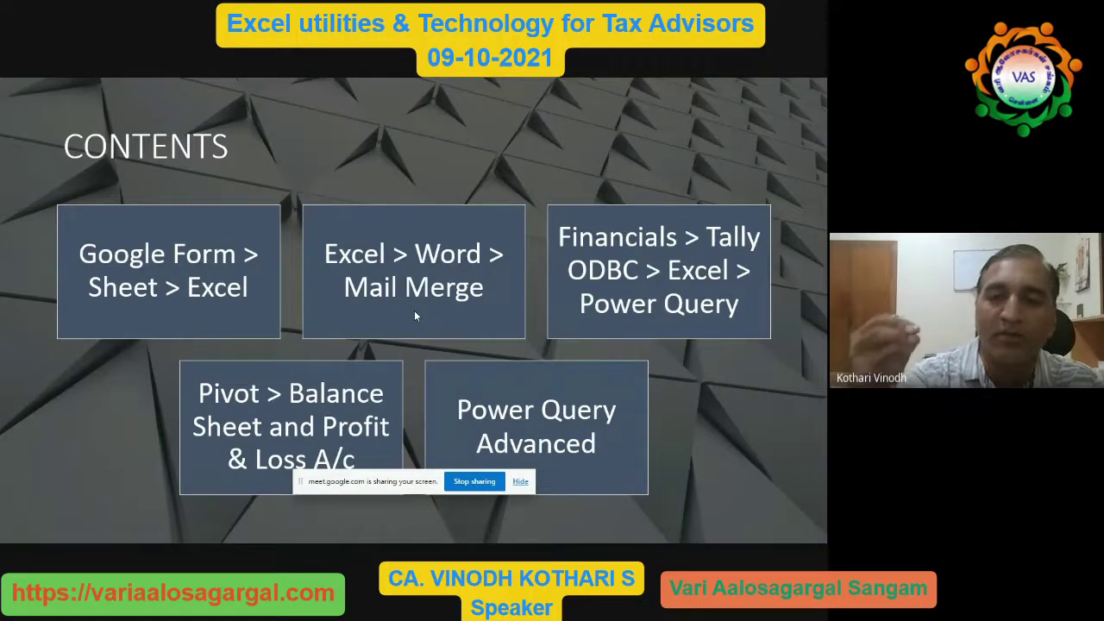
Move the show on to the SOFTWARE REQUIRMENT slide
key("Right")
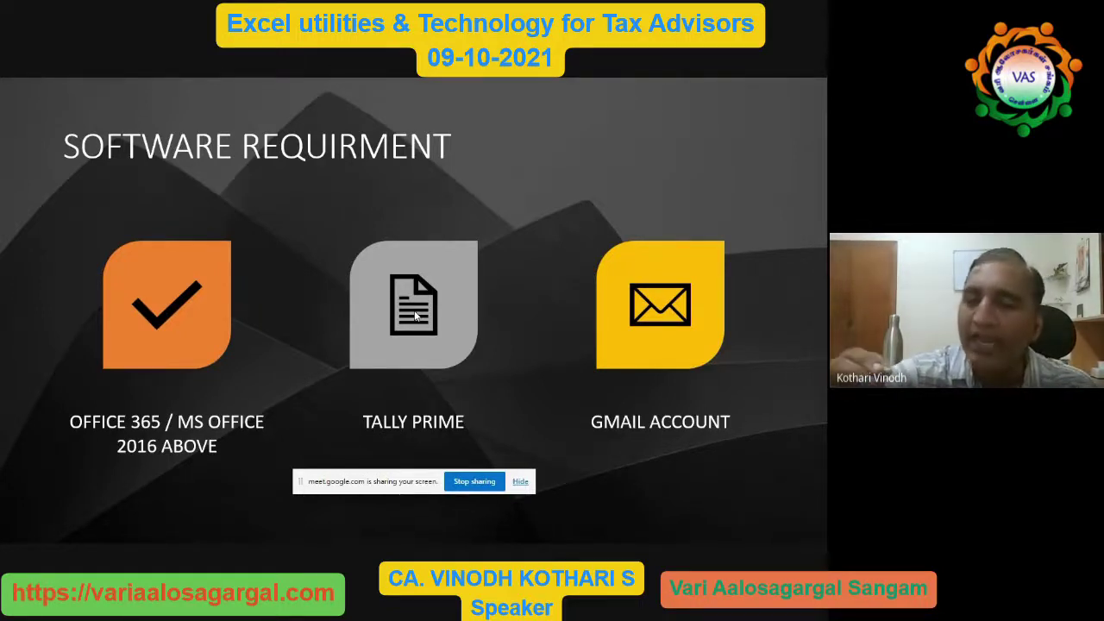
Go to the GOOGLE FORM IDEAS slide, exit and resume the show, then switch to Google Meet
left_click(415, 315)
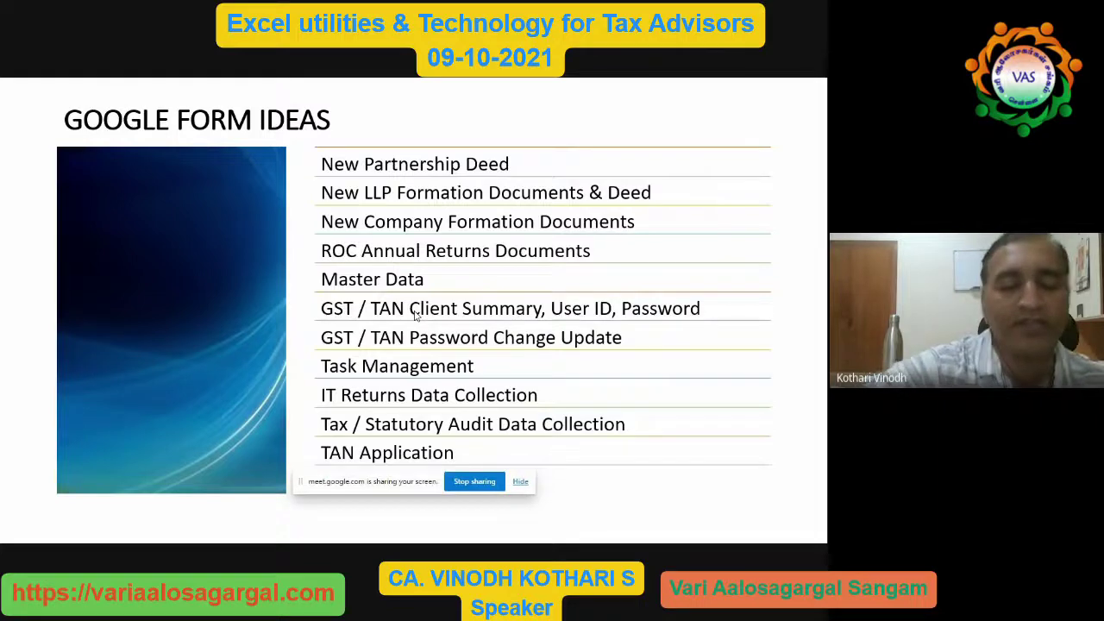
key("Escape")
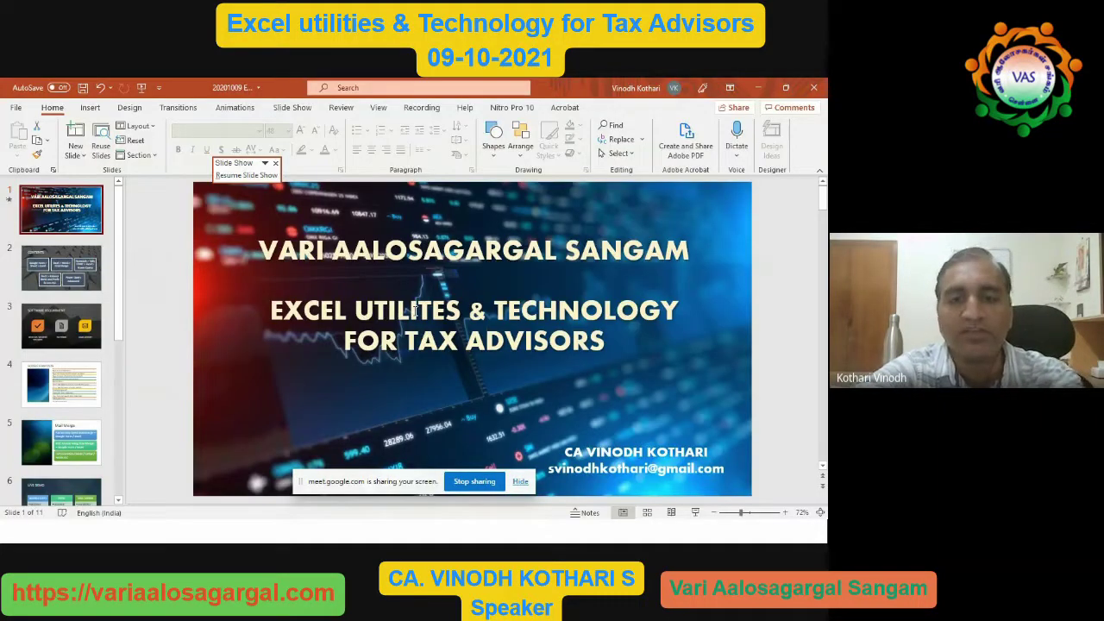
left_click(247, 176)
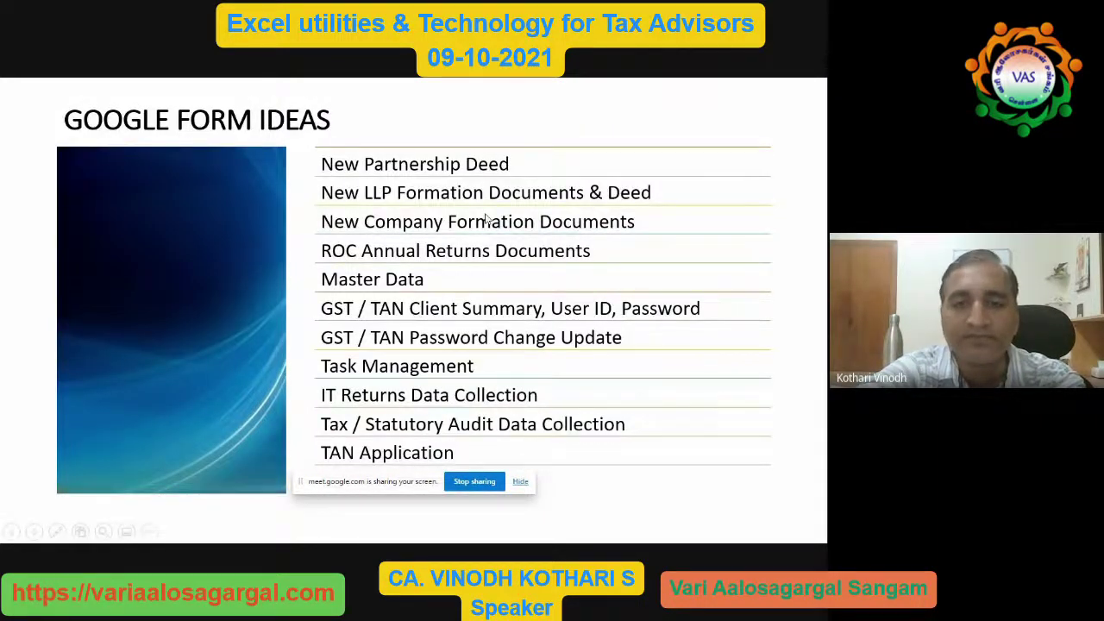
key("alt+Tab")
key("alt+Tab")
key("alt+Tab")
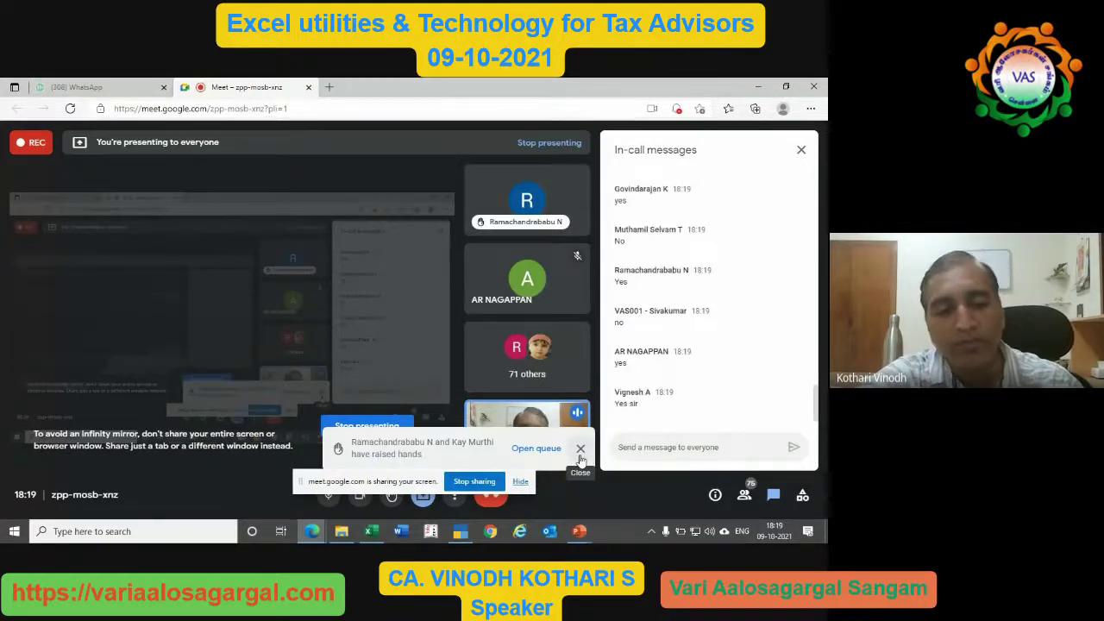
Return from the Meet messages to the GOOGLE FORM IDEAS slide show
key("alt+Tab")
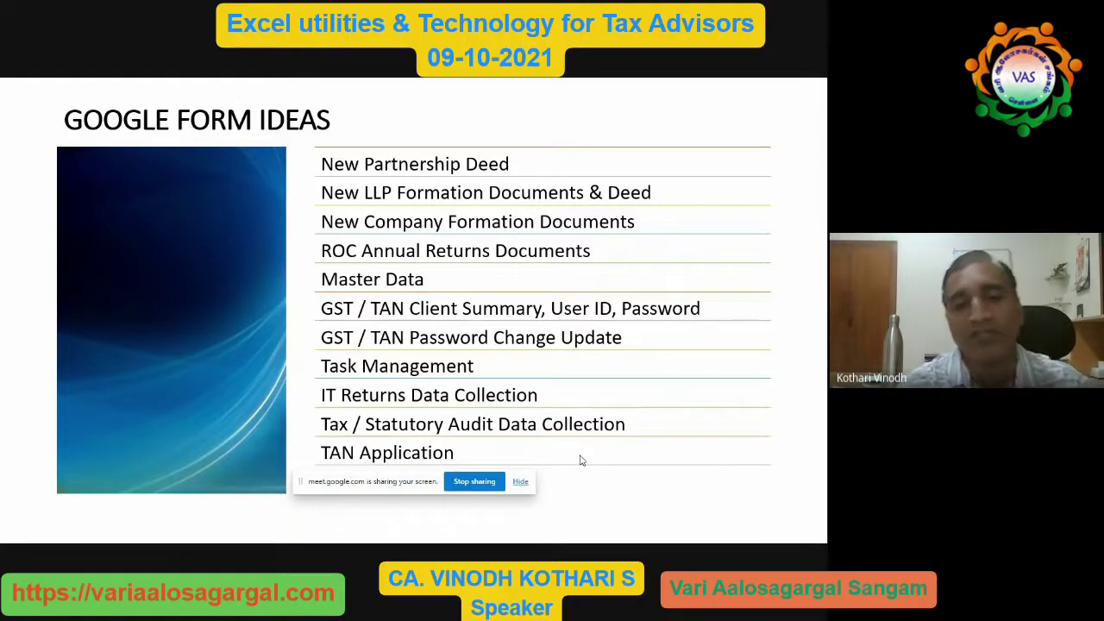
Advance the show to the Mail Merge slide and bring up the window switcher
key("Right")
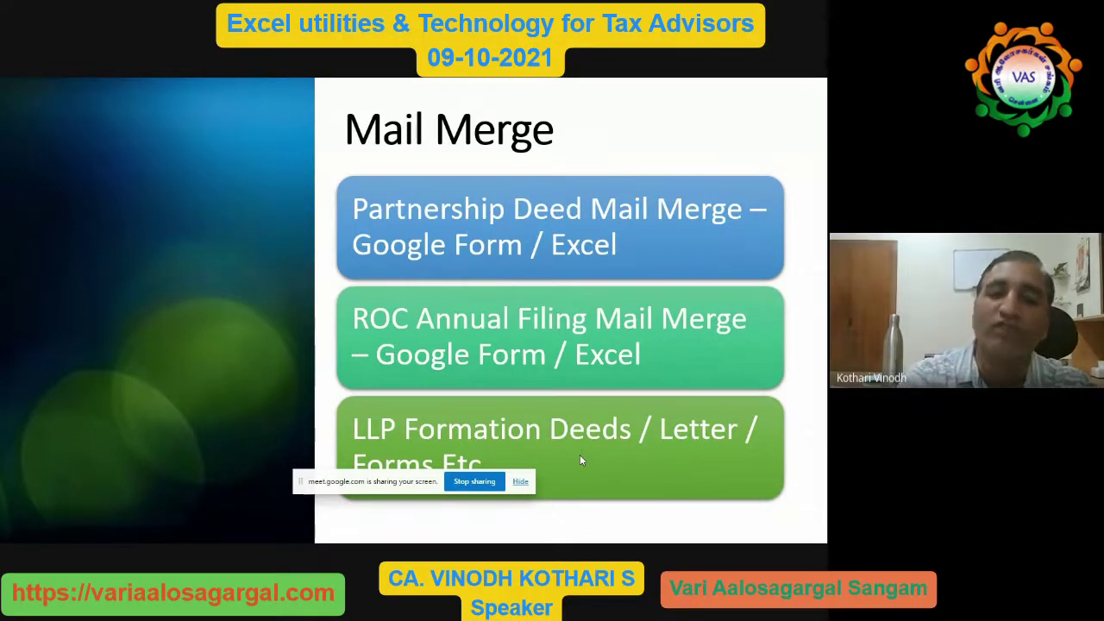
key("alt+Tab")
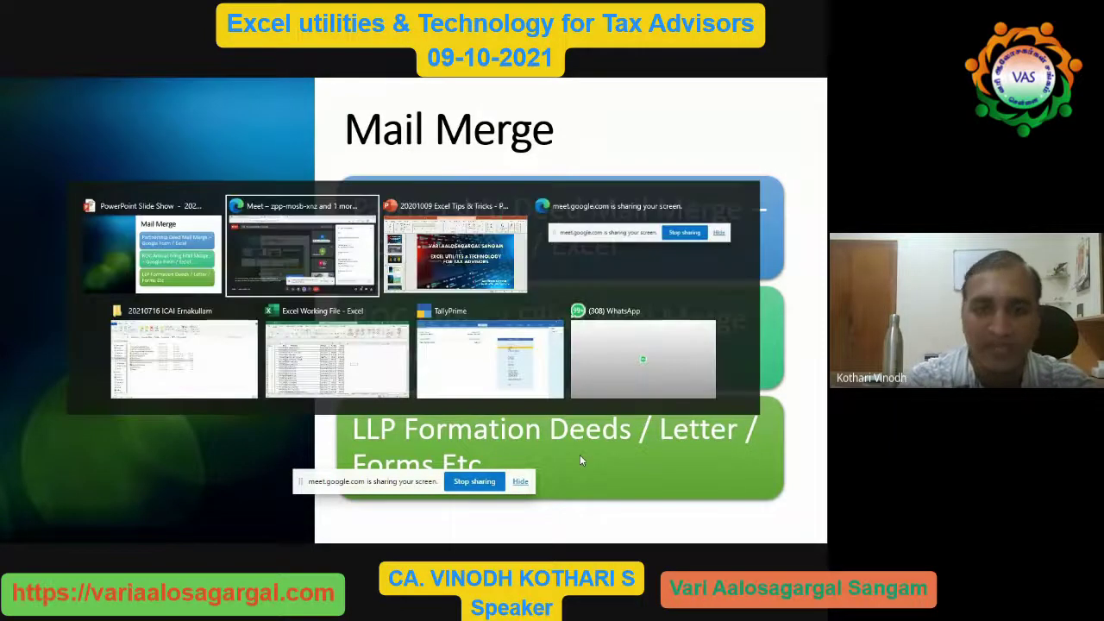
Switch from the slide show to the browser and open Gmail in a new tab
key("alt+Tab")
key("alt+Tab")
key("alt+Tab")
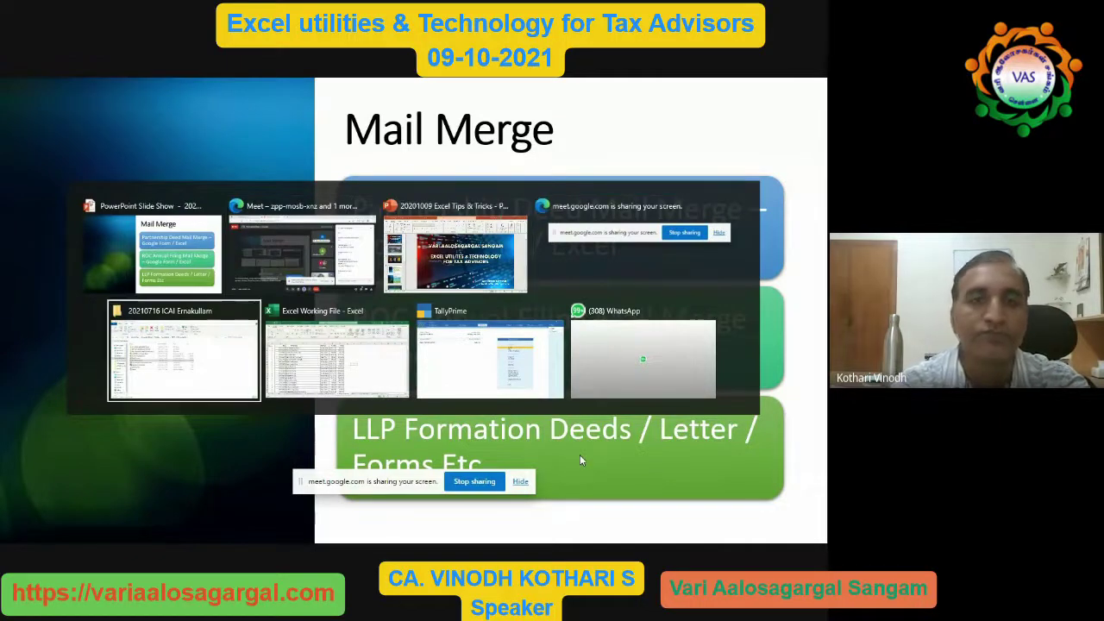
key("alt+Tab")
key("alt+Tab")
key("alt+Tab")
key("alt+Tab")
key("alt+Tab")
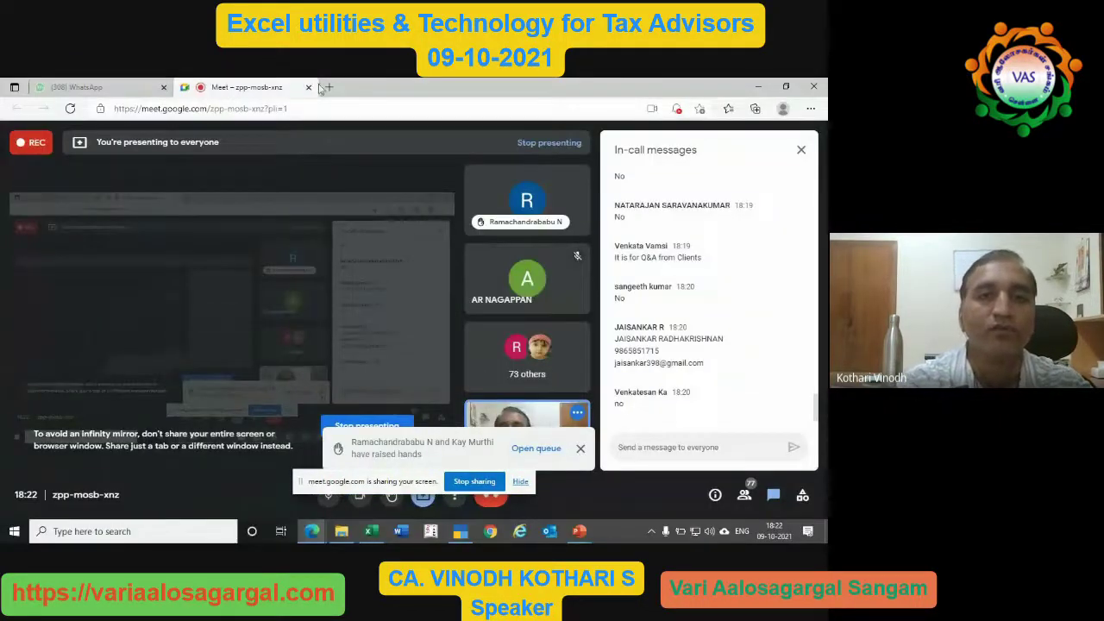
left_click(329, 89)
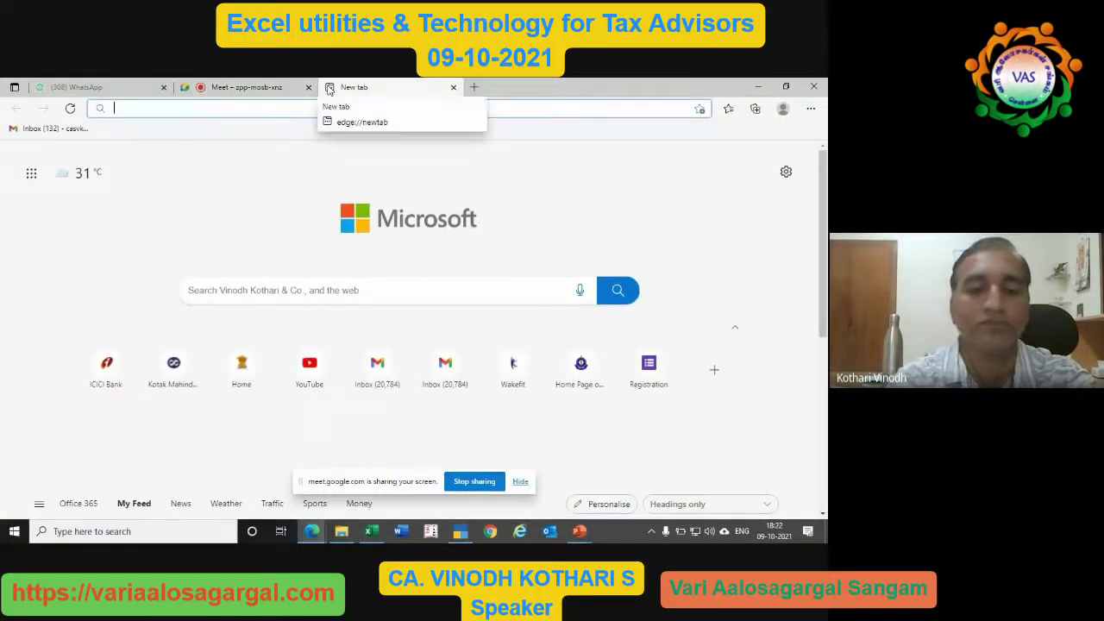
type("gm")
key("Return")
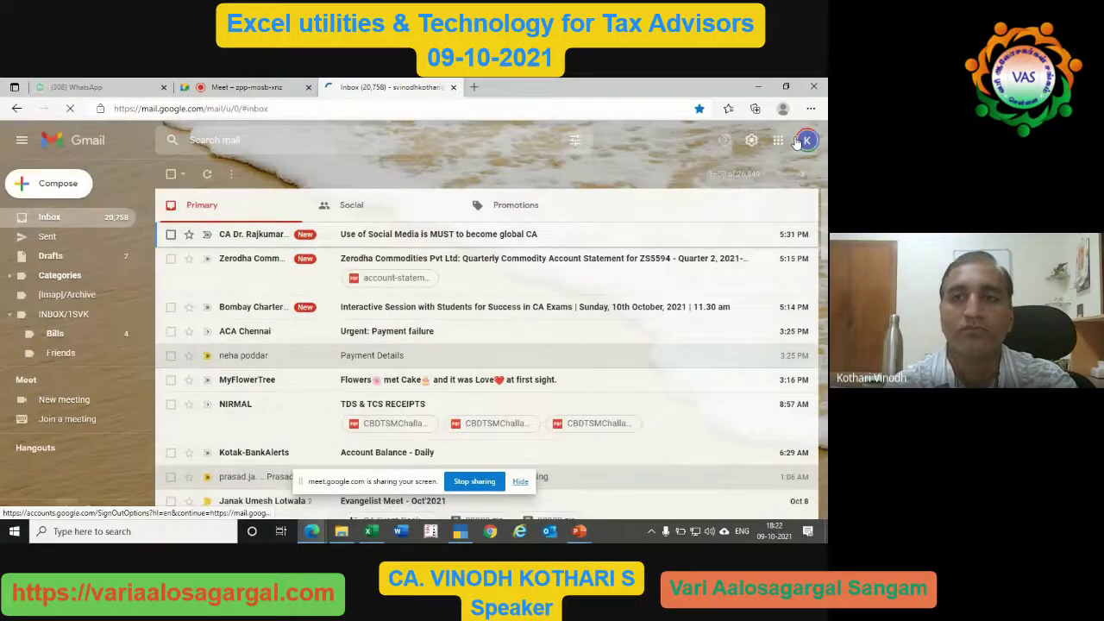
Open the second Google account's inbox in a new tab and launch its Google Drive
left_click(804, 141)
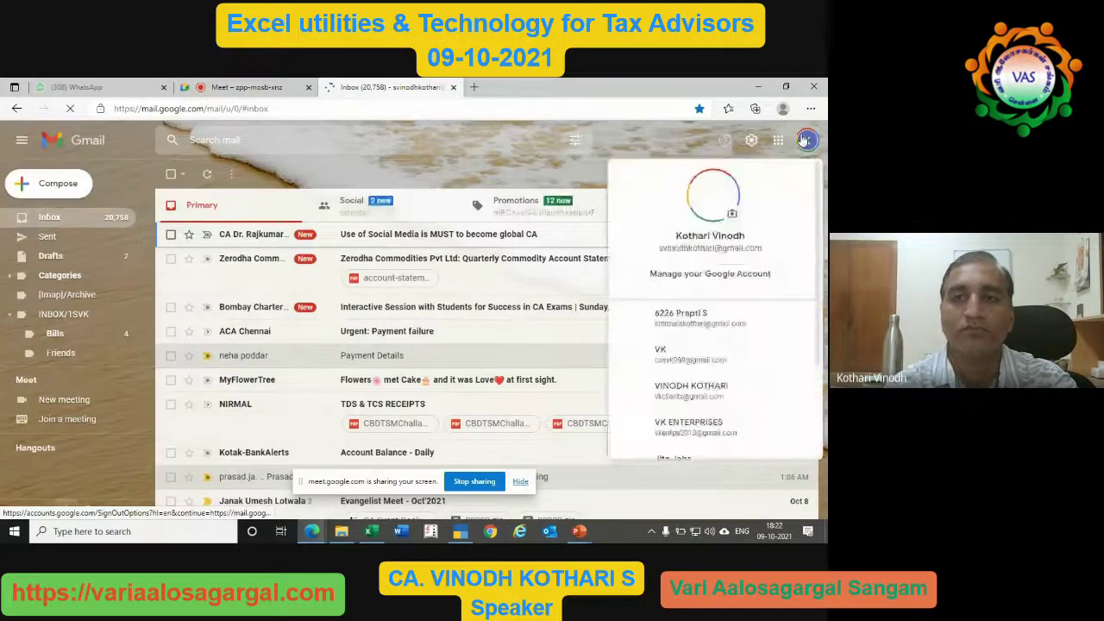
left_click(686, 364)
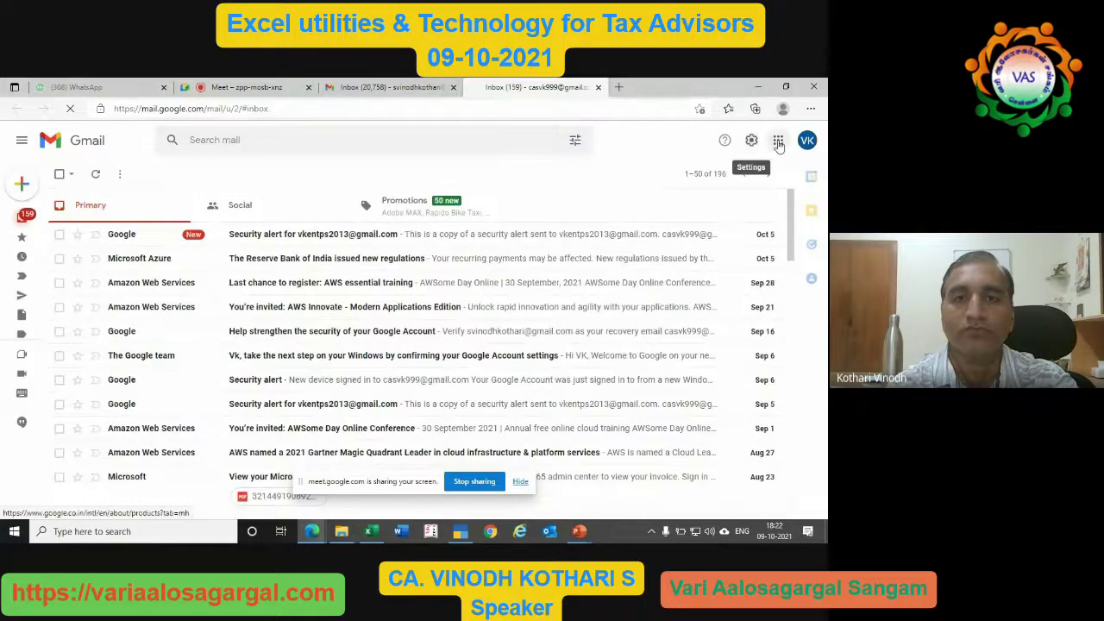
left_click(779, 142)
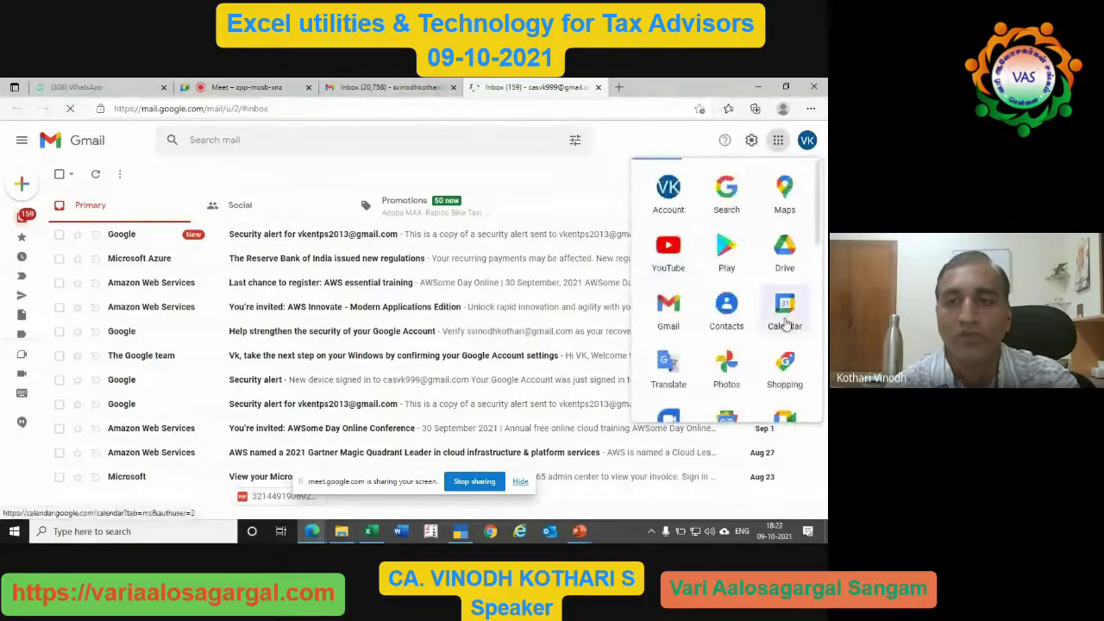
left_click(784, 315)
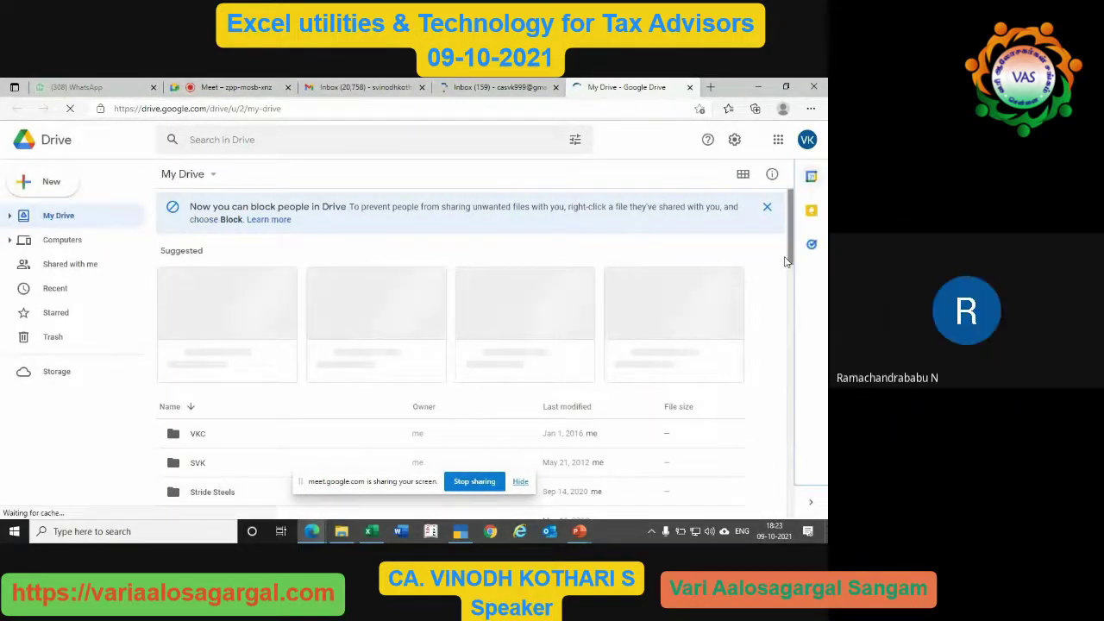
Drill into Knowledge Sharing, then Training, then Excel Training in My Drive
scroll(791, 281, "down", 3)
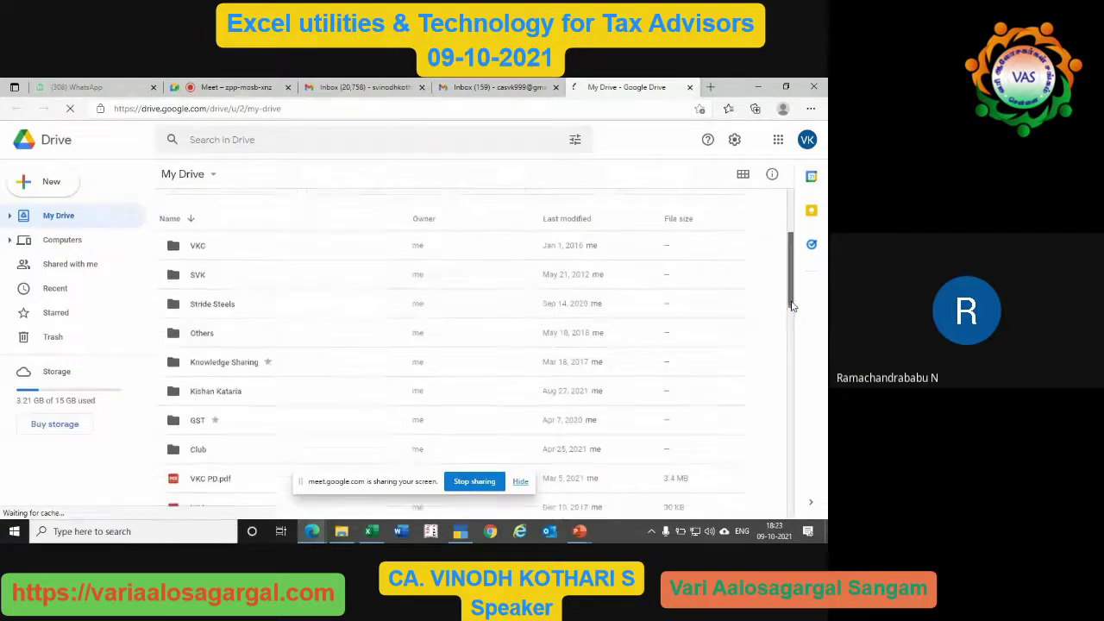
double_click(198, 364)
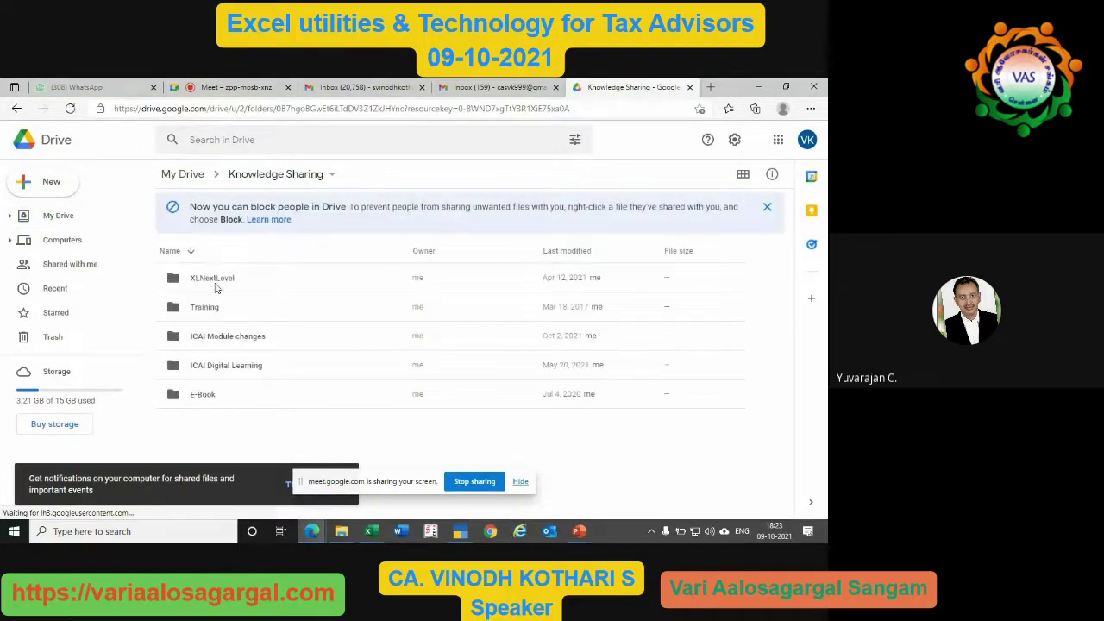
double_click(198, 310)
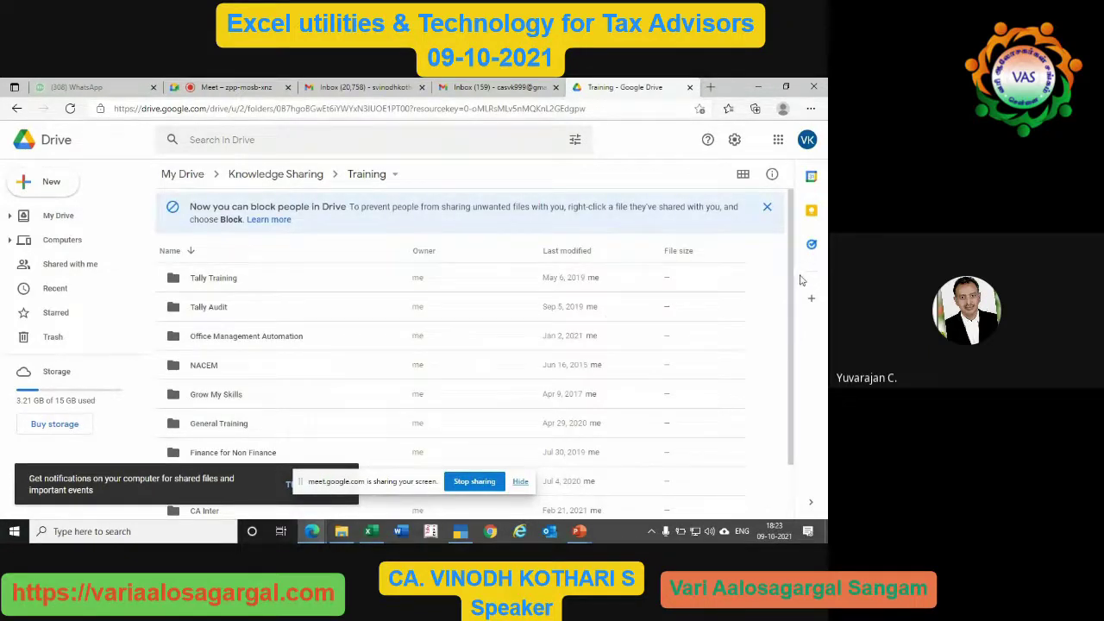
scroll(795, 293, "down", 1)
left_click_drag(795, 293, 795, 349)
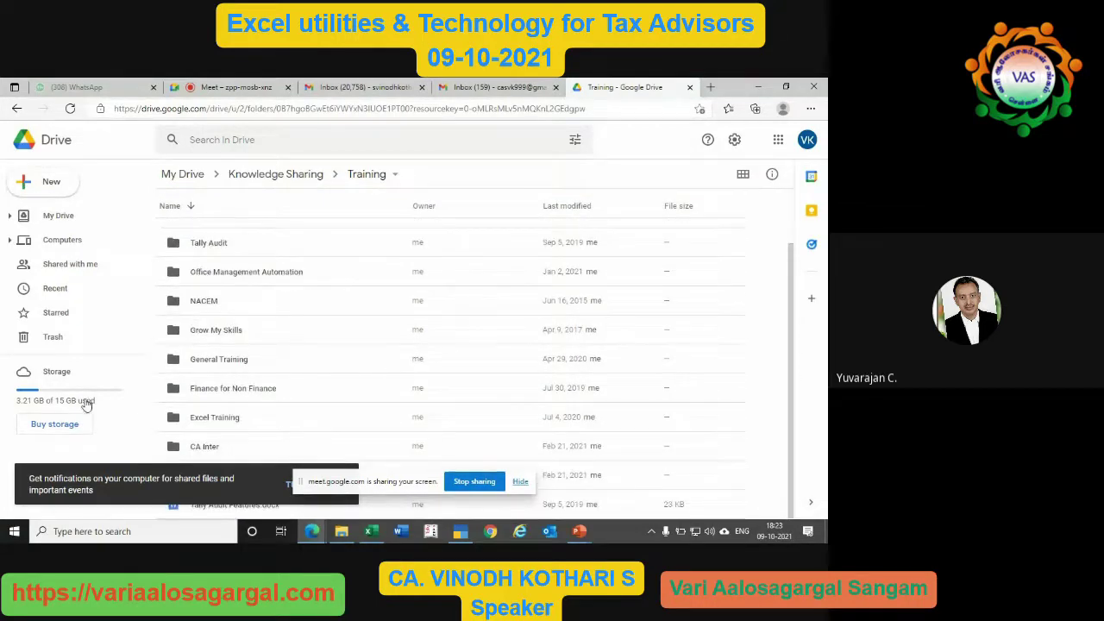
double_click(221, 419)
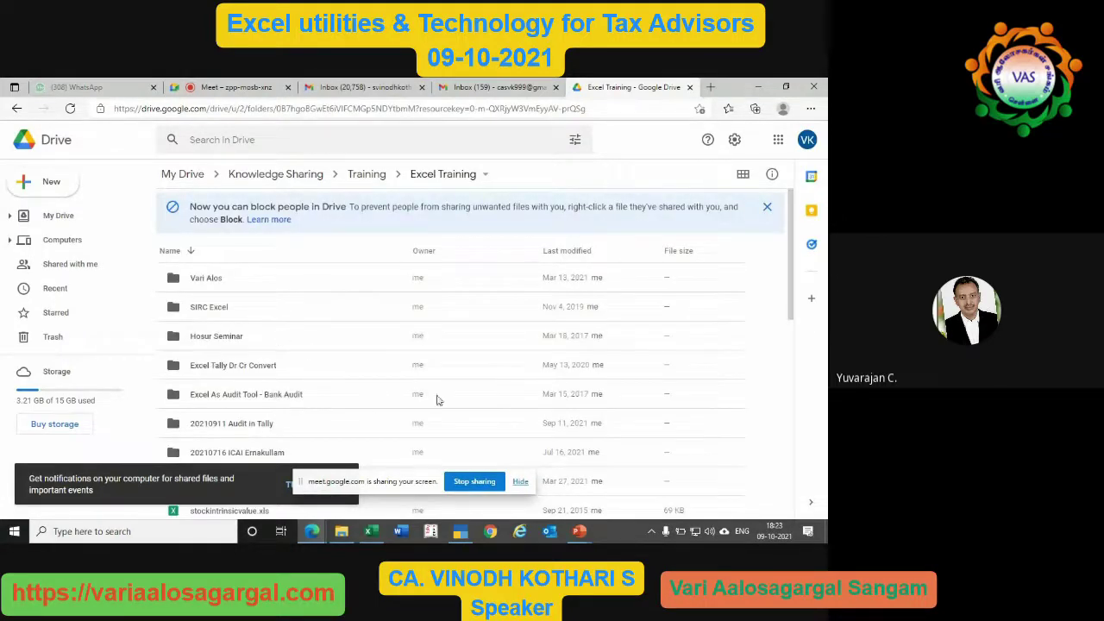
Open the 20210716 ICAI Ernakullam folder and its New Partnership Deed form
mouse_move(798, 253)
left_mouse_down()
mouse_move(798, 432)
mouse_move(774, 311)
left_mouse_up()
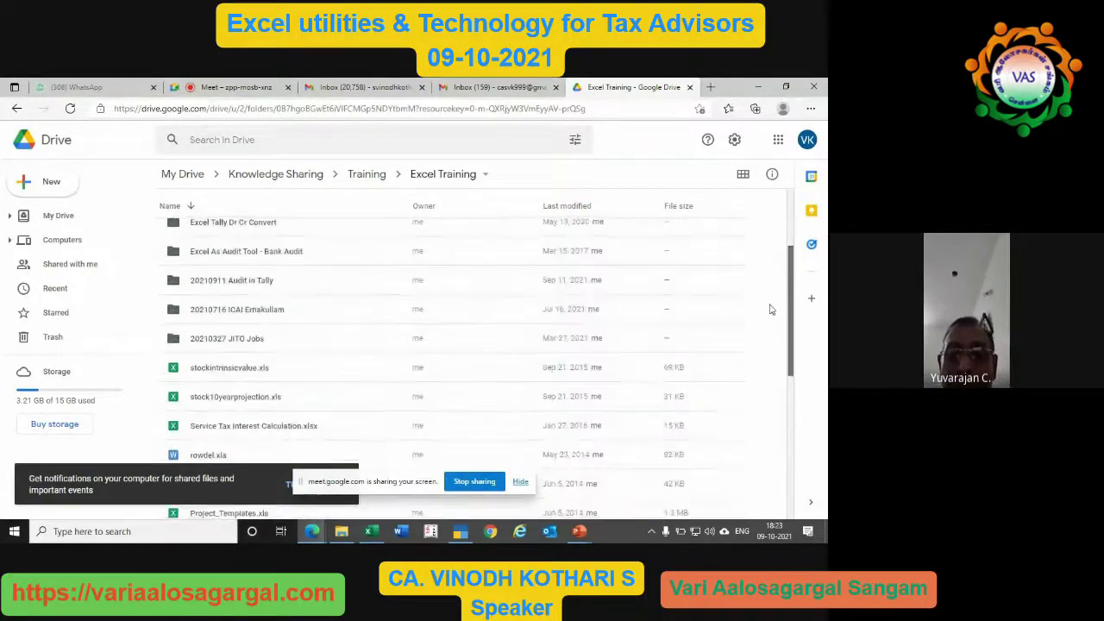
double_click(226, 336)
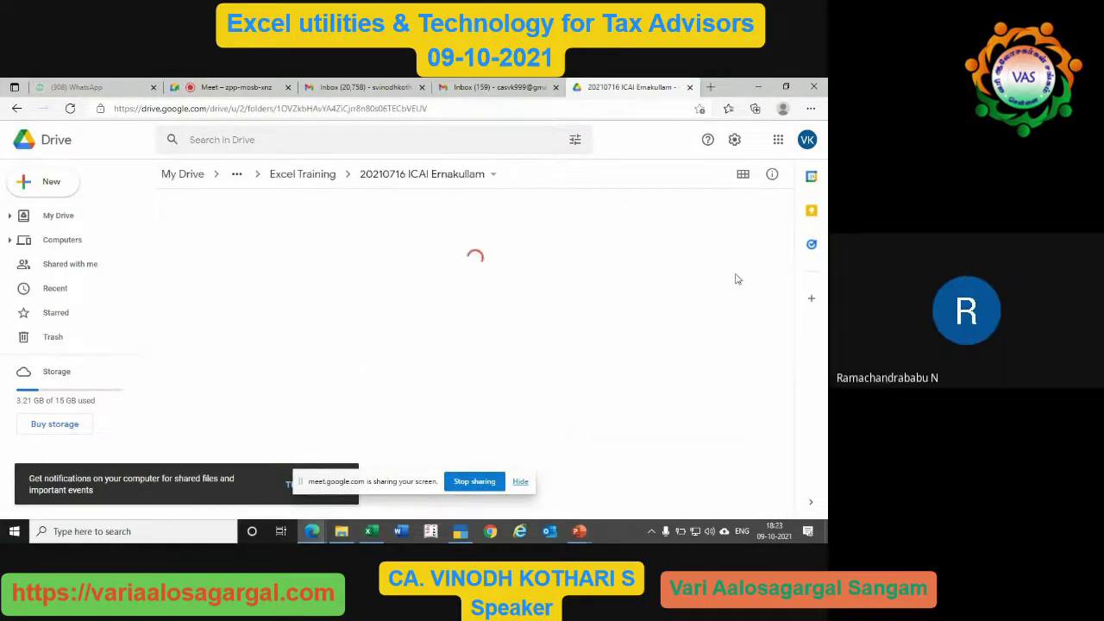
scroll(792, 293, "down", 1)
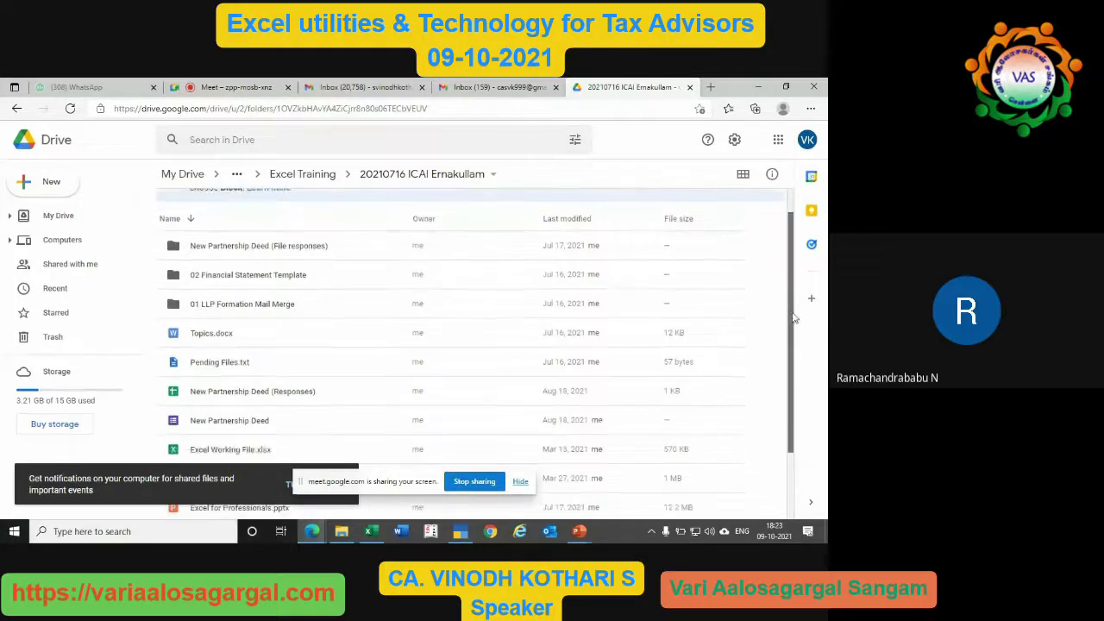
double_click(273, 425)
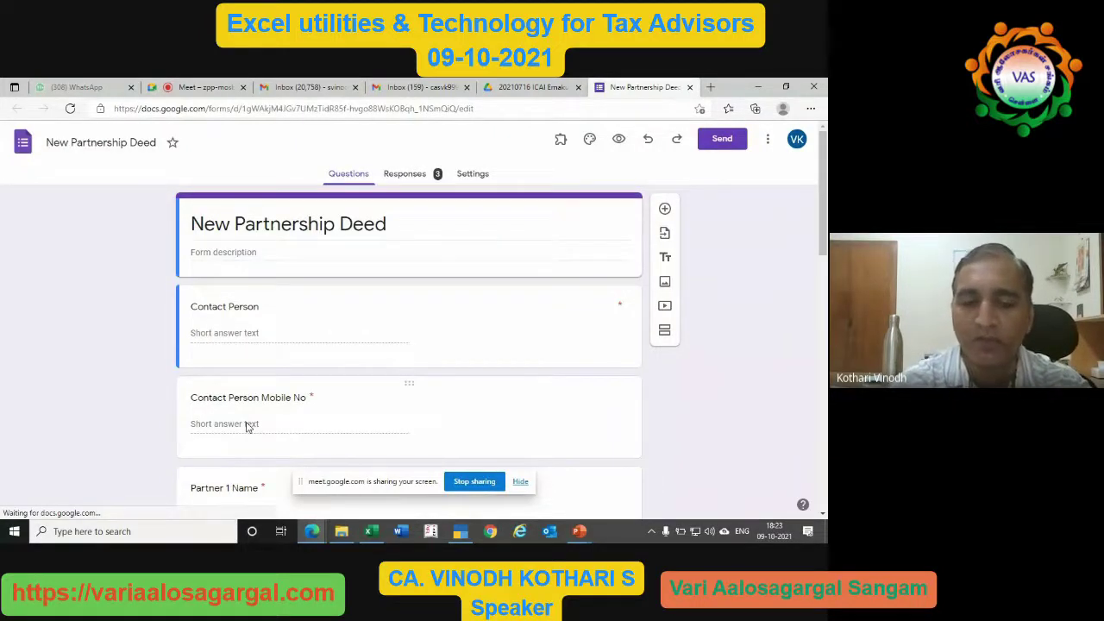
Switch to the second account's Gmail inbox tab, leaving the form open
left_click(398, 86)
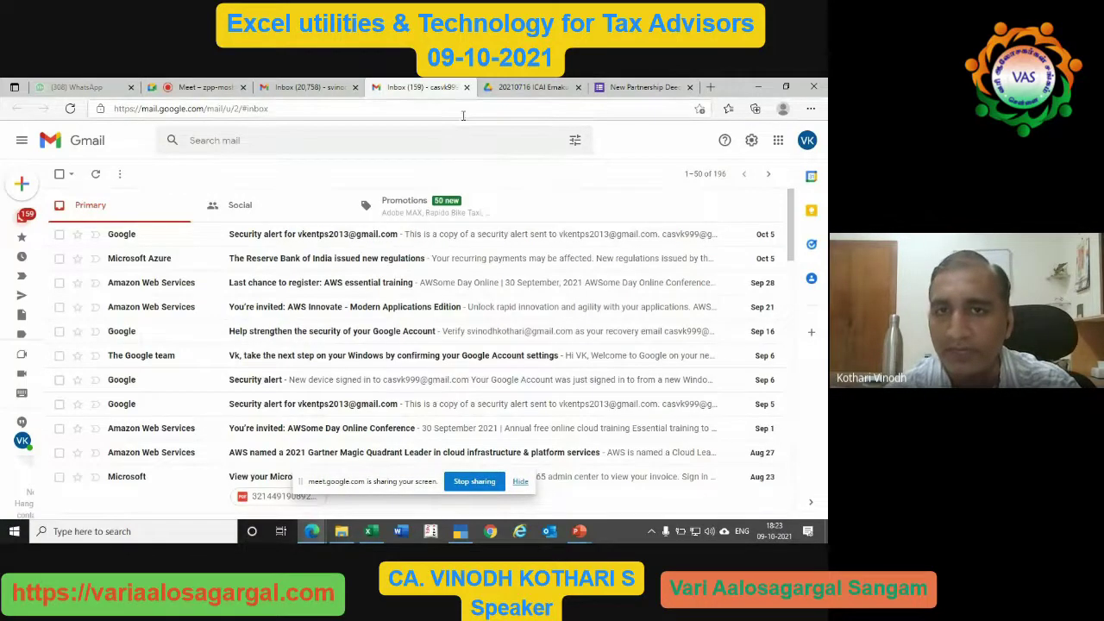
Open Google Drive from the apps grid and create a blank Google Form in My Drive
left_click(775, 143)
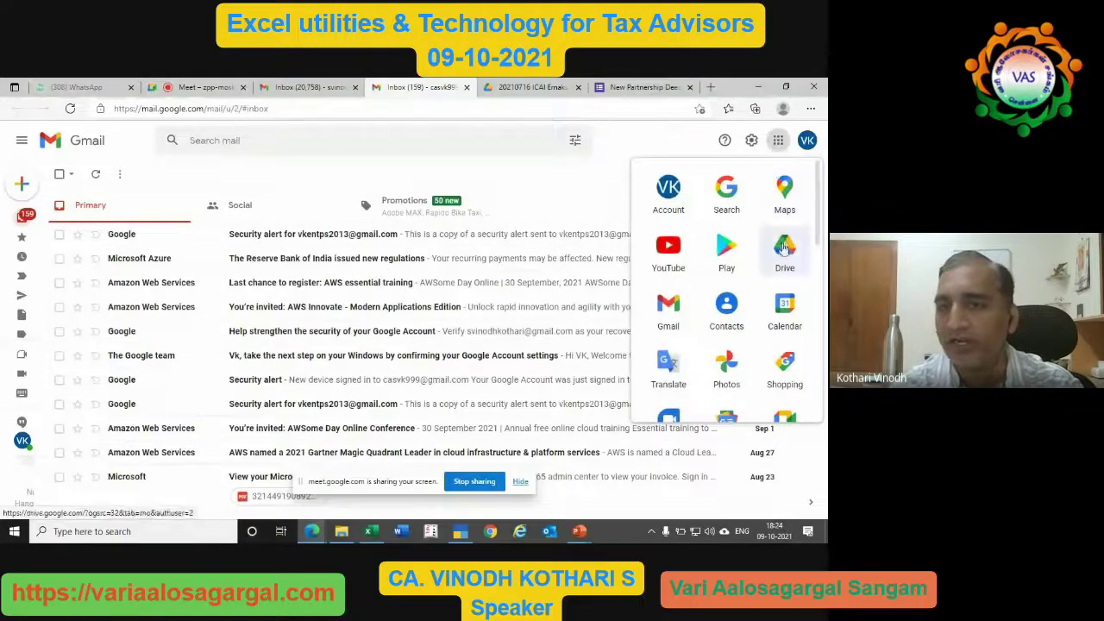
left_click(784, 249)
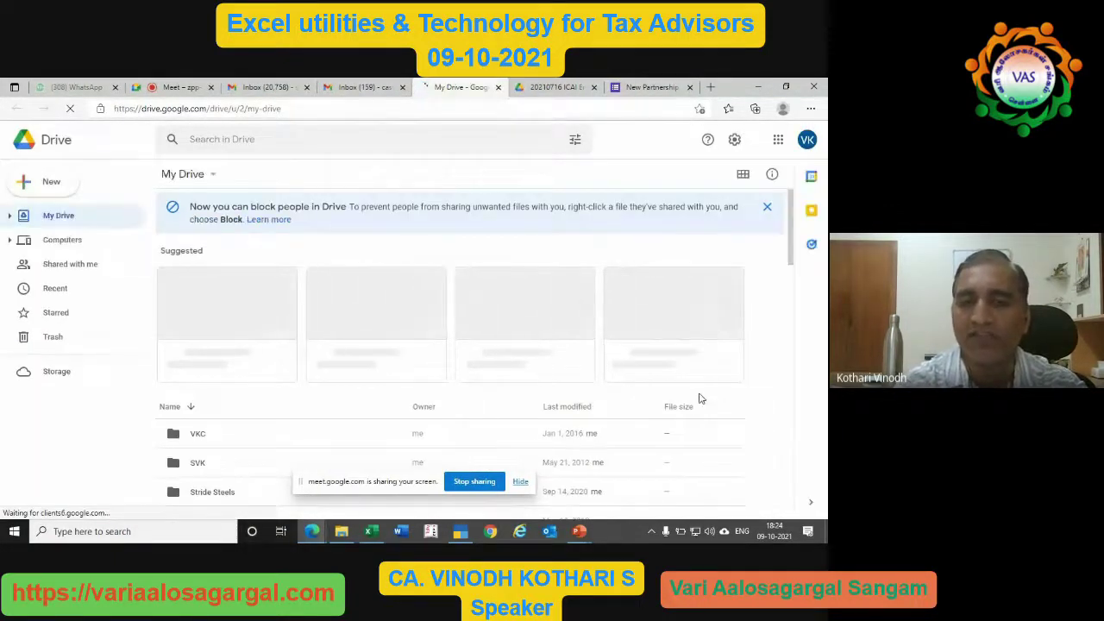
scroll(733, 390, "down", 5)
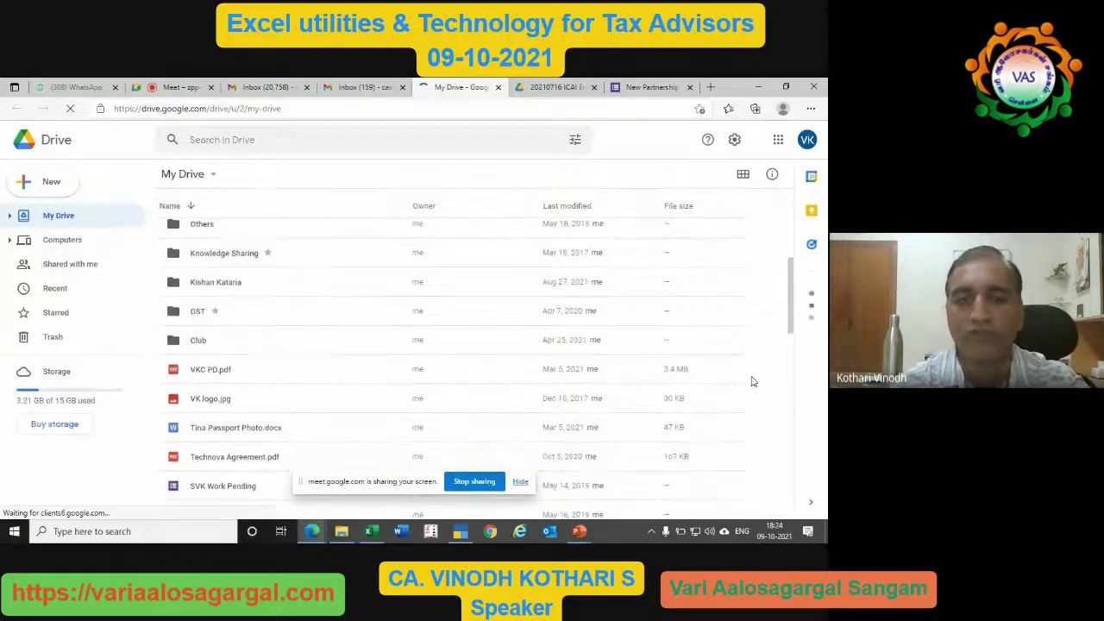
scroll(751, 379, "up", 1)
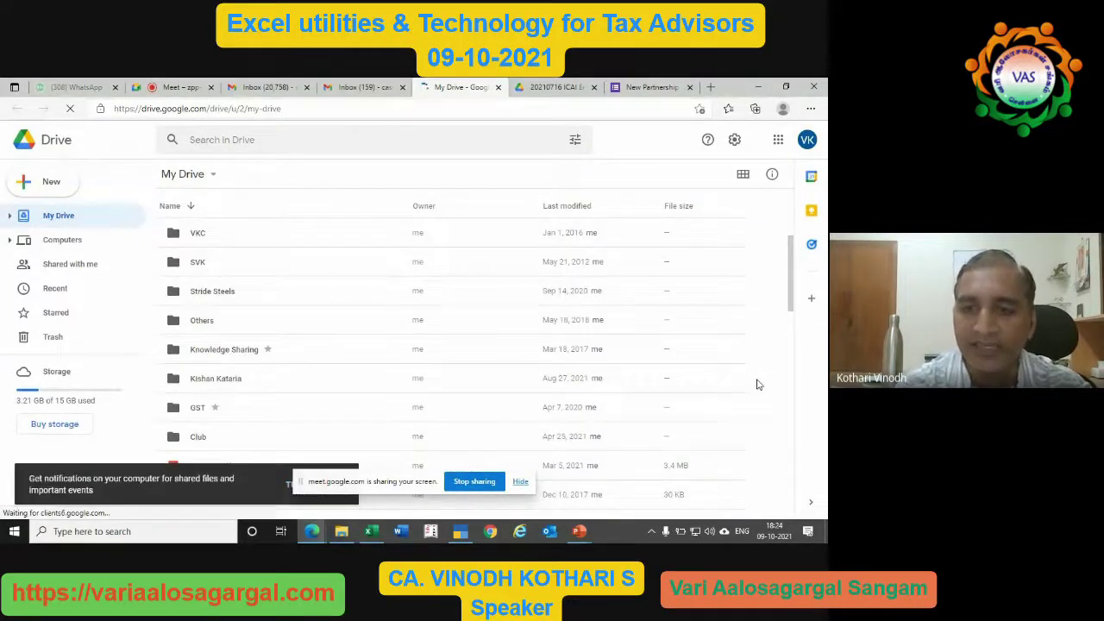
right_click(757, 385)
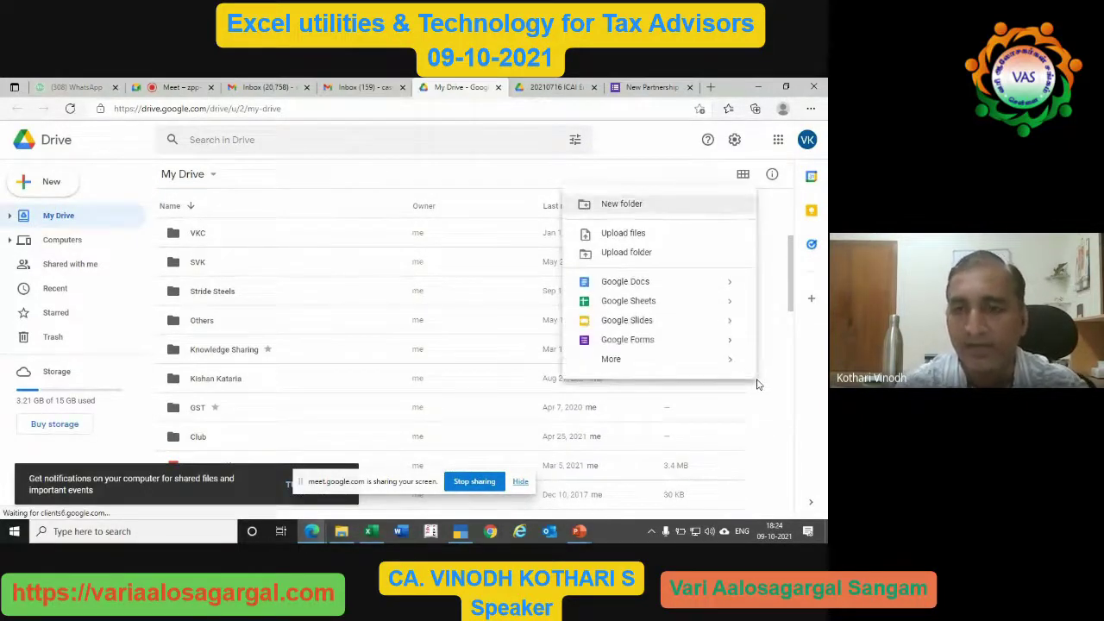
mouse_move(731, 345)
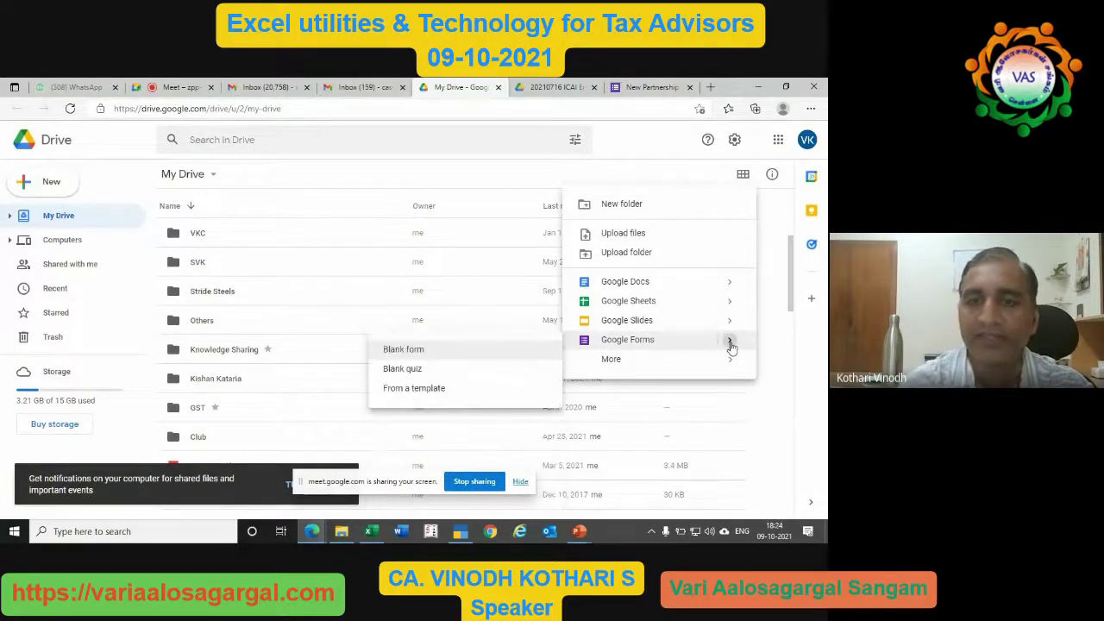
left_click(695, 343)
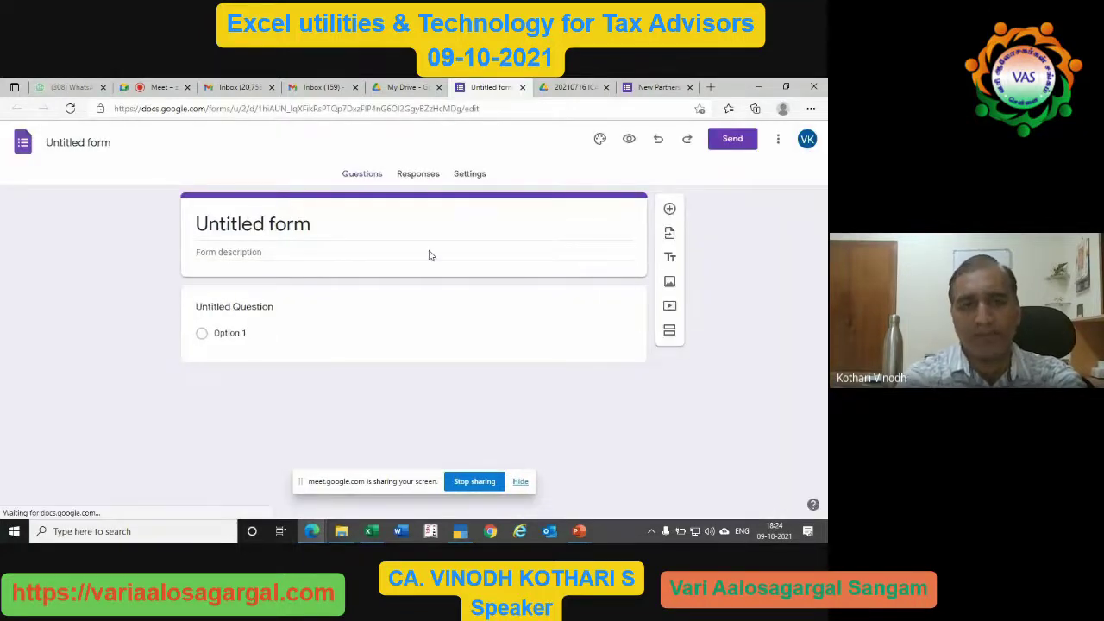
Title the form 'IT Data Collection' and add a required 'Name of Client' question
left_click(307, 217)
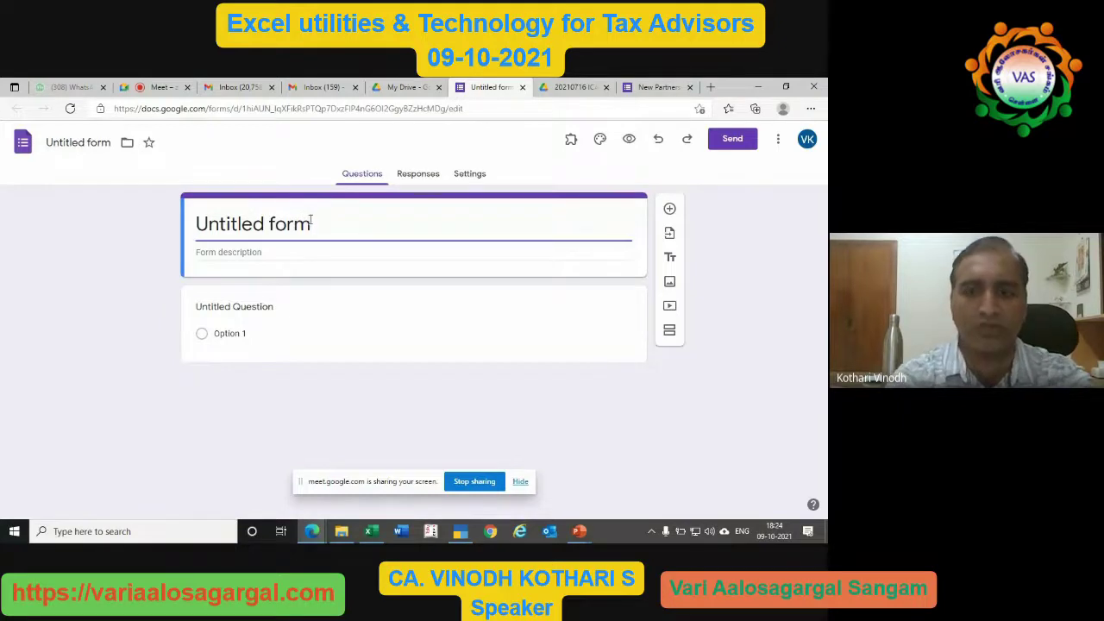
key("BackSpace")
key("BackSpace")
key("BackSpace")
key("BackSpace")
key("BackSpace")
key("BackSpace")
key("BackSpace")
type("IT")
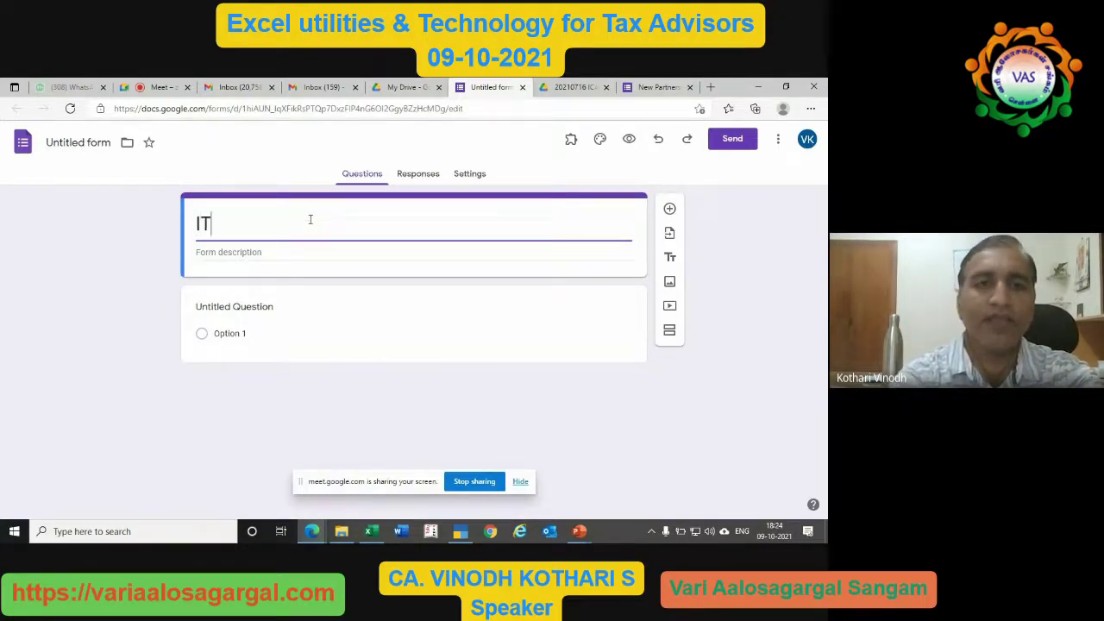
type("ection")
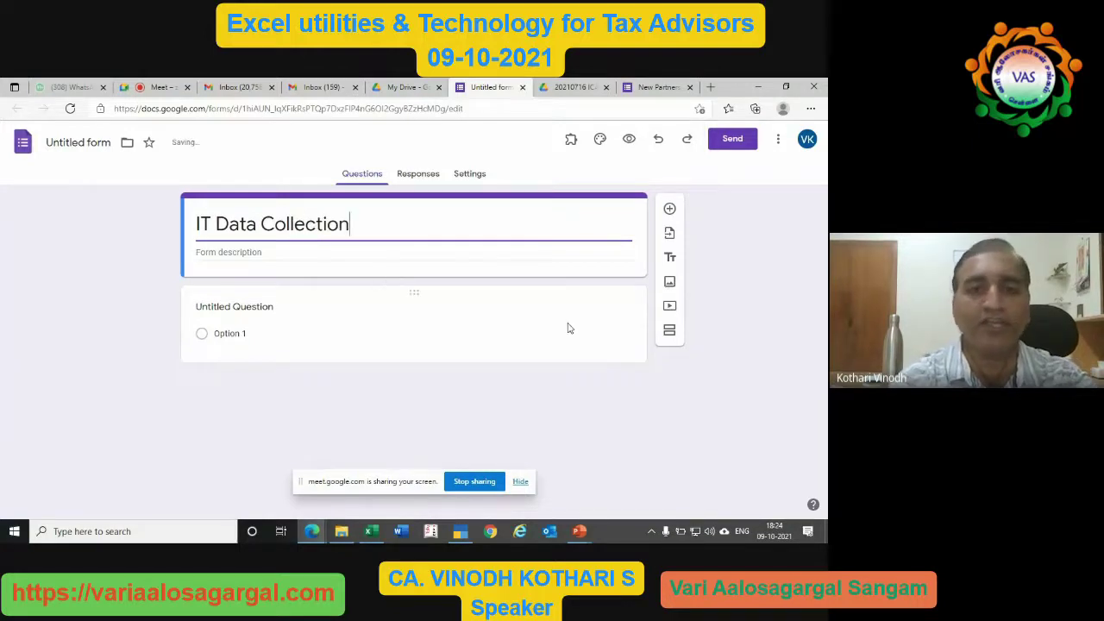
left_click(251, 307)
type("Ba")
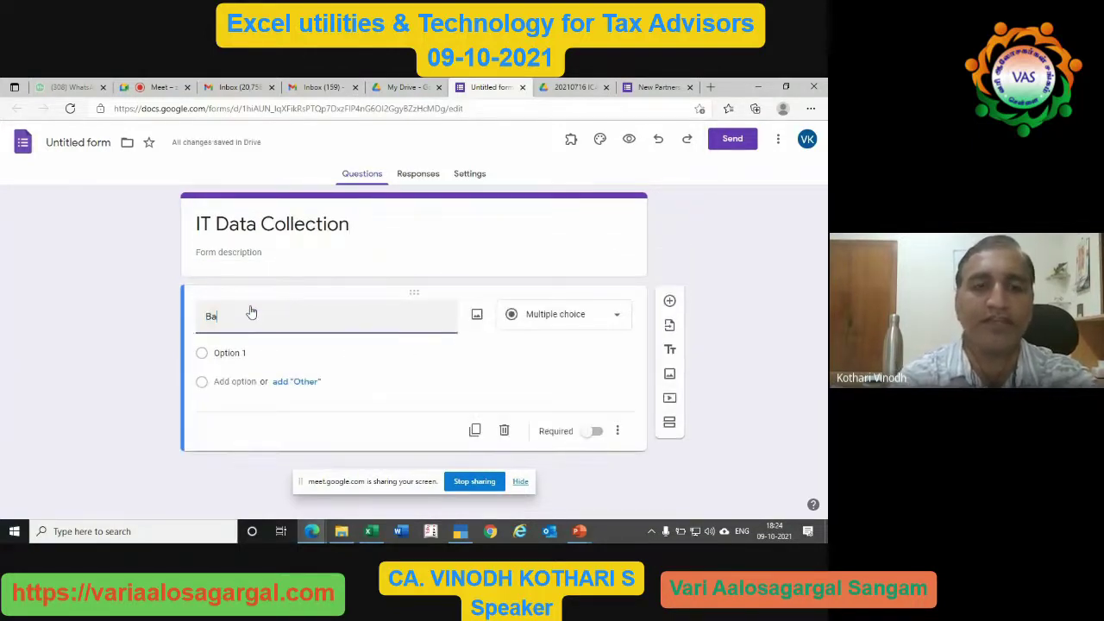
type("me of c")
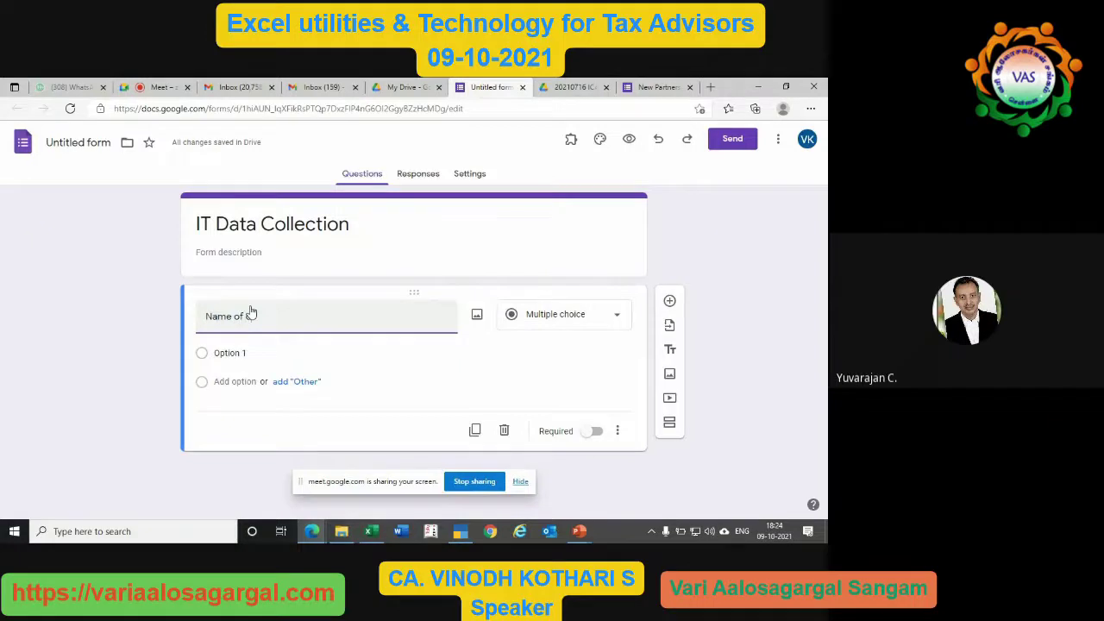
key("BackSpace")
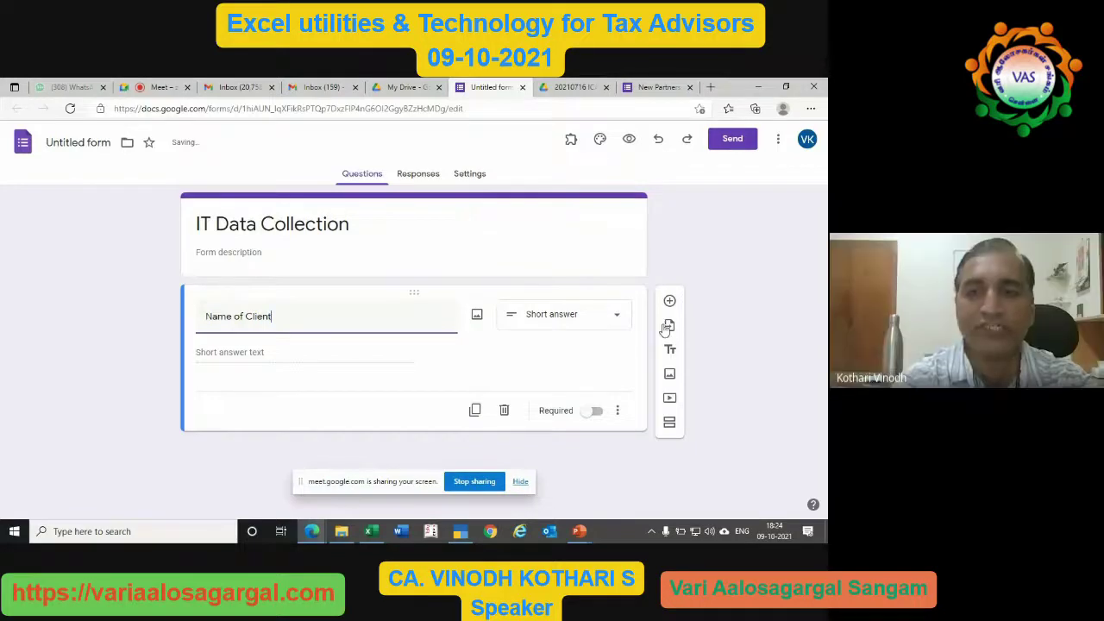
left_click(597, 412)
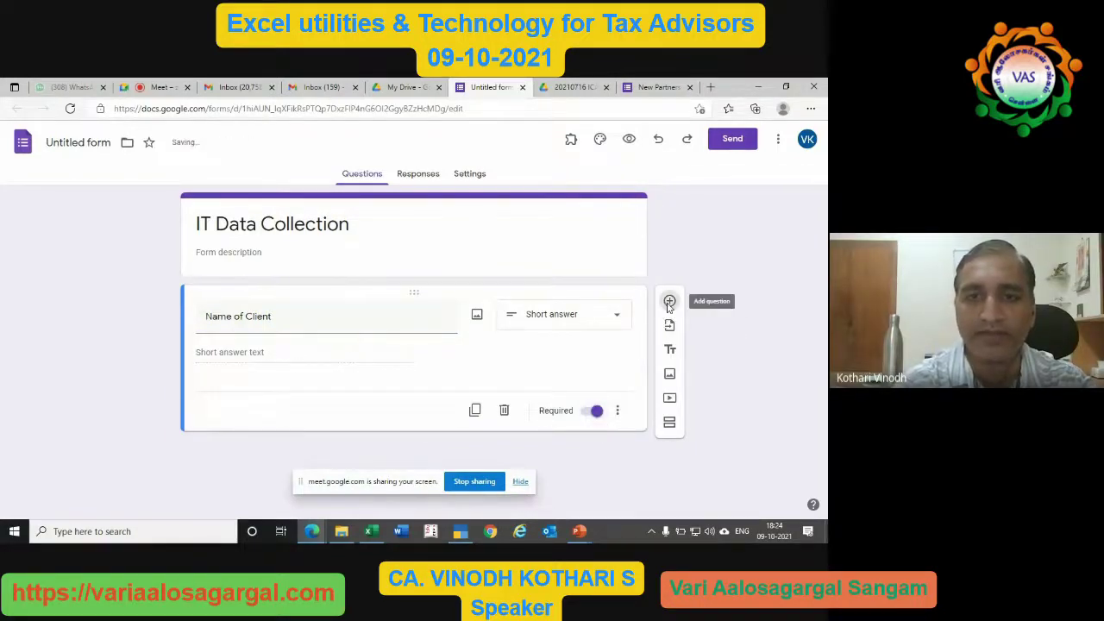
Add a second required short-answer question, 'Mobile No.'
left_click(669, 302)
type("obile No.")
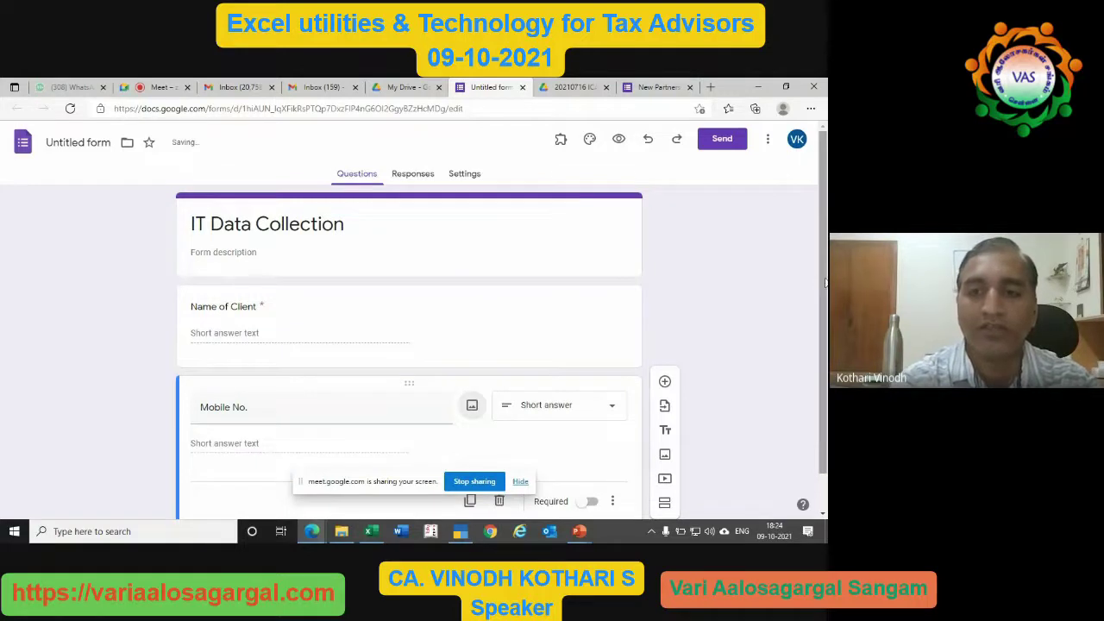
left_click(590, 464)
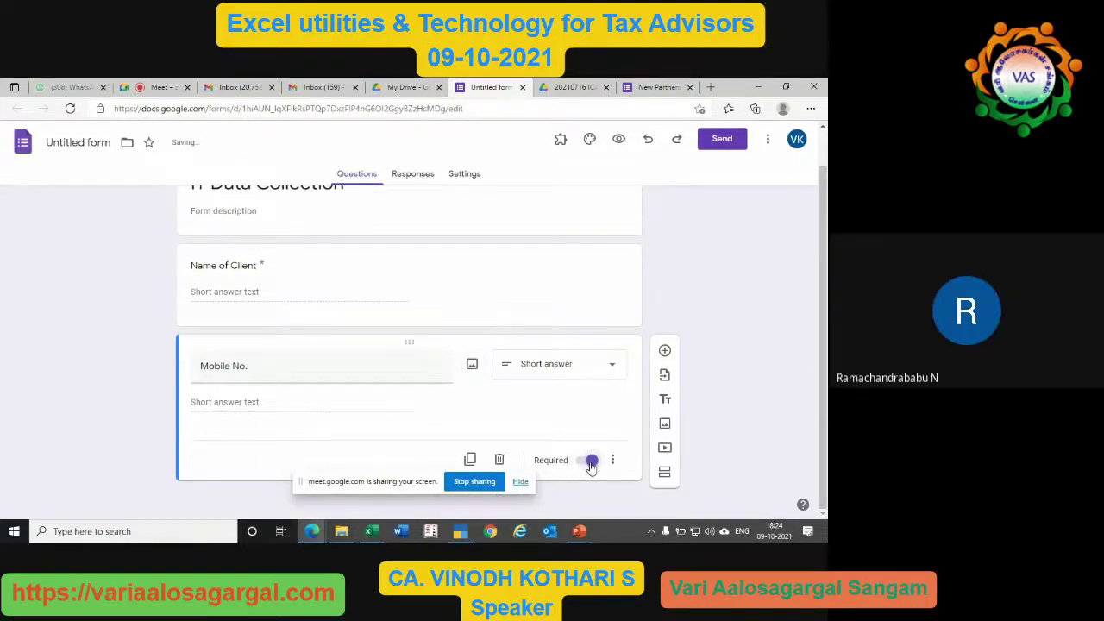
left_click(599, 373)
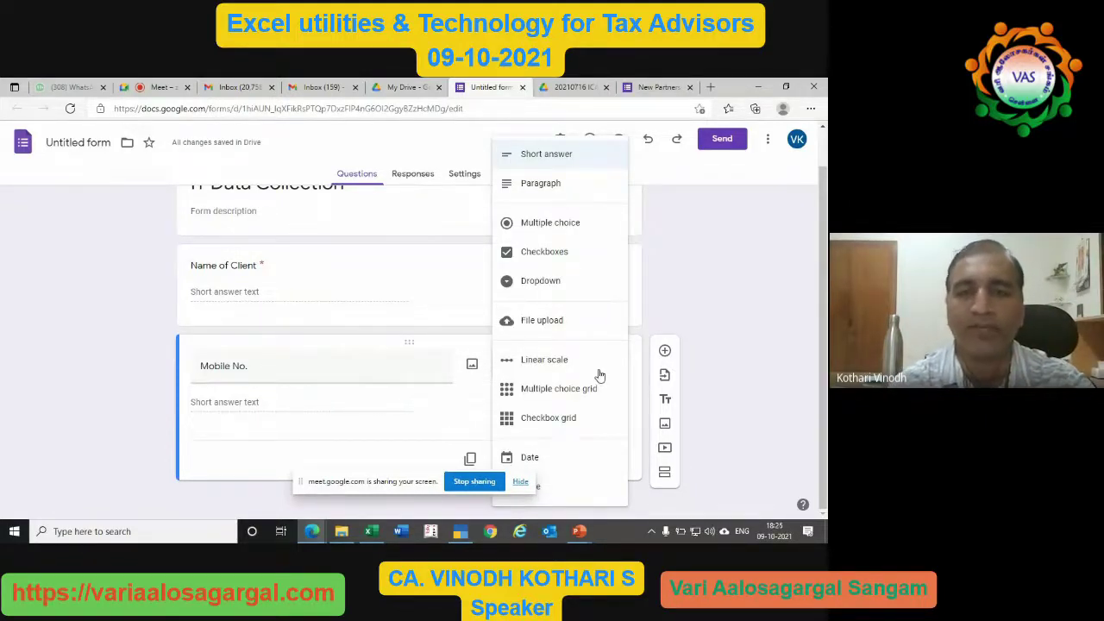
left_click(702, 284)
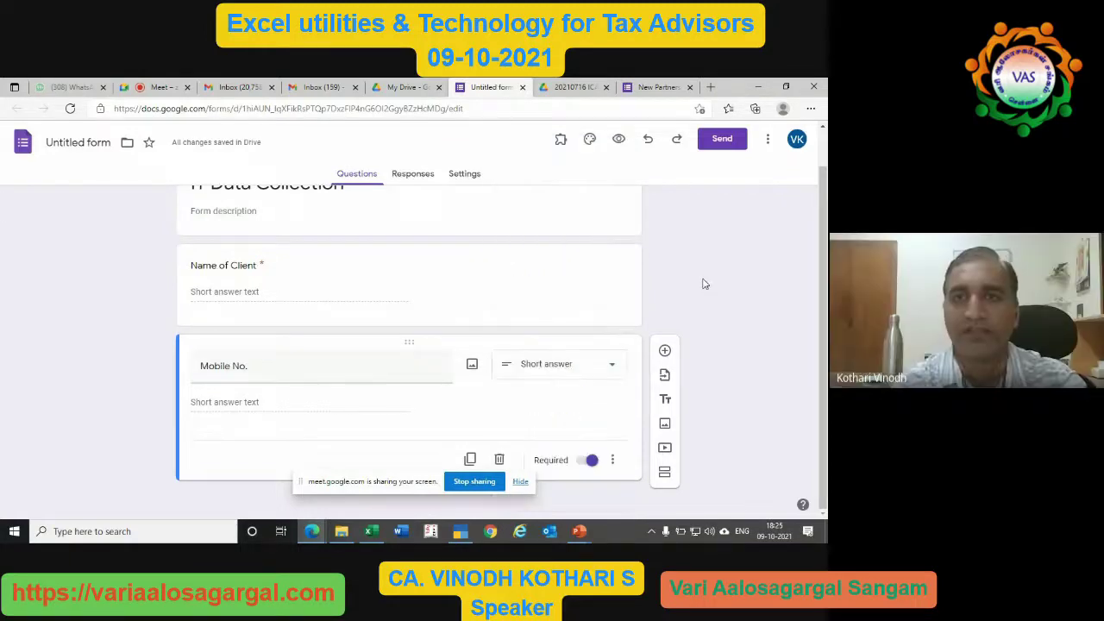
left_click(646, 91)
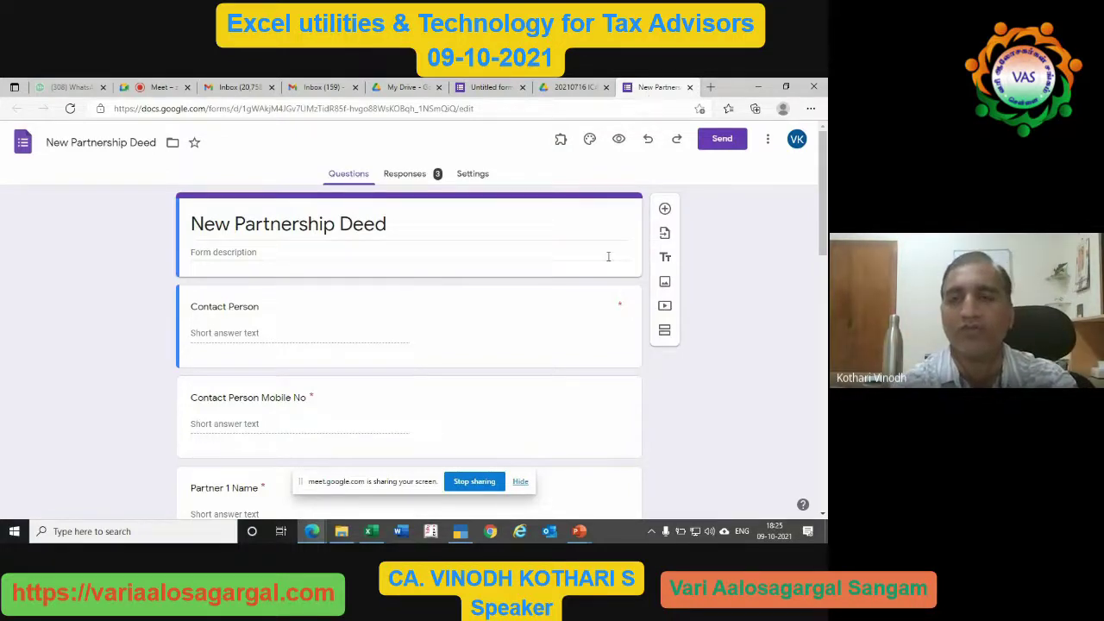
Scroll through the New Partnership Deed questions, from partner names and ages down to PAN upload and Remarks
scroll(826, 210, "down", 2)
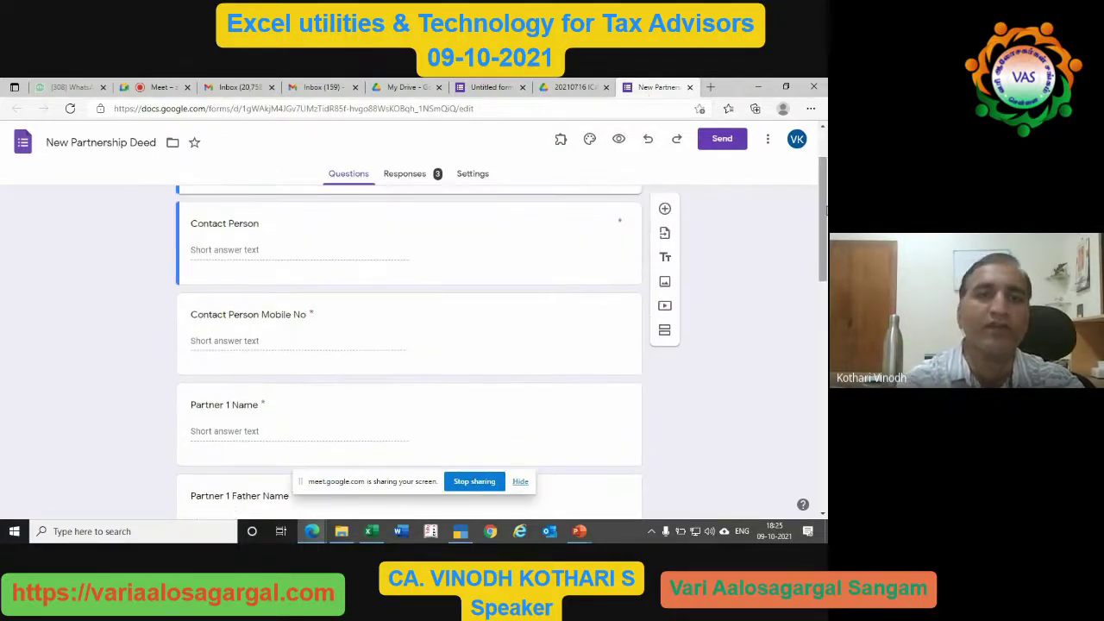
left_click_drag(825, 209, 825, 436)
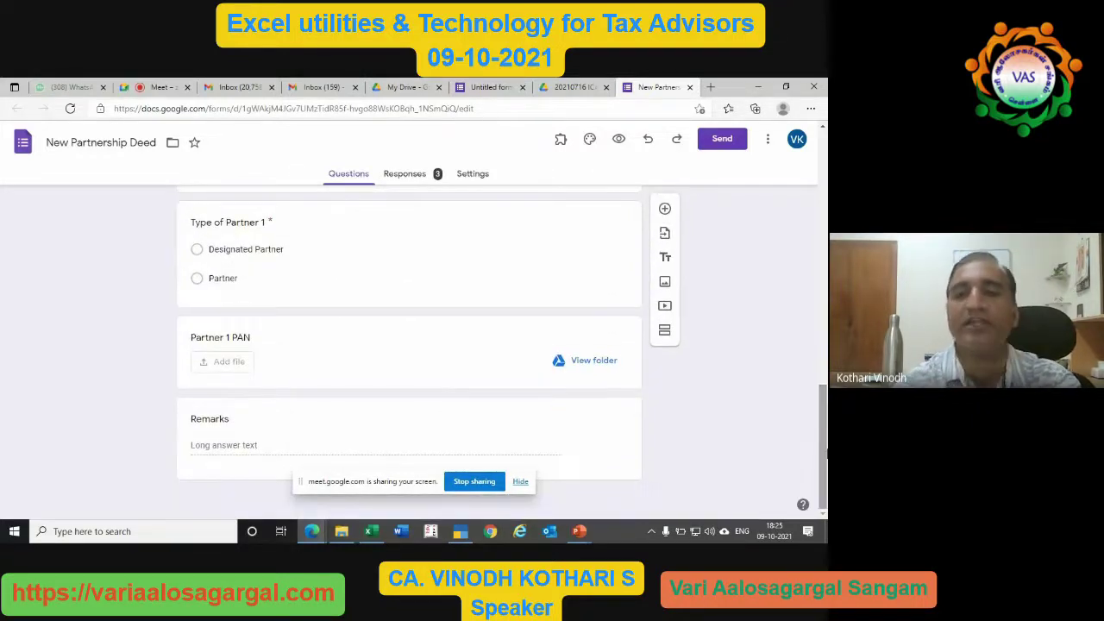
left_click_drag(822, 454, 817, 248)
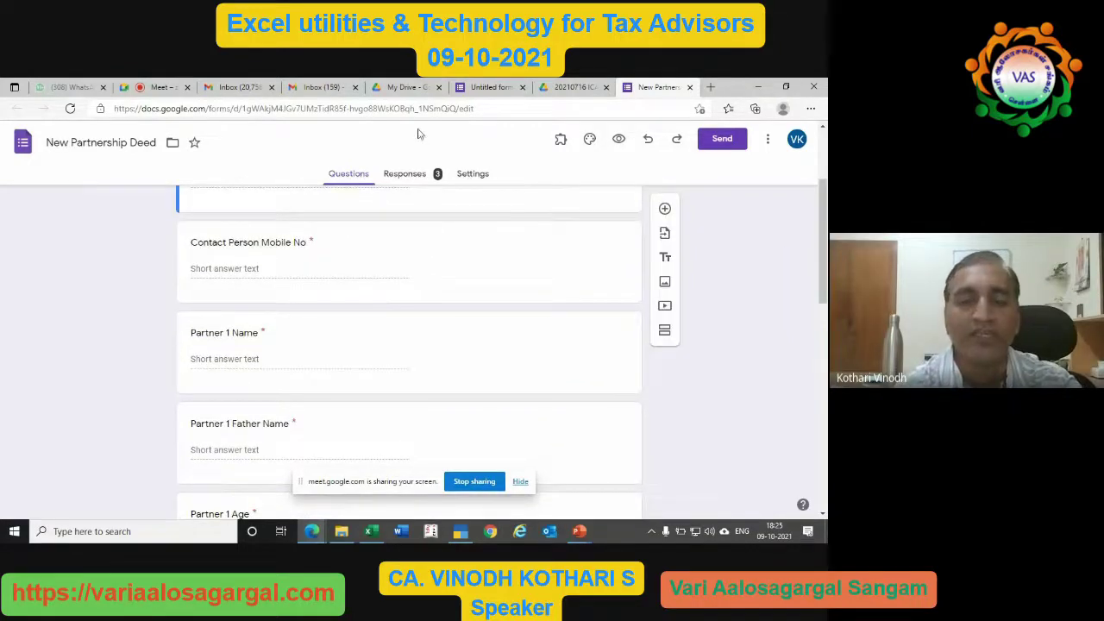
Copy the form's shortened share link and paste it into a new browser tab
left_click(716, 141)
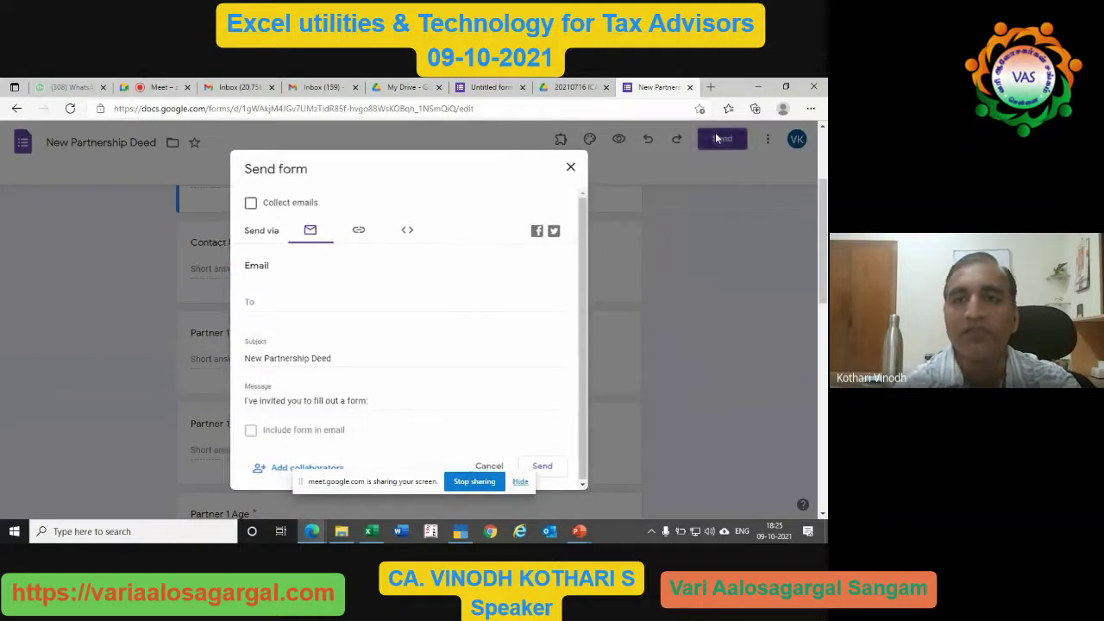
left_click(358, 235)
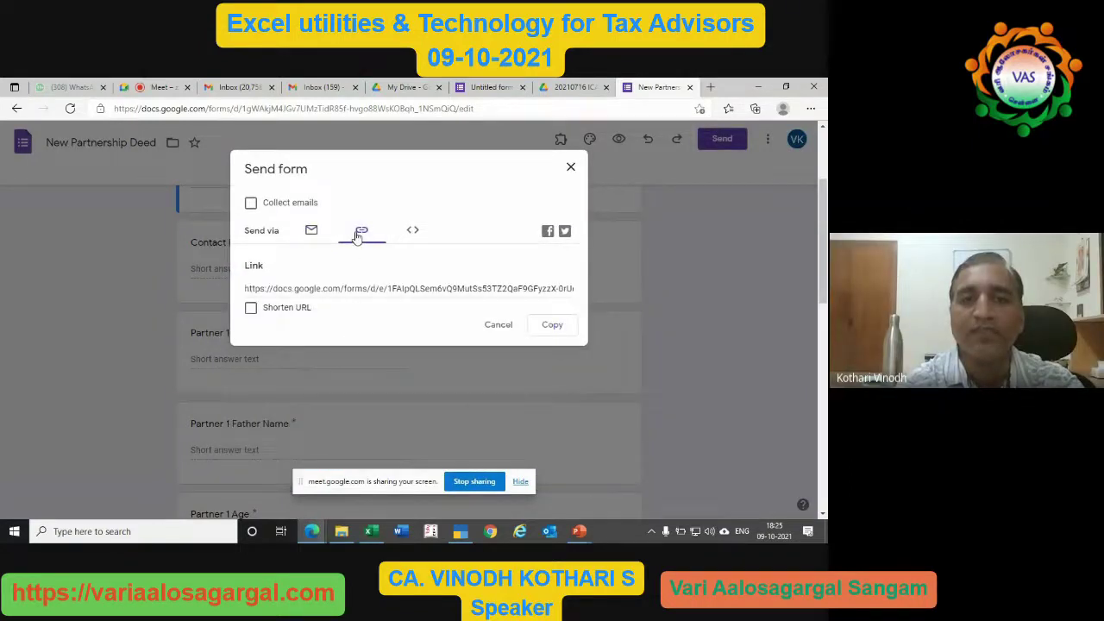
left_click(250, 308)
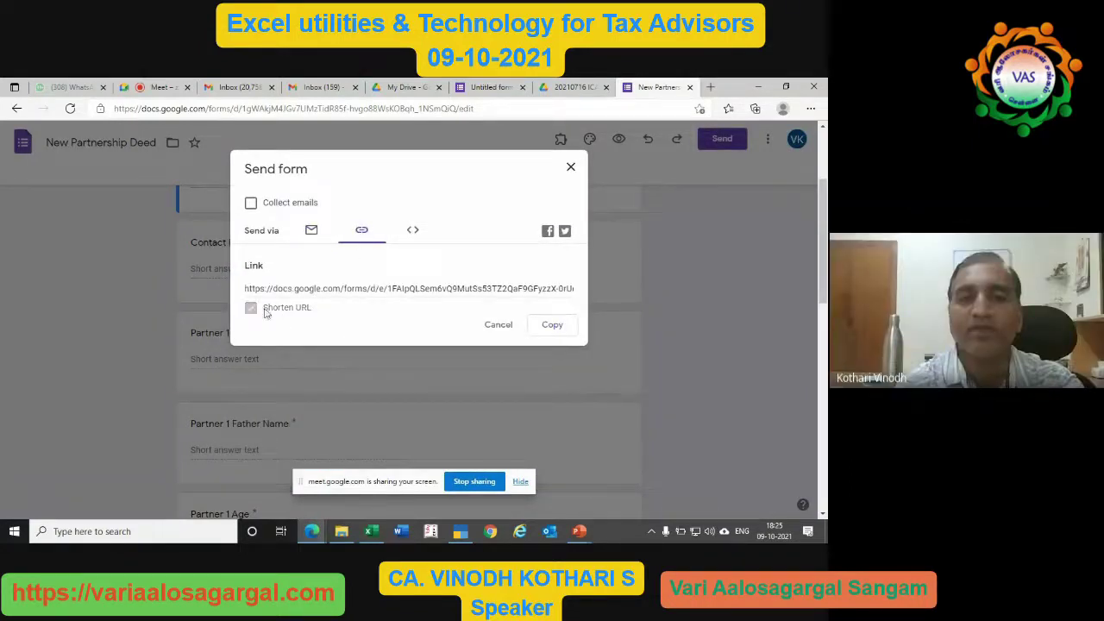
left_click(551, 328)
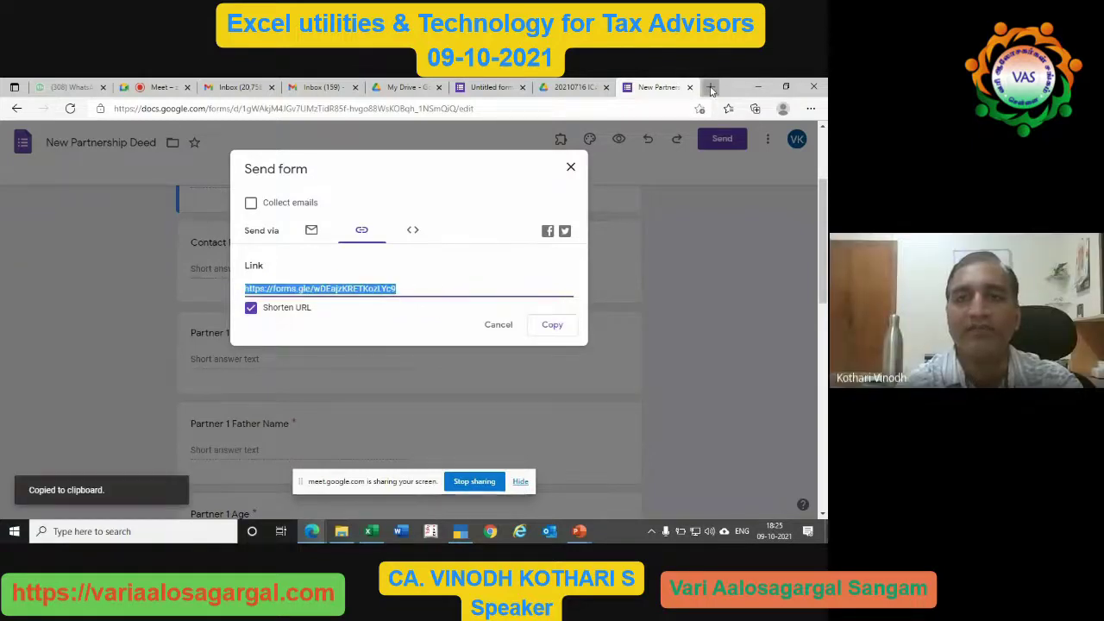
left_click(710, 87)
key("ctrl+v")
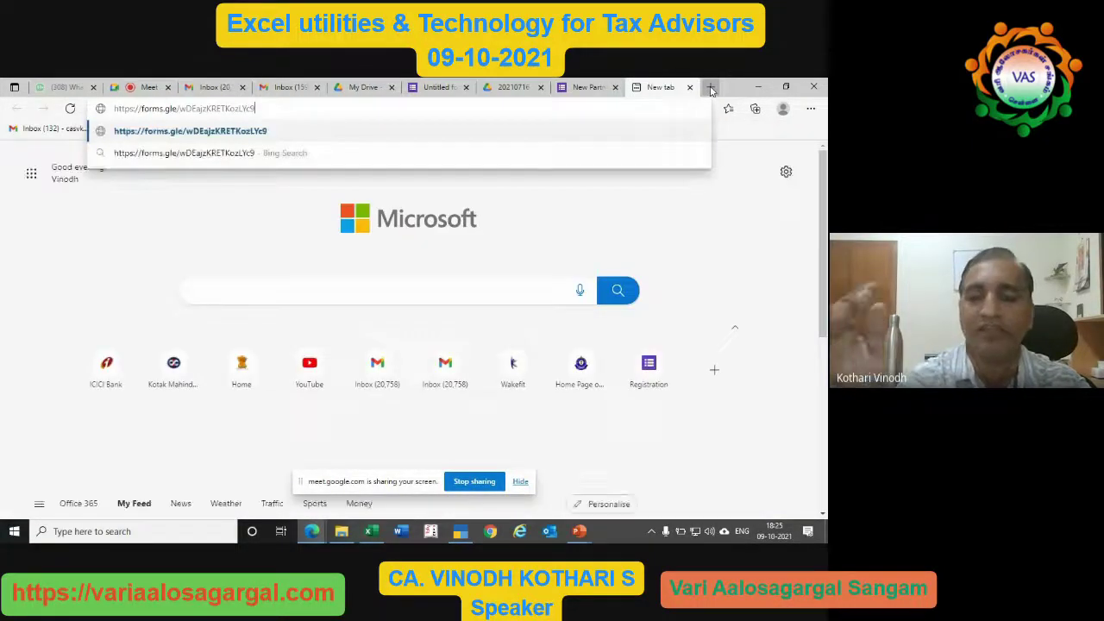
Load the form link and fill in the contact person's name and mobile number
key("Return")
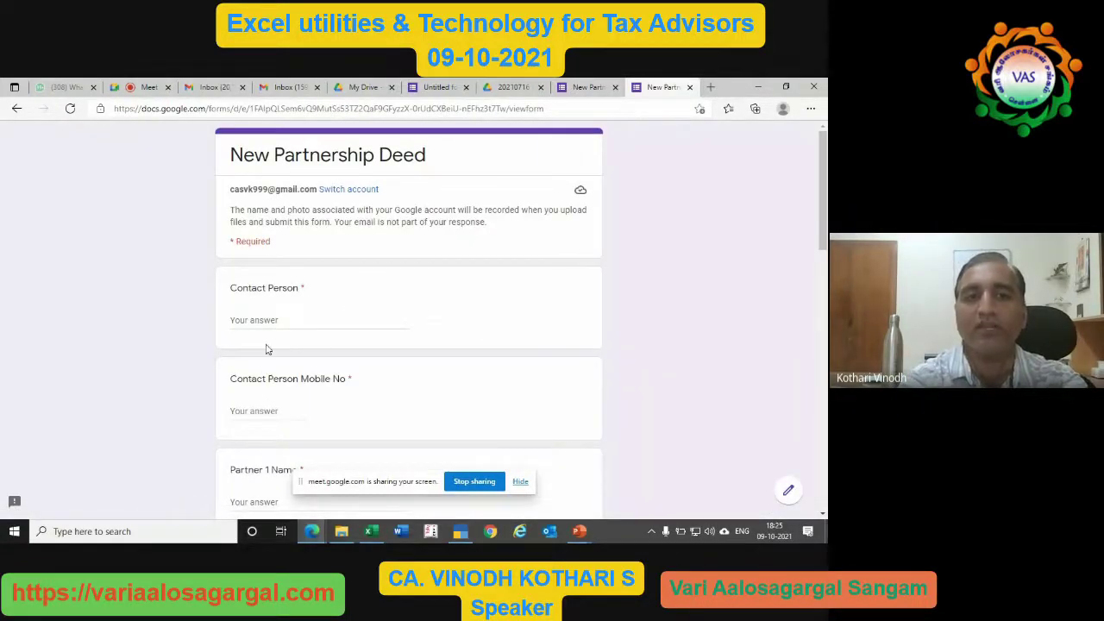
left_click(264, 323)
type("Vinodh")
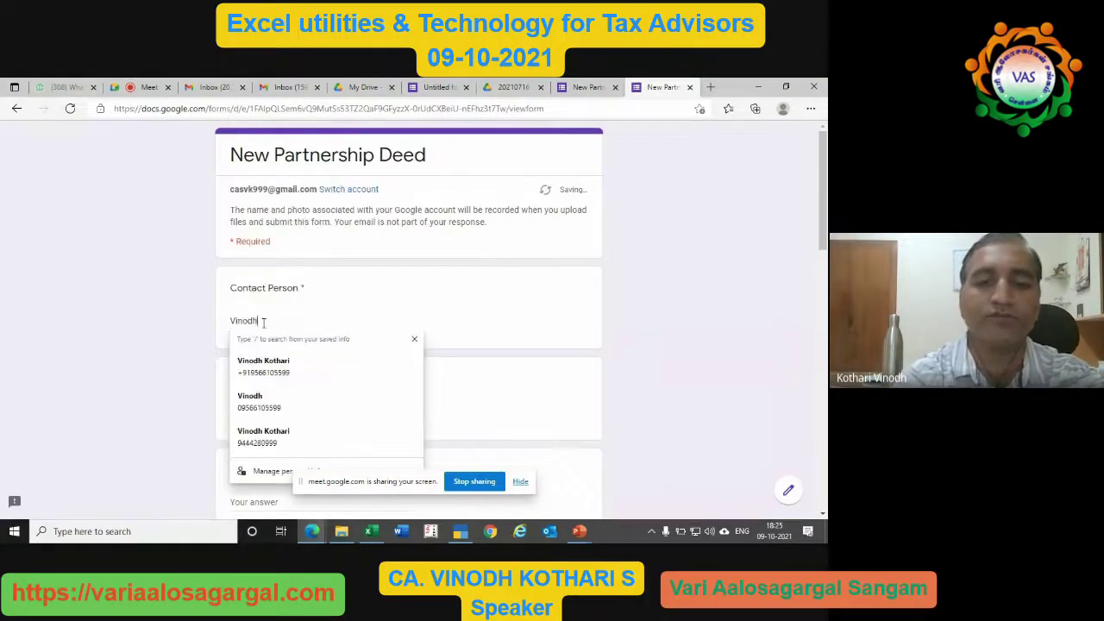
key("Tab")
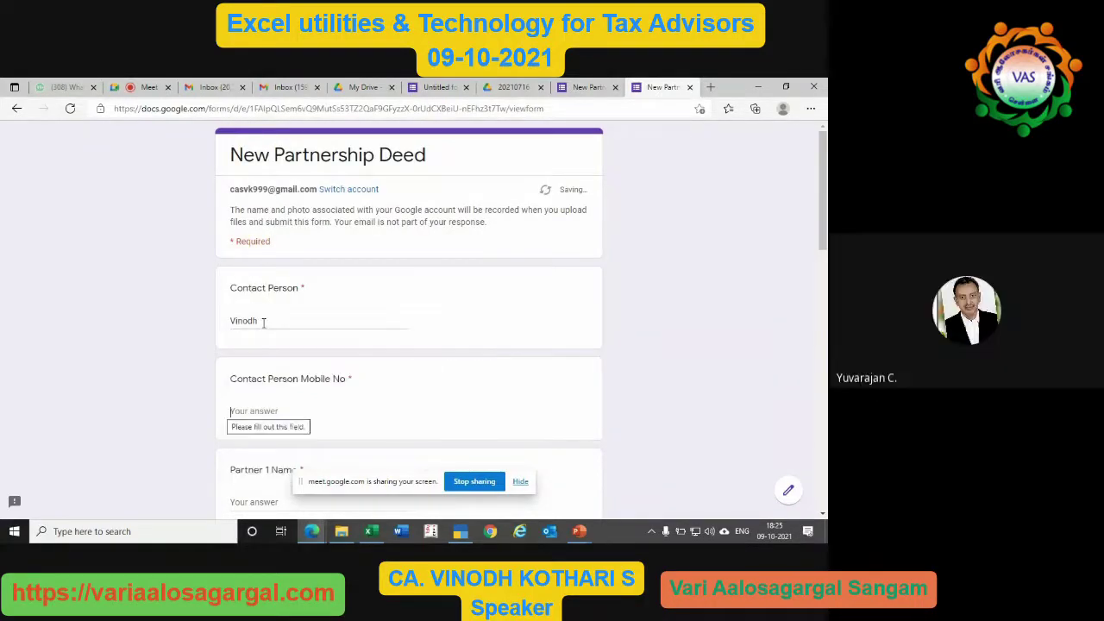
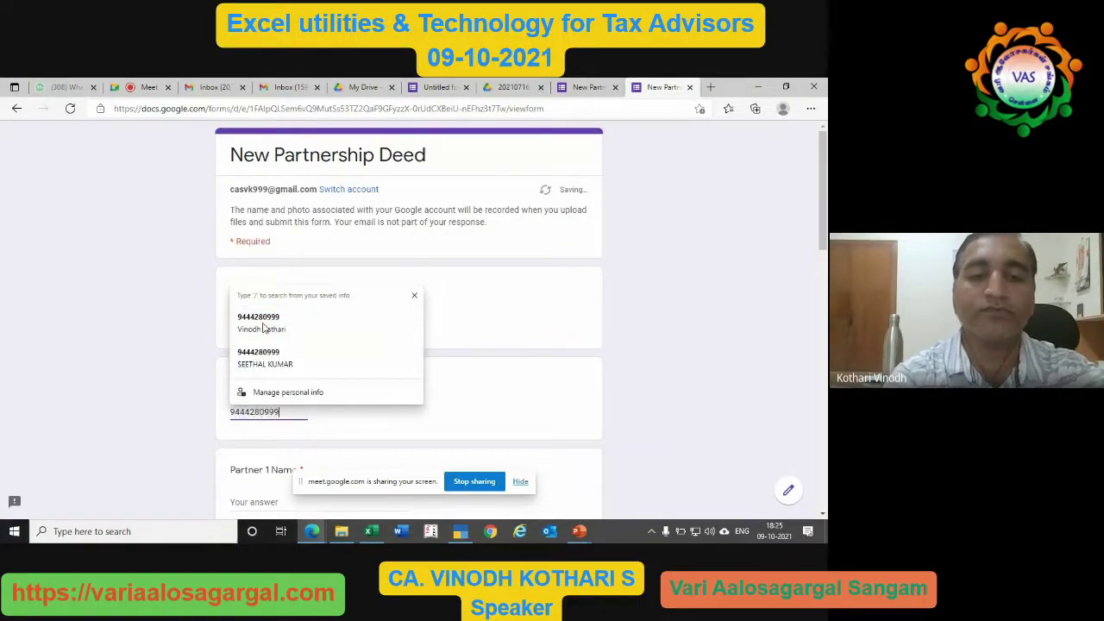
left_click(263, 326)
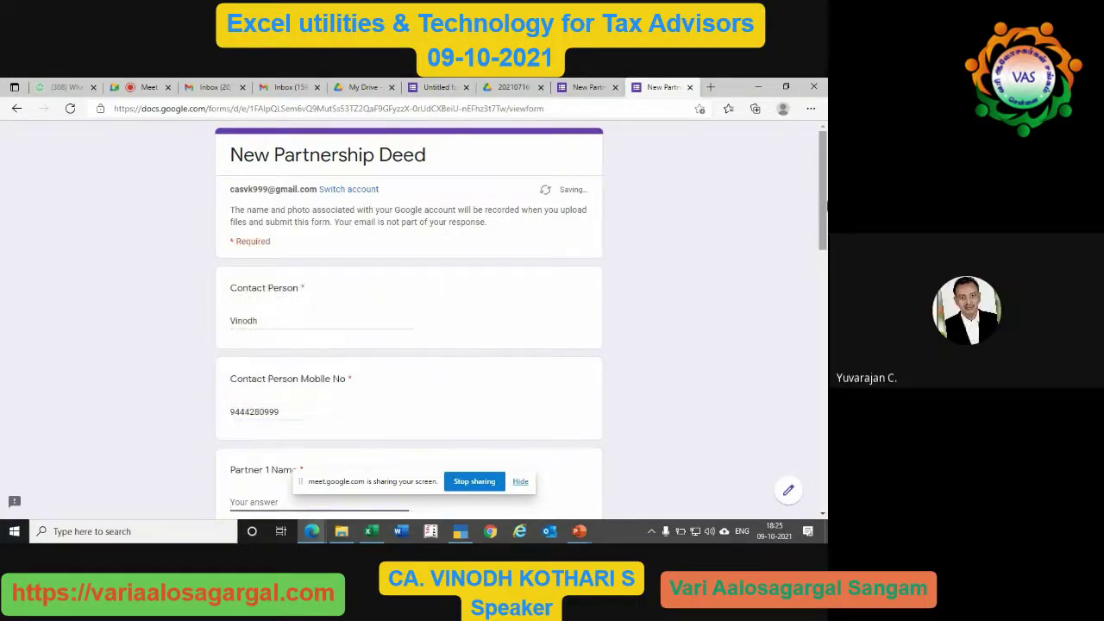
Enter Partner 1's name, father's name and age 44
scroll(555, 265, "down", 3)
type("Vinod")
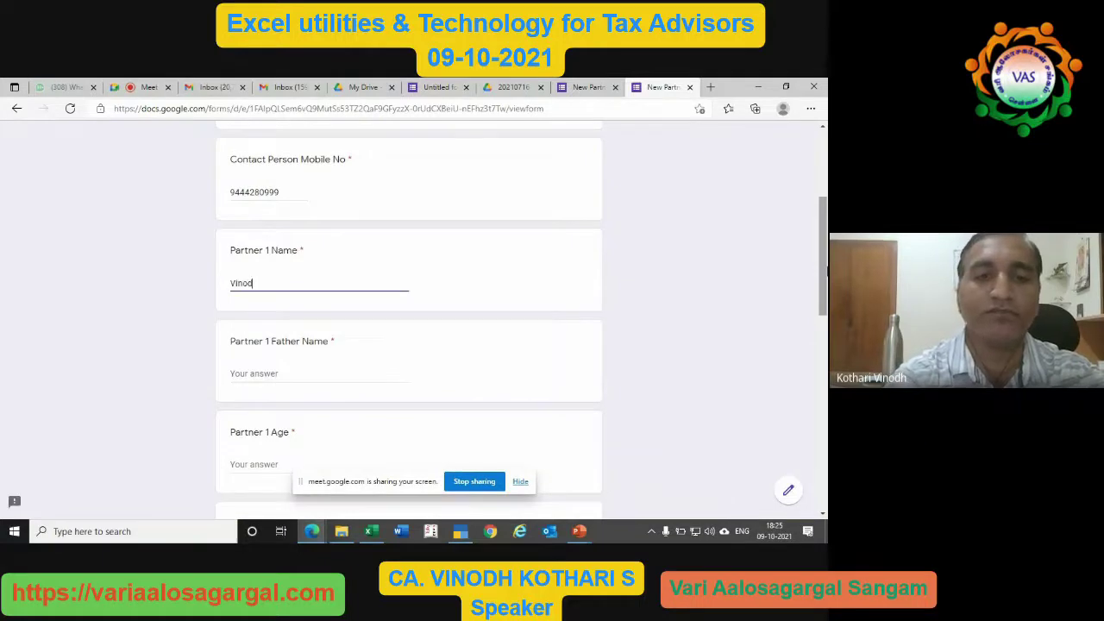
left_click(259, 373)
type("Shantilal")
left_click(254, 464)
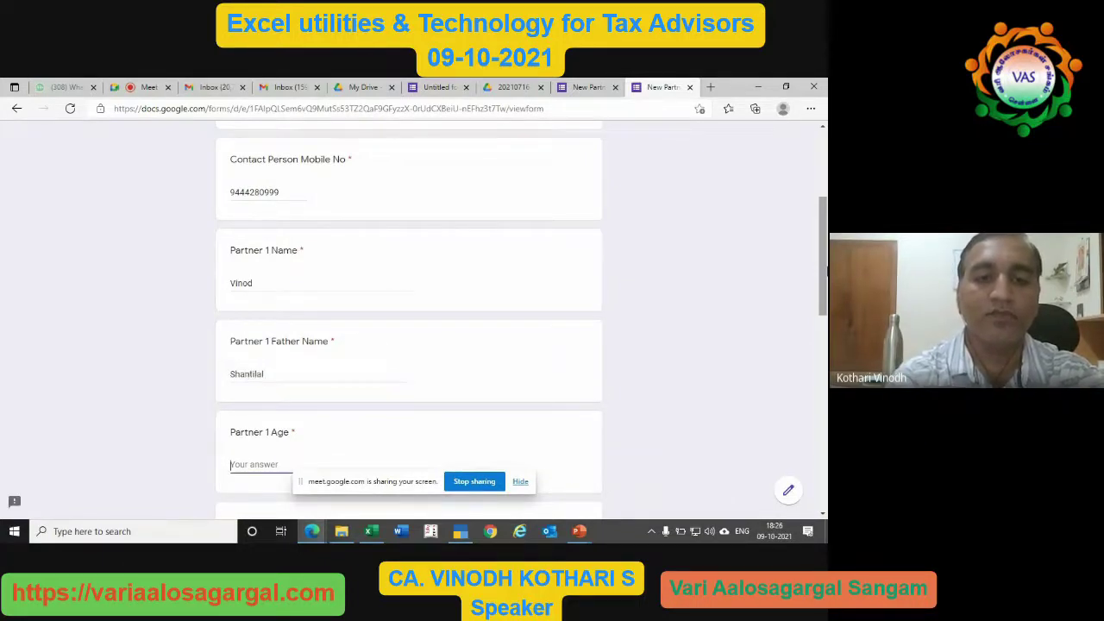
type("44")
Enter Partner 2's name, father's name and age 34
key("Tab")
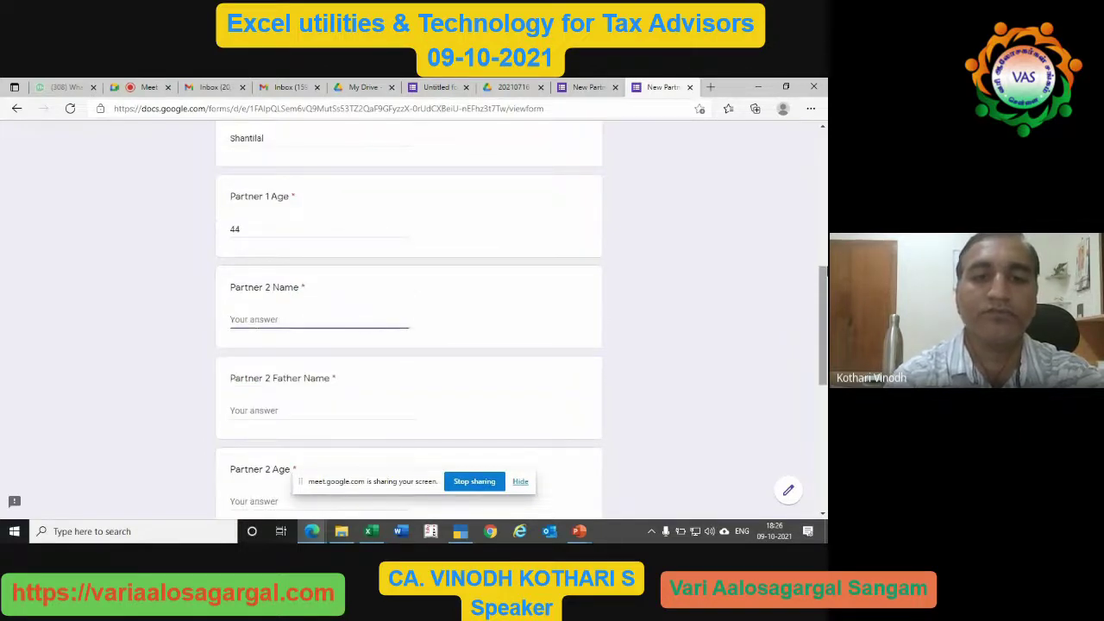
type("Suresh")
key("Tab")
type("Raje")
key("Tab")
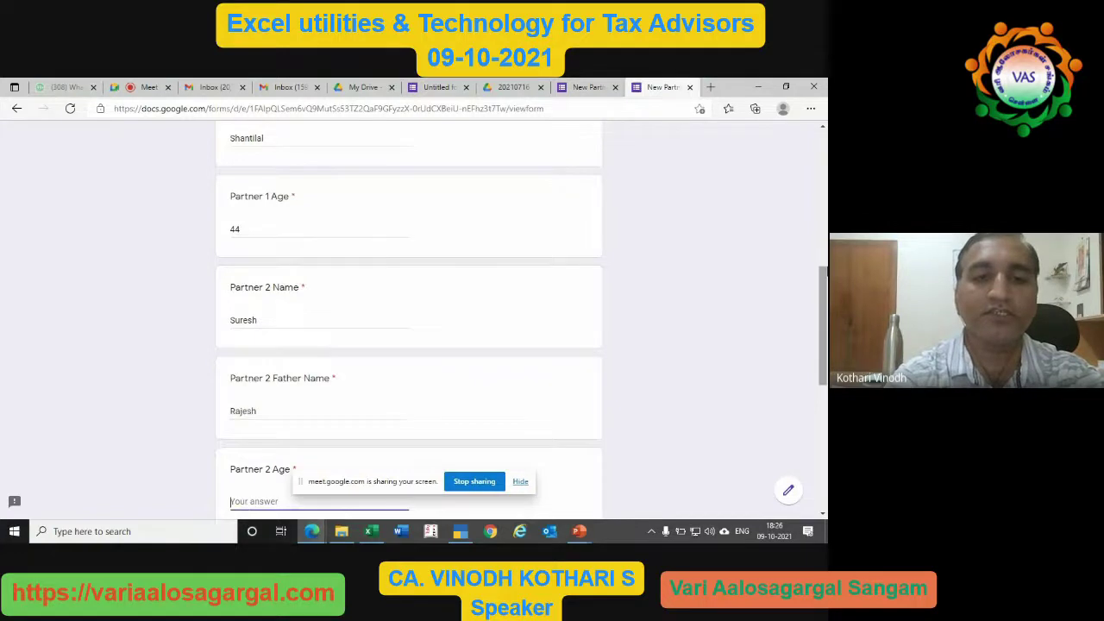
type("34")
Set Partner 1's type to Partner and submit the response
key("Tab")
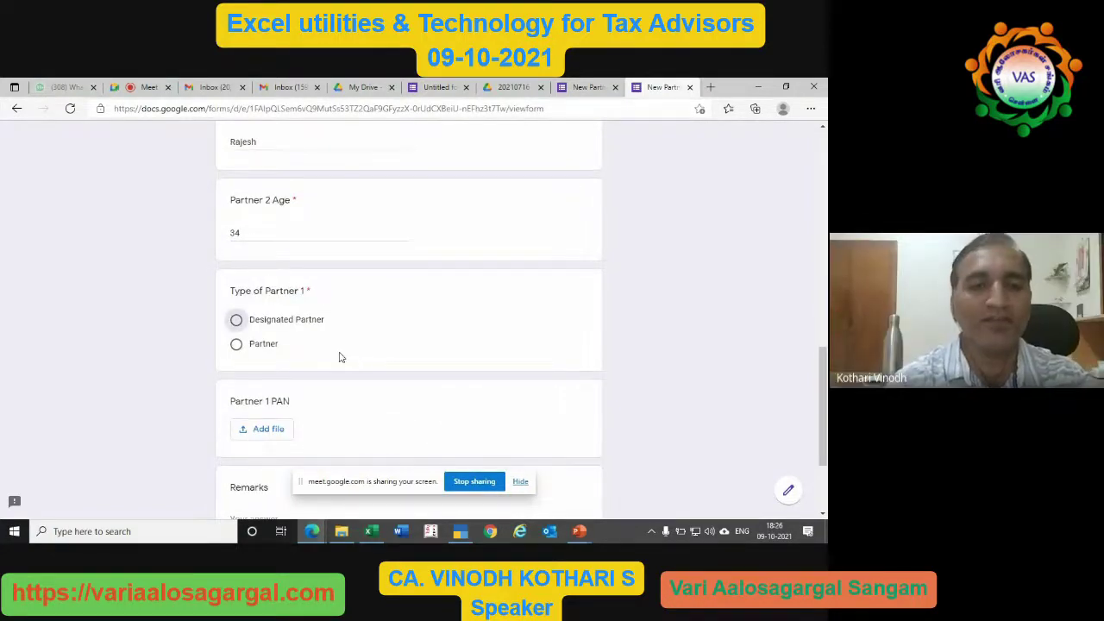
left_click(237, 344)
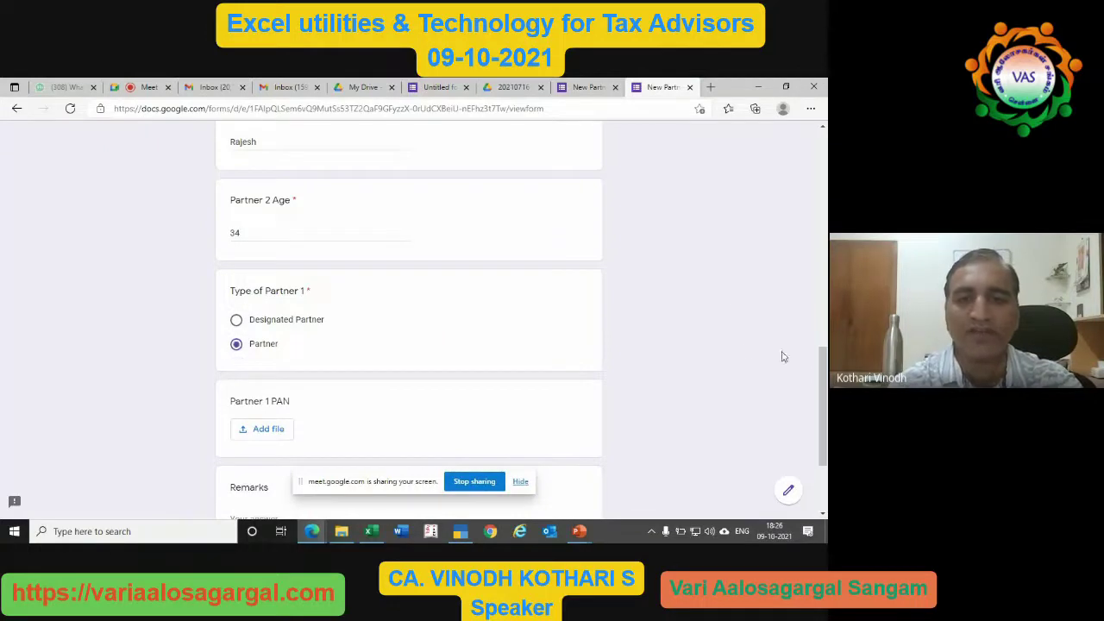
scroll(823, 388, "down", 3)
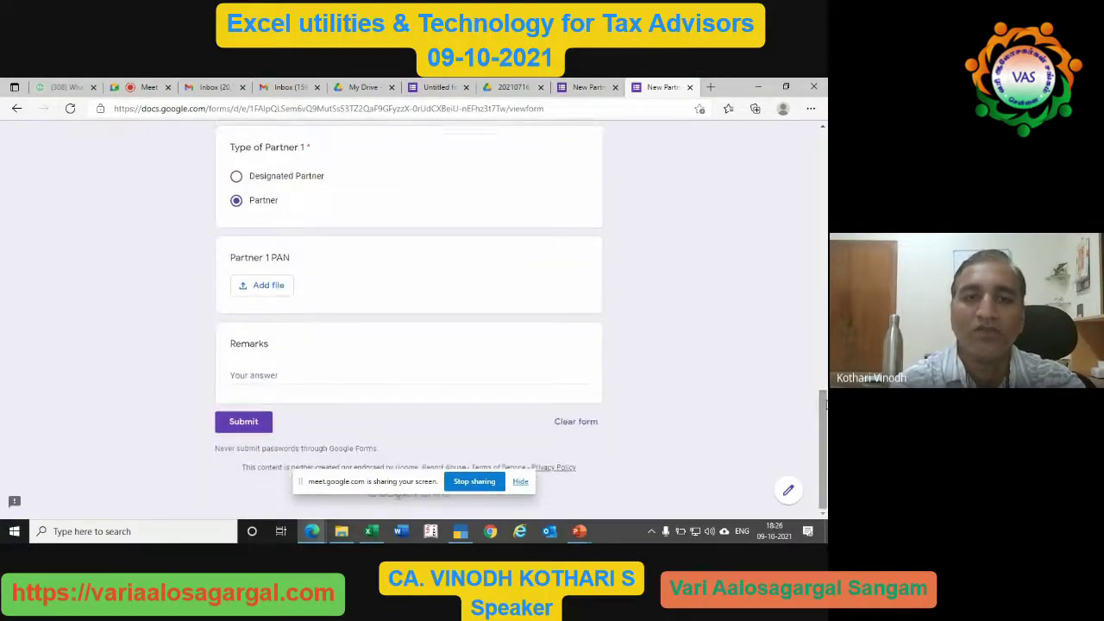
left_click(237, 428)
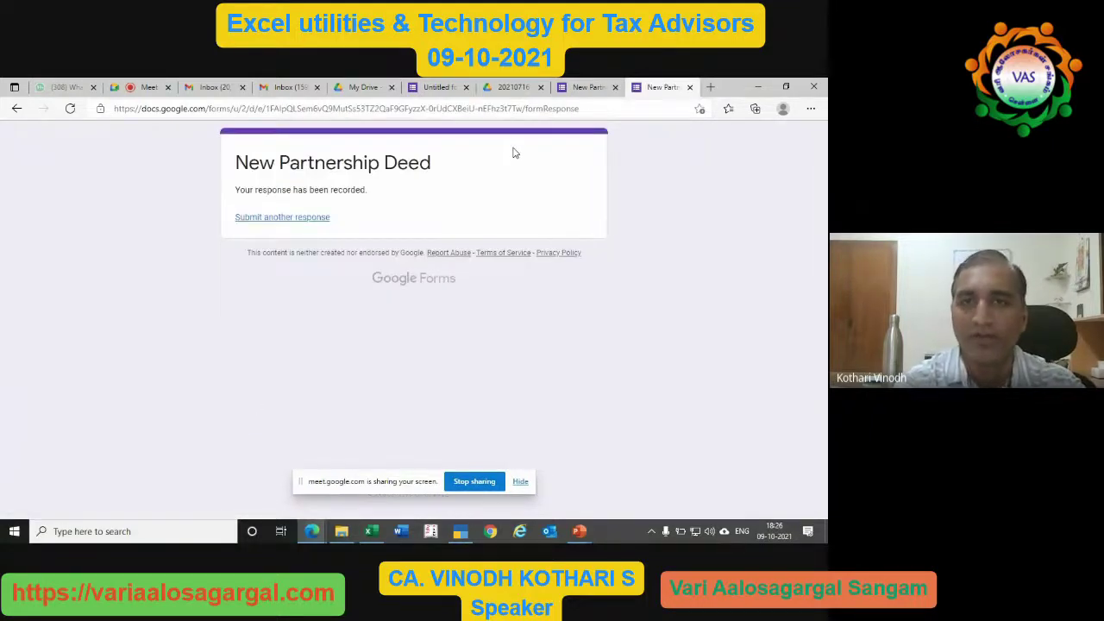
Back in the form editor, dismiss the Send dialog and show the Responses summary with 4 responses
left_click(583, 87)
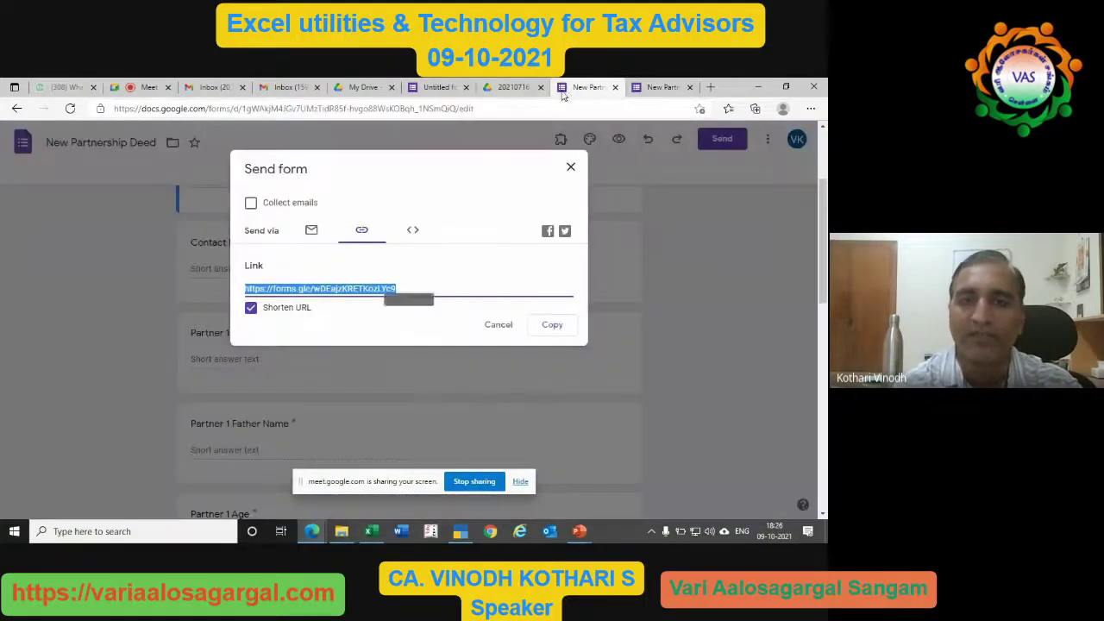
left_click(570, 166)
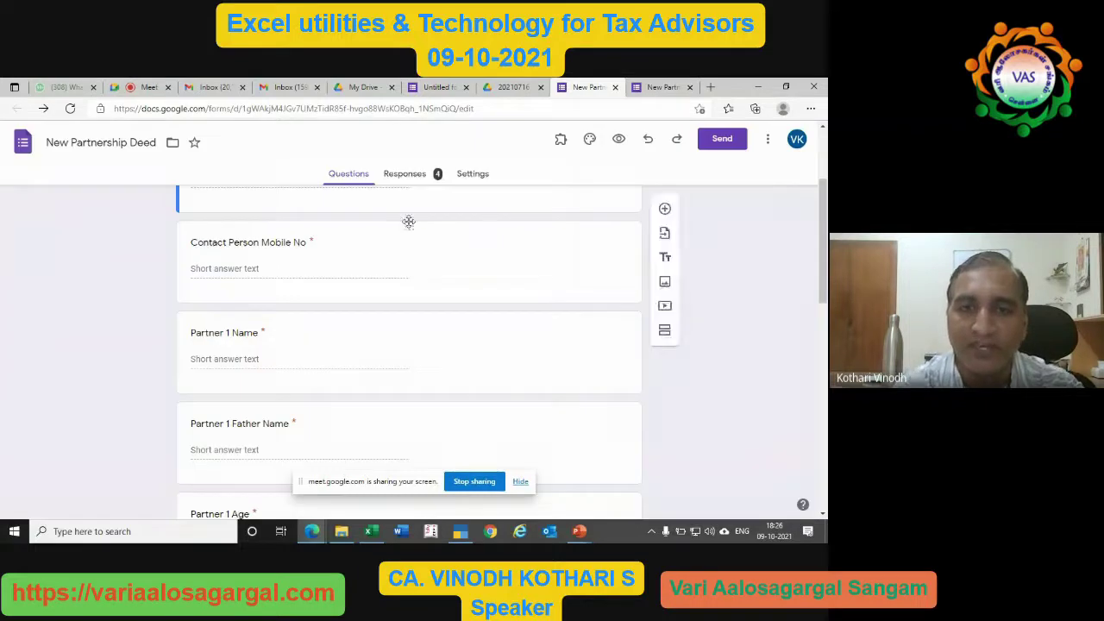
left_click(406, 179)
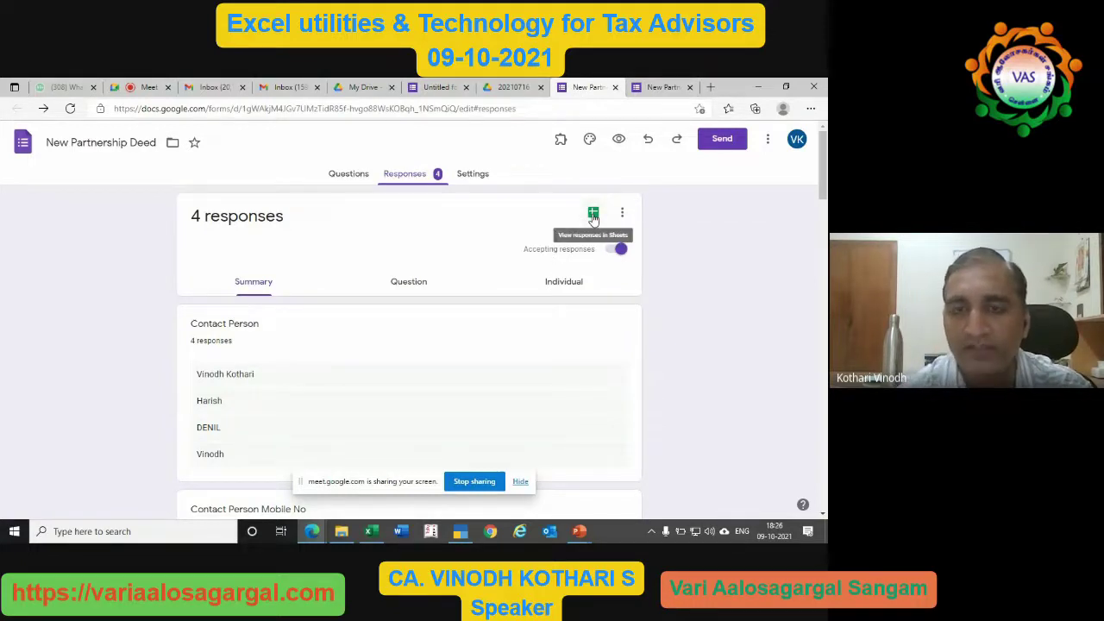
Open the responses in the linked New Partnership Deed (Responses) spreadsheet
left_click(593, 214)
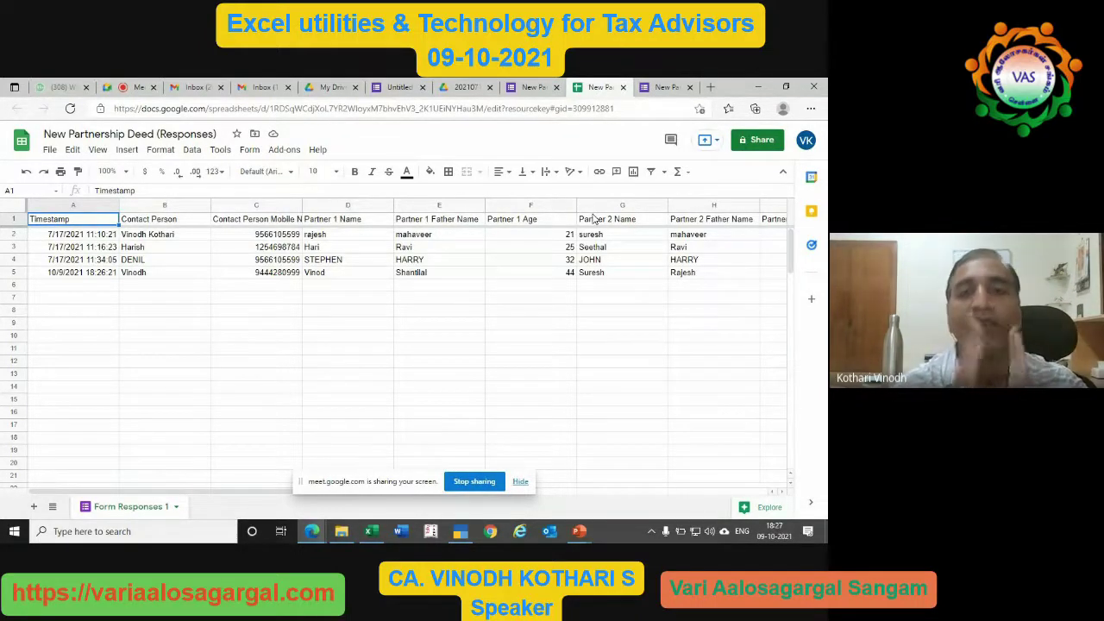
left_click(49, 151)
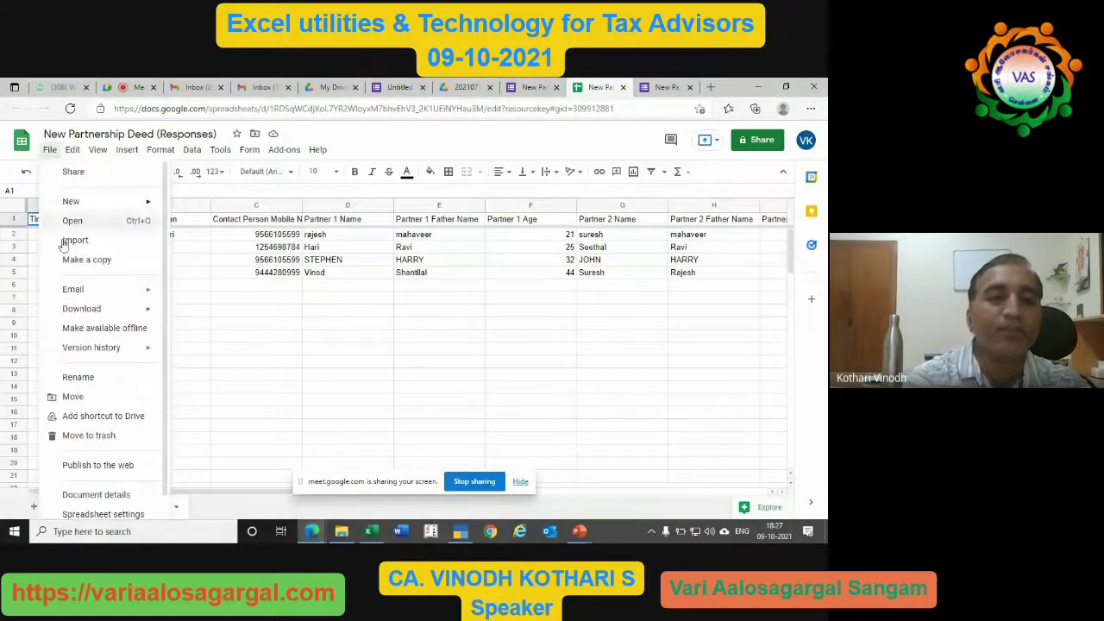
Publish the Form Responses 1 sheet to the web as comma-separated values and copy its link
left_click(94, 465)
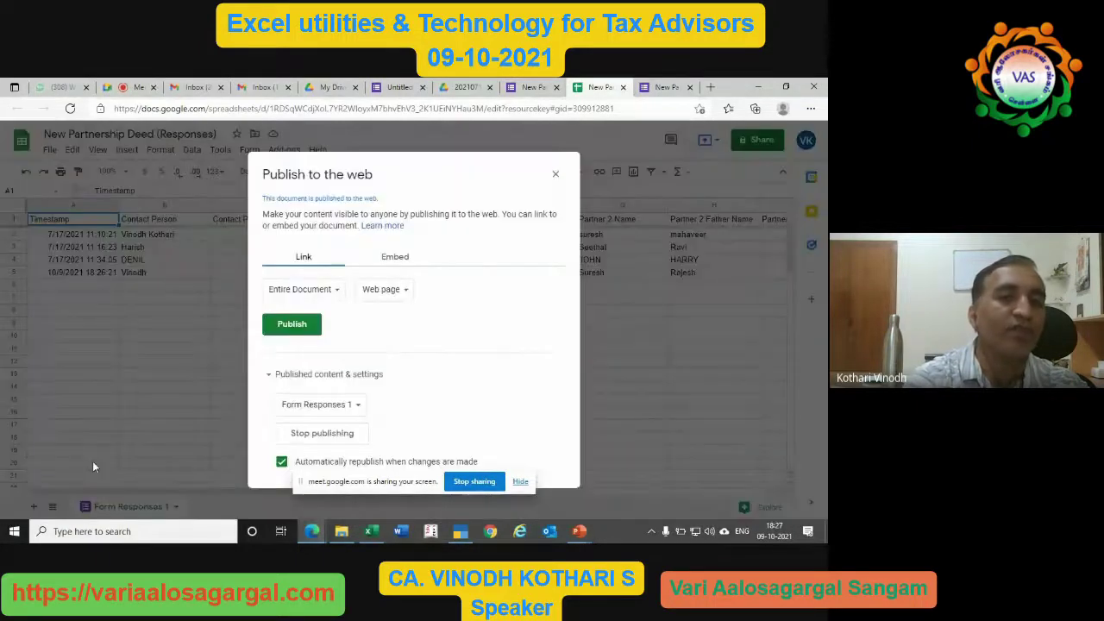
left_click(330, 292)
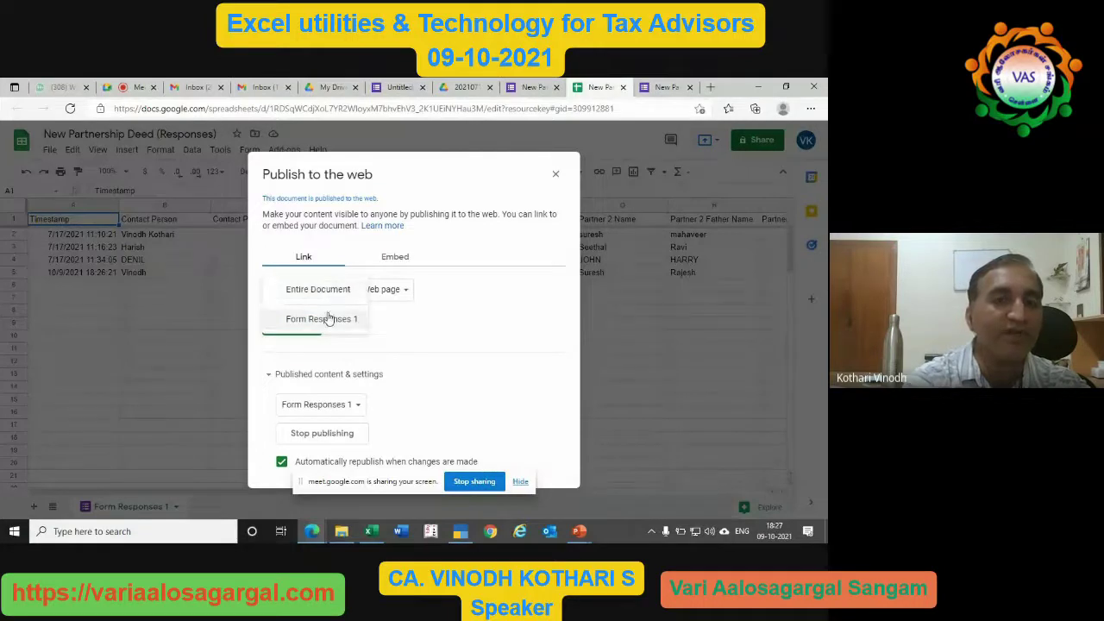
left_click(328, 319)
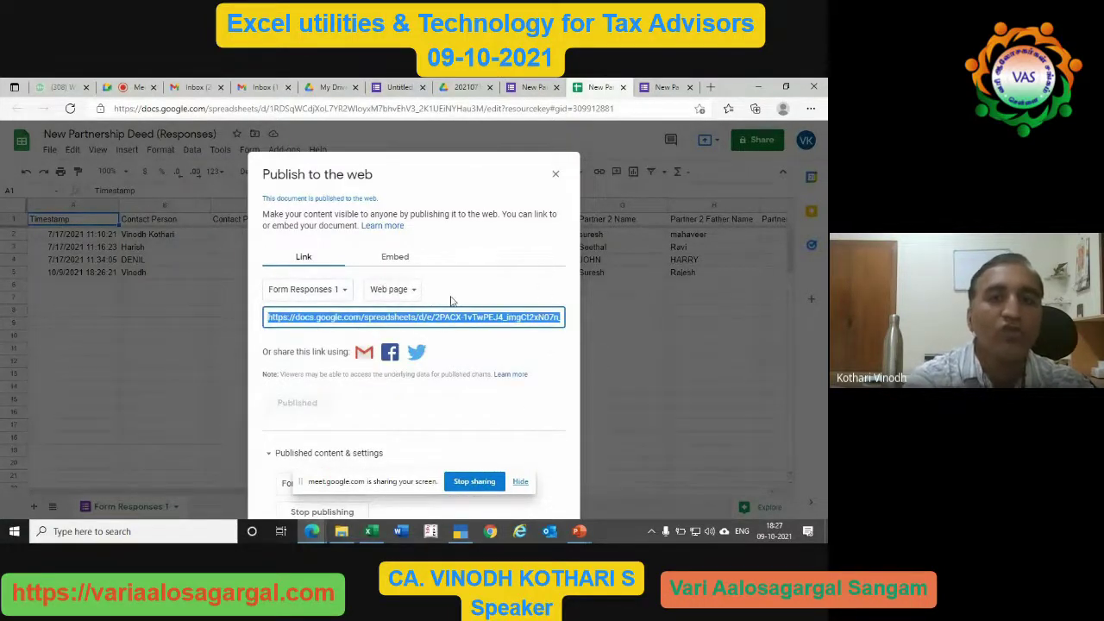
left_click(405, 294)
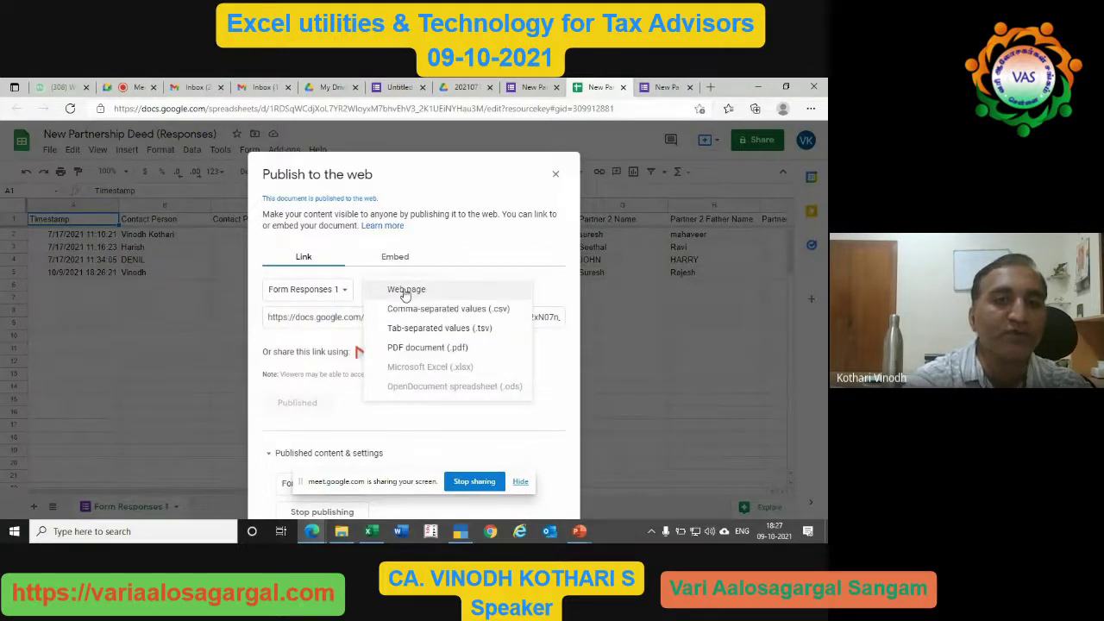
left_click(407, 308)
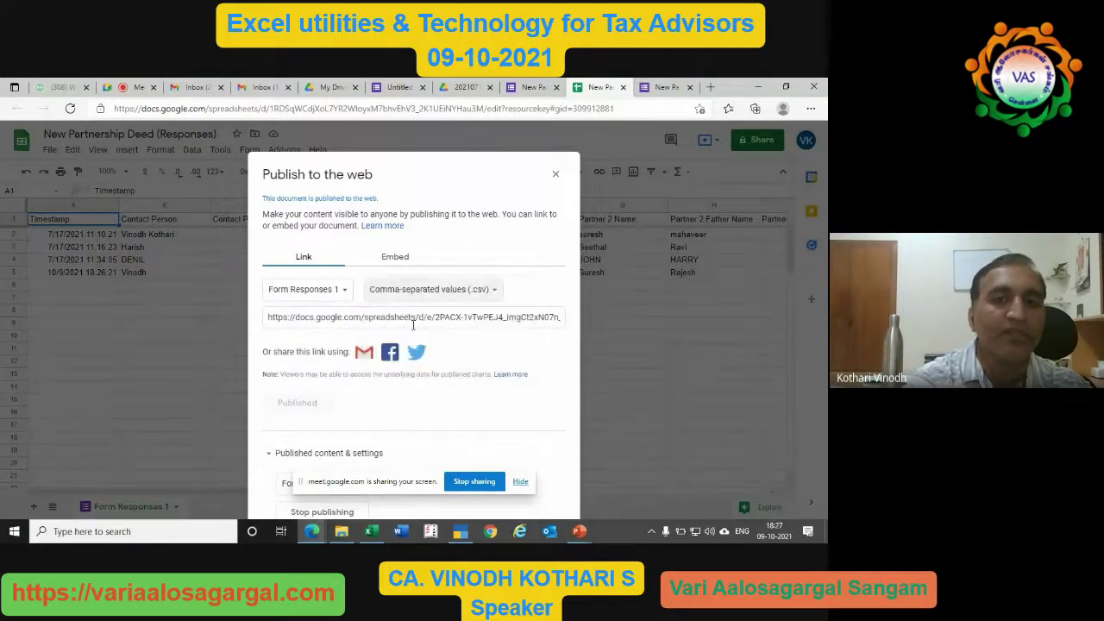
left_click(344, 319)
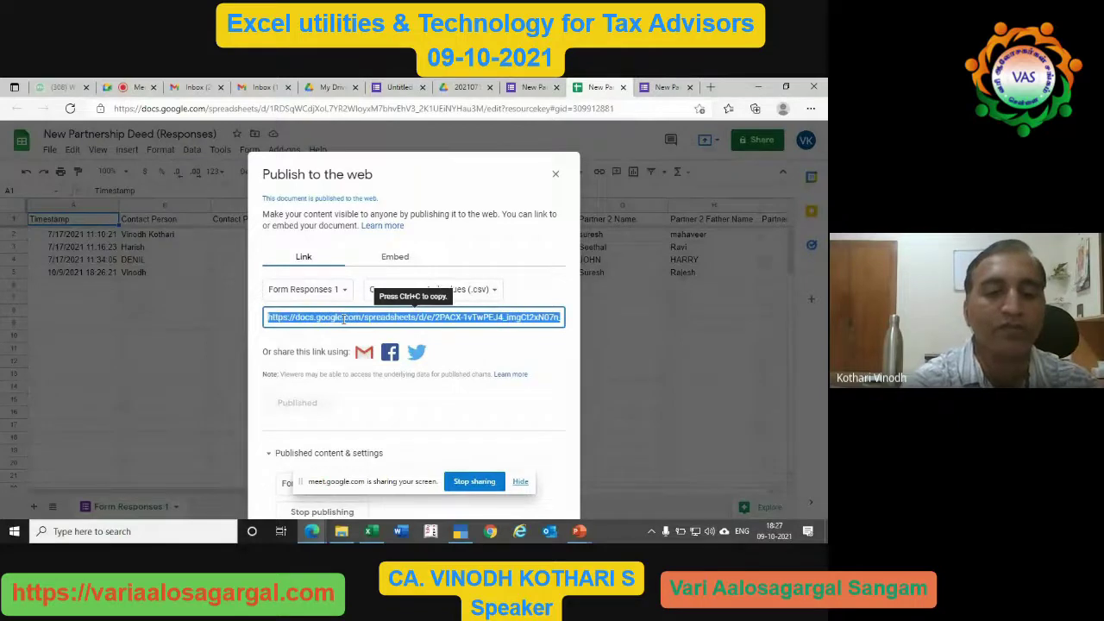
key("ctrl+c")
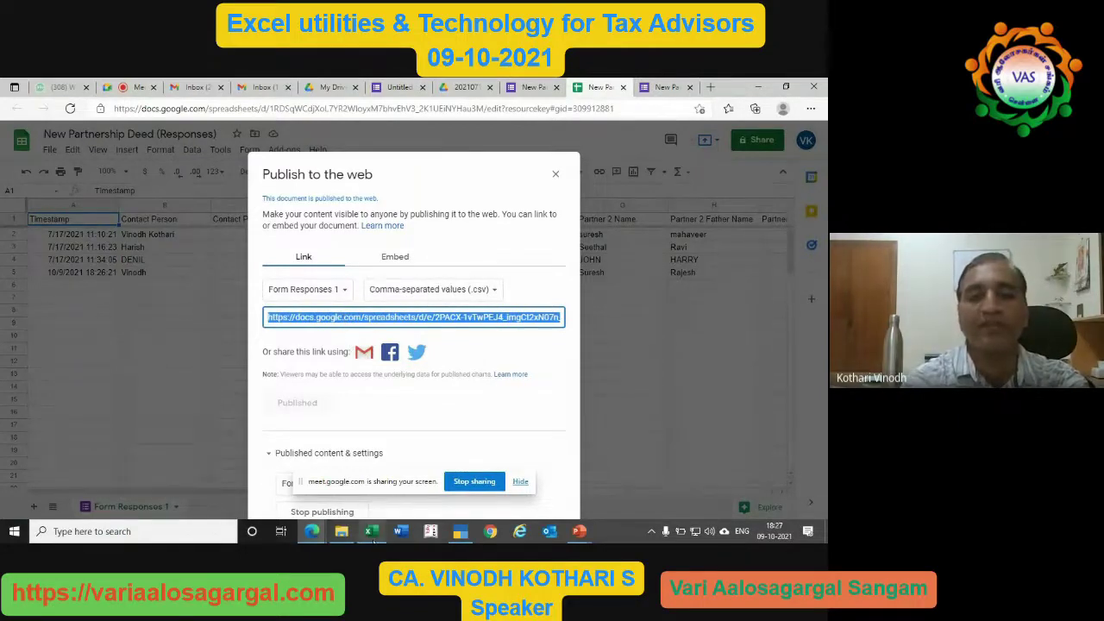
left_click(370, 531)
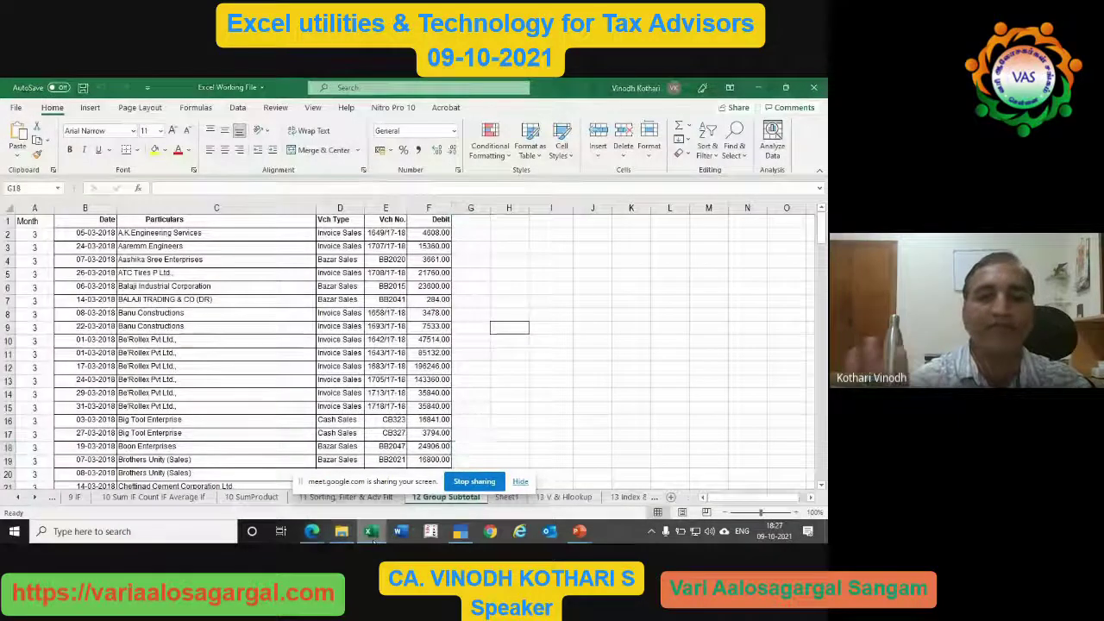
In a new blank workbook, start a From Web import using the pasted published CSV link
key("ctrl+n")
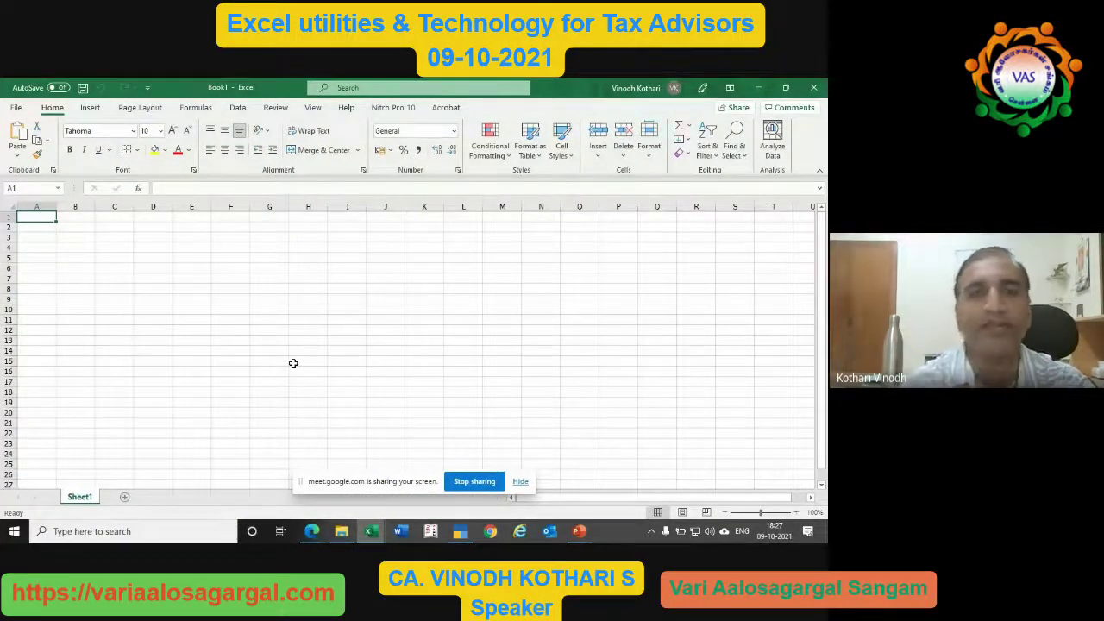
left_click(236, 111)
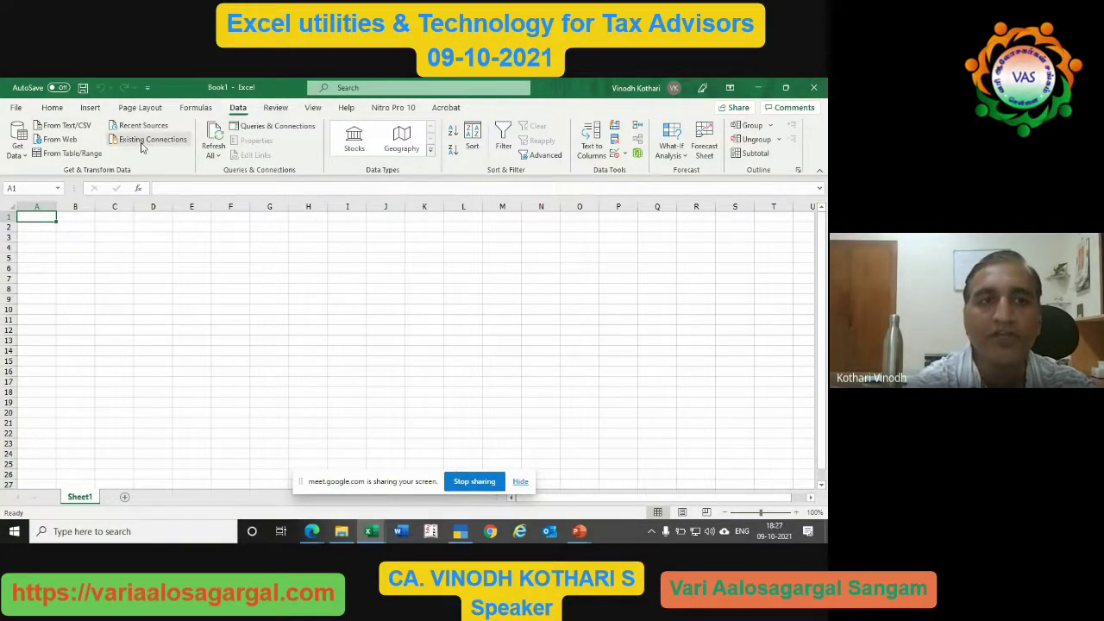
left_click(22, 155)
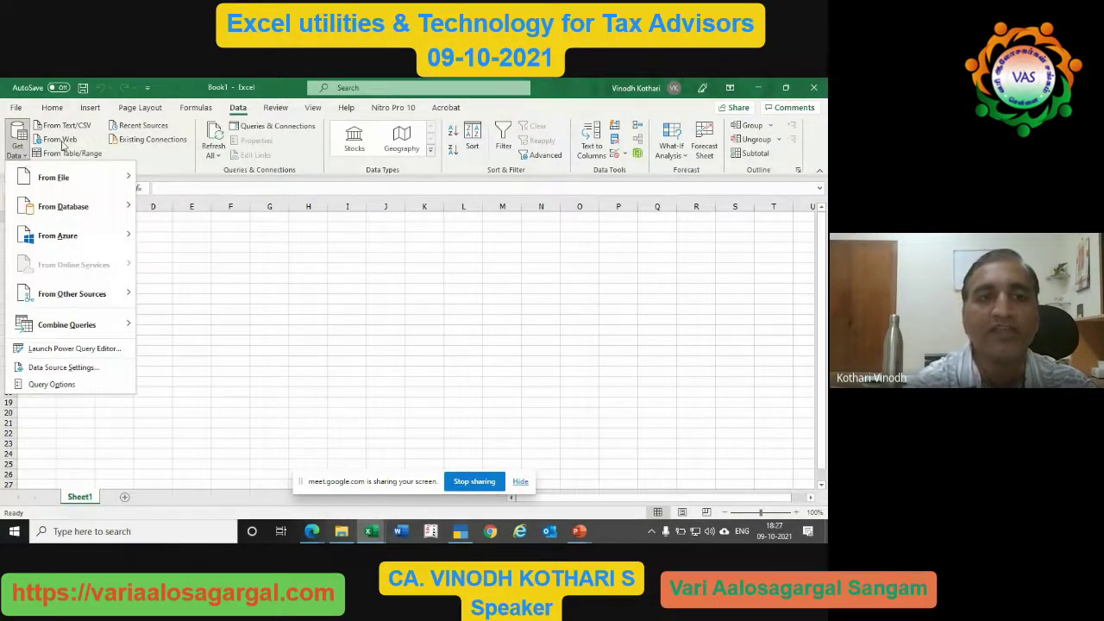
left_click(61, 140)
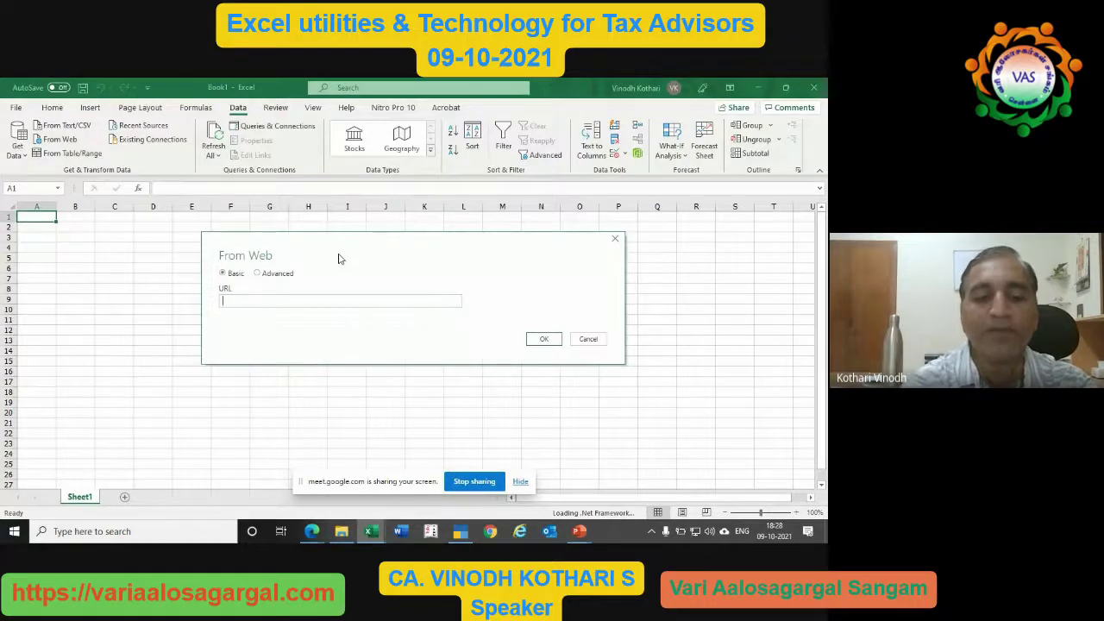
key("ctrl+v")
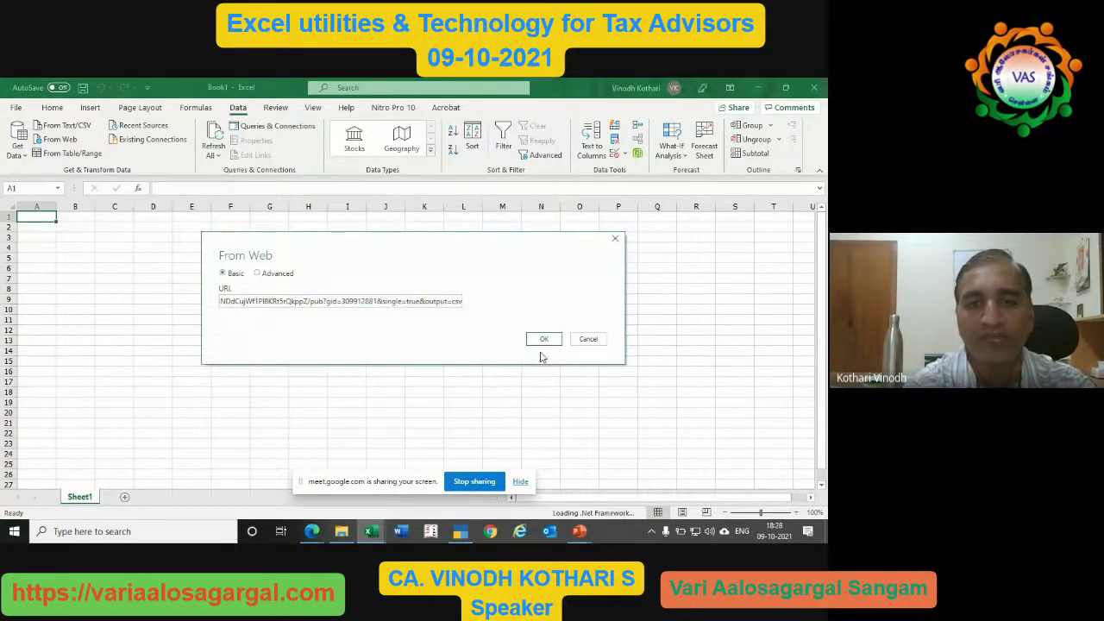
left_click(540, 344)
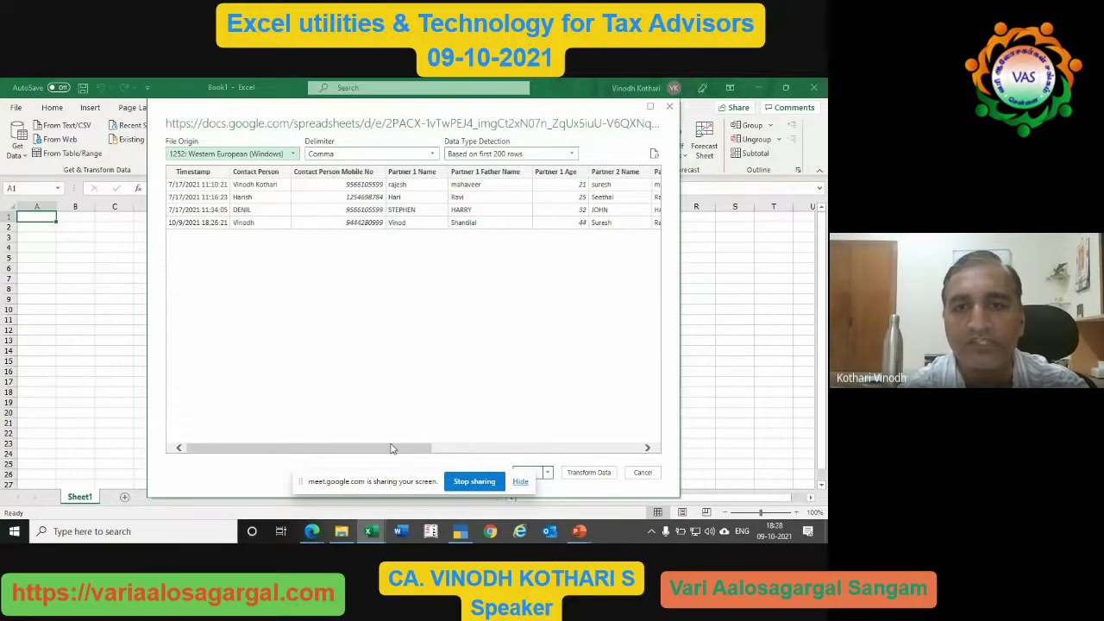
Check the previewed response columns and open the data in the Power Query Editor
left_click_drag(391, 448, 496, 448)
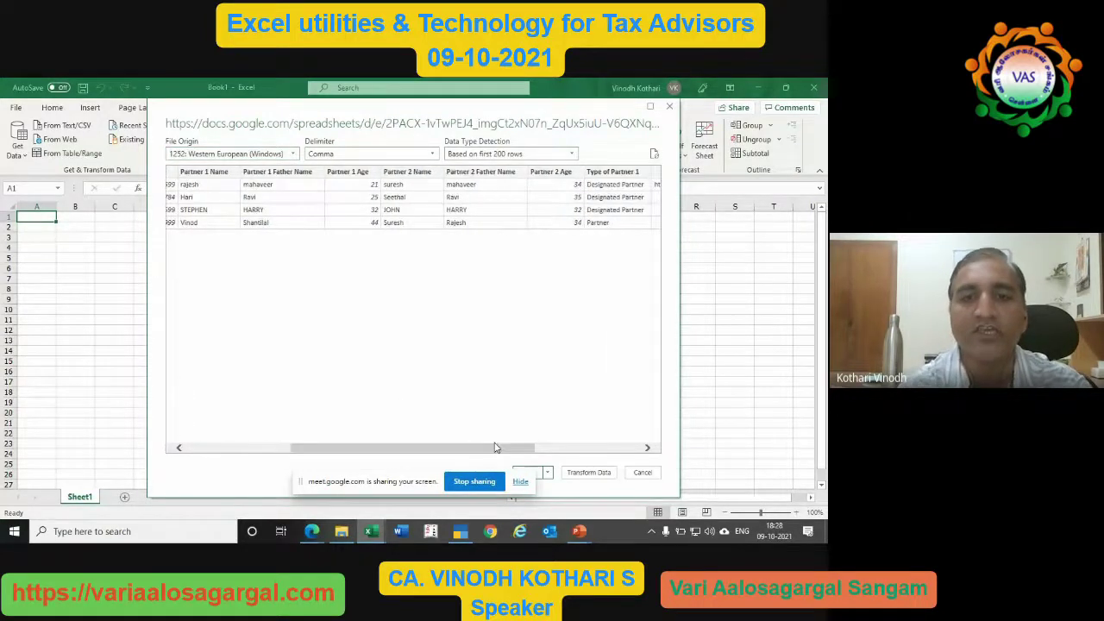
left_click_drag(423, 482, 196, 483)
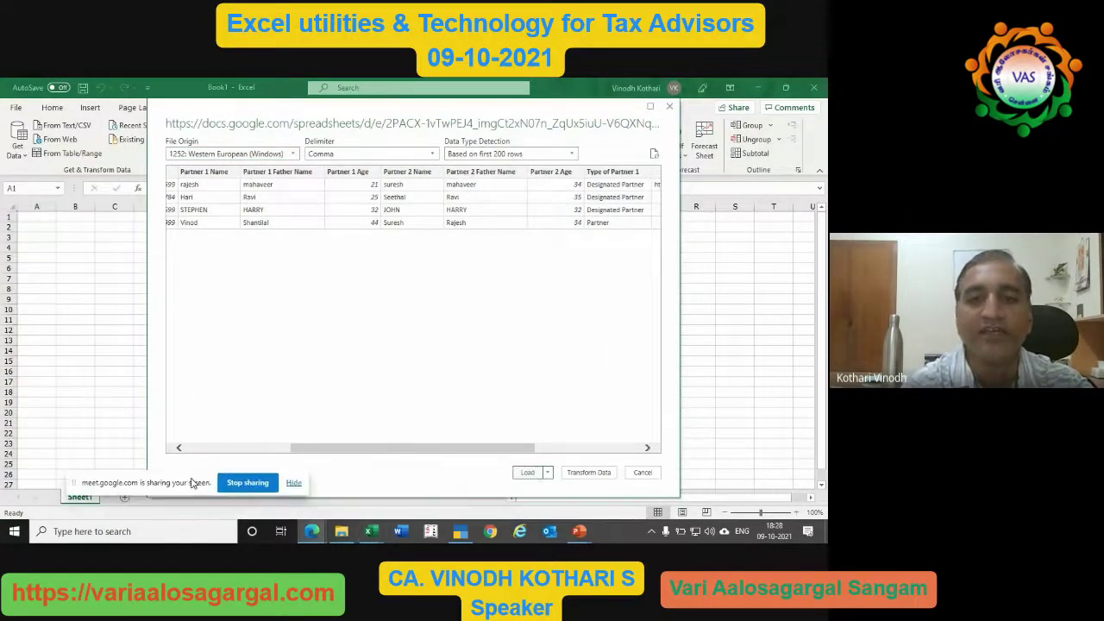
left_click(580, 474)
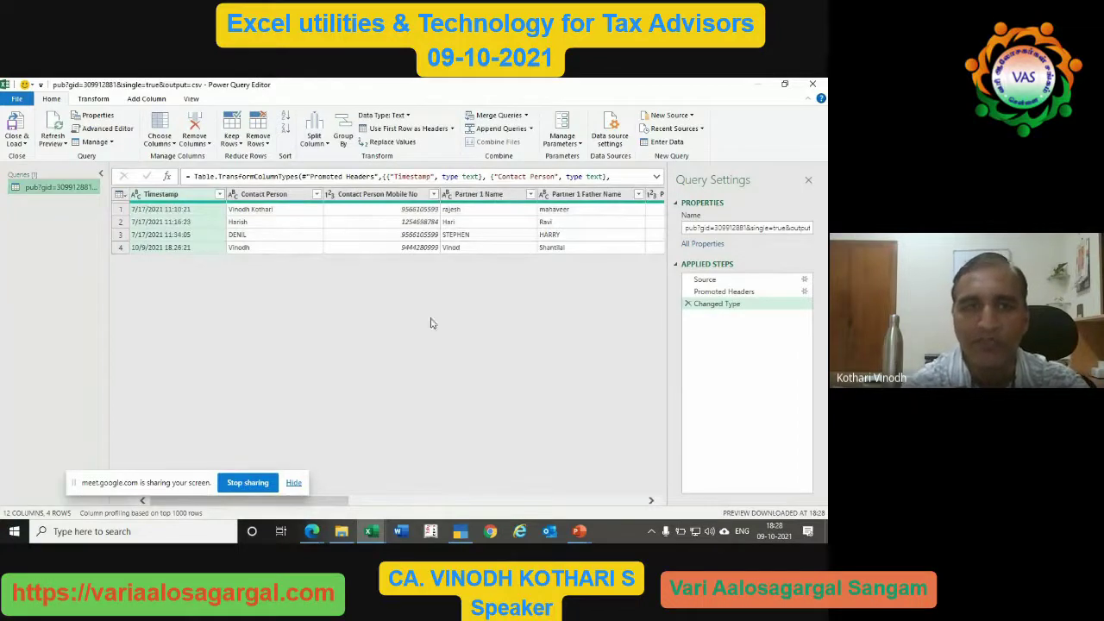
left_click(13, 143)
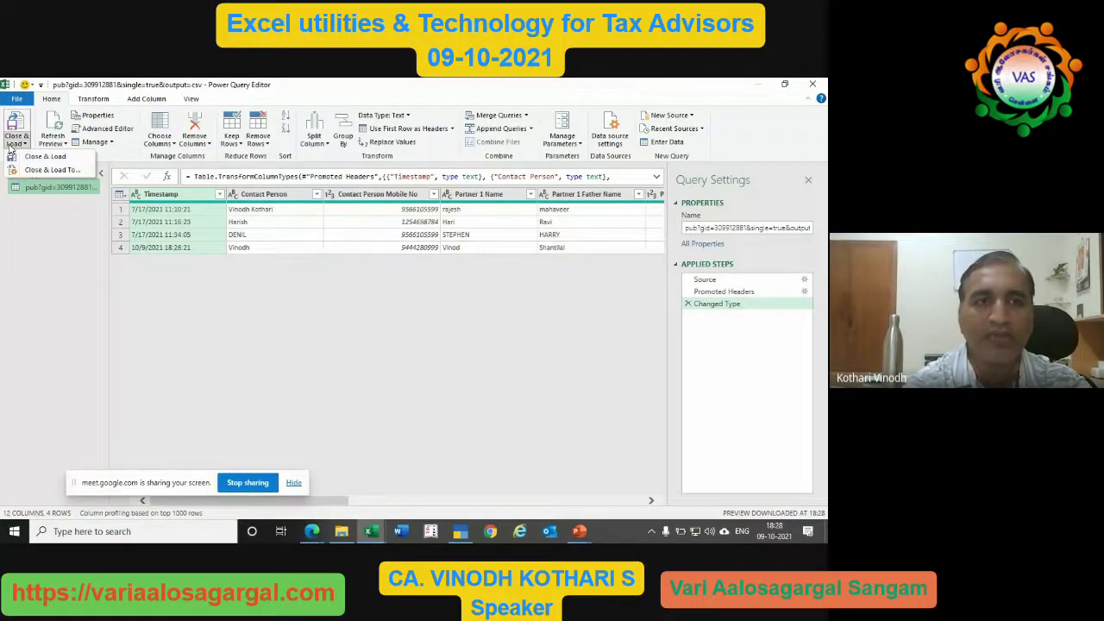
Load the four responses into a worksheet table and close the Queries & Connections pane
left_click(31, 158)
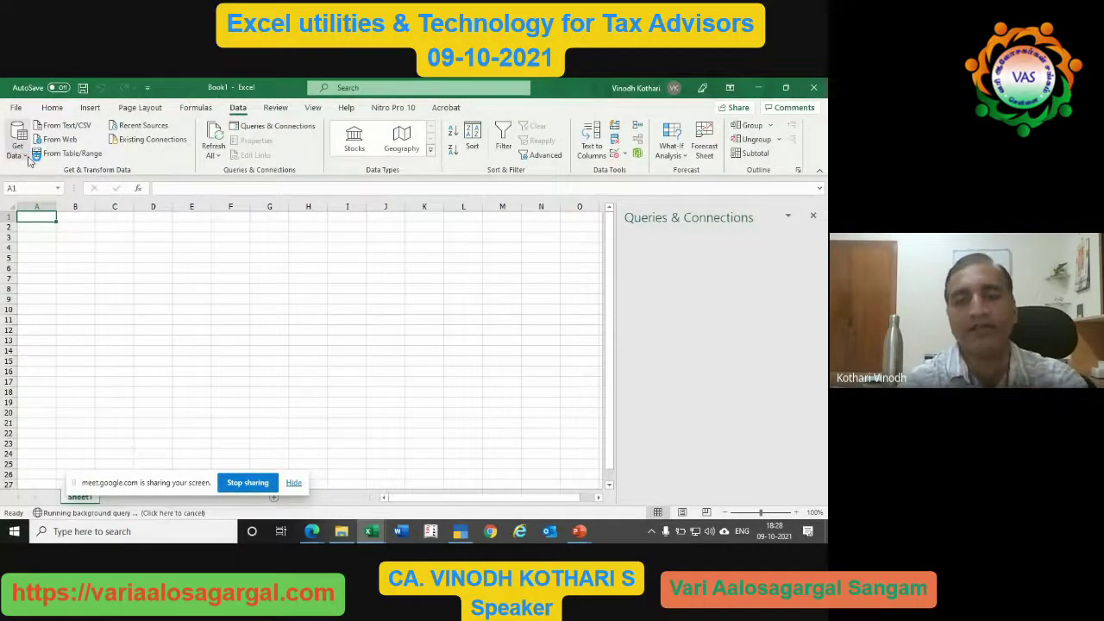
left_click(813, 216)
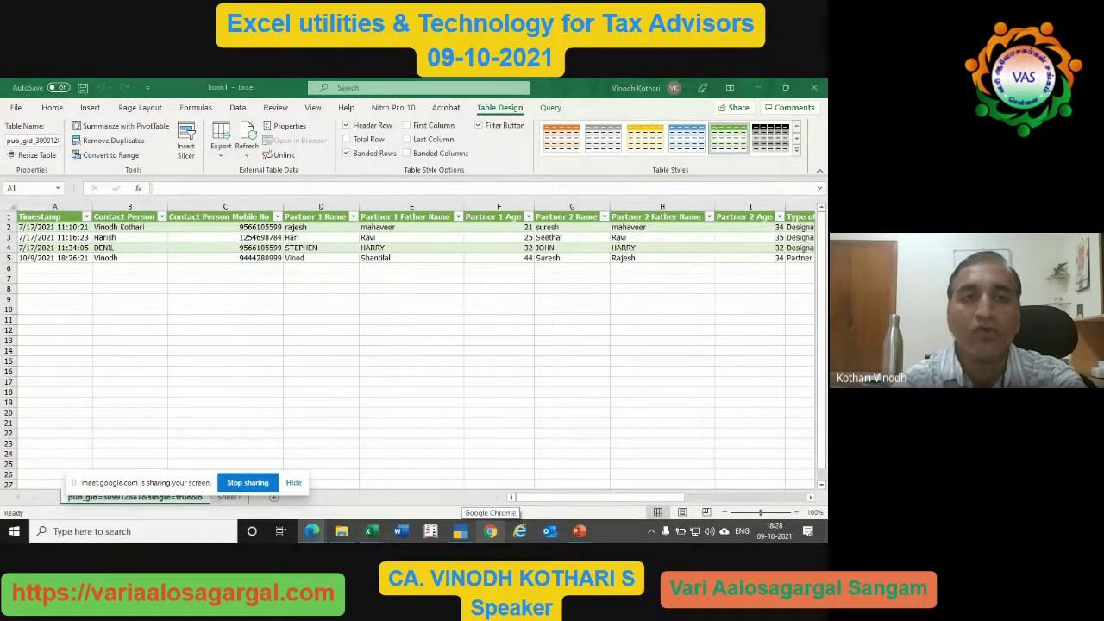
mouse_move(311, 528)
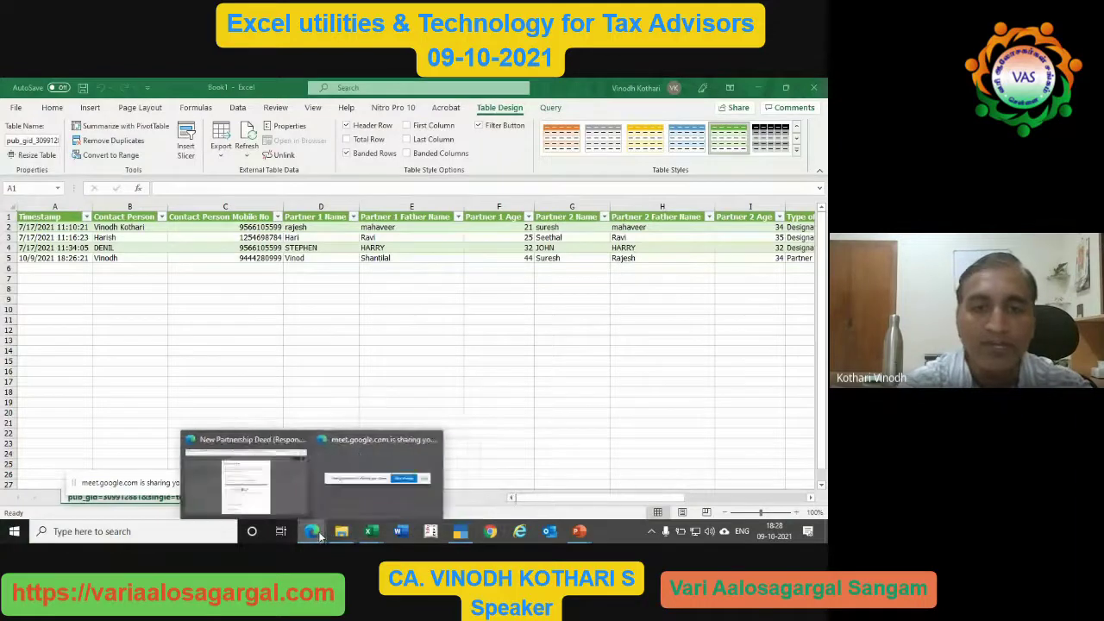
left_click(297, 487)
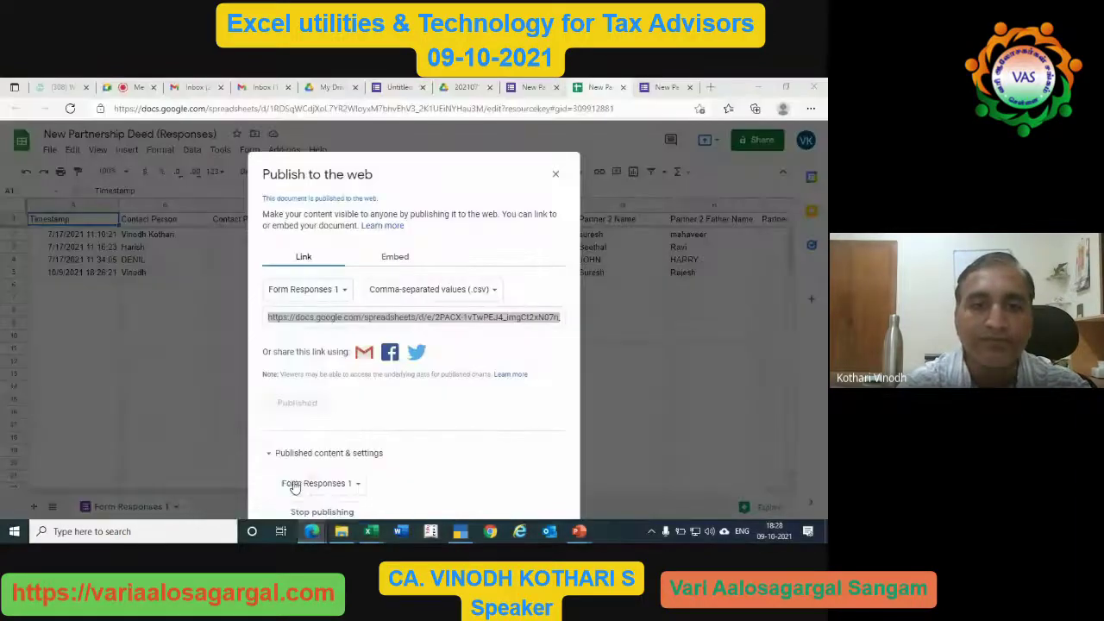
Close the Publish to the web dialog and reload the New Partnership Deed form blank
left_click(556, 175)
left_click(664, 87)
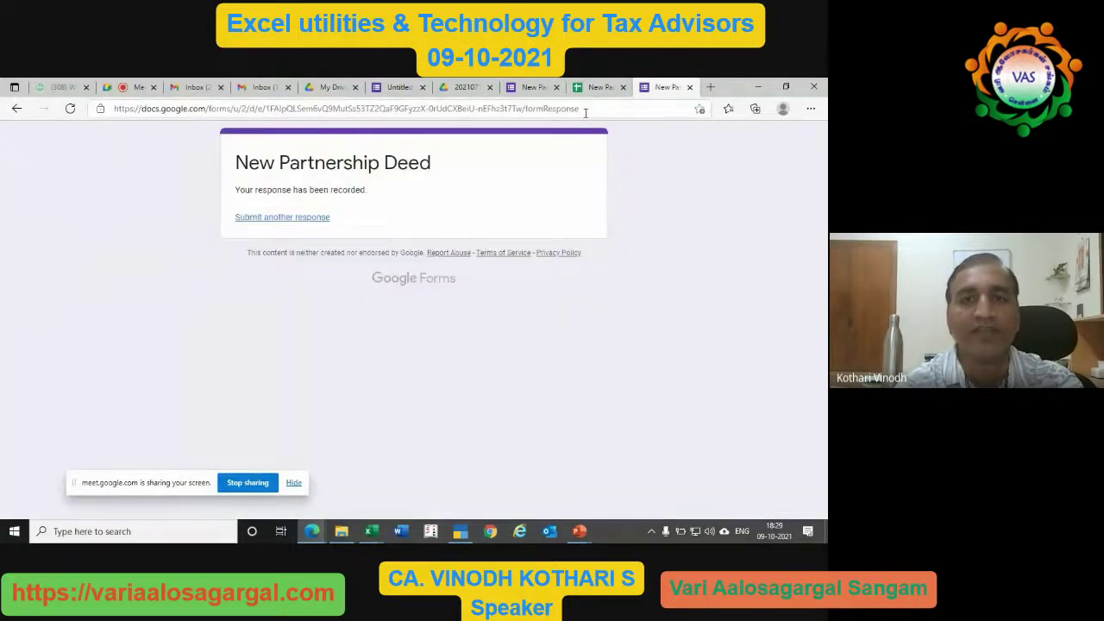
left_click(585, 111)
key("Return")
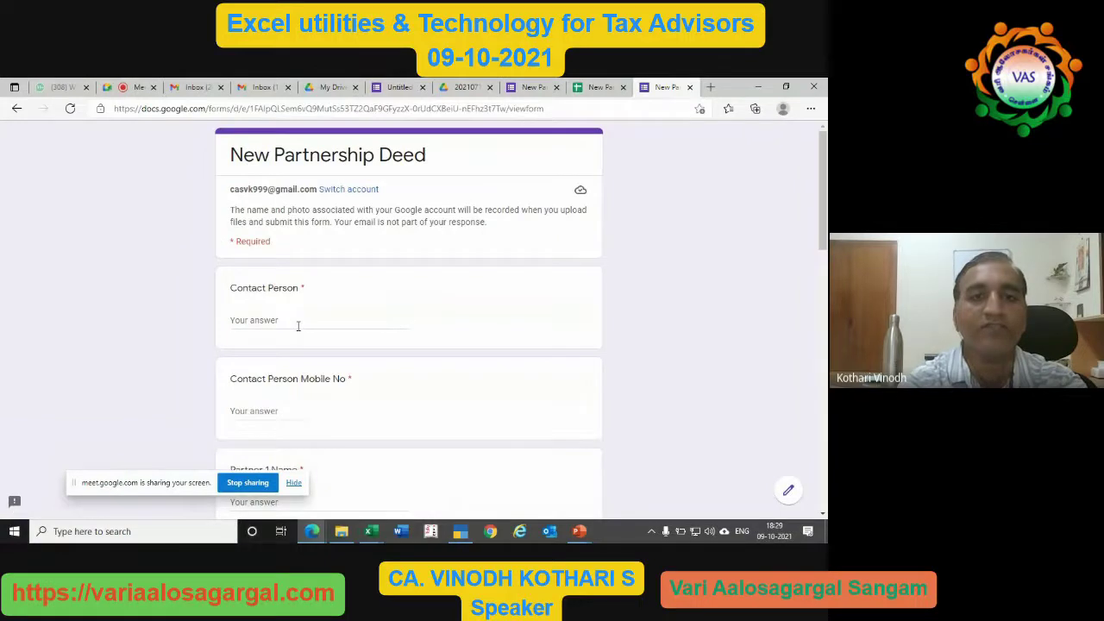
Enter the contact person's name and mobile number in the form
left_click(297, 323)
type("Ra")
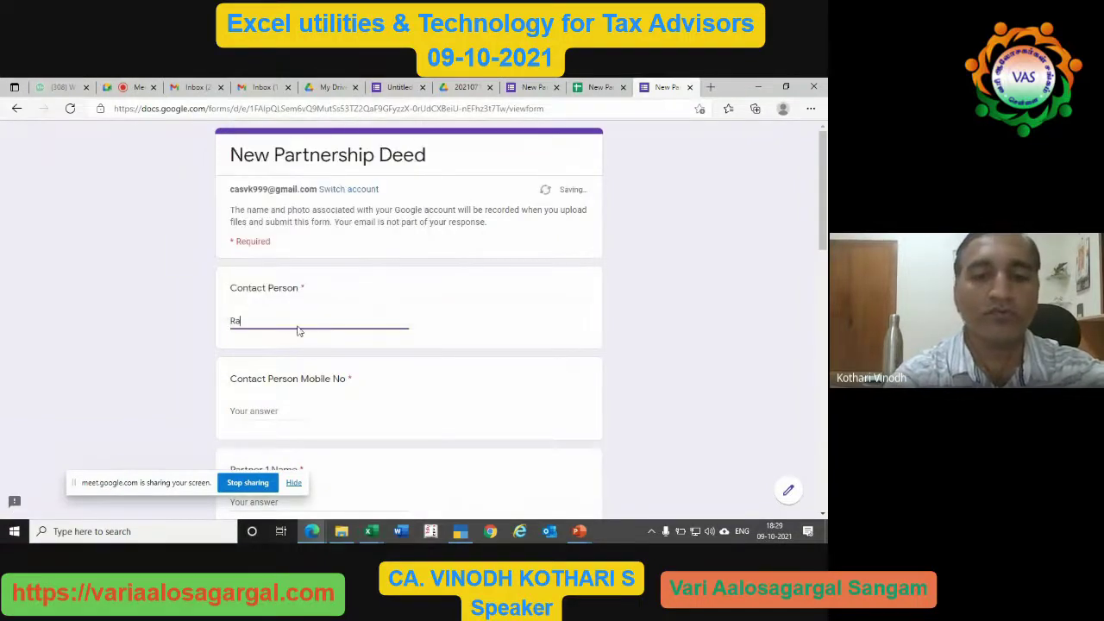
type("th")
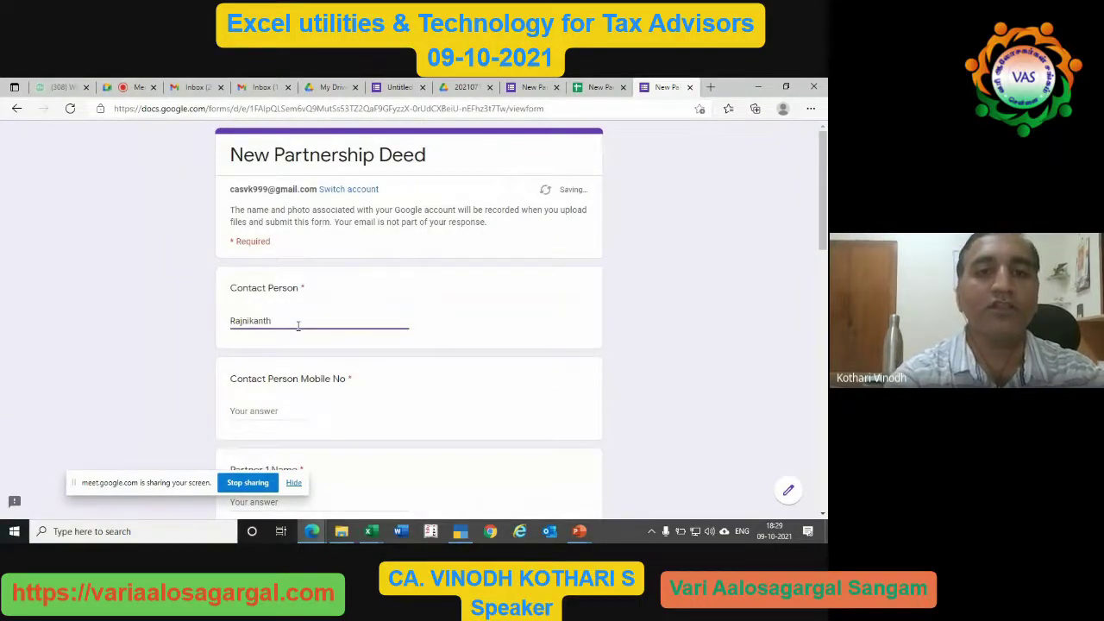
scroll(297, 326, "down", 2)
left_click(258, 218)
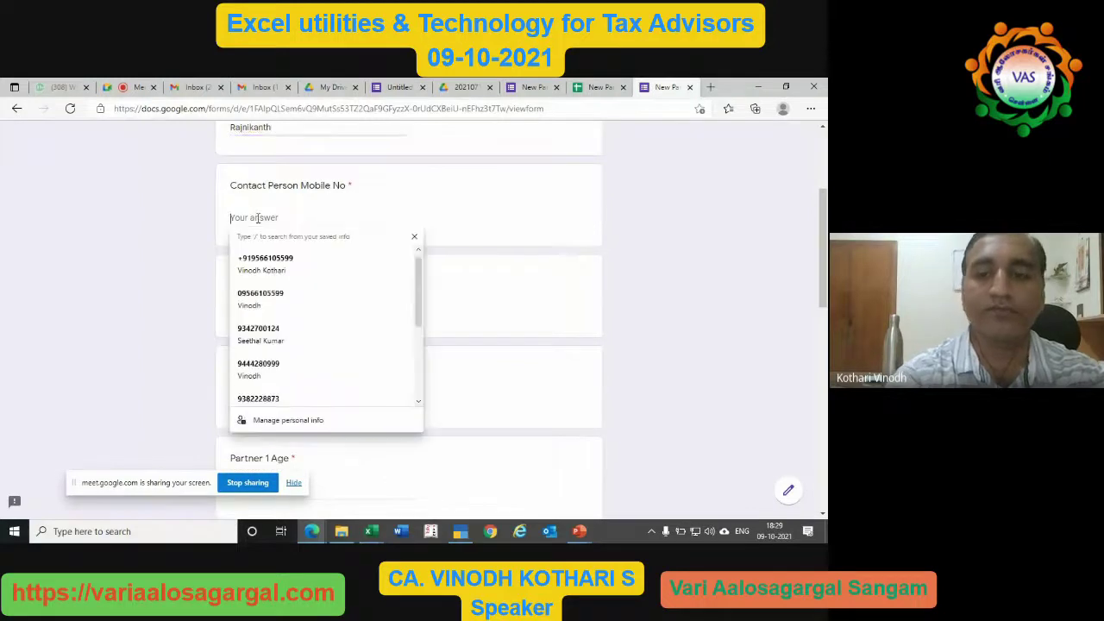
type("9999999999")
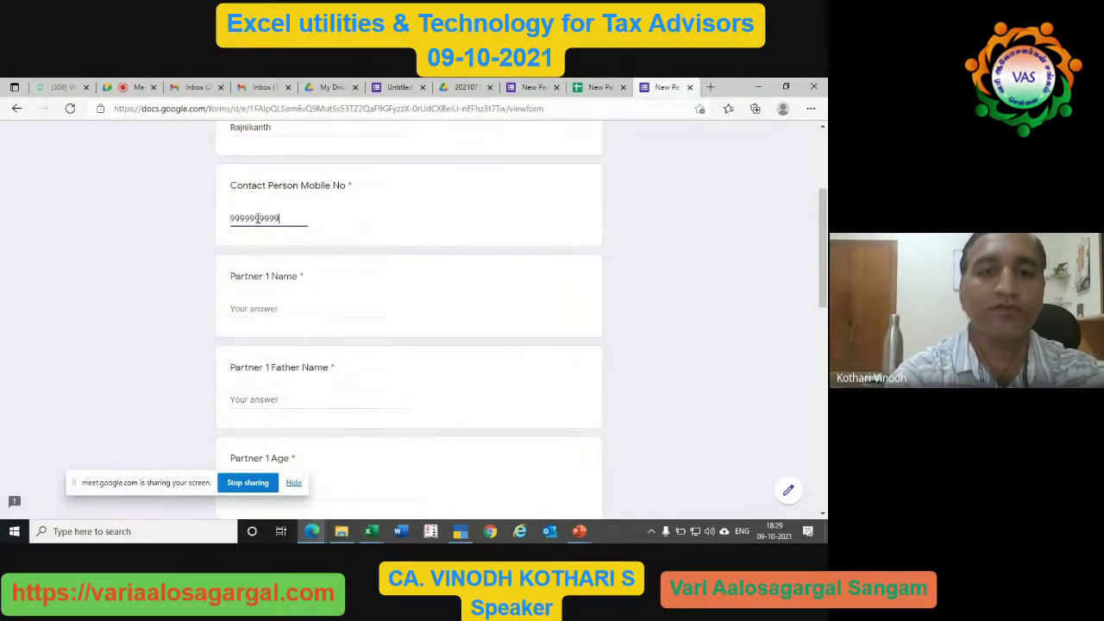
Fill in Partner 1's name, father's name and age 45
key("Tab")
type("r")
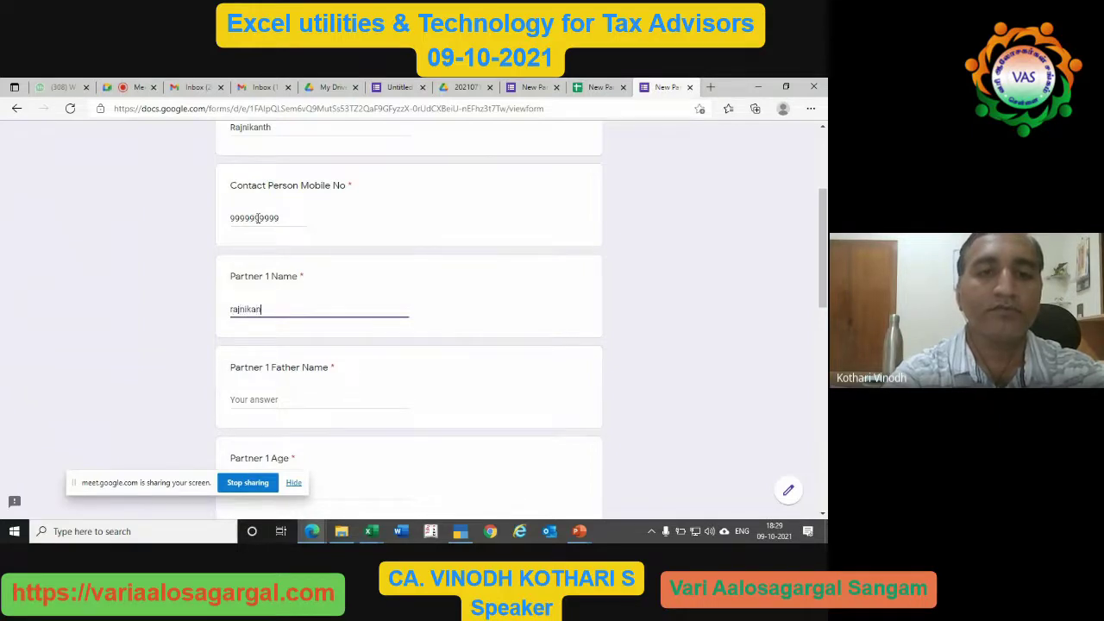
key("BackSpace")
key("BackSpace")
key("BackSpace")
type("rAN")
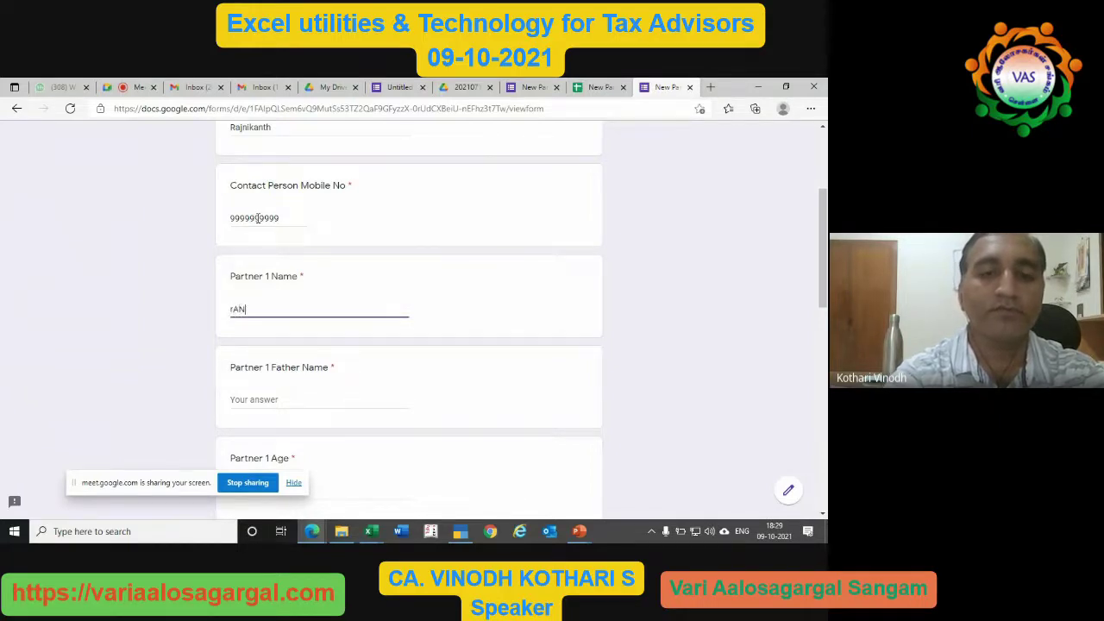
key("BackSpace")
key("BackSpace")
key("BackSpace")
type("Ranjijkanth")
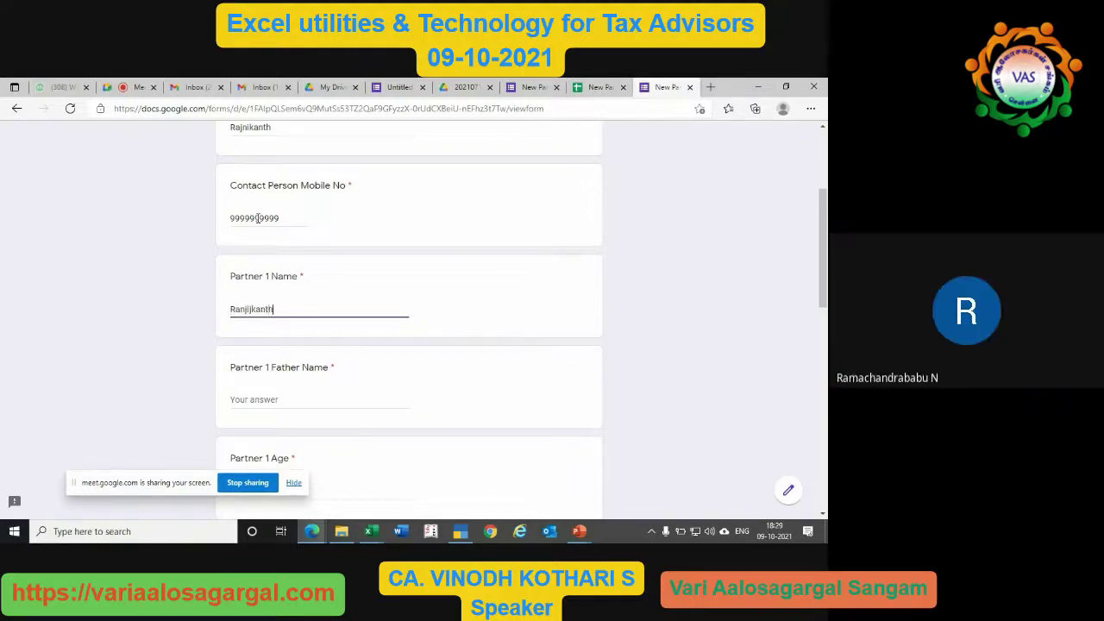
key("Tab")
type("Ra")
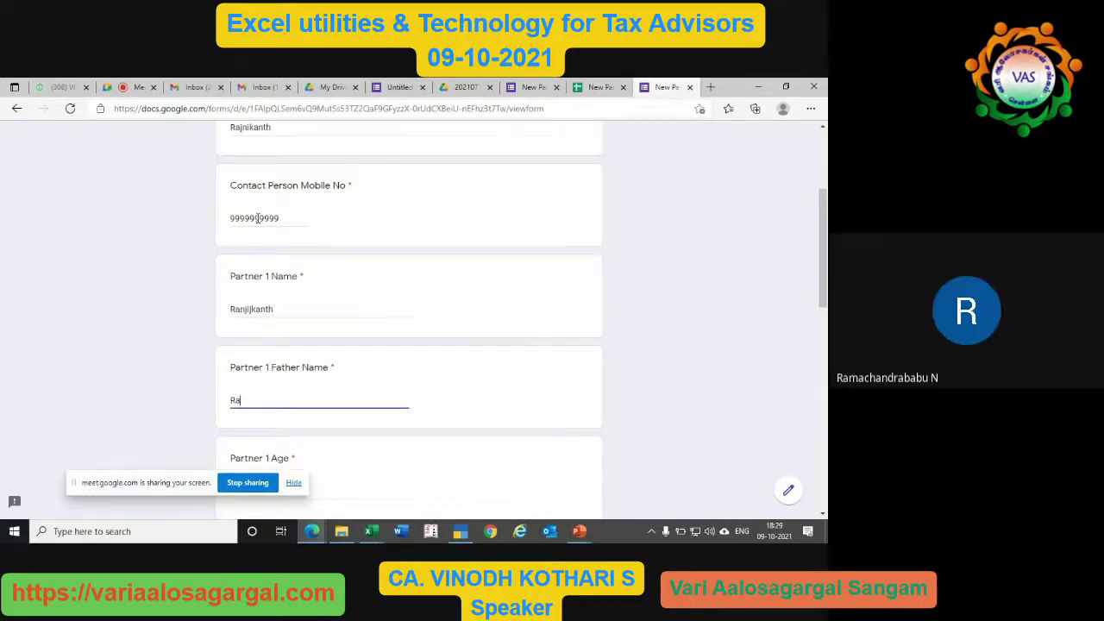
key("Tab")
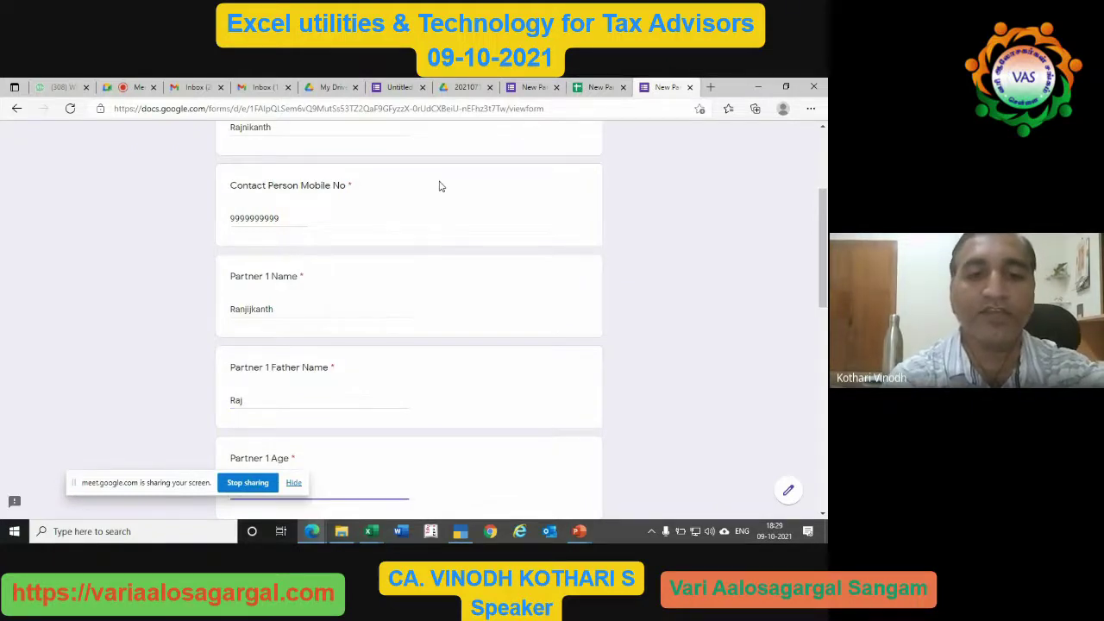
type("45")
Fill in Partner 2's name, father's name and age 34
key("Tab")
type("H")
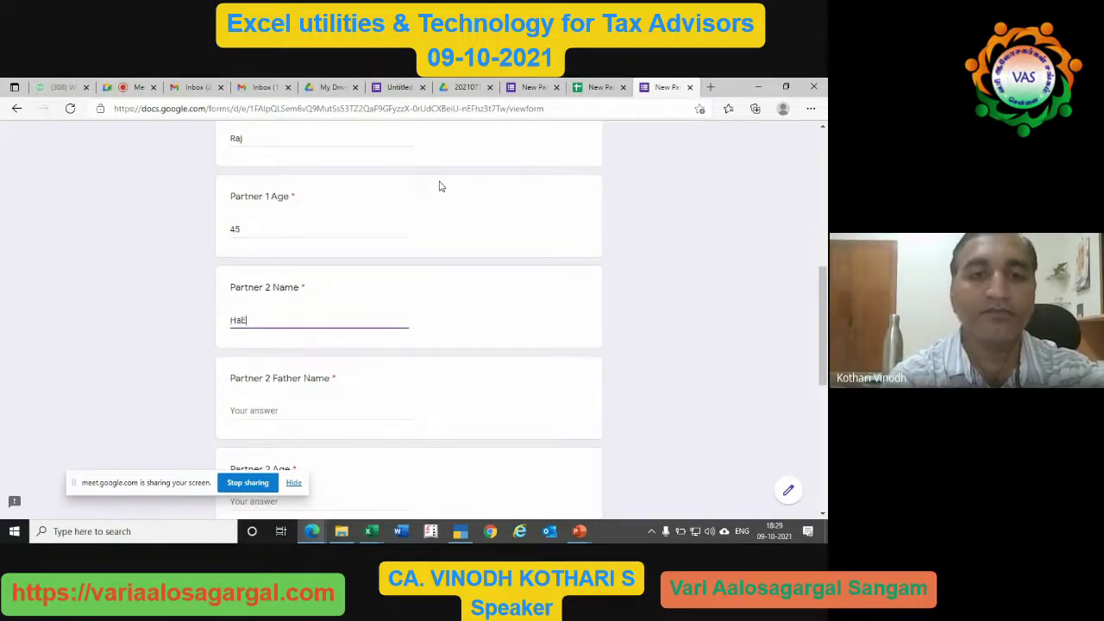
key("Tab")
type("sU")
key("BackSpace")
type("Sure")
key("Tab")
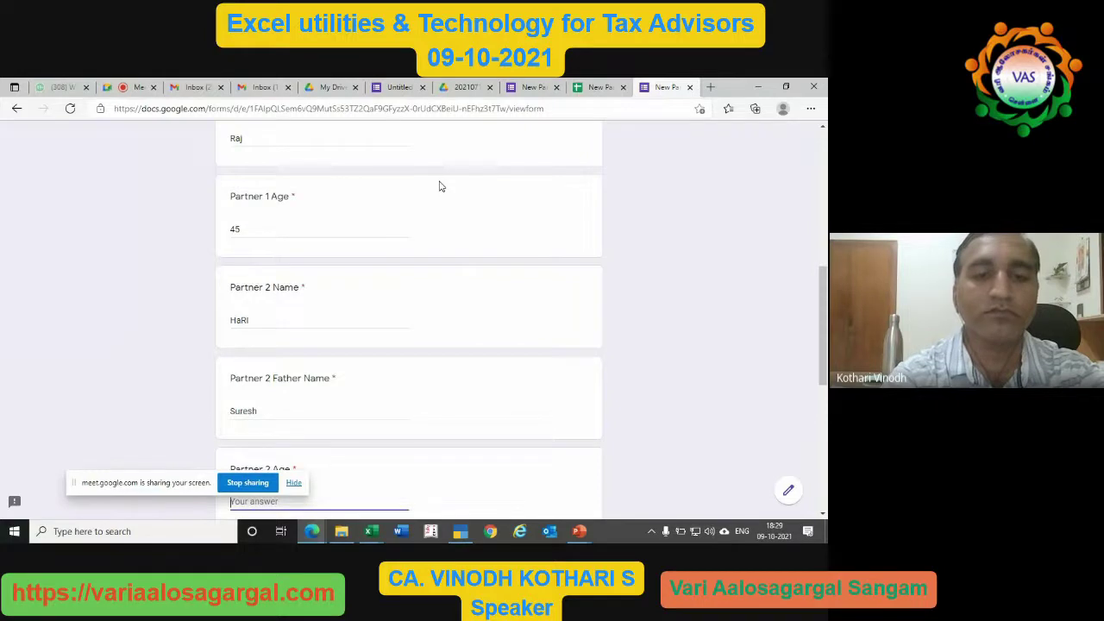
type("34")
Set Type of Partner 1 to Partner and submit the response
scroll(440, 187, "down", 3)
key("Tab")
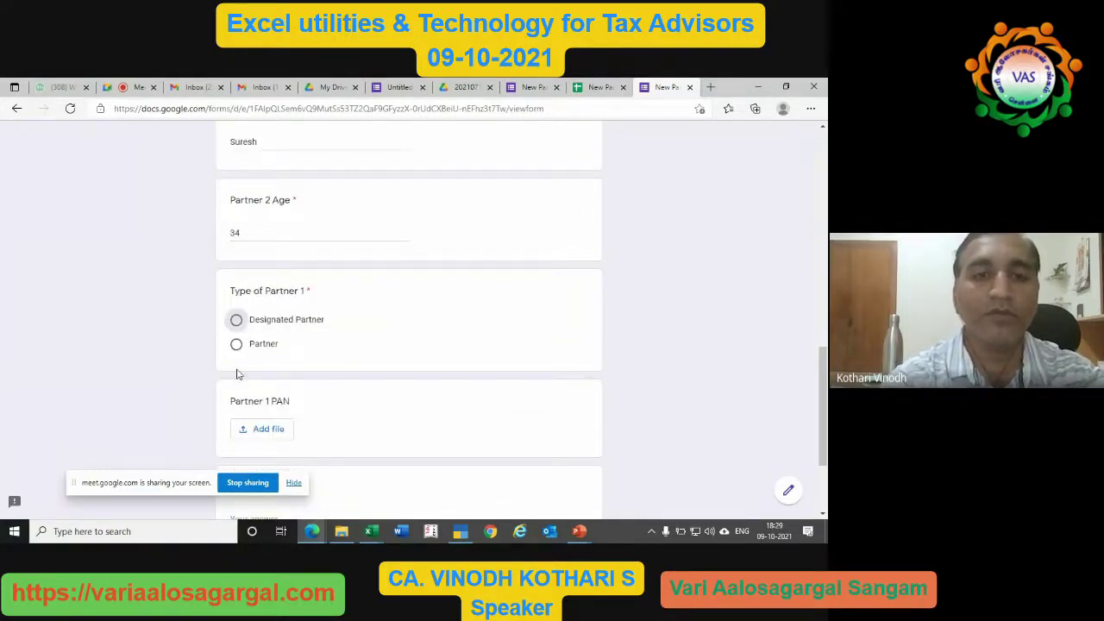
left_click(236, 344)
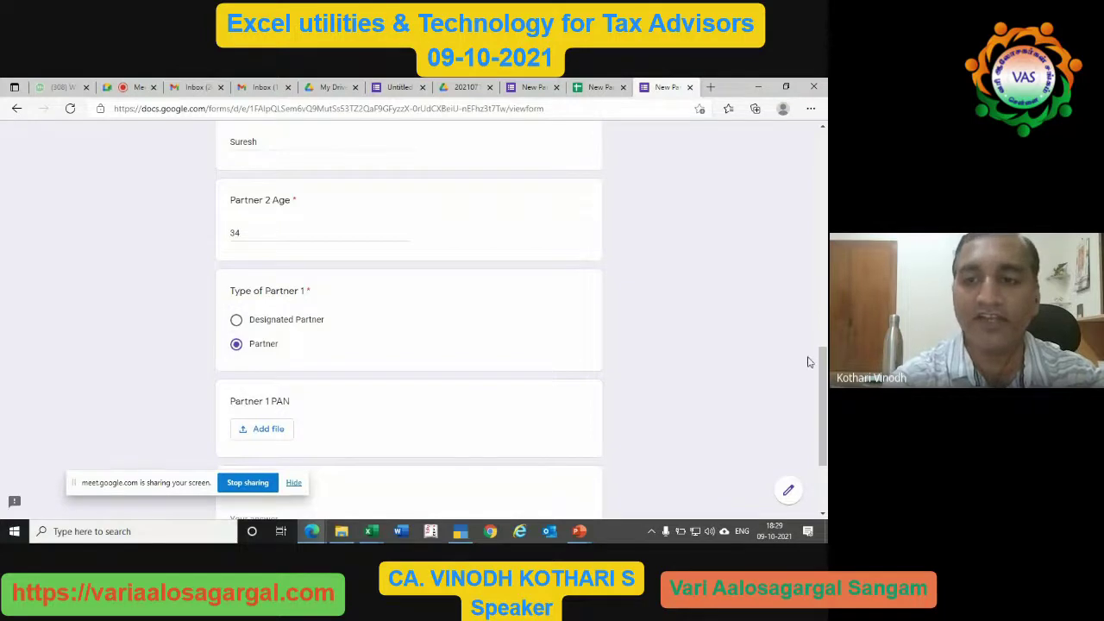
scroll(815, 379, "down", 2)
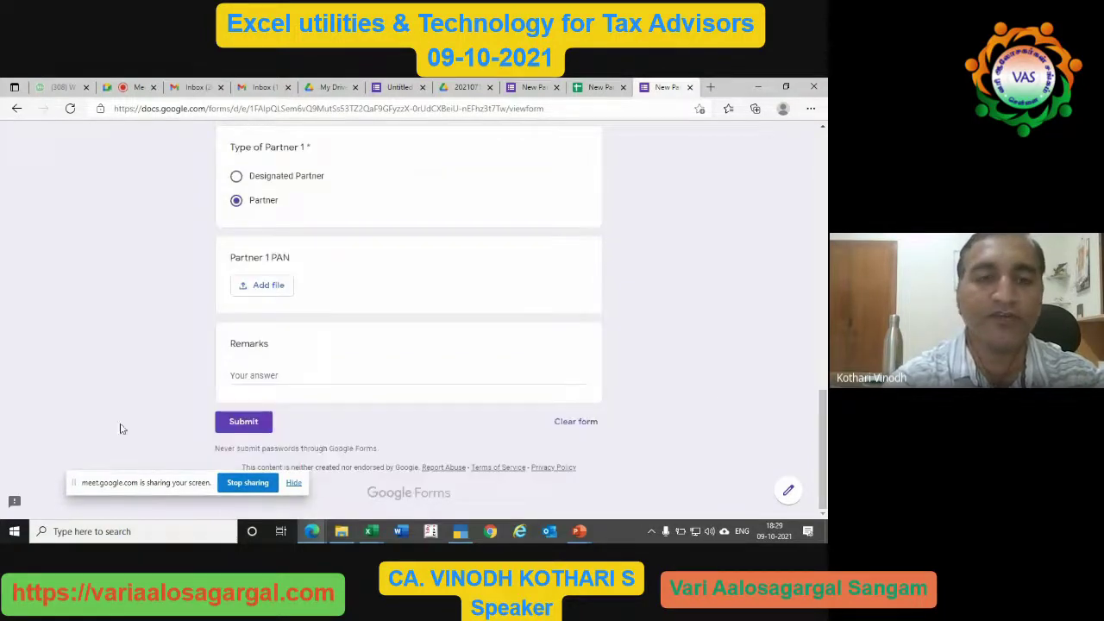
left_click(243, 422)
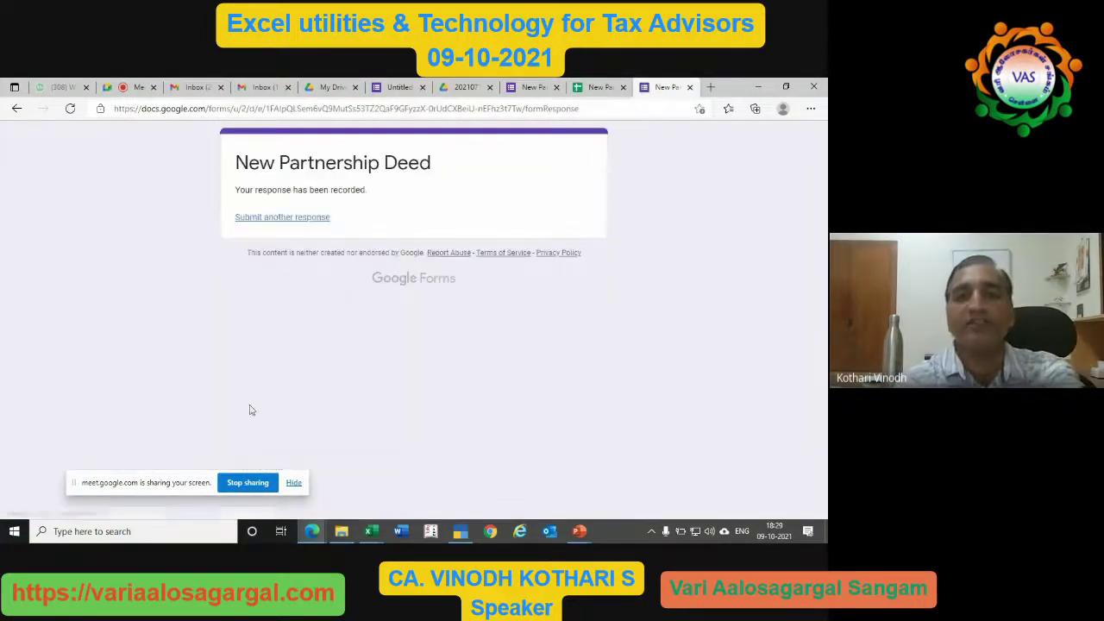
Check the new row in the responses spreadsheet, then bring Book1 to the front
left_click(602, 87)
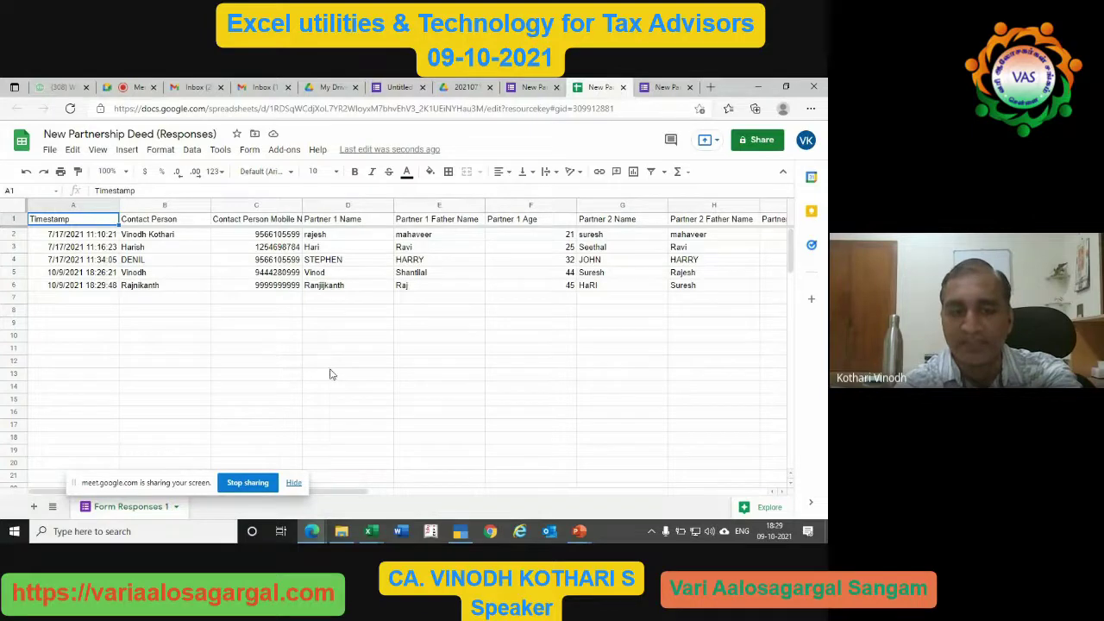
mouse_move(376, 539)
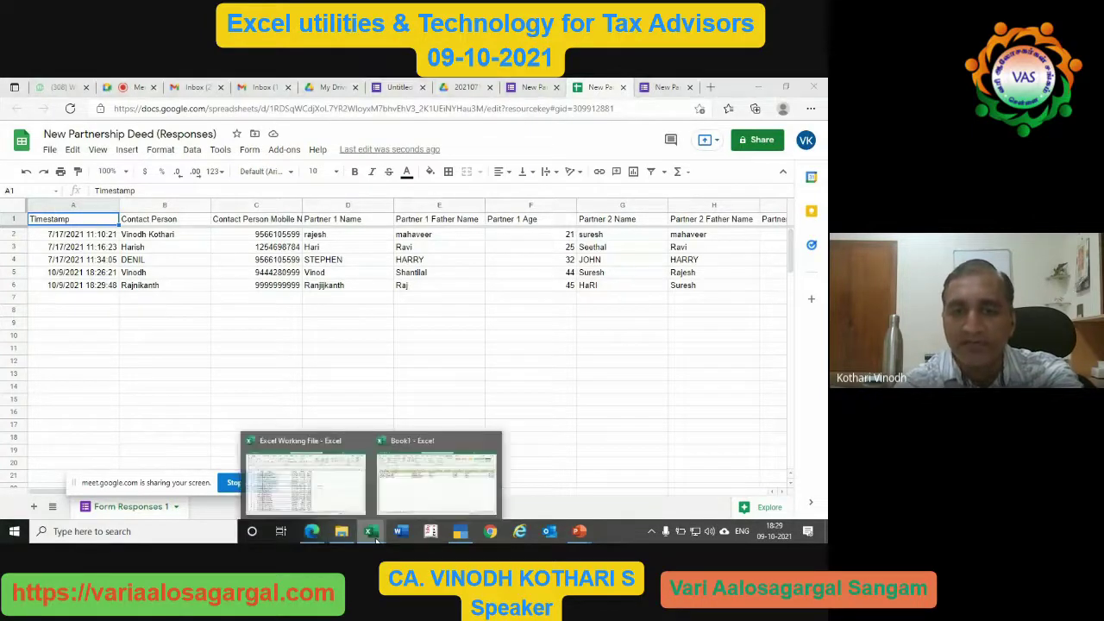
left_click(439, 474)
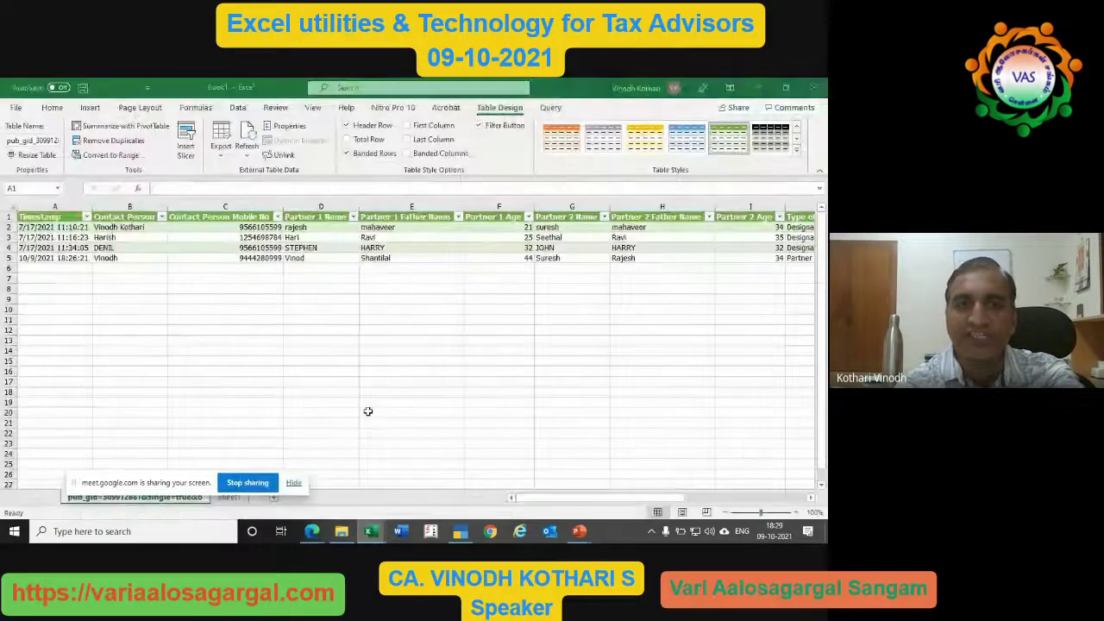
Refresh the web query table so it lists the fifth response
left_click(237, 107)
left_click(215, 154)
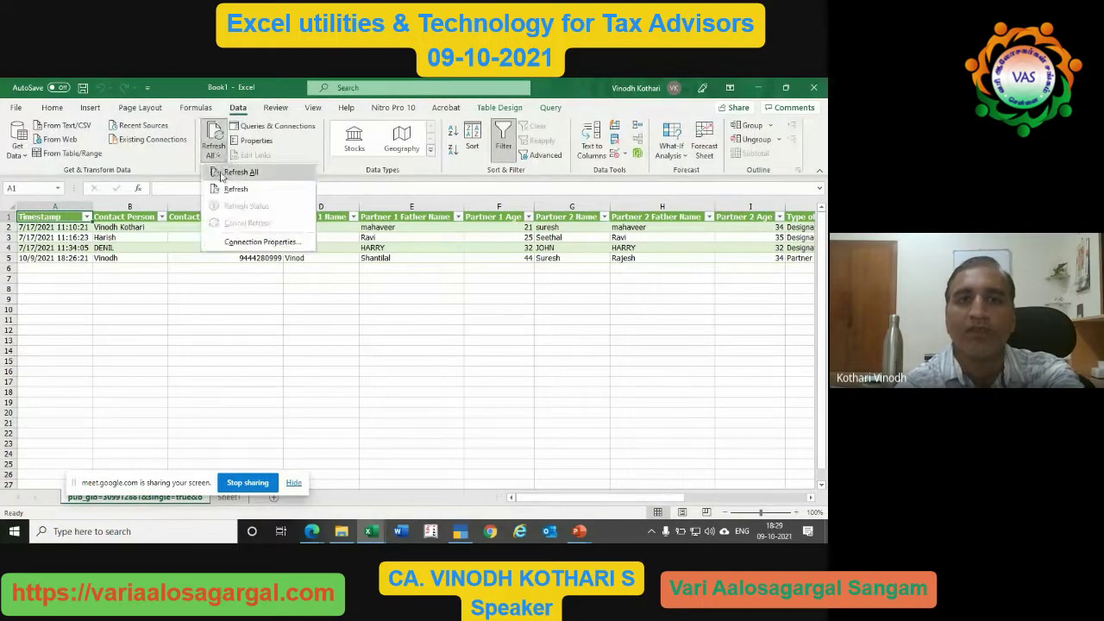
left_click(223, 174)
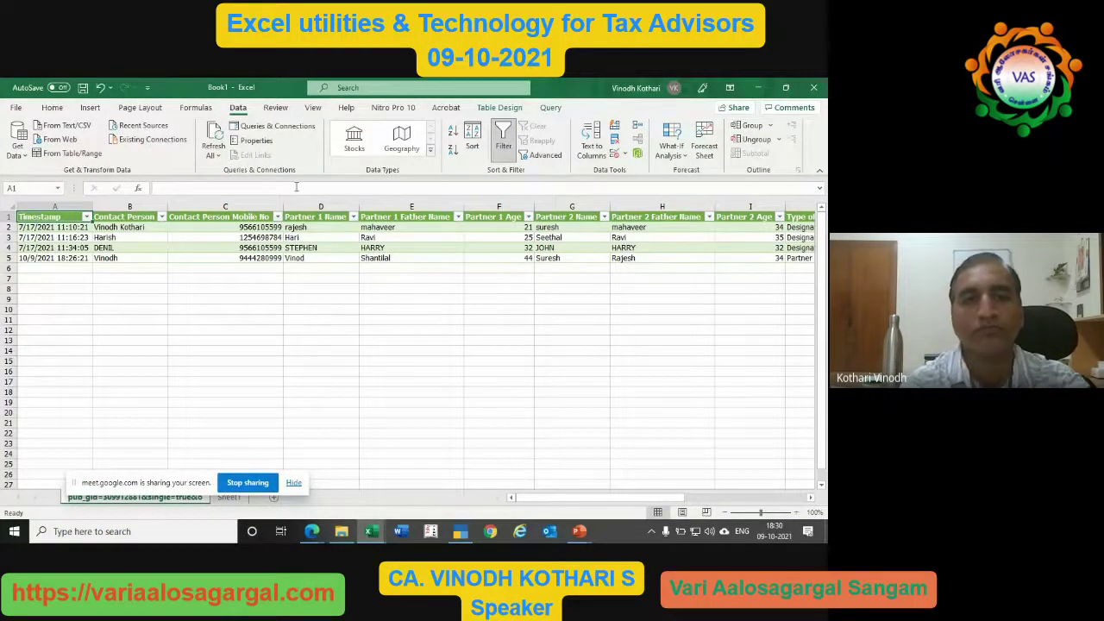
left_click(213, 154)
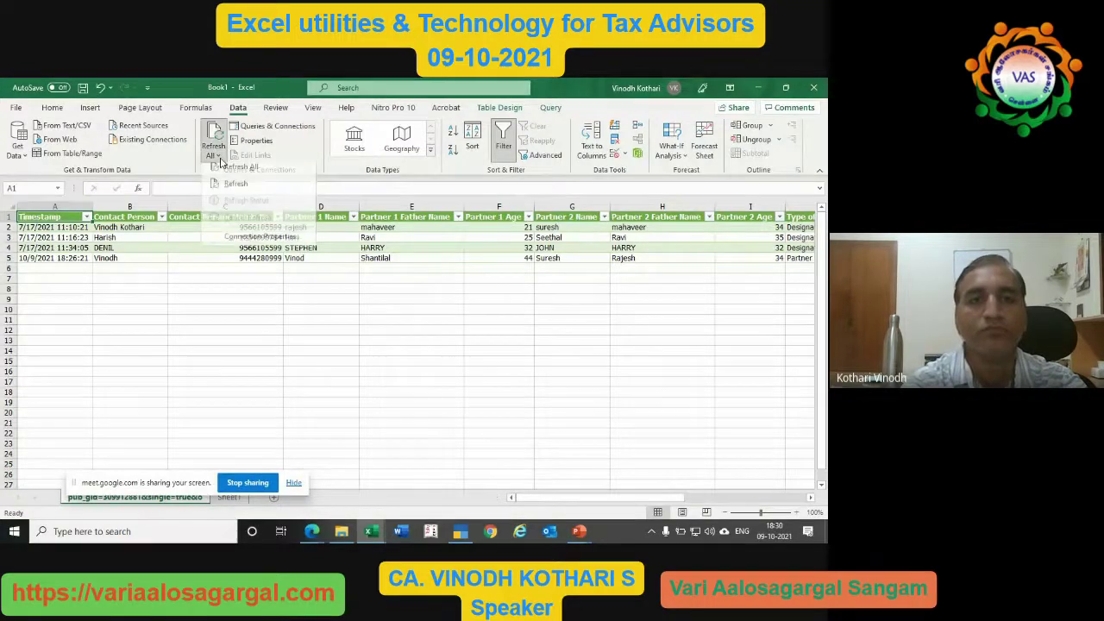
left_click(231, 188)
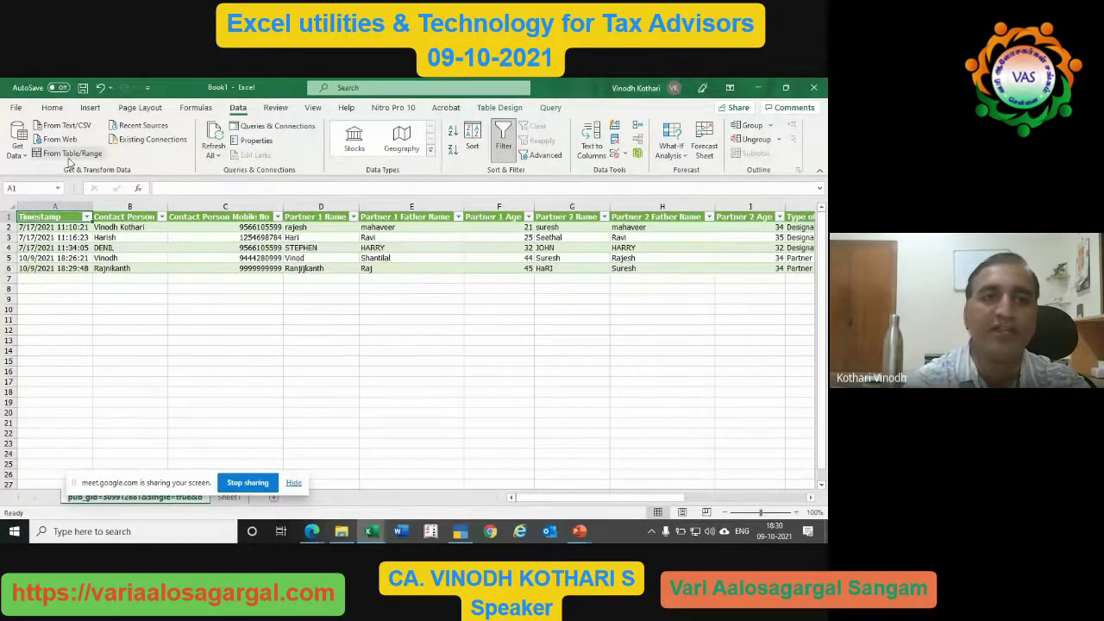
Save the workbook to the Desktop as 'Partnershi Data'
left_click(10, 107)
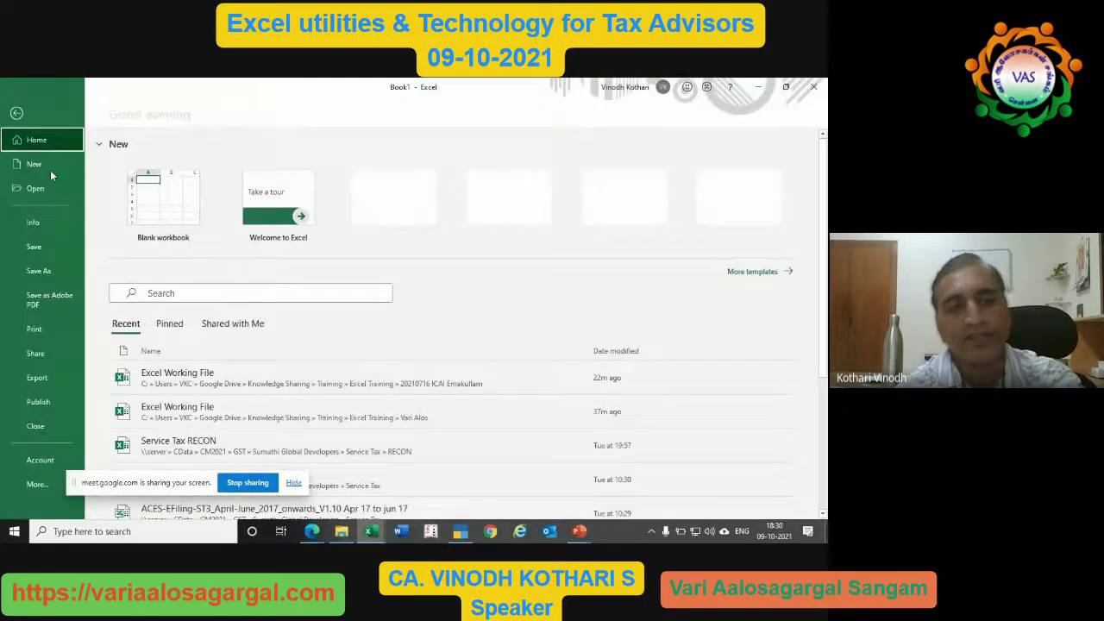
left_click(64, 270)
left_click(52, 246)
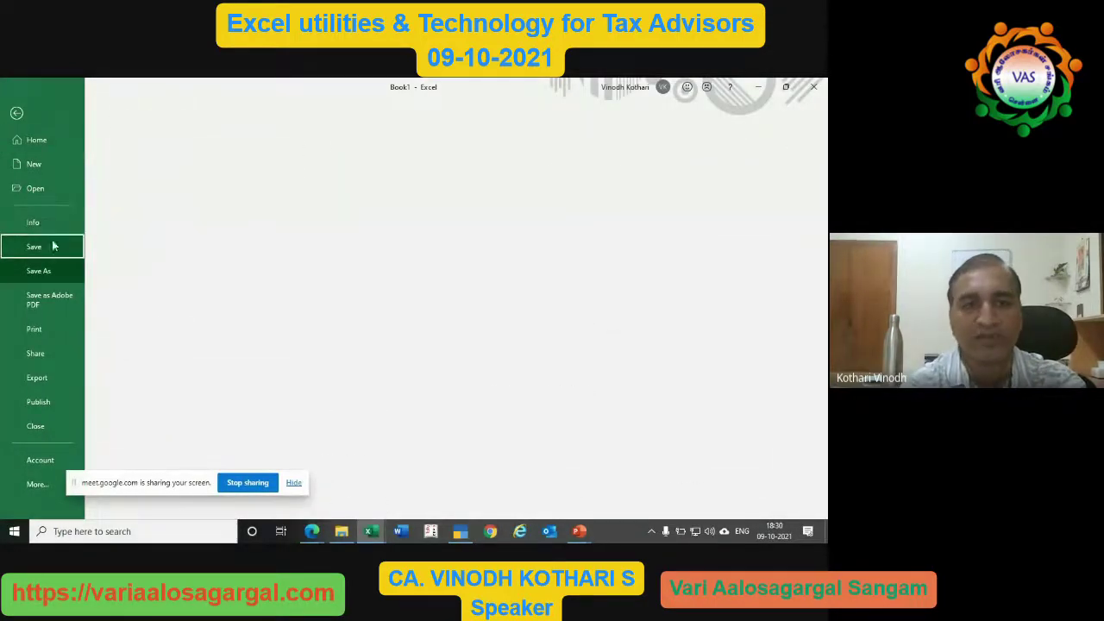
left_click(173, 366)
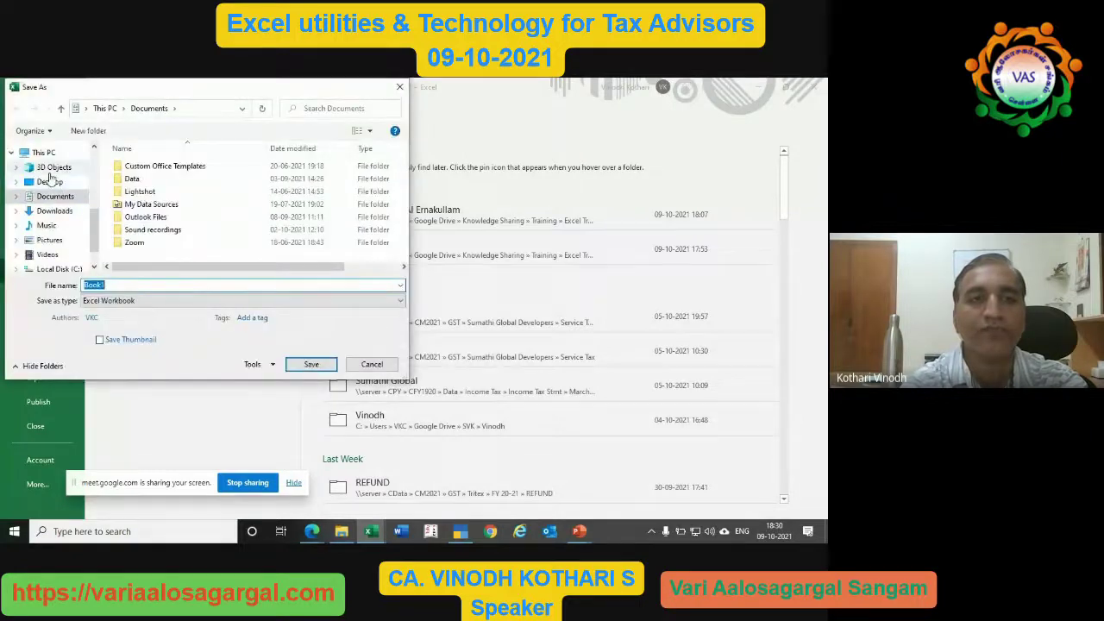
left_click(49, 181)
double_click(123, 285)
type("Partnershi Data")
key("Return")
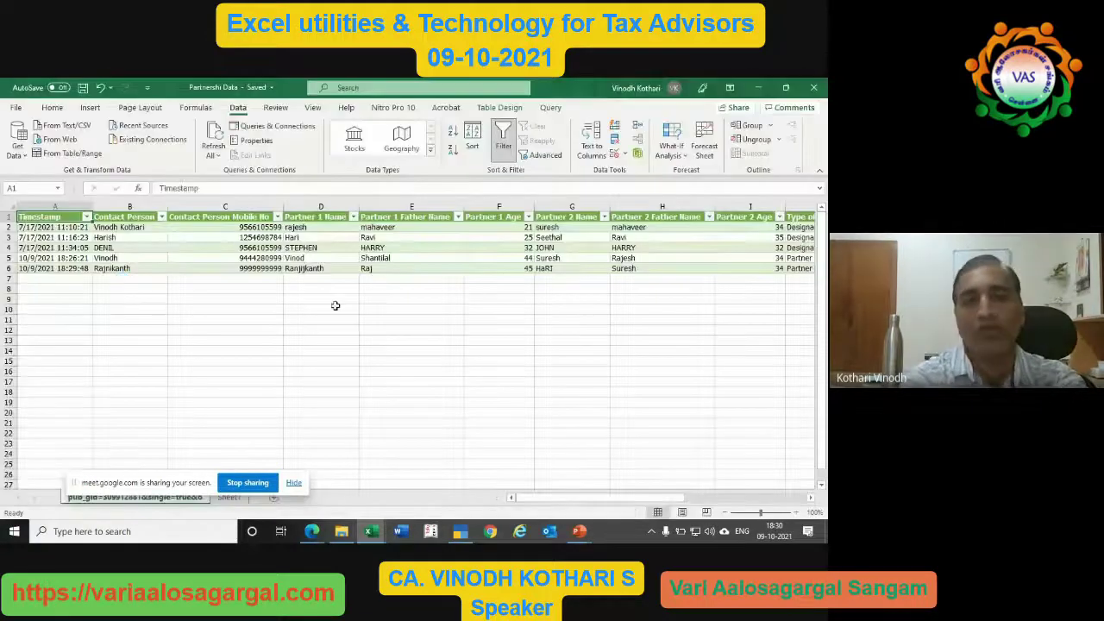
left_click(341, 531)
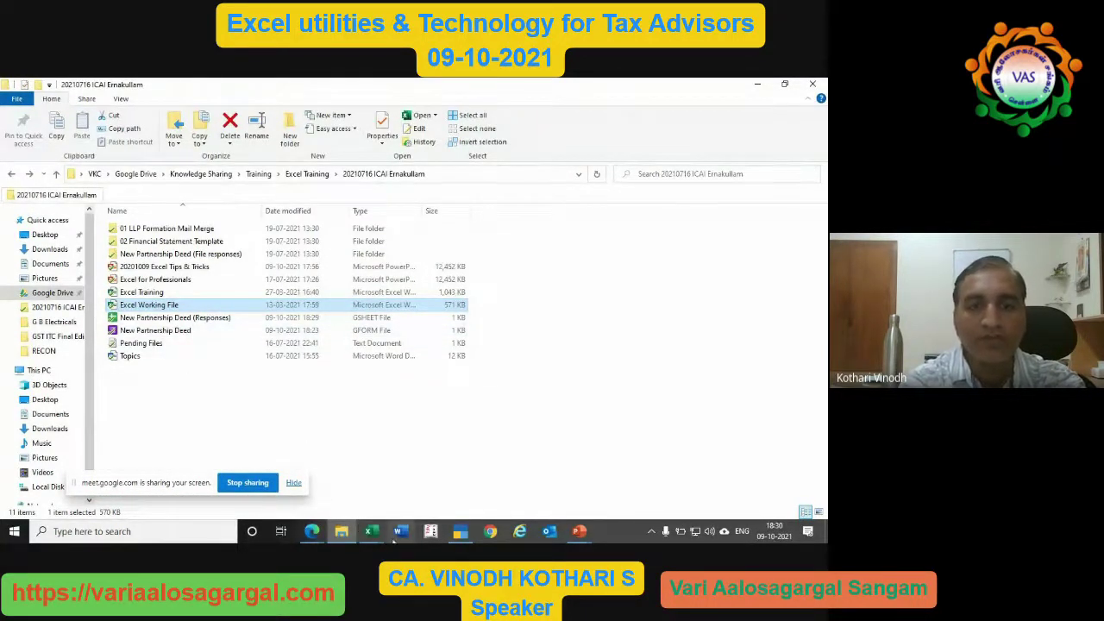
Launch Word and close the Partnershi Data workbook
left_click(398, 532)
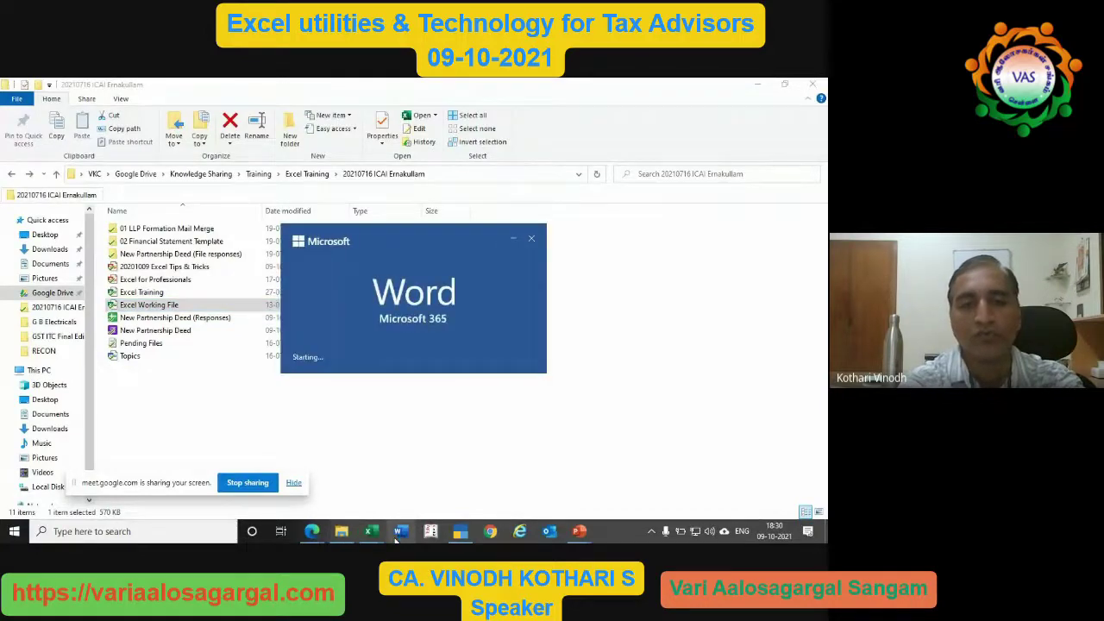
mouse_move(374, 533)
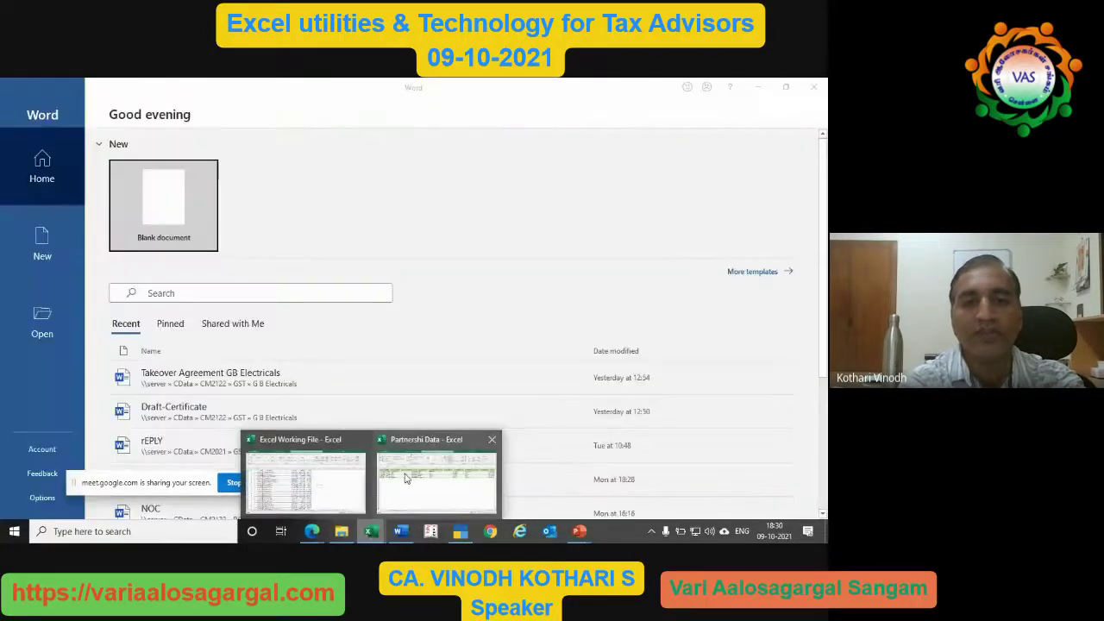
left_click(436, 478)
left_click(813, 87)
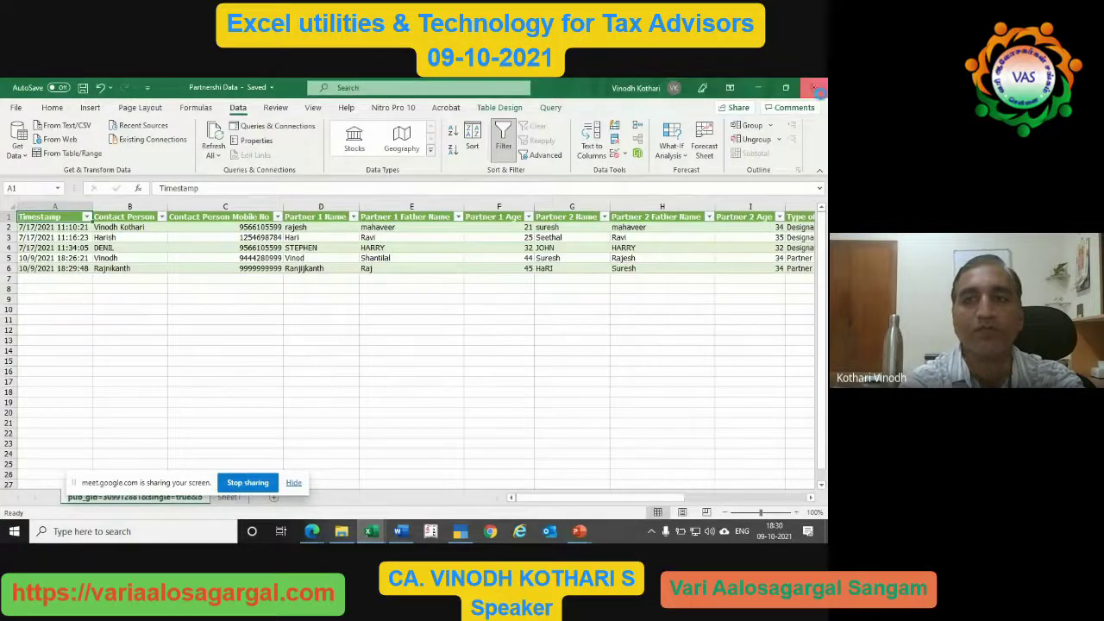
Create a blank Word document starting with 'This Agreement'
left_click(399, 532)
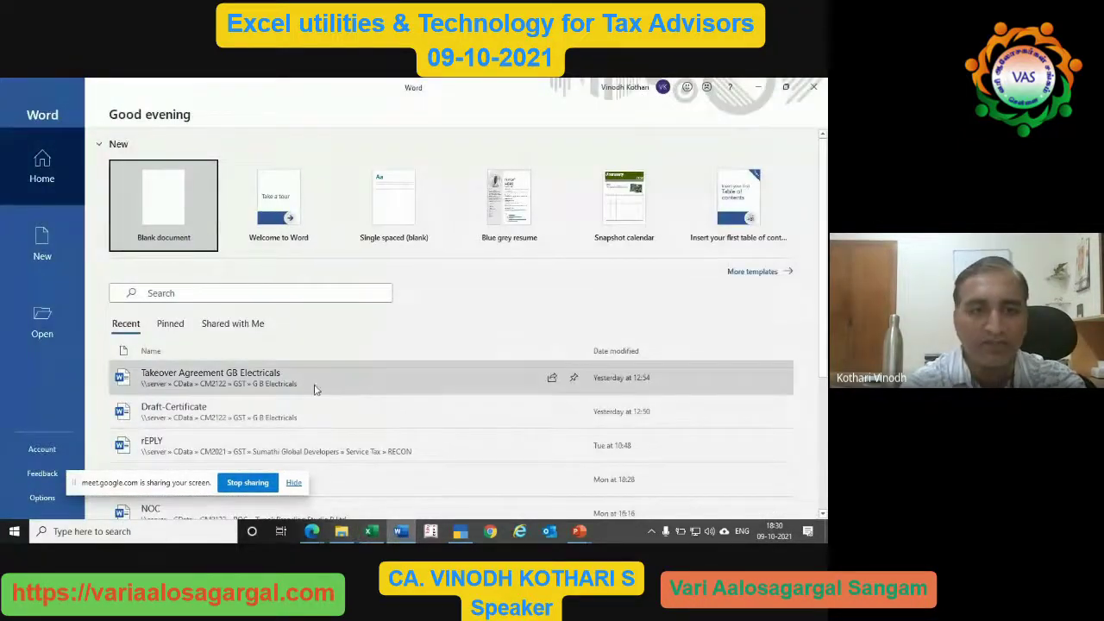
left_click(150, 192)
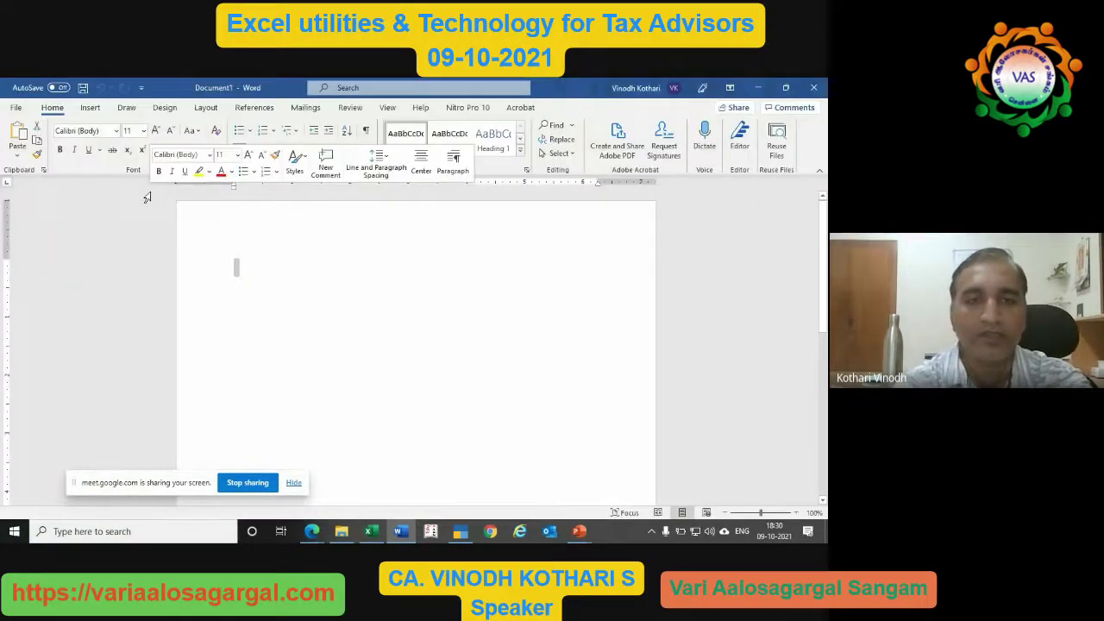
type("This Agreement made Between")
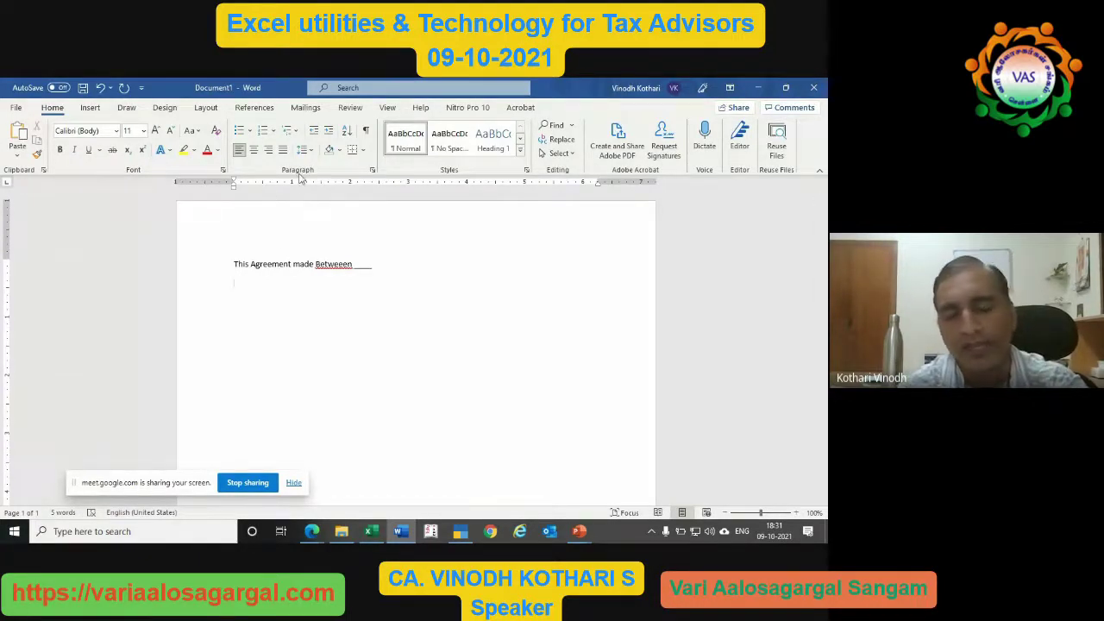
Start a Letters mail merge and bring up the recipient-list choices
left_click(306, 108)
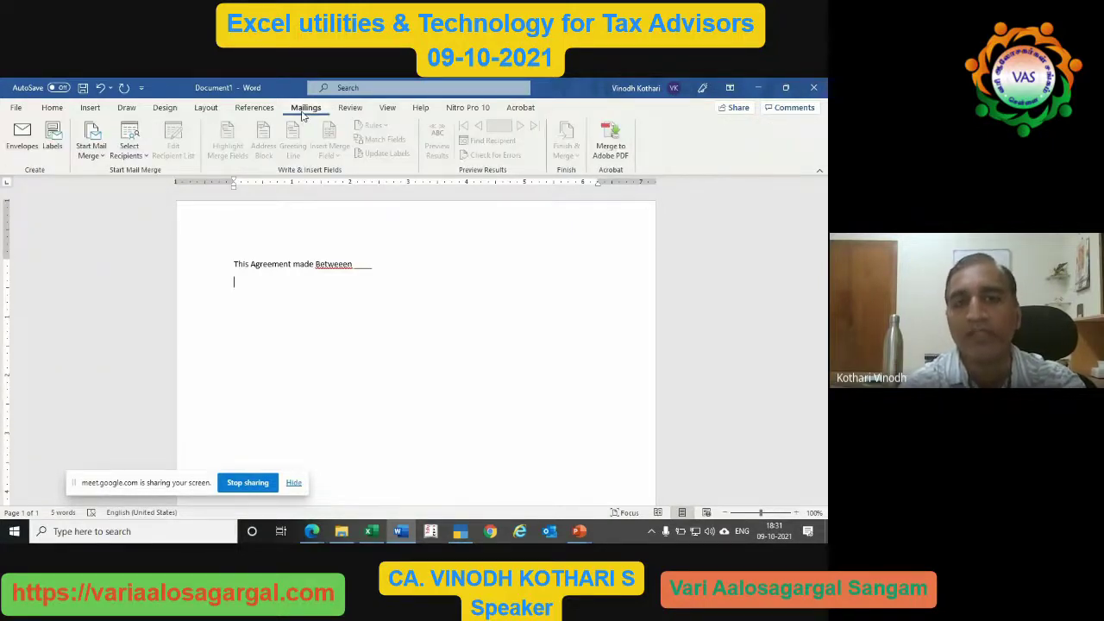
left_click(93, 152)
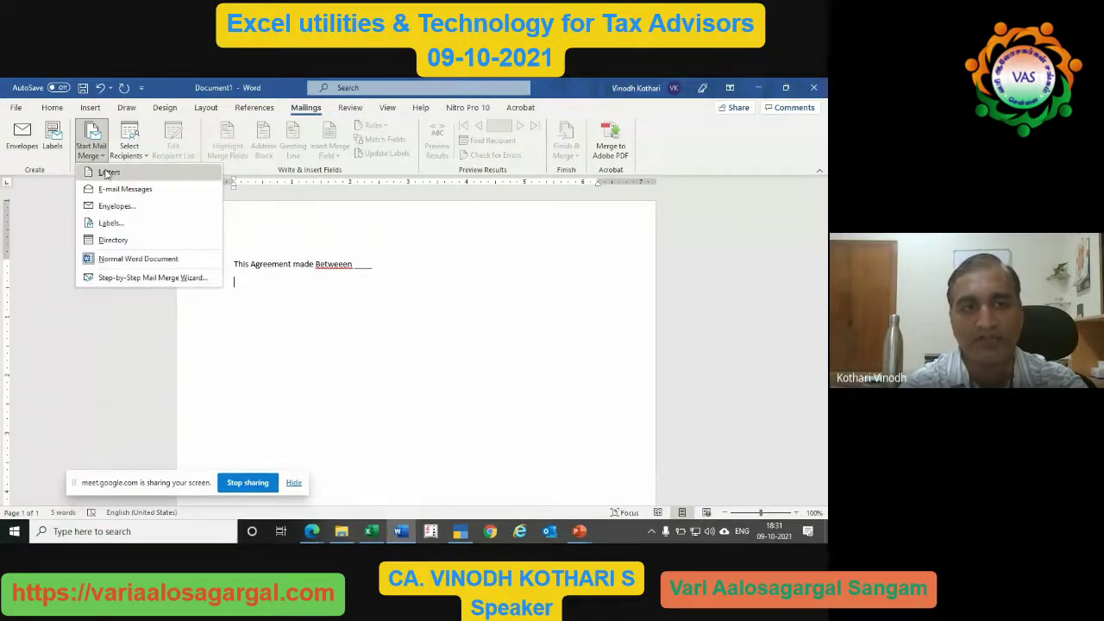
left_click(108, 173)
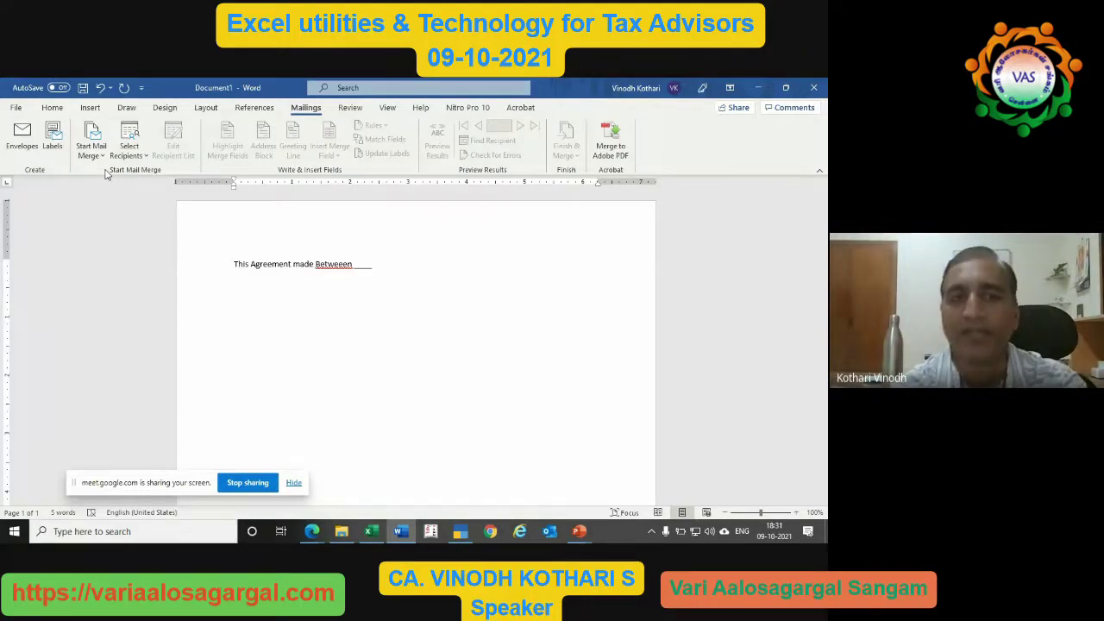
left_click(125, 155)
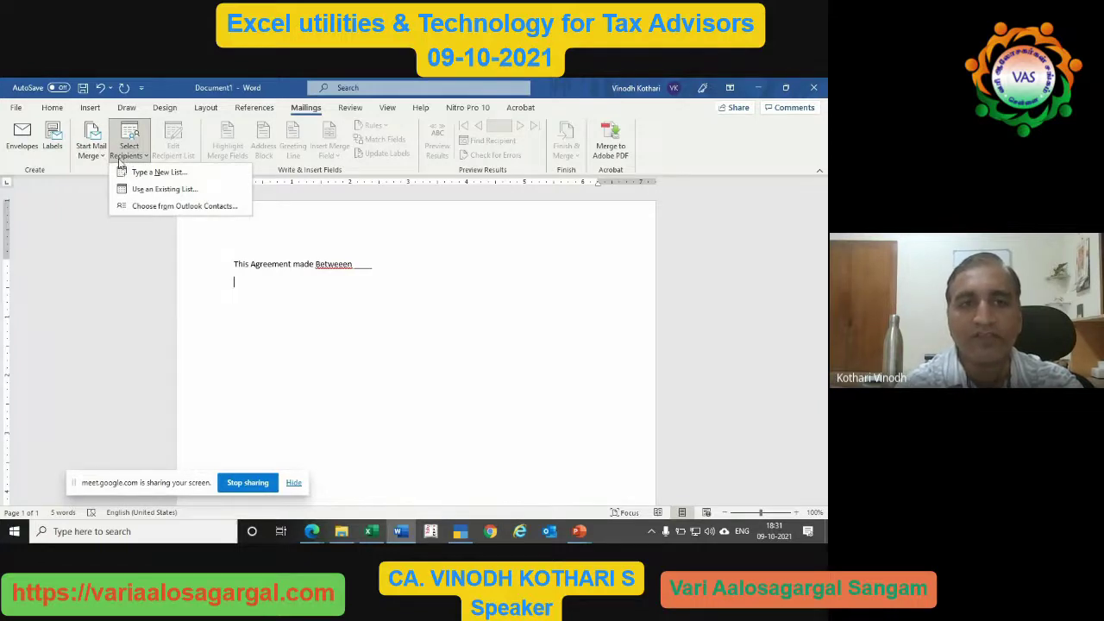
Use the responses table in Desktop's Partnershi Data workbook as the recipient list
left_click(148, 189)
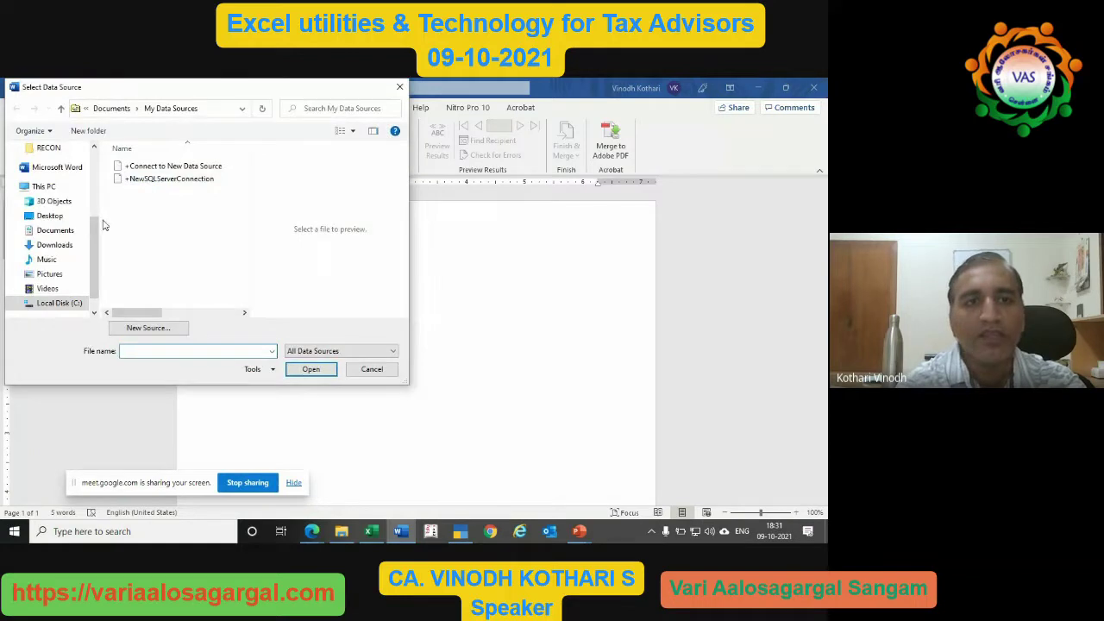
left_click_drag(93, 224, 92, 181)
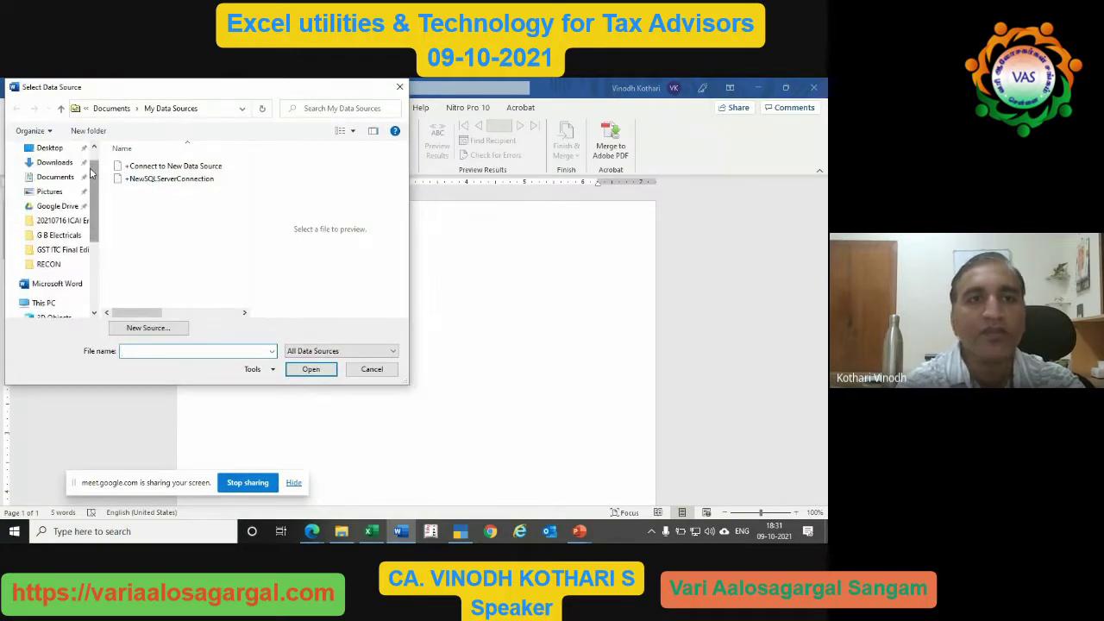
scroll(95, 211, "up", 1)
scroll(95, 211, "up", 1)
left_click(49, 172)
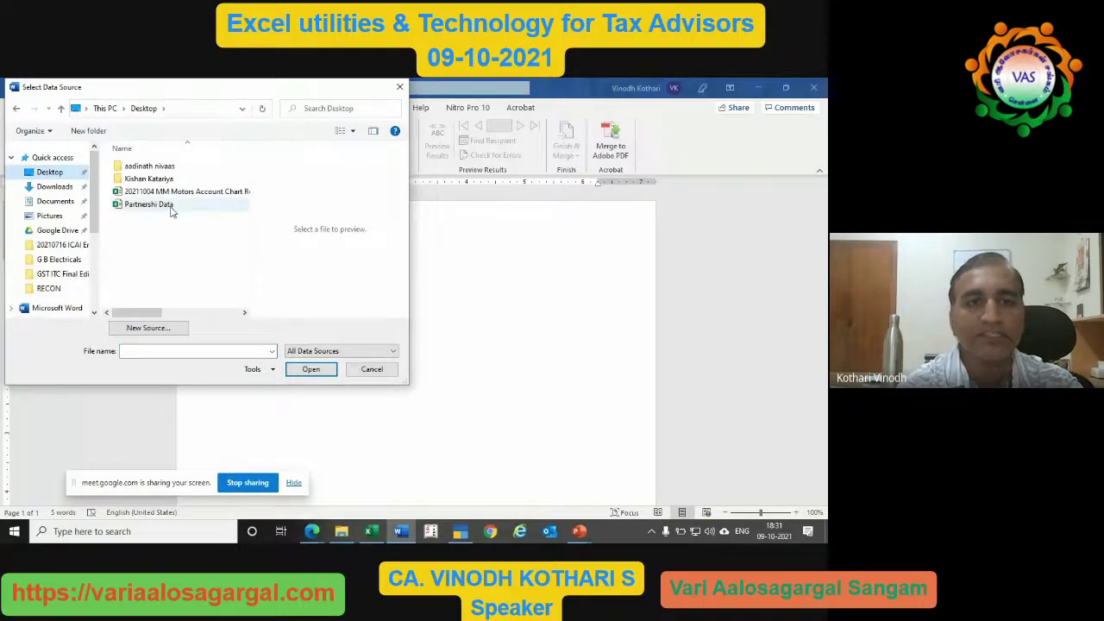
double_click(170, 205)
left_click(311, 369)
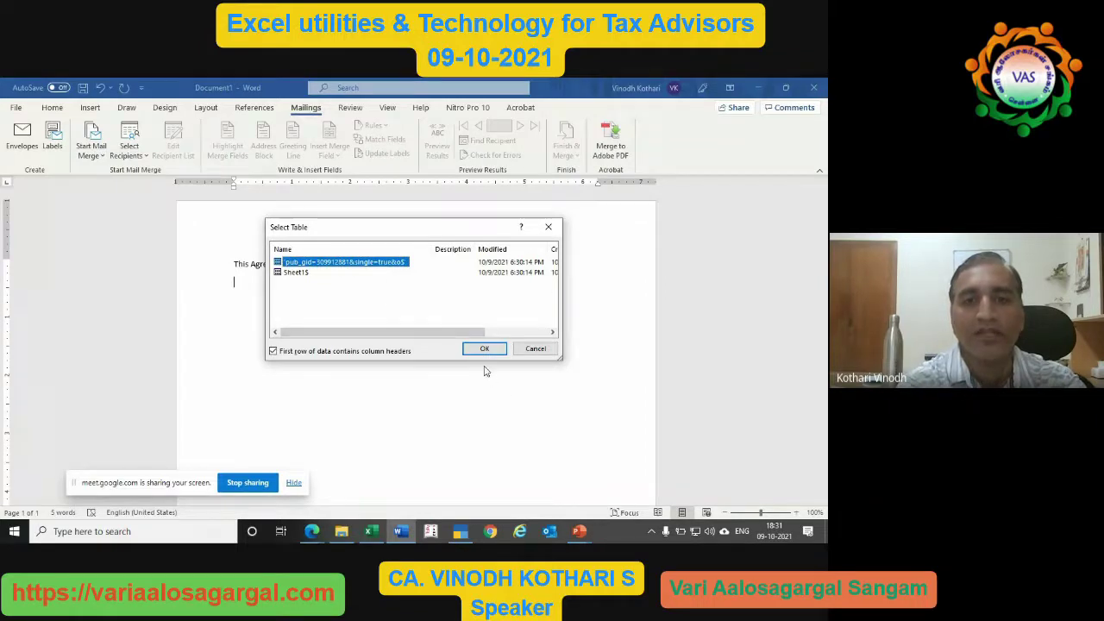
left_click(484, 349)
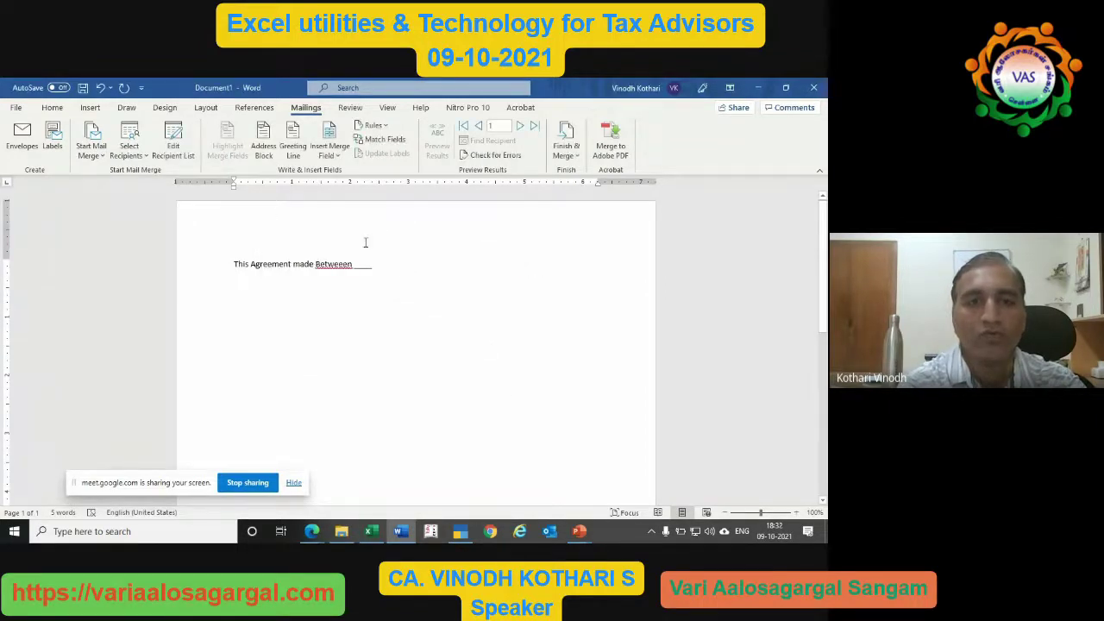
Build the first partner line: Partner_1_Name, S/o. Partner_1_Father_Name, Age Partner_1_Age
left_click(331, 156)
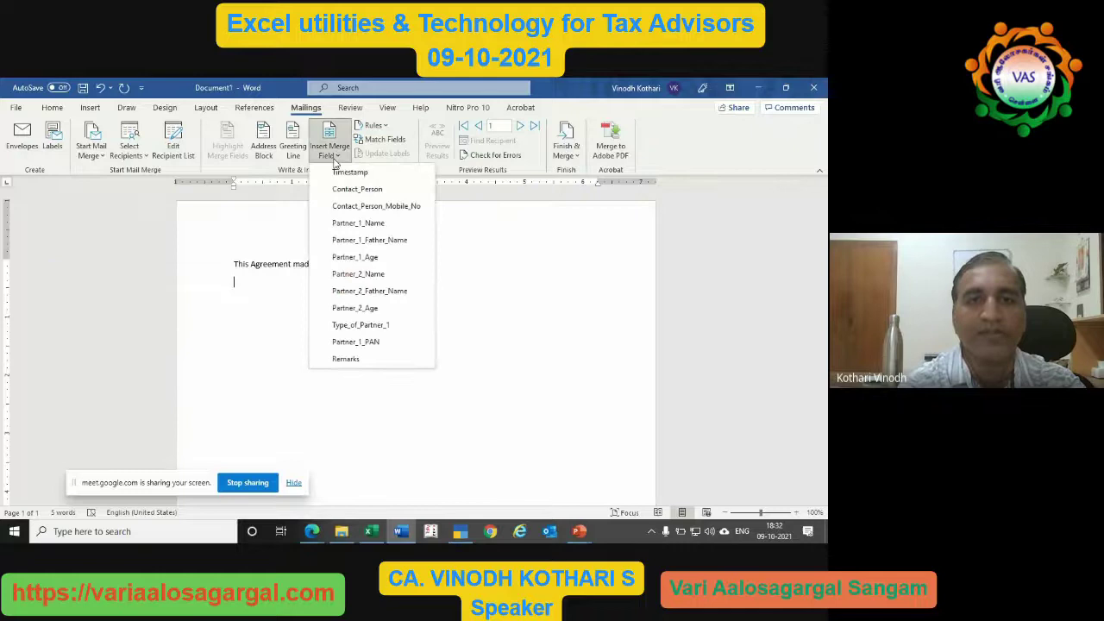
left_click(357, 222)
type("S/o.")
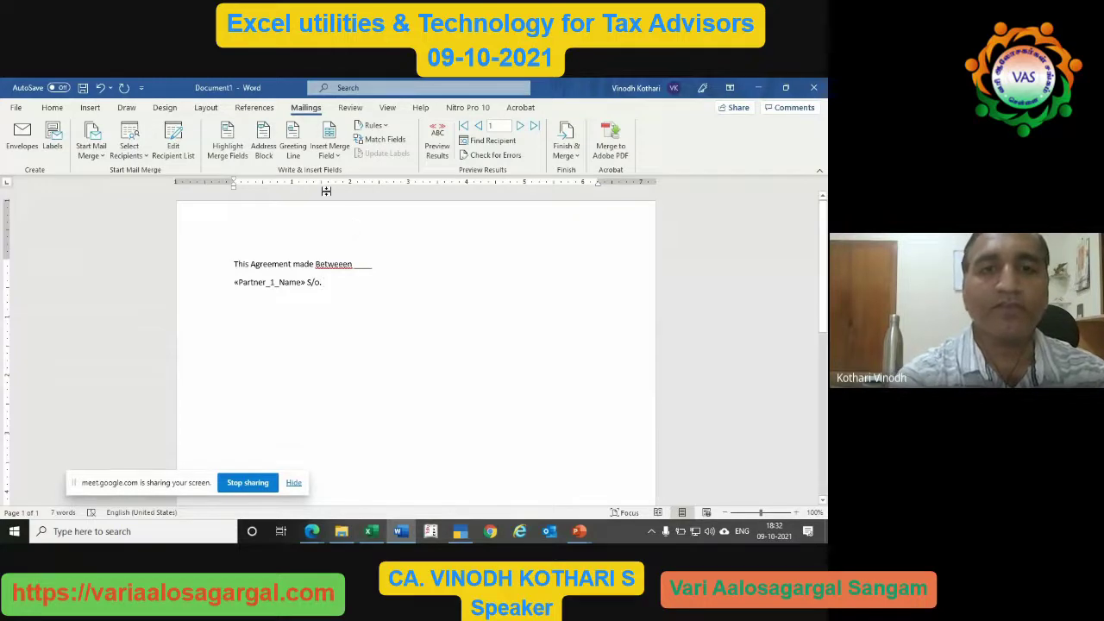
left_click(329, 158)
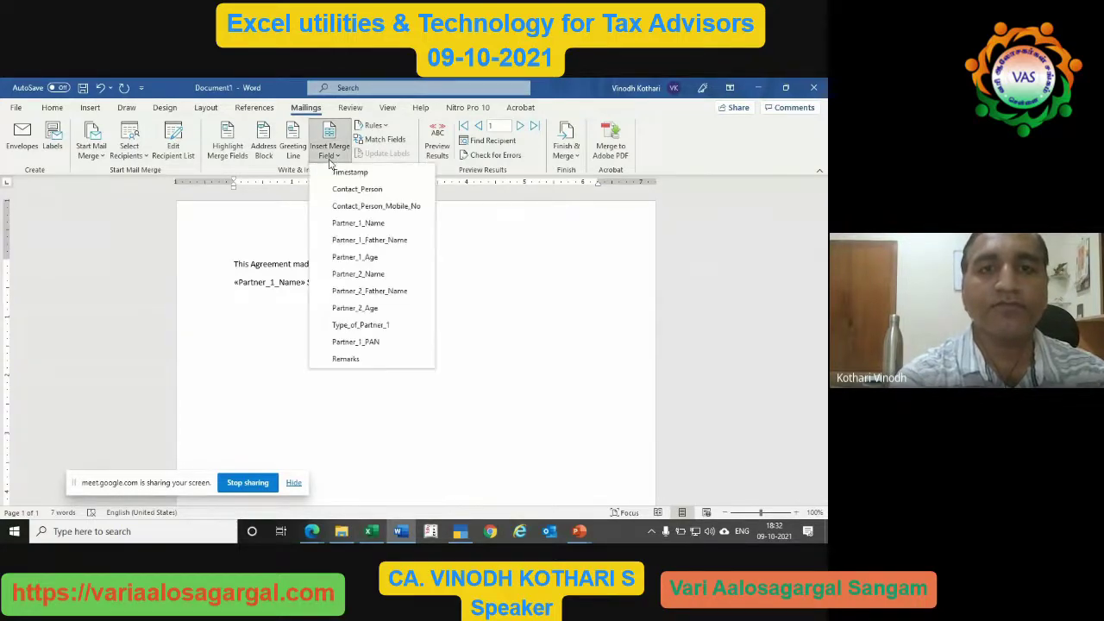
left_click(356, 243)
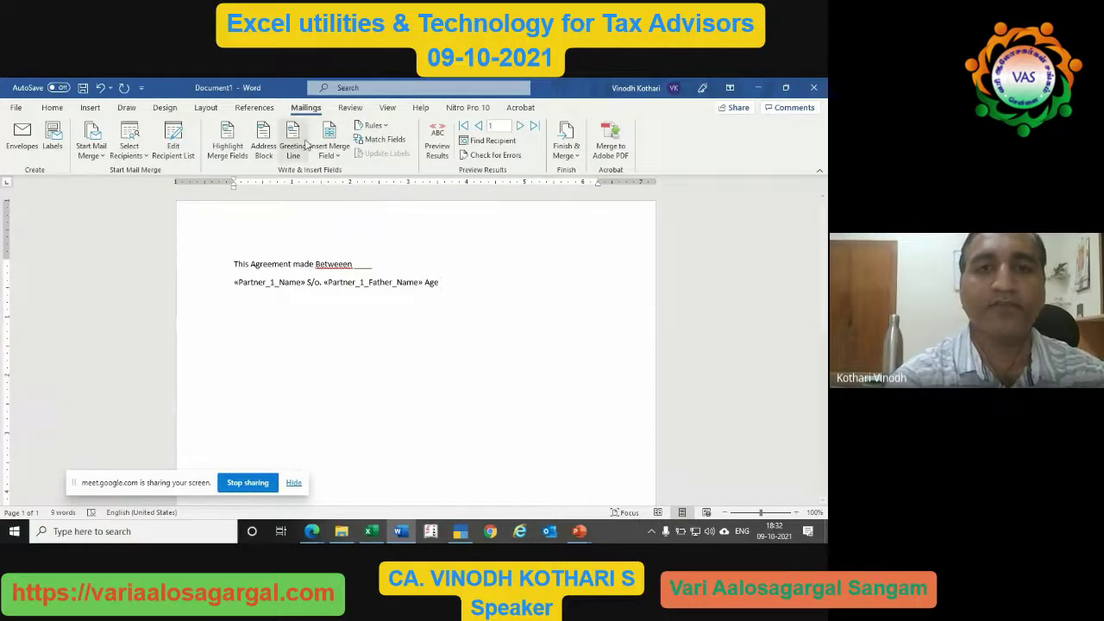
left_click(329, 155)
left_click(370, 255)
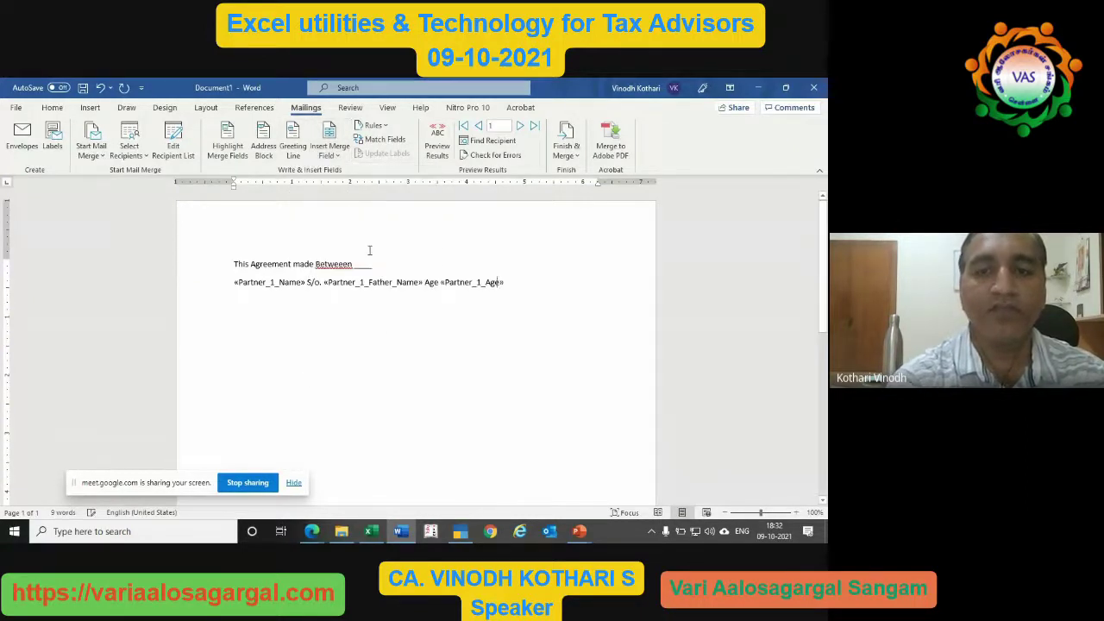
key("Return")
key("Return")
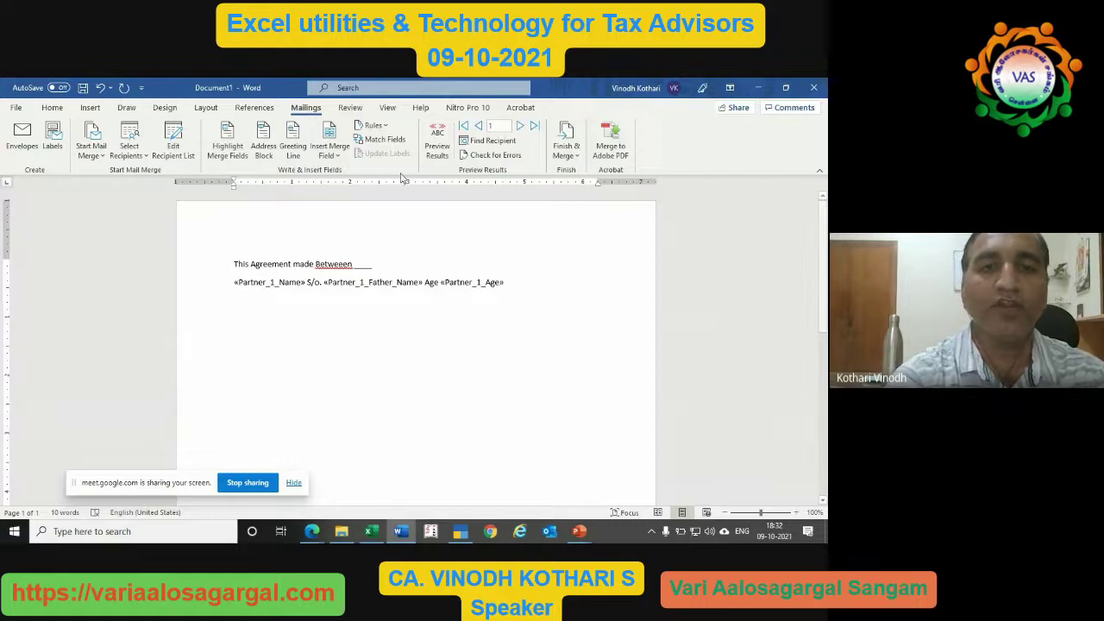
Build the second partner line with Partner_2_Name, Partner_2_Father_Name and Partner_1_Age fields
left_click(329, 154)
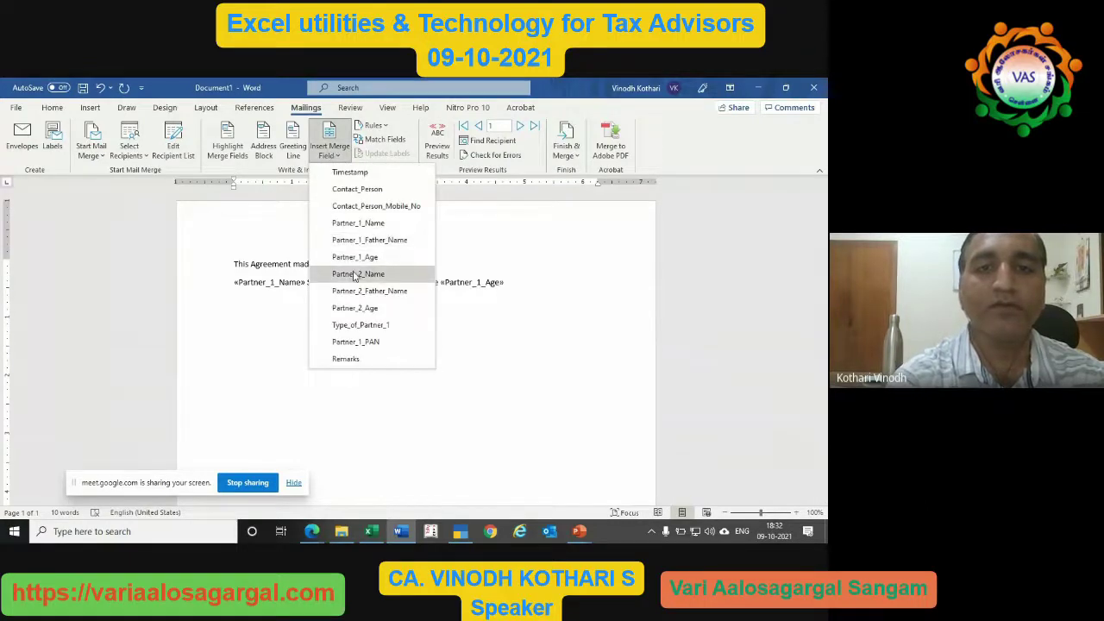
left_click(354, 273)
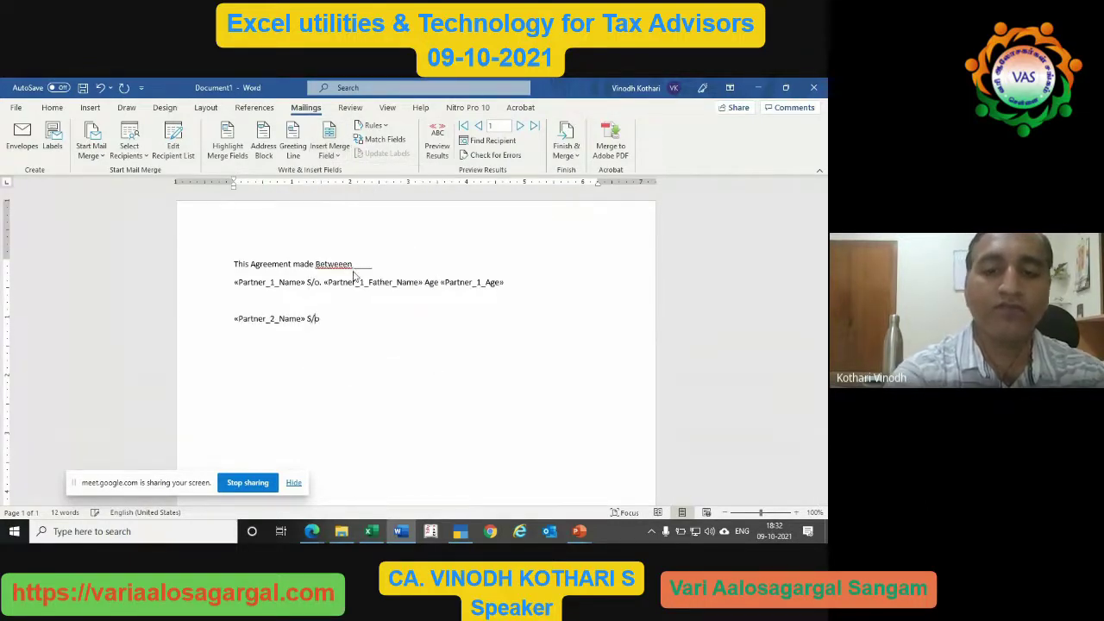
left_click(331, 153)
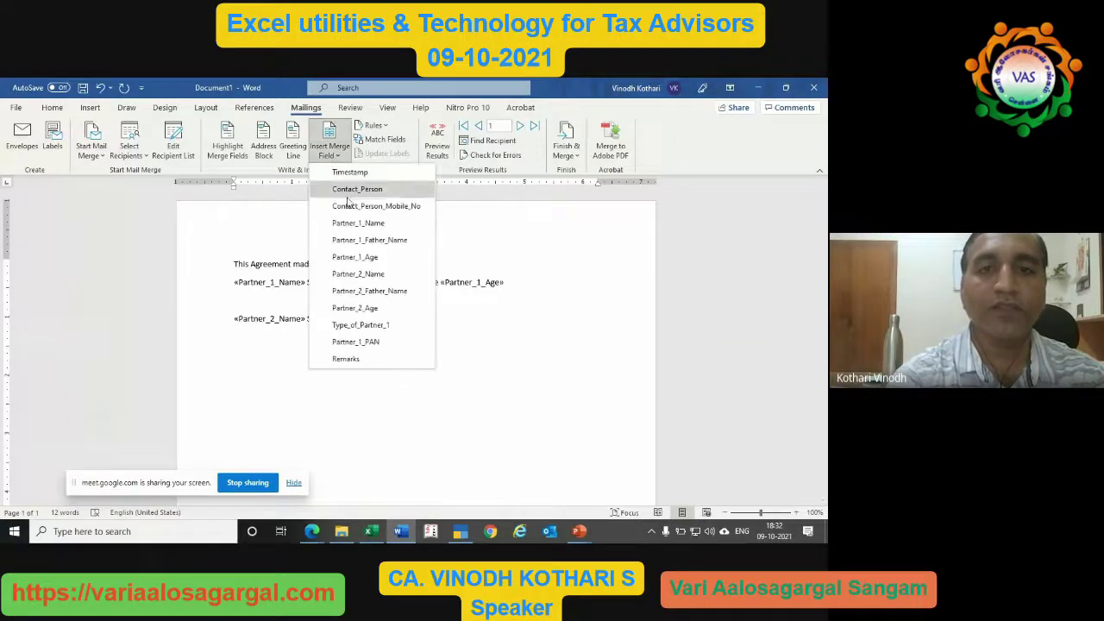
left_click(368, 291)
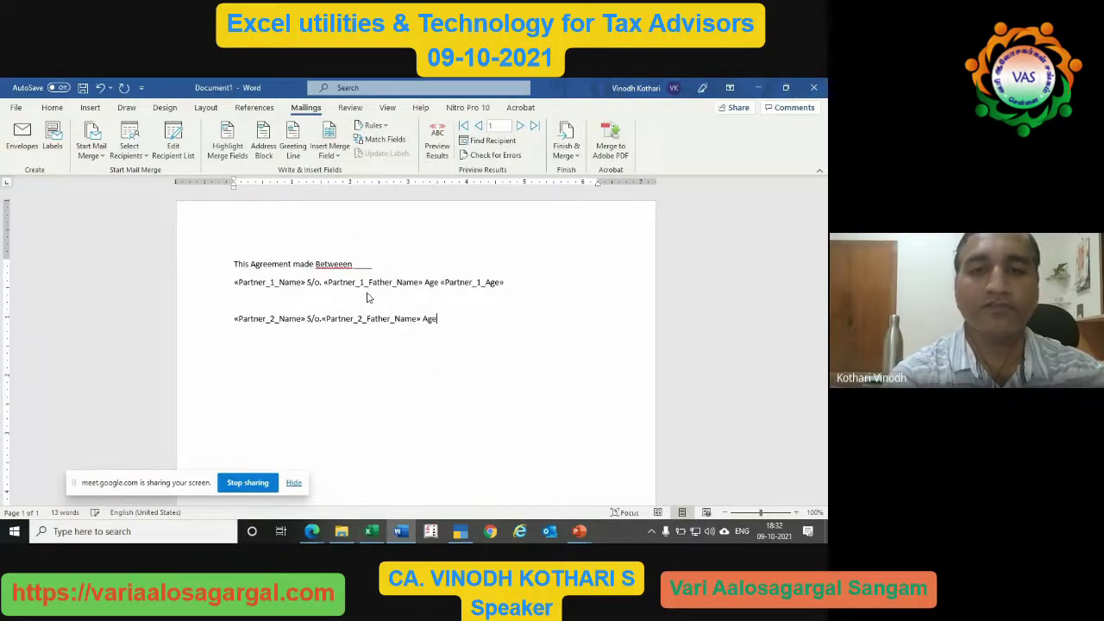
left_click(332, 154)
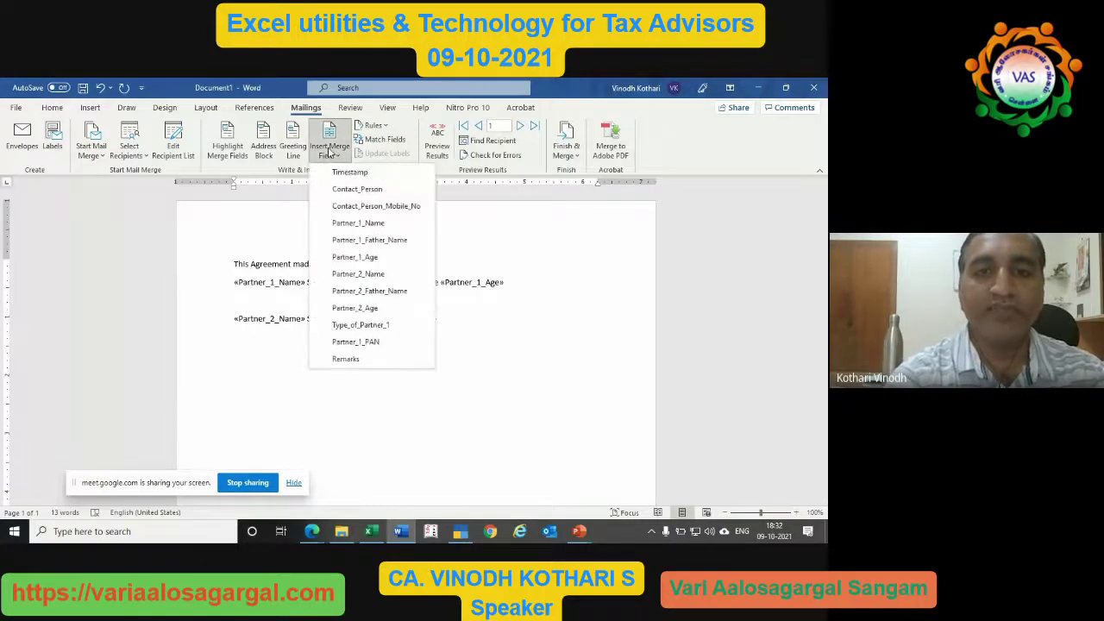
left_click(374, 256)
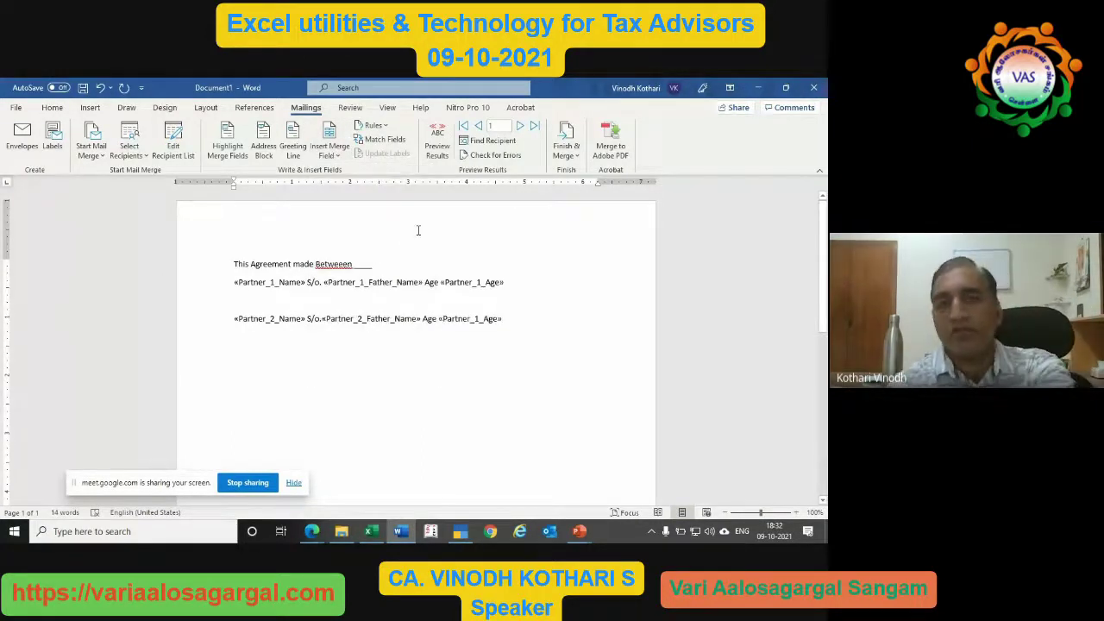
Preview merge results and advance to record 5
left_click(437, 145)
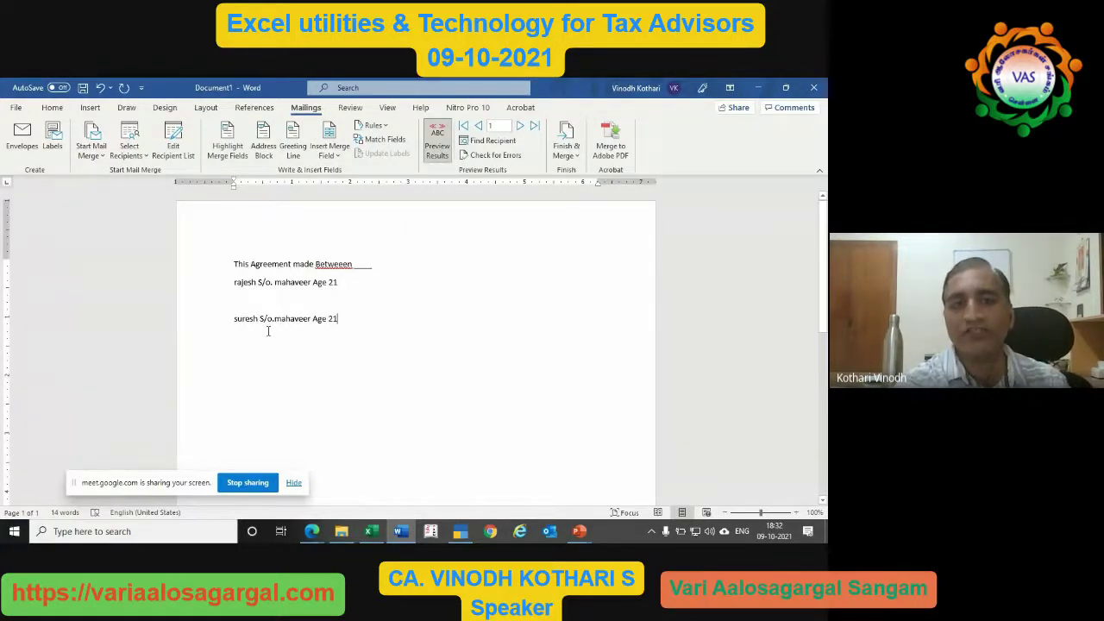
left_click(520, 128)
left_click(520, 128)
left_click(520, 128)
left_click(520, 128)
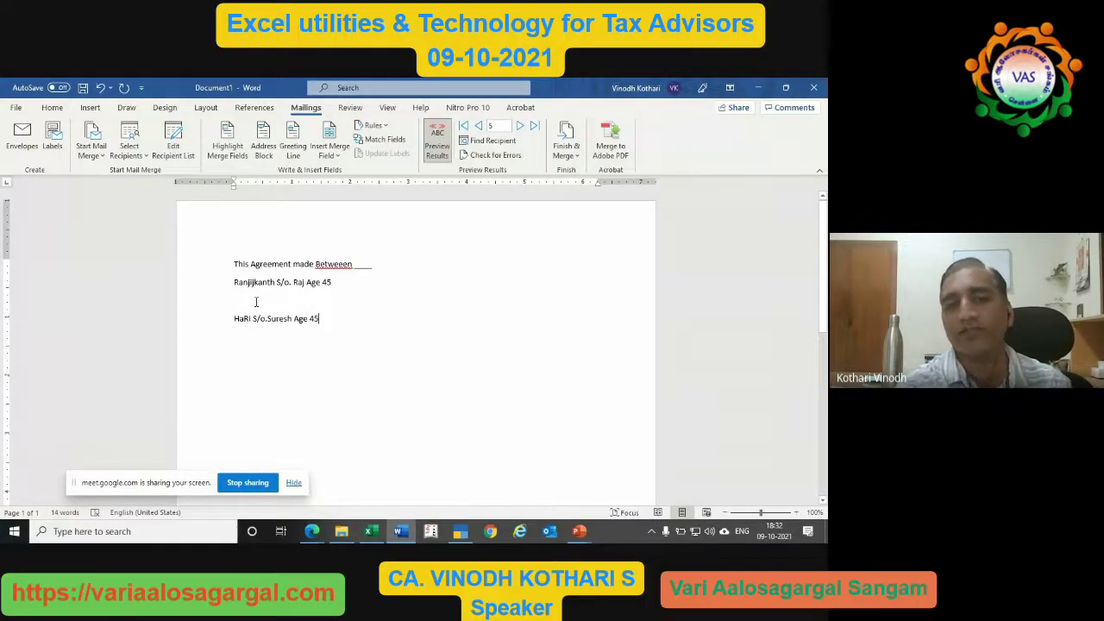
Save the document to the Desktop as 'Partnershi Agreement' and close Word
key("ctrl+s")
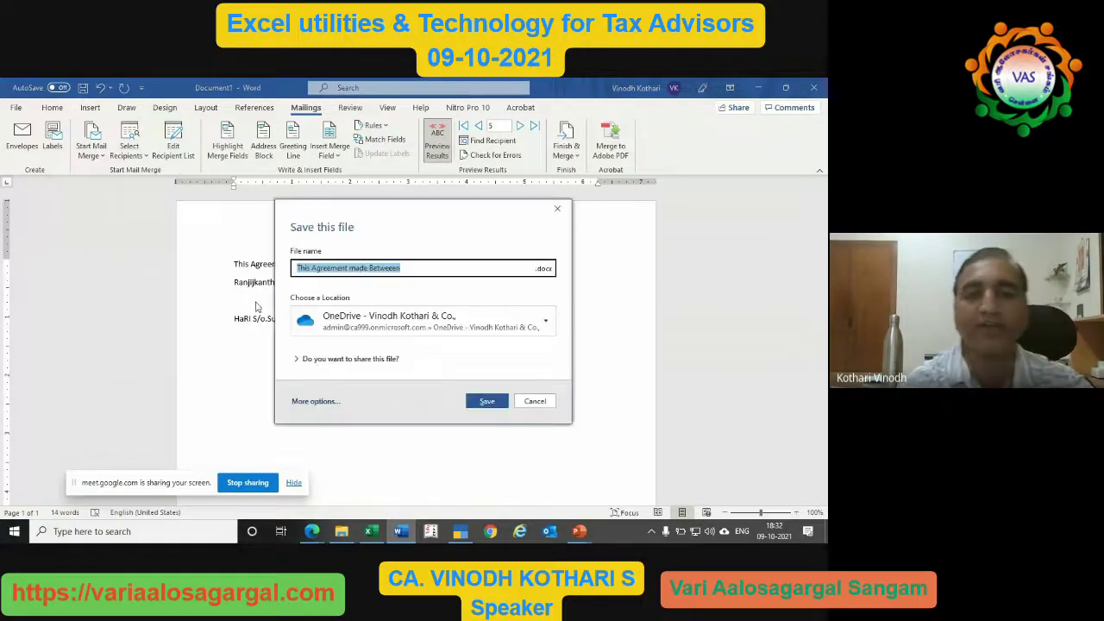
left_click(315, 402)
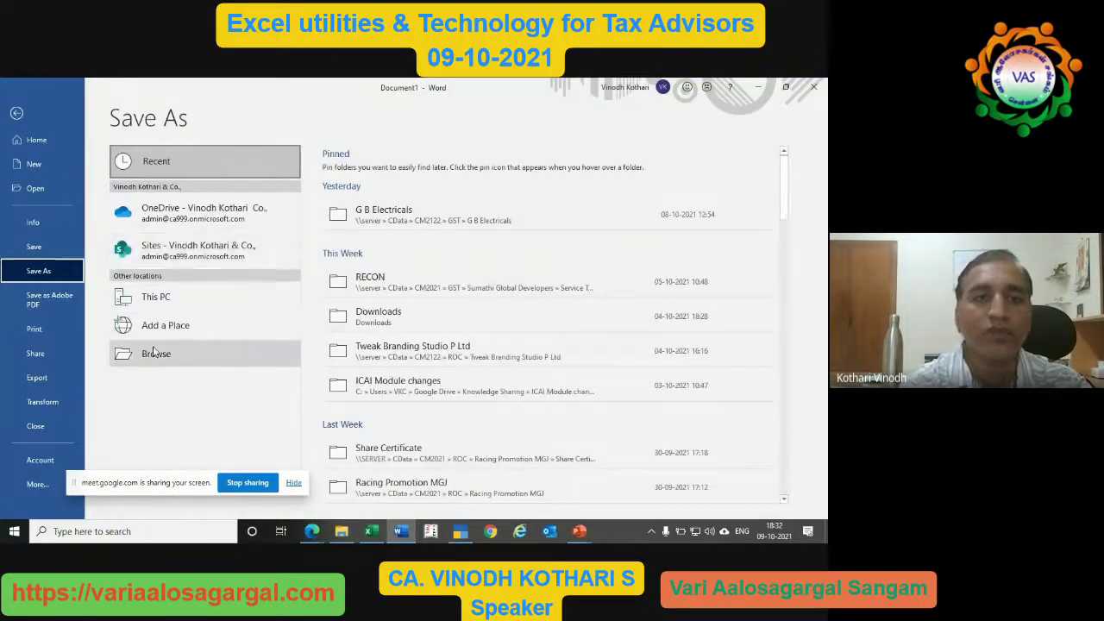
left_click(156, 352)
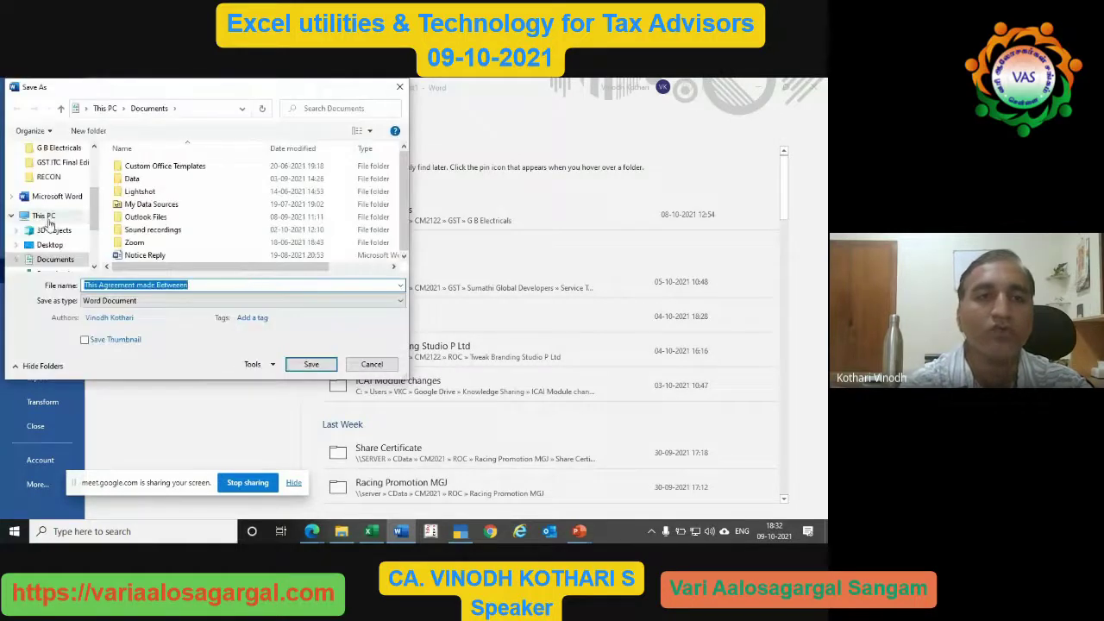
left_click(49, 244)
triple_click(210, 284)
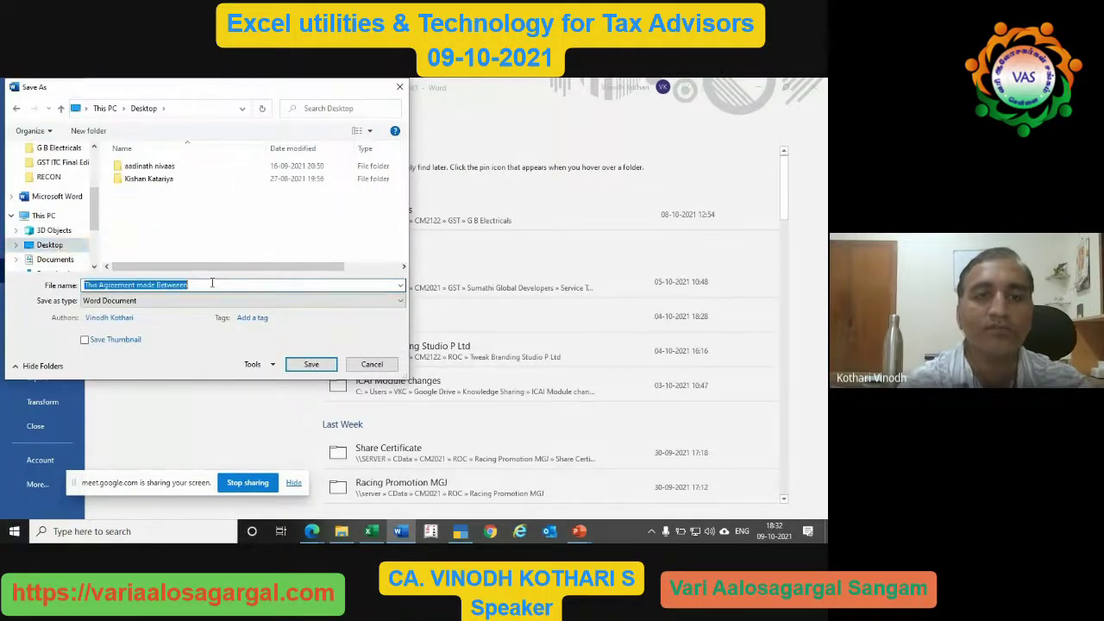
type("Partnershi")
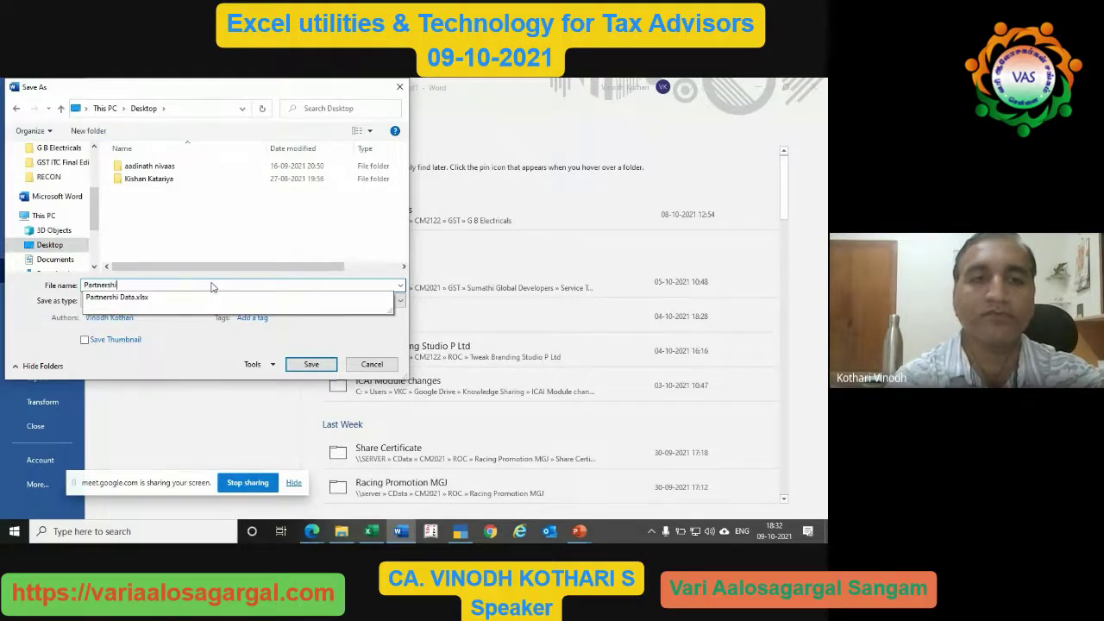
type(" Agreemen")
type("t")
key("Return")
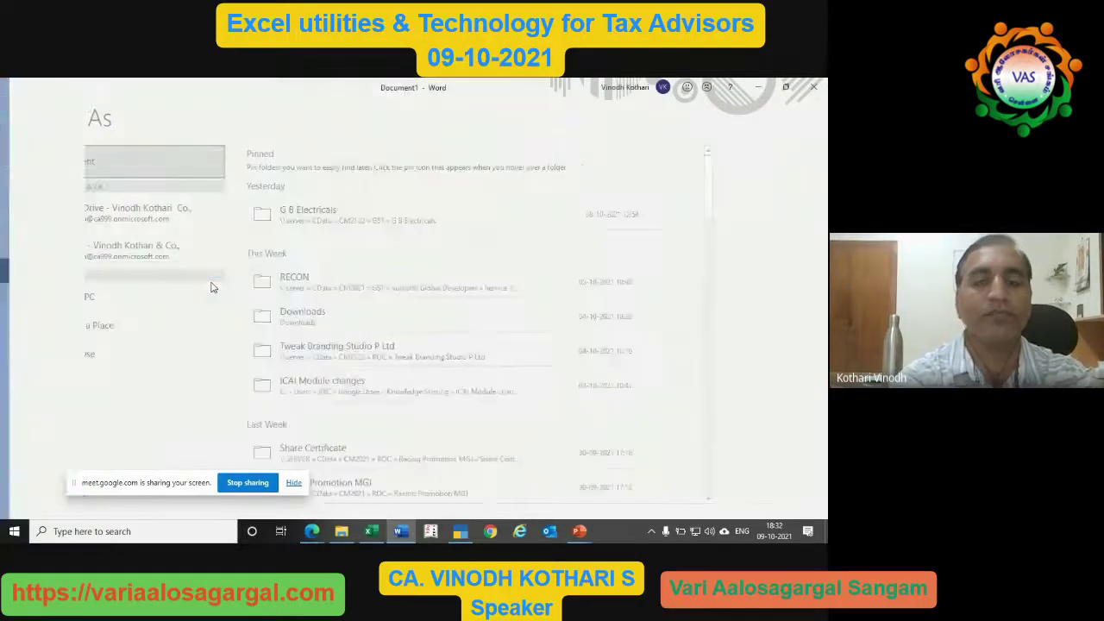
left_click(824, 87)
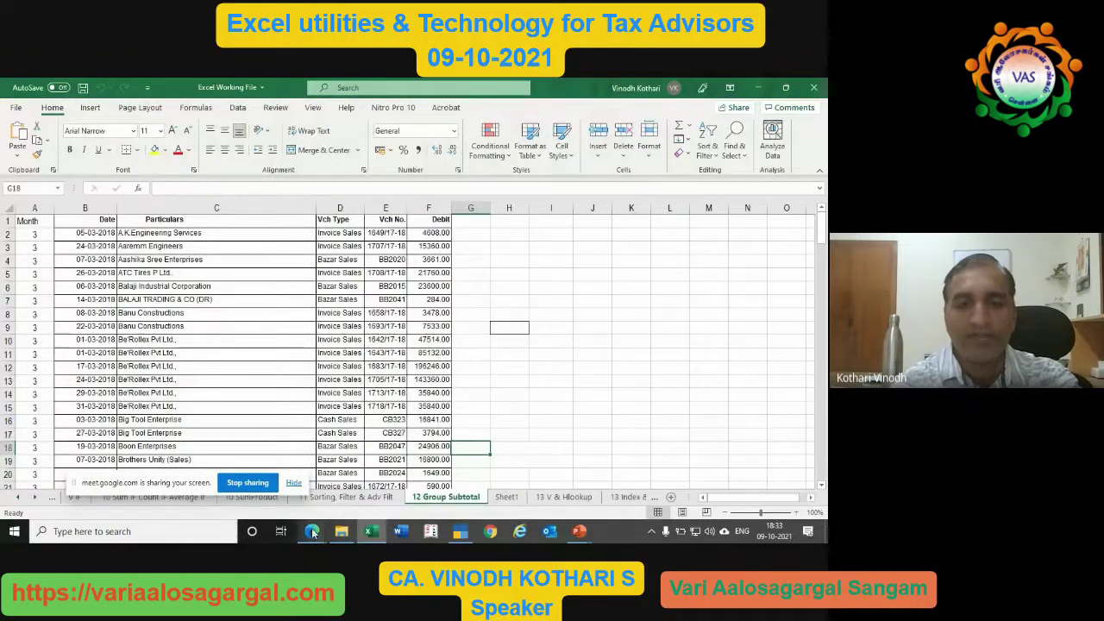
Bring up the browser and reload the New Partnership Deed form blank
left_click(311, 531)
left_click(270, 474)
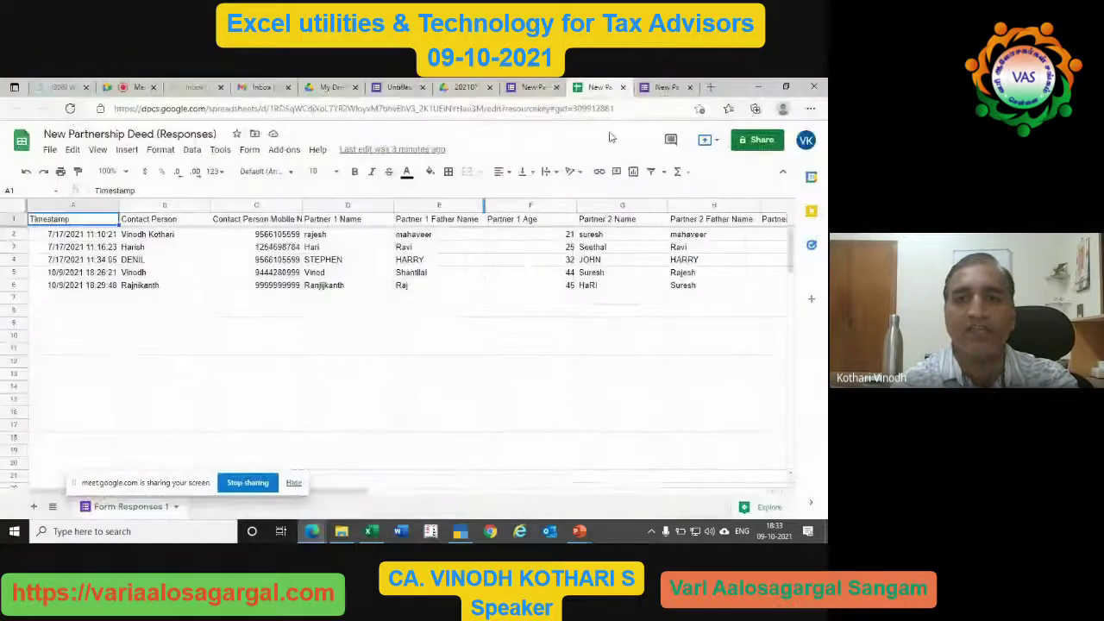
left_click(668, 87)
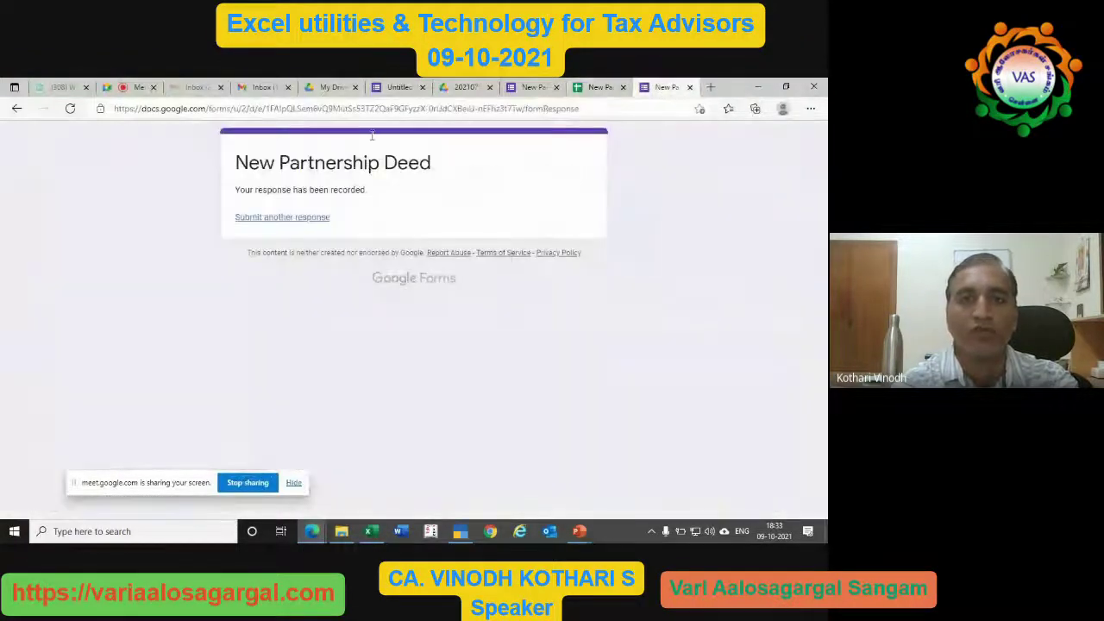
left_click(438, 109)
key("Return")
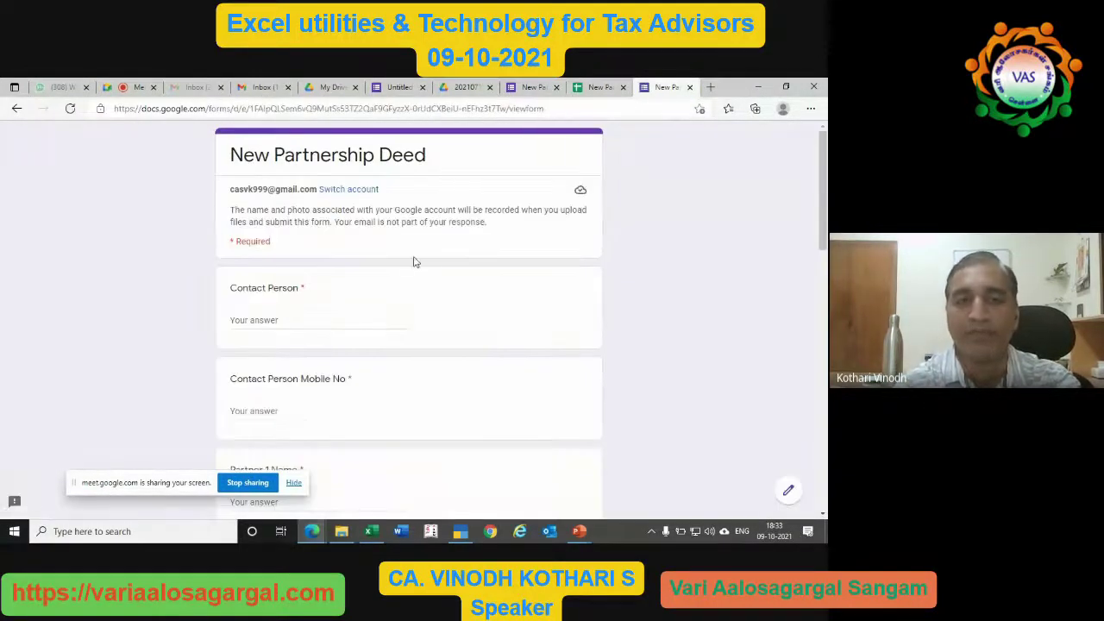
Enter the contact person's name and a corrected ten-digit mobile number
left_click(256, 322)
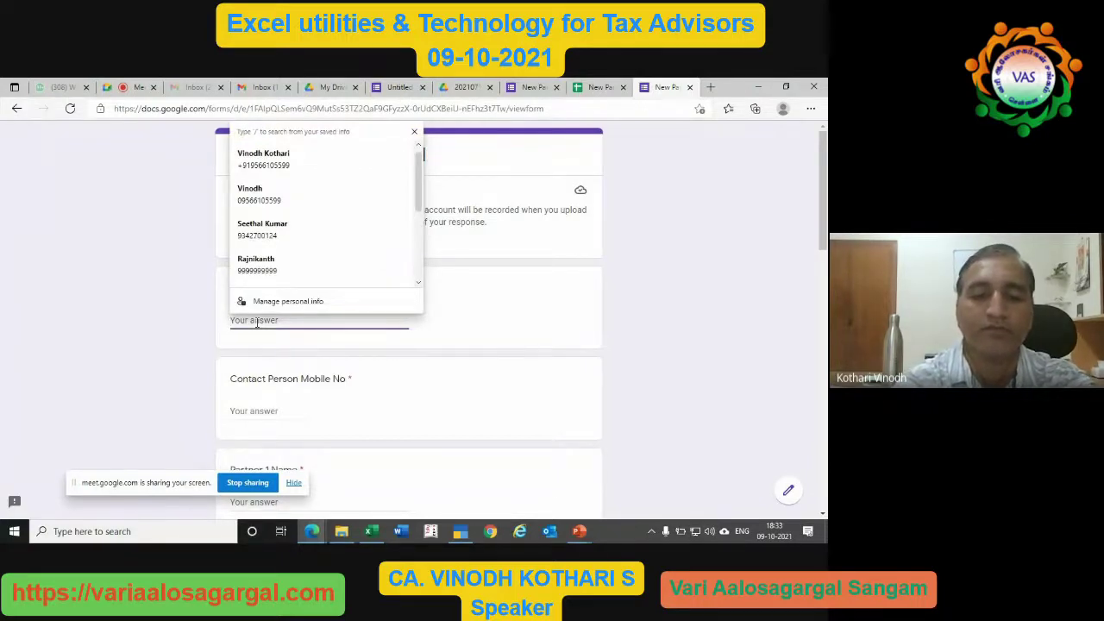
type("Raja")
key("Return")
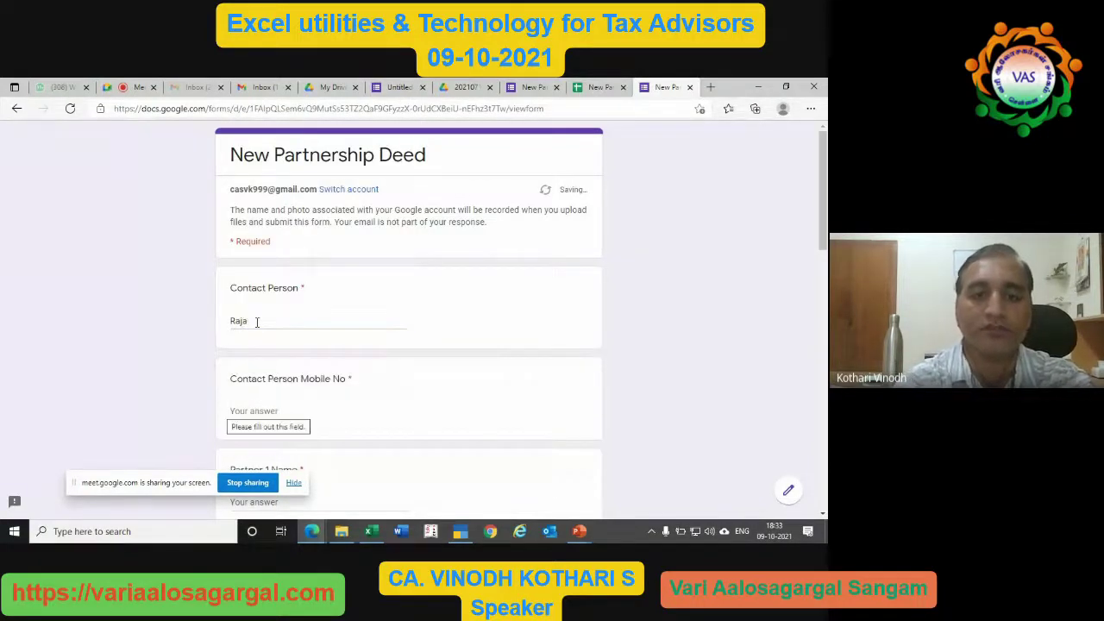
type("2343243243")
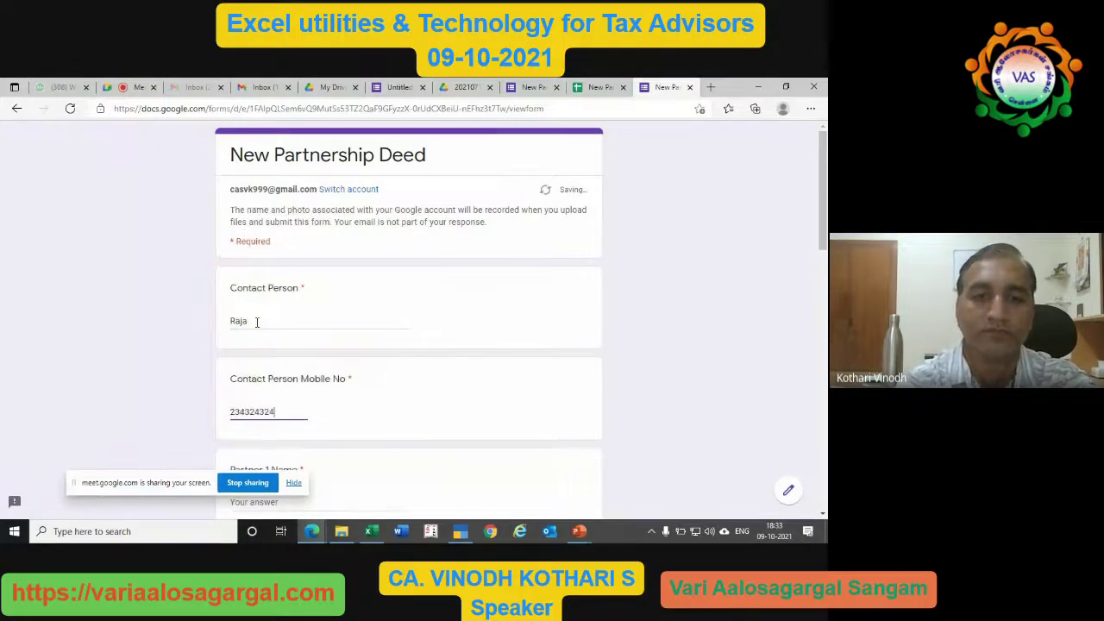
key("Tab")
key("shift+Tab")
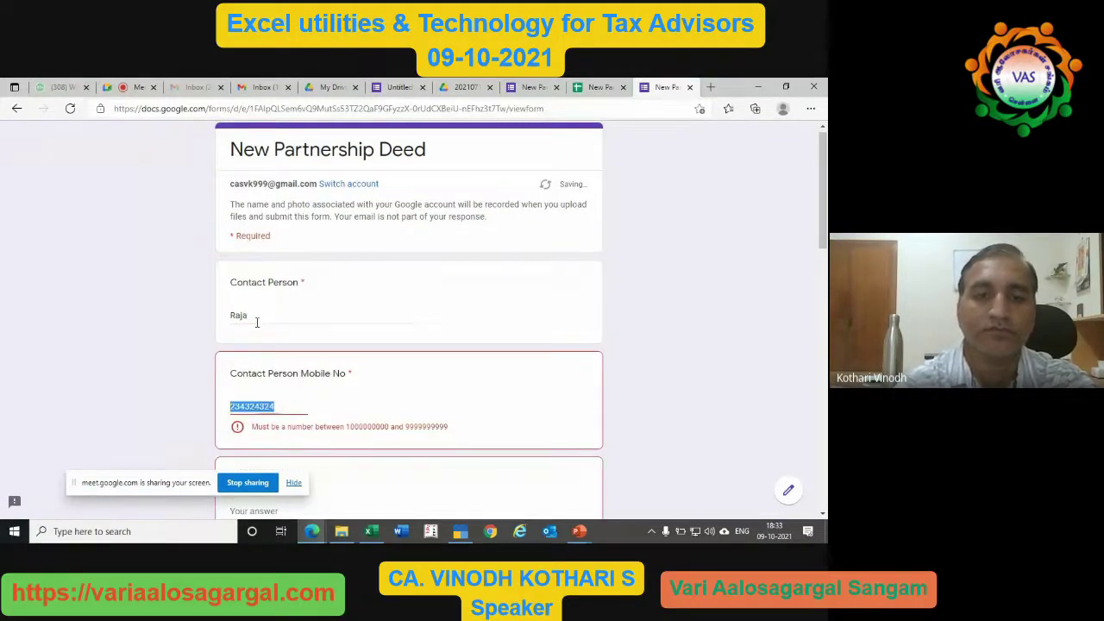
type("99999")
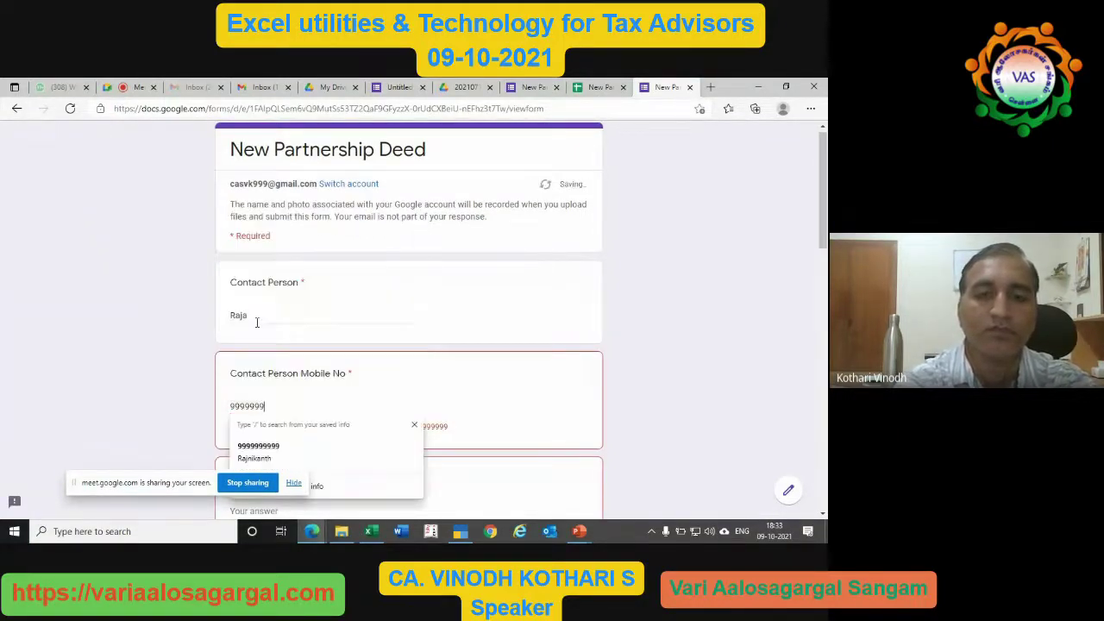
type("99")
key("Return")
Fill in the partner name, father's name and age fields, with Partner 2 age 34
type("Raja")
key("Tab")
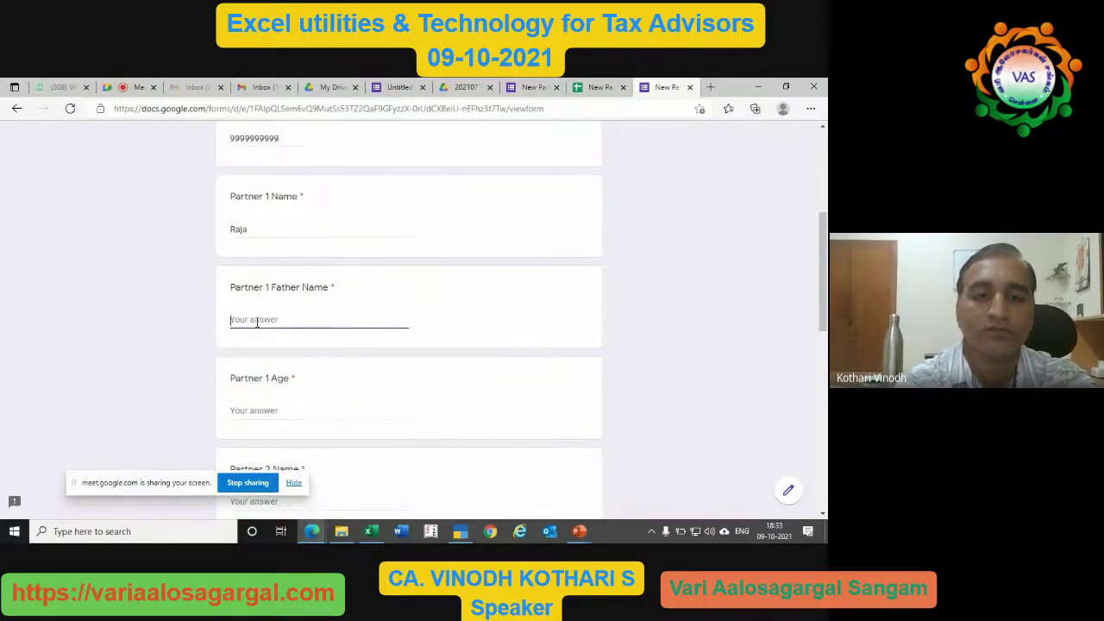
key("Tab")
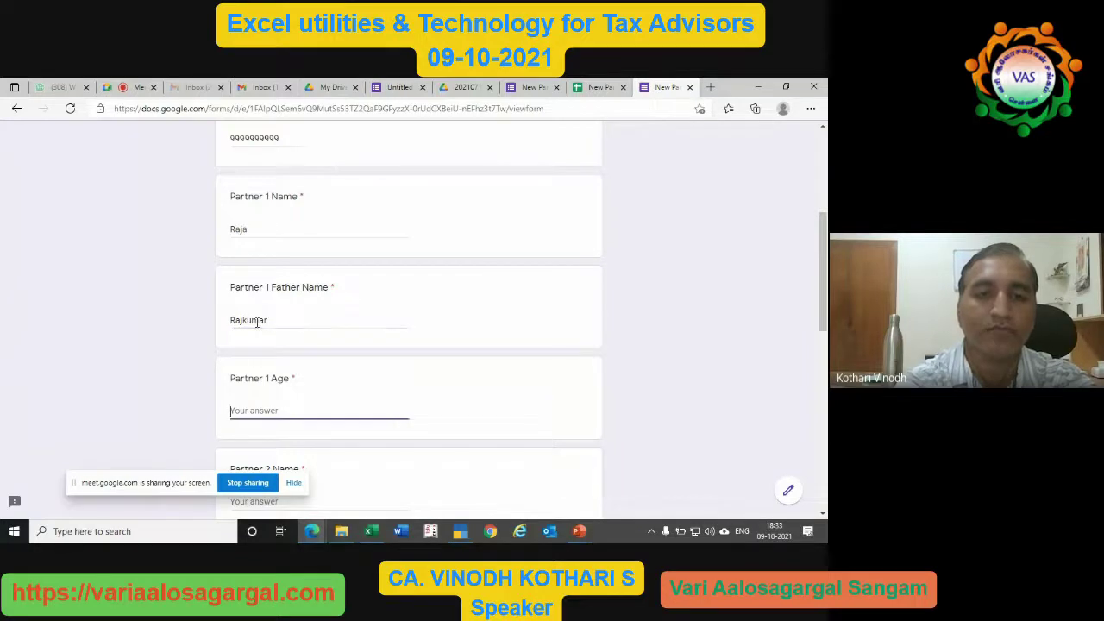
key("Tab")
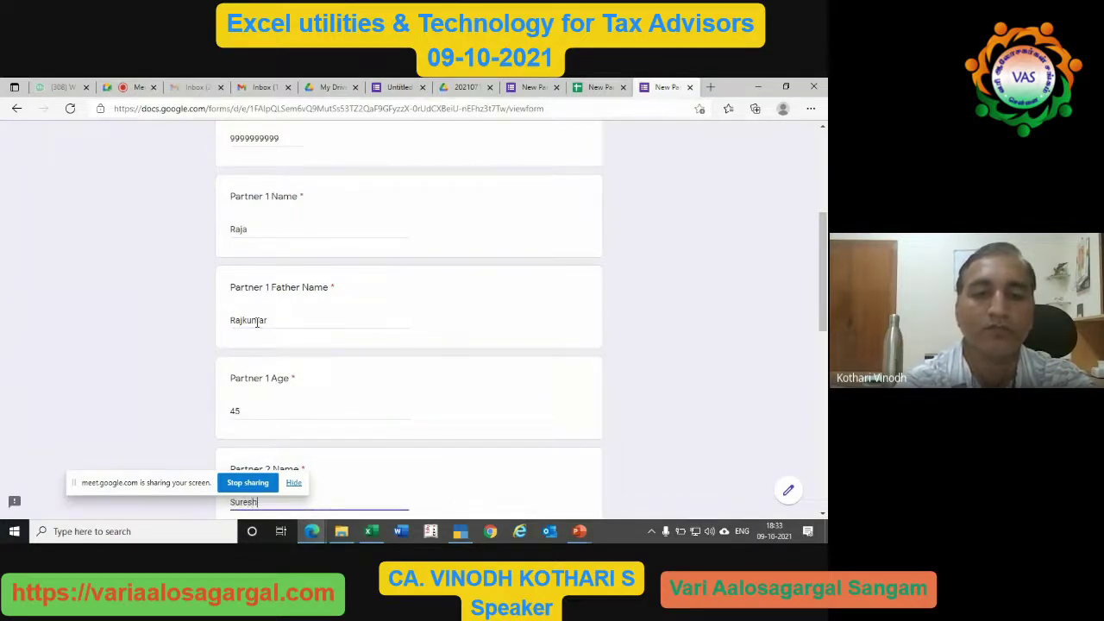
key("Tab")
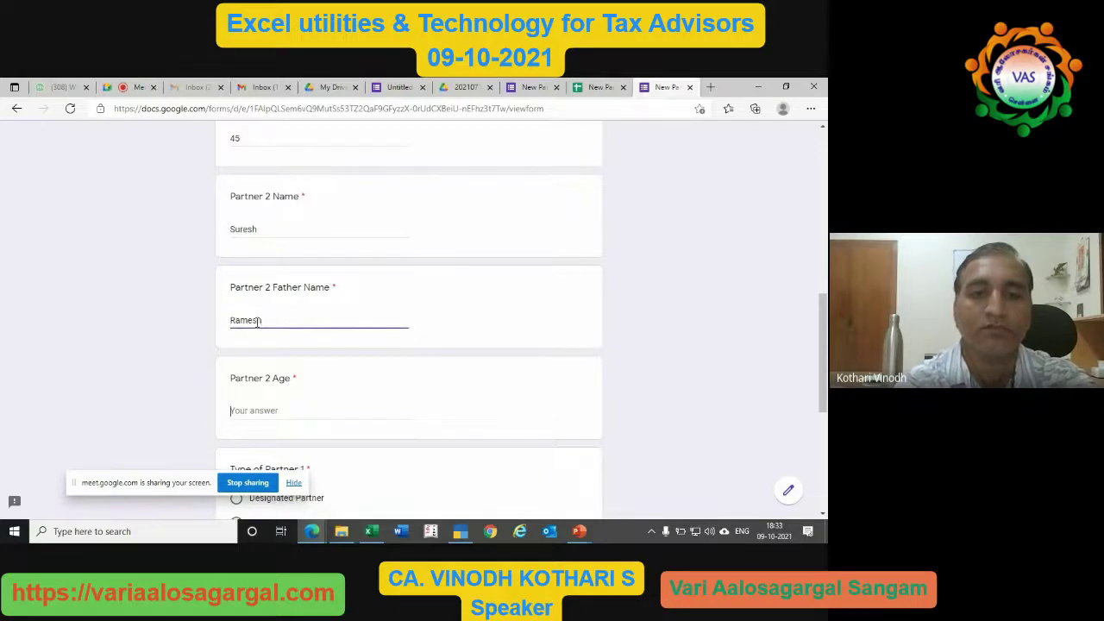
type("4")
key("Tab")
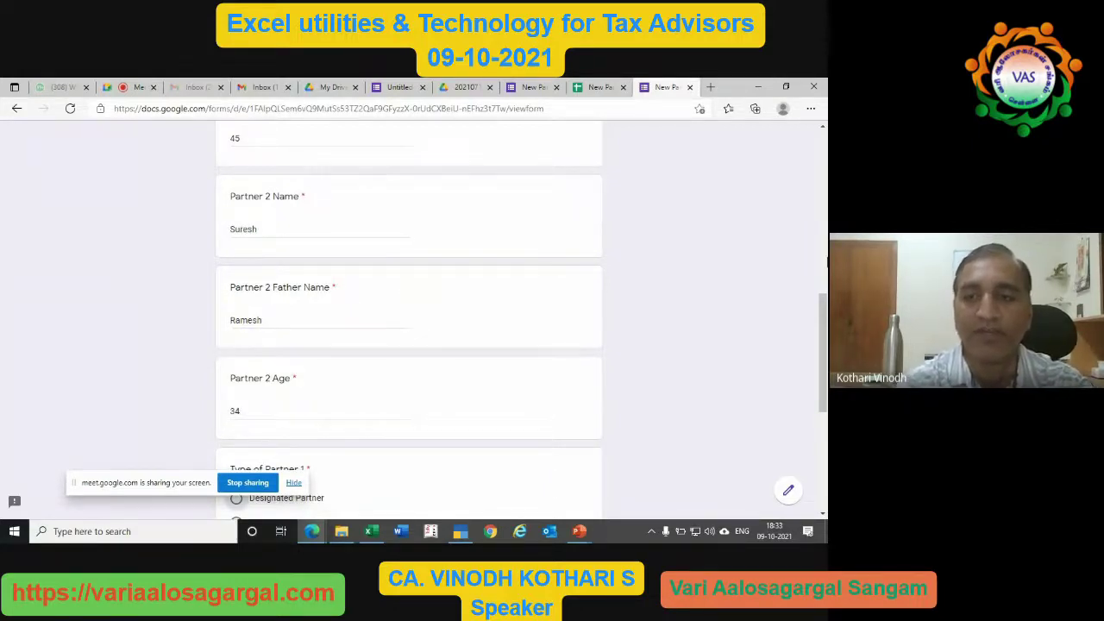
Set Type of Partner 1 to Partner, submit, and view the new responses row
left_click_drag(824, 319, 823, 349)
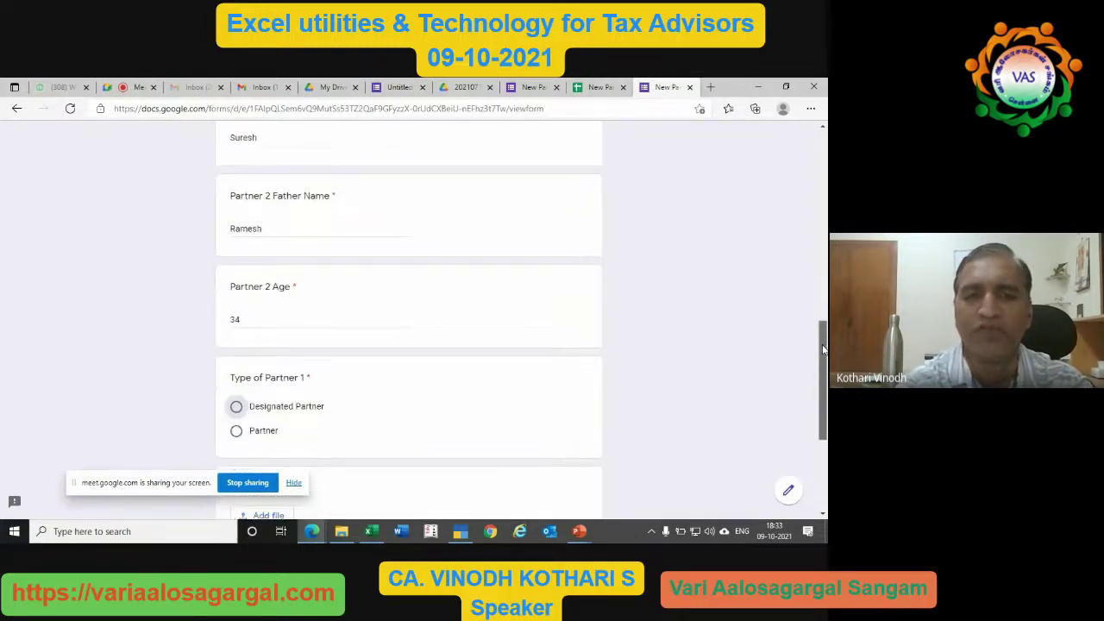
left_click(236, 432)
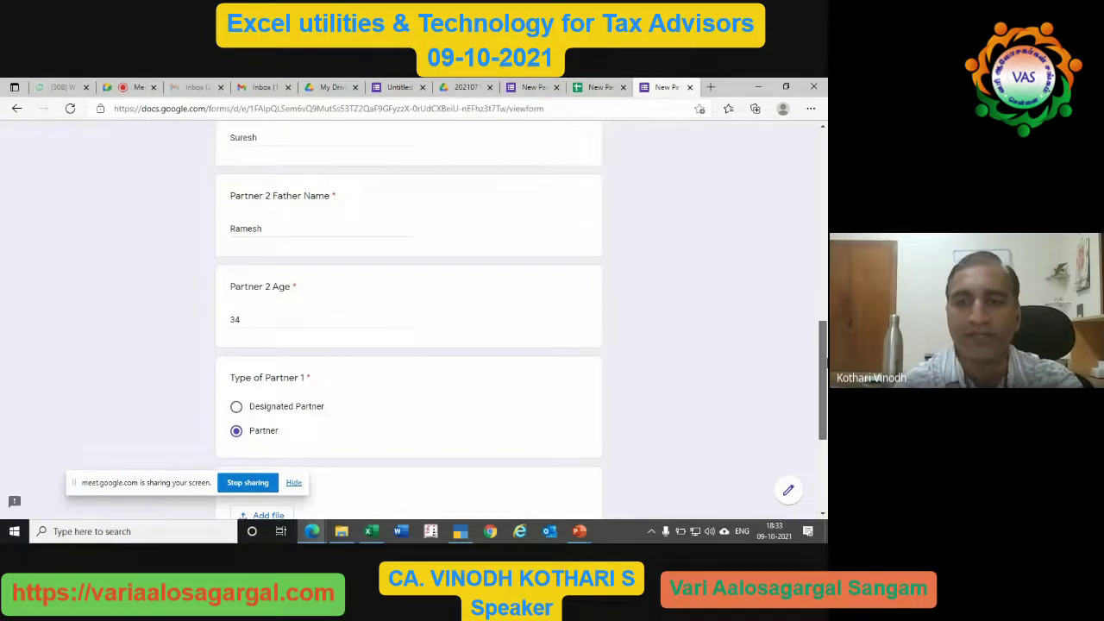
left_click_drag(824, 363, 824, 422)
left_click(239, 450)
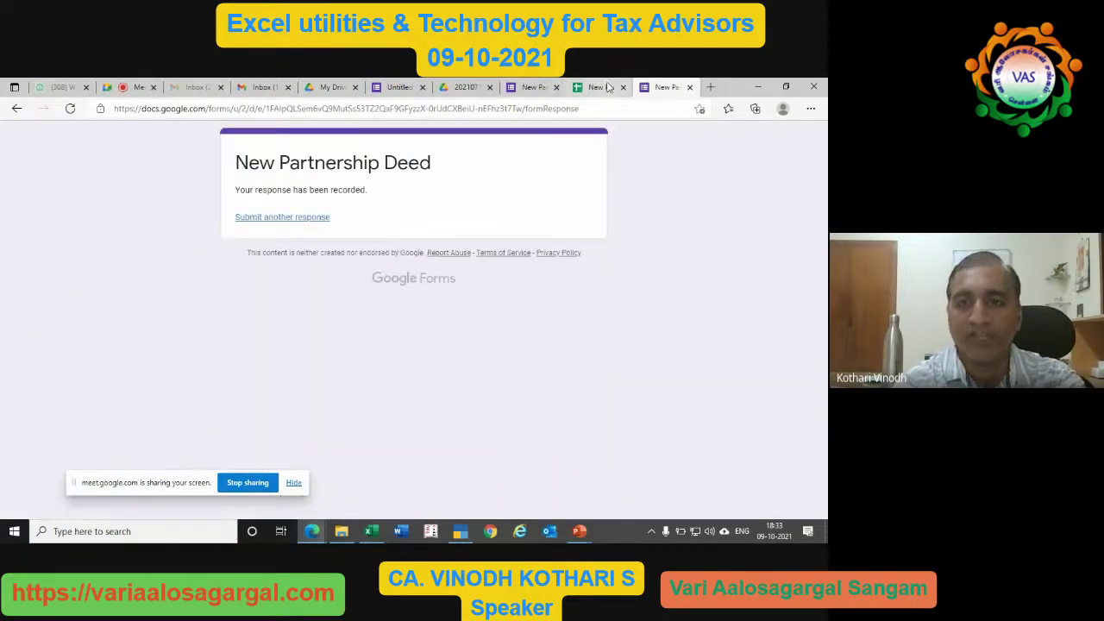
left_click(606, 87)
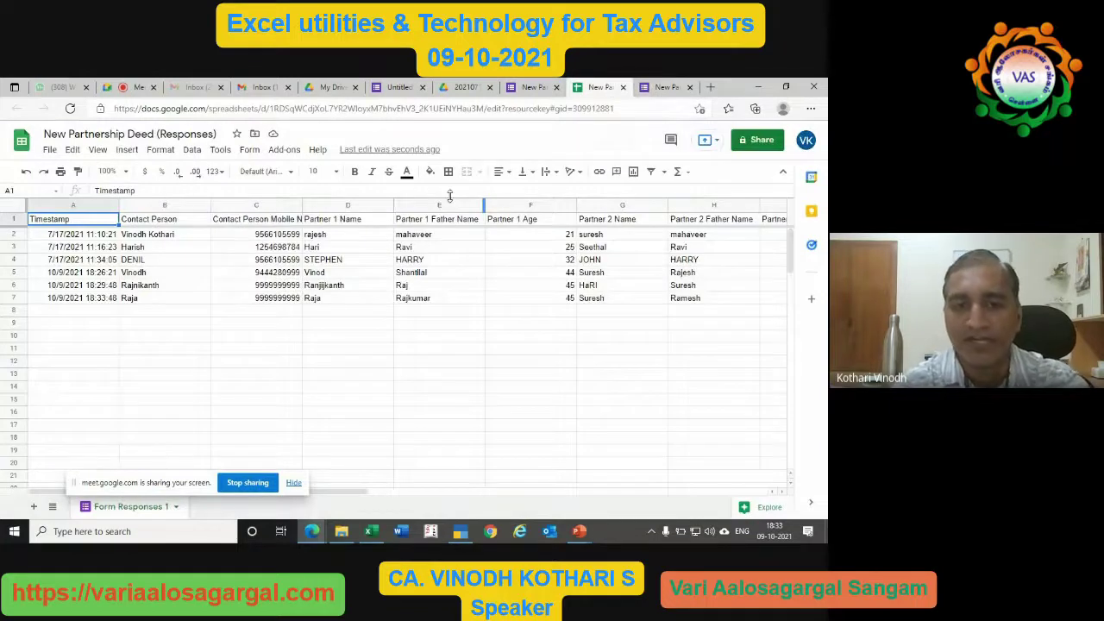
right_click(369, 529)
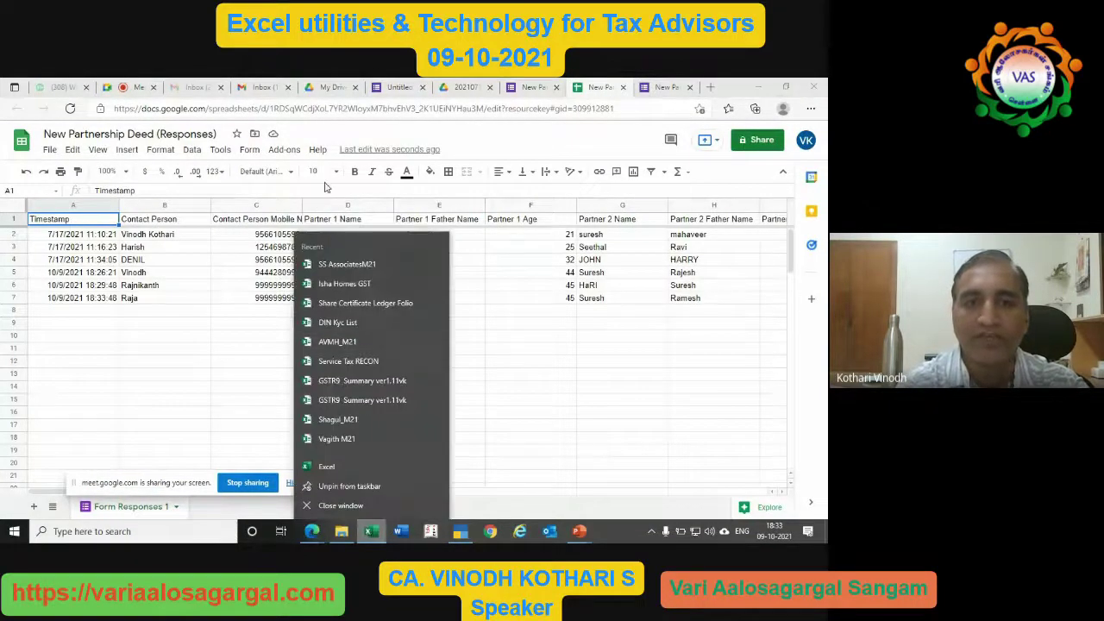
Open Partnershi Data from Excel's recent list and enable its content
left_click(371, 532)
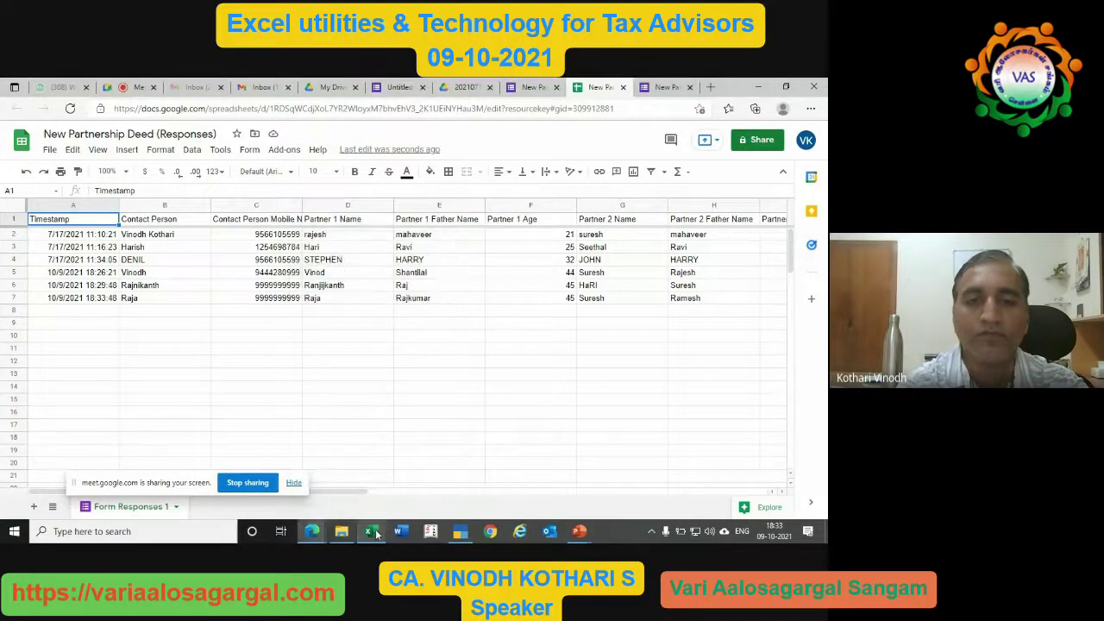
left_click(372, 532)
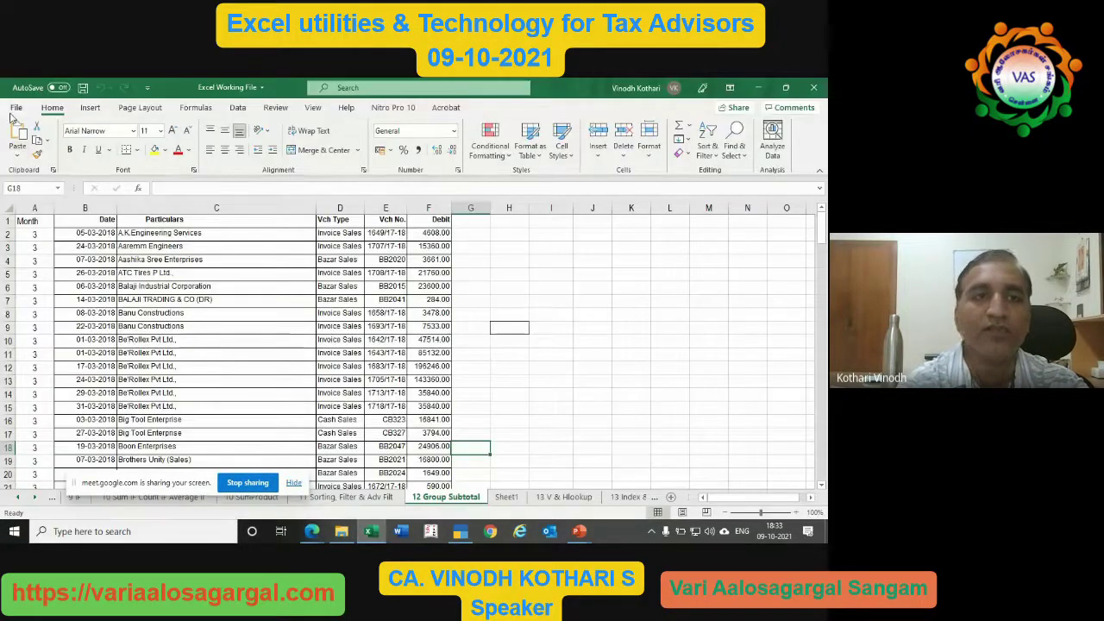
left_click(15, 108)
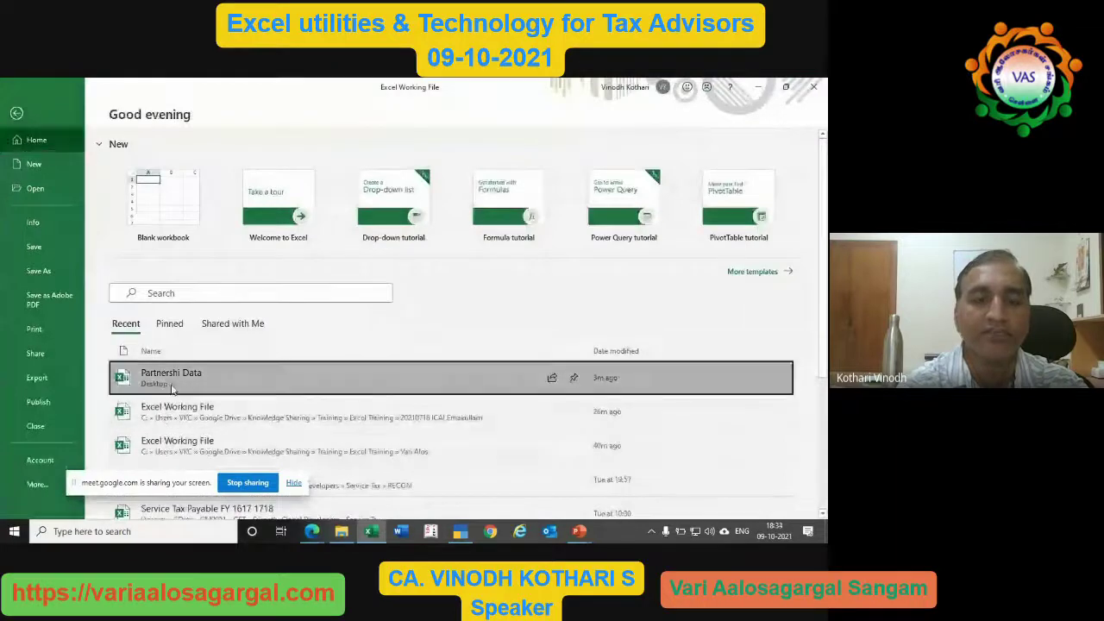
left_click(171, 377)
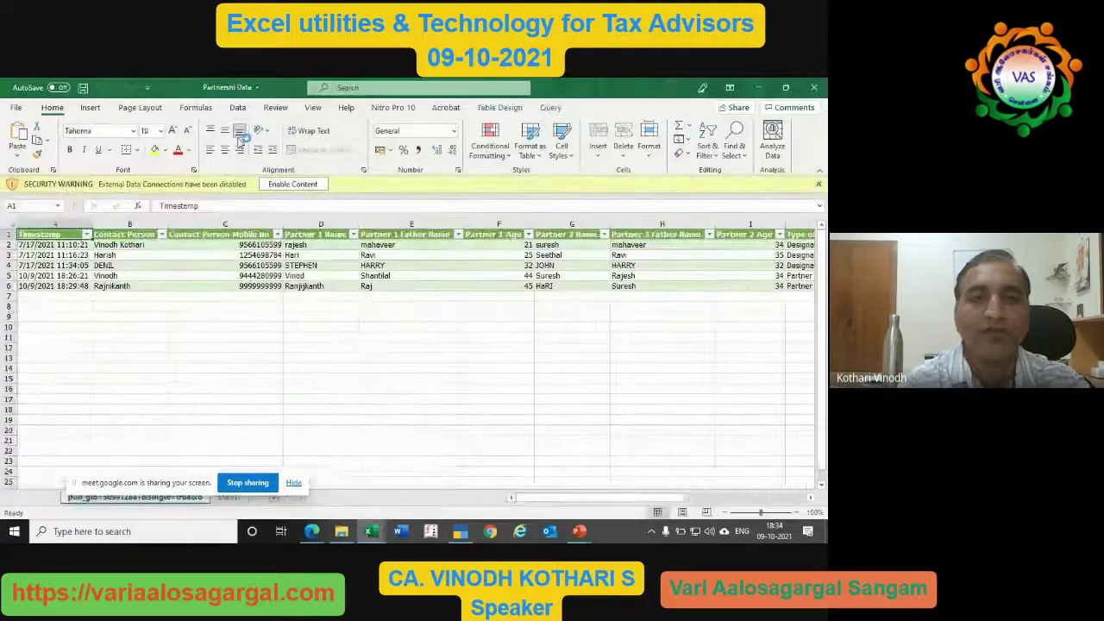
left_click(275, 188)
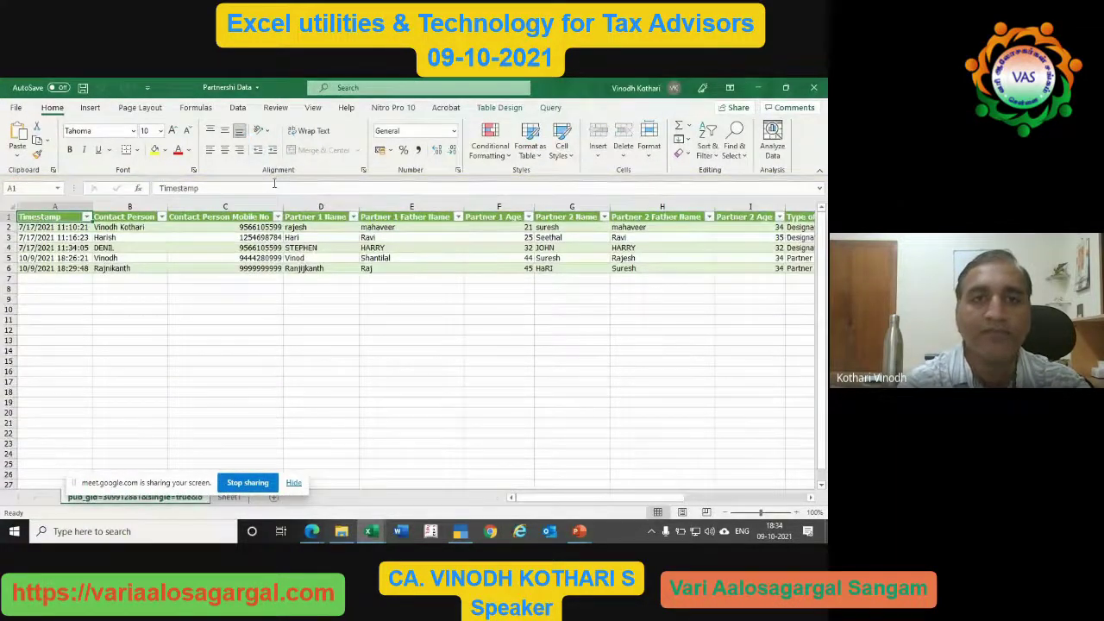
Refresh the web query to list six responses, then save and close the workbook
left_click(238, 108)
left_click(213, 155)
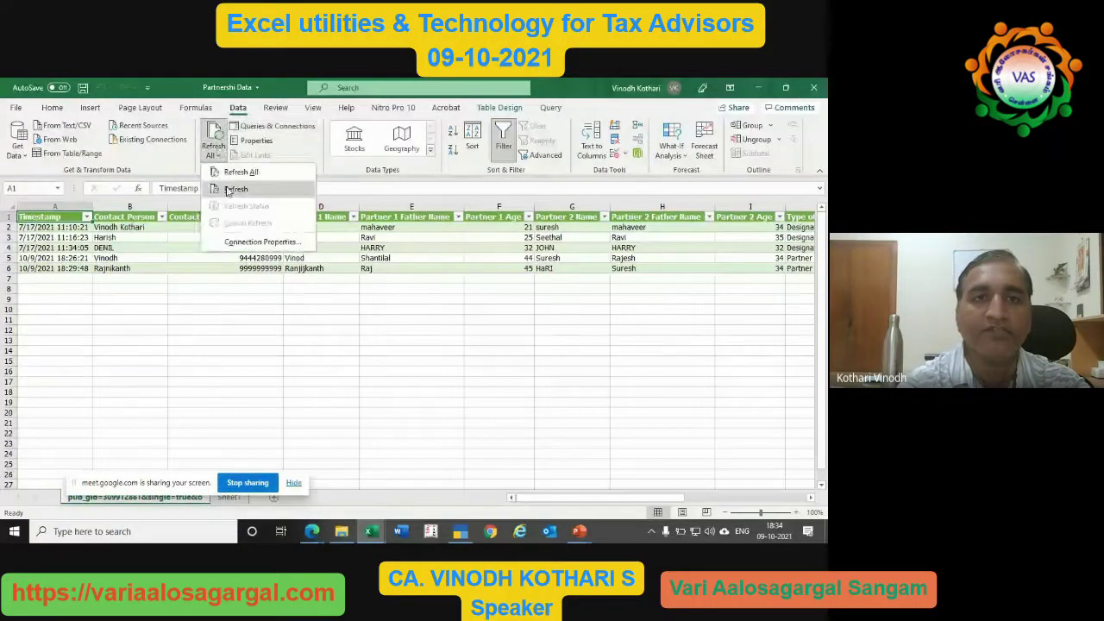
left_click(227, 189)
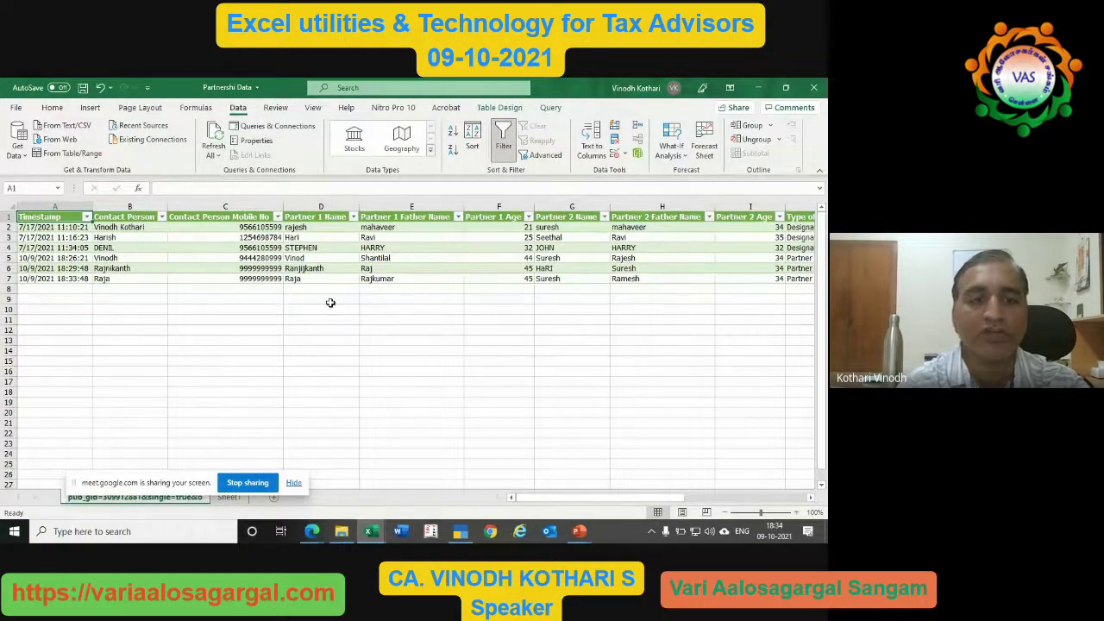
key("ctrl+s")
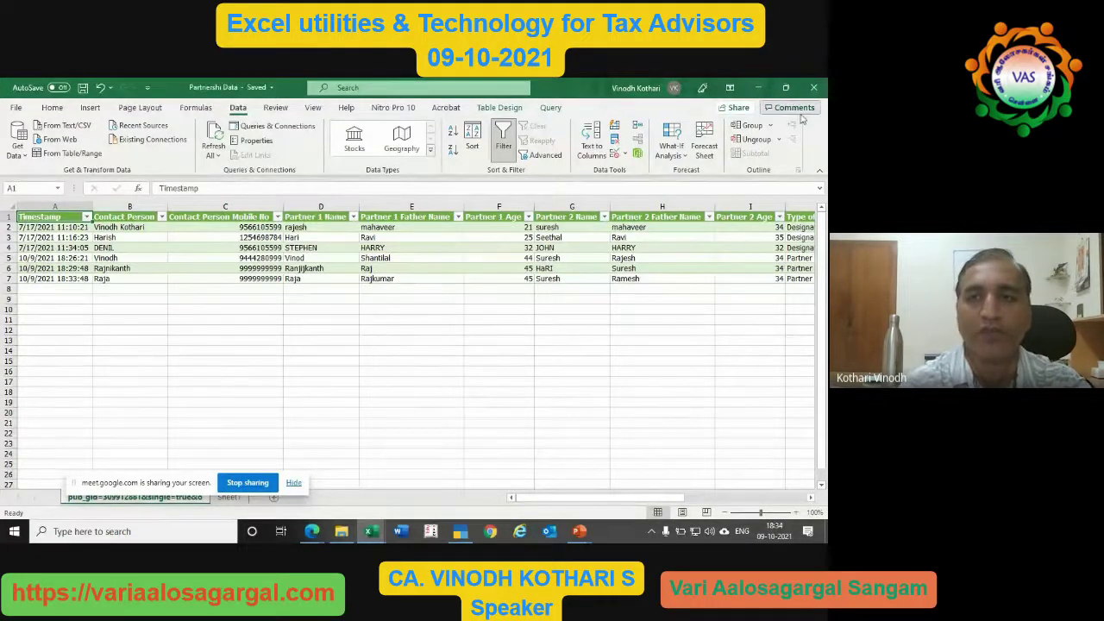
left_click(814, 89)
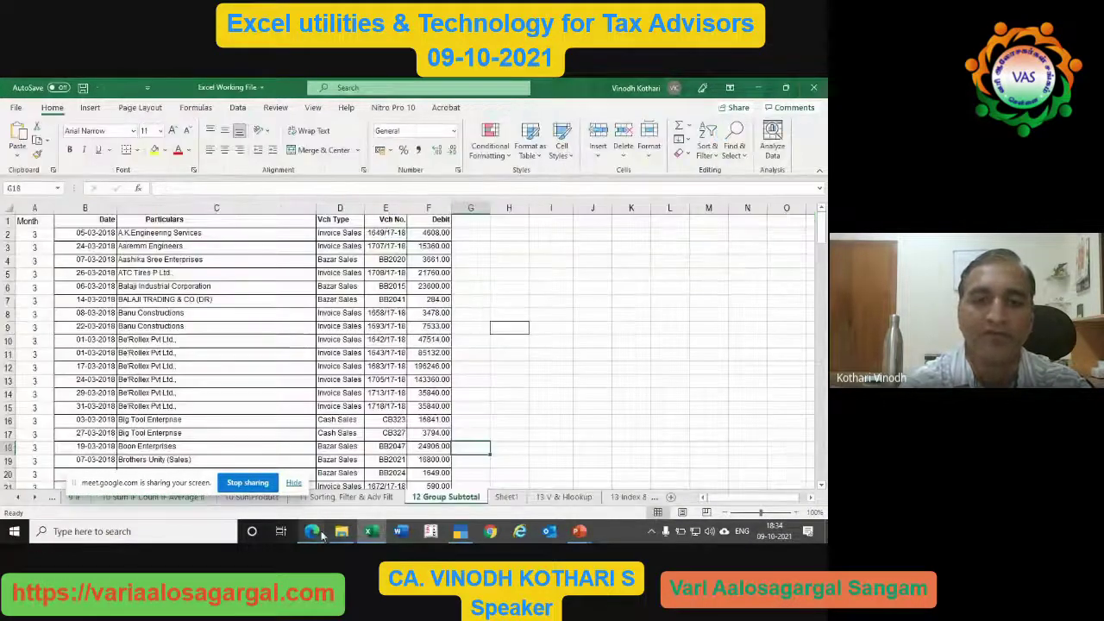
Reopen Partnershi Agreement, accept the data prompt, and preview record 6
right_click(400, 532)
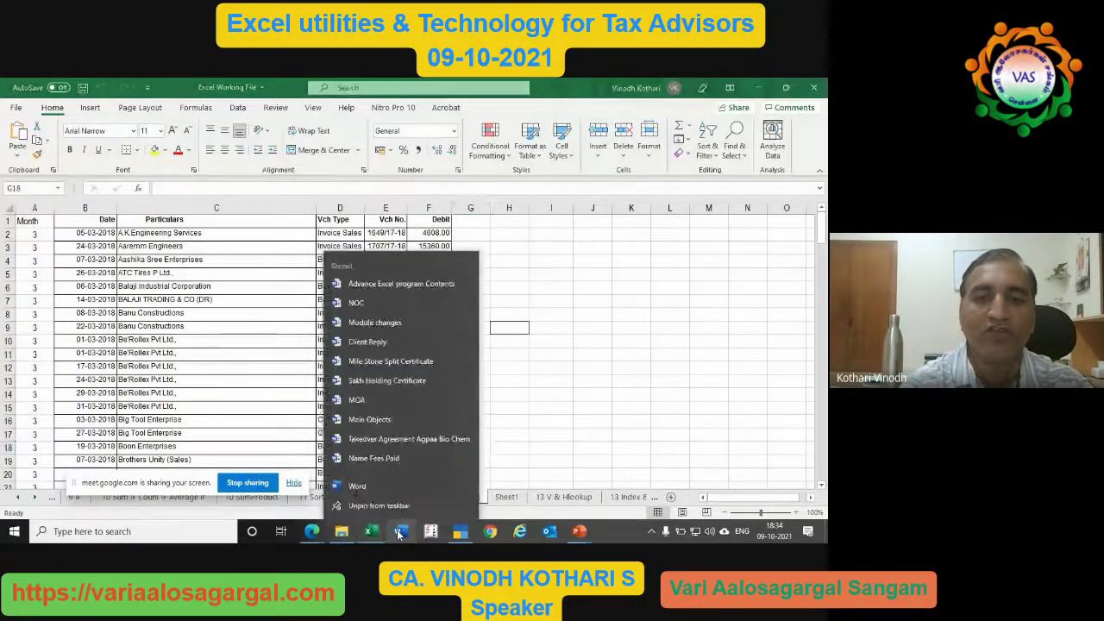
left_click(400, 532)
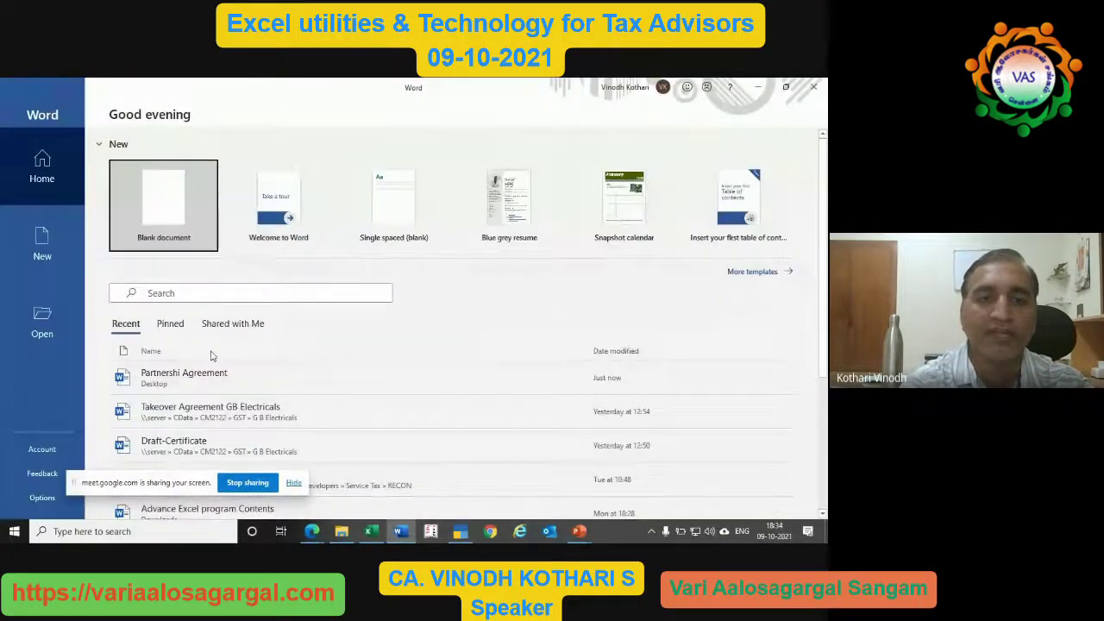
left_click(197, 372)
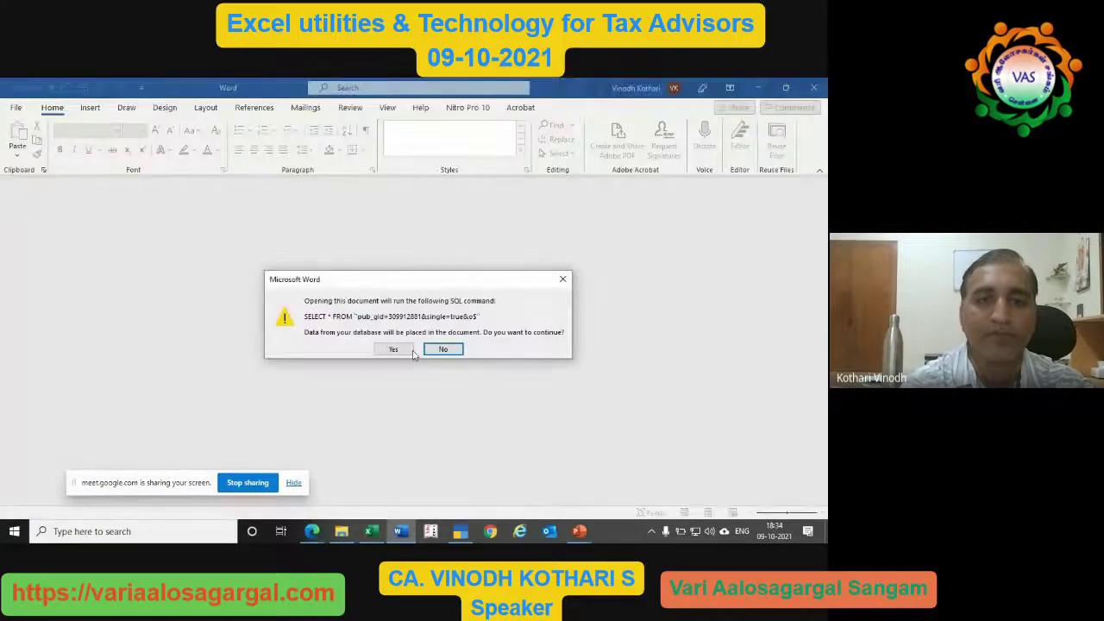
left_click(394, 350)
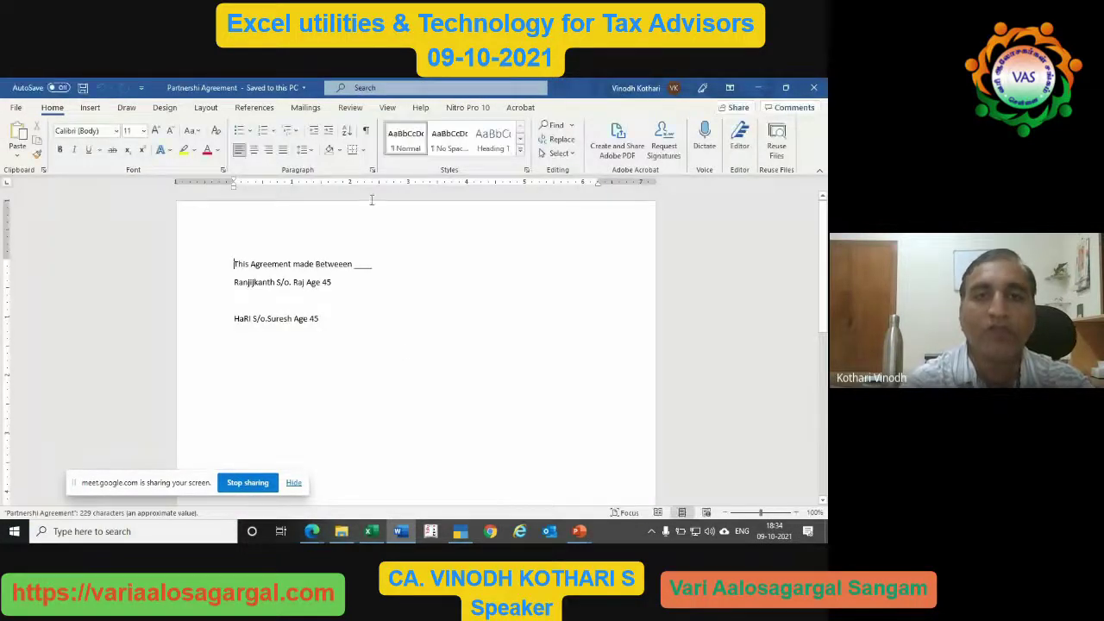
left_click(309, 107)
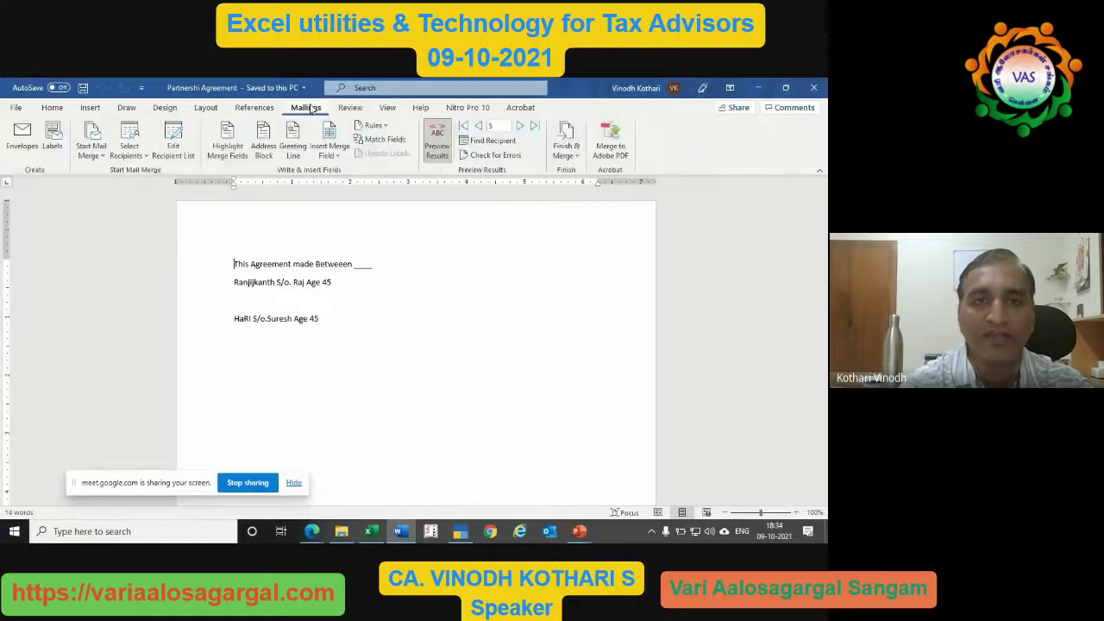
left_click(522, 126)
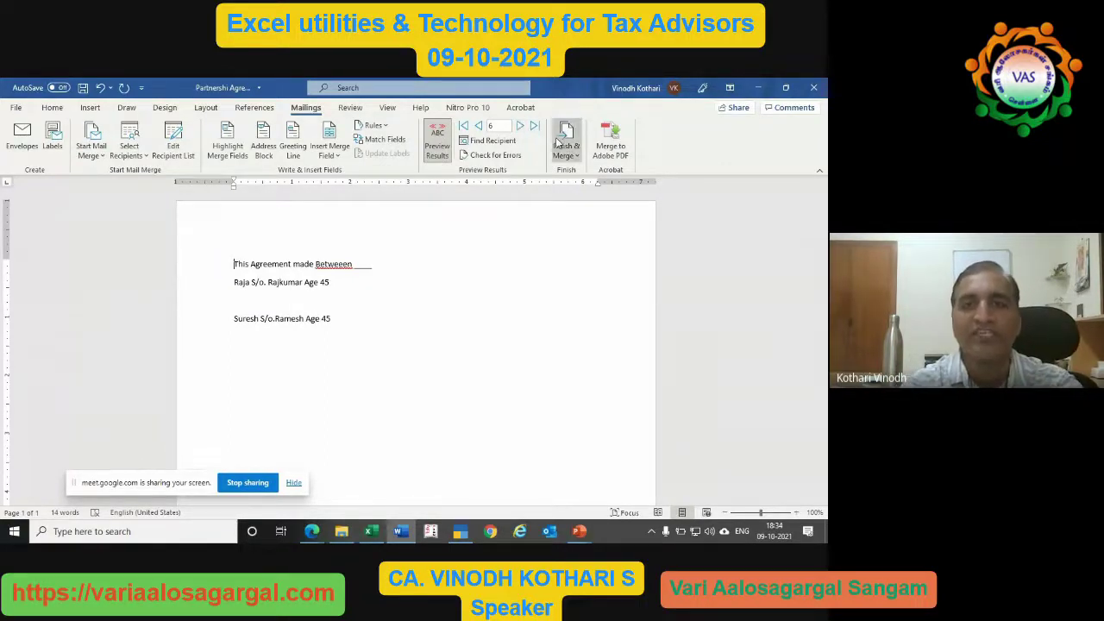
Merge only record 6 (From 6 To 6) into Letters1, then return to the browser's responses sheet
left_click(558, 143)
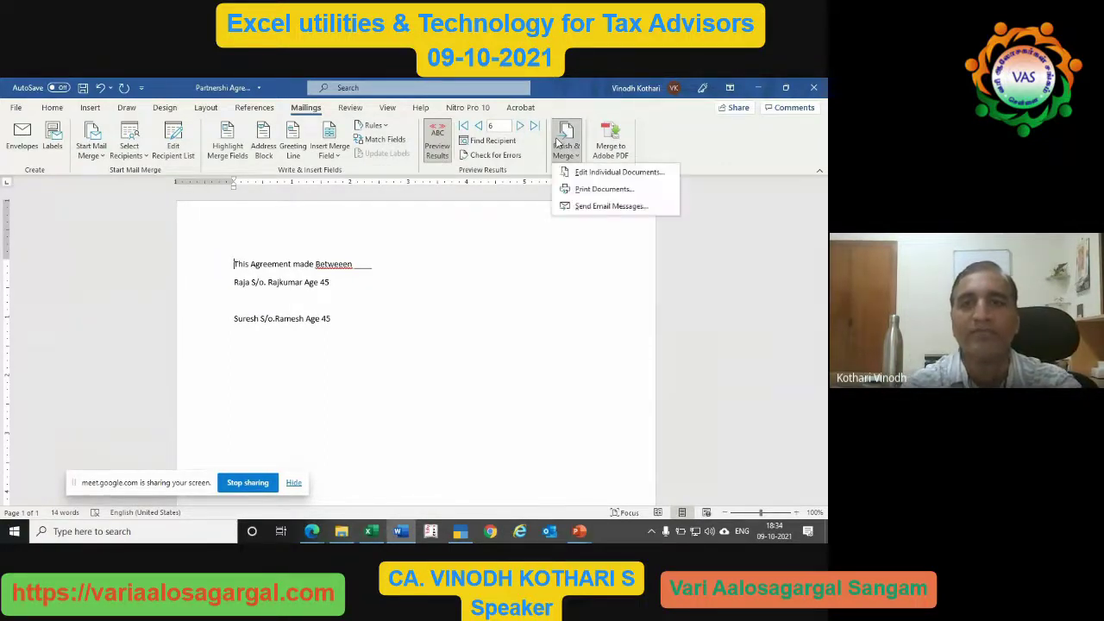
left_click(604, 171)
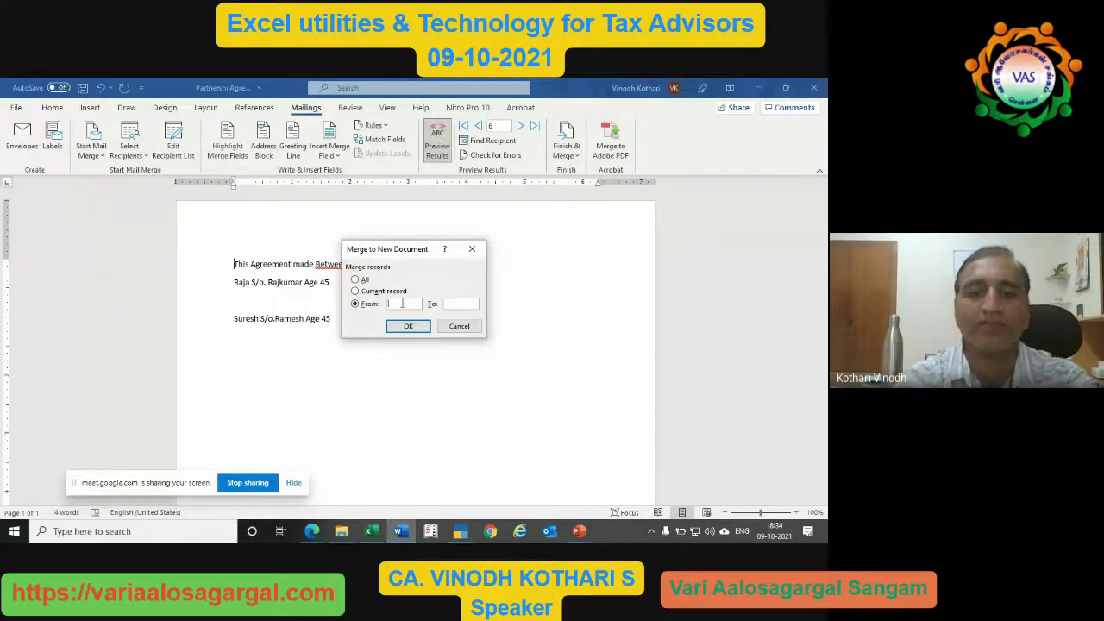
type("6")
key("Tab")
type("6")
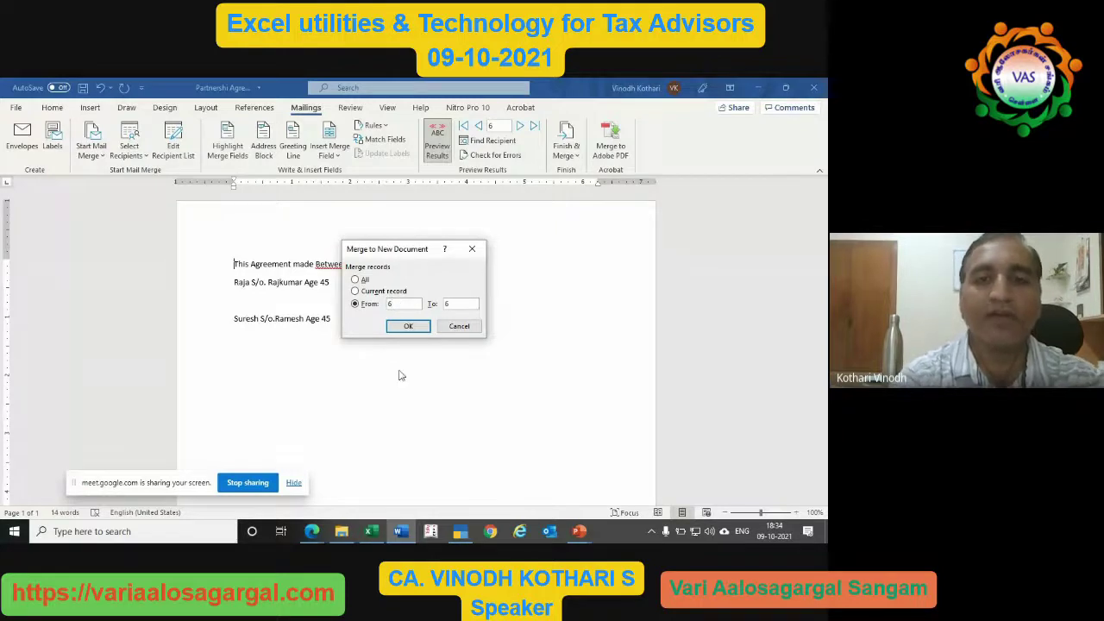
left_click(404, 330)
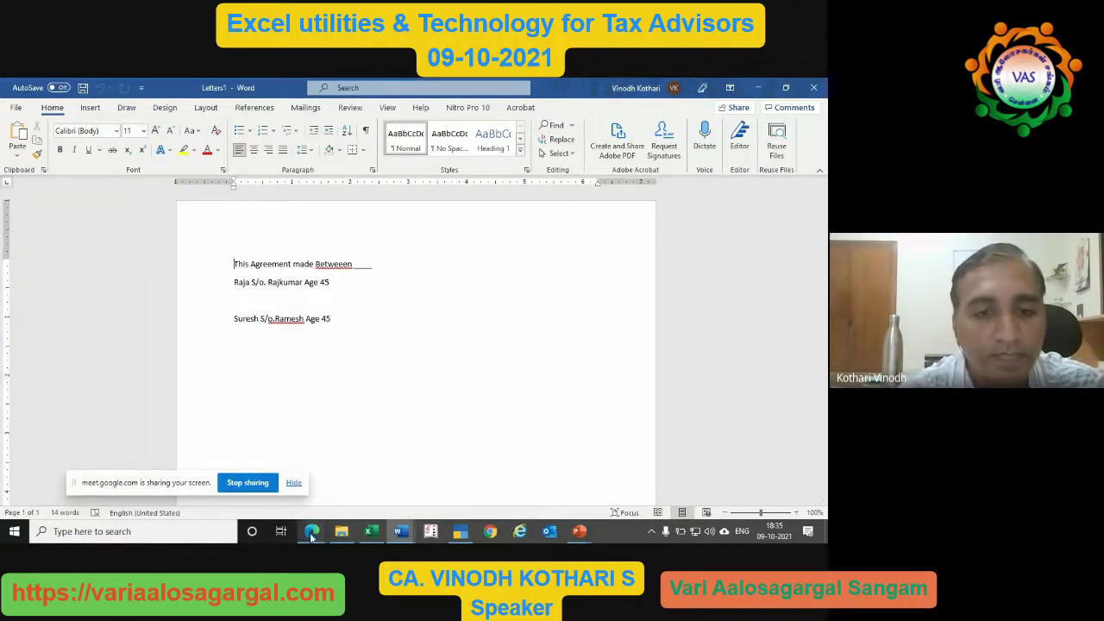
mouse_move(312, 533)
left_click(276, 497)
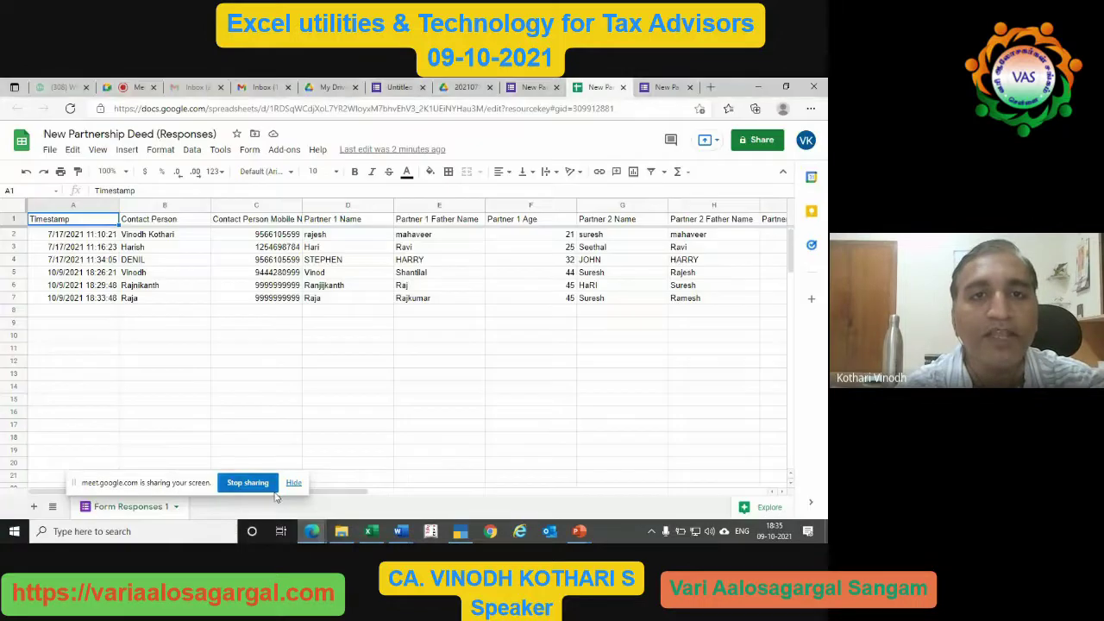
Switch to the Google Meet call tab and close the raised-hands notification
left_click(134, 88)
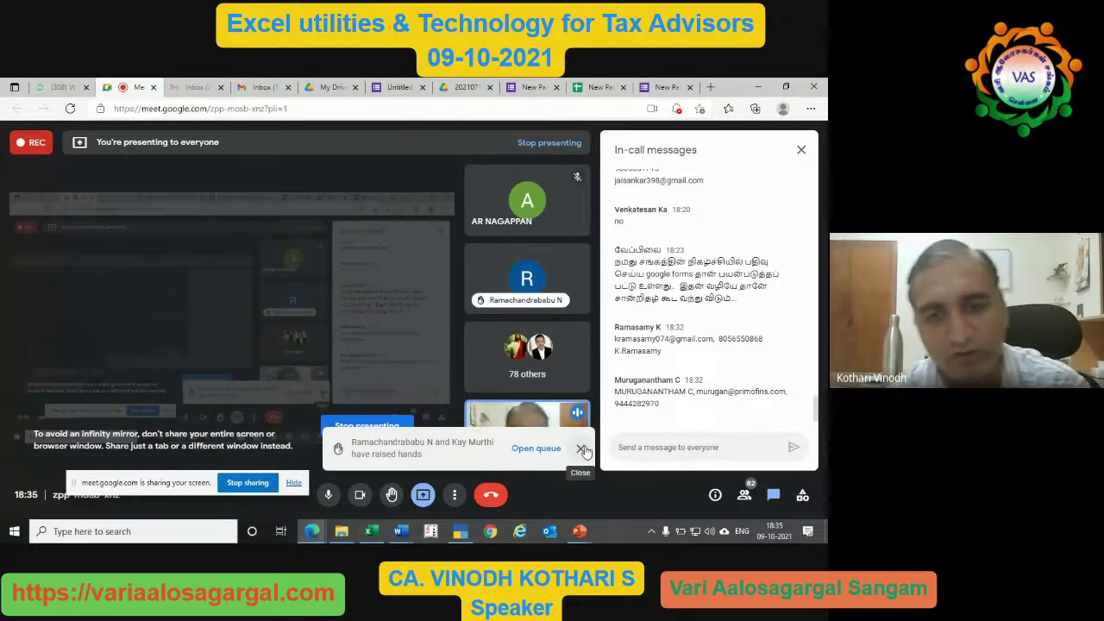
left_click(583, 449)
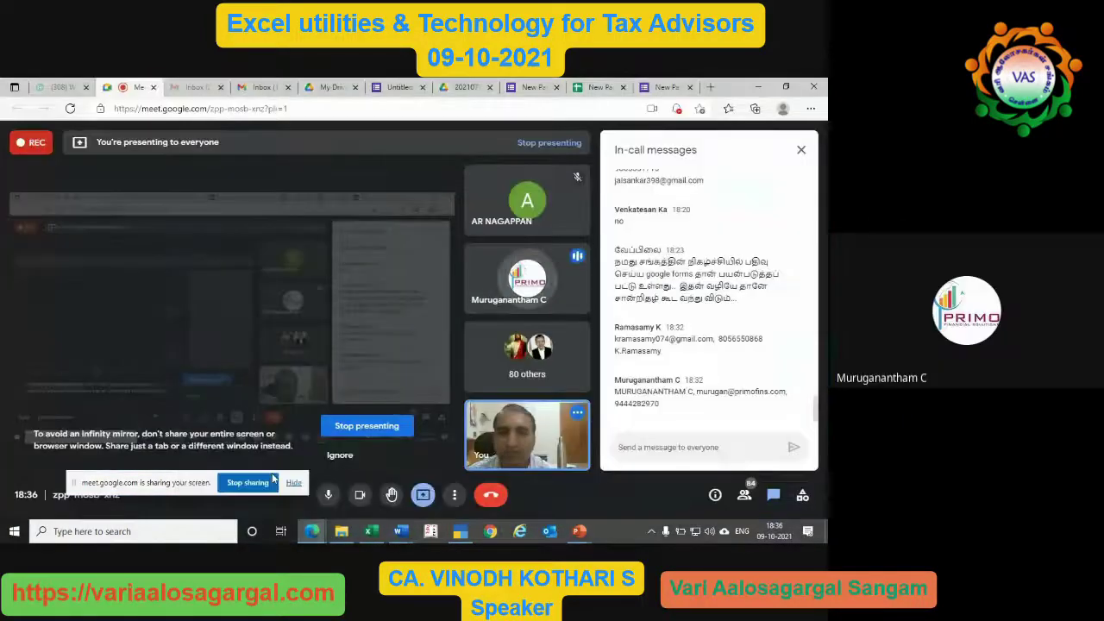
Return to the New Partnership Deed (Responses) sheet and briefly open then close Publish to the web
left_click(583, 89)
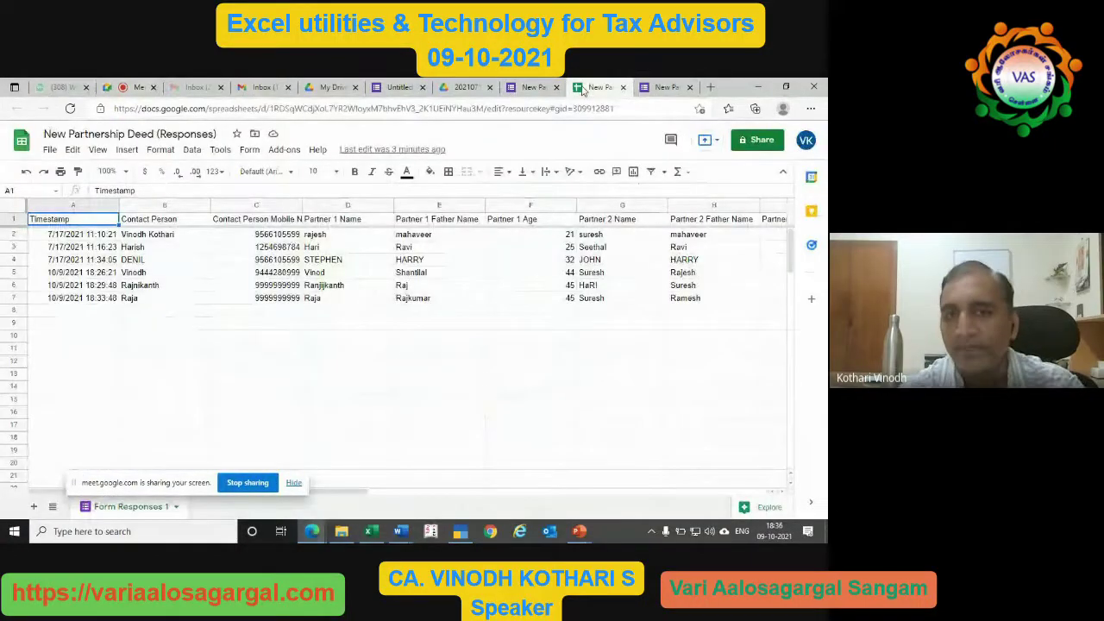
left_click(53, 153)
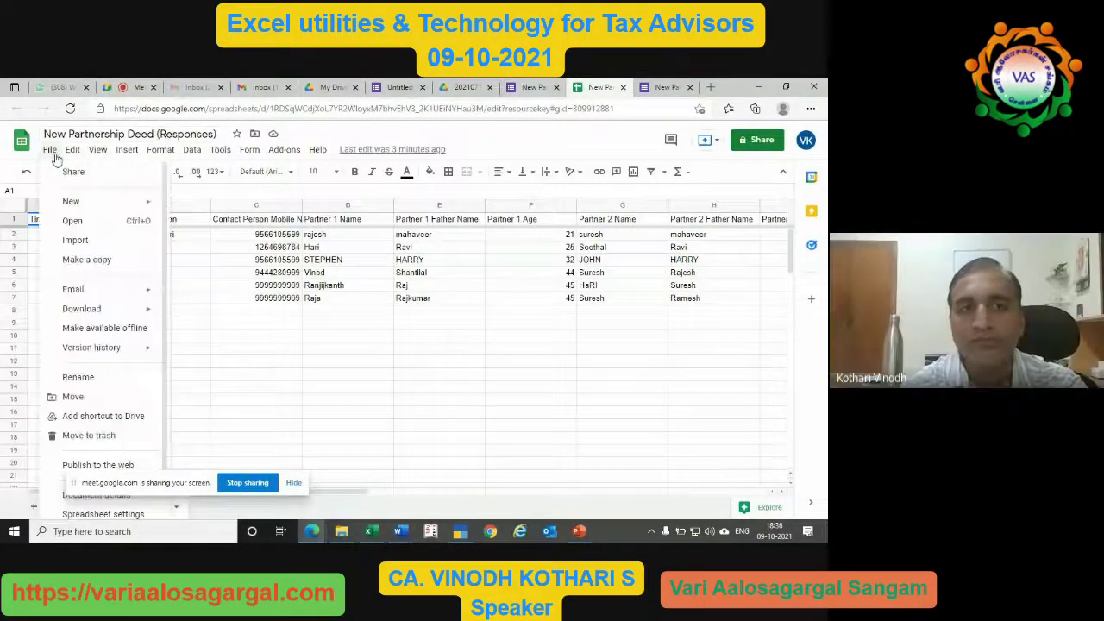
left_click(93, 466)
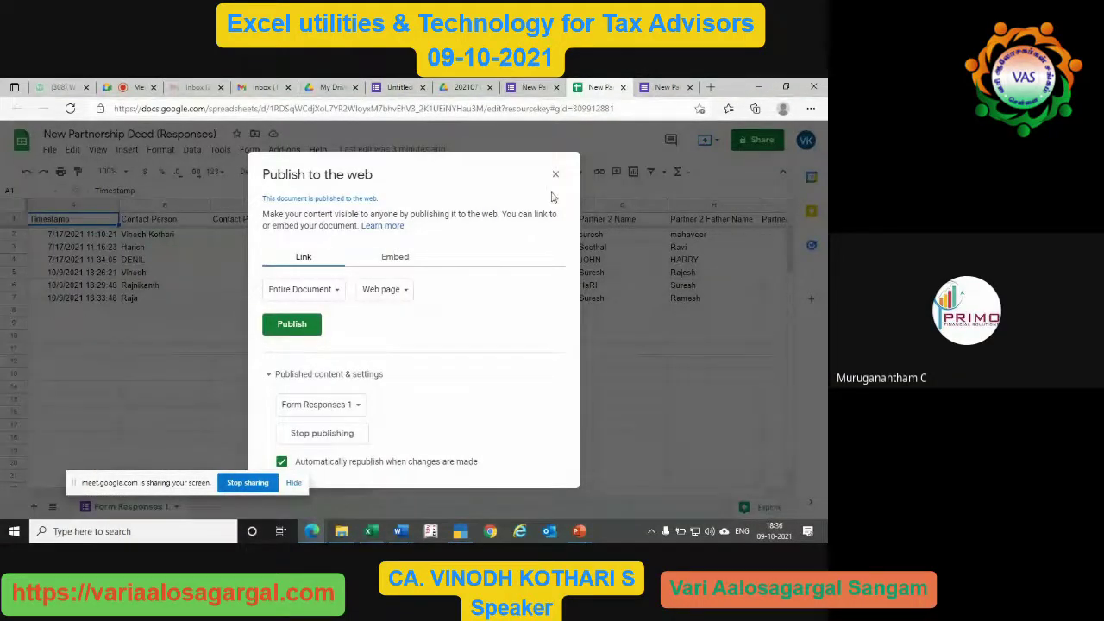
left_click(556, 174)
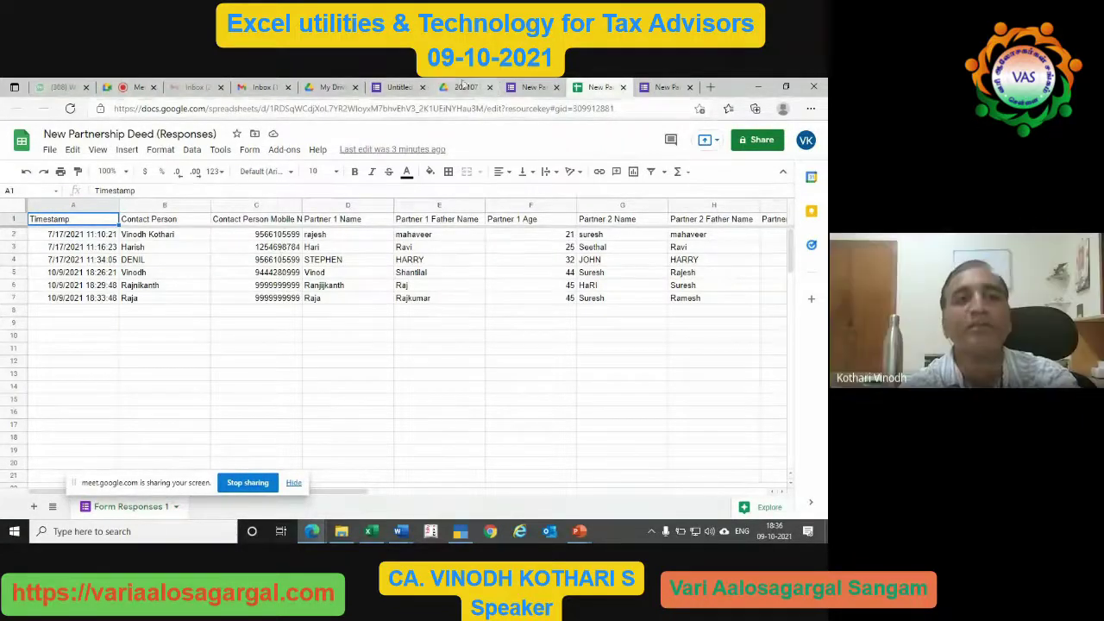
Publish Form Responses 1 as comma-separated values (.csv), select its link, and start a new Excel workbook
left_click(50, 151)
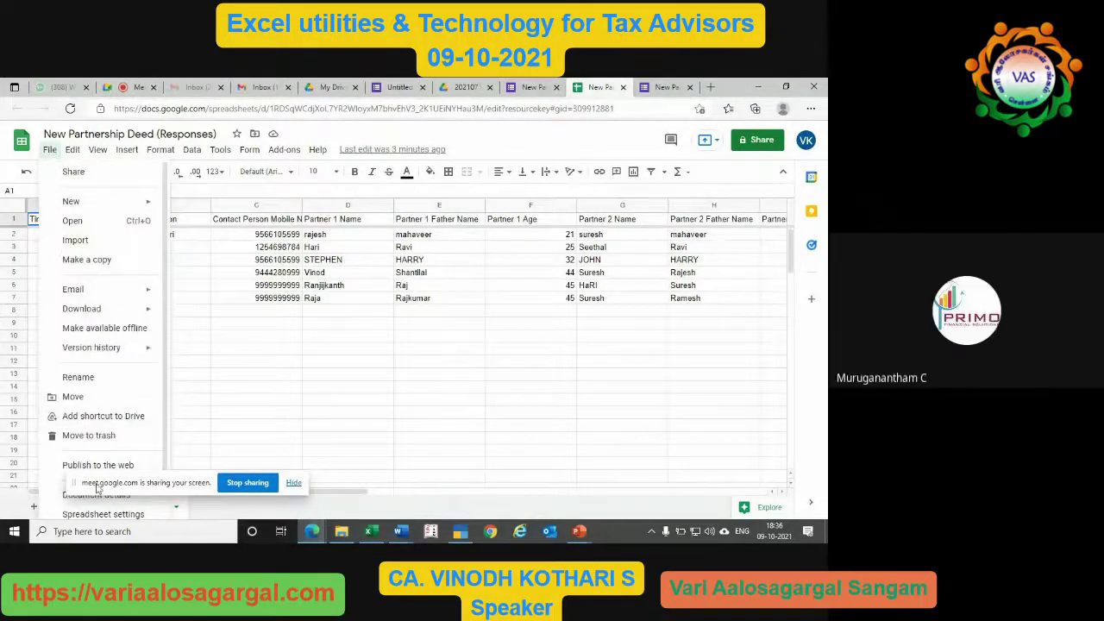
left_click(99, 467)
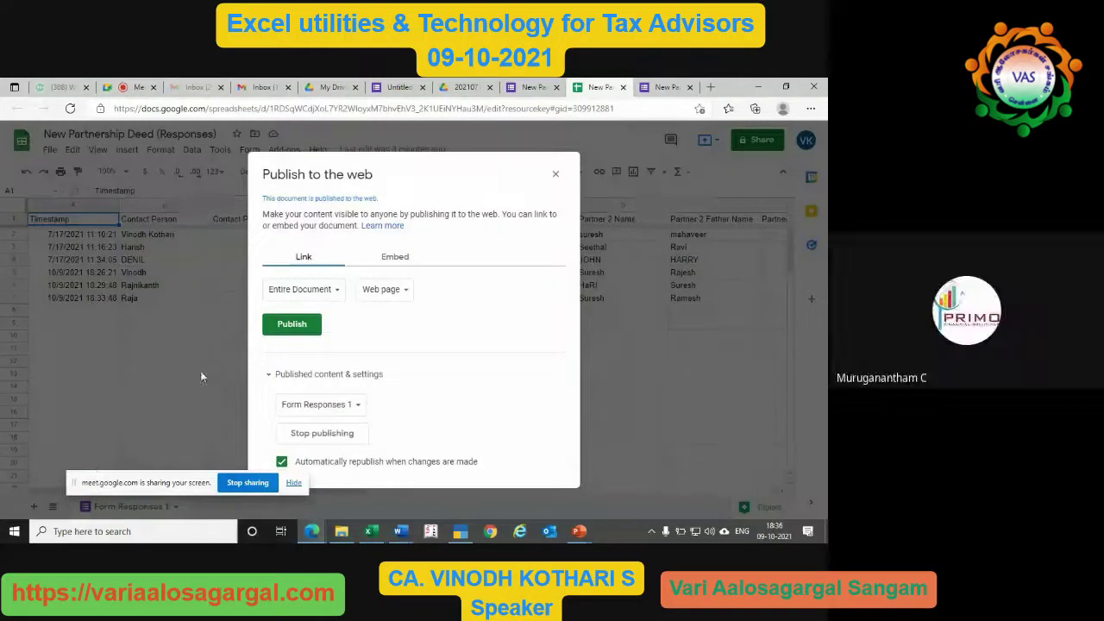
left_click(303, 291)
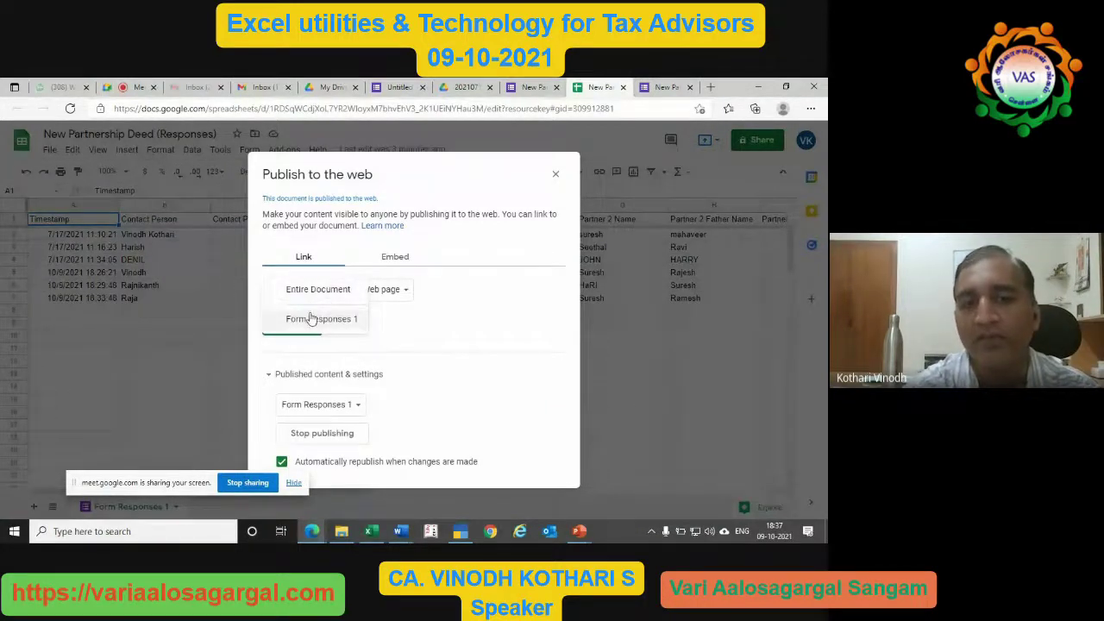
left_click(310, 318)
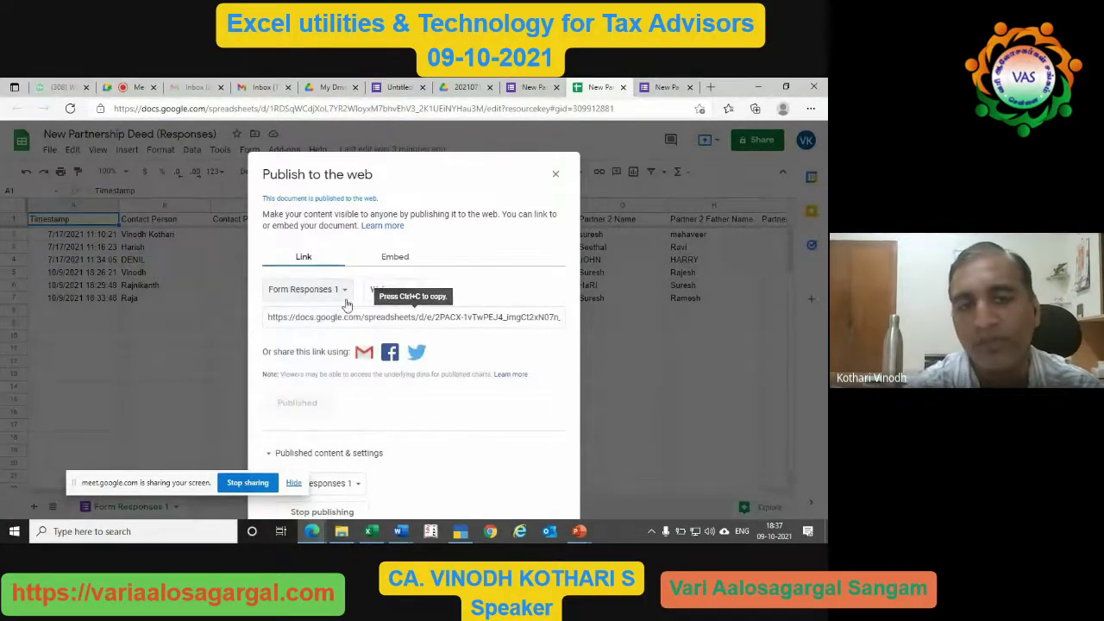
left_click(389, 291)
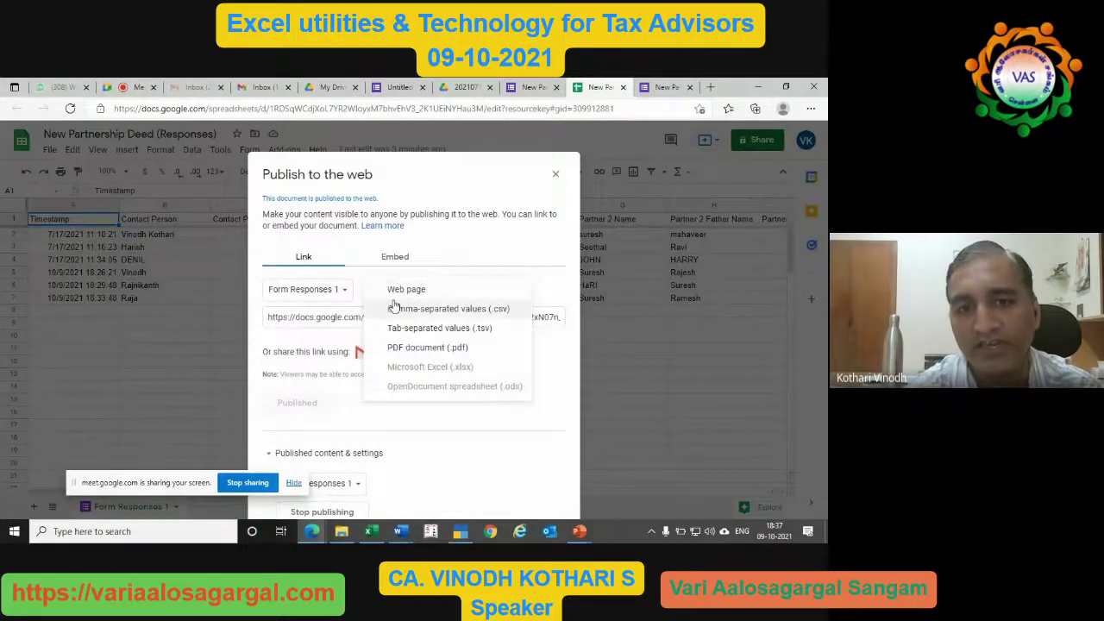
left_click(396, 308)
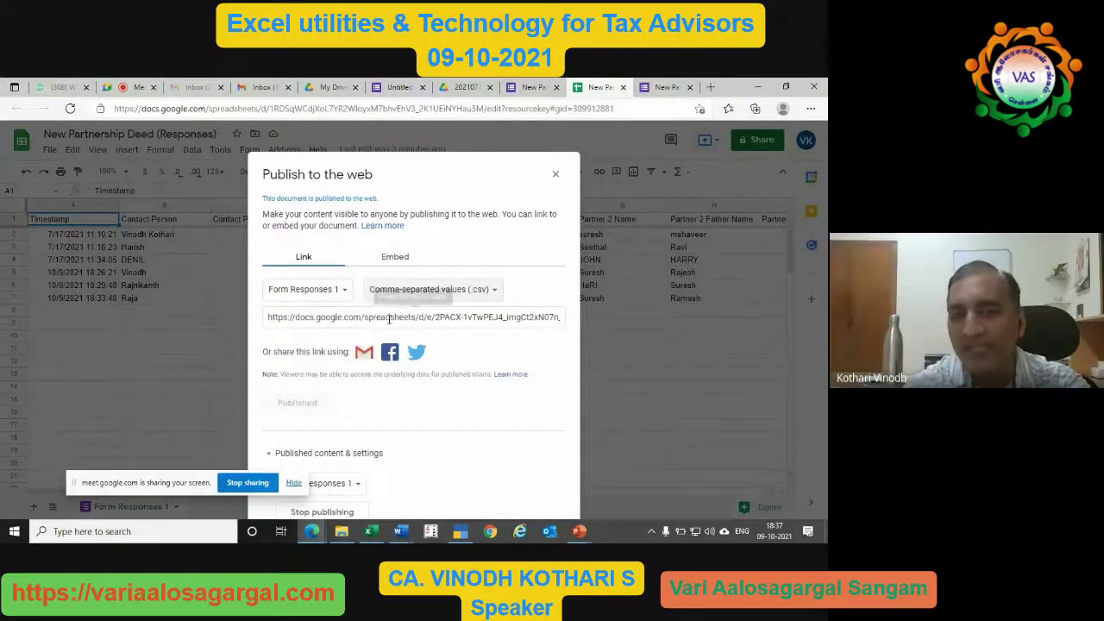
left_click(389, 317)
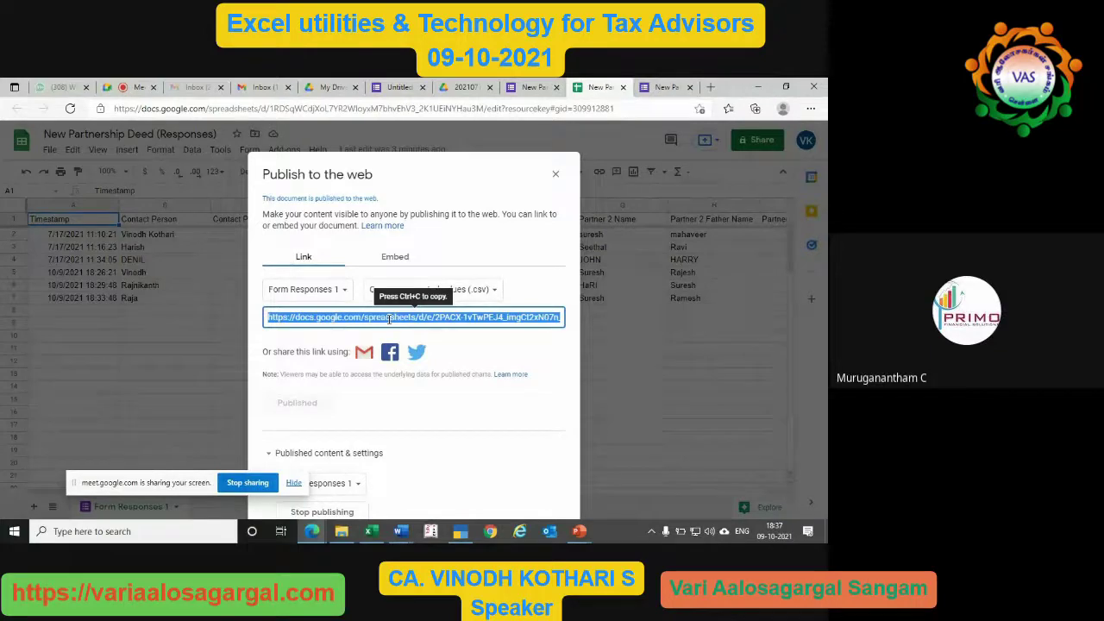
left_click(372, 530)
key("ctrl+n")
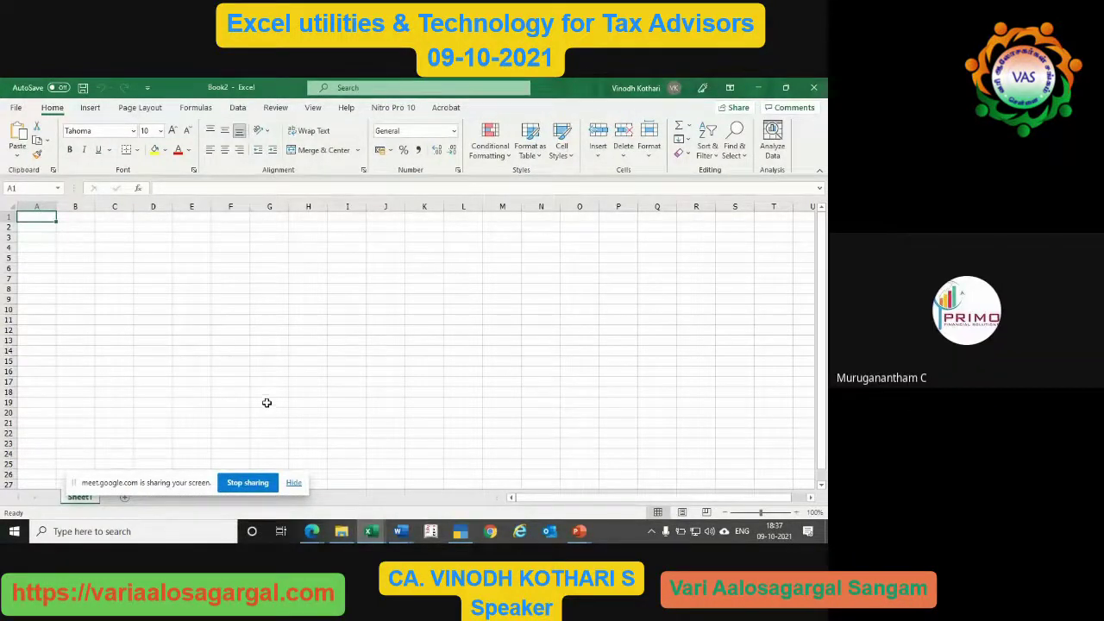
Import the pasted CSV link through Data > From Web and load the six response rows into Book2
left_click(239, 109)
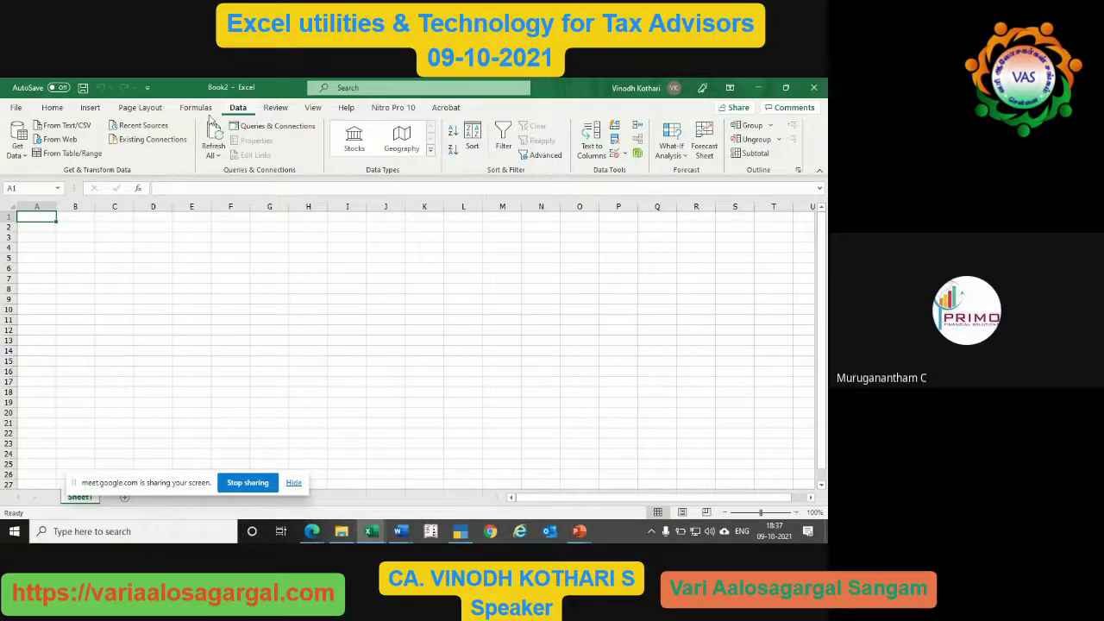
left_click(64, 141)
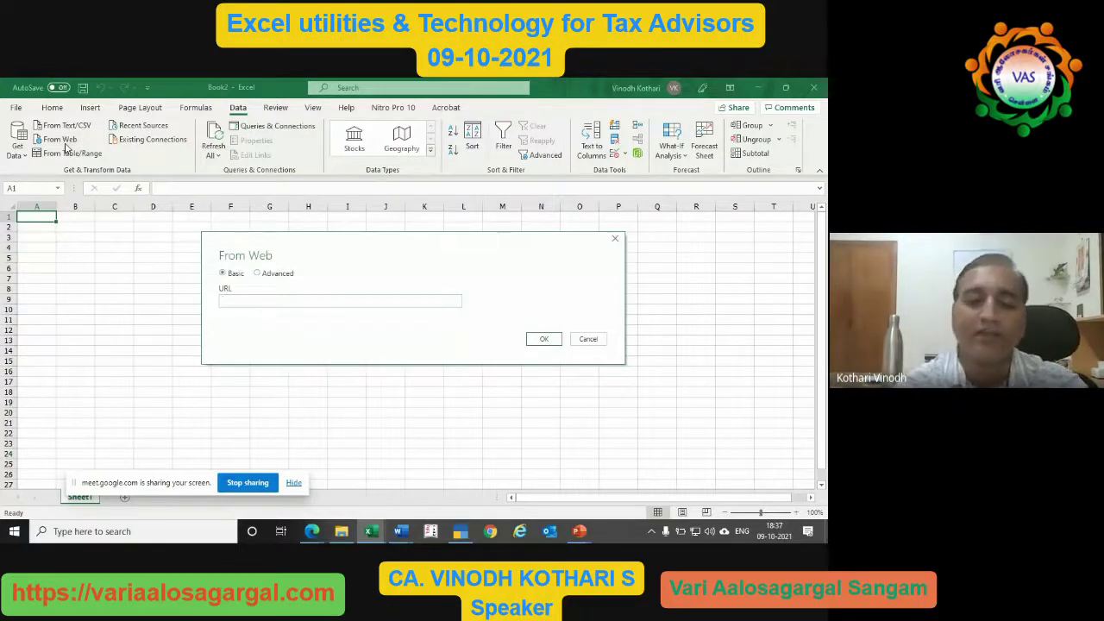
key("ctrl+v")
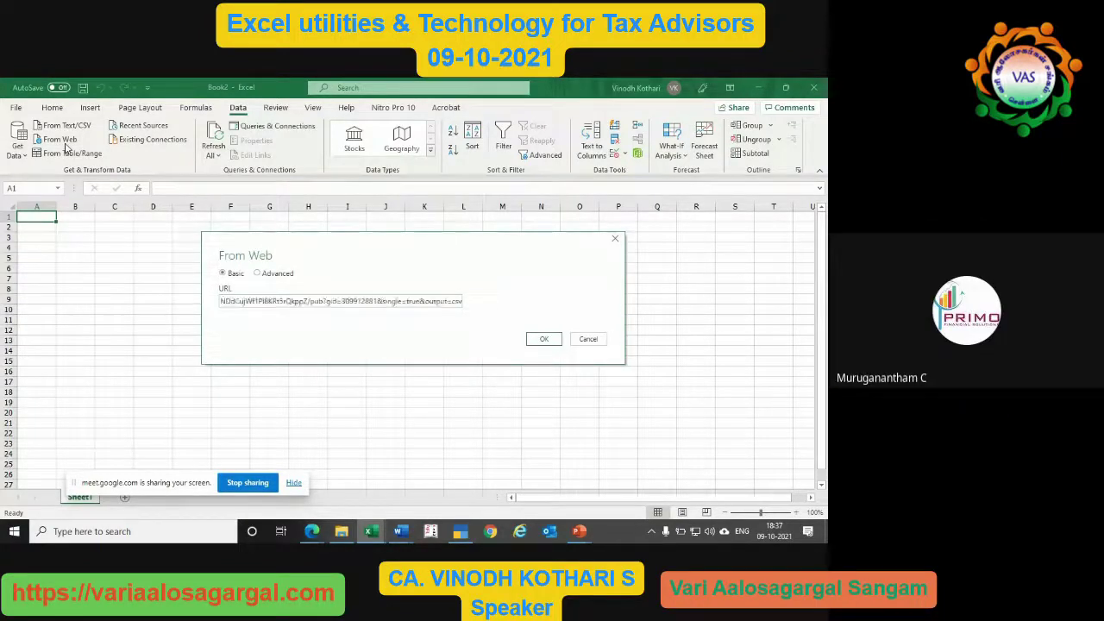
left_click(541, 338)
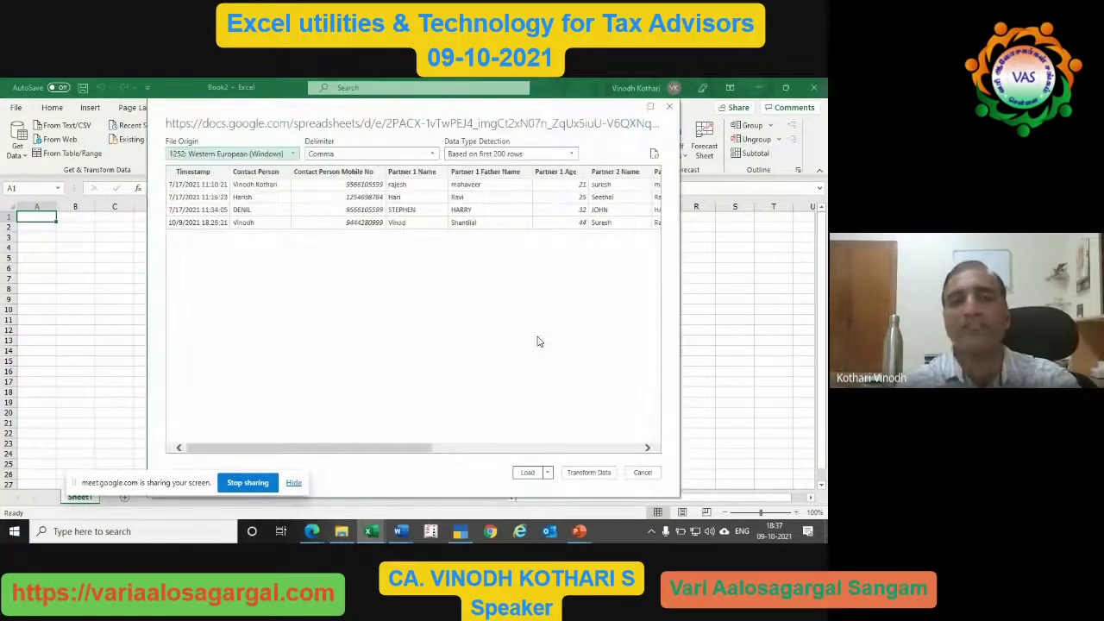
left_click(526, 472)
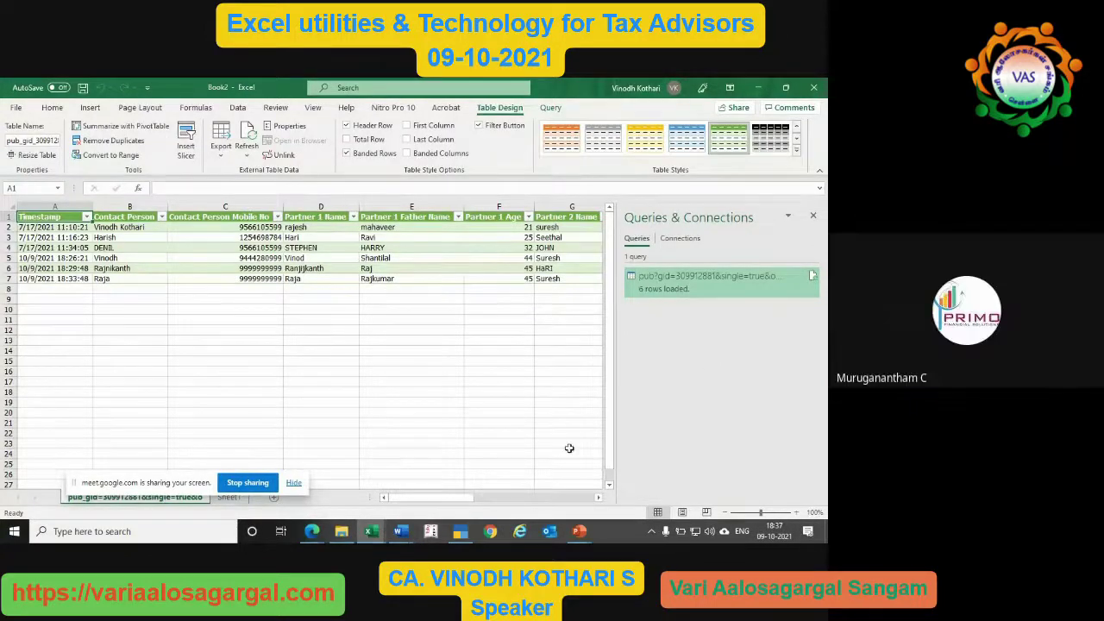
Check the query's refresh options, drag the sharing notice aside, and open the empty Sheet1
mouse_move(577, 530)
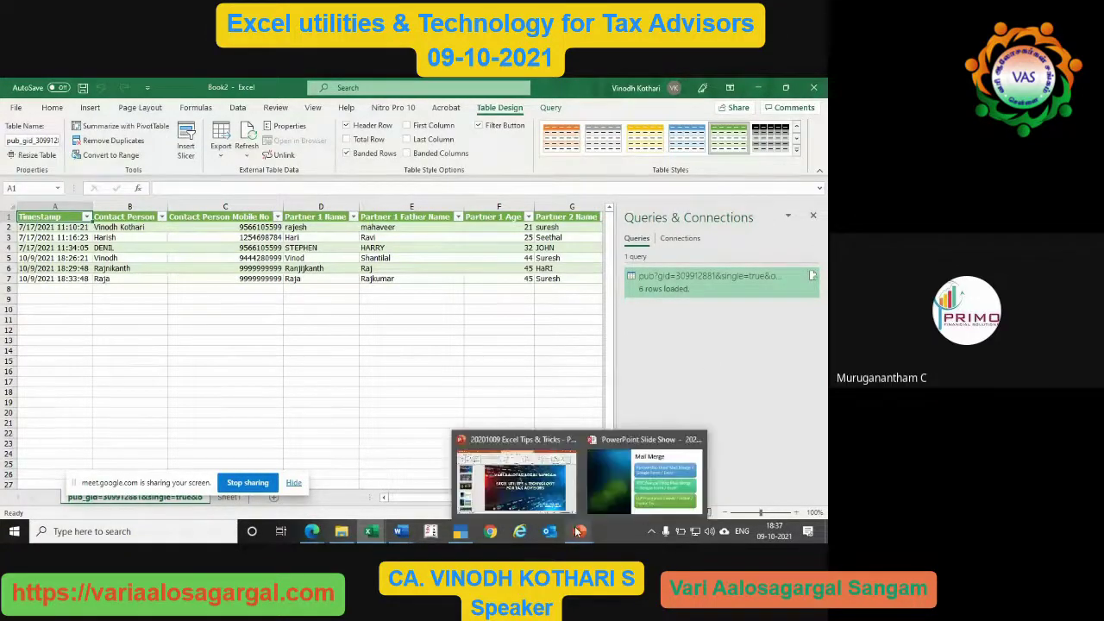
mouse_move(311, 531)
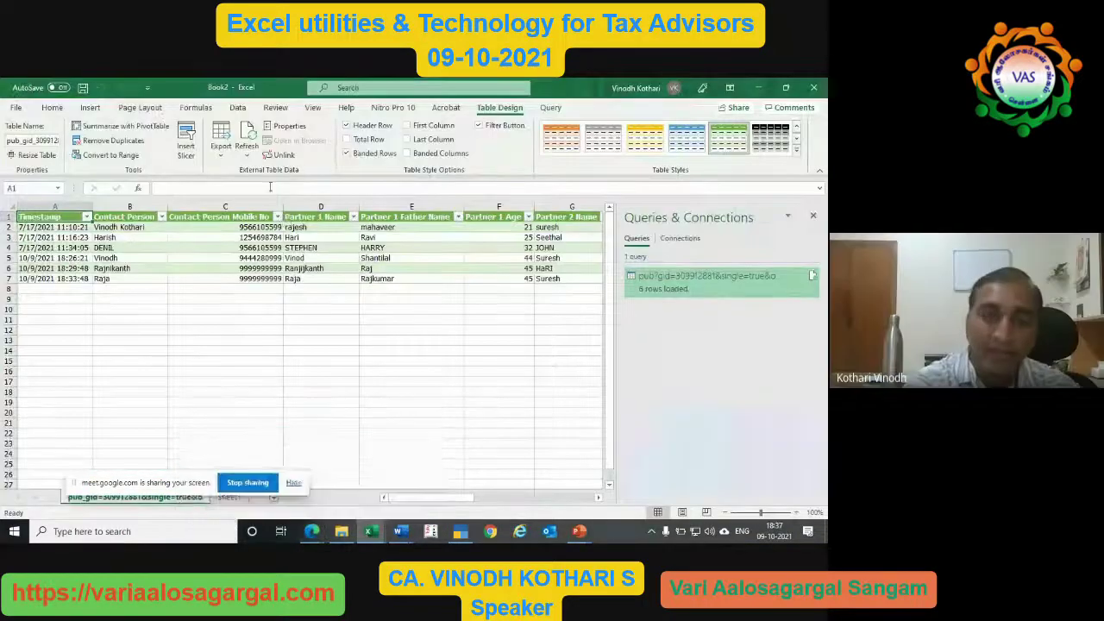
left_click(238, 108)
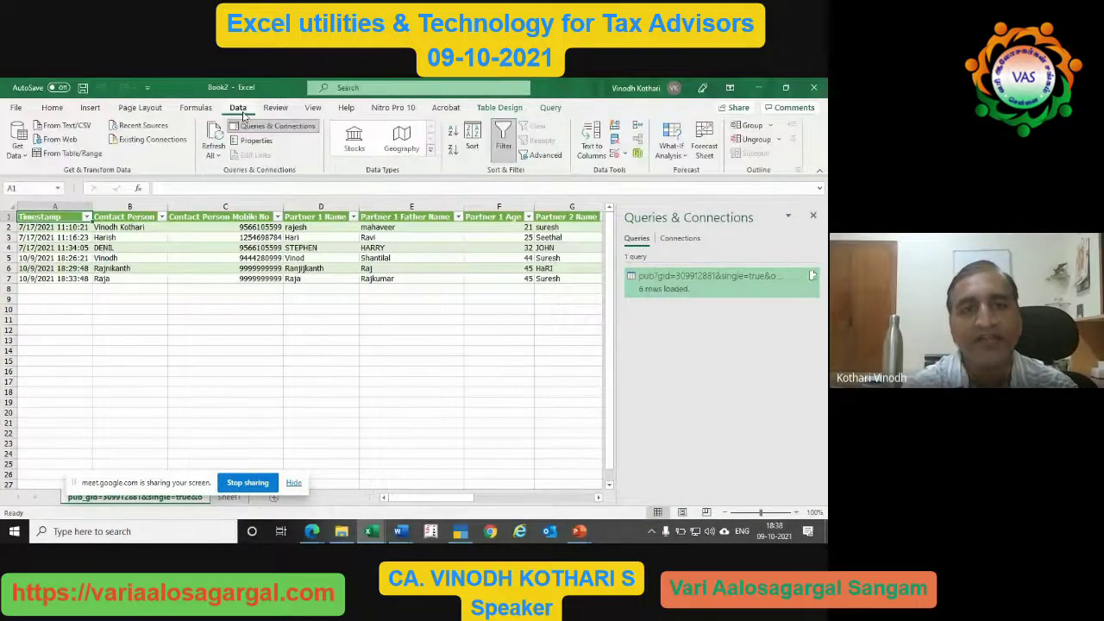
left_click(210, 155)
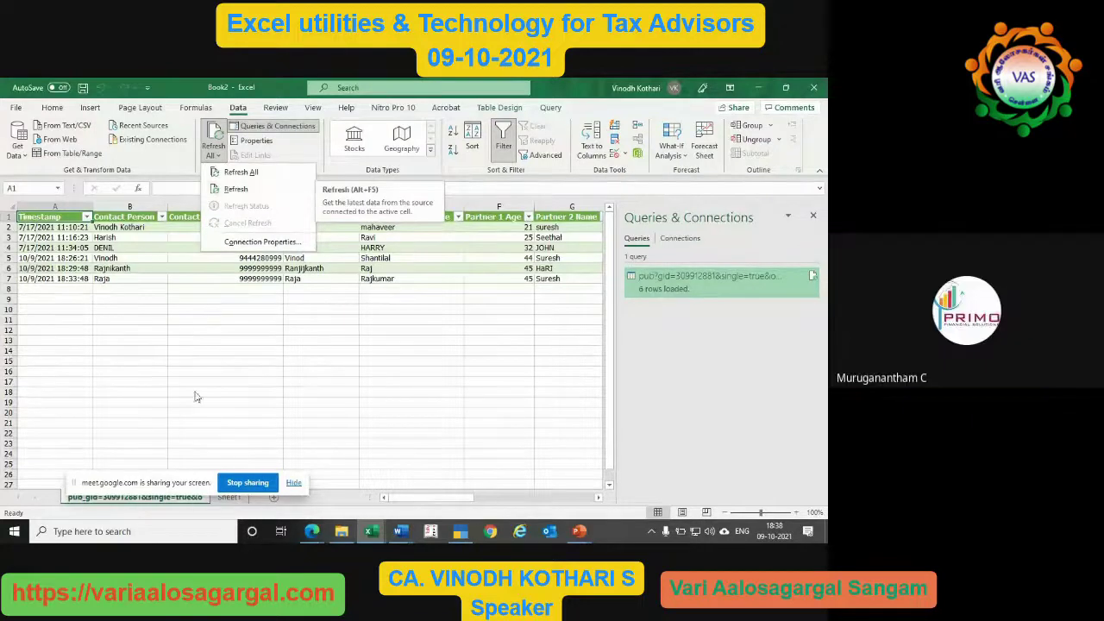
left_click(222, 376)
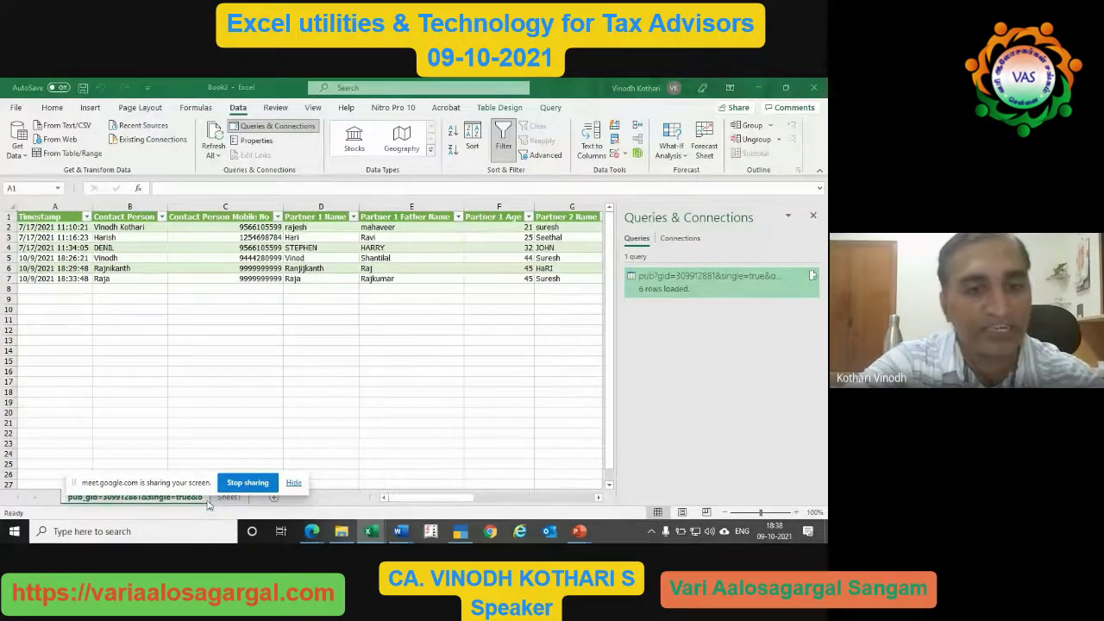
left_click_drag(196, 488, 411, 381)
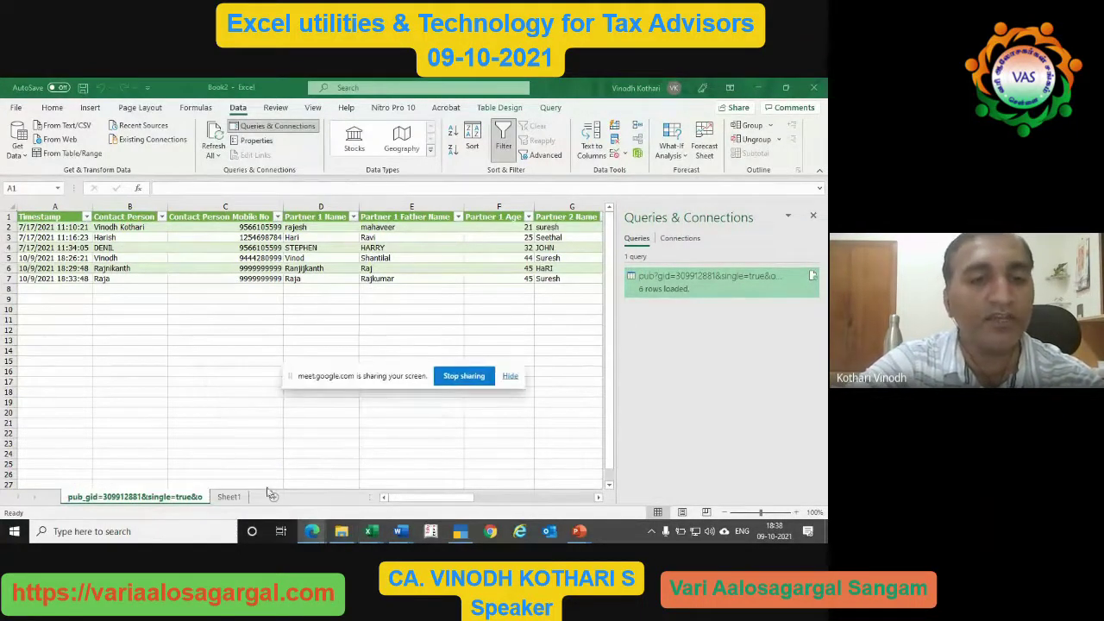
left_click(229, 496)
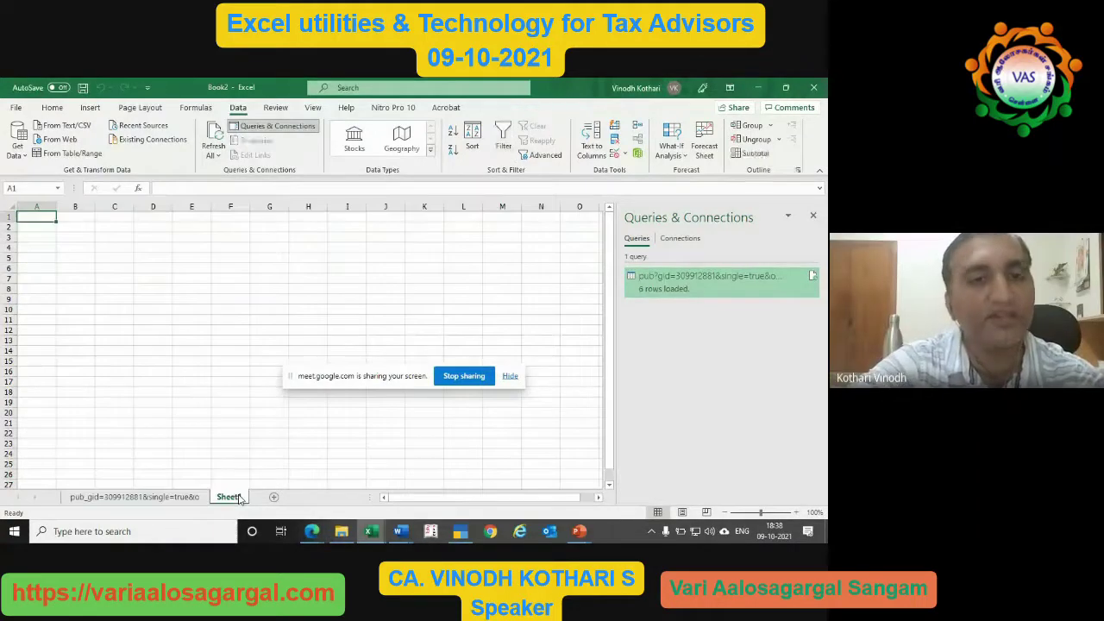
left_click(59, 138)
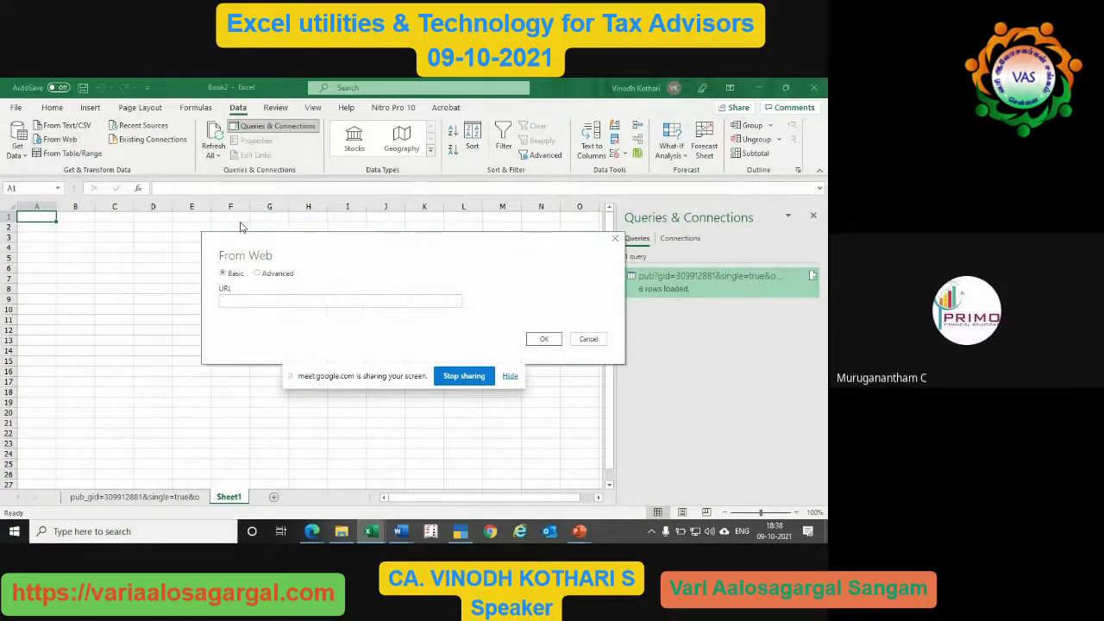
left_click(592, 342)
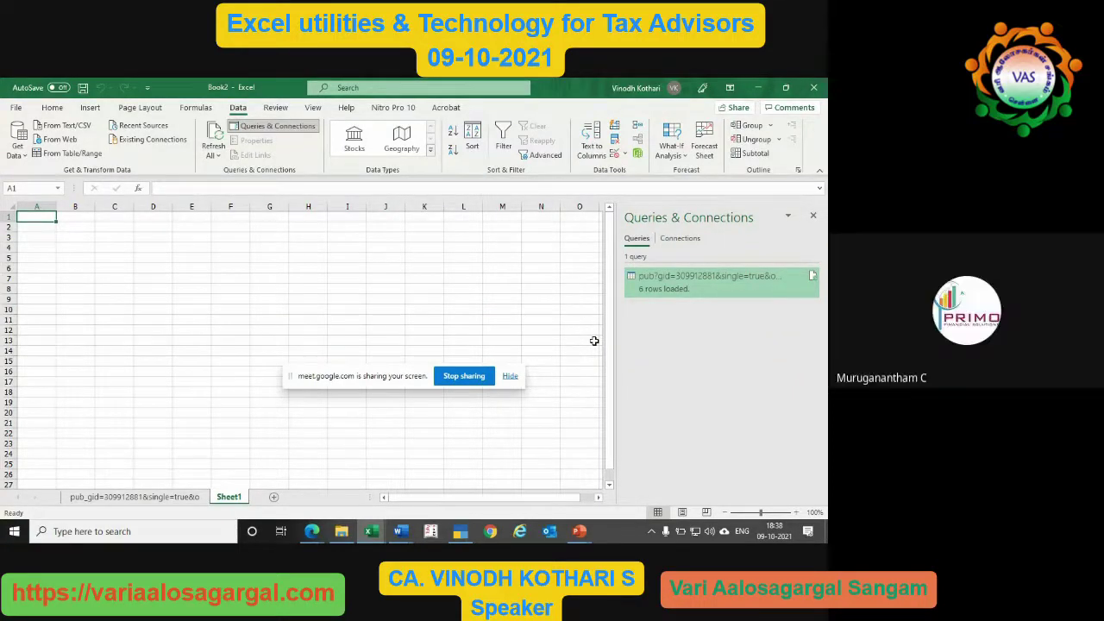
left_click(312, 531)
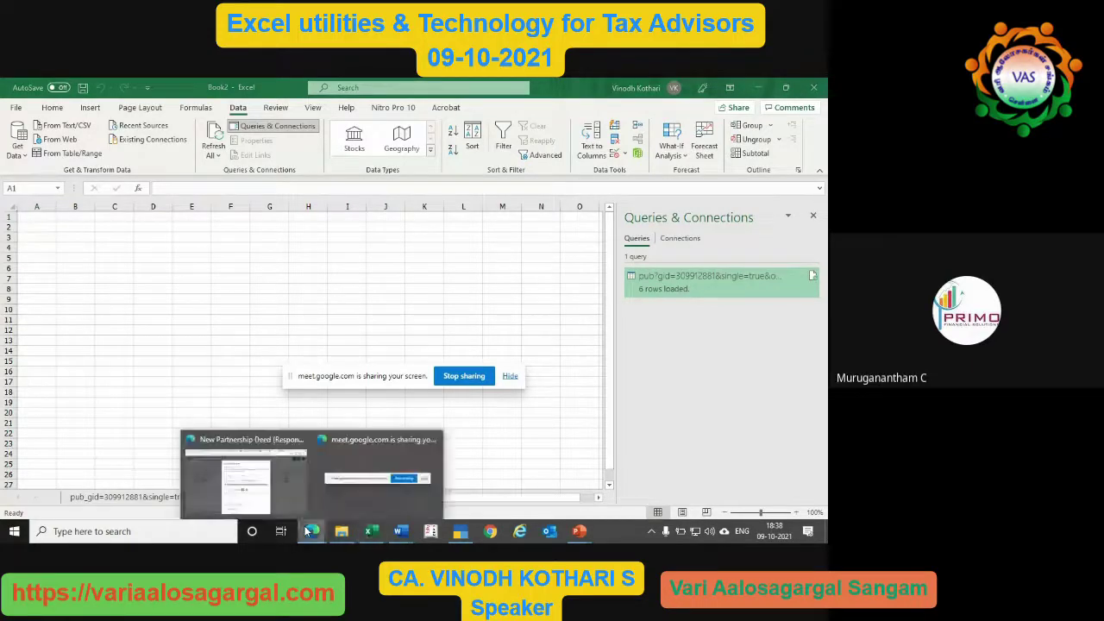
Close the Publish to the web dialog on the responses sheet and switch to the Meet call
left_click(262, 489)
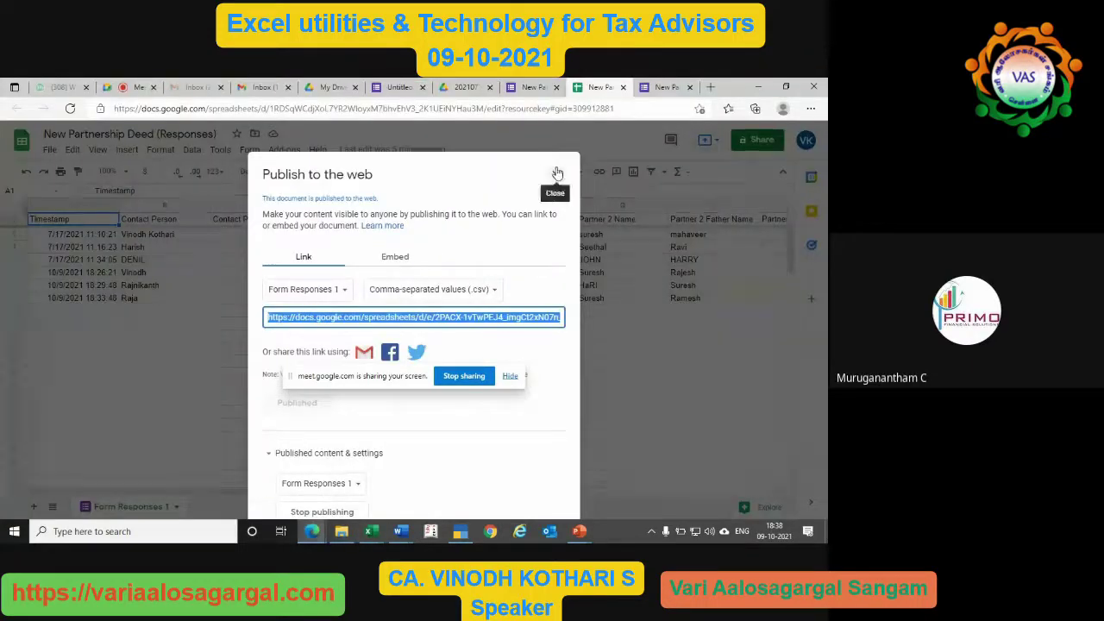
left_click(555, 173)
left_click(134, 89)
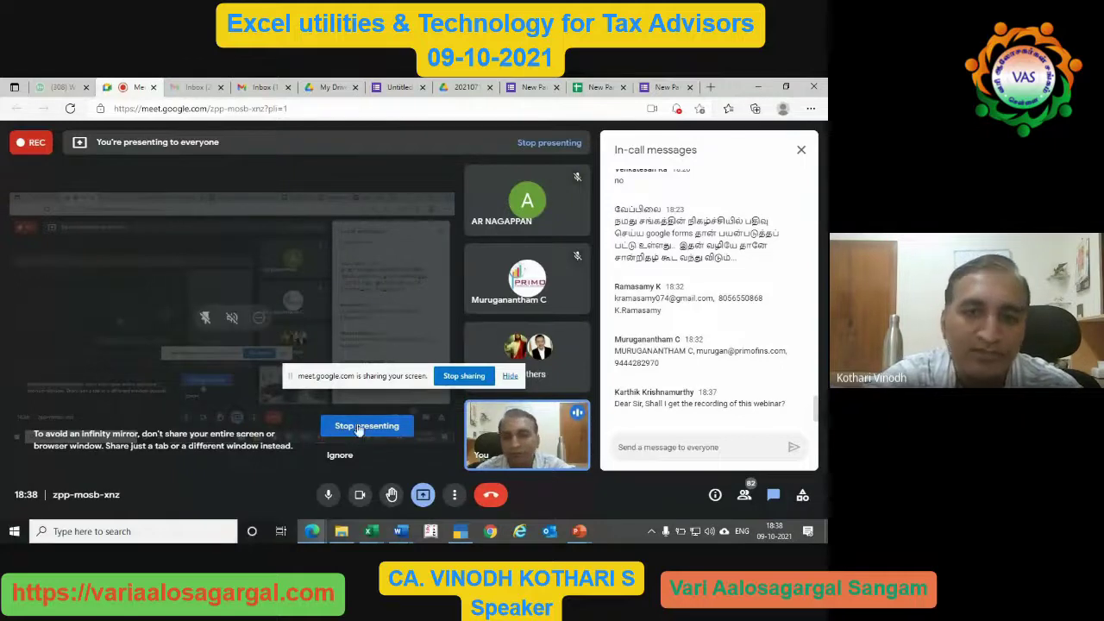
Move the screen-sharing notice aside and bring the PowerPoint slideshow back to the front
left_click(367, 384)
left_click_drag(366, 384, 143, 490)
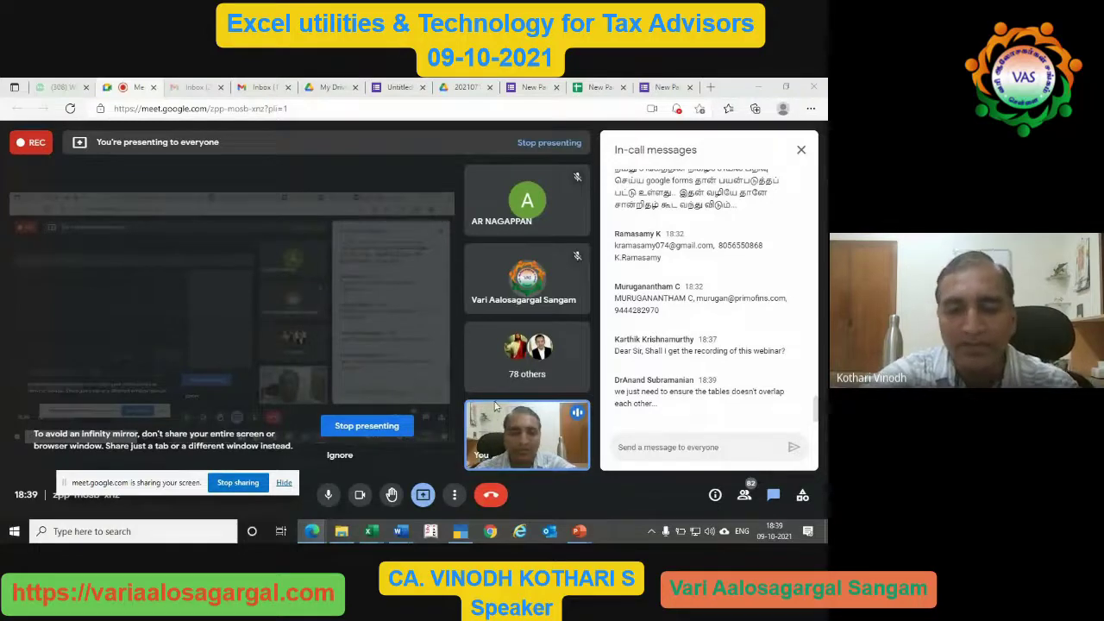
mouse_move(574, 533)
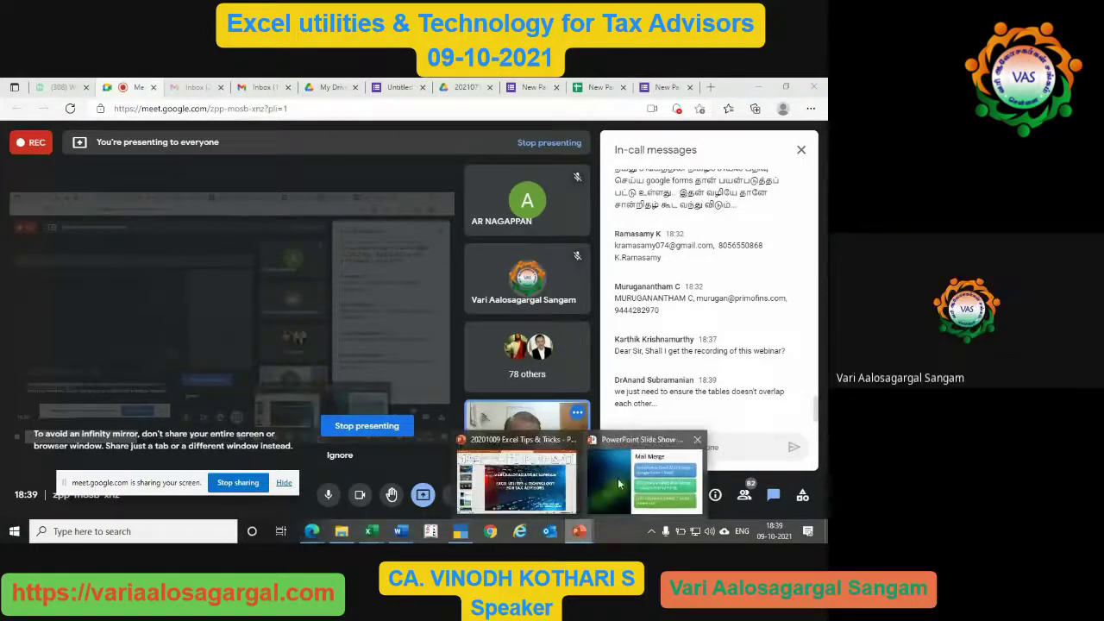
left_click(619, 484)
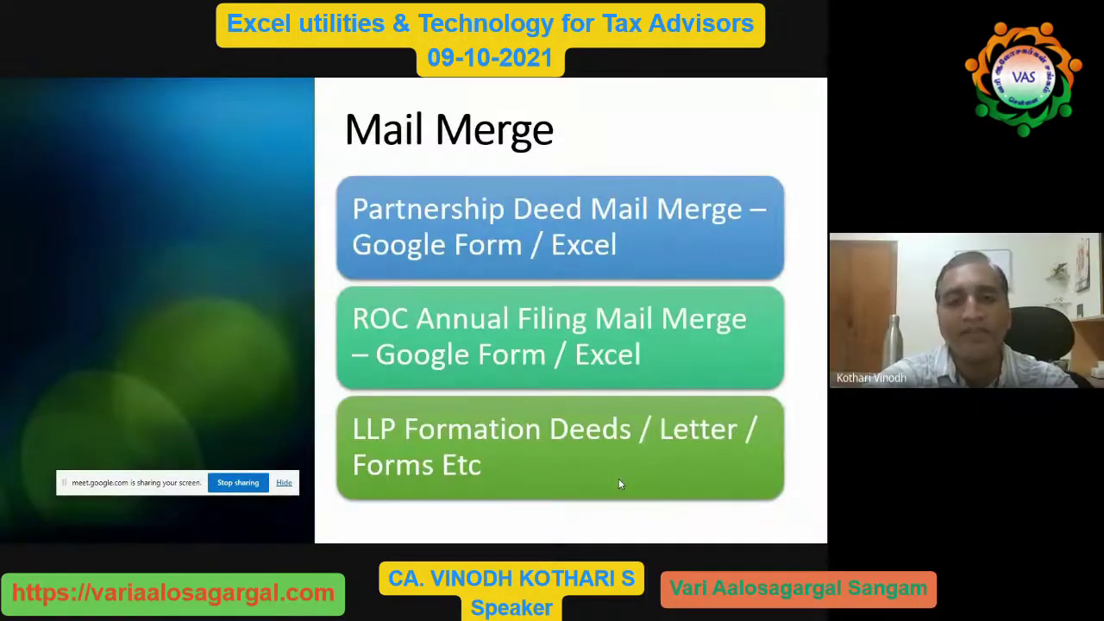
Advance the slideshow from Google Form Ideas through Mail Merge to the LIVE DEMO slide
left_click(618, 484)
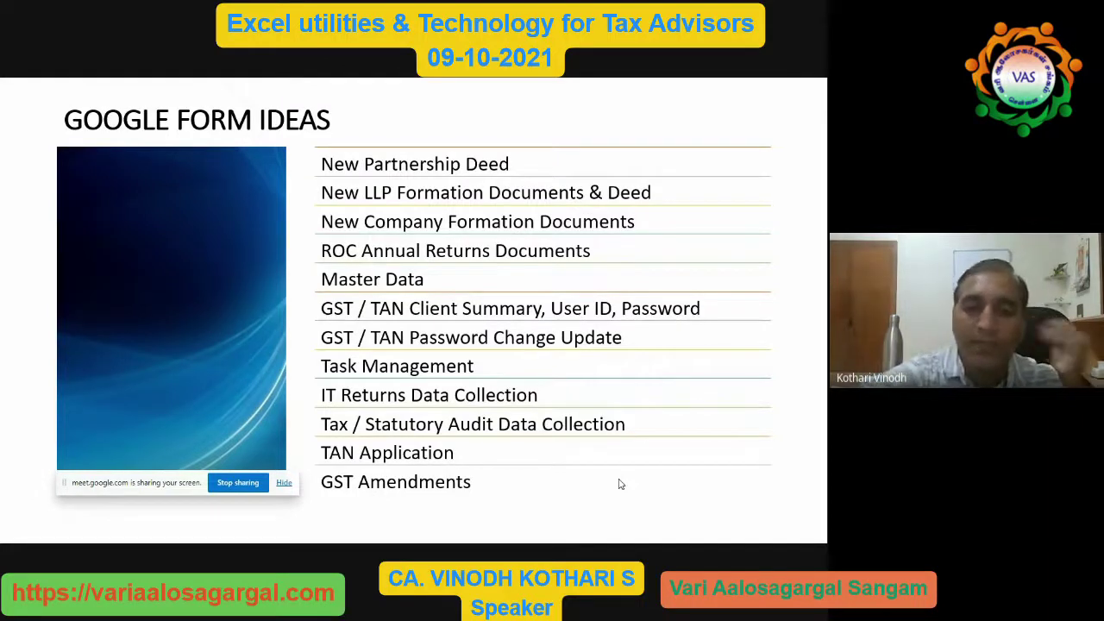
key("Right")
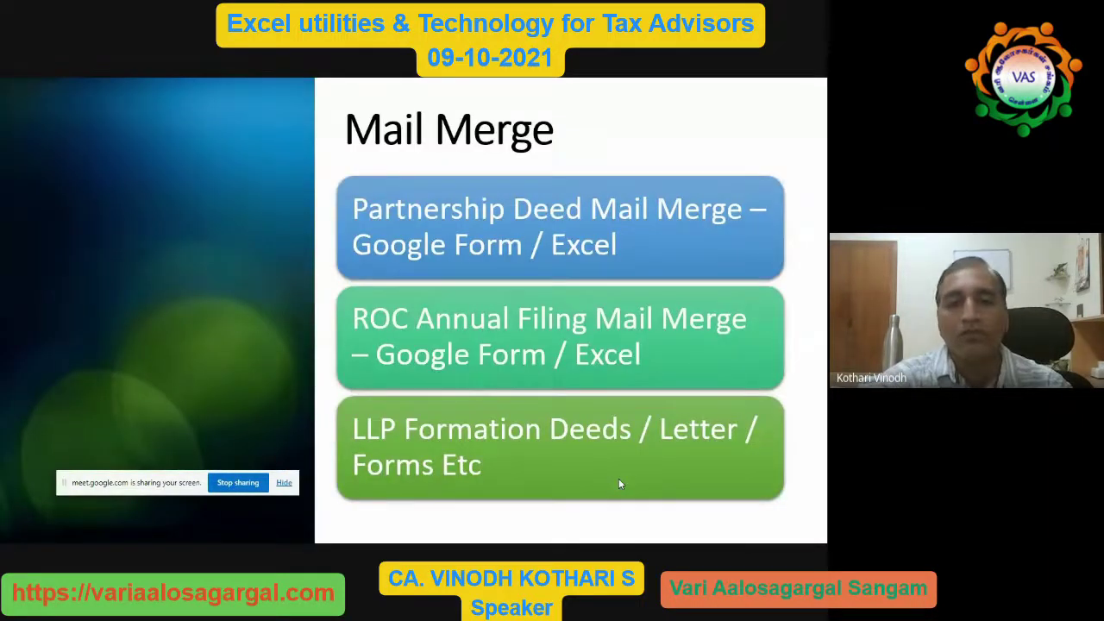
key("Right")
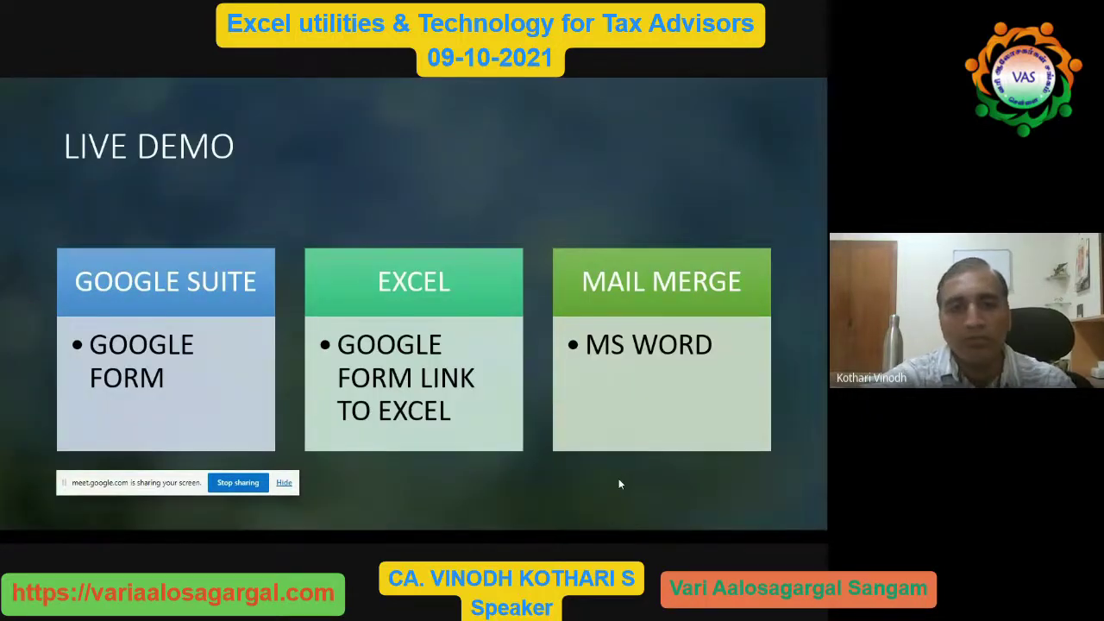
Advance past the Tally ODBC > EXCEL slide and switch to the New Partnership Deed responses sheet
key("Right")
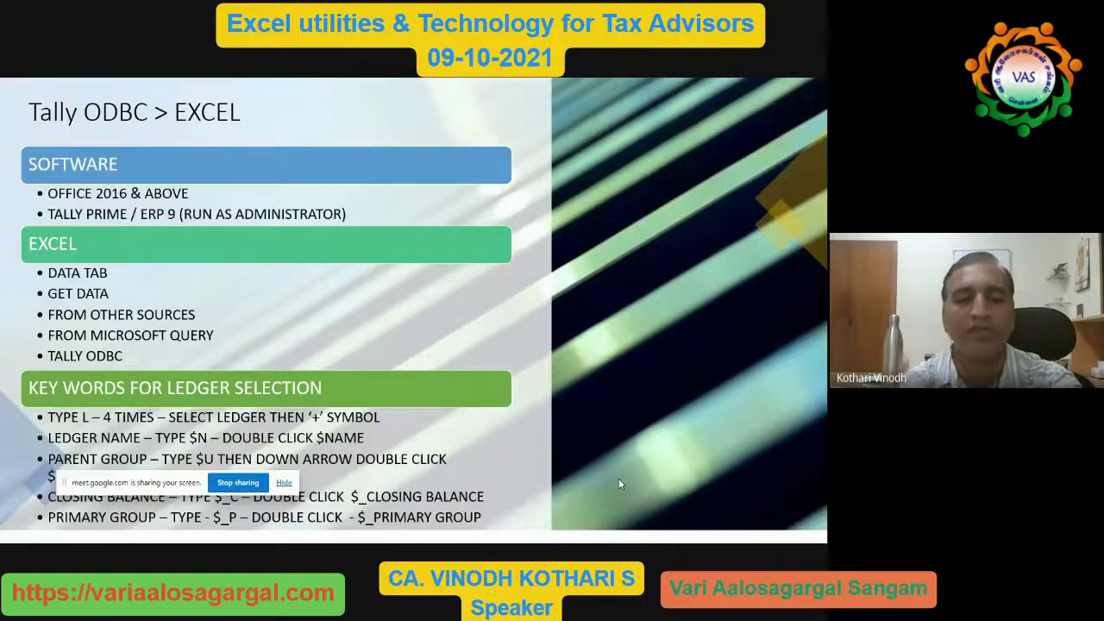
key("alt+Tab")
key("alt+Tab")
key("alt+Tab")
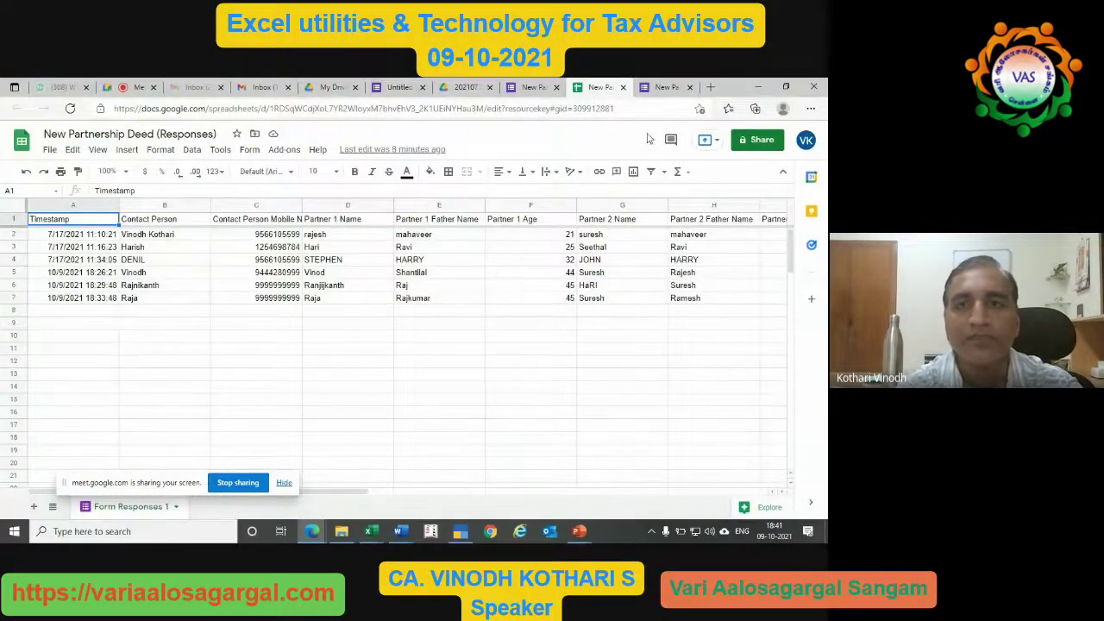
Close the responses sheet, confirmation, Drive, Untitled form, extra Gmail and WhatsApp tabs, then return to Meet
left_click(623, 89)
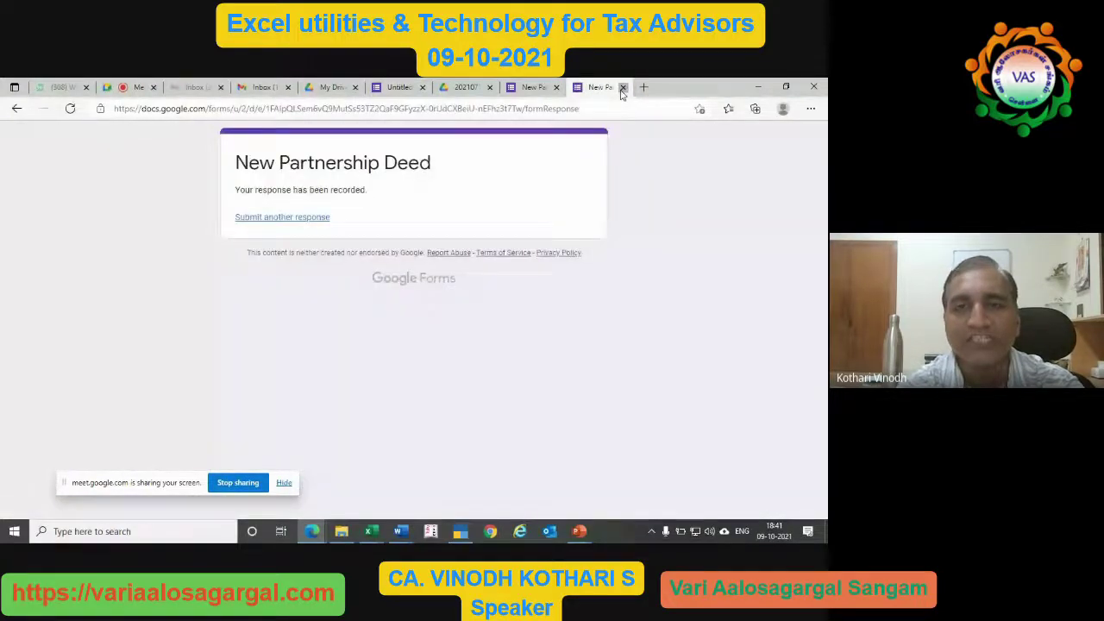
left_click(622, 89)
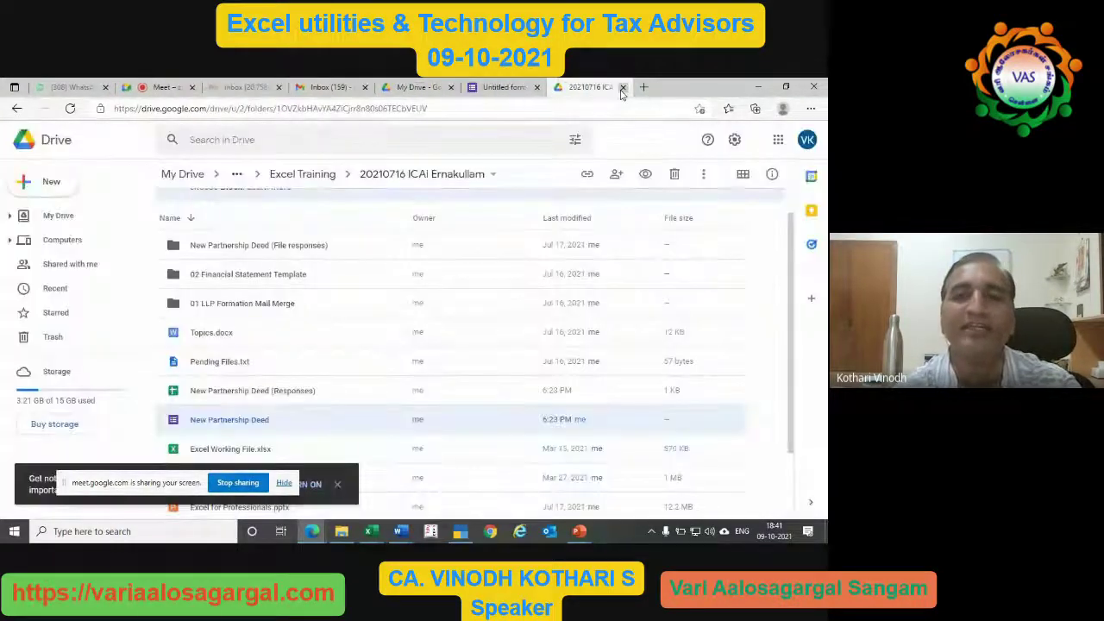
left_click(623, 87)
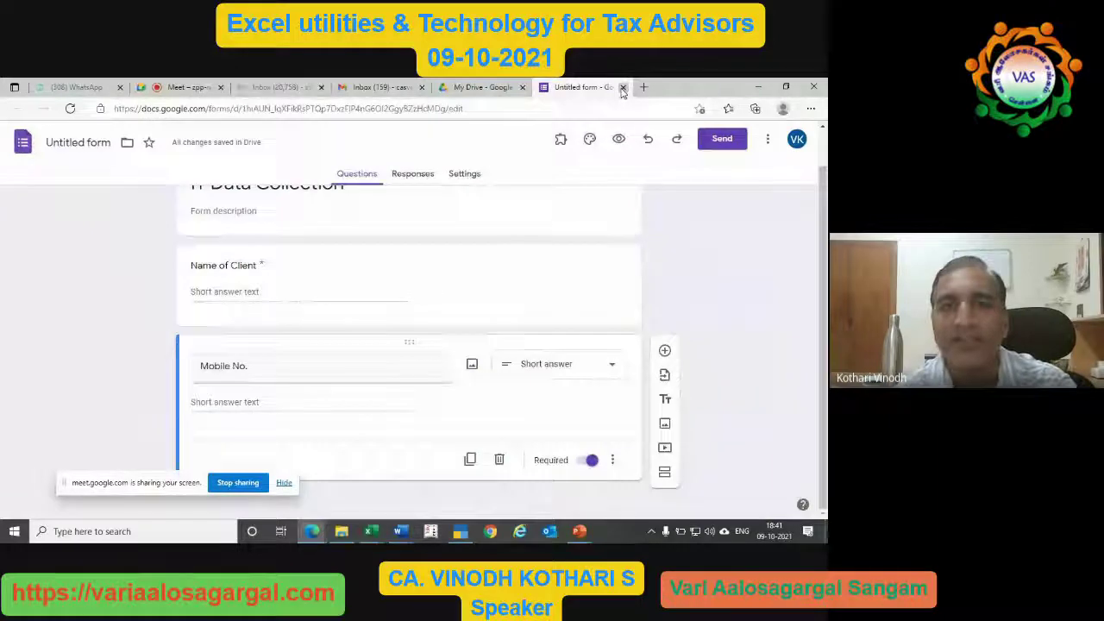
left_click(622, 87)
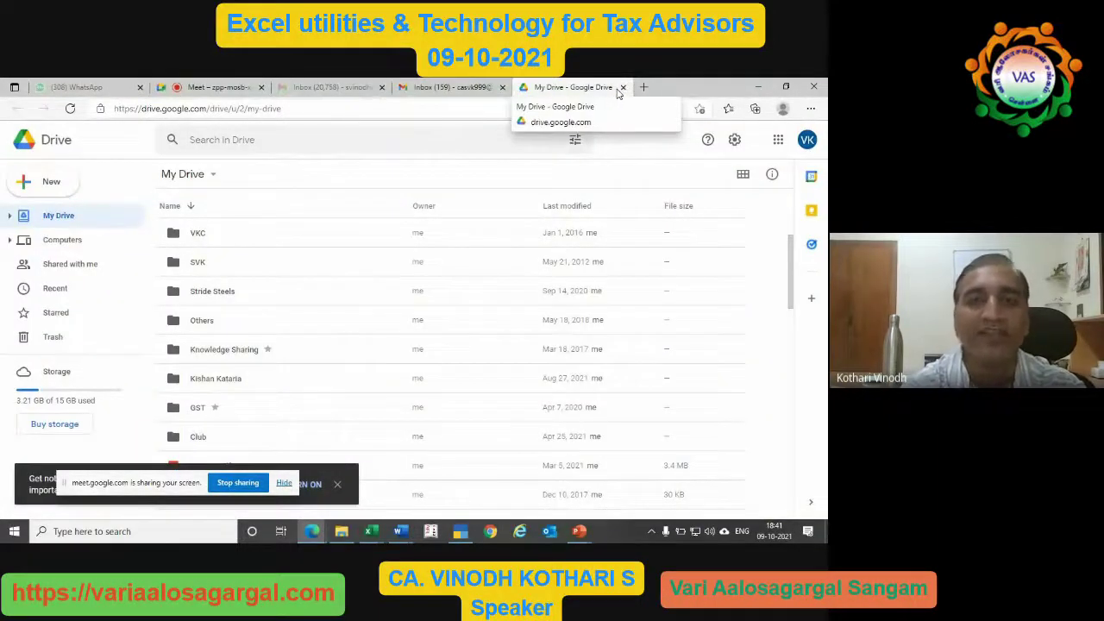
left_click(622, 87)
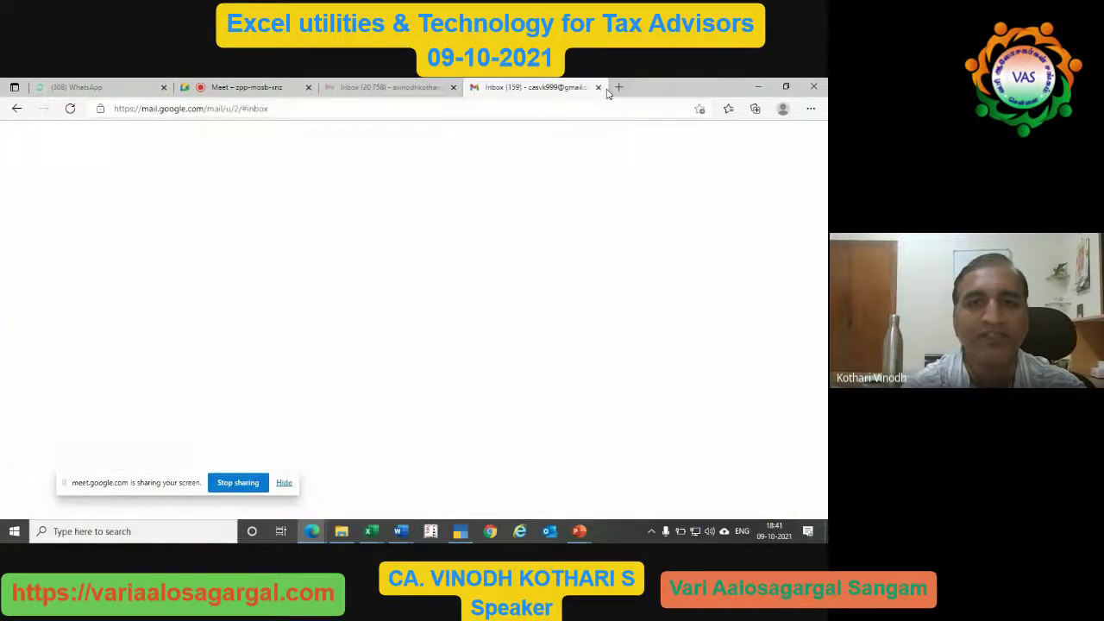
left_click(600, 87)
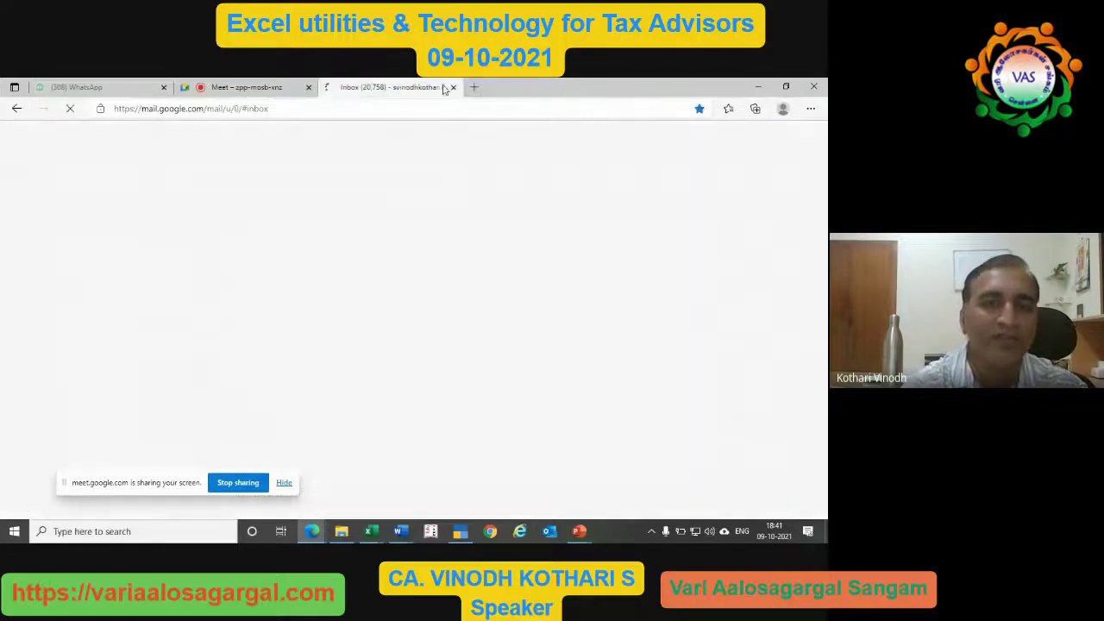
left_click(164, 87)
left_click(126, 91)
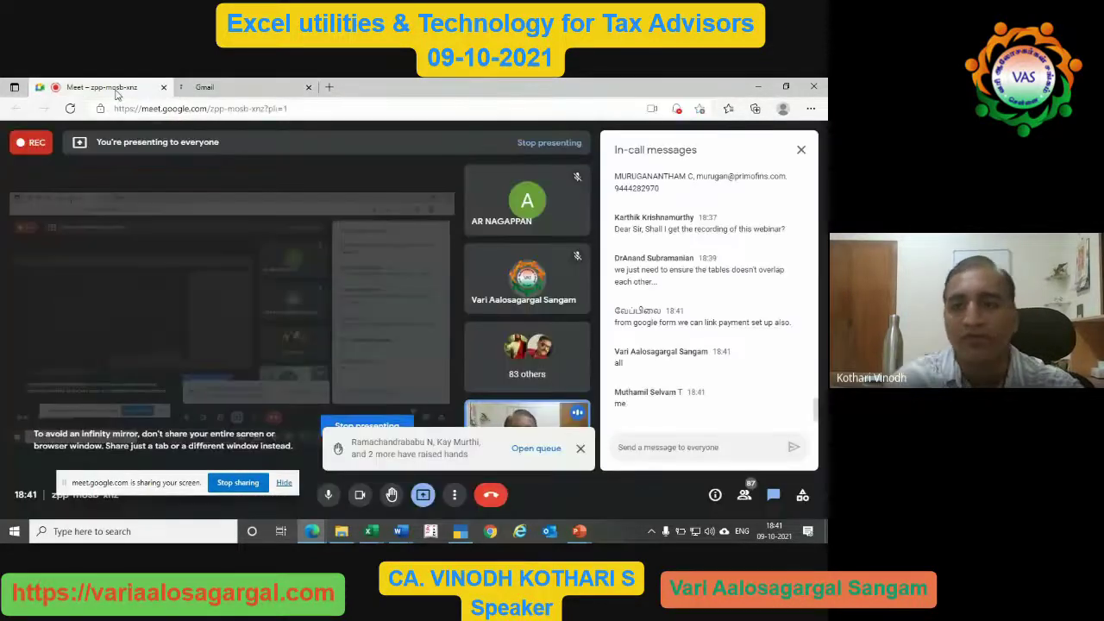
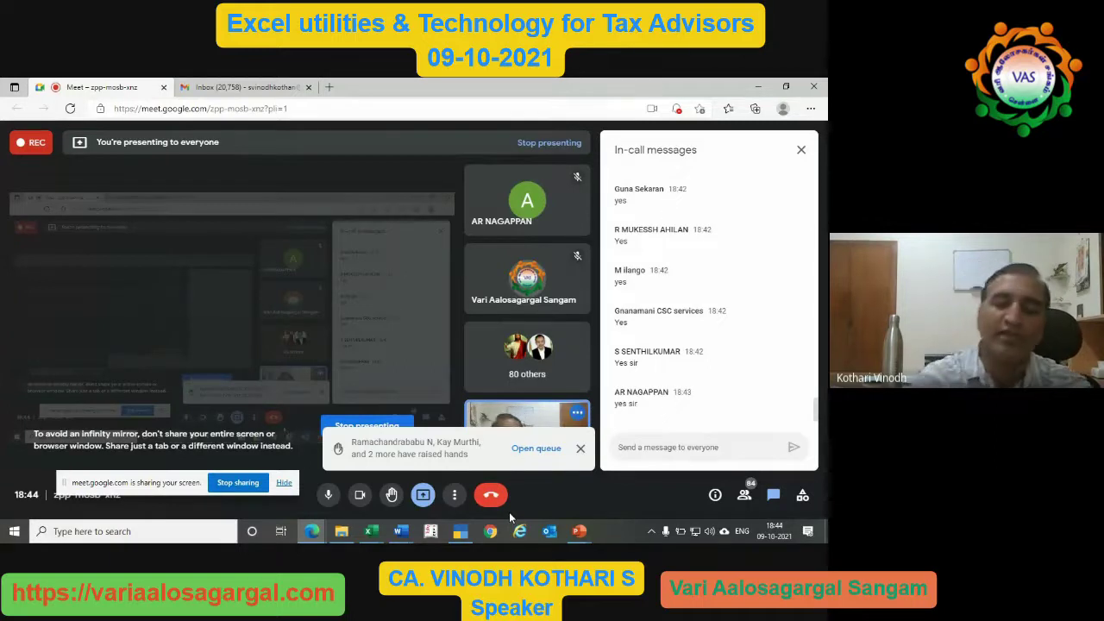
Bring up the running slideshow on its Tally ODBC > EXCEL steps slide
left_click(464, 531)
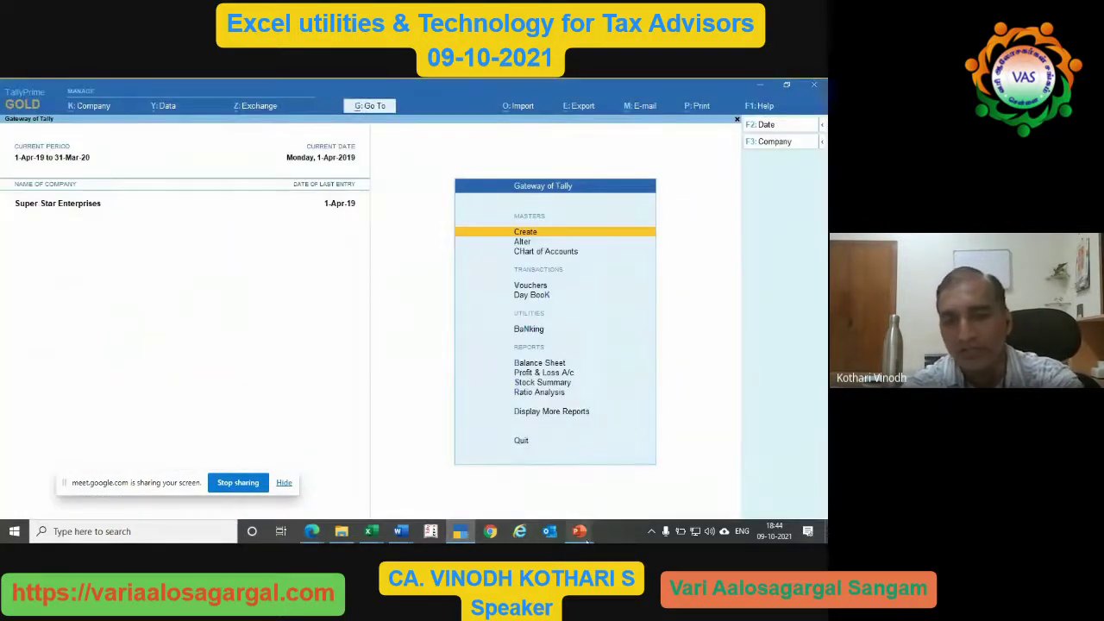
left_click(579, 530)
left_click(620, 485)
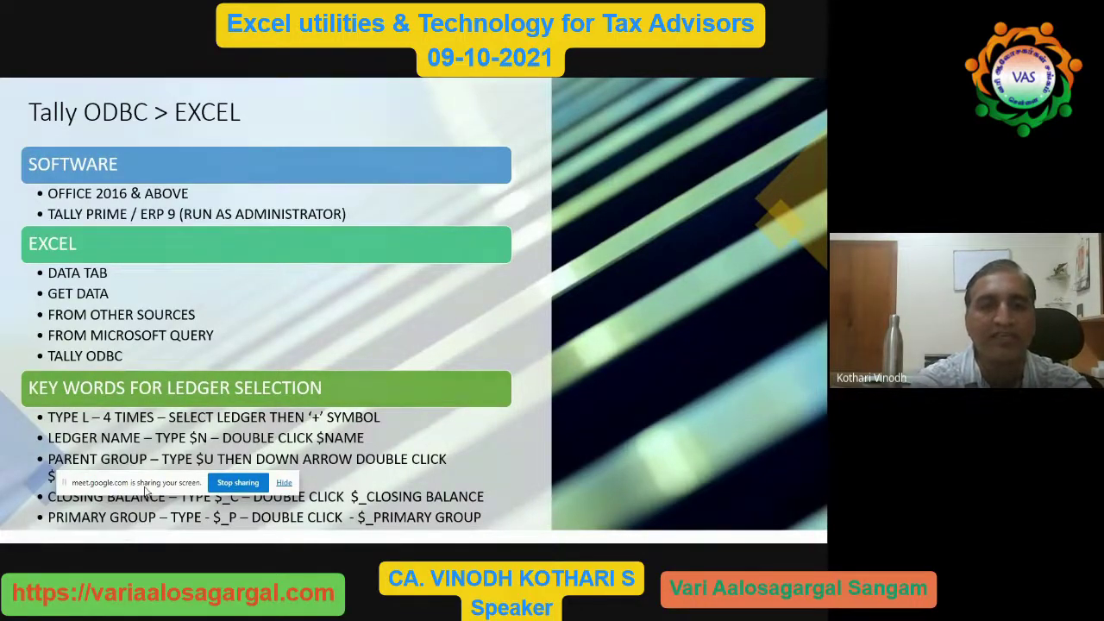
Move the Meet sharing bar off the slide, return to TallyPrime and begin quitting it
left_click_drag(147, 489, 645, 500)
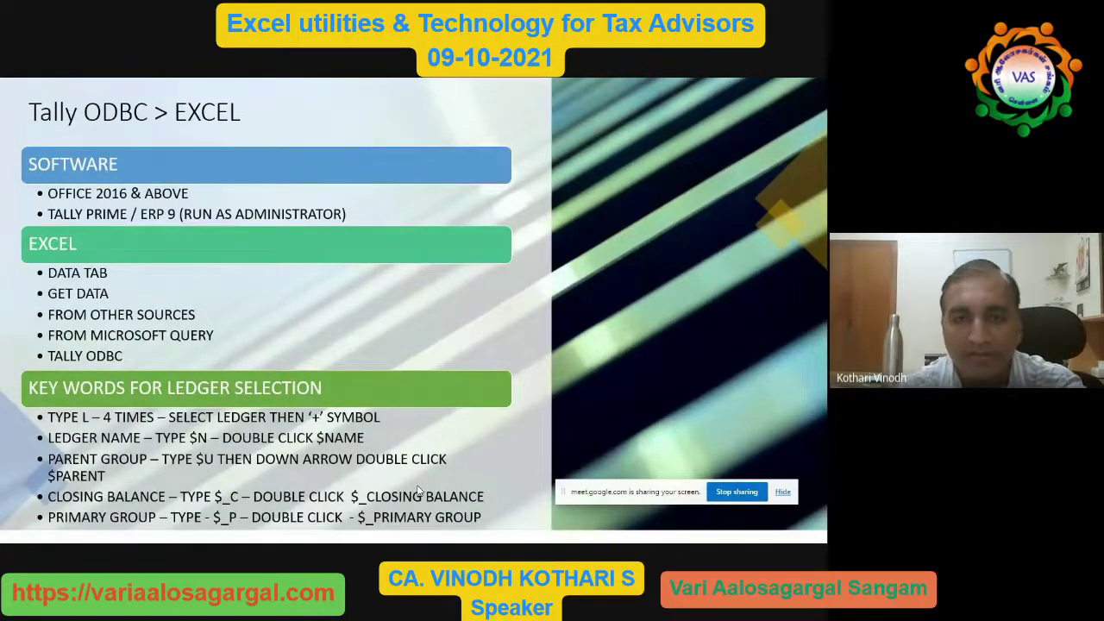
key("alt+Tab")
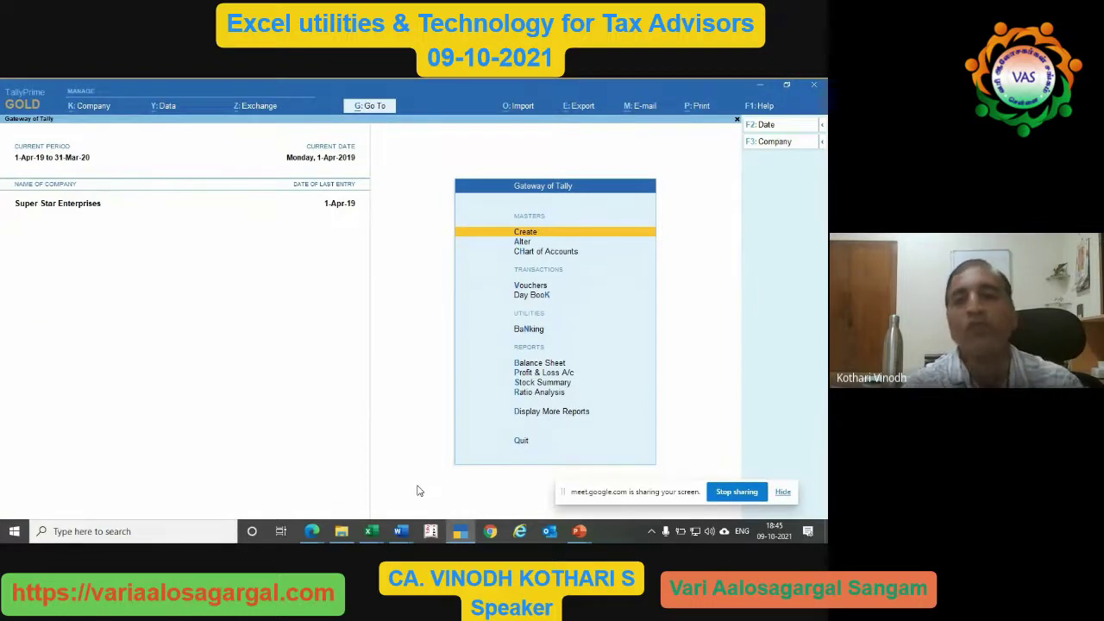
left_click(815, 85)
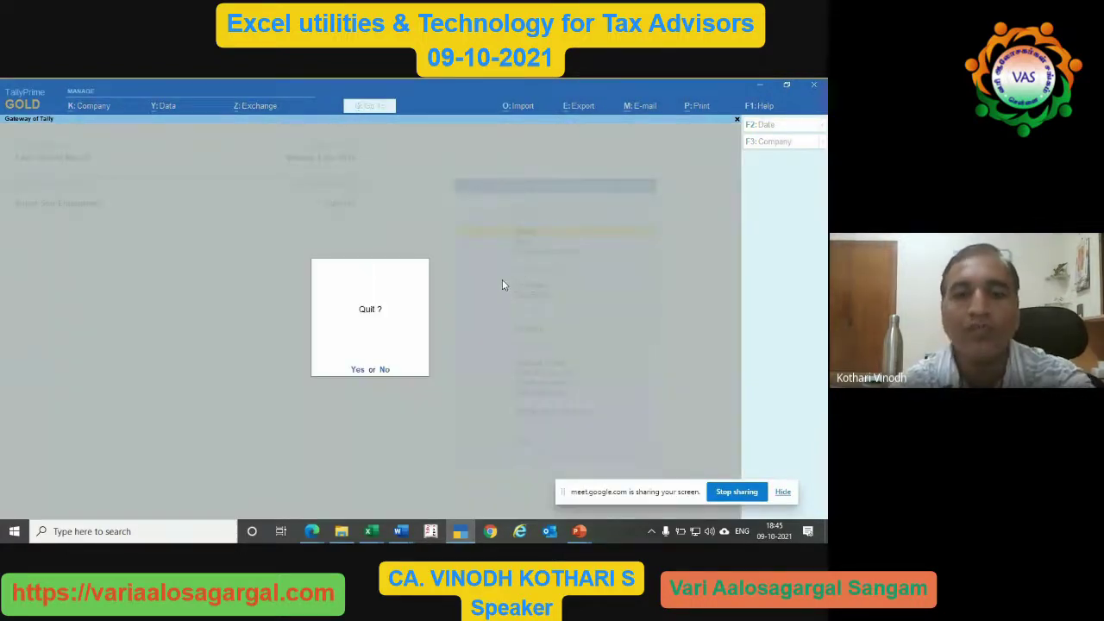
Confirm quitting TallyPrime, end the slideshow and minimize every open window to the desktop
key("Return")
key("Escape")
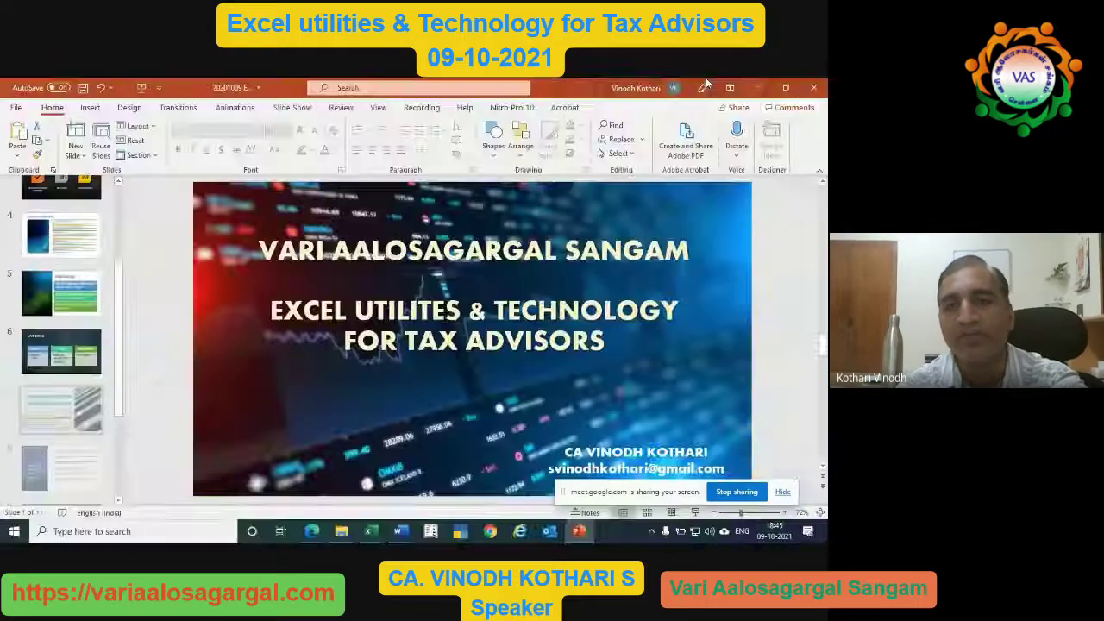
left_click(755, 86)
left_click(755, 87)
left_click(755, 87)
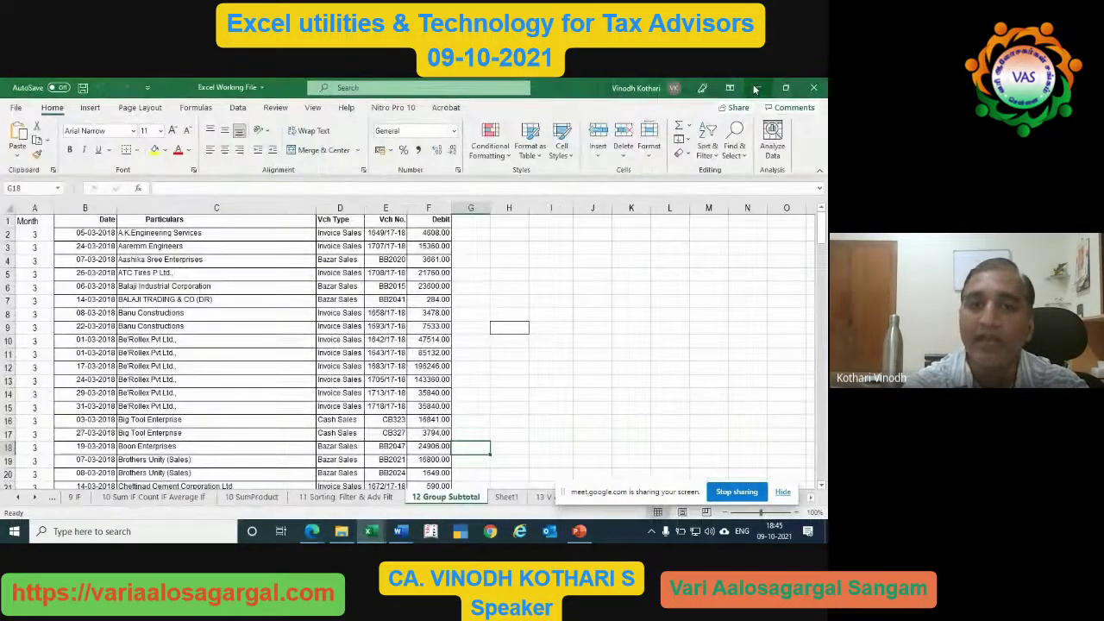
left_click(754, 87)
left_click(755, 87)
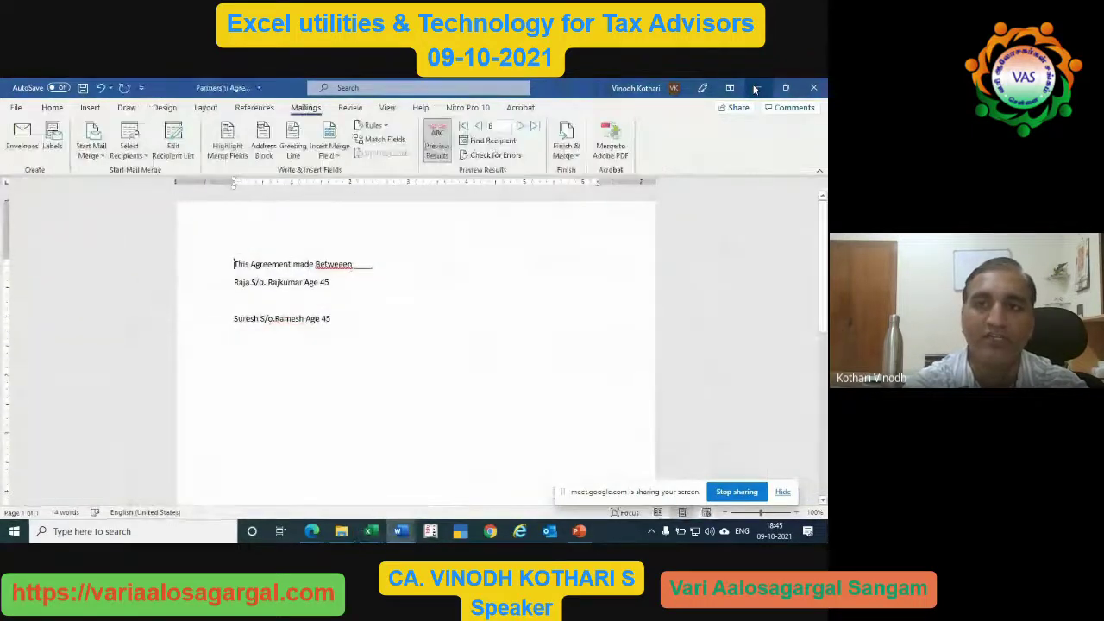
left_click(754, 87)
left_click(753, 87)
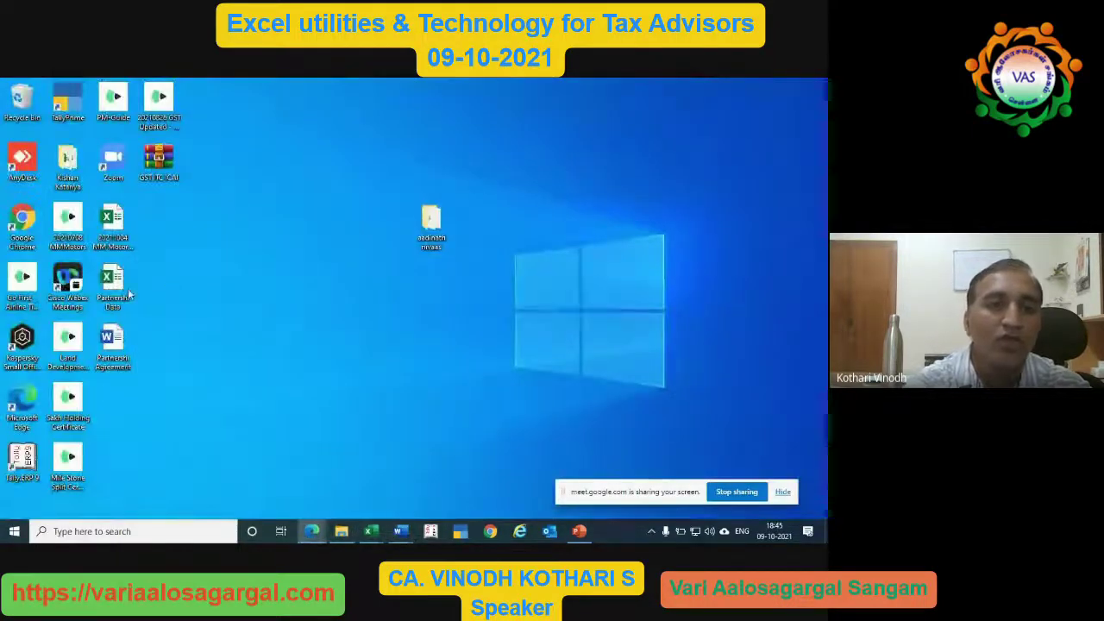
Open the TallyPrime installation folder C:\TallyPrime from the desktop shortcut
left_click(57, 105)
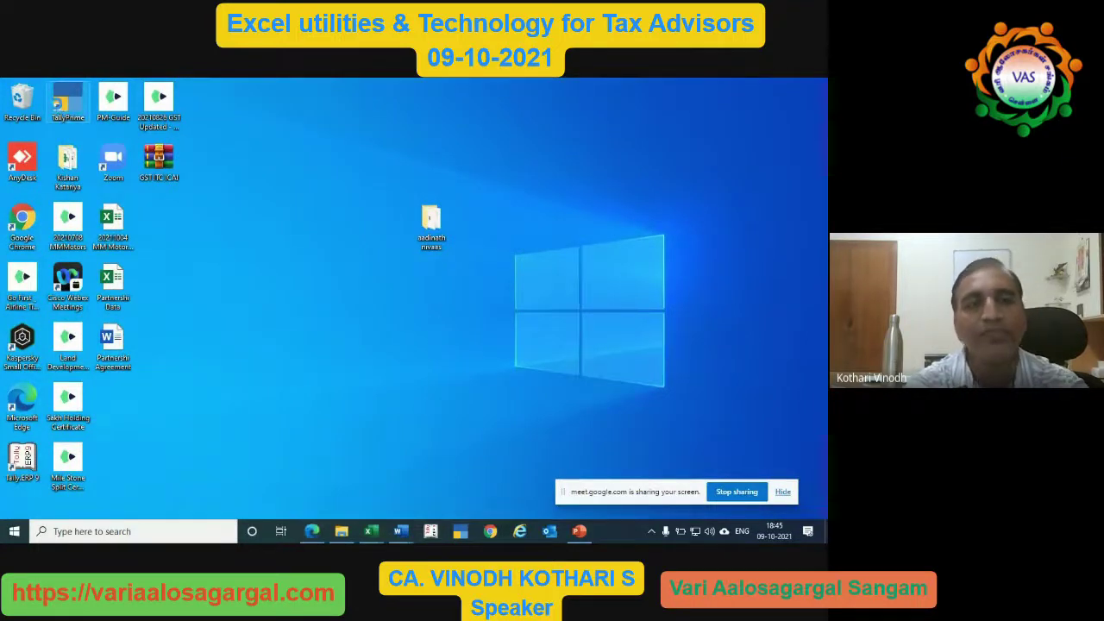
right_click(57, 106)
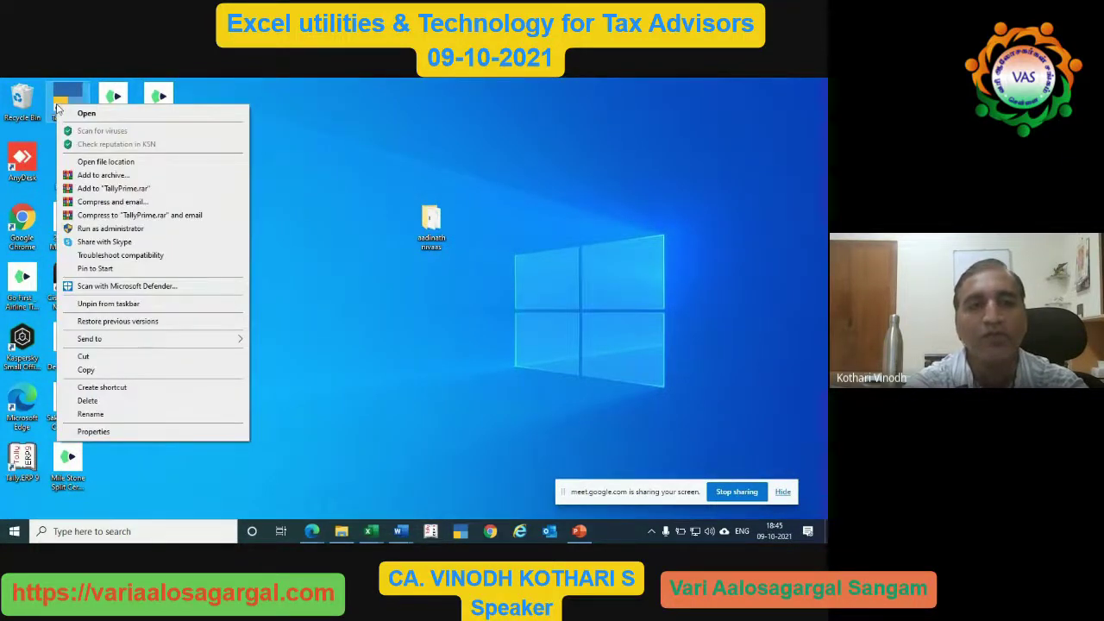
left_click(85, 164)
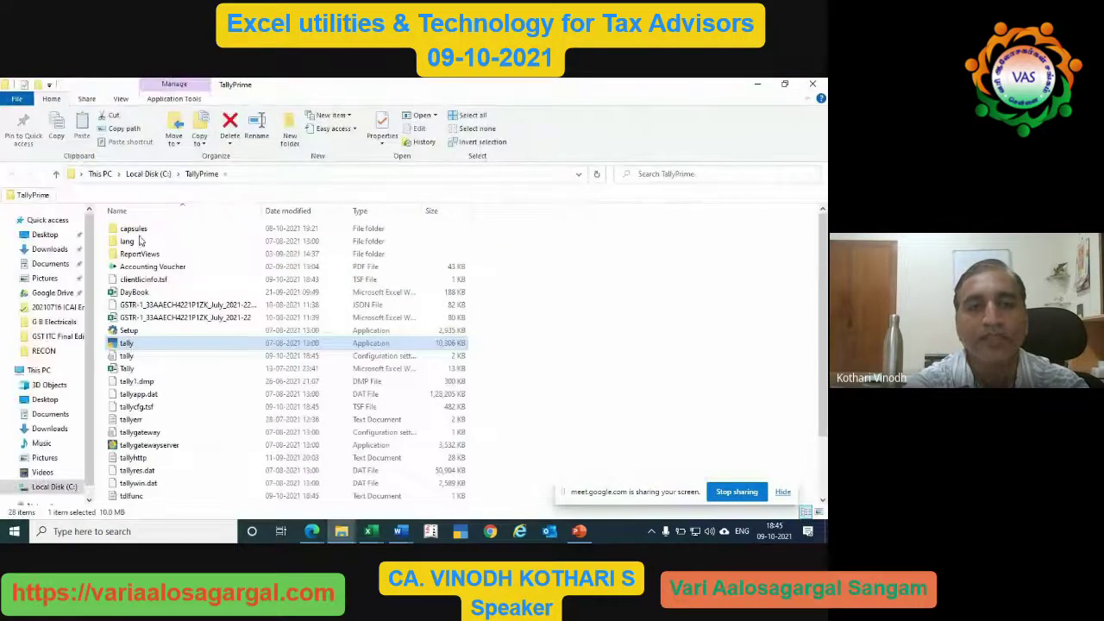
right_click(188, 351)
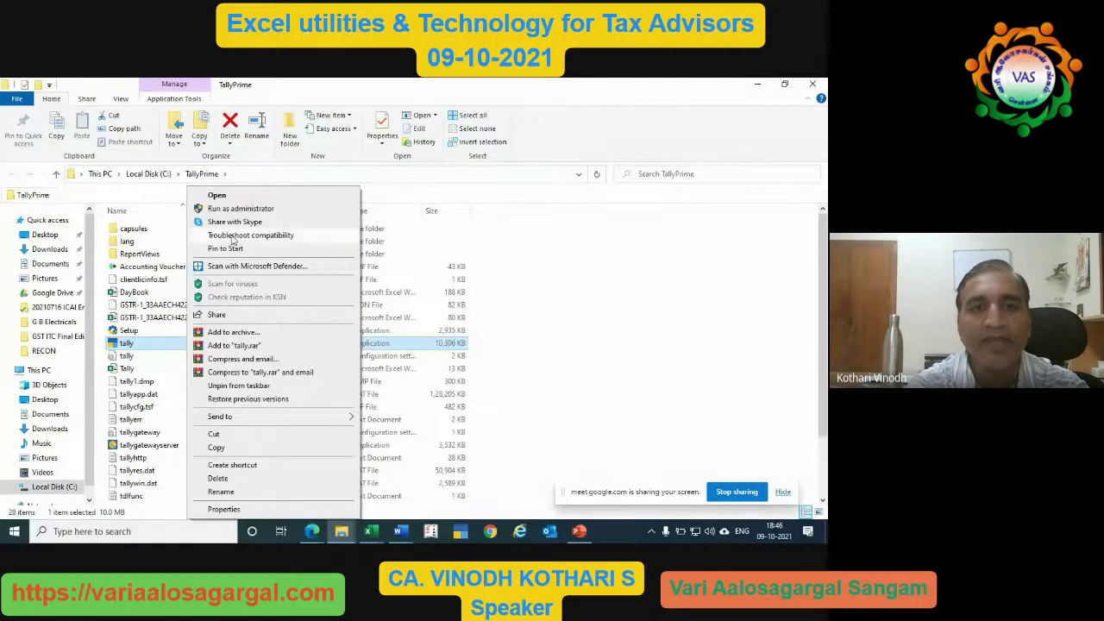
Run the tally application as administrator to reach the Super Star Enterprises login
left_click(240, 209)
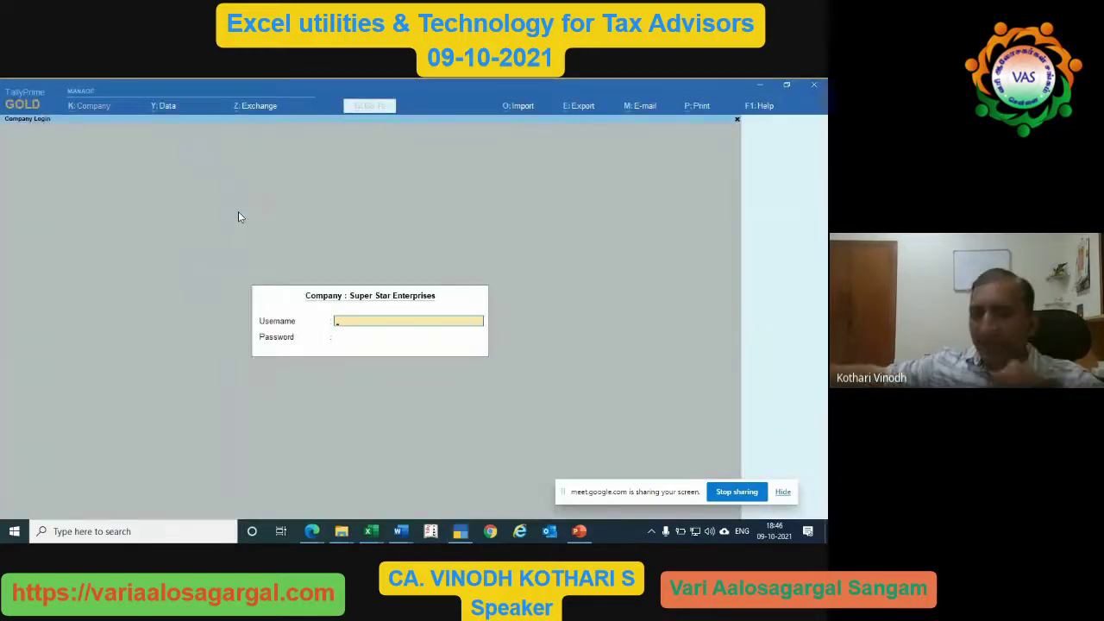
Enter the username, skip migration, and open Super Star Enterprises (10044) with its company login
type("a")
key("Return")
key("Return")
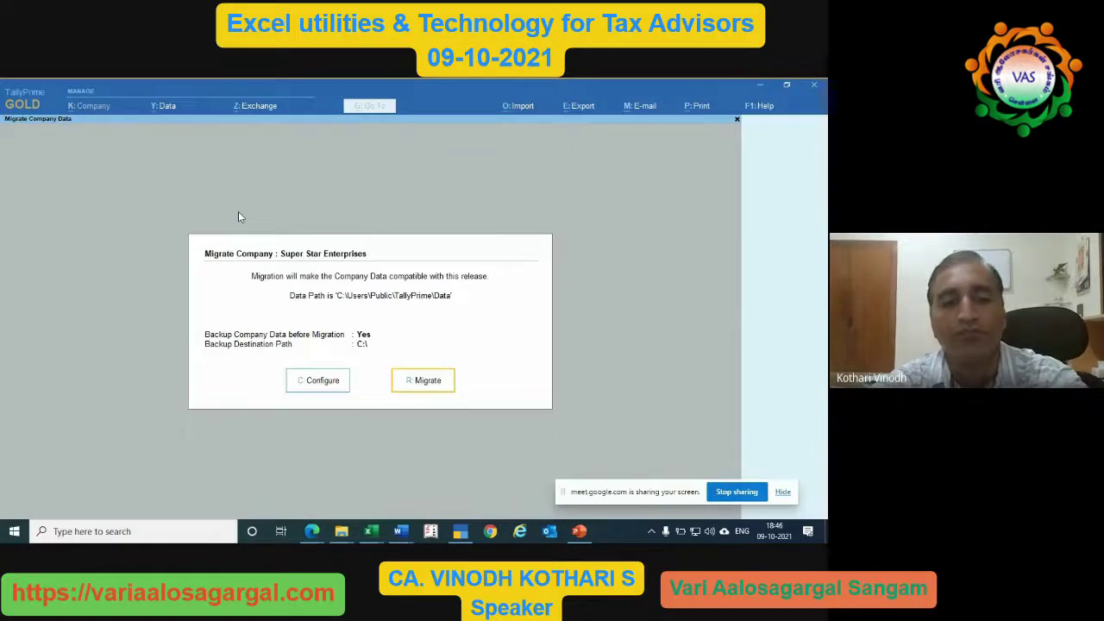
key("Escape")
key("Down")
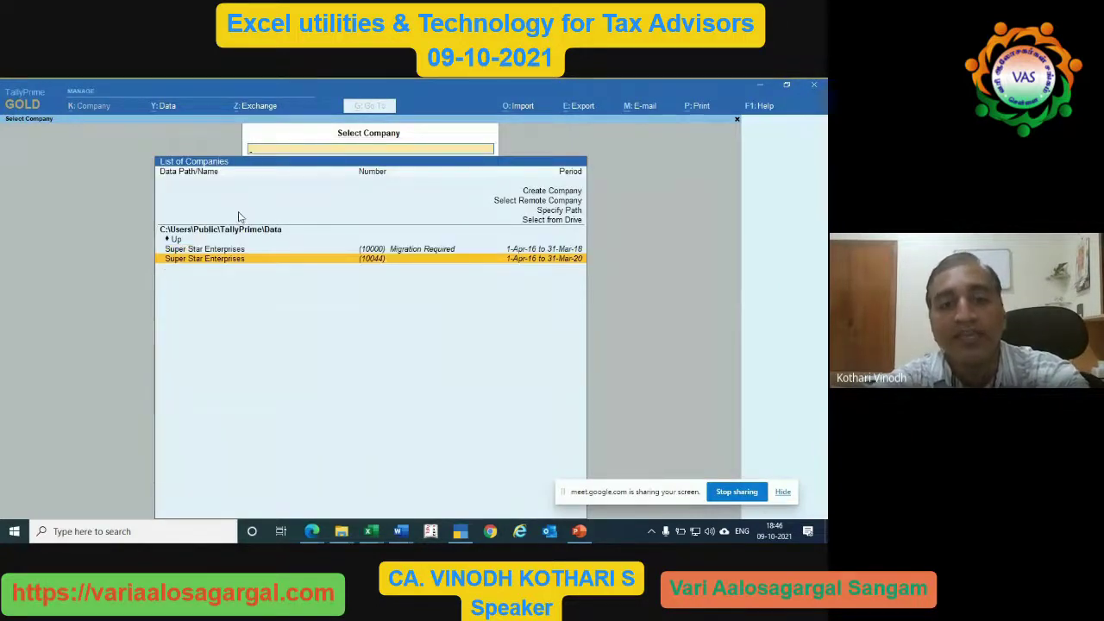
key("Return")
type("a")
key("Return")
key("Return")
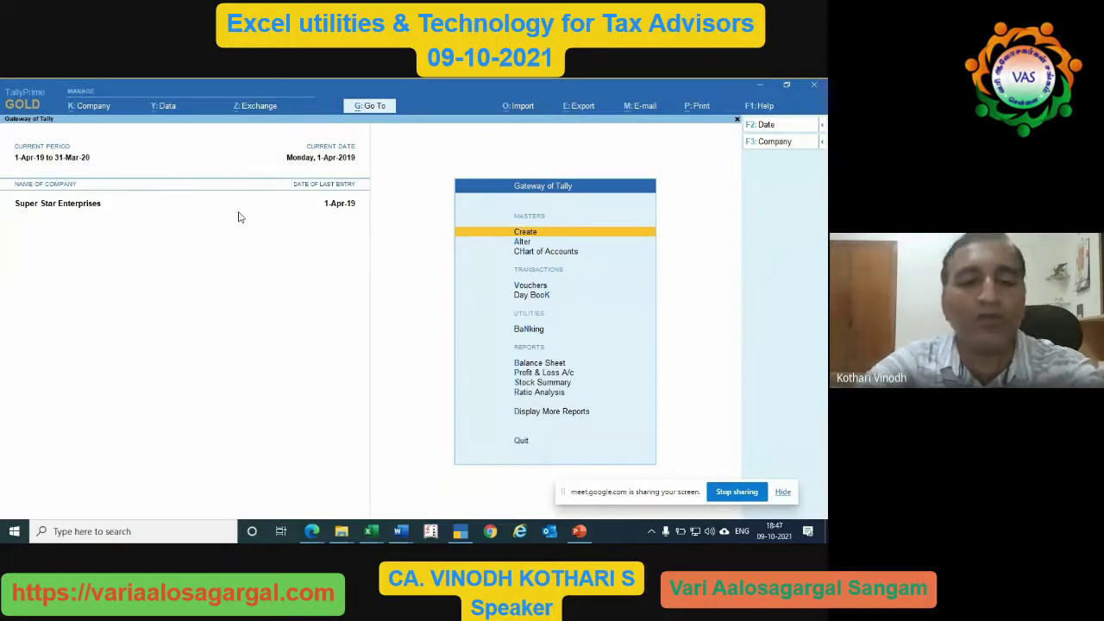
Change the current period to 1-4-2017 through 31-3-2018
key("alt")
key("alt+F2")
type("a17")
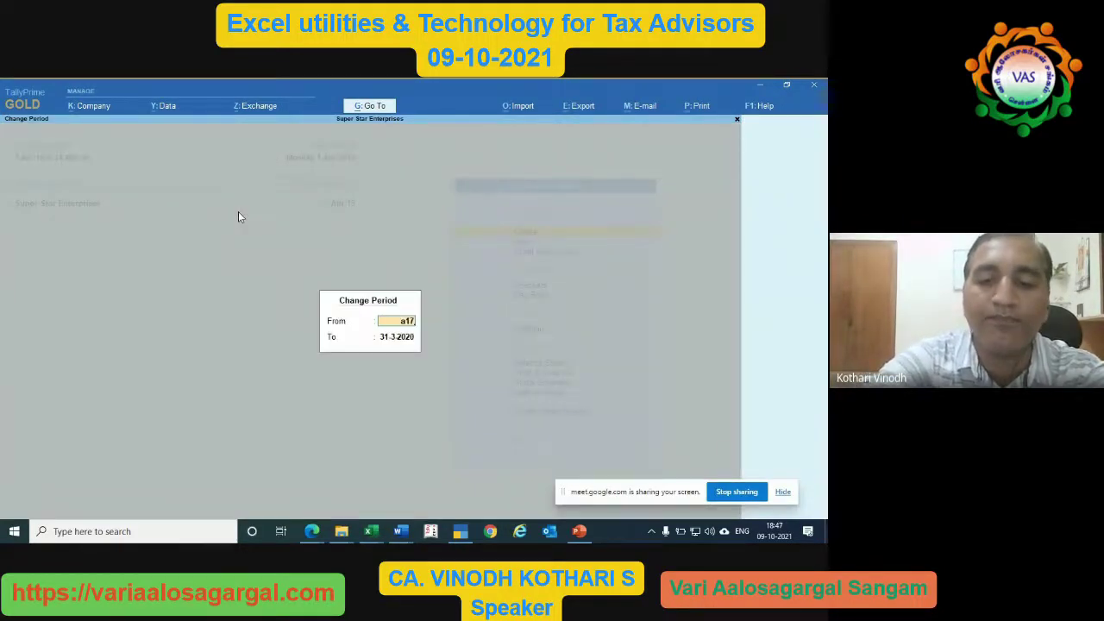
key("Return")
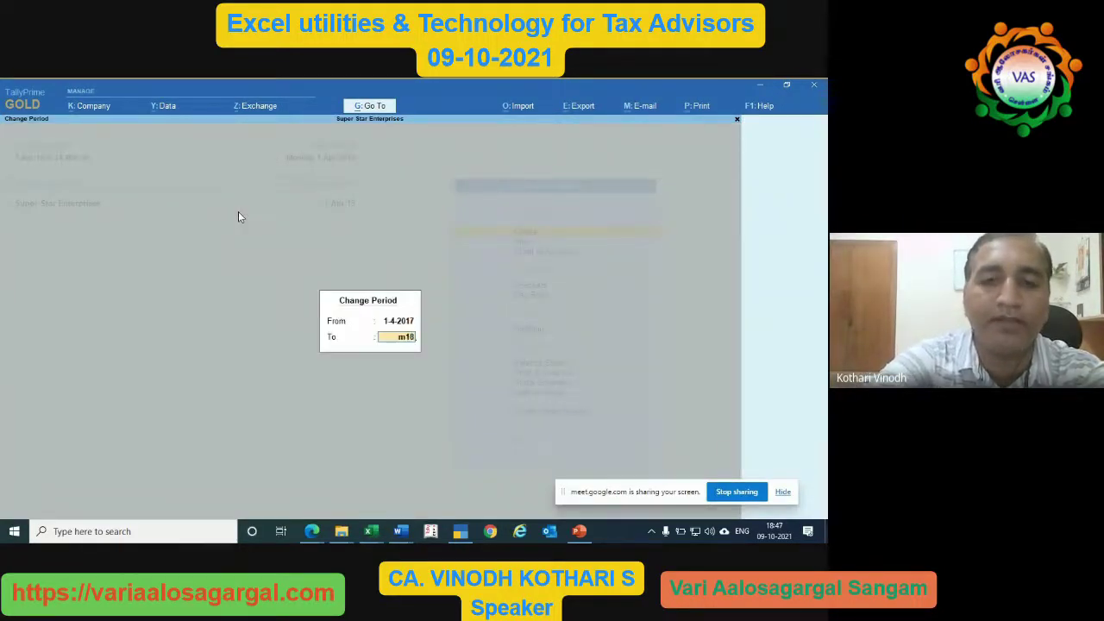
key("Return")
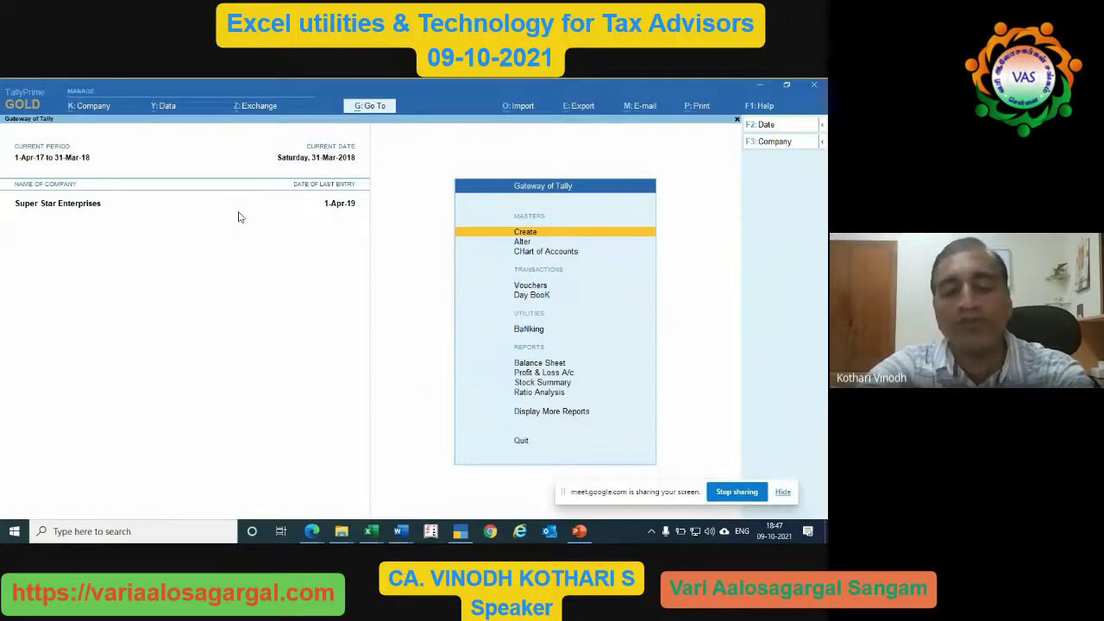
Review the 2017-18 Trial Balance down to the GST Sales ledgers, then return to Gateway of Tally
key("d")
key("Return")
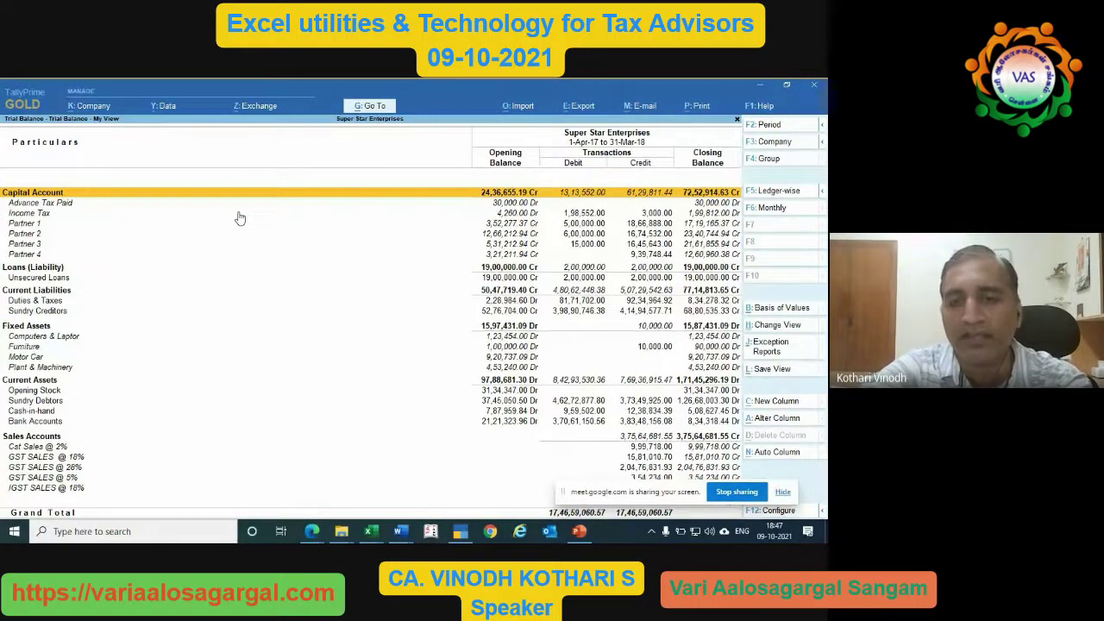
key("Down")
key("Down")
key("Down")
key("Down")
key("Down")
key("Down")
key("Down")
key("Down")
key("Down")
key("Down")
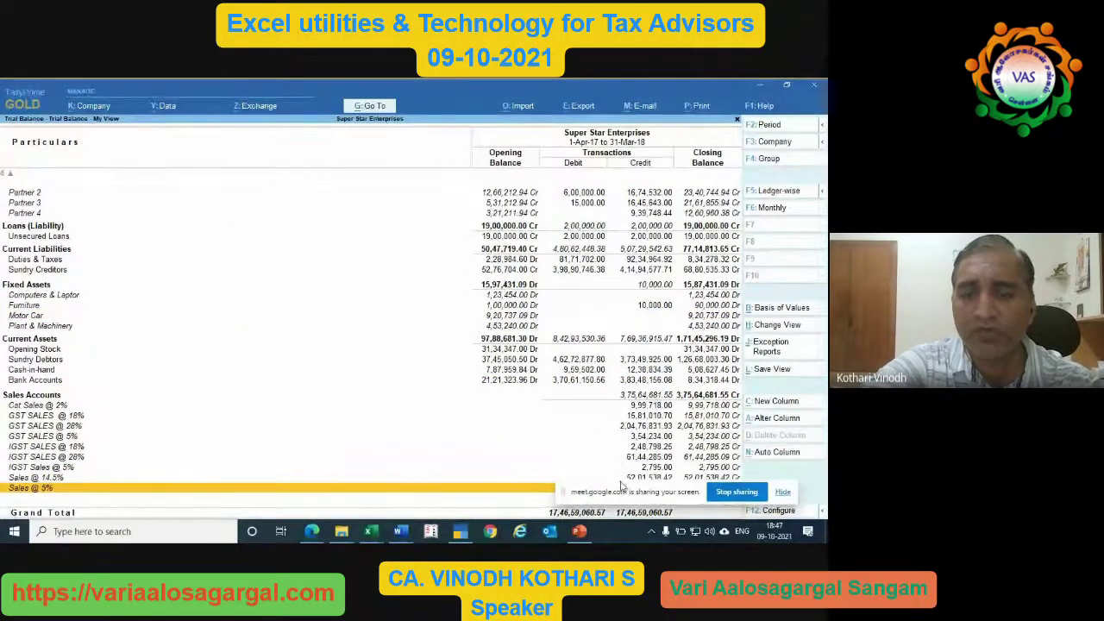
left_click_drag(621, 486, 436, 364)
left_click(541, 465)
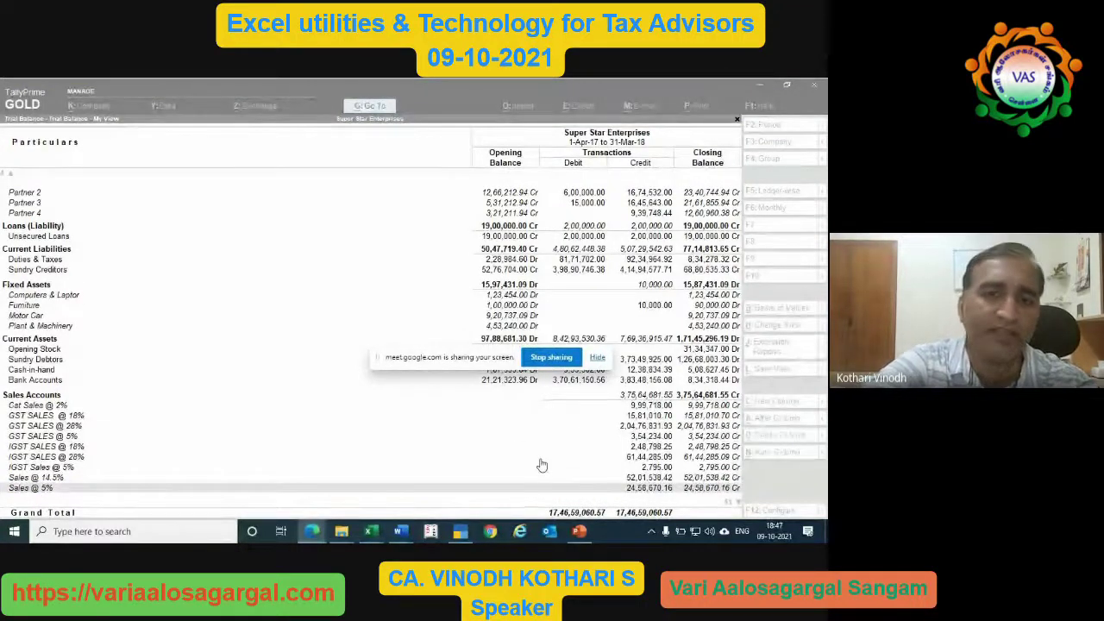
left_click(477, 423)
key("Escape")
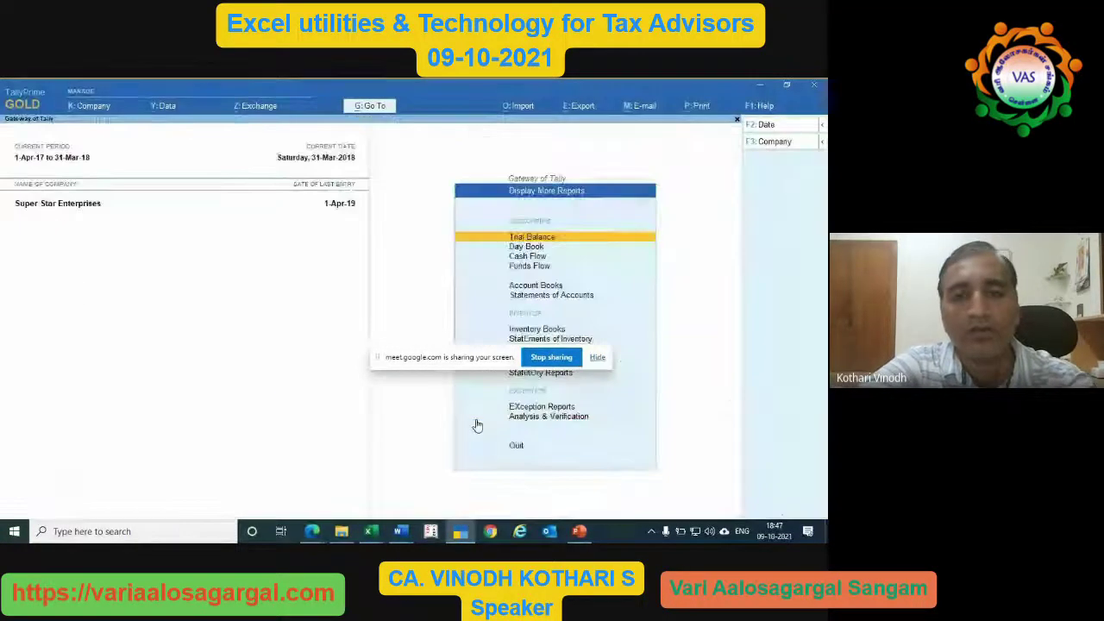
key("Escape")
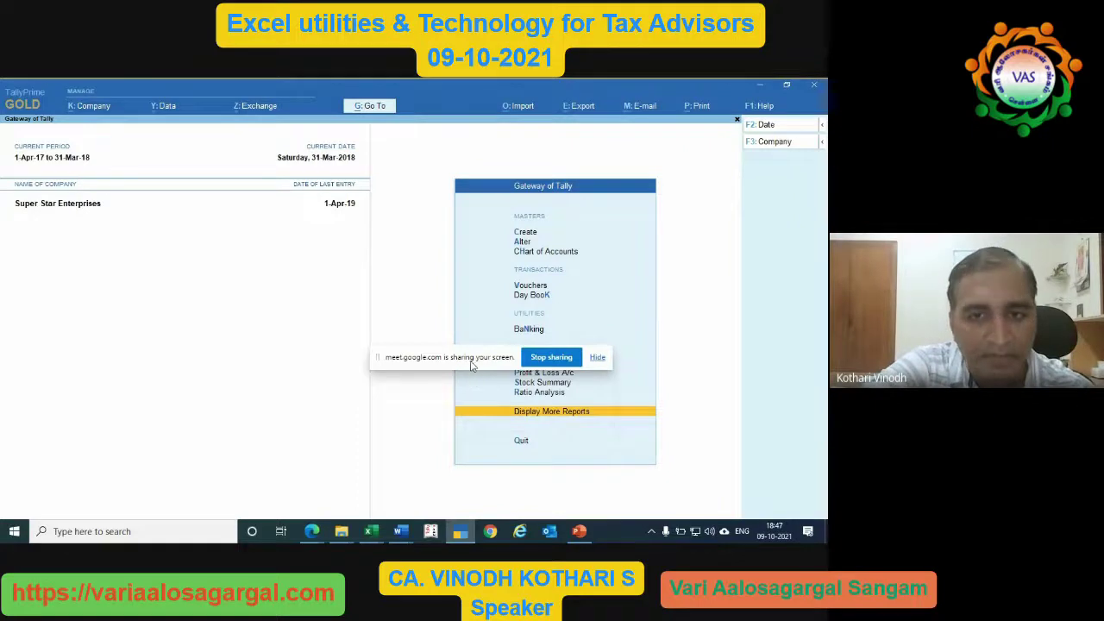
Move the sharing notice back down and bring the Book2 Excel workbook to the front
left_click_drag(473, 366, 572, 510)
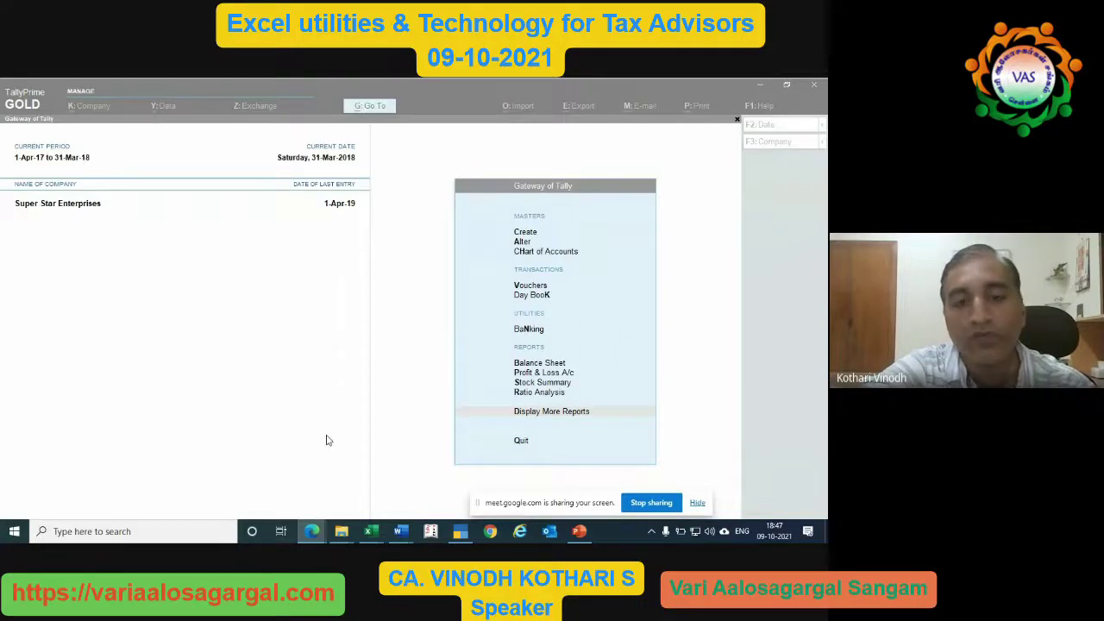
mouse_move(370, 531)
left_click(413, 498)
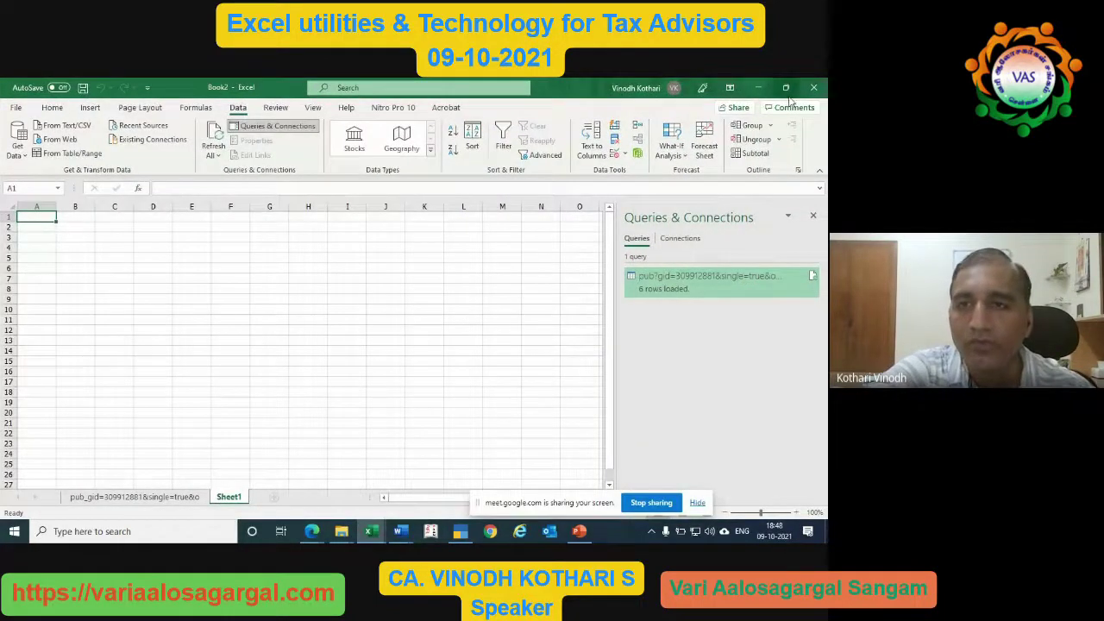
Close Book2 without saving and restore the blank Book3 workbook
left_click(814, 87)
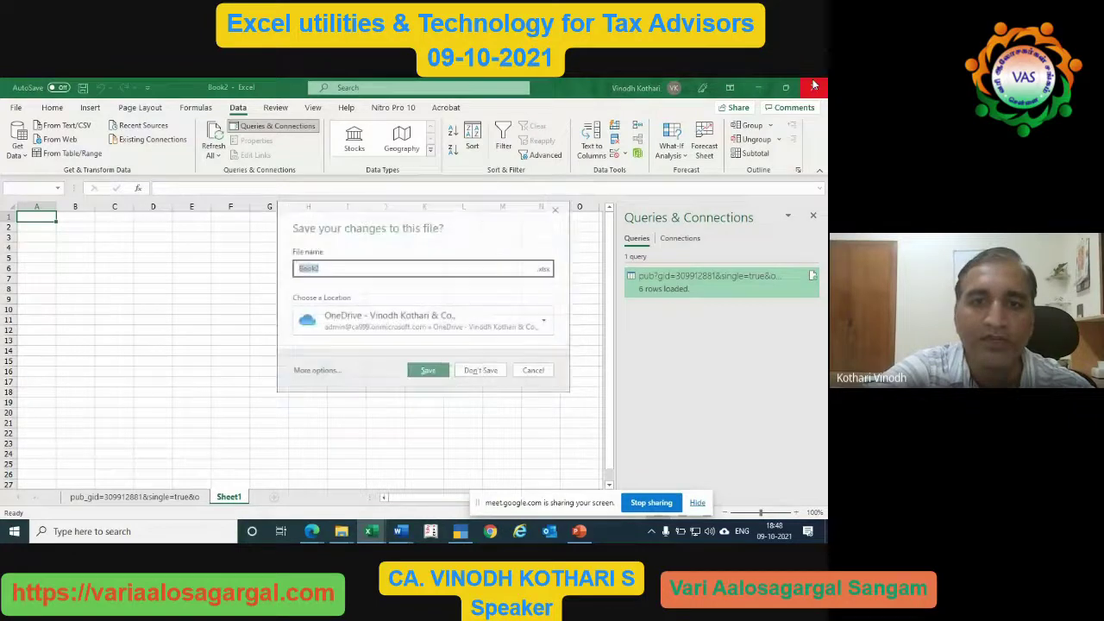
left_click(482, 372)
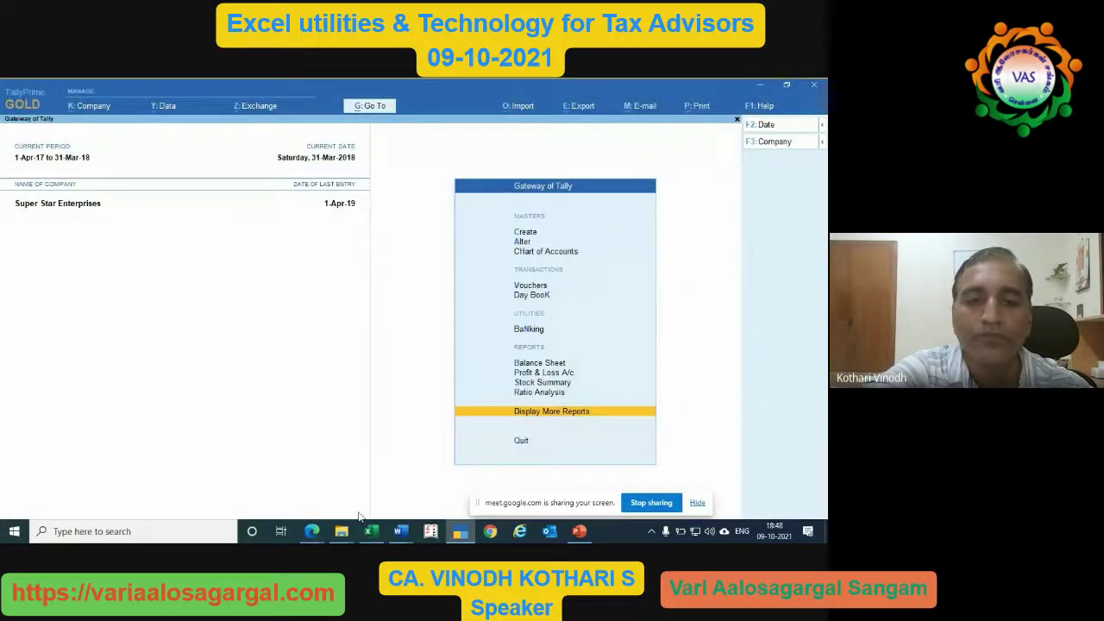
left_click(362, 530)
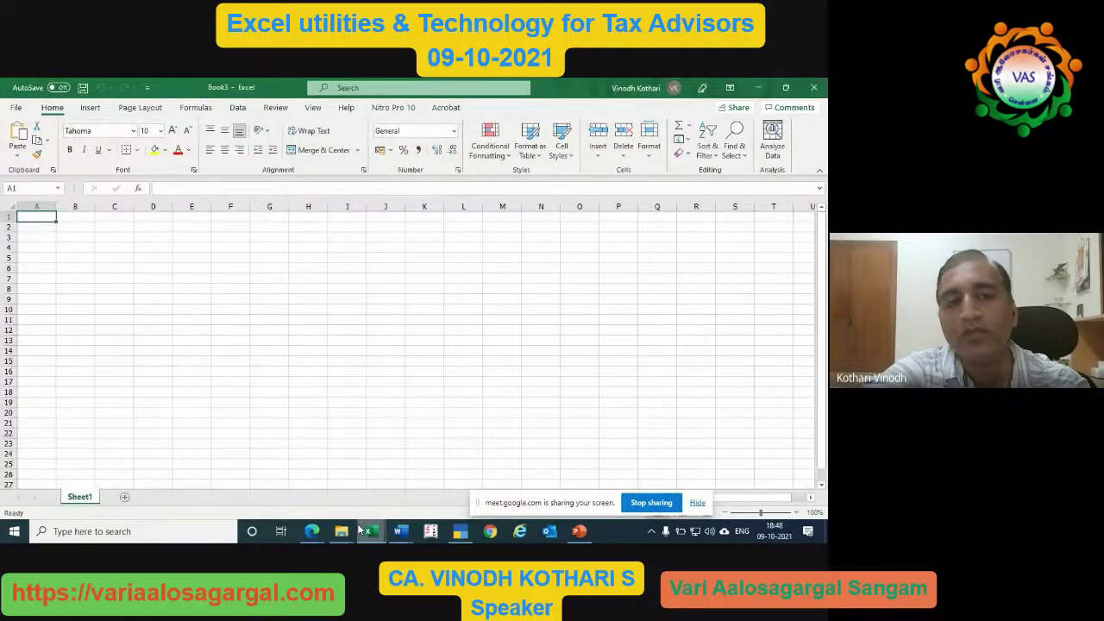
mouse_move(341, 531)
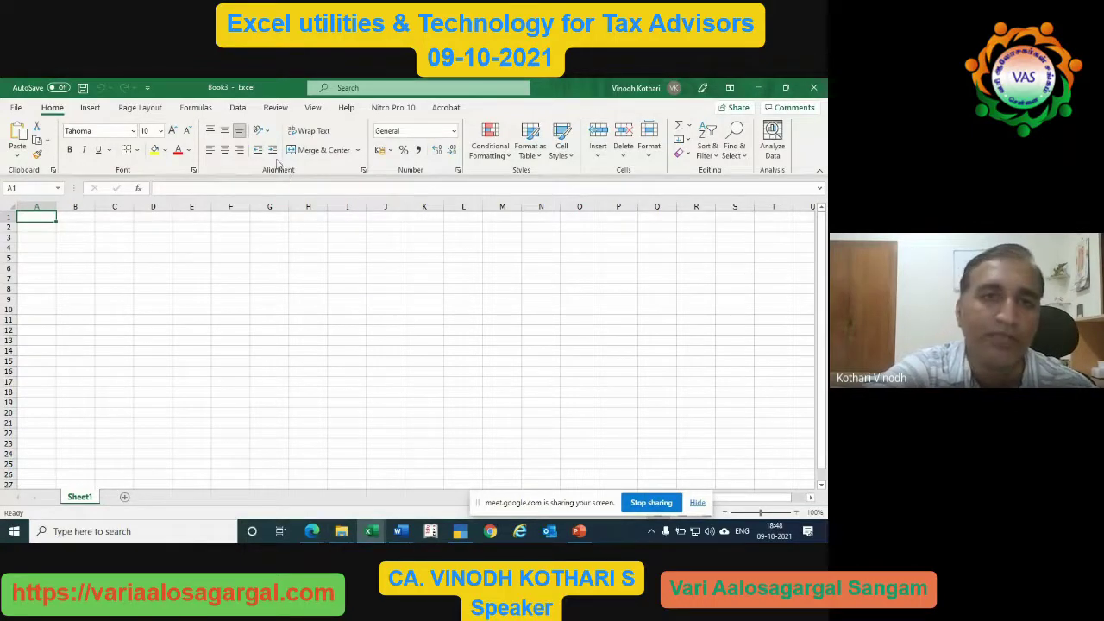
Open Get Data > From Other Sources > From Microsoft Query, then close the source chooser
left_click(238, 108)
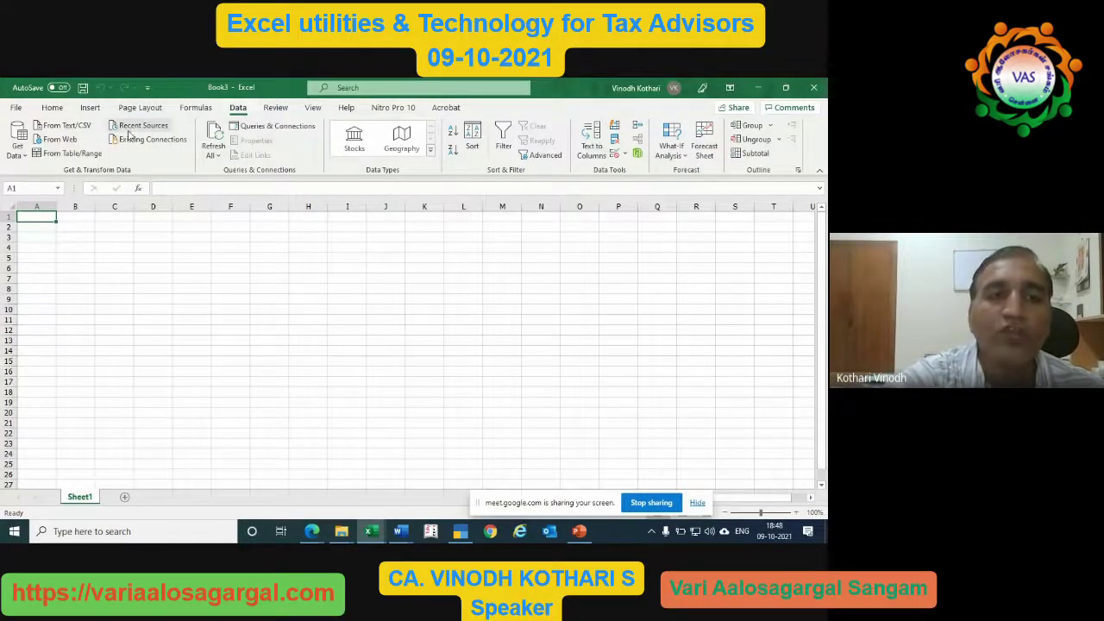
left_click(18, 146)
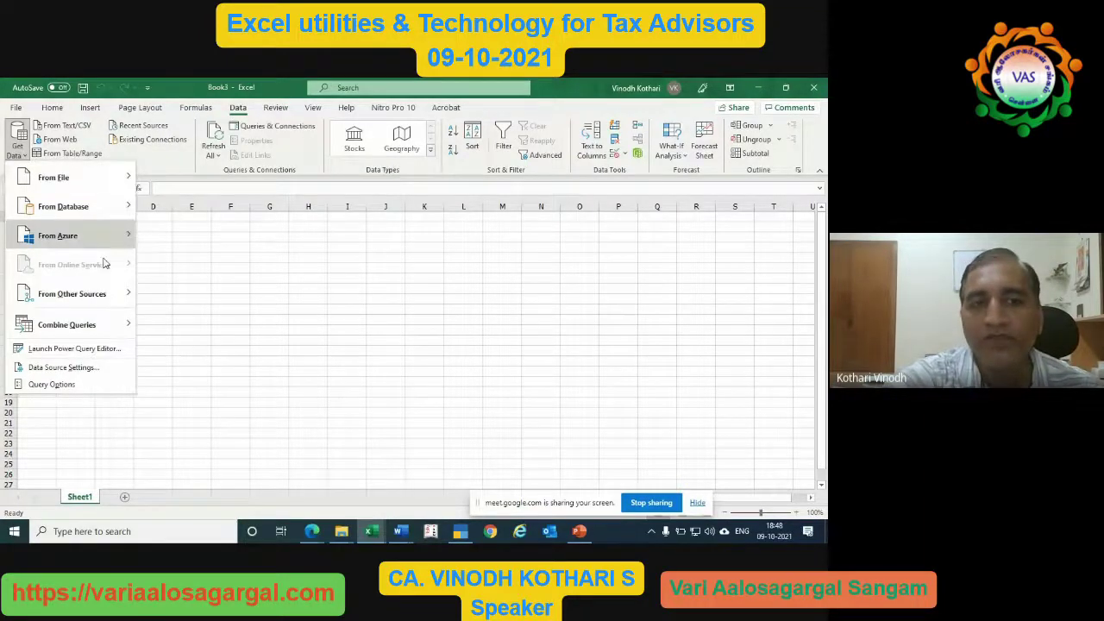
mouse_move(112, 295)
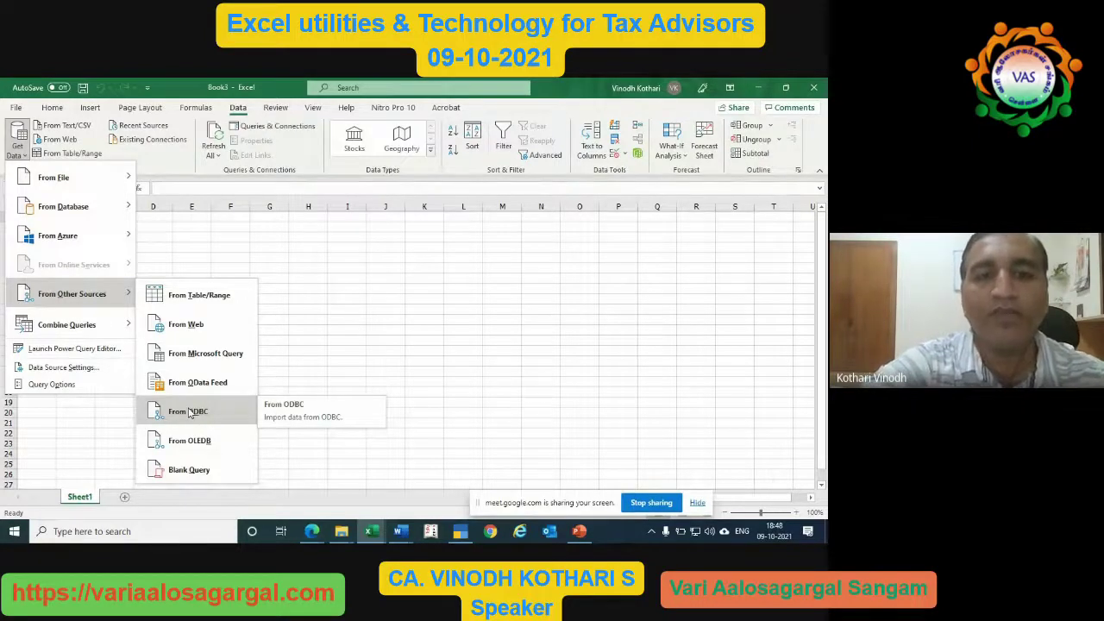
left_click(194, 349)
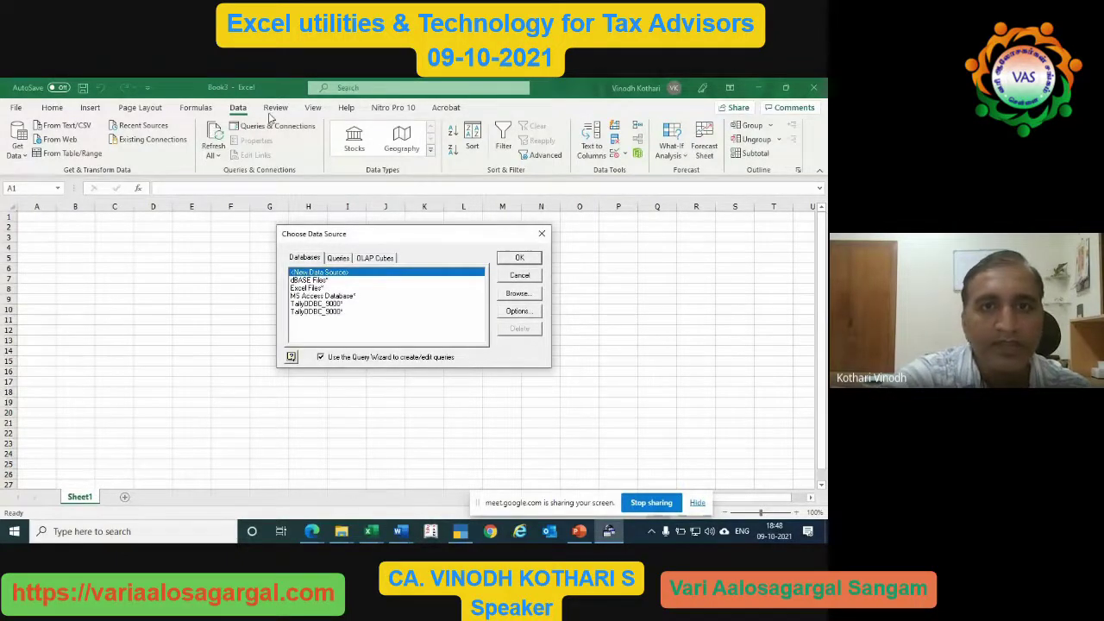
left_click(542, 235)
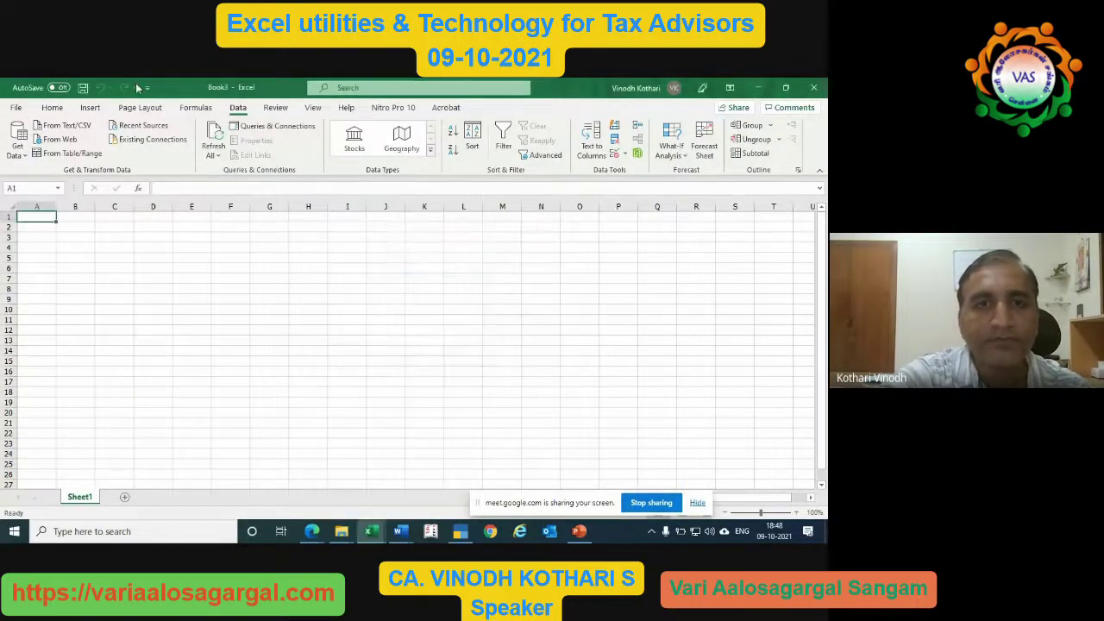
Show the Tally ODBC > EXCEL slide in PowerPoint, then return to Book3
key("alt+Tab")
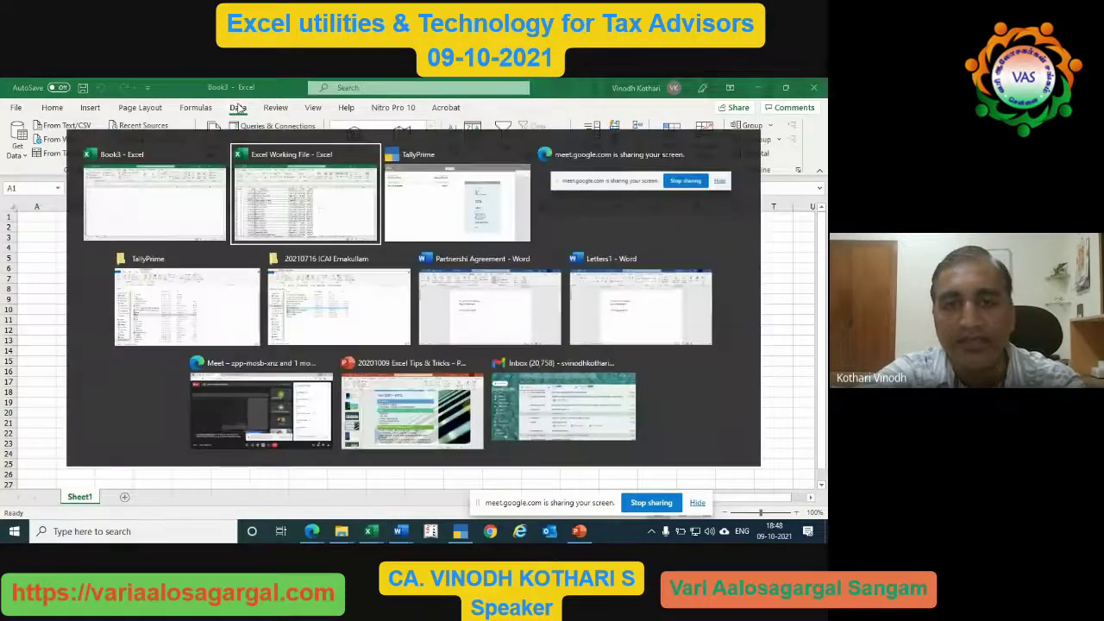
key("alt+Tab")
key("alt+Tab")
key("alt+Tab")
key("alt+Tab")
key("alt+Tab")
key("alt+Tab")
key("alt+Tab")
key("alt+Tab")
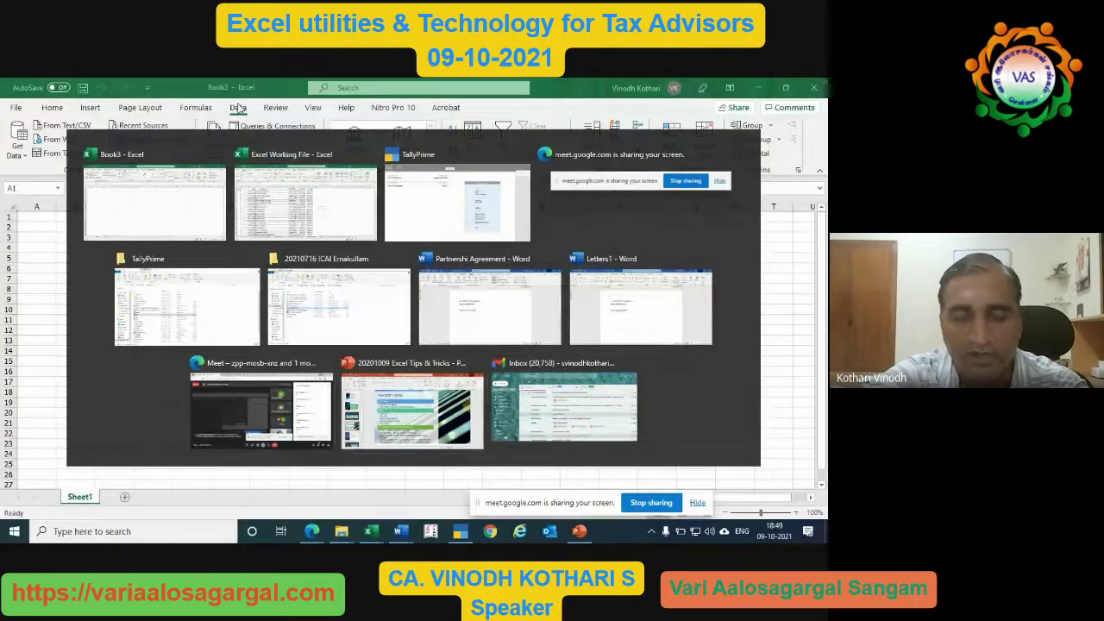
key("alt+Tab")
key("alt+Tab")
key("alt+Tab")
key("alt+Tab")
key("alt+Tab")
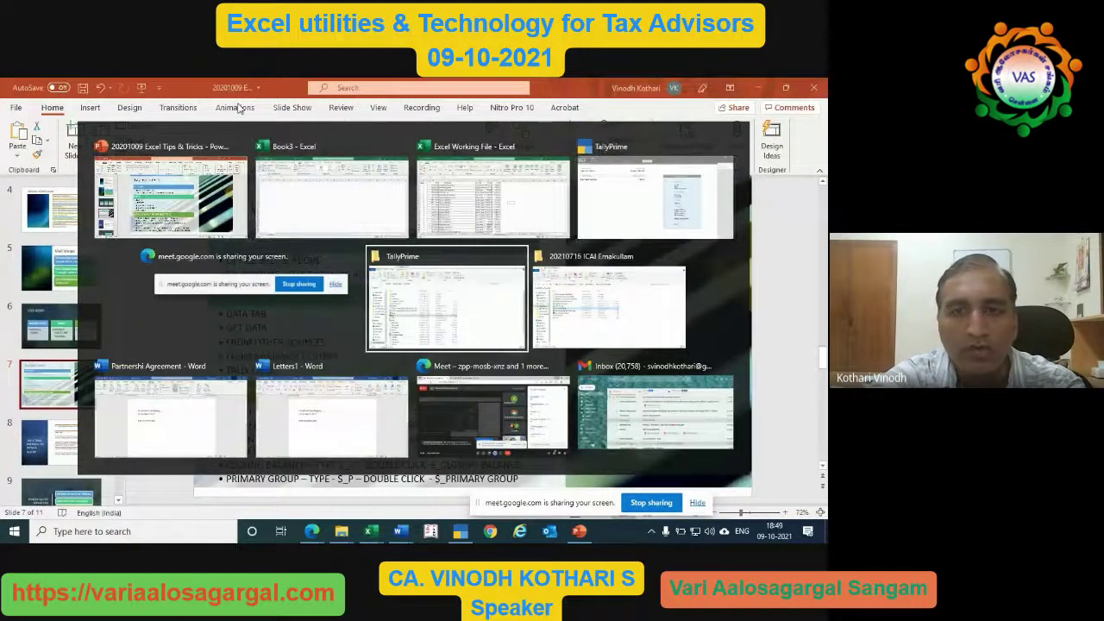
key("alt+Tab")
key("alt+Tab")
key("alt+Tab")
key("alt+Tab")
key("alt+Tab")
key("alt+Tab")
key("alt+Tab")
key("alt+Tab")
key("alt+Tab")
key("alt+Tab")
key("alt+Tab")
key("alt+Tab")
key("alt+Tab")
key("alt+Tab")
key("alt+Tab")
key("alt+Tab")
key("alt+Tab")
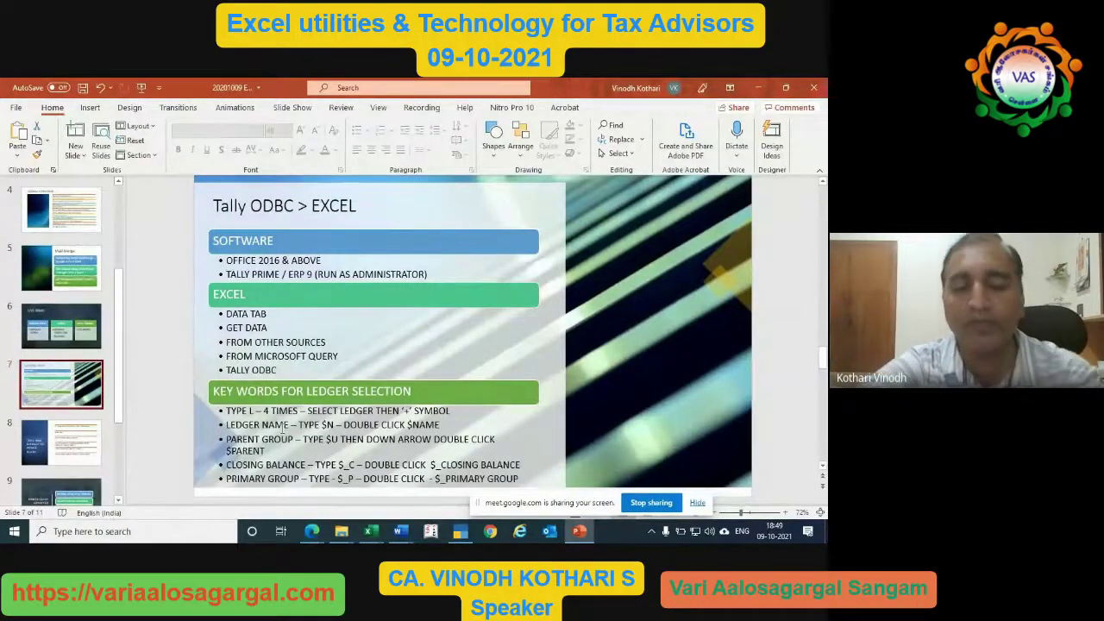
key("alt+Tab")
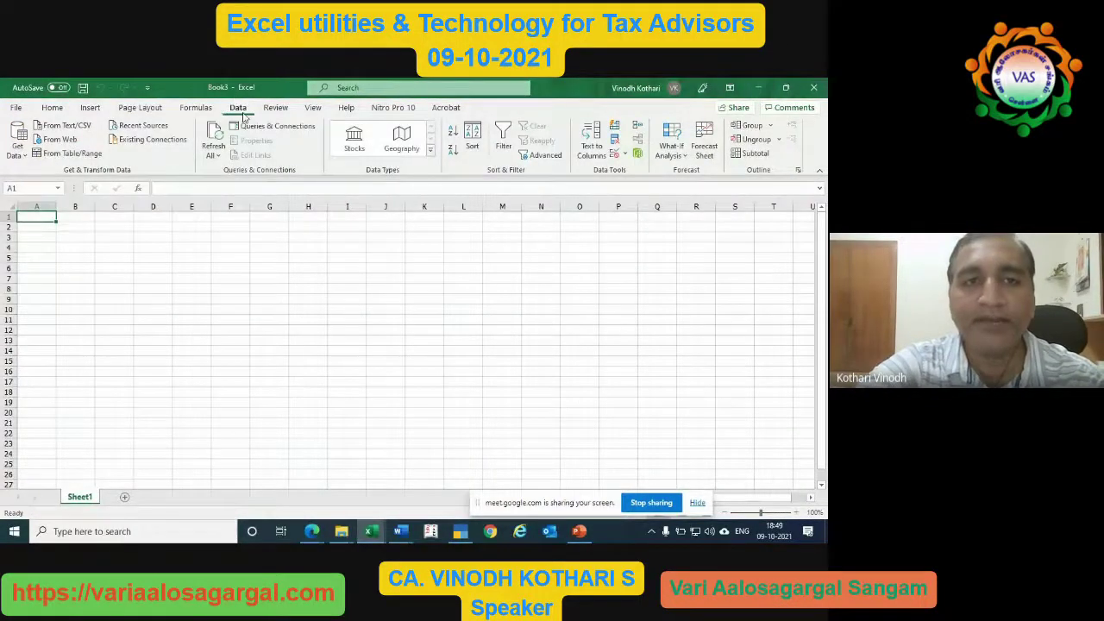
Start a Microsoft Query import using the first TallyODBC data source
left_click(17, 142)
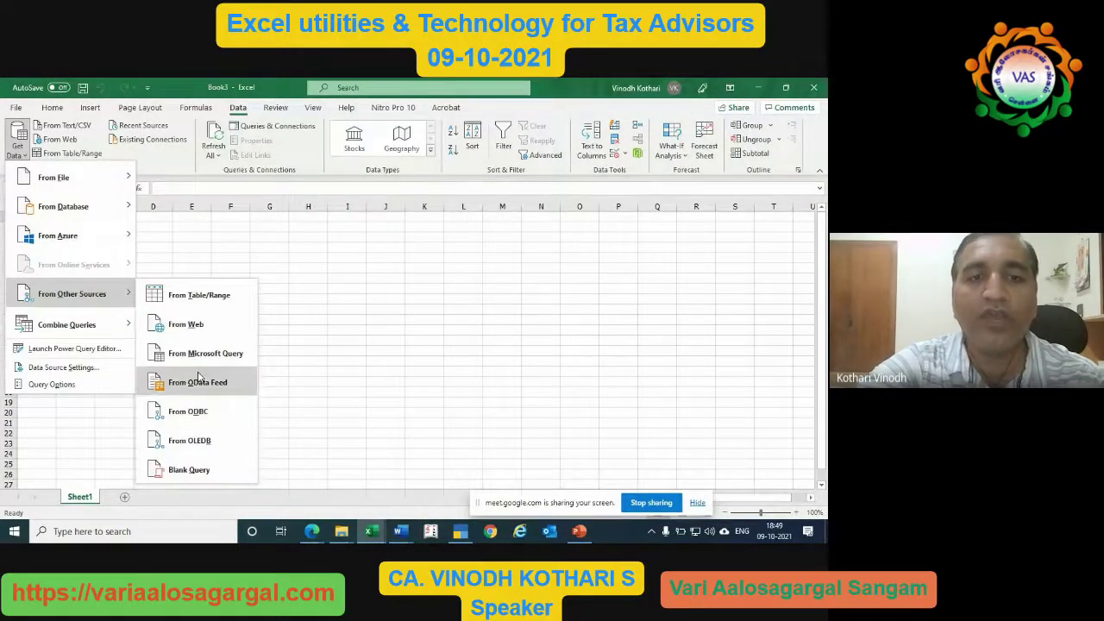
left_click(207, 353)
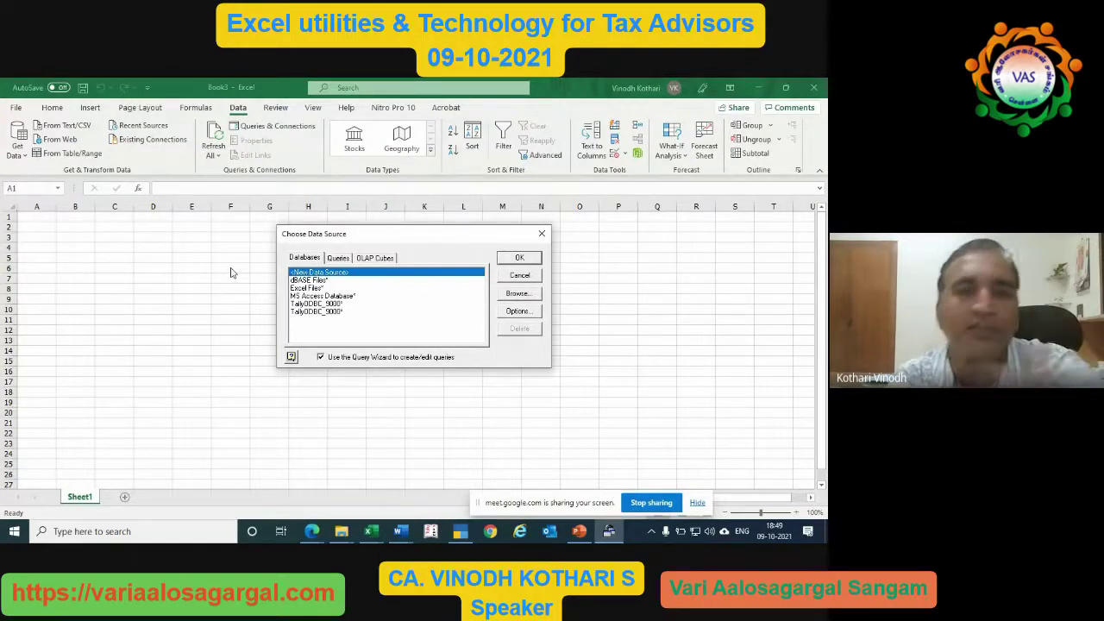
left_click(319, 311)
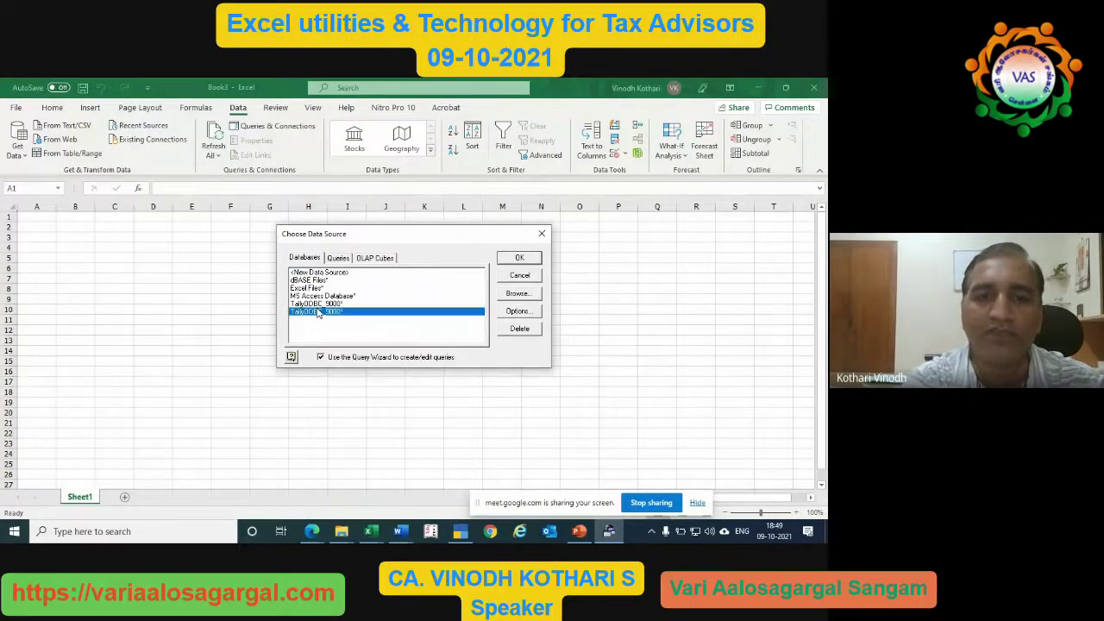
left_click(315, 304)
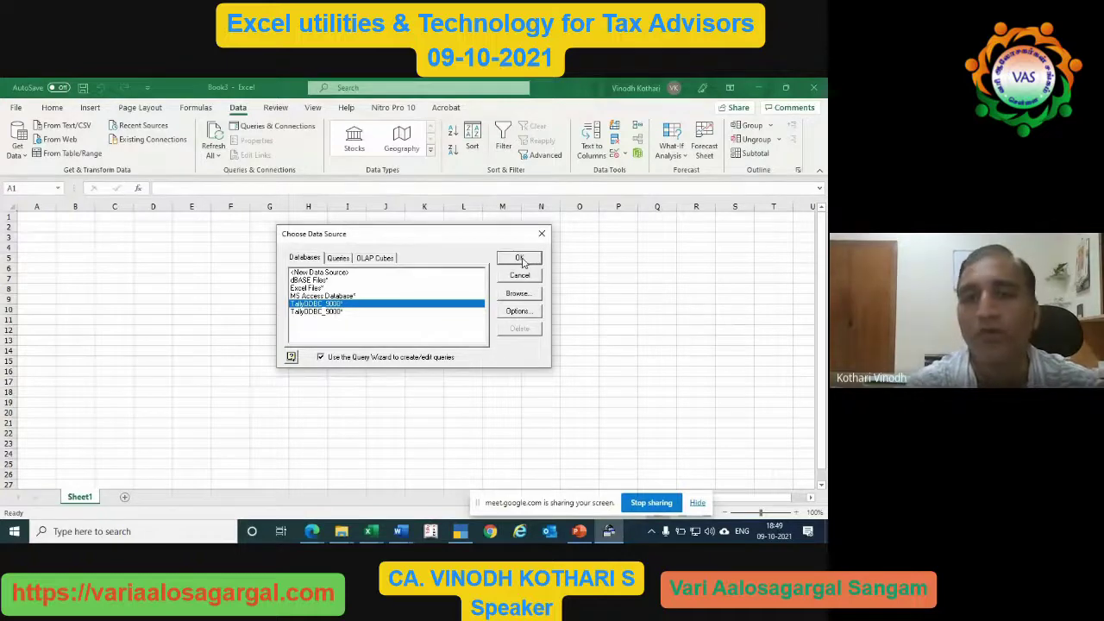
left_click(521, 260)
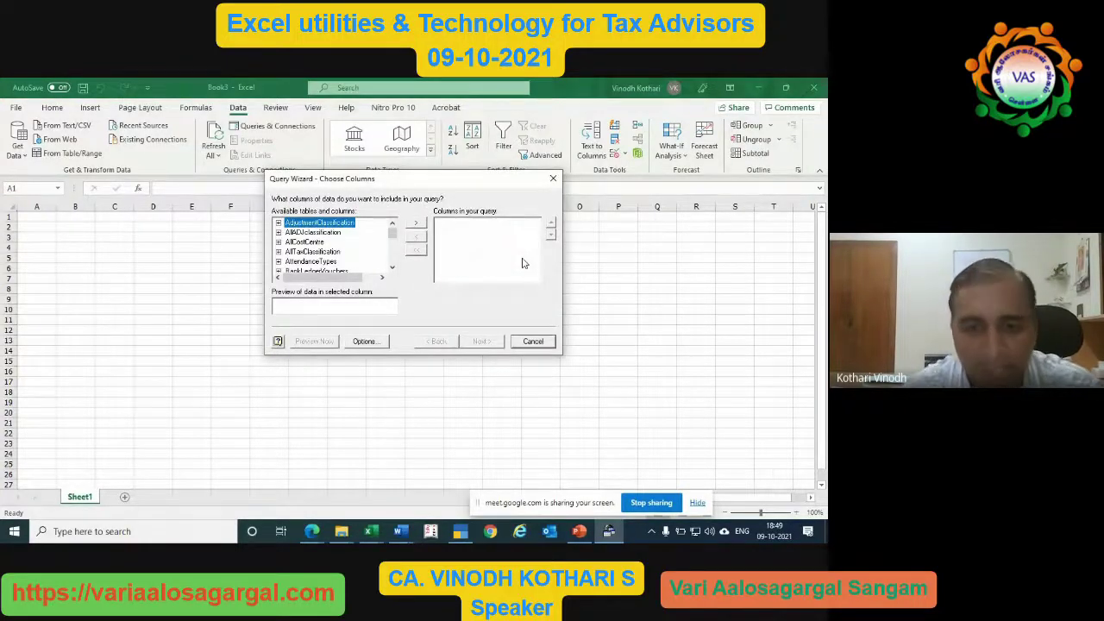
Bring TallyPrime's Gateway of Tally for Super Star Enterprises up behind the Query Wizard
left_click(459, 533)
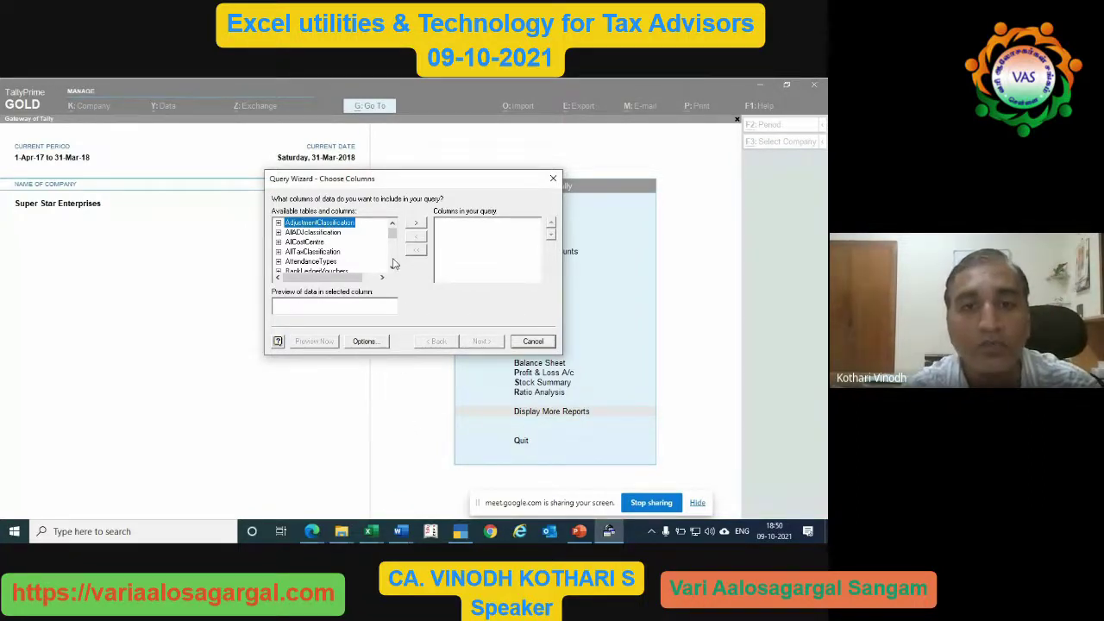
mouse_move(390, 241)
left_mouse_down()
mouse_move(393, 265)
mouse_move(391, 226)
left_mouse_up()
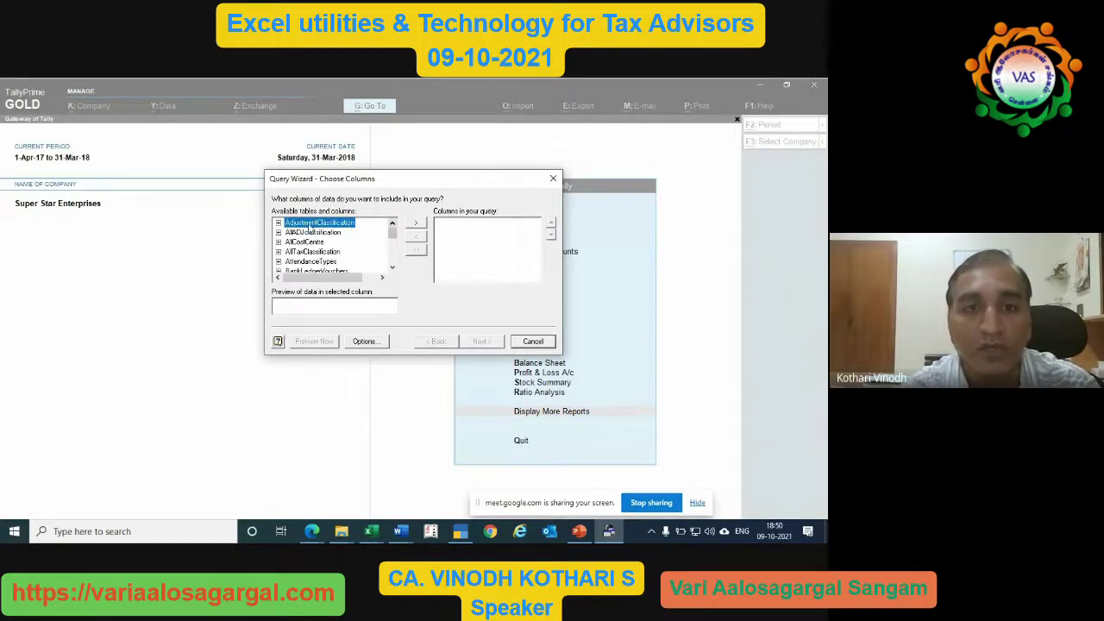
left_click(278, 223)
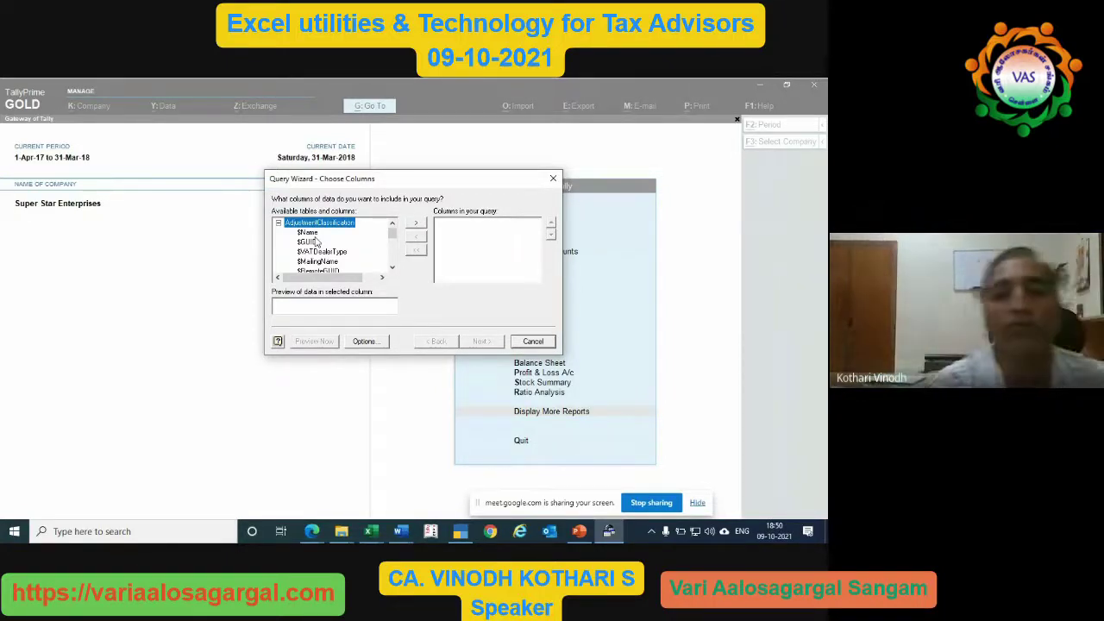
left_click(279, 223)
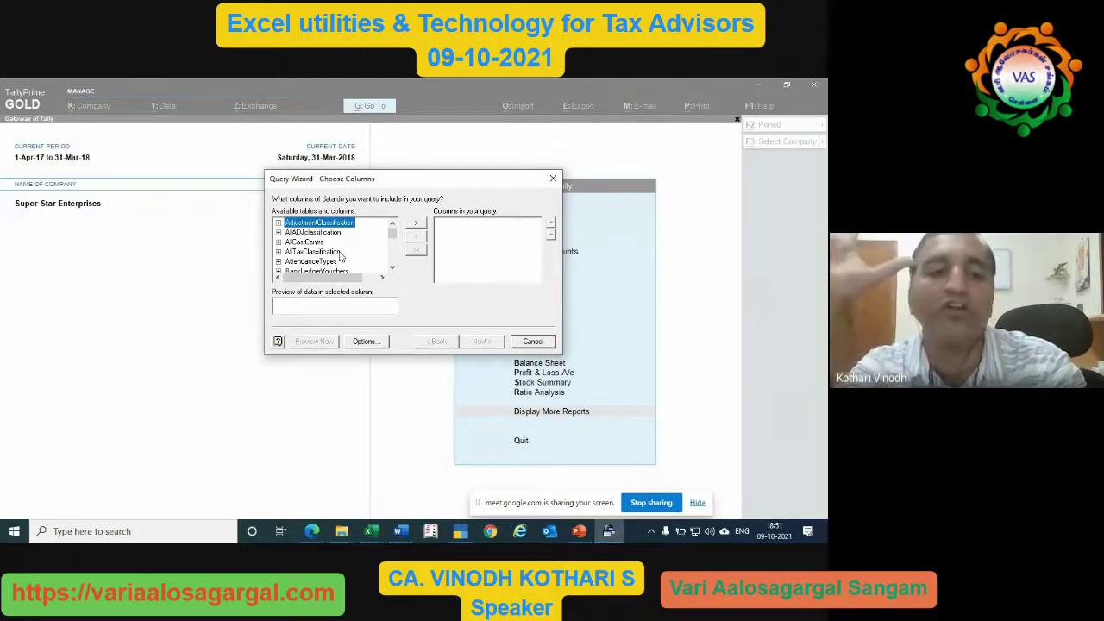
Bring the Tally ODBC instruction slides up behind the Query Wizard
key("alt+Tab")
key("Tab")
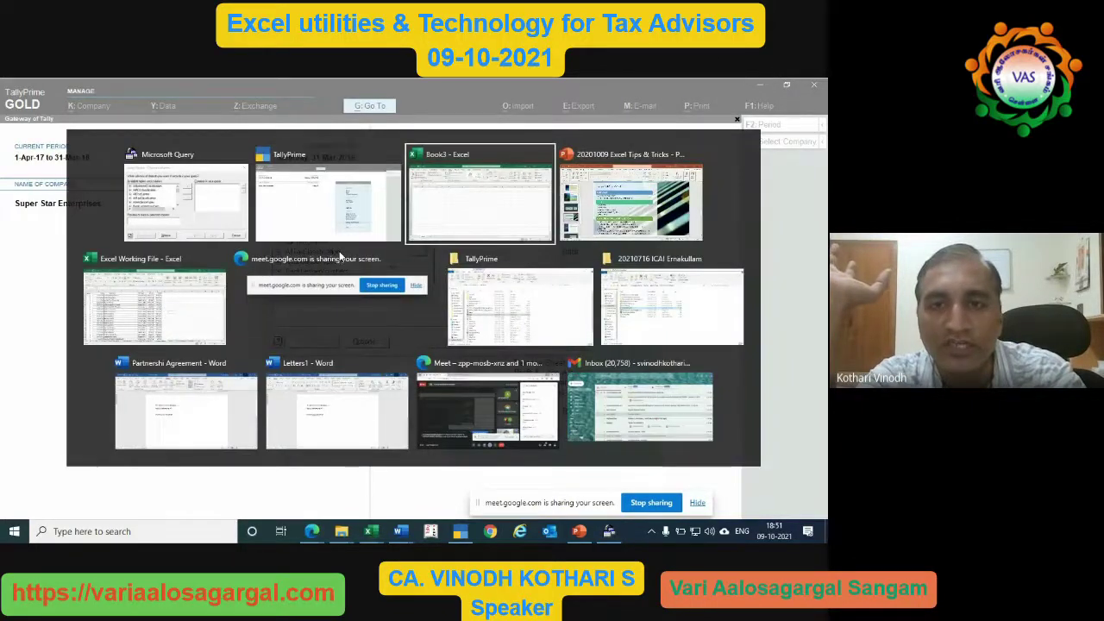
key("Tab")
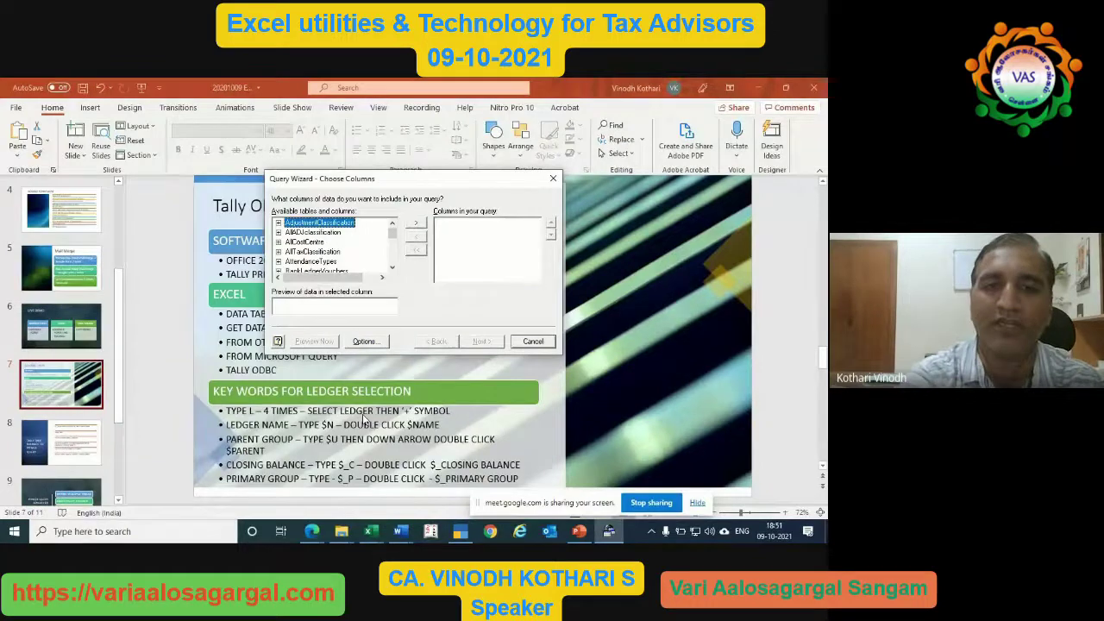
Expand the Ledger table to show fields like $StartingFrom, then check the speaker volume
key("l")
key("Down")
key("Down")
key("Down")
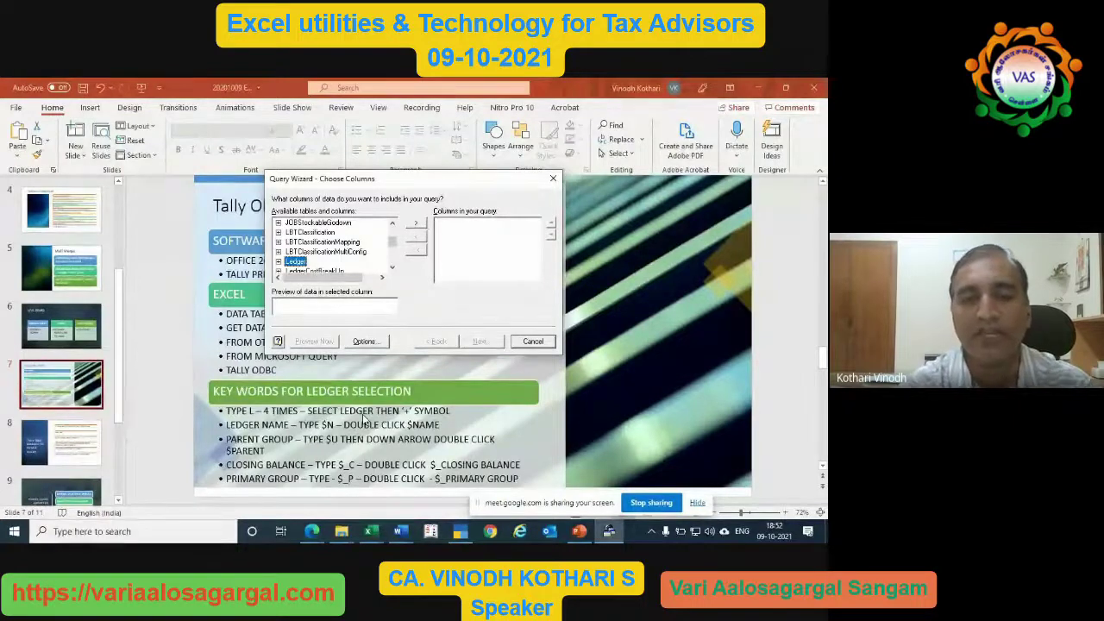
left_click(278, 261)
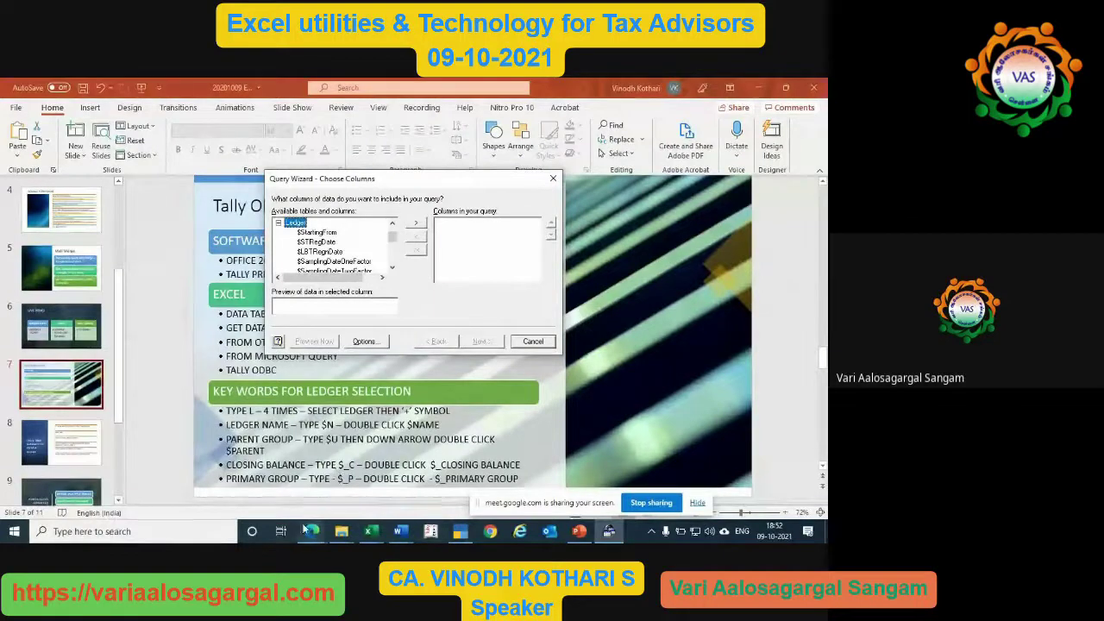
mouse_move(310, 533)
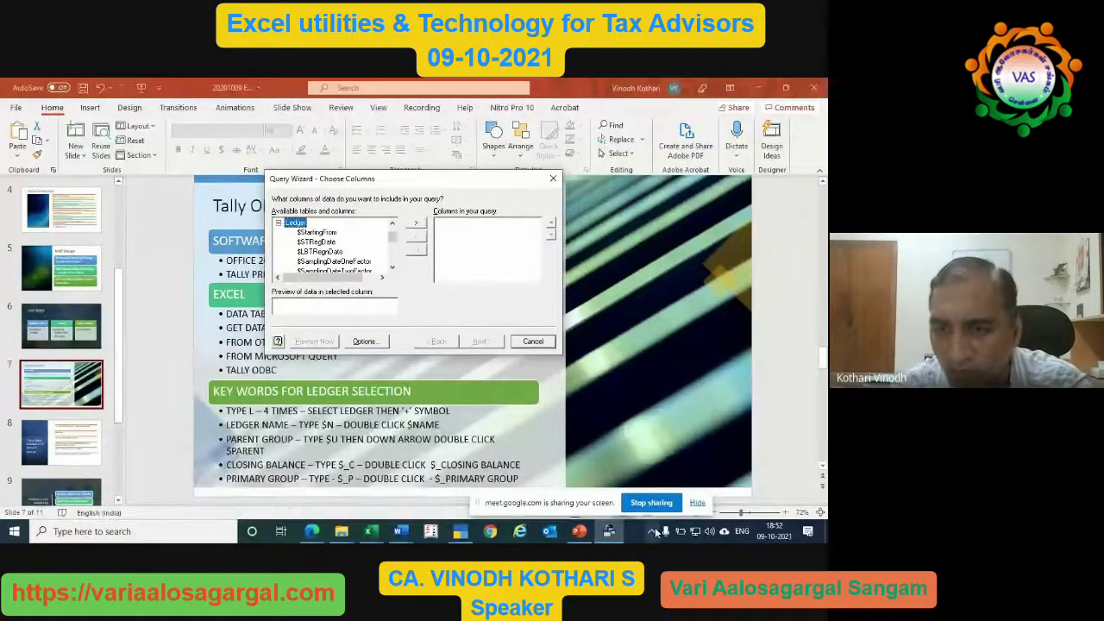
left_click(710, 531)
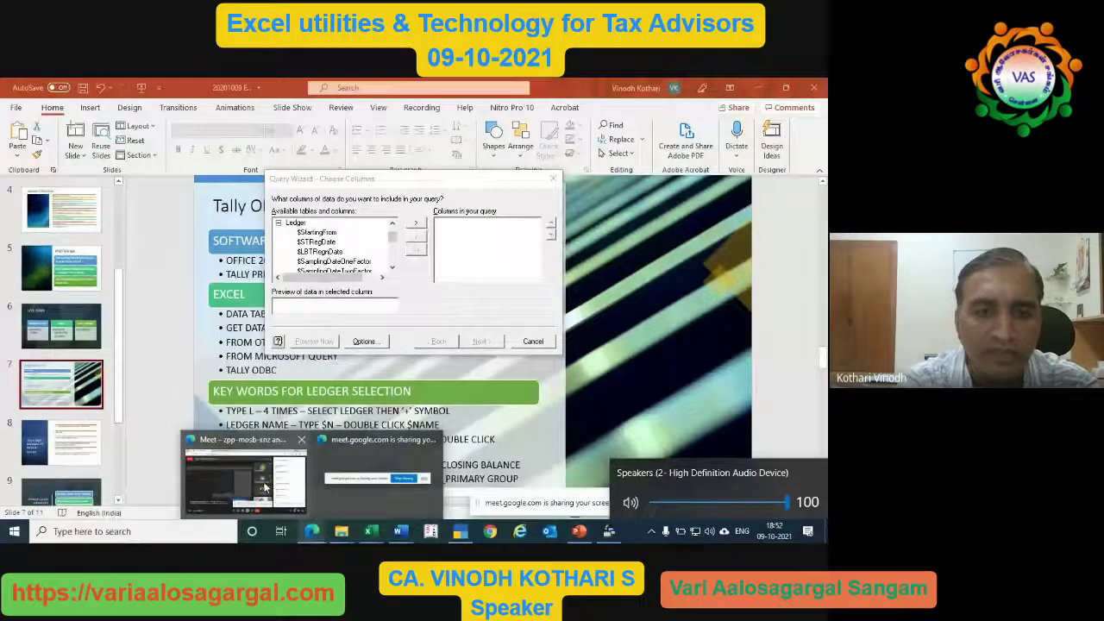
Bring the Google Meet call with its in-call messages forward and dismiss the raised-hands notice
left_click(262, 480)
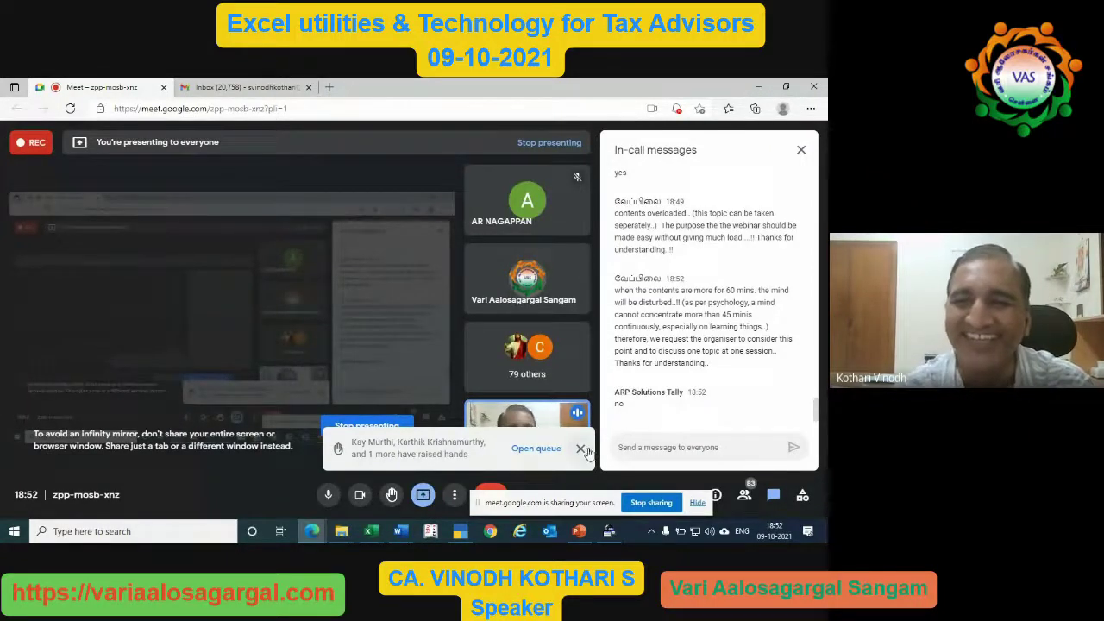
left_click(582, 449)
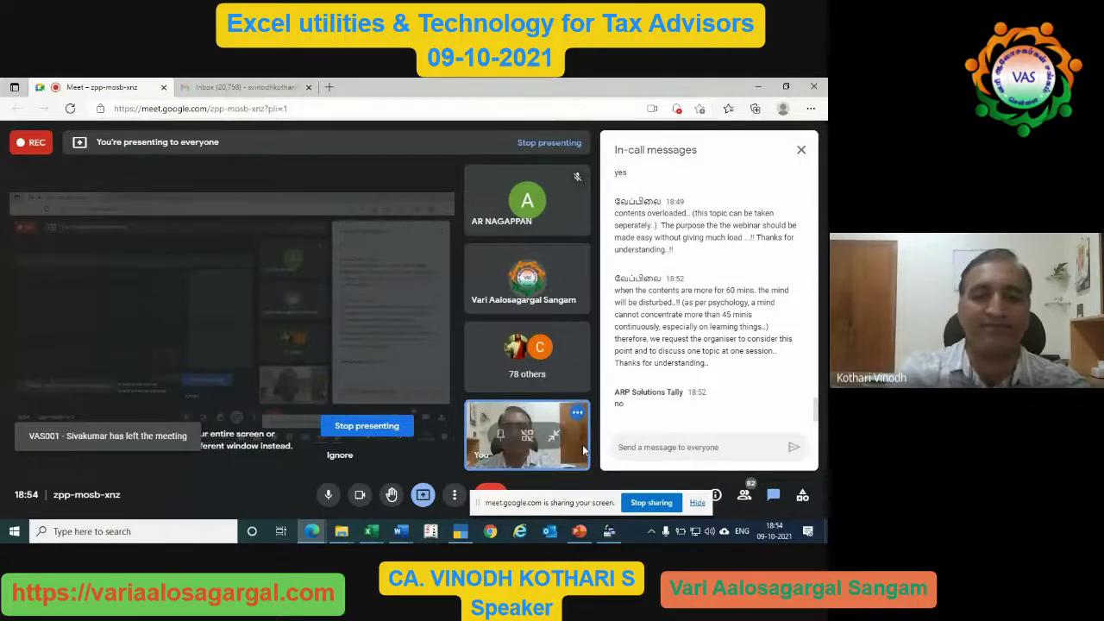
Close Meet's in-call messages and return to the PowerPoint ledger-selection keywords slide
key("alt+Tab")
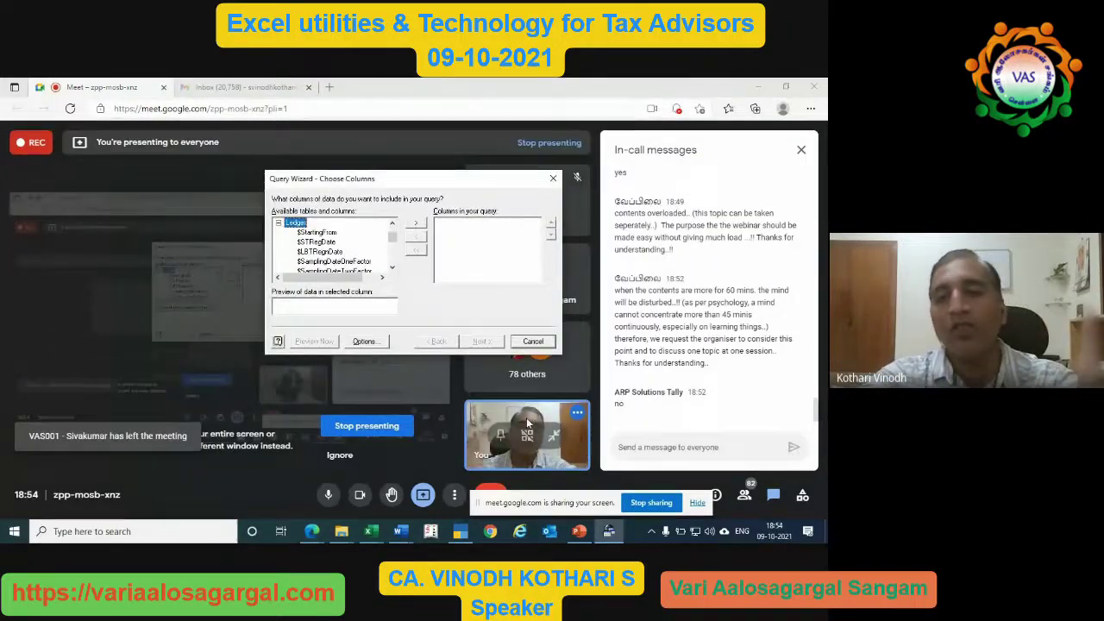
mouse_move(526, 417)
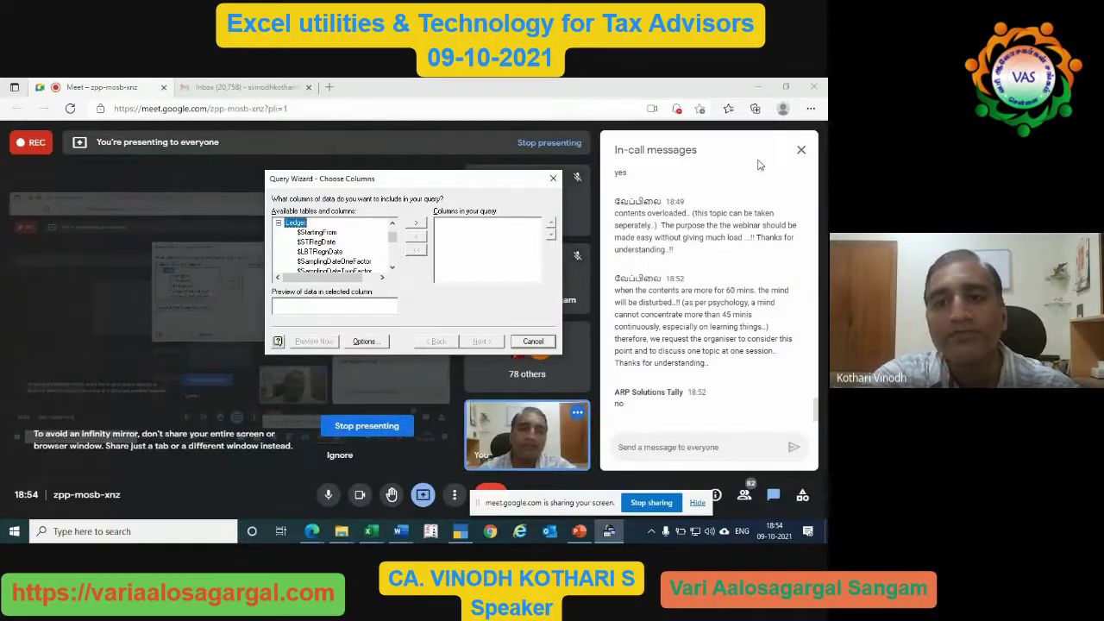
left_click(801, 148)
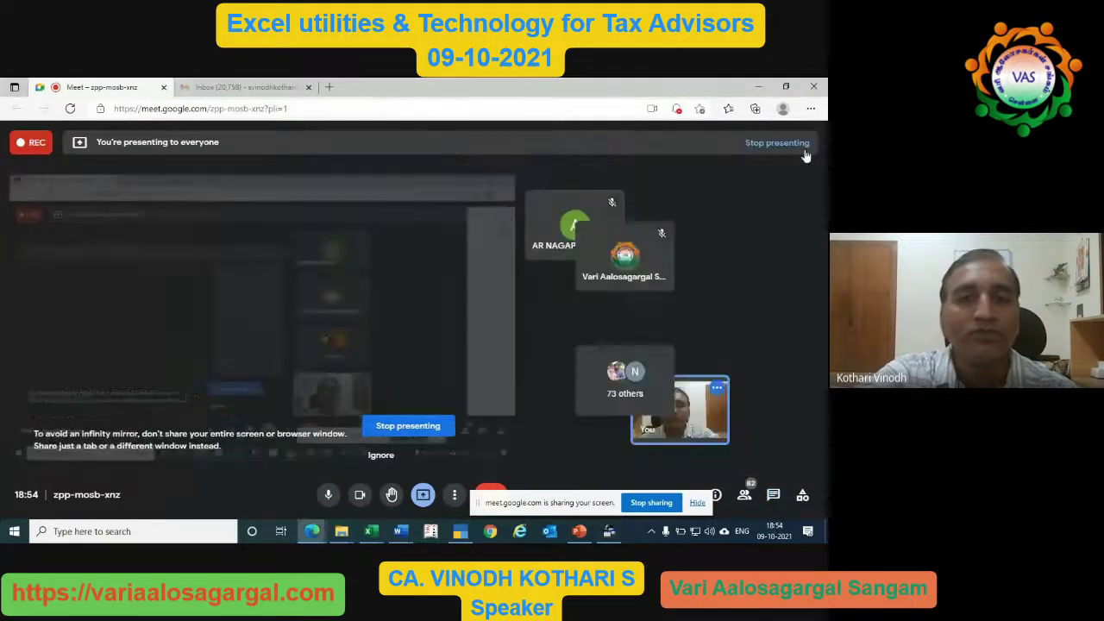
key("alt+Tab")
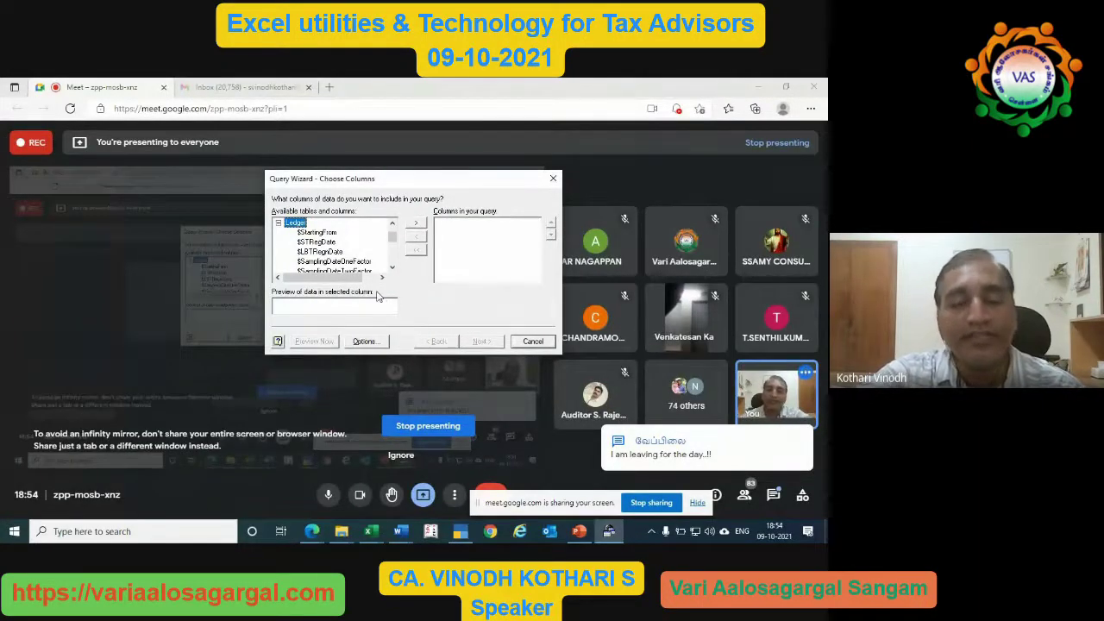
key("alt+Tab")
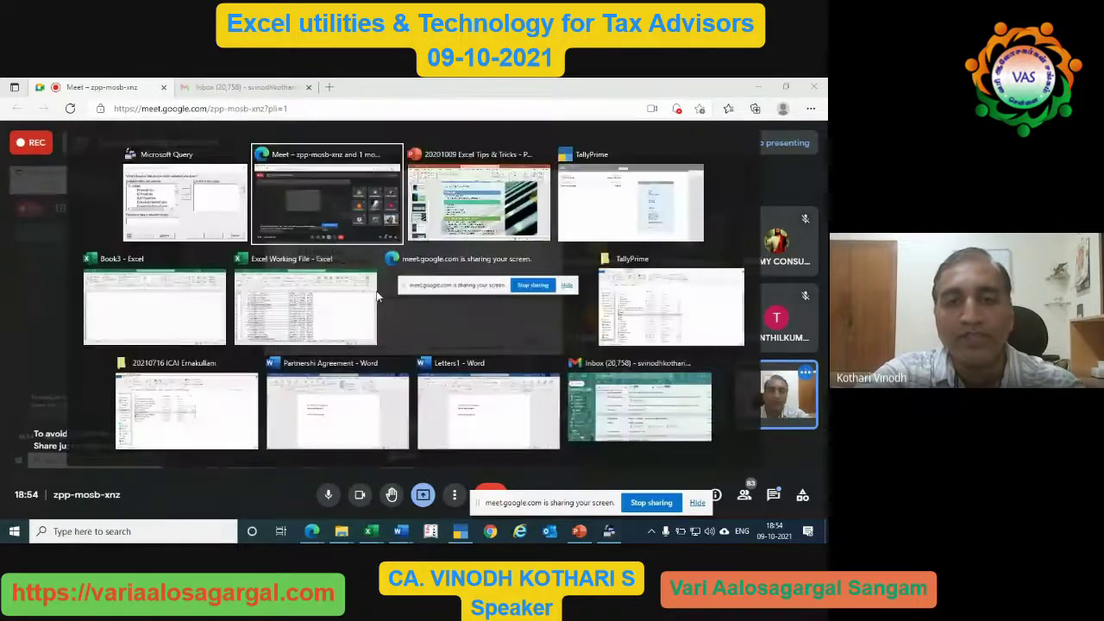
key("alt+Tab")
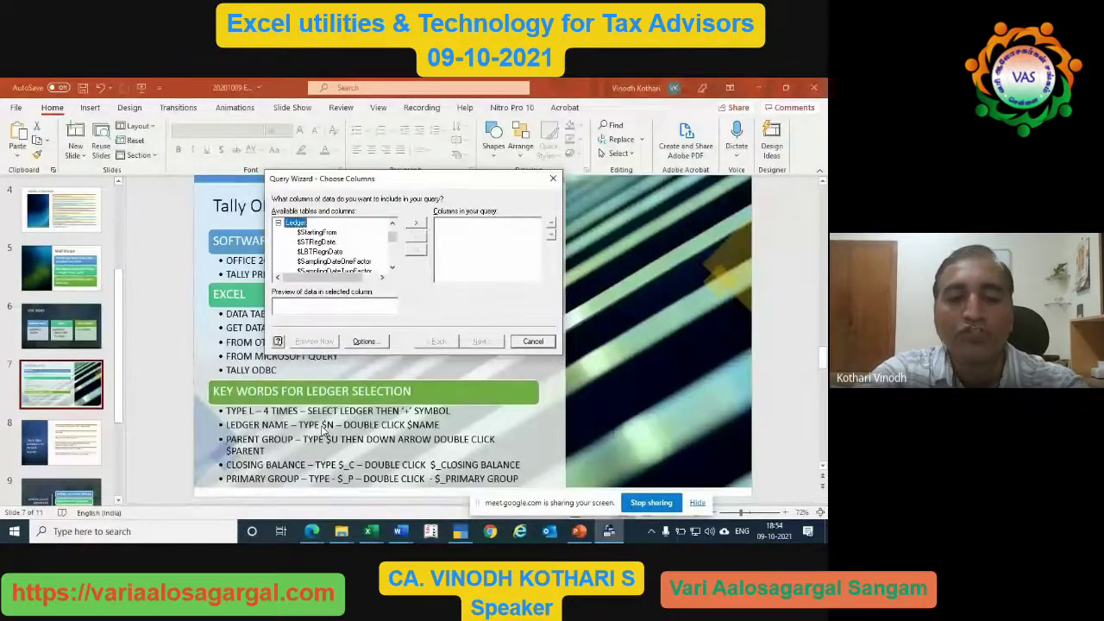
Add the ledger's $Name field to the query's chosen columns
type("$N")
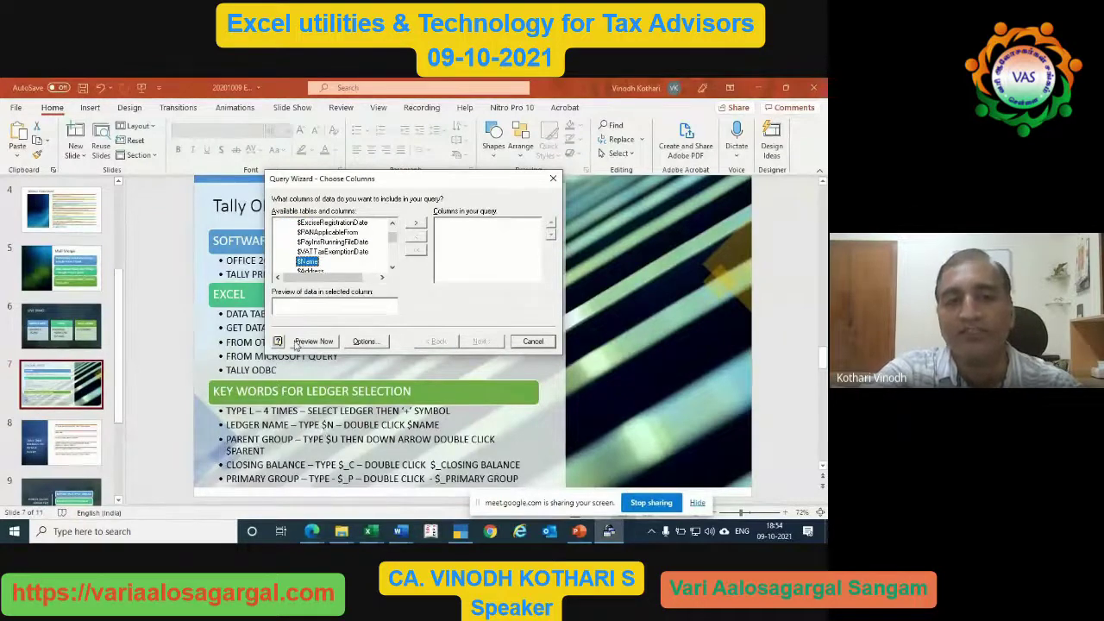
double_click(303, 261)
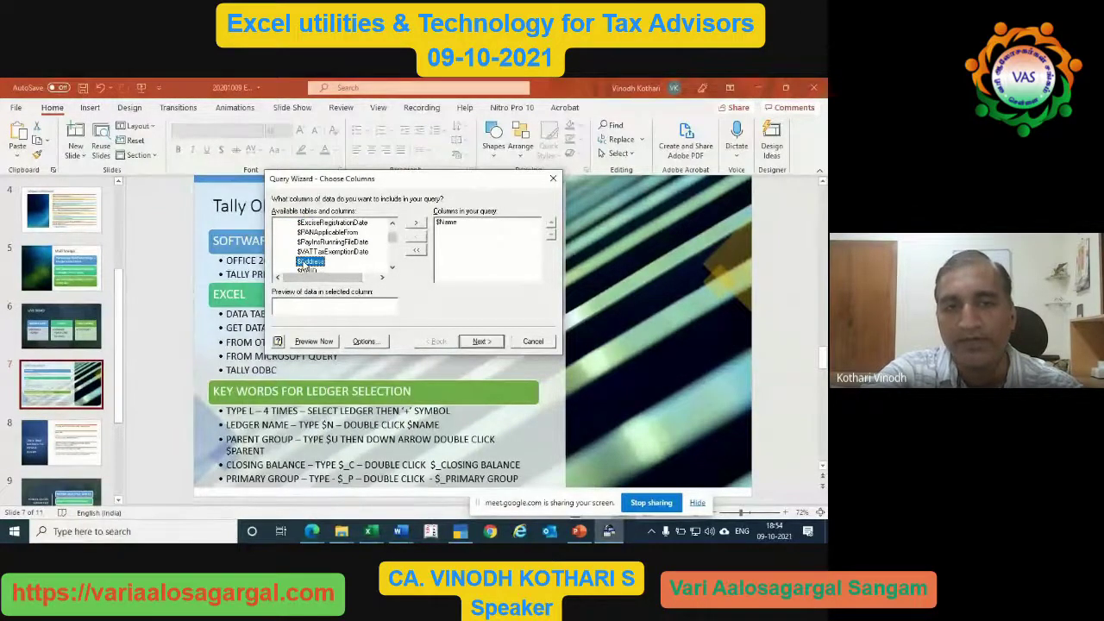
key("alt+Tab")
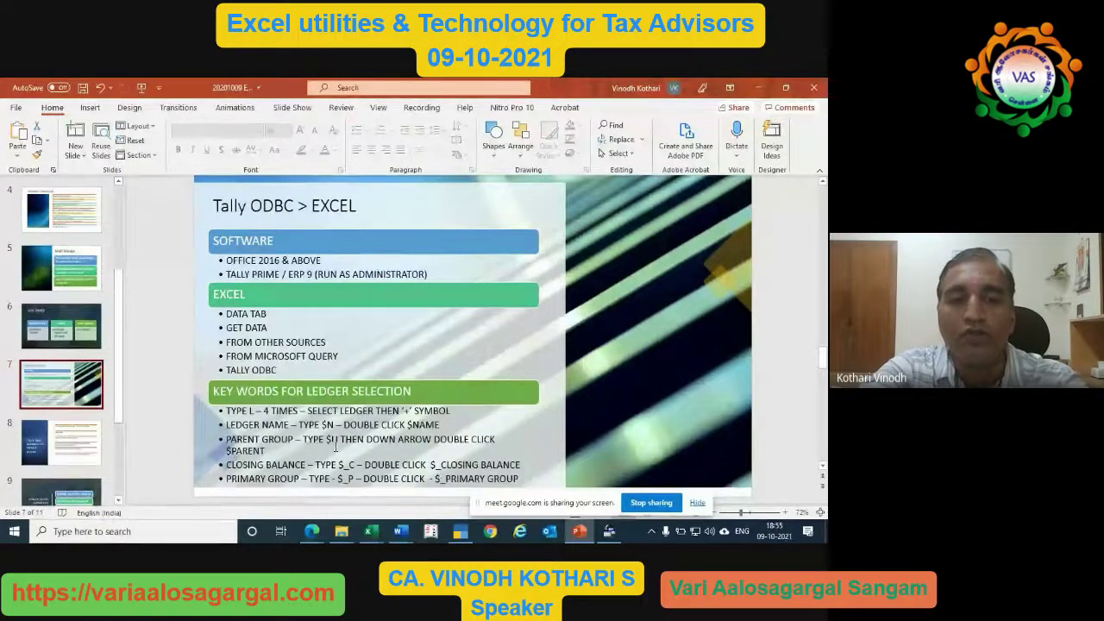
key("alt+Tab")
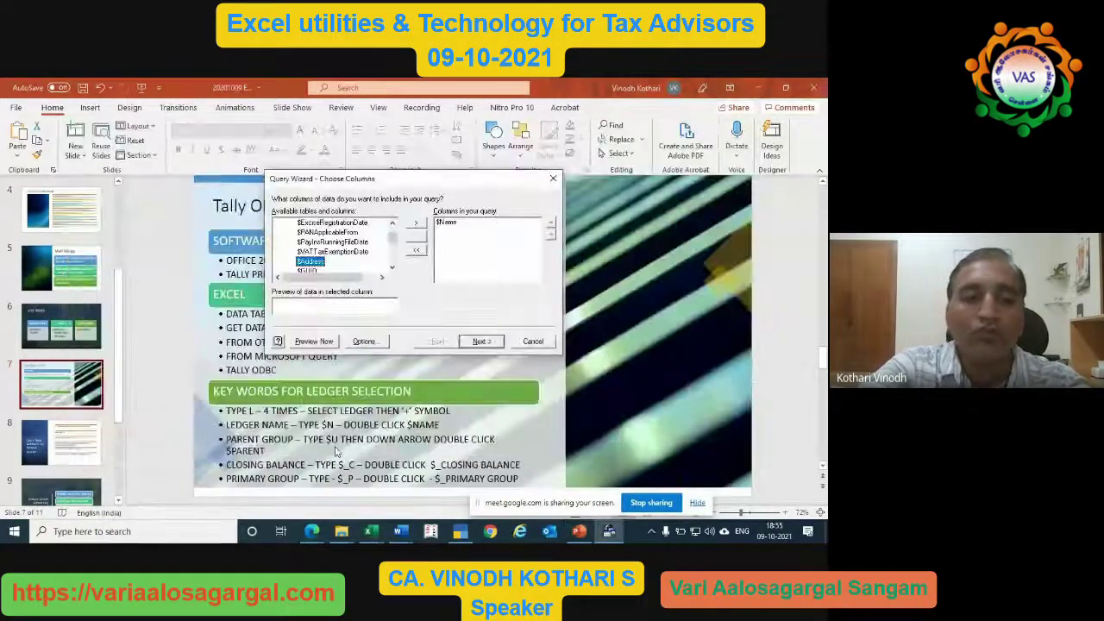
Add $Parent to the chosen columns, then bring the presentation slide back
key("Down")
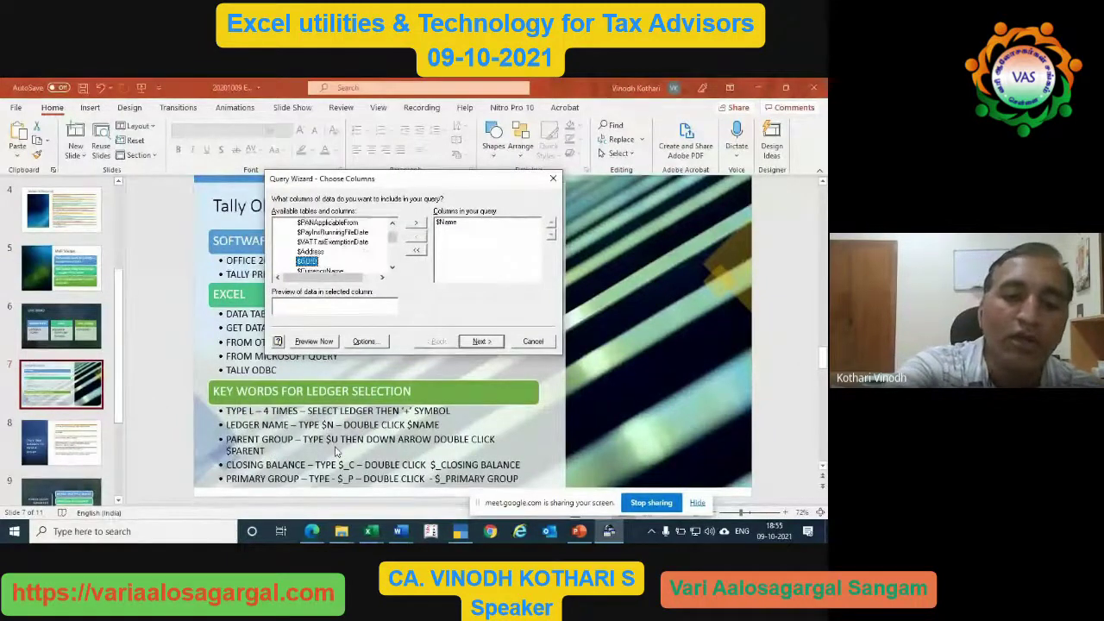
key("Down")
key("Down")
key("Down")
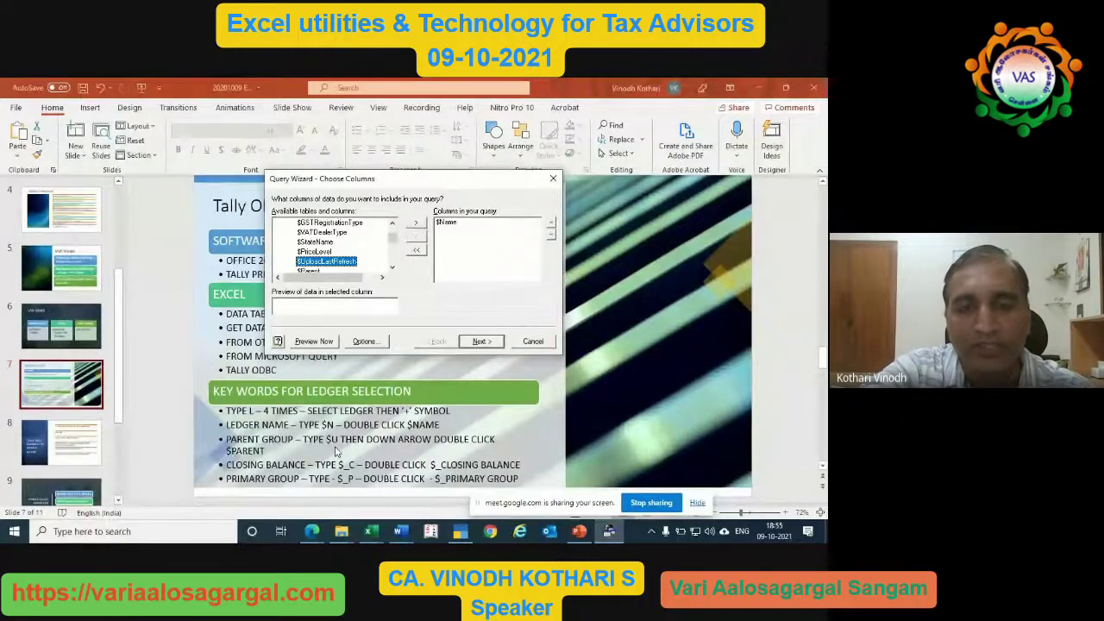
key("Down")
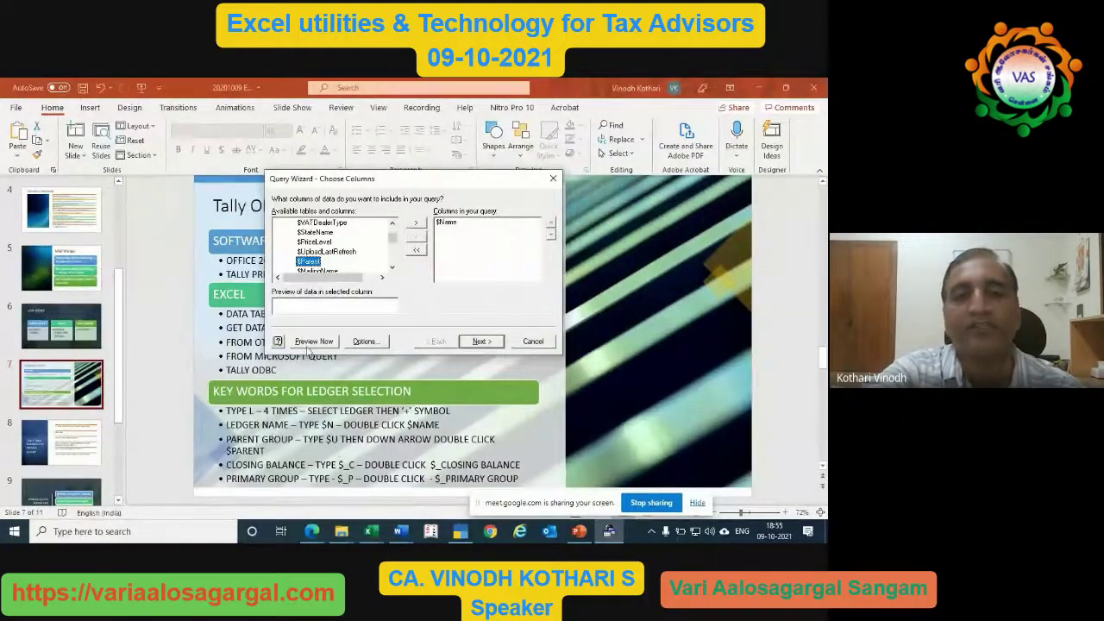
double_click(307, 262)
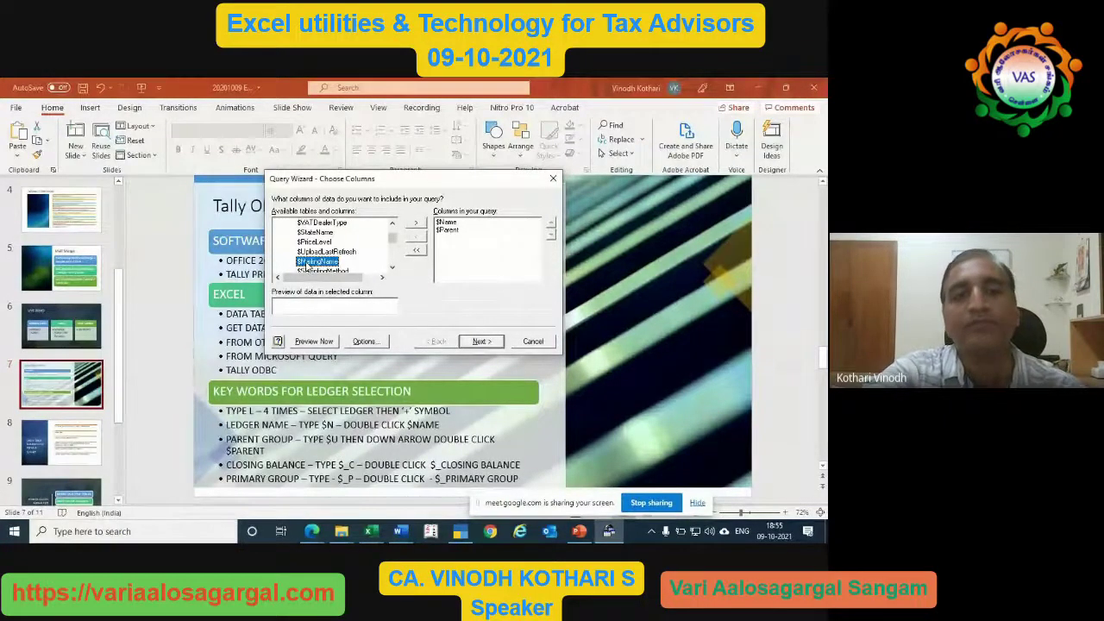
key("alt+Tab")
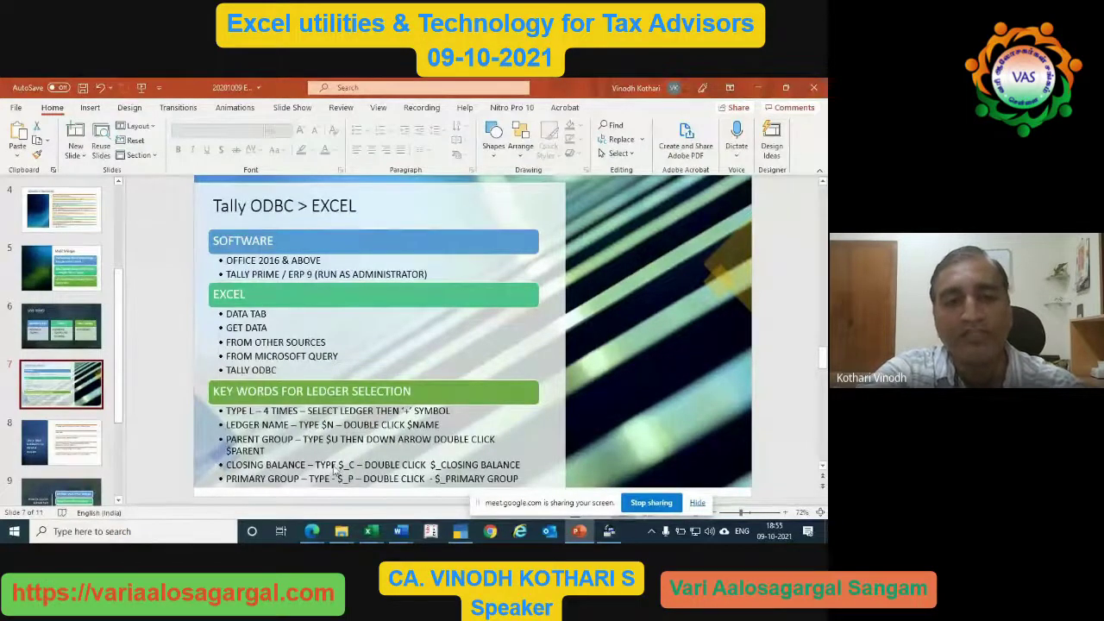
key("alt+Tab")
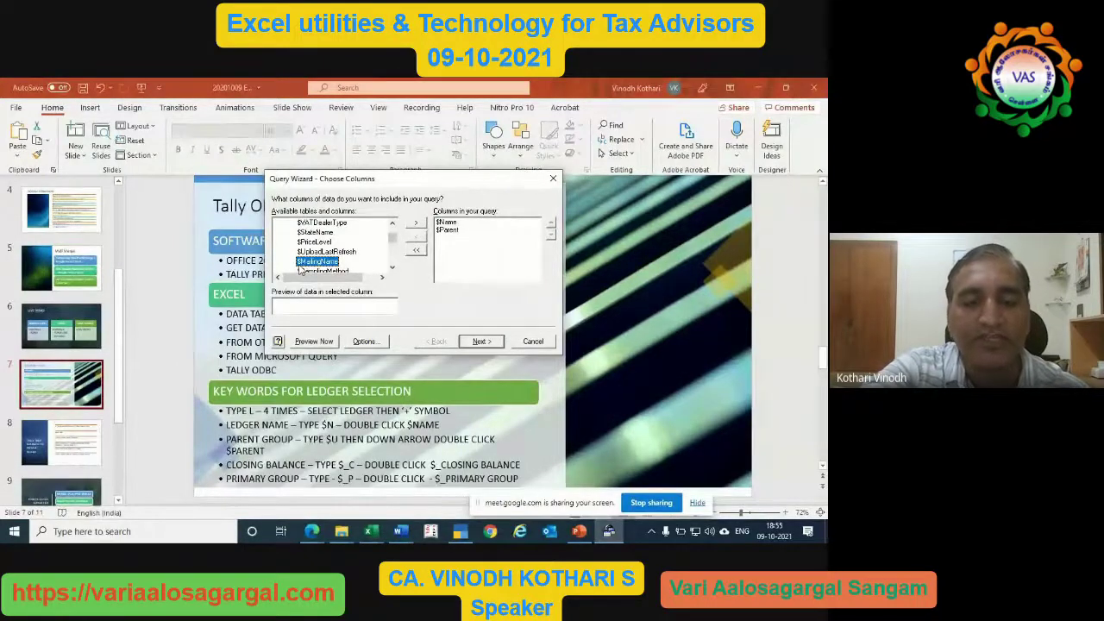
key("alt+Tab")
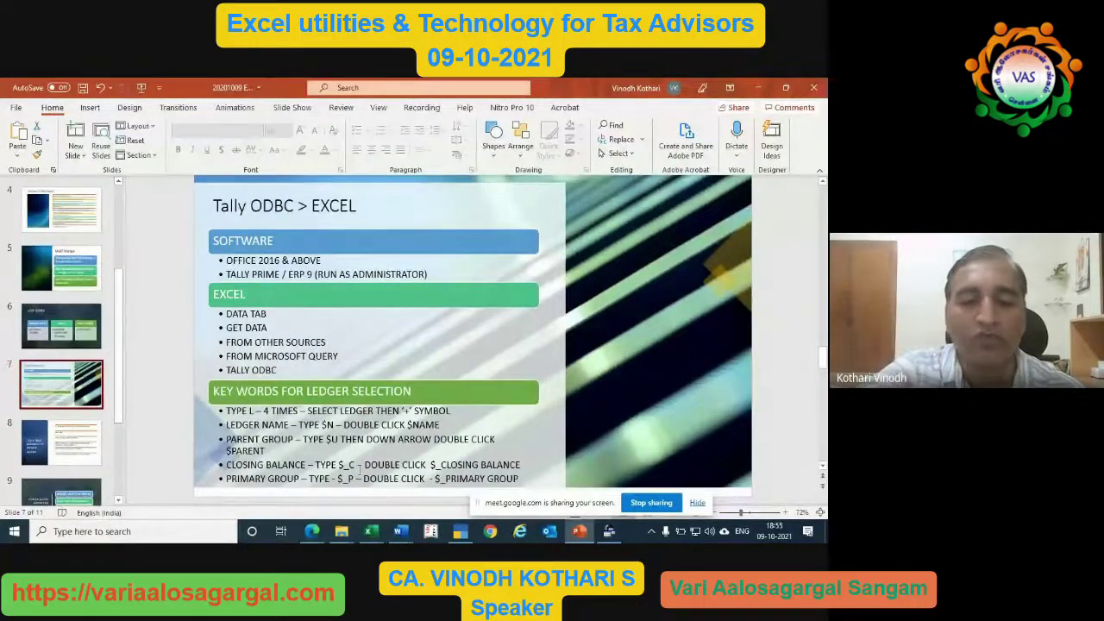
Add $_ClosingBalance and $_PrimaryGroup so the query holds four ledger columns
key("alt+Tab")
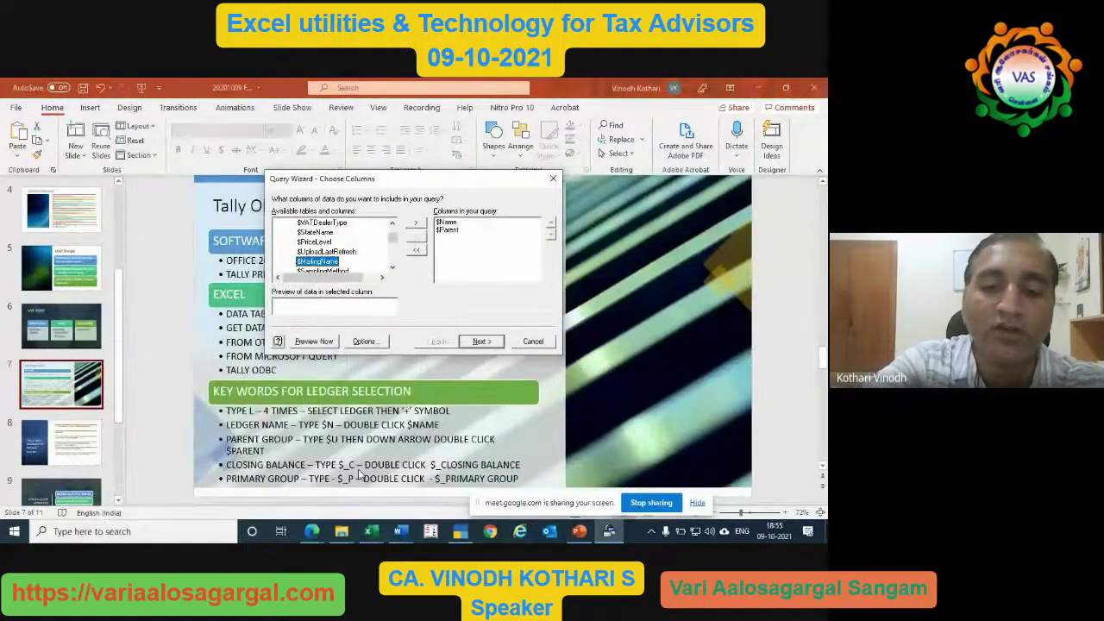
type("$cl")
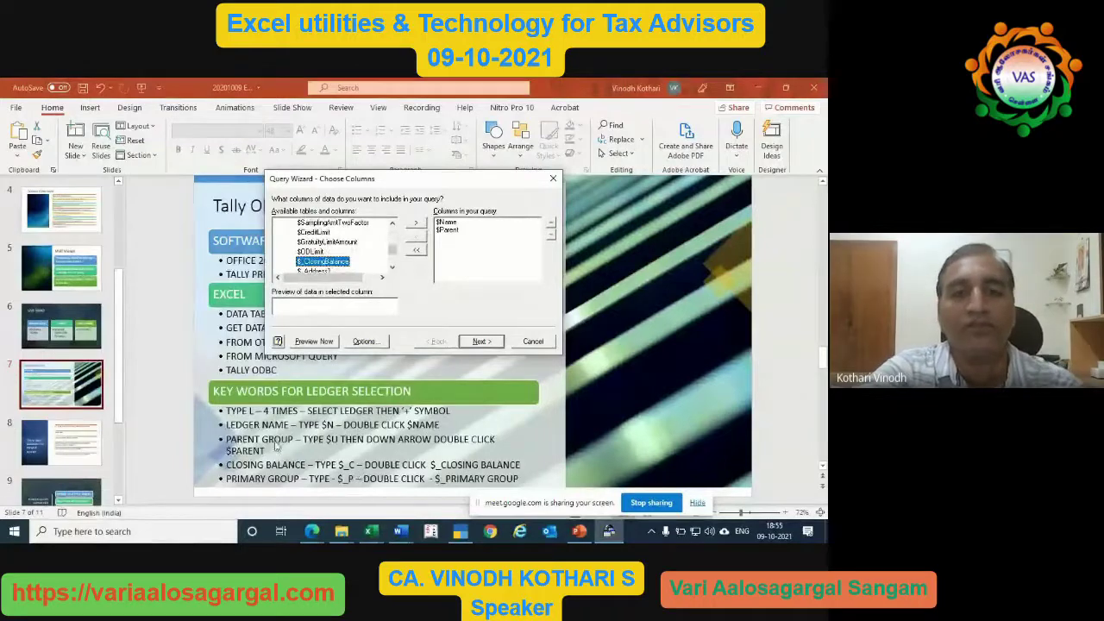
double_click(308, 263)
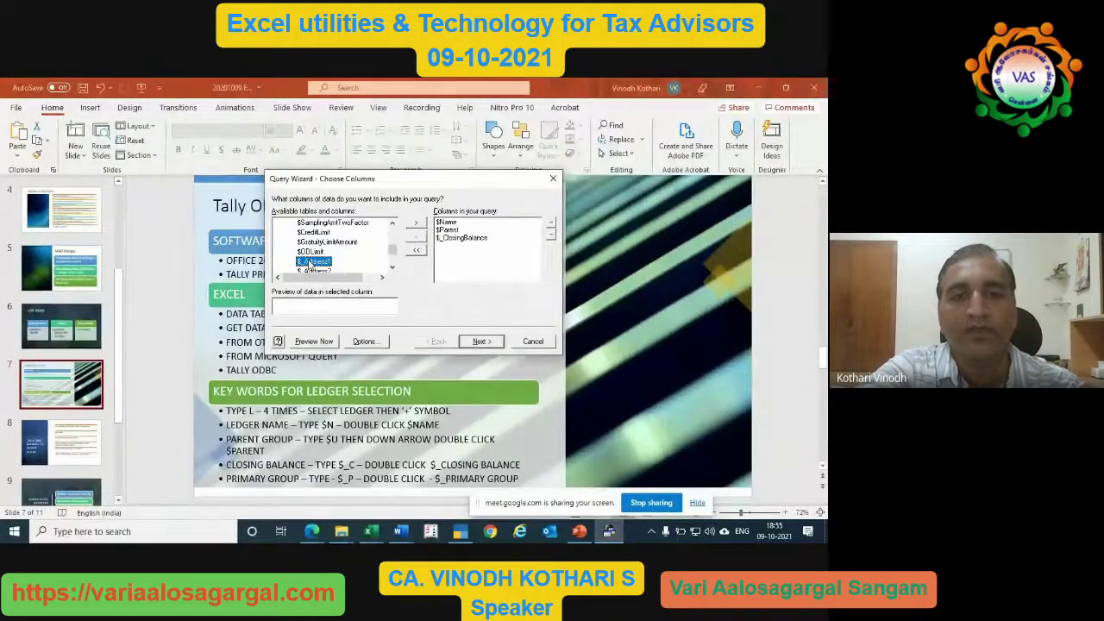
key("alt+Tab")
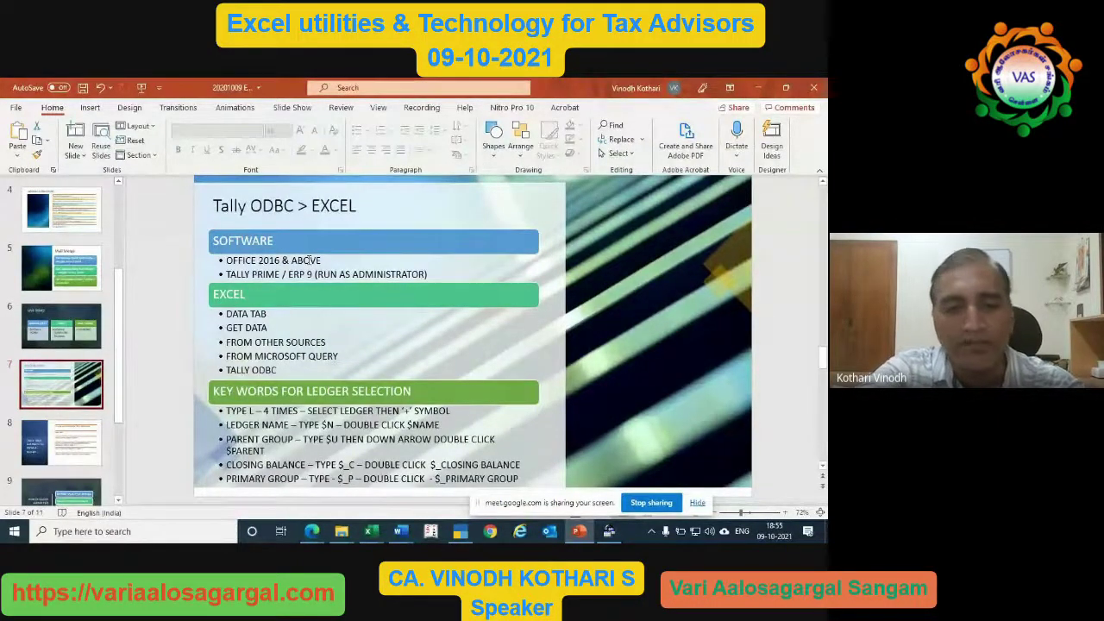
key("alt+Tab")
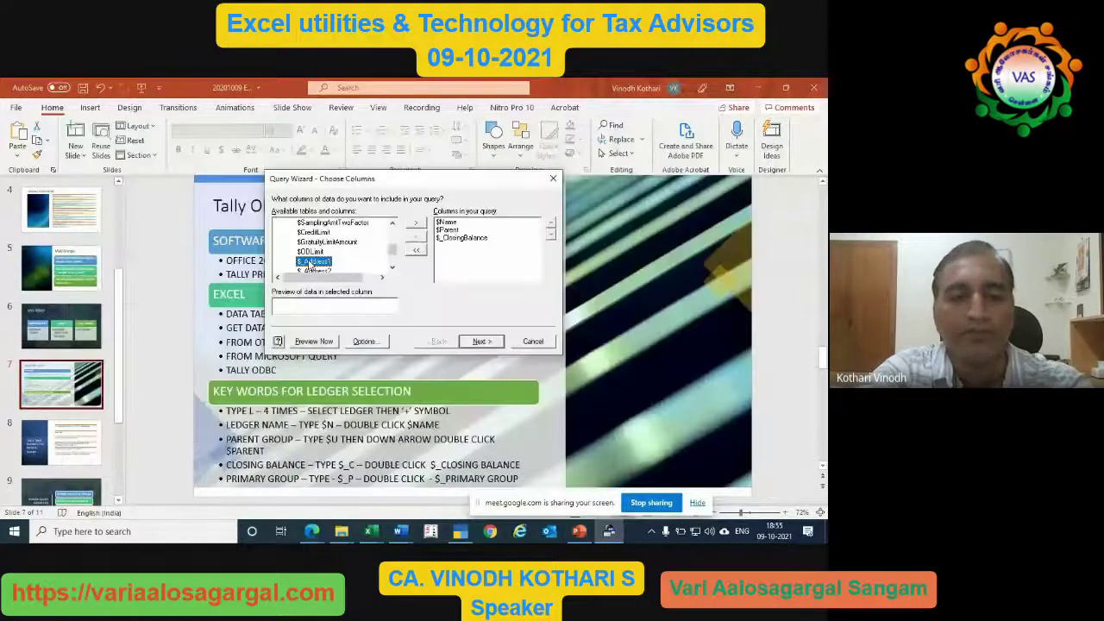
key("Down")
key("Down")
key("Down")
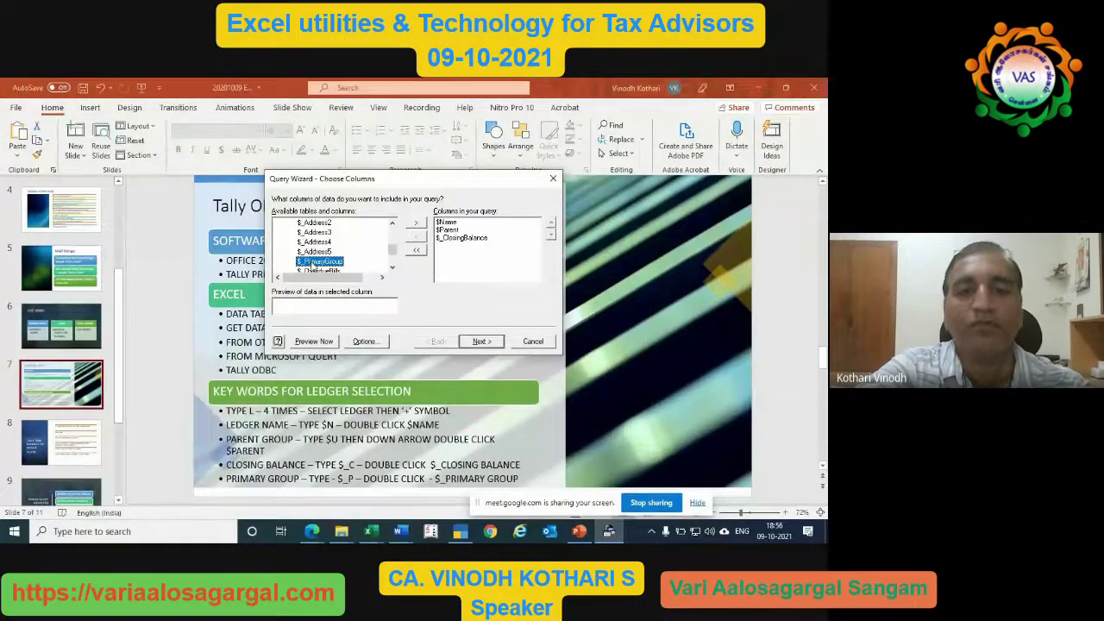
double_click(312, 261)
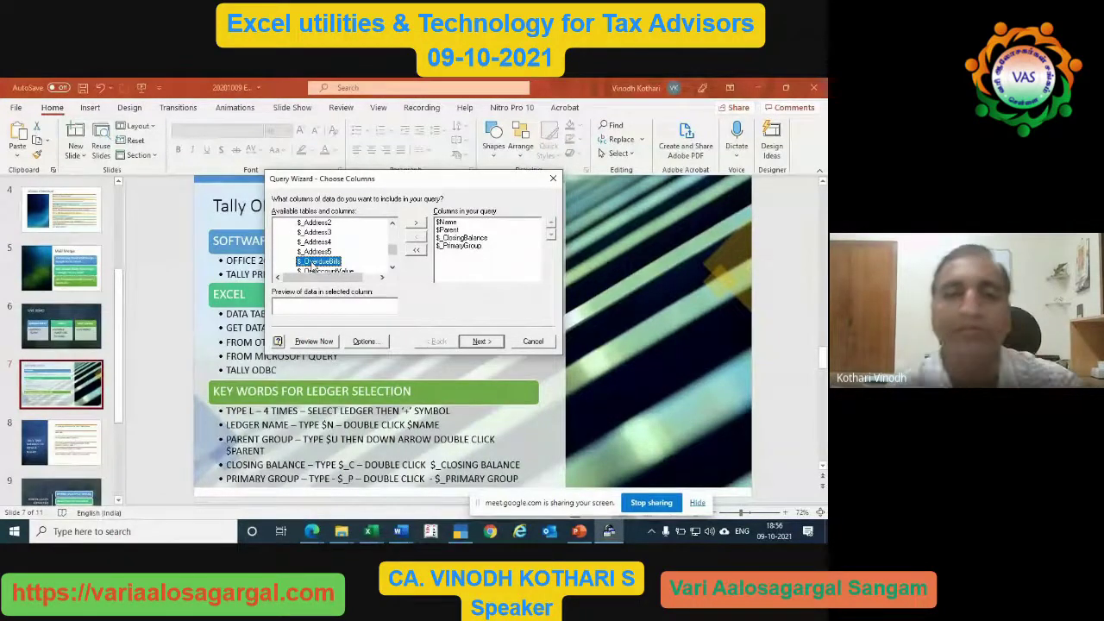
Skip filtering and sorting, finish, and import the ledger data as a table at Sheet1!A1
left_click(480, 341)
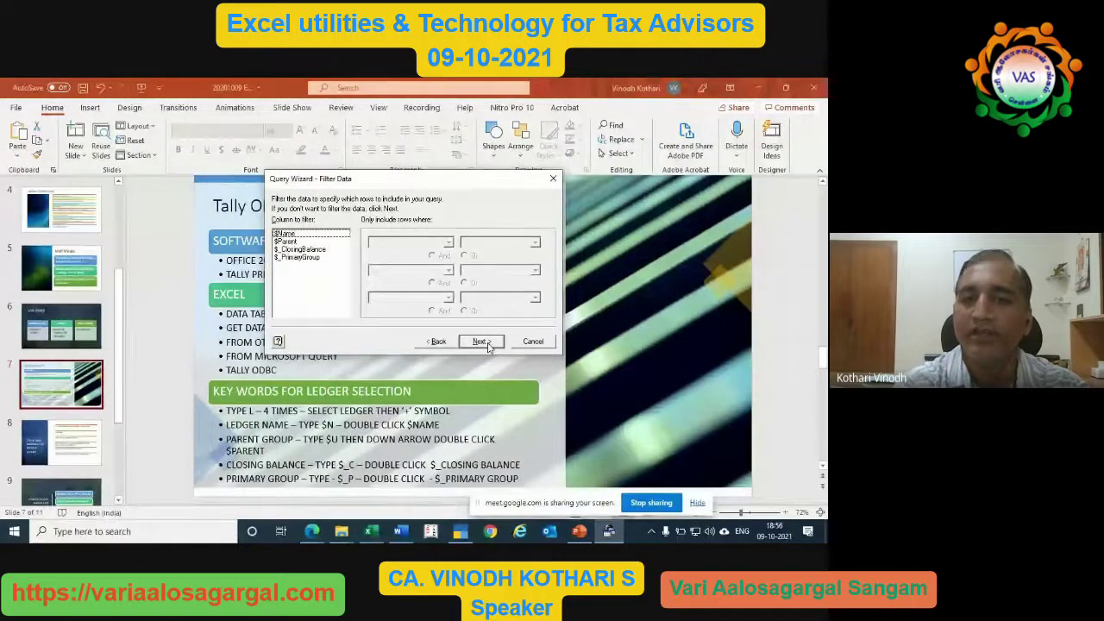
left_click(481, 341)
left_click(481, 341)
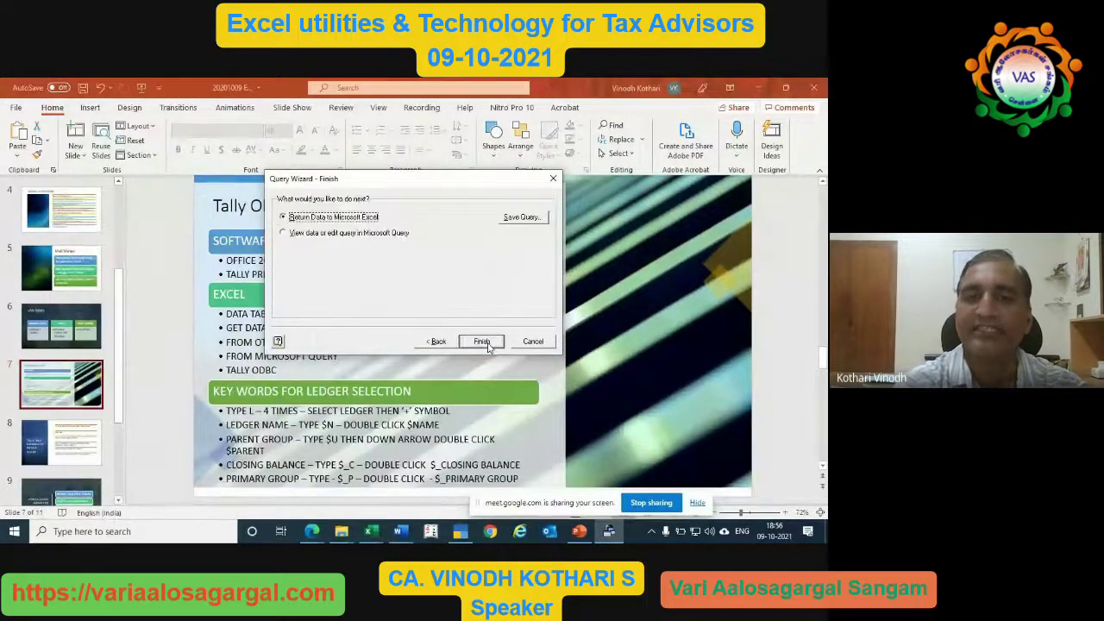
left_click(488, 343)
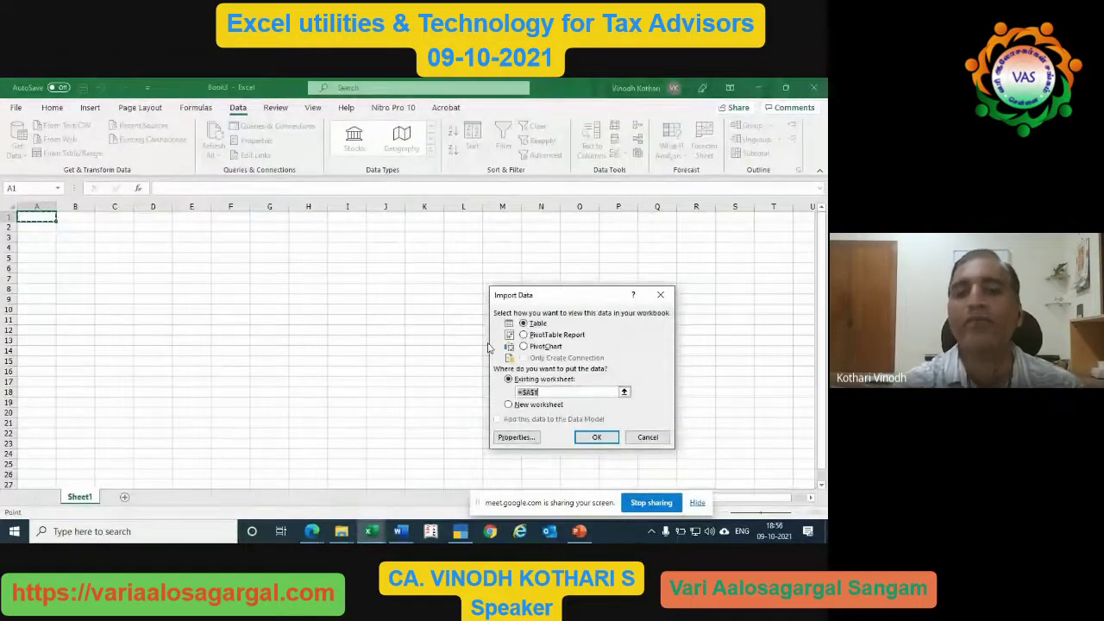
left_click(592, 440)
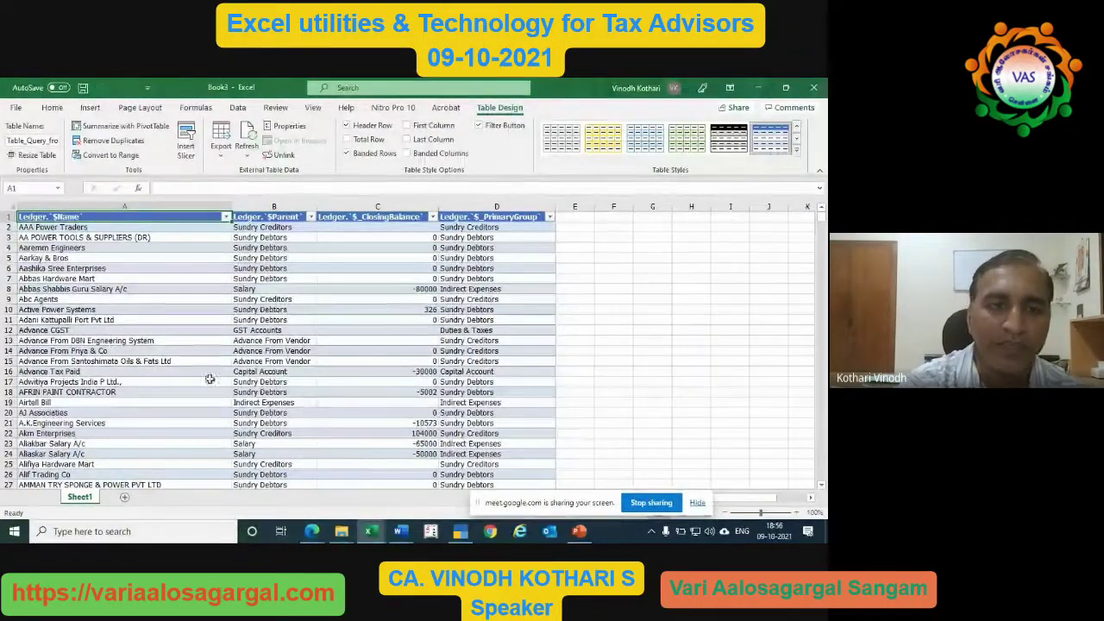
left_click(111, 289)
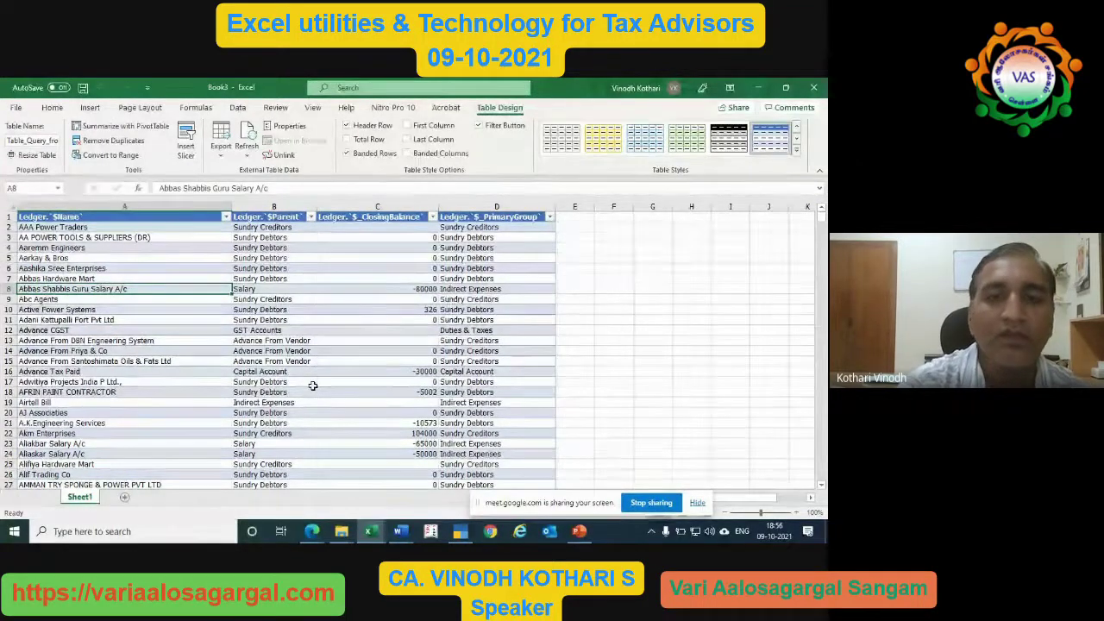
key("Right")
key("Right")
key("Left")
key("Down")
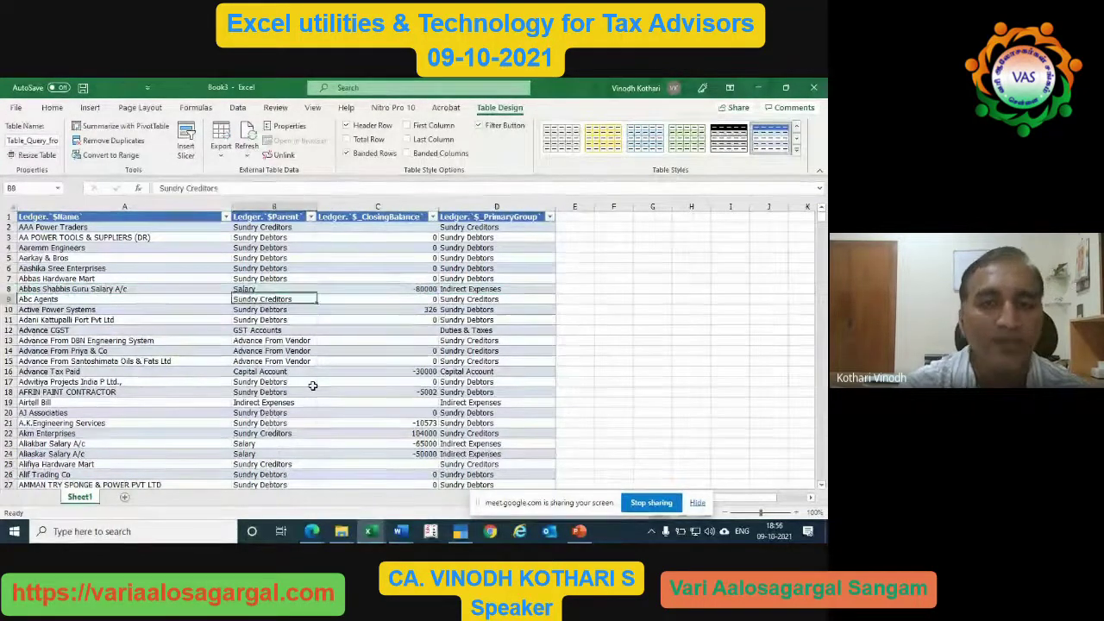
left_click(312, 383)
key("Down")
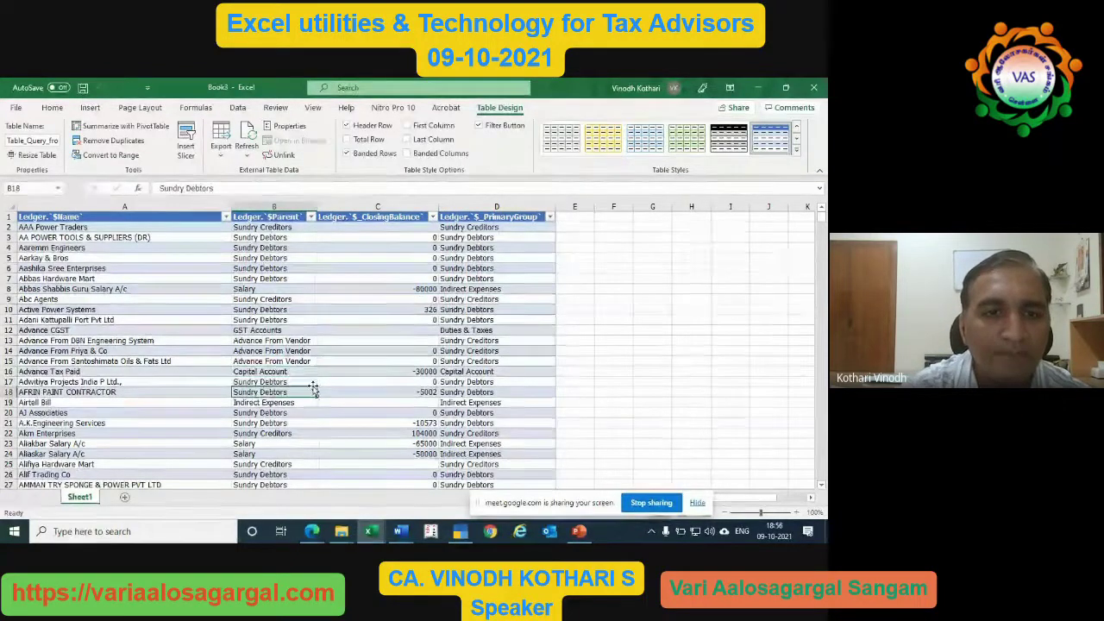
key("Left")
key("Right")
key("Down")
key("Down")
key("Down")
key("Left")
key("Right")
key("Right")
key("Right")
key("Left")
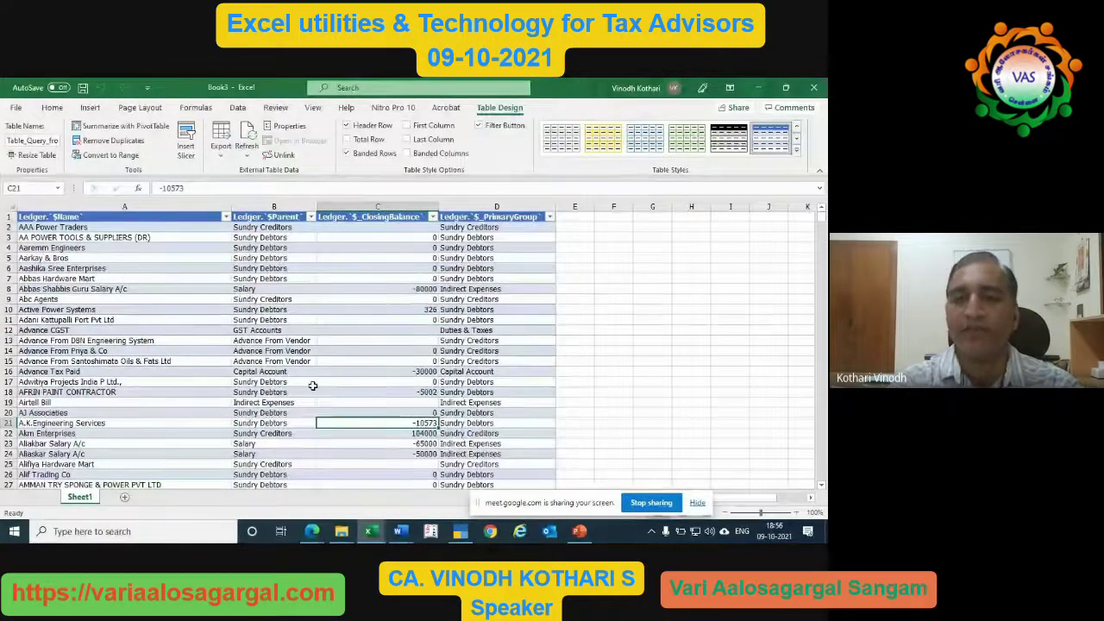
key("Up")
key("Up")
key("Up")
key("Up")
key("Up")
key("Up")
key("Up")
key("Down")
key("Down")
key("Down")
key("Down")
key("Down")
key("Down")
key("Down")
key("Down")
key("Down")
key("Up")
key("Up")
key("Up")
key("Up")
key("Up")
key("Up")
key("Left")
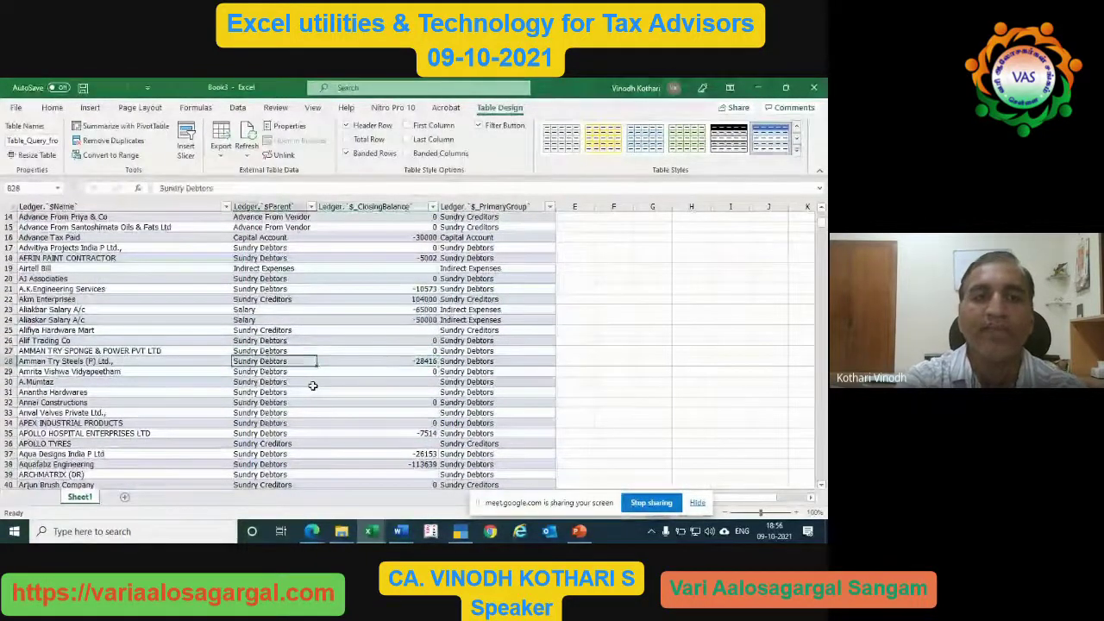
key("Right")
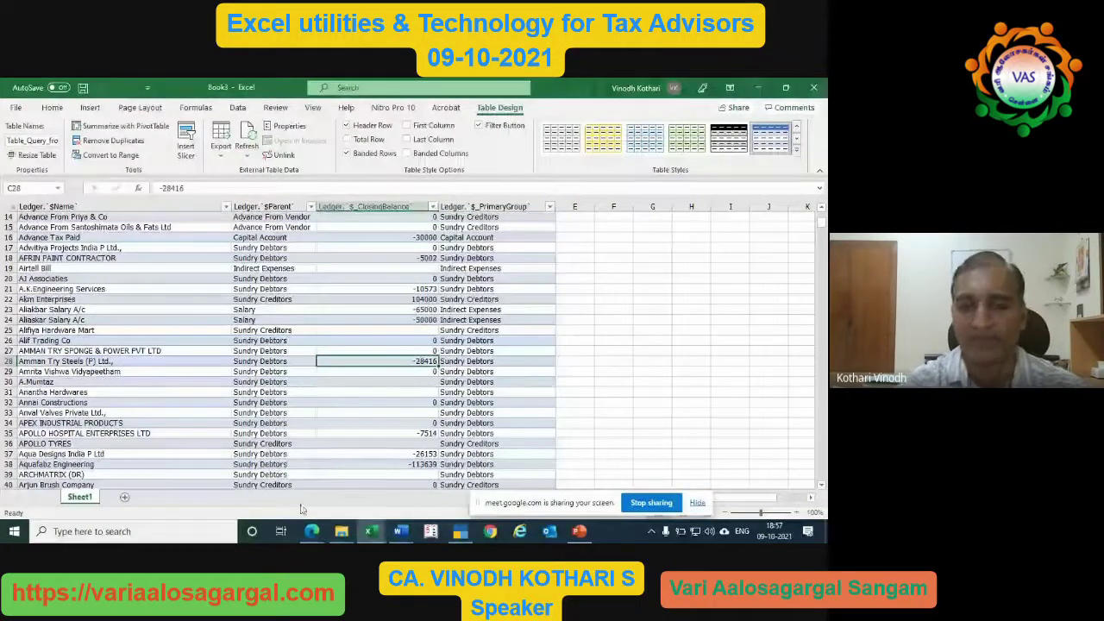
mouse_move(461, 533)
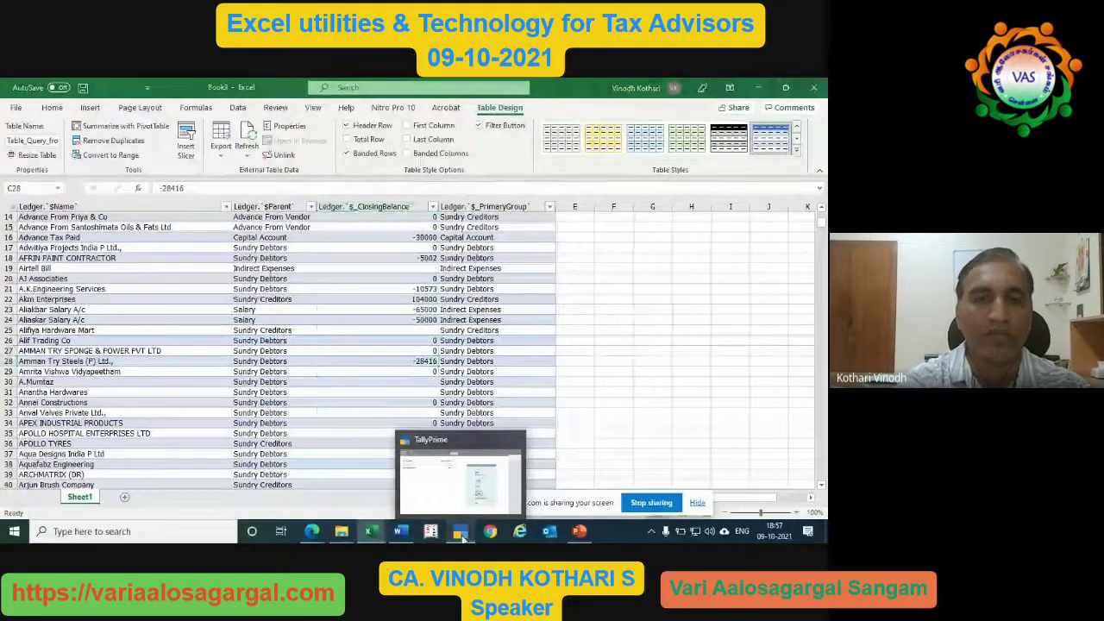
Bring TallyPrime forward and start a Payment voucher with BANK as the paying account
left_click(462, 535)
key("v")
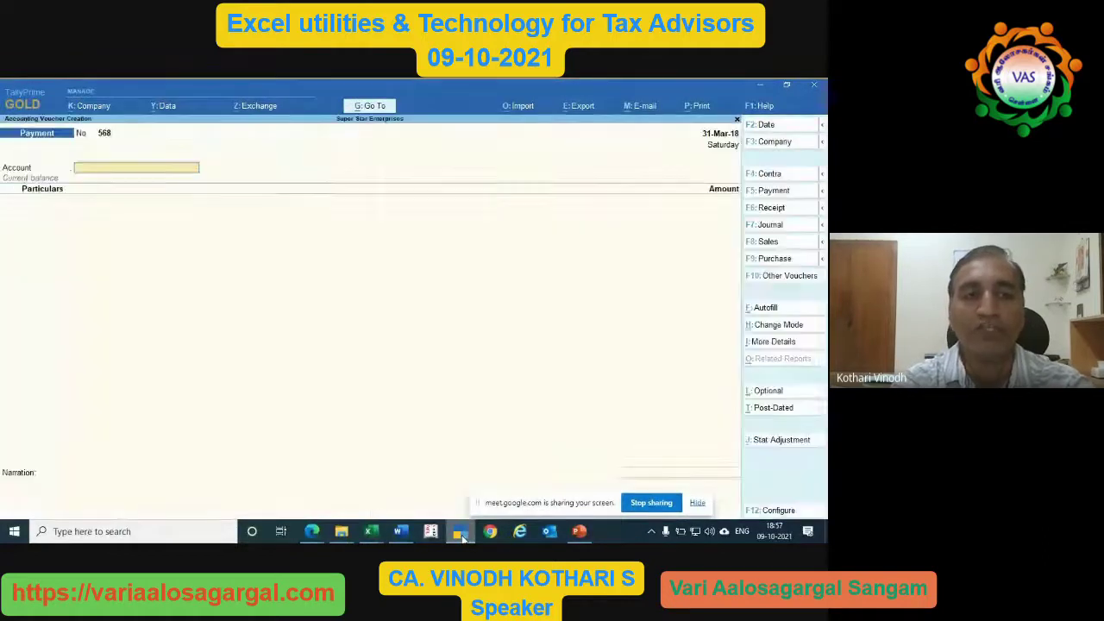
key("F5")
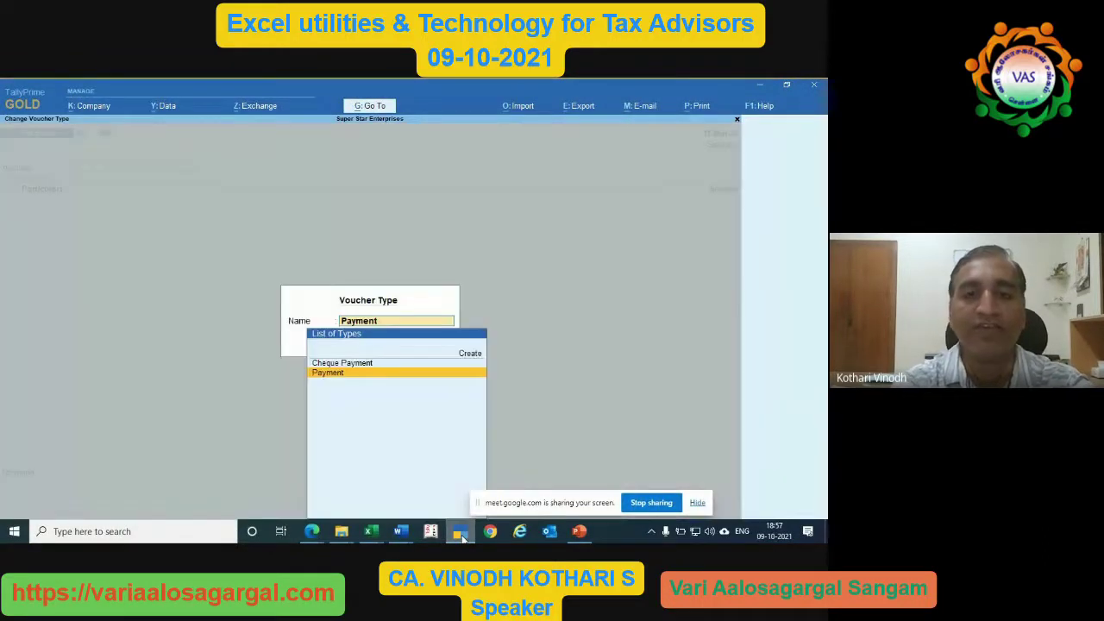
key("Return")
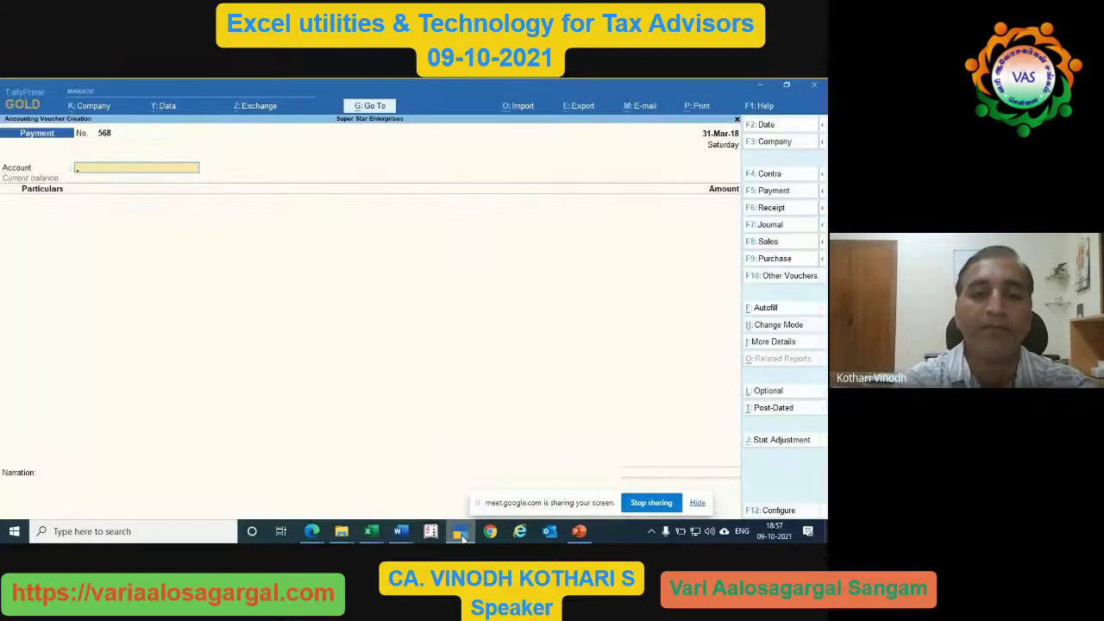
type("Ba")
key("Return")
Try a 28,416 On Account payment to Amman Try Steels, then discard it for blank voucher 568
type("Amman")
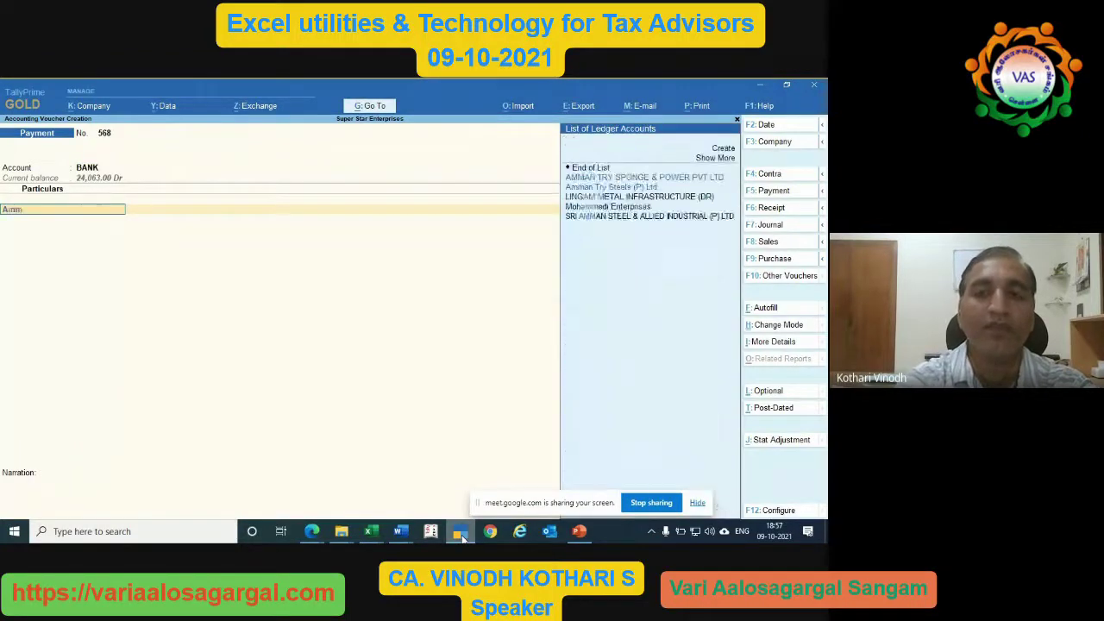
key("Down")
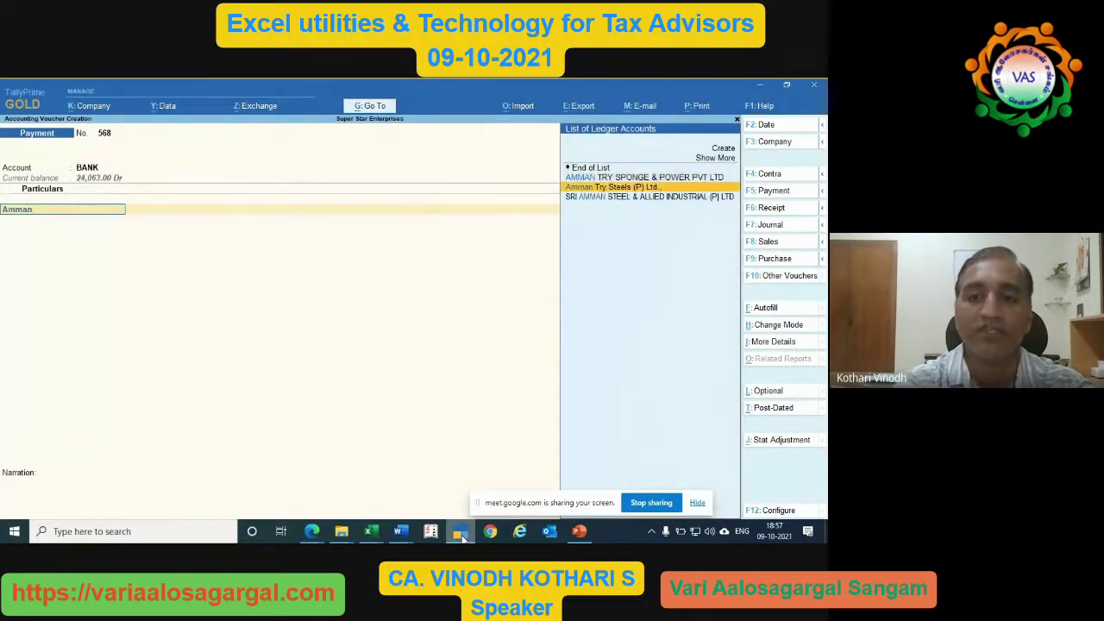
key("Return")
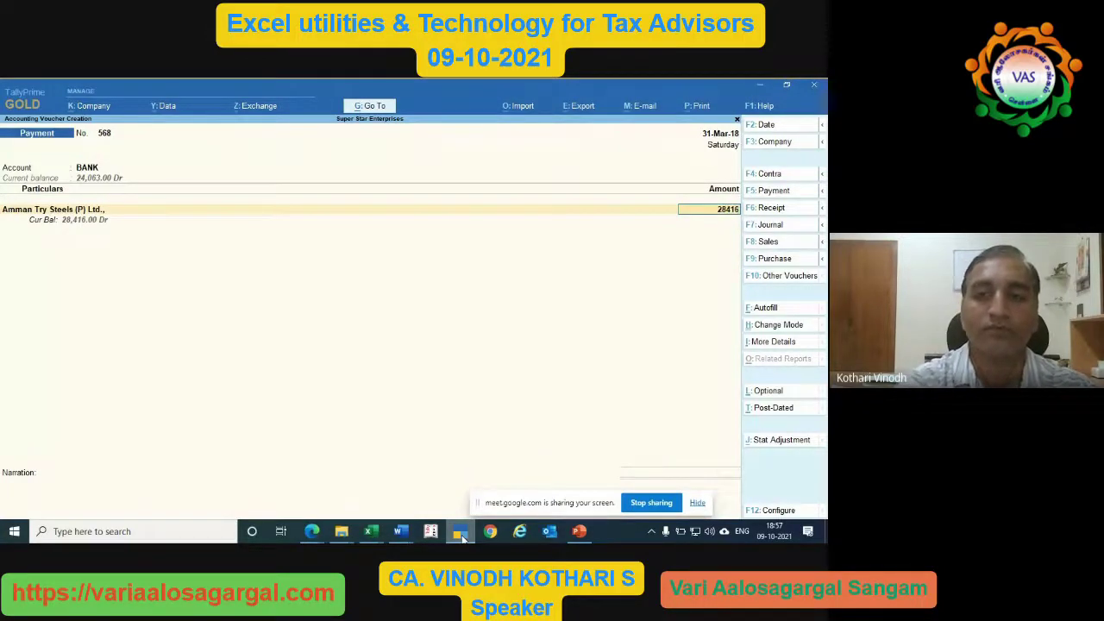
key("Return")
key("Return")
key("Return")
key("Return")
key("Return")
key("Return")
key("BackSpace")
key("BackSpace")
key("BackSpace")
key("Down")
key("Down")
key("Return")
key("Return")
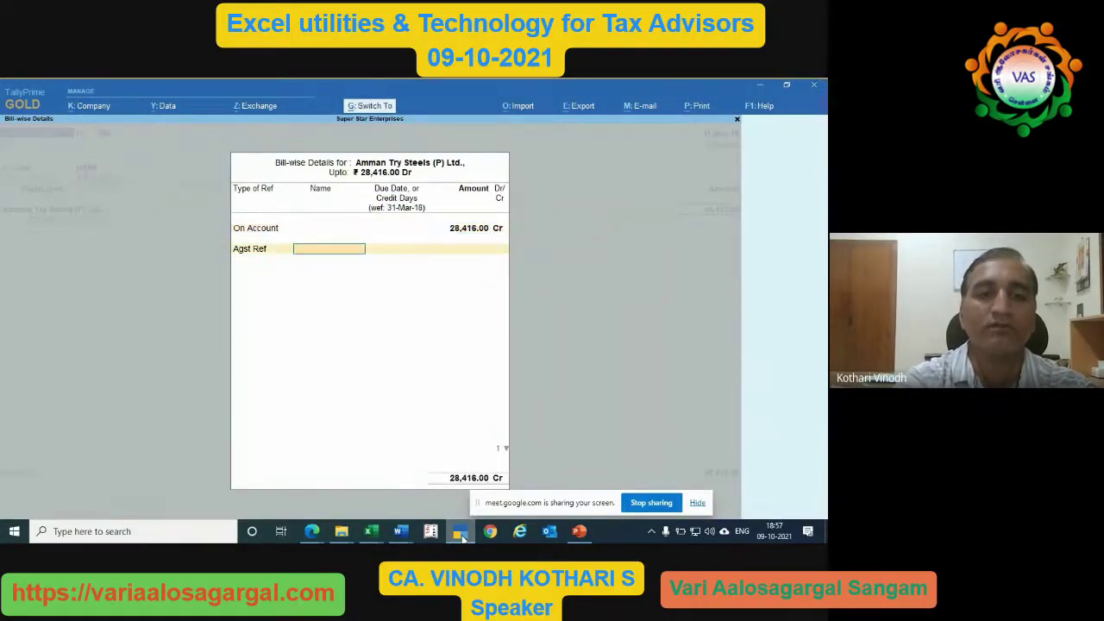
key("BackSpace")
key("Down")
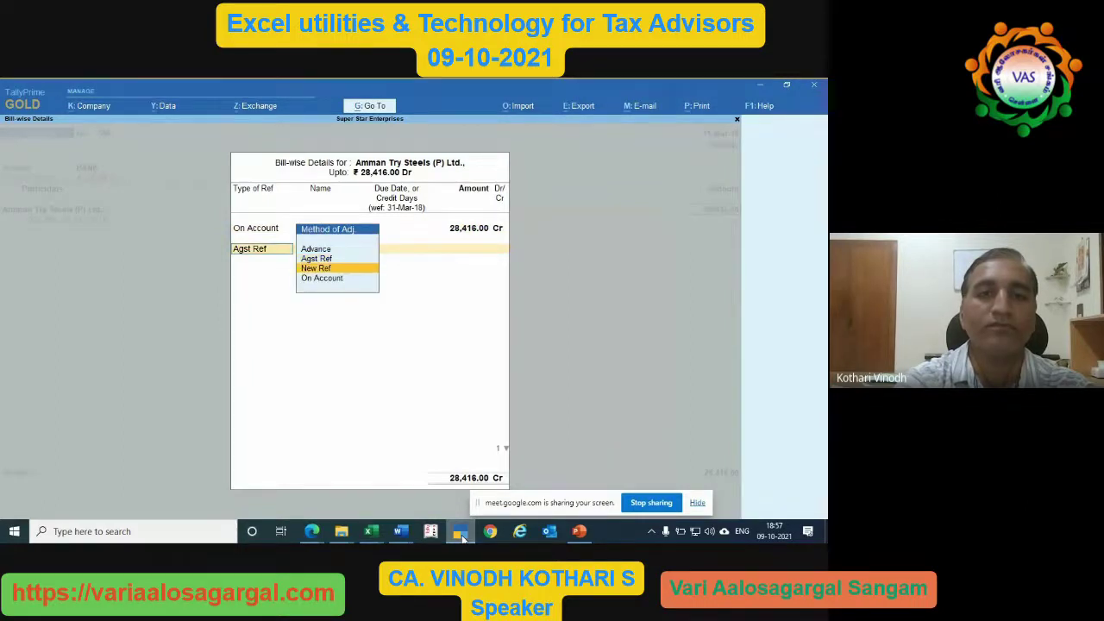
key("BackSpace")
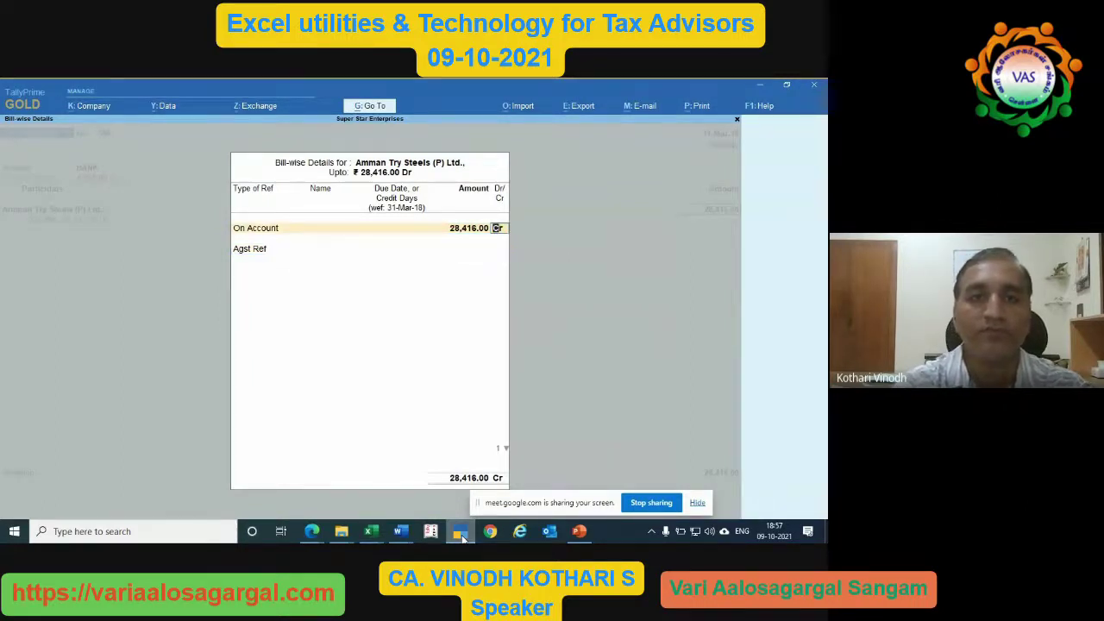
left_click(499, 228)
type("d")
key("Return")
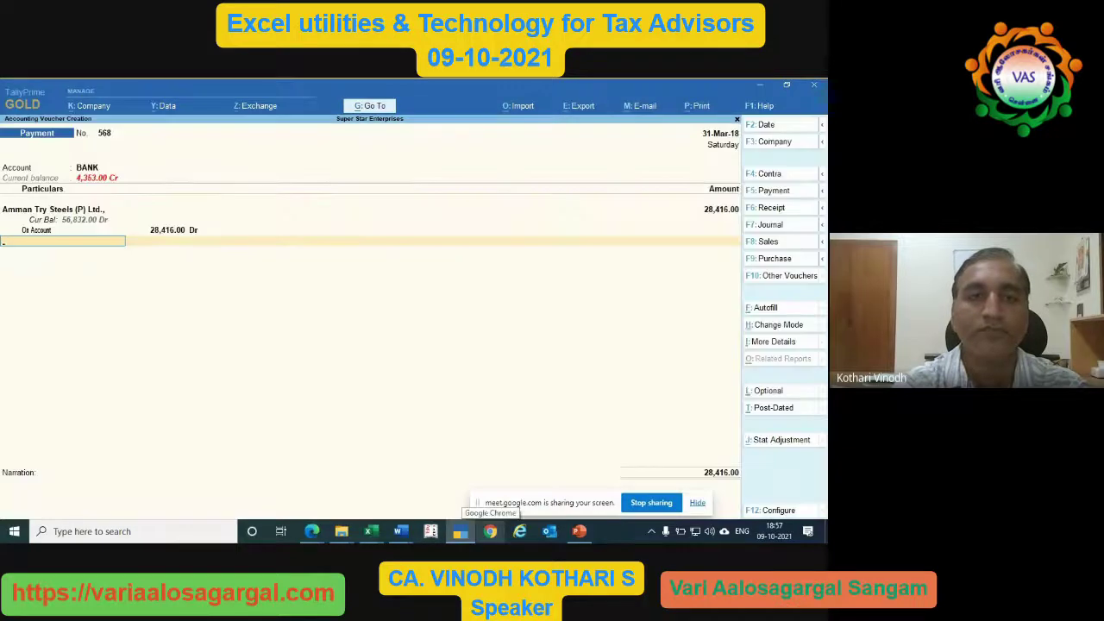
key("BackSpace")
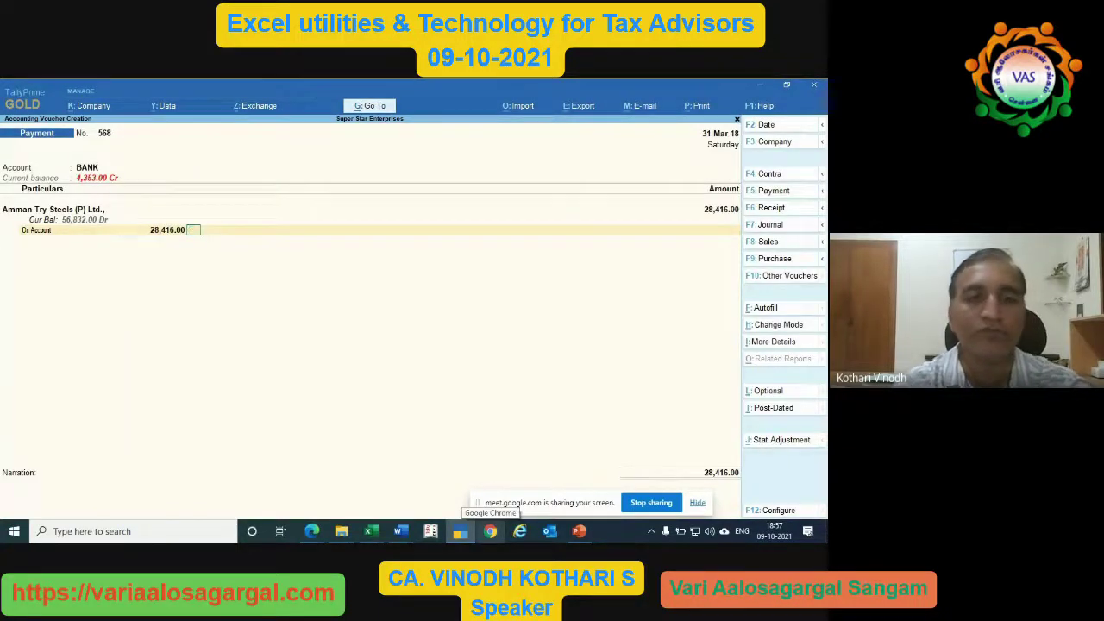
key("Escape")
key("v")
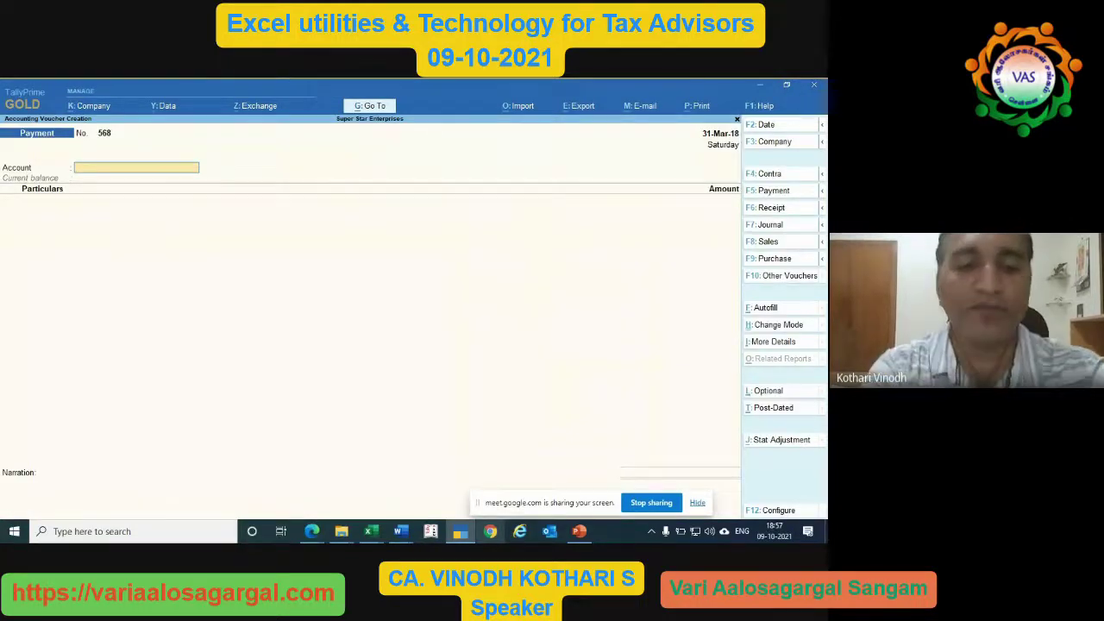
Start a Receipt voucher into BANK with Amman Try Steels (P) Ltd. as the party
key("F6")
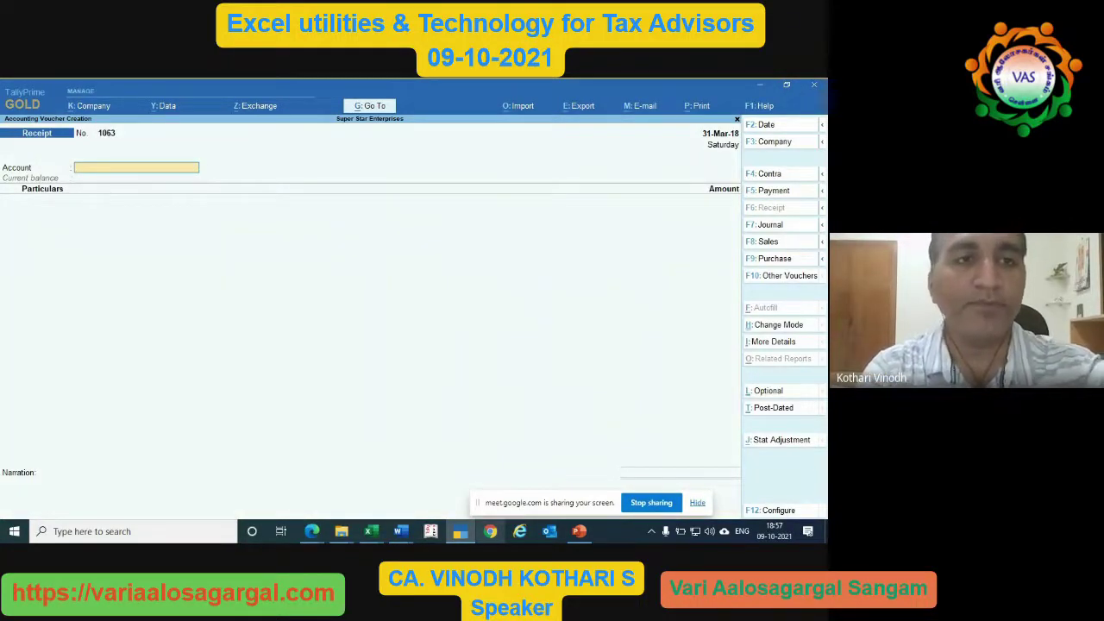
type("Bank")
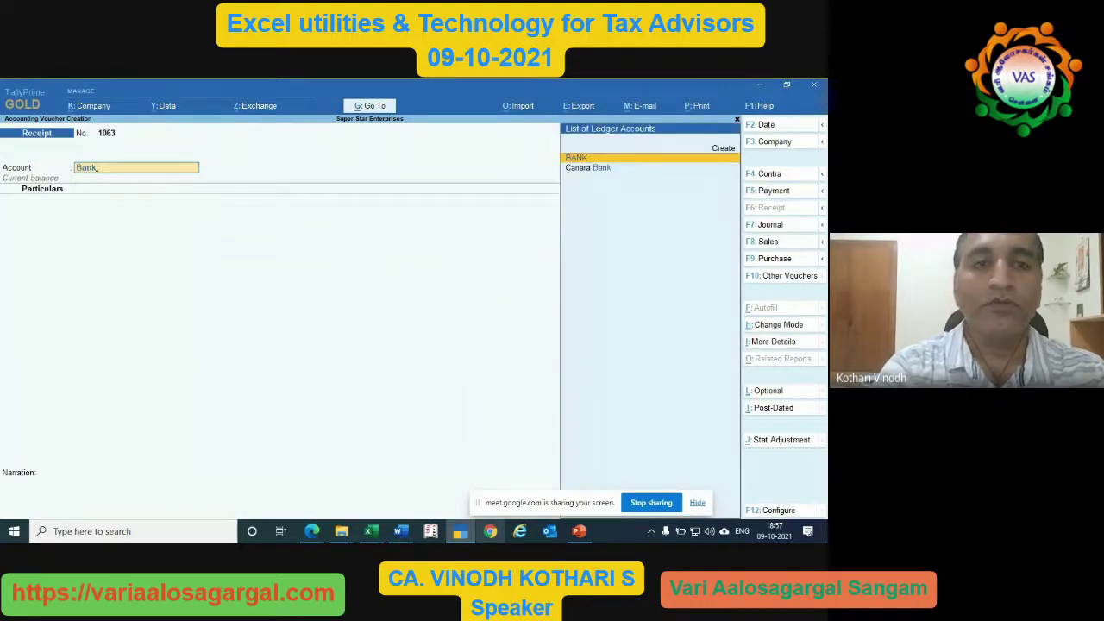
key("Return")
type("Amo")
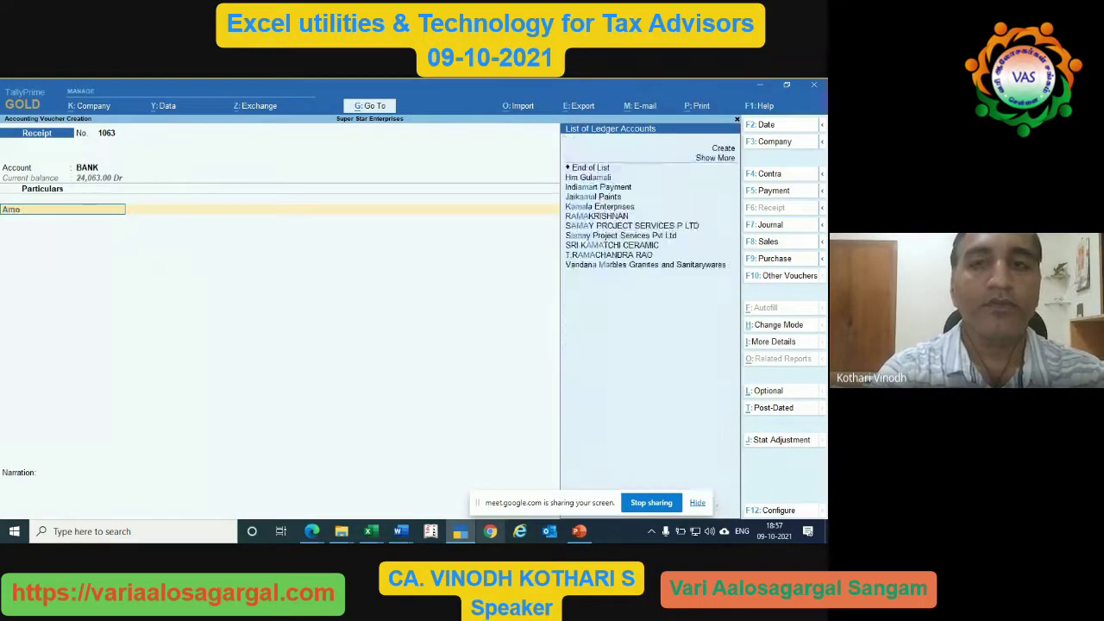
key("BackSpace")
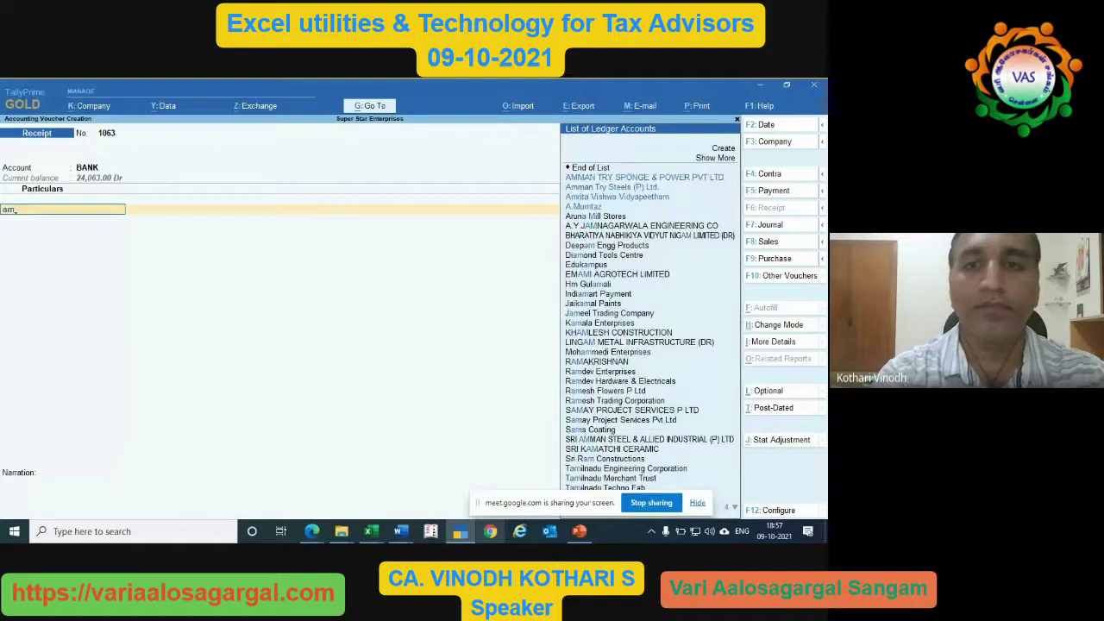
key("Return")
type("284")
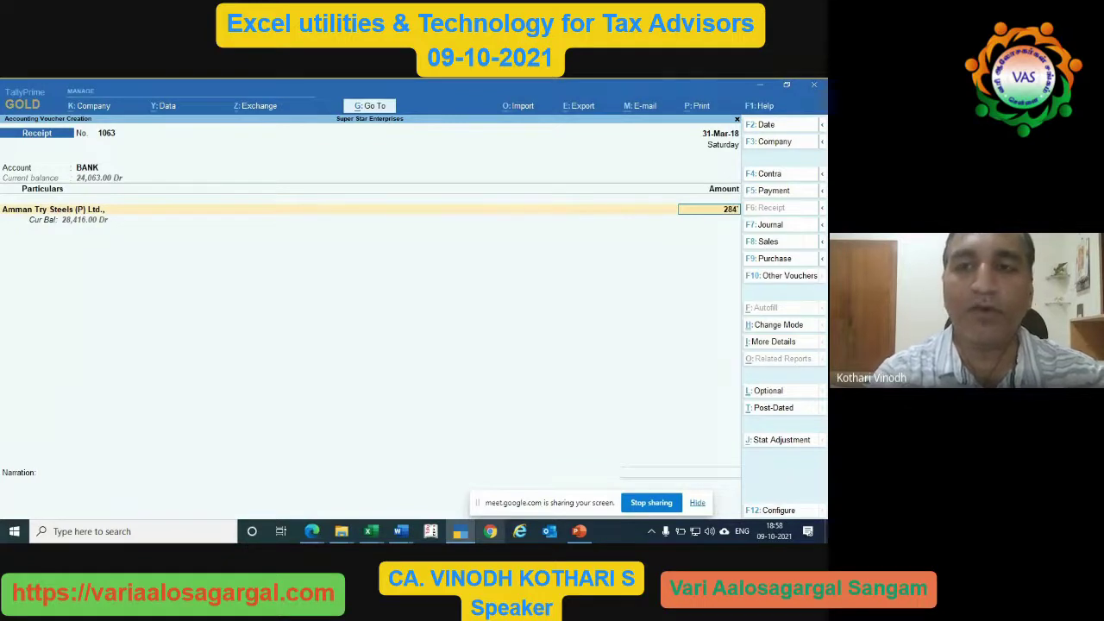
Enter 28,416 On Account, save Receipt No. 1063, and return to Excel
type("16")
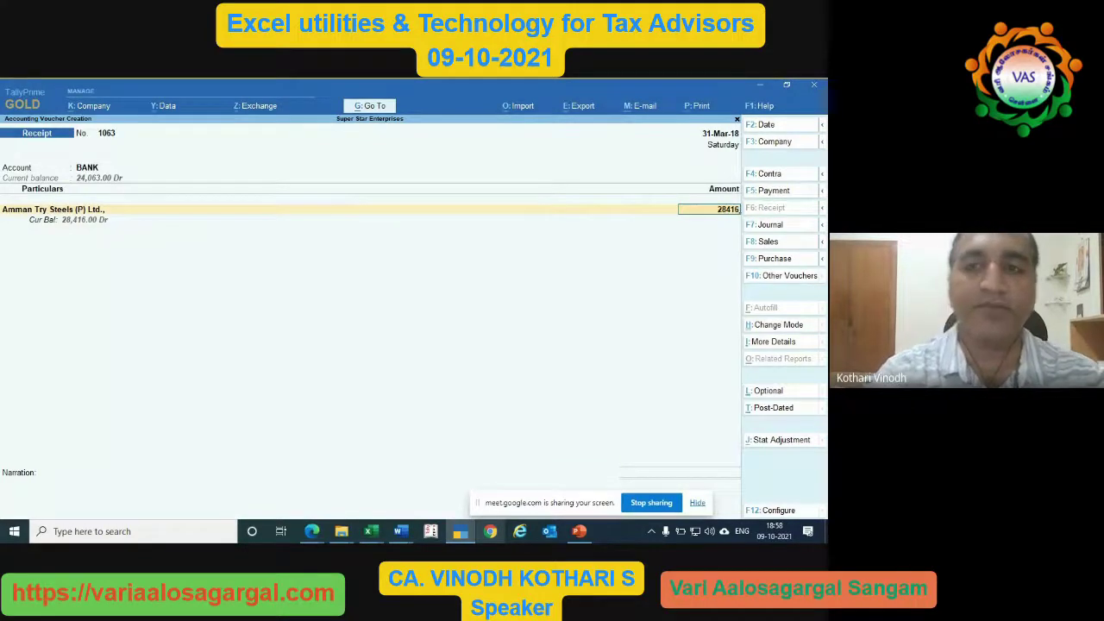
key("Return")
key("Down")
key("Down")
key("Return")
key("Return")
key("Return")
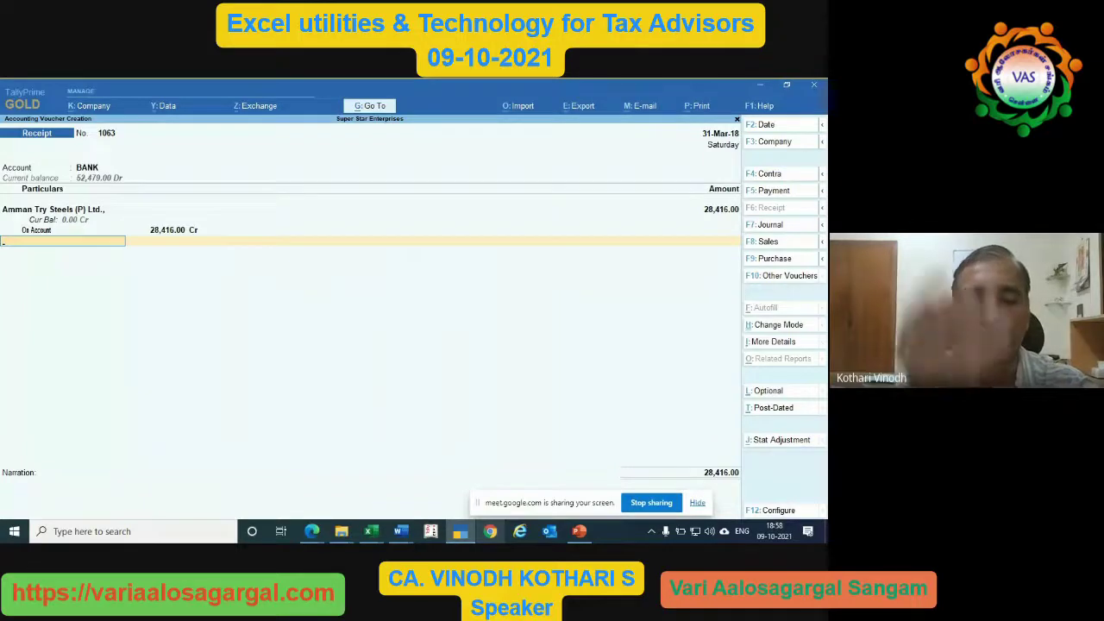
key("ctrl+a")
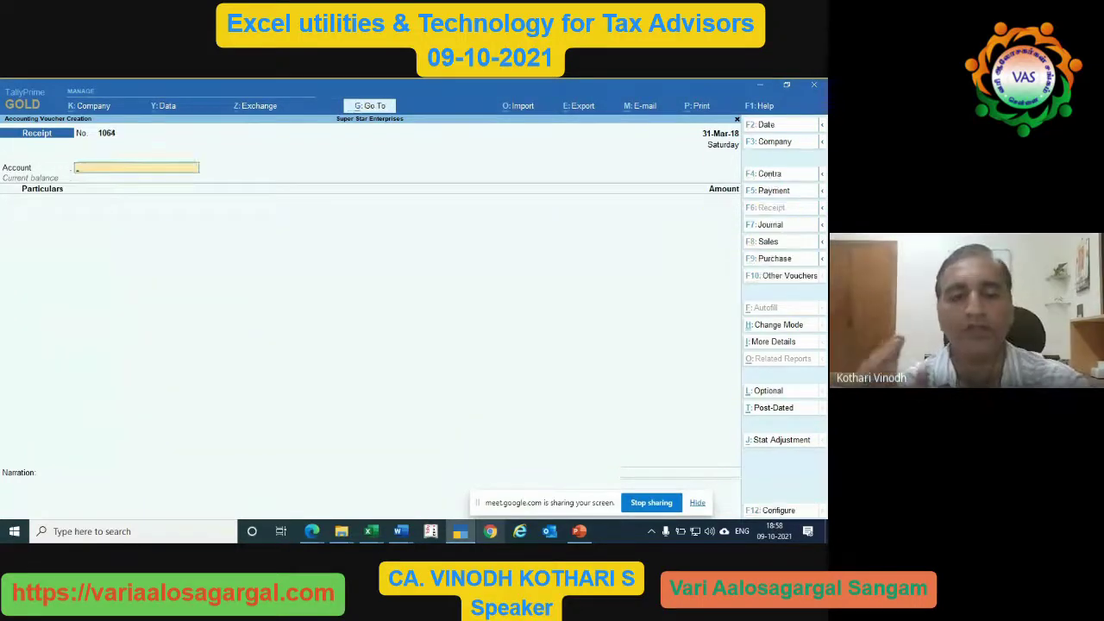
key("alt+Tab")
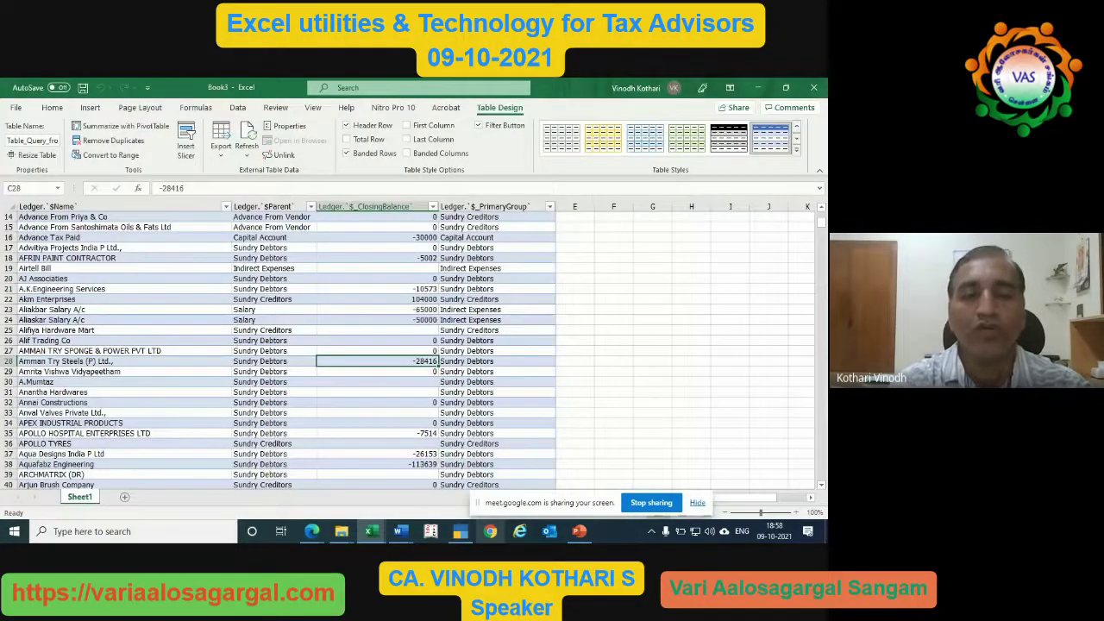
Refresh the Tally ledger table using Data > Refresh All > Refresh
left_click(239, 109)
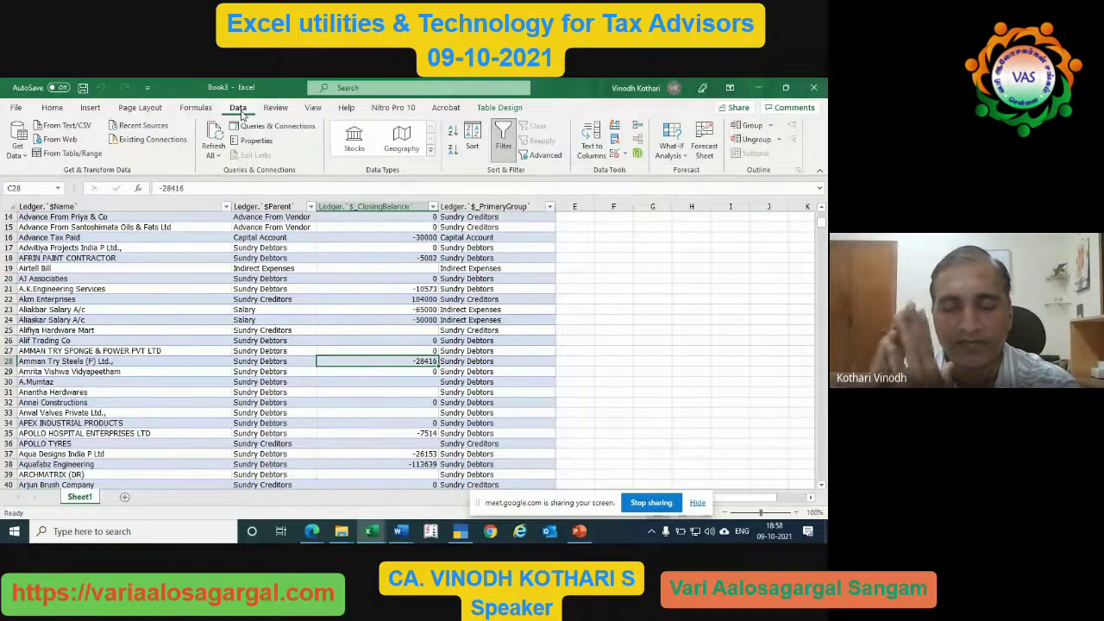
left_click(213, 156)
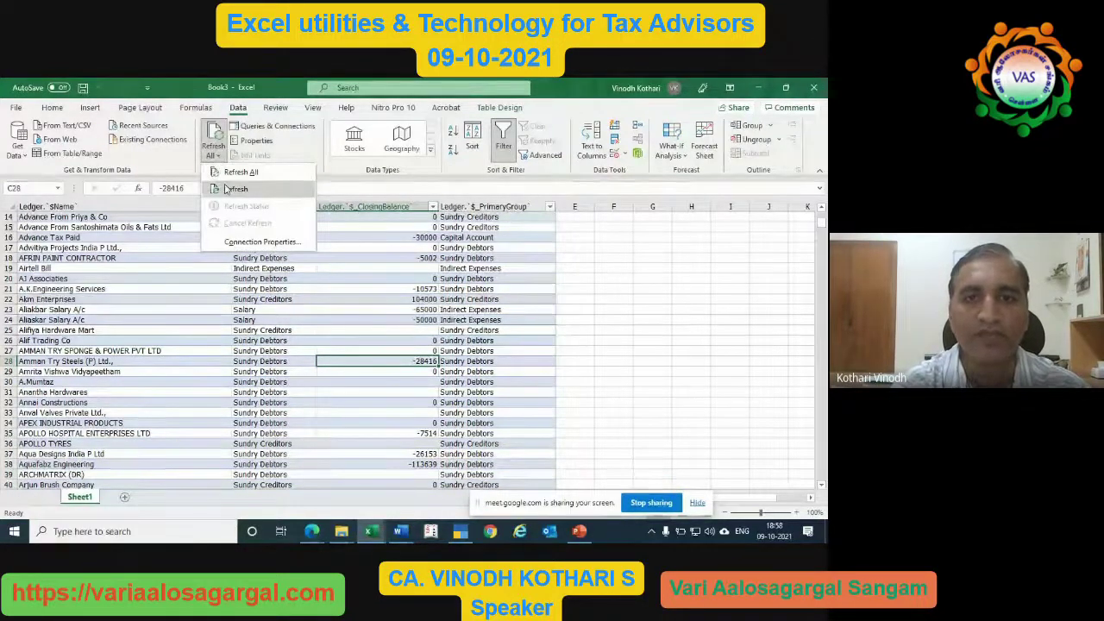
left_click(227, 189)
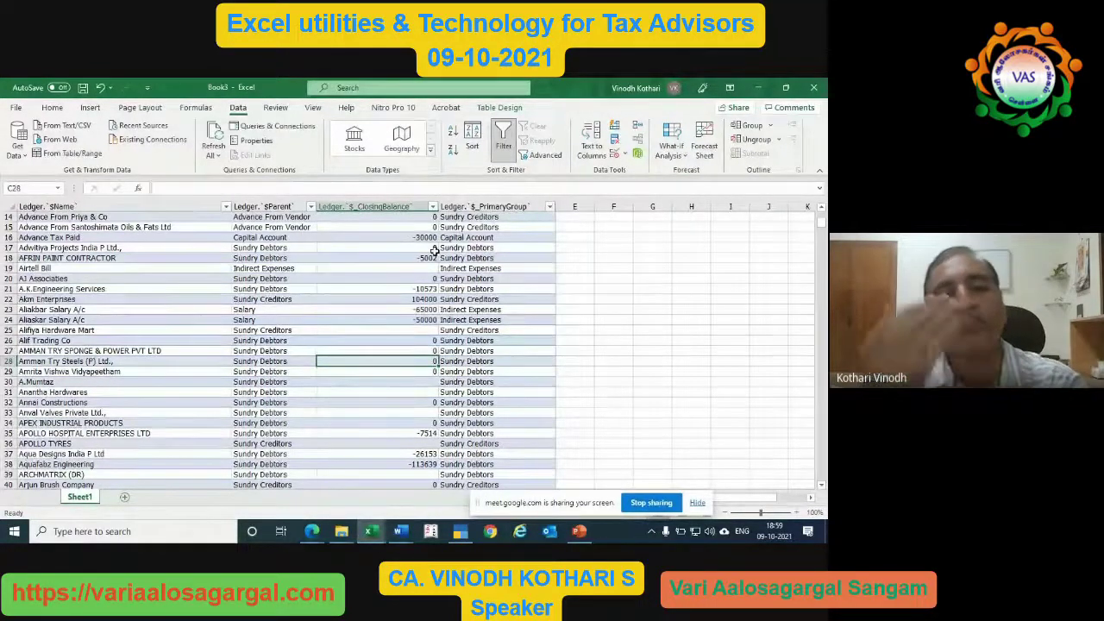
double_click(79, 497)
type("Tal")
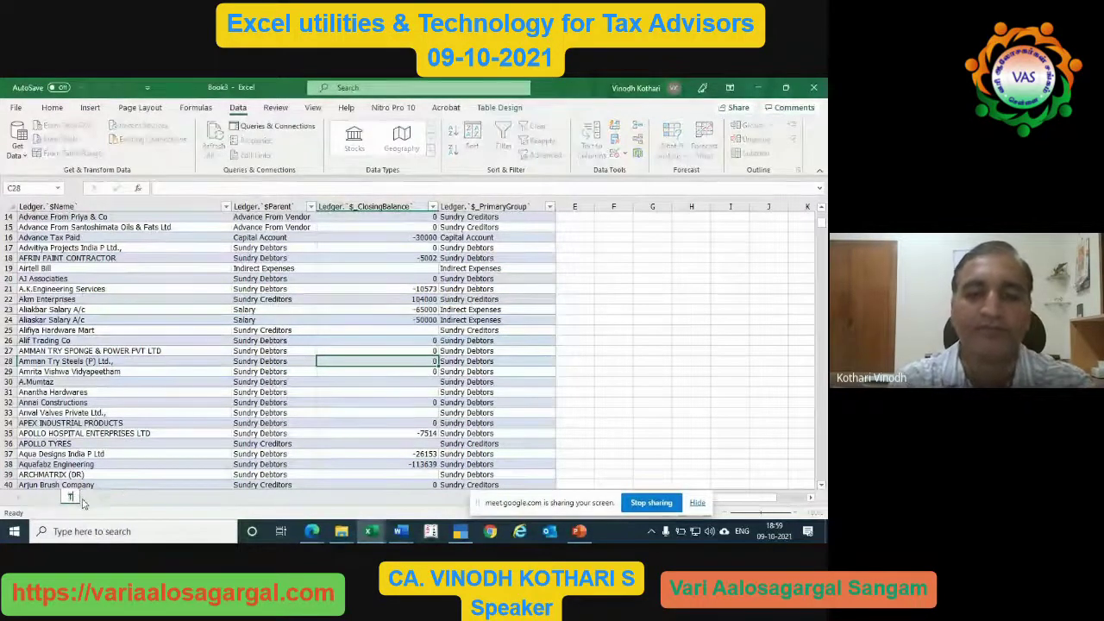
type("ly Link Data")
key("Return")
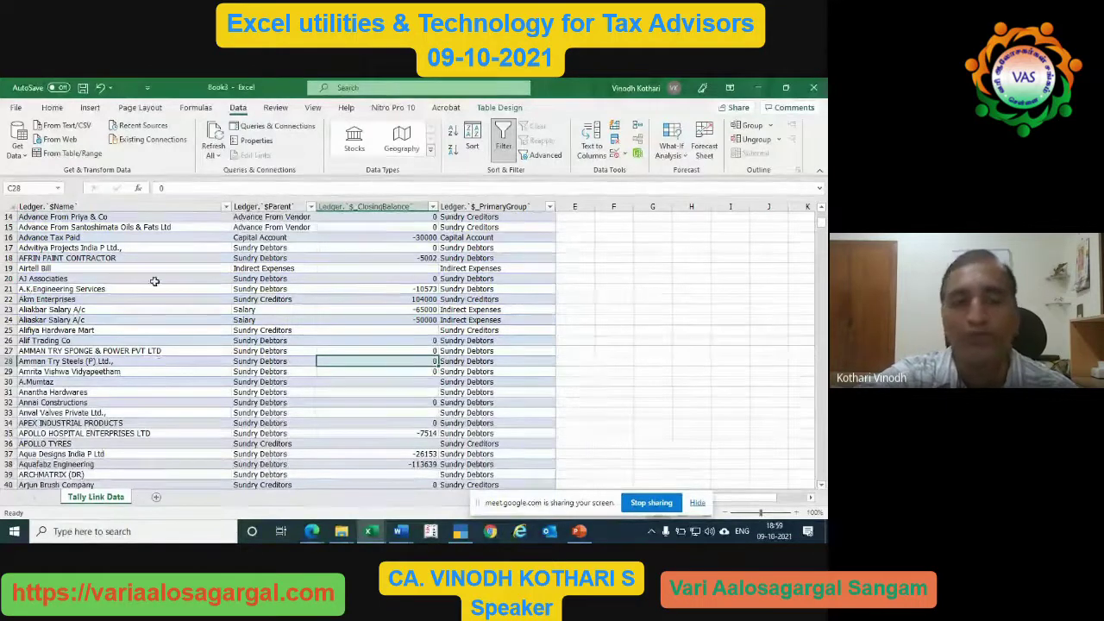
left_click(132, 239)
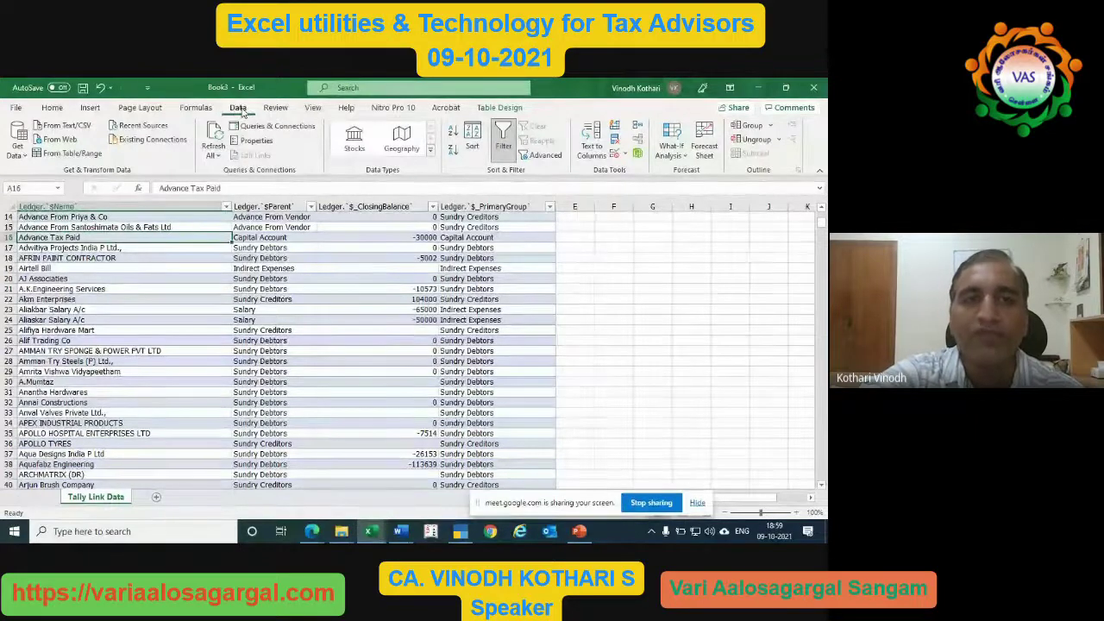
left_click(64, 297)
key("Up")
key("Up")
key("Up")
key("Up")
key("Up")
key("Up")
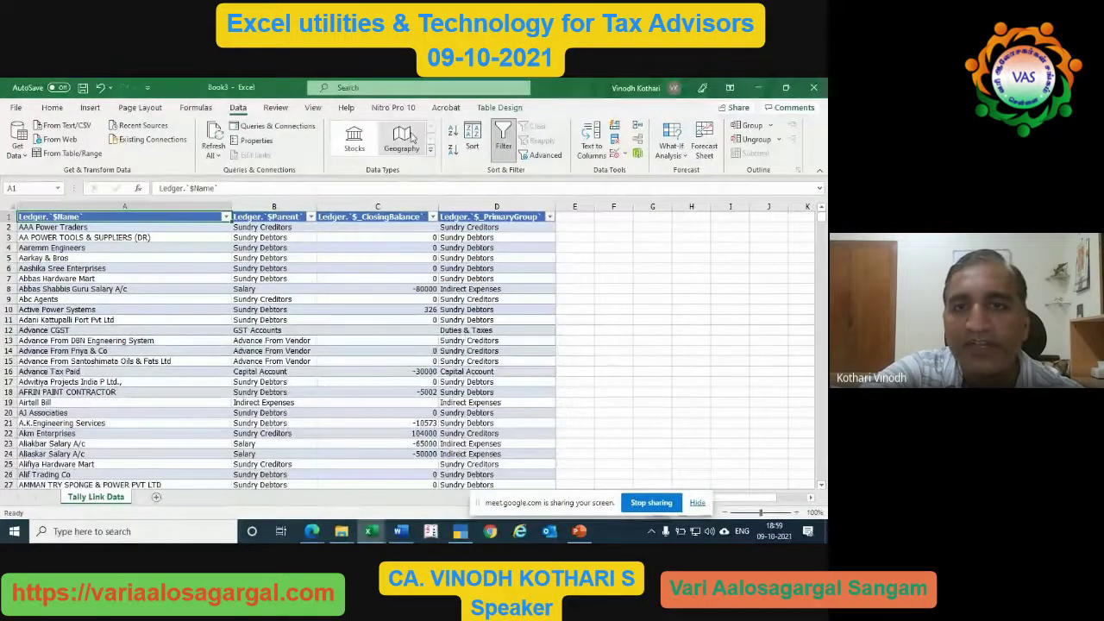
left_click(498, 107)
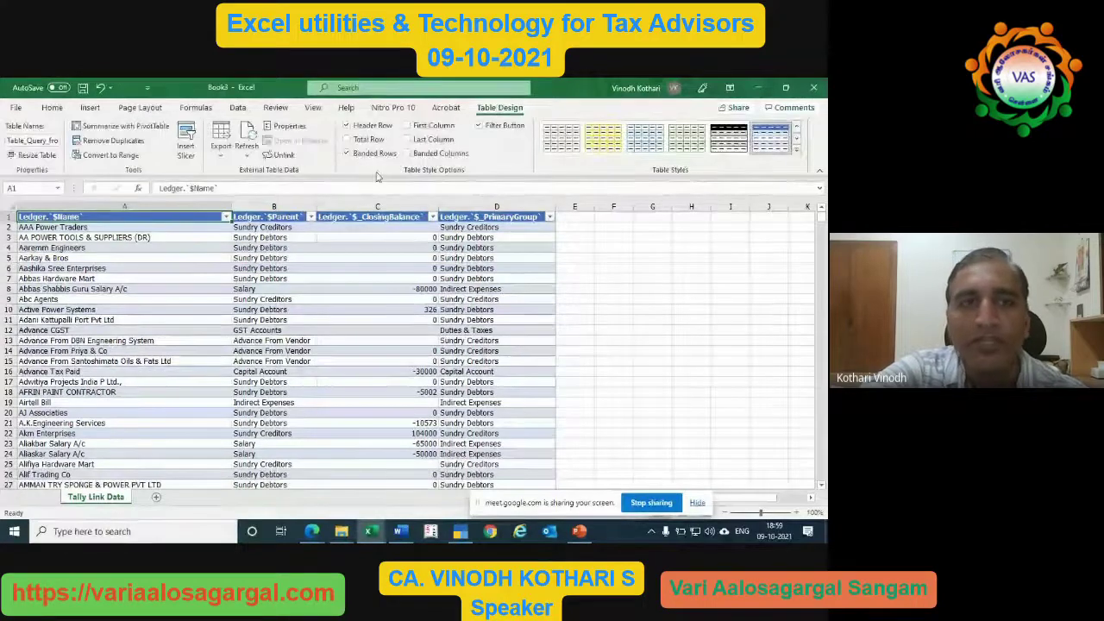
left_click(33, 141)
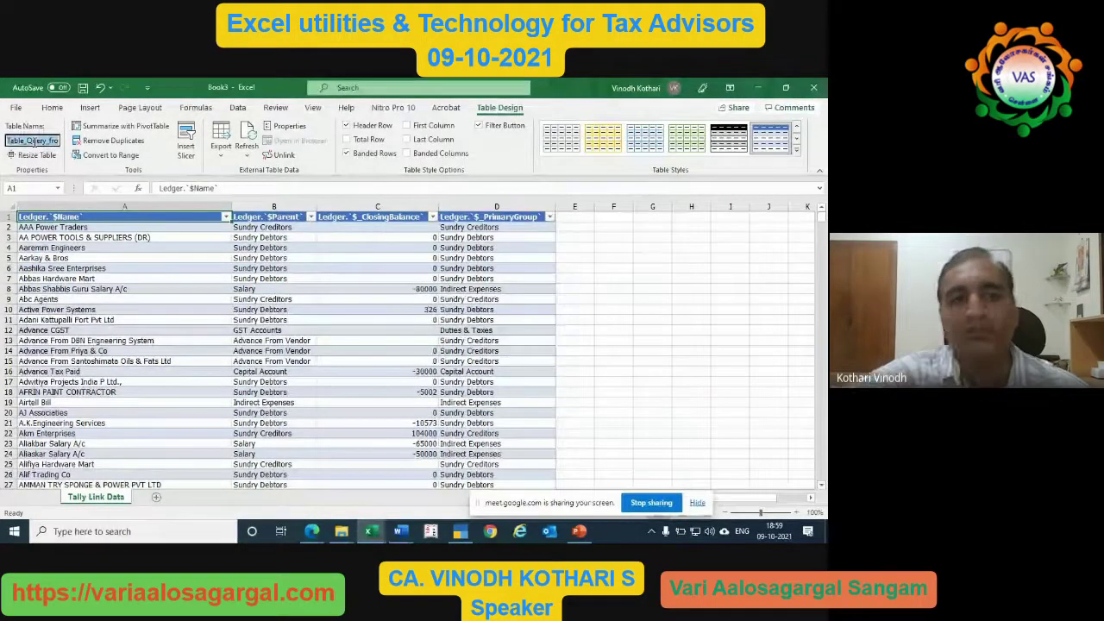
left_click(32, 140)
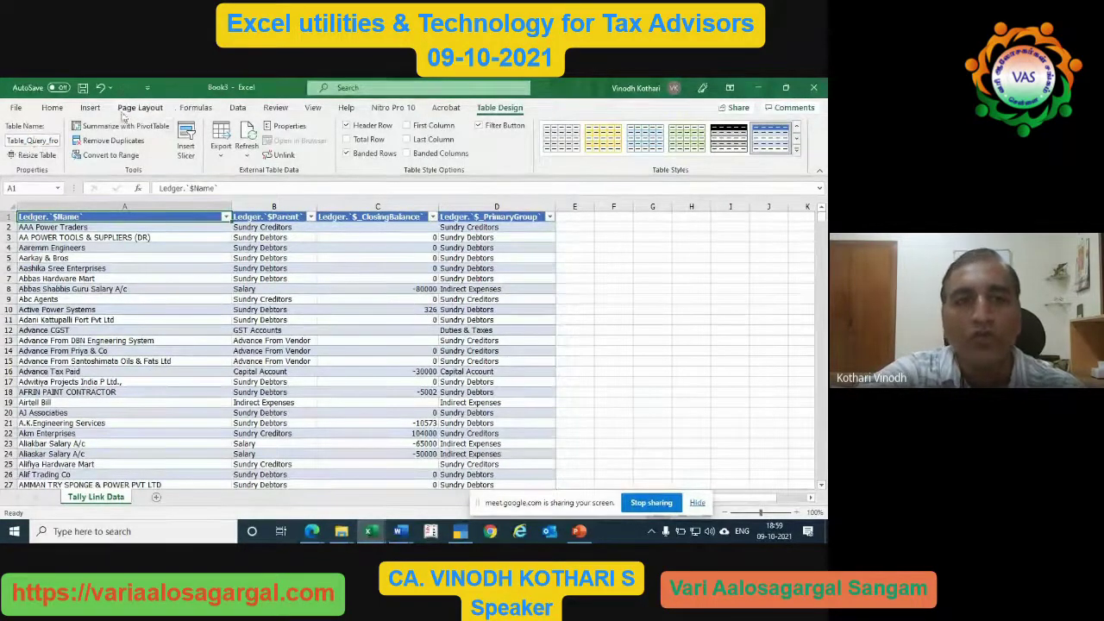
left_click(248, 108)
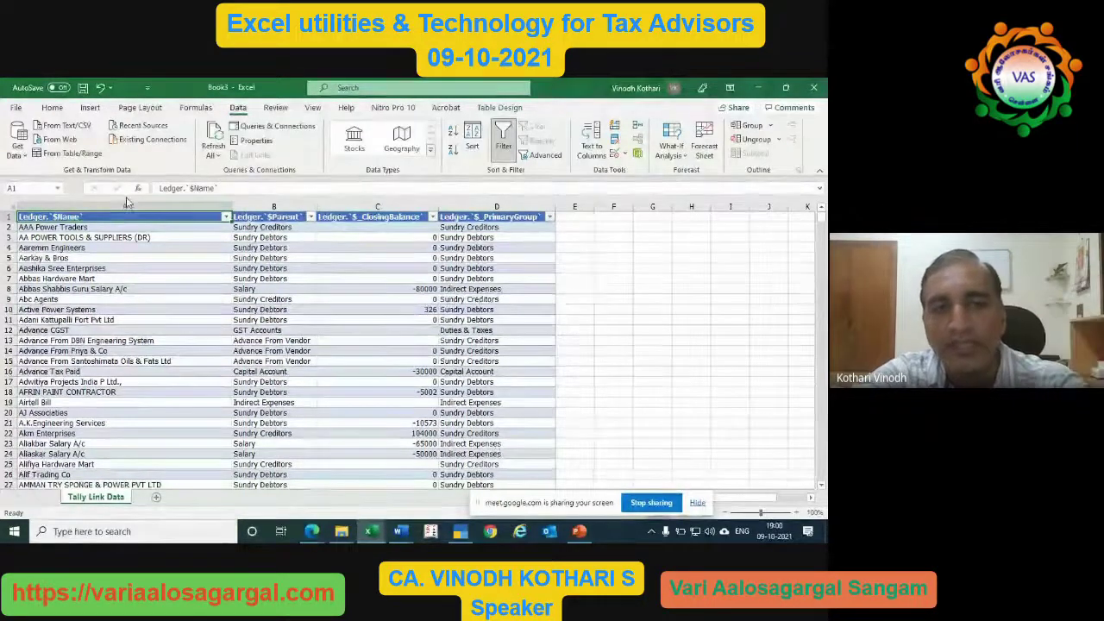
left_click(70, 156)
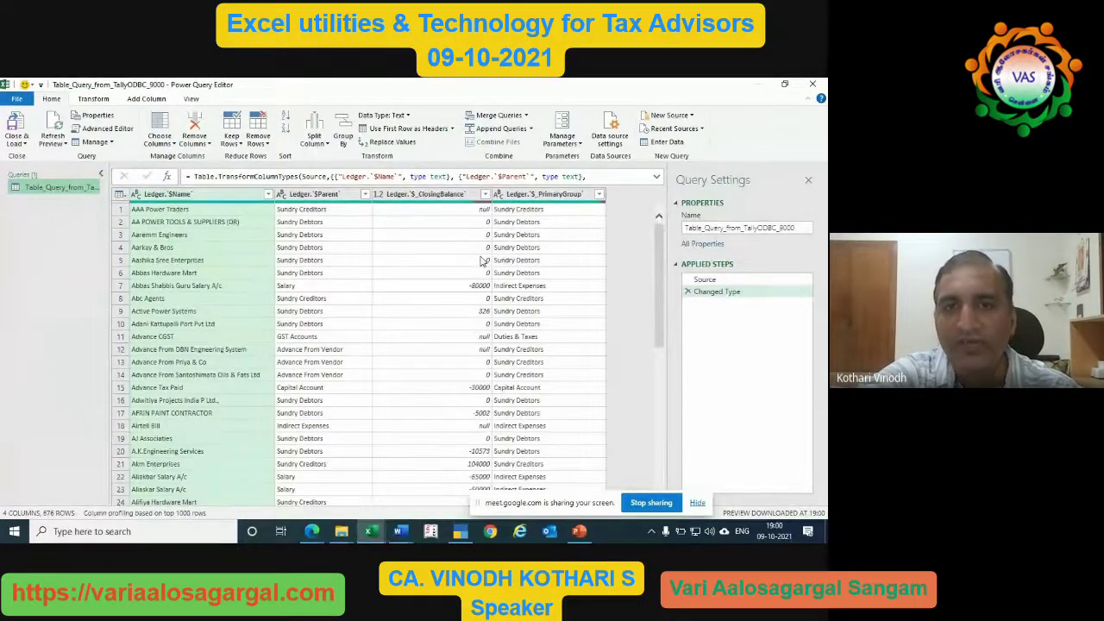
Filter the ClosingBalance column to exclude the (null) and 0 values
left_click(485, 196)
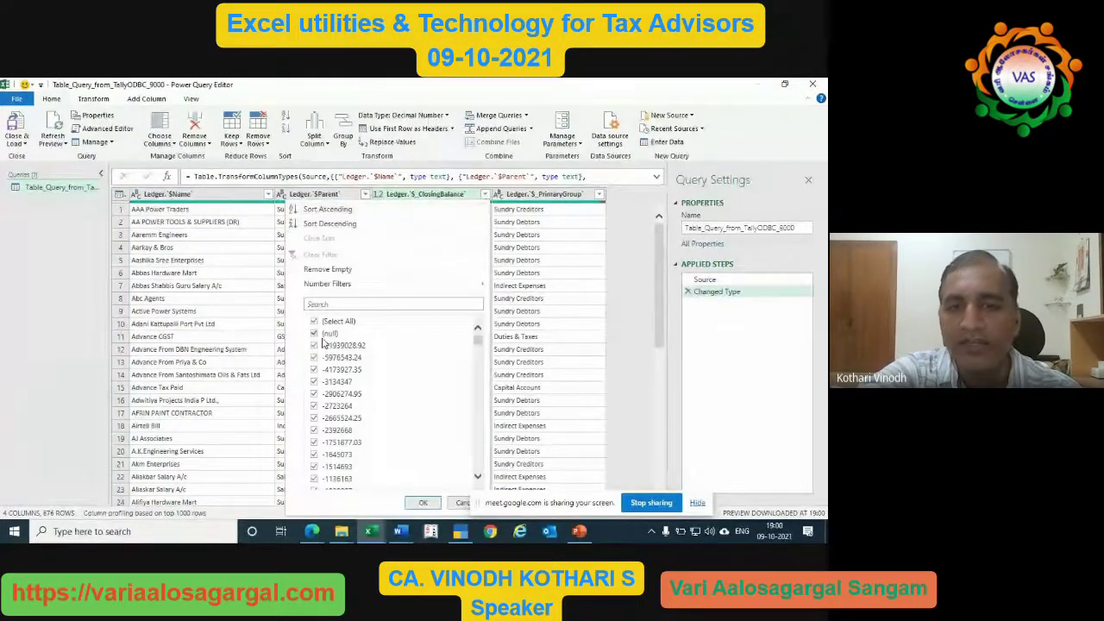
left_click(315, 334)
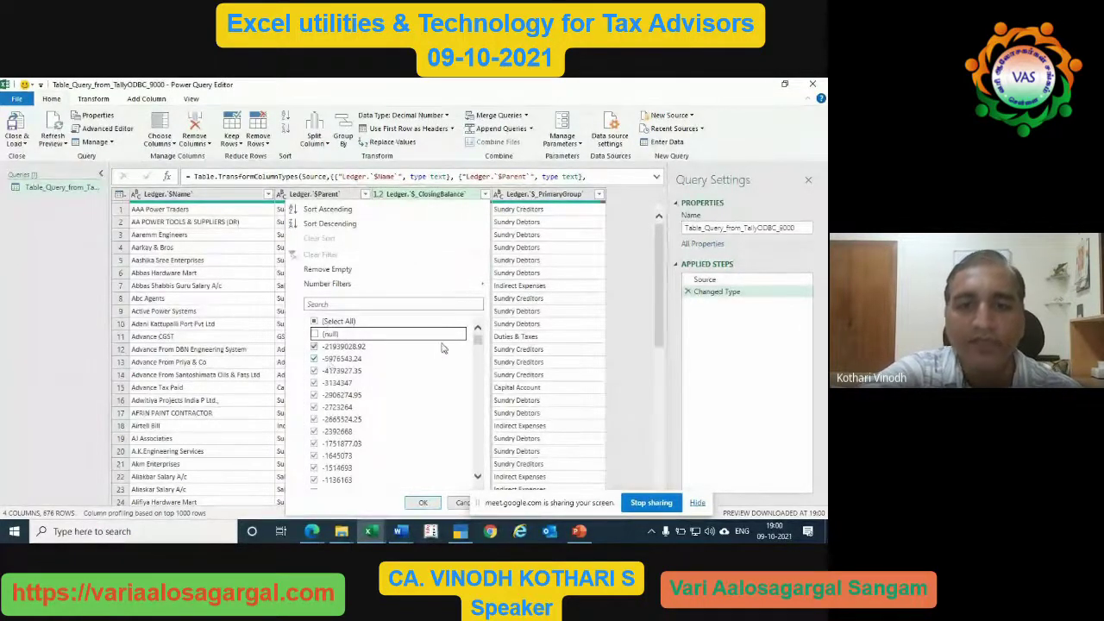
left_click_drag(481, 344, 477, 438)
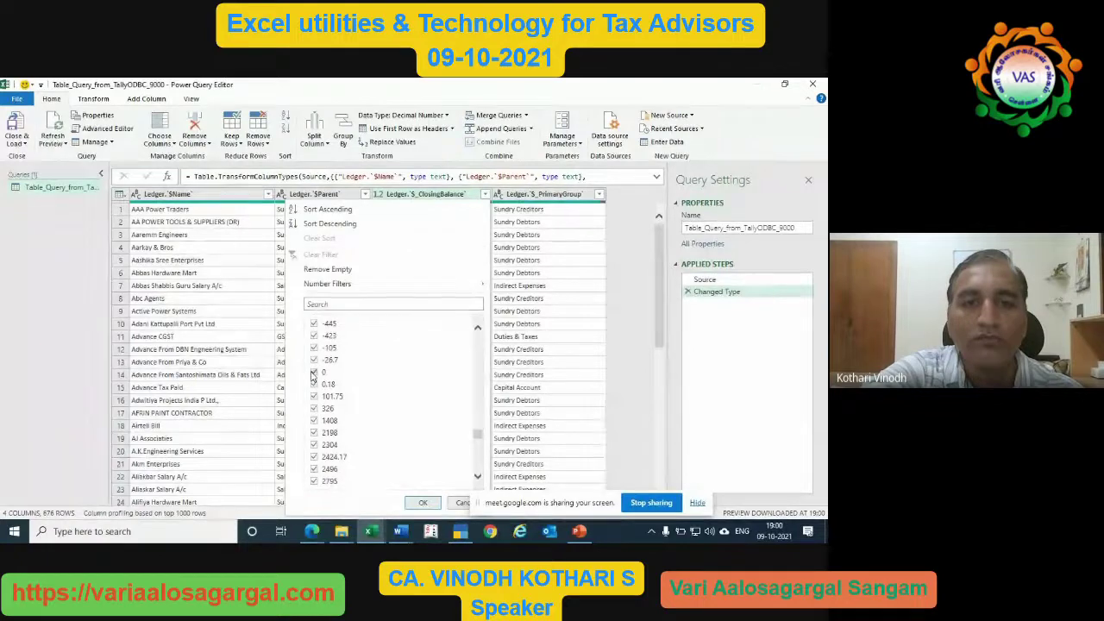
left_click(314, 373)
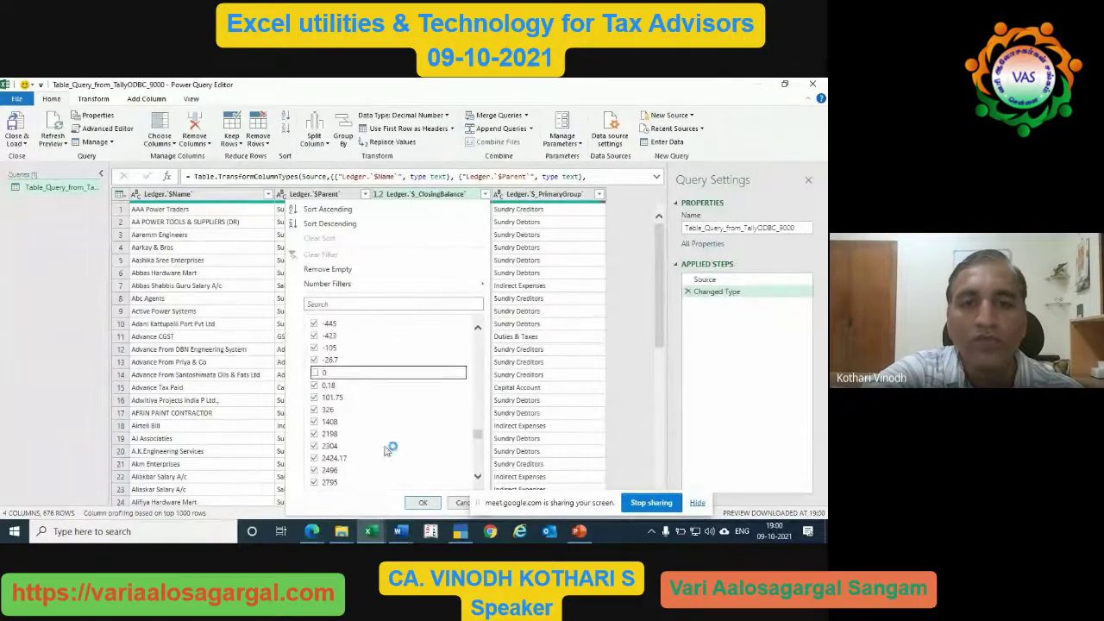
left_click(421, 503)
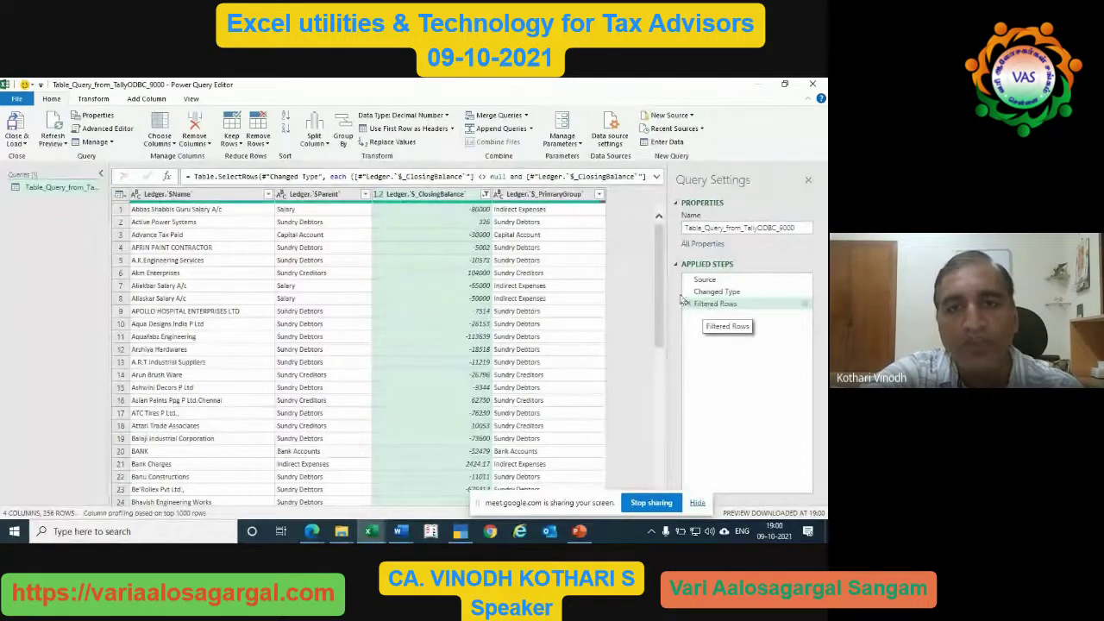
Move the PrimaryGroup column to the second position, right after Name
left_click(539, 197)
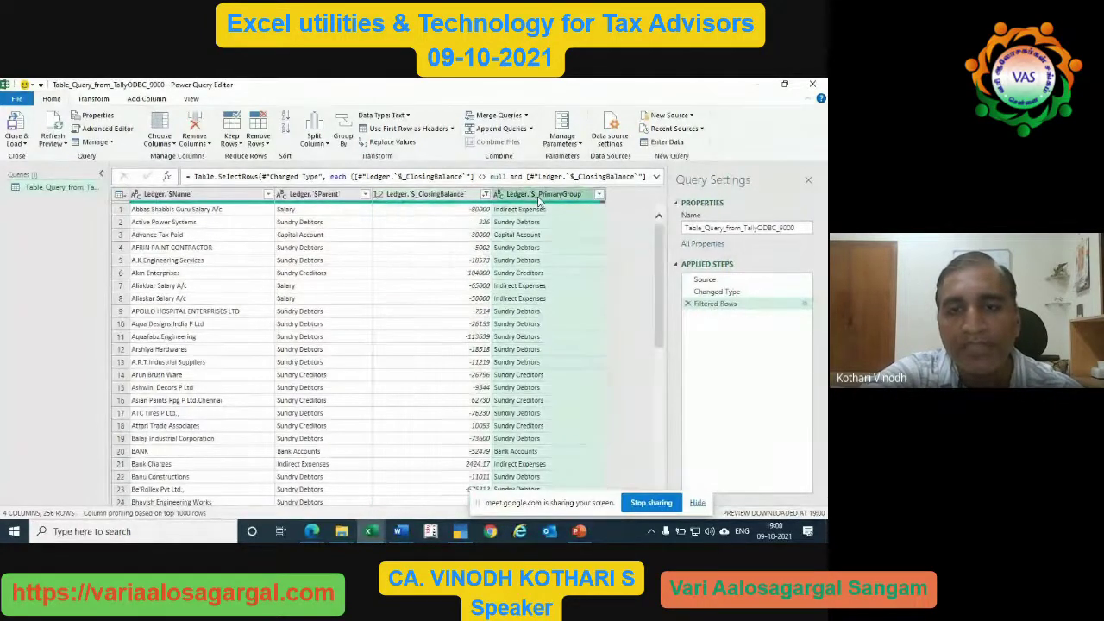
left_click_drag(539, 200, 331, 196)
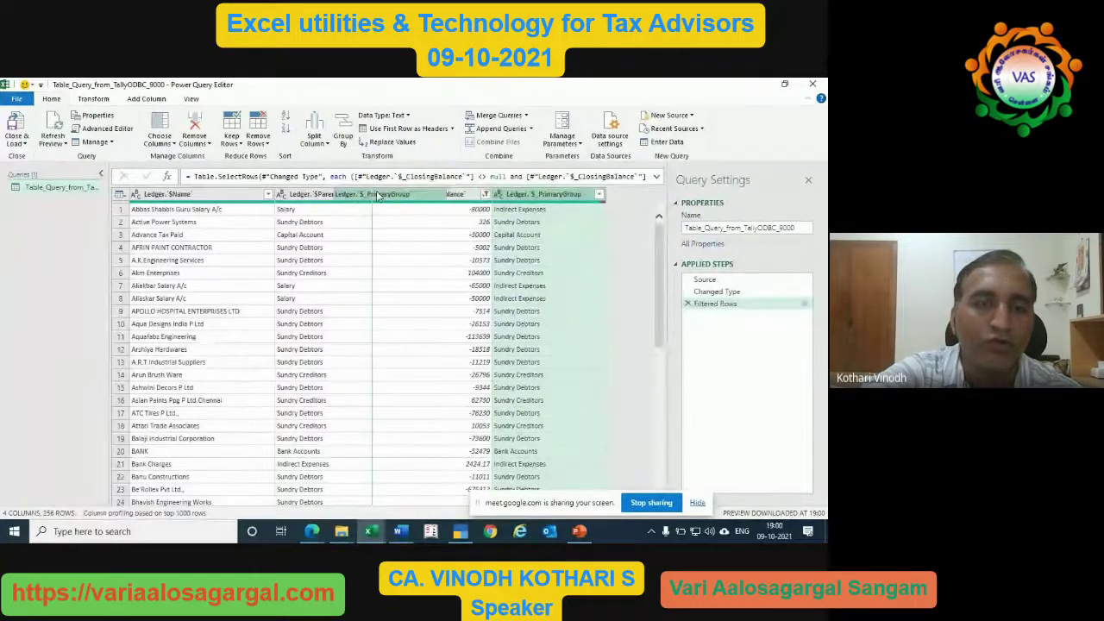
left_click_drag(330, 196, 327, 196)
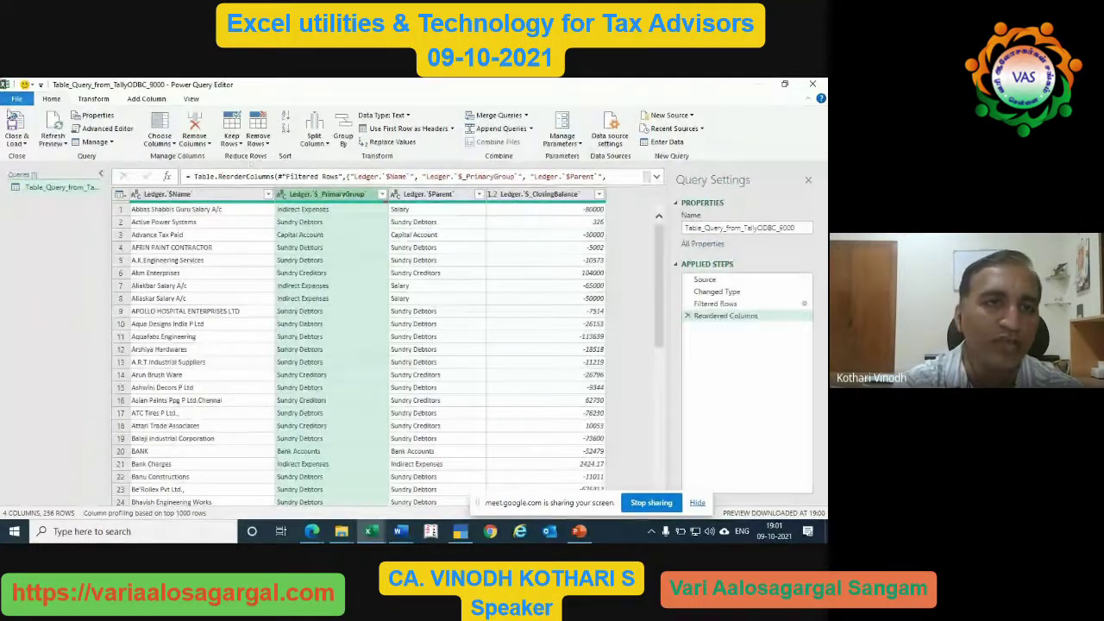
left_click(25, 145)
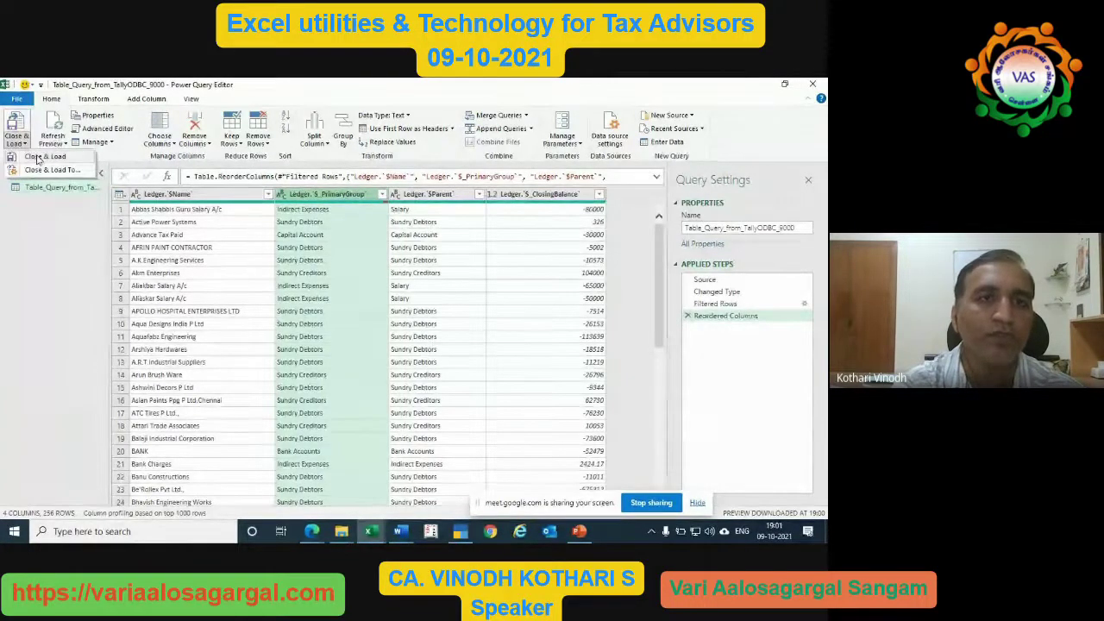
Load the 256-row query and compare A.K.Engineering Services' -10573 balance against Tally Link Data
left_click(38, 157)
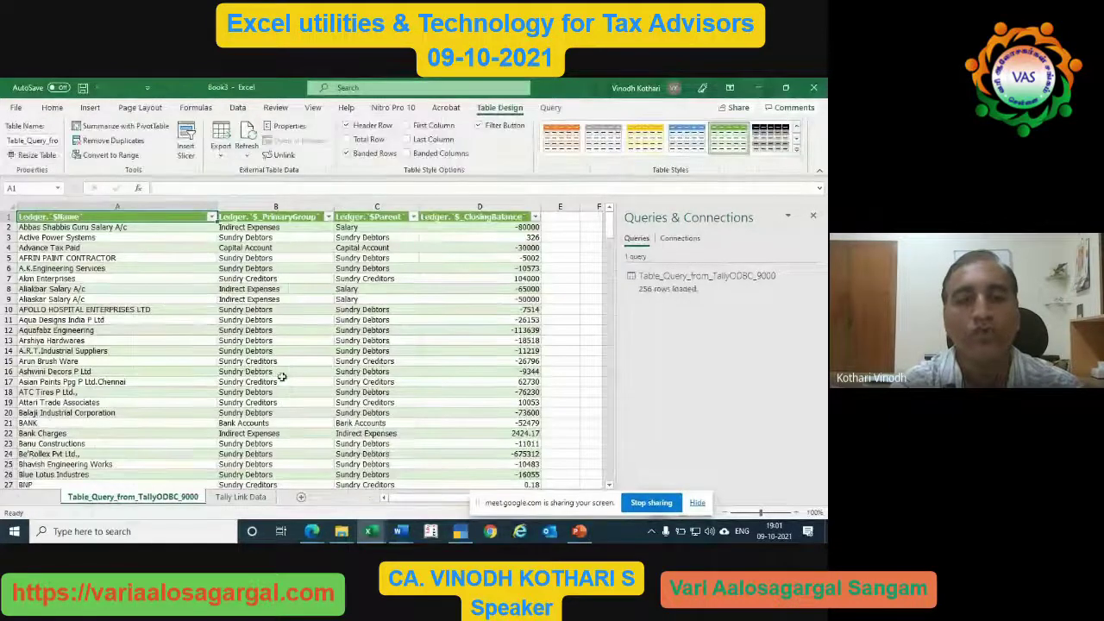
left_click(444, 269)
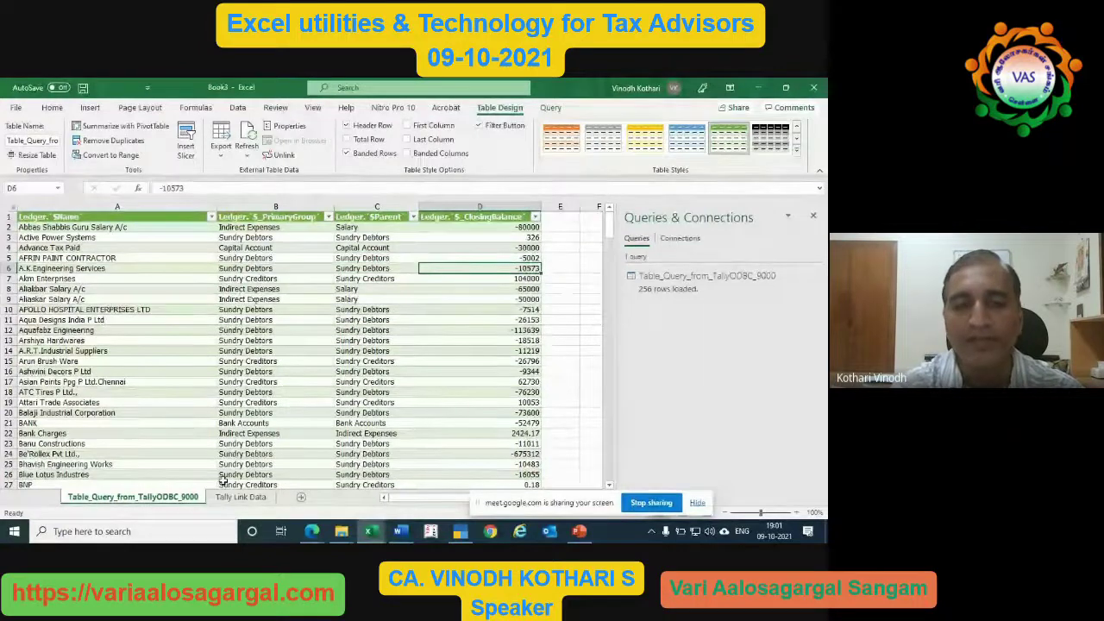
left_click(221, 499)
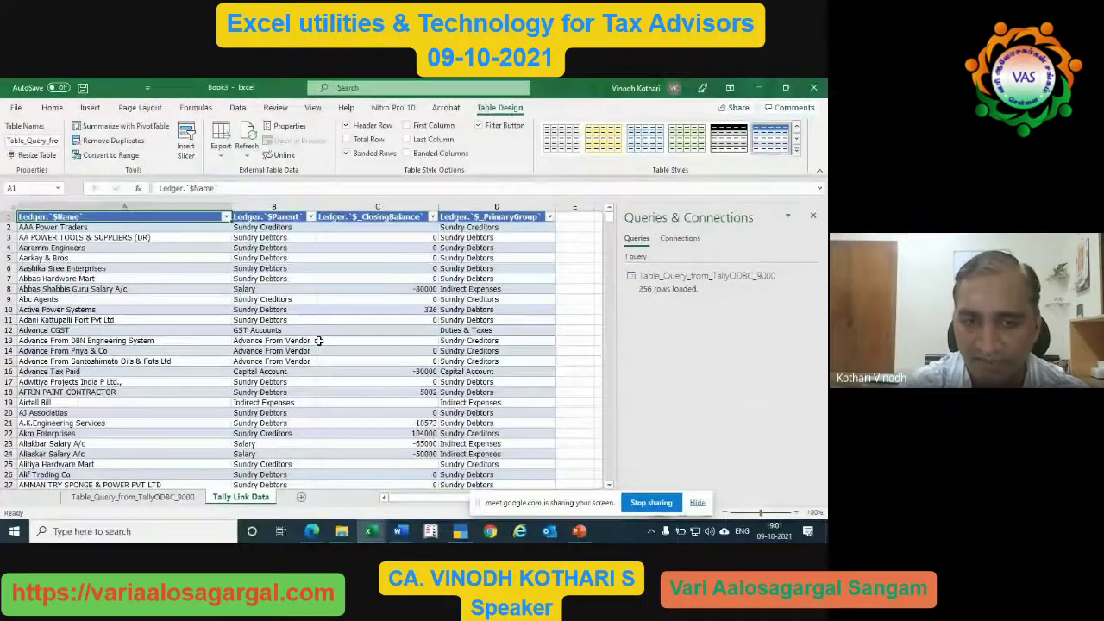
left_click(123, 497)
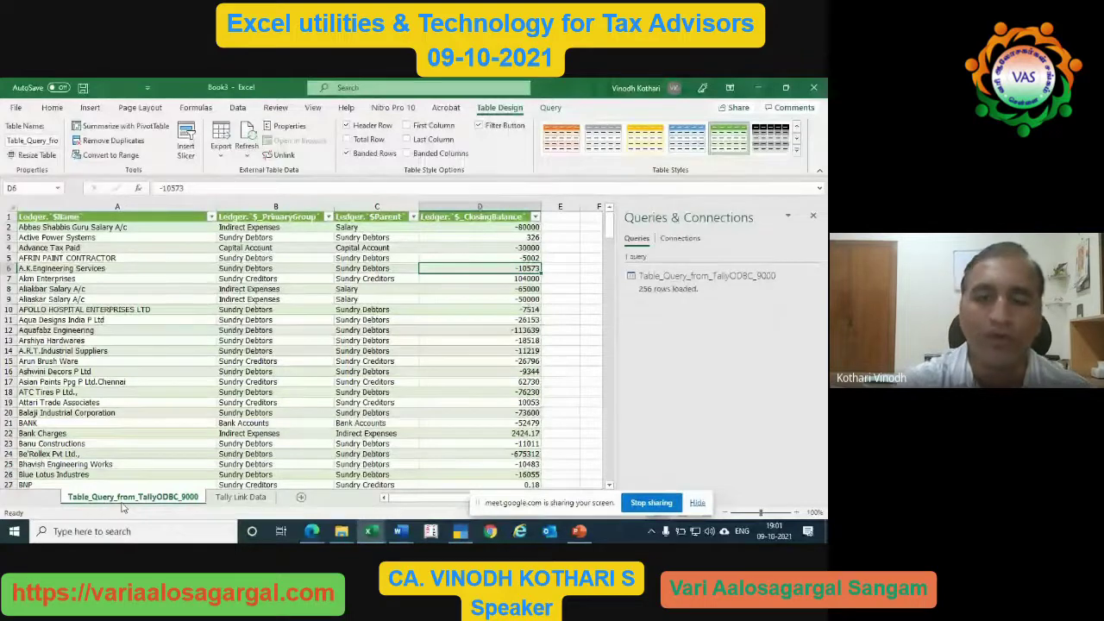
key("Left")
key("Left")
key("Left")
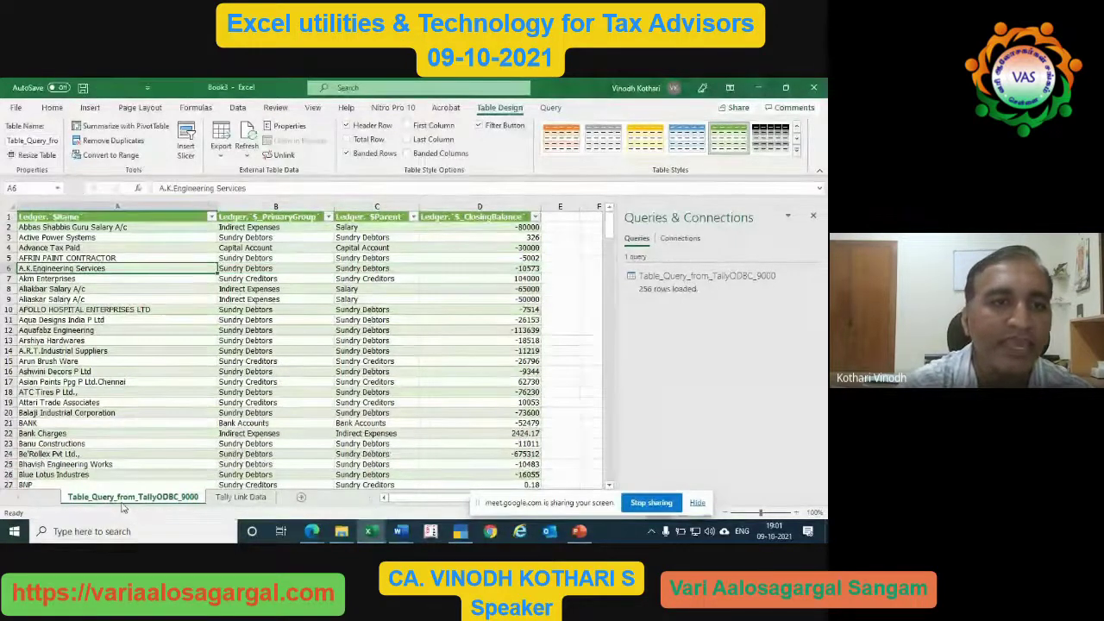
key("Right")
key("Right")
key("Right")
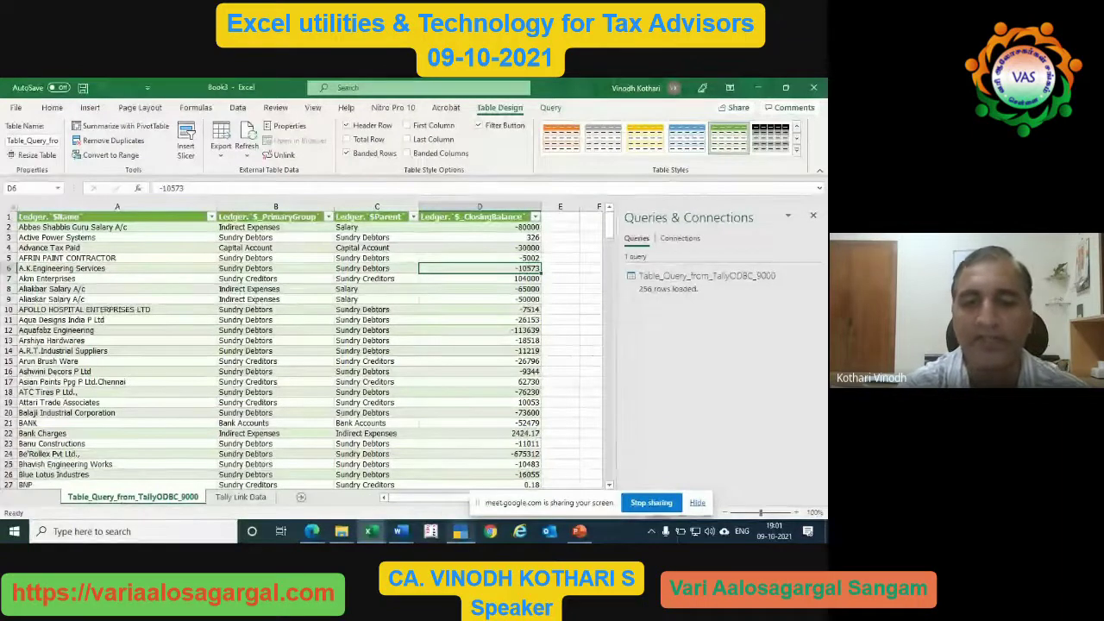
left_click(460, 533)
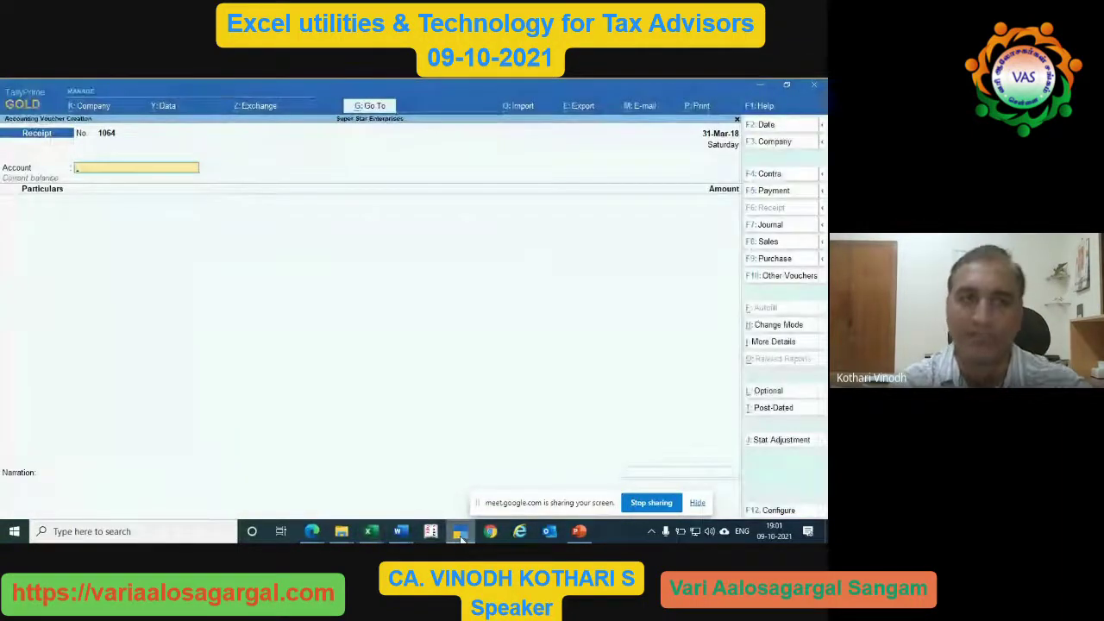
Save Receipt 1064: 10,573 from A.K.Engineering Services into BANK, On Account
type("B")
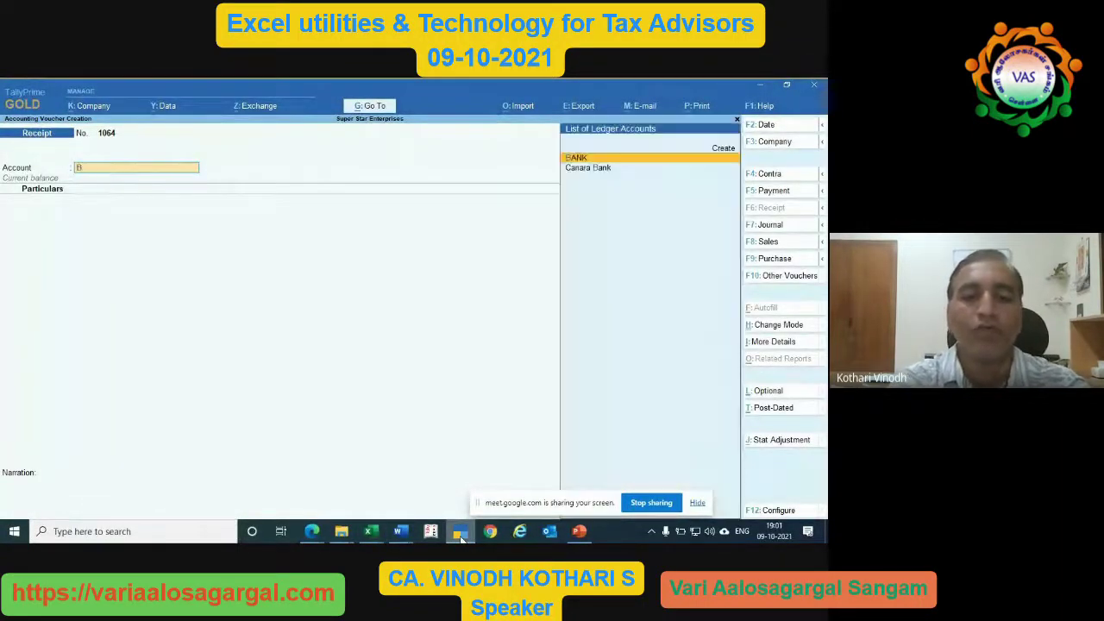
key("Return")
type("ak")
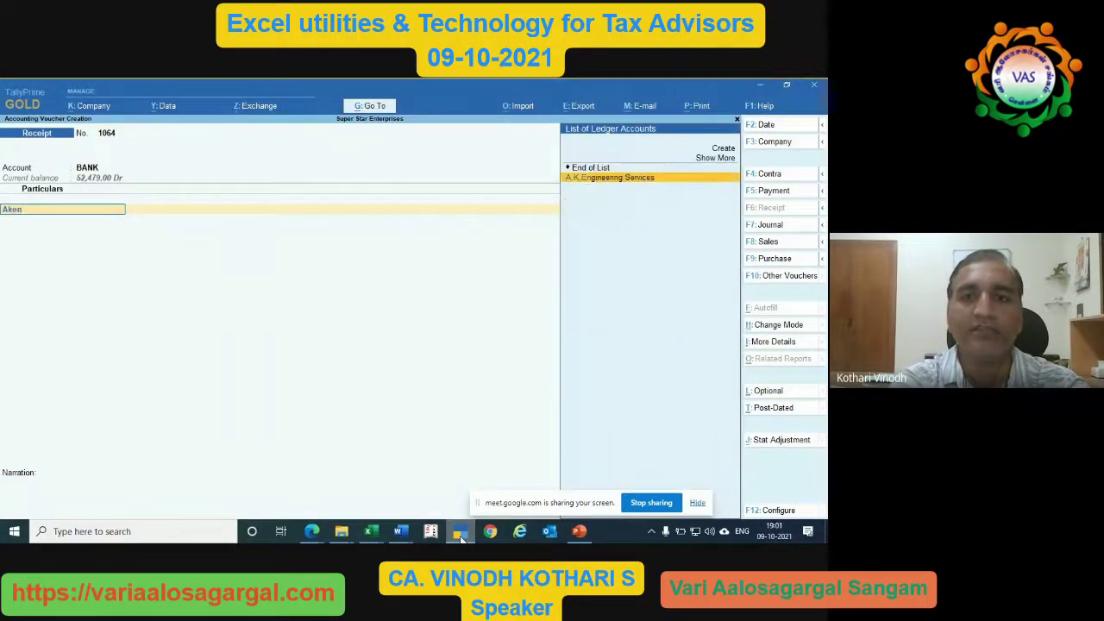
key("Return")
type("10573")
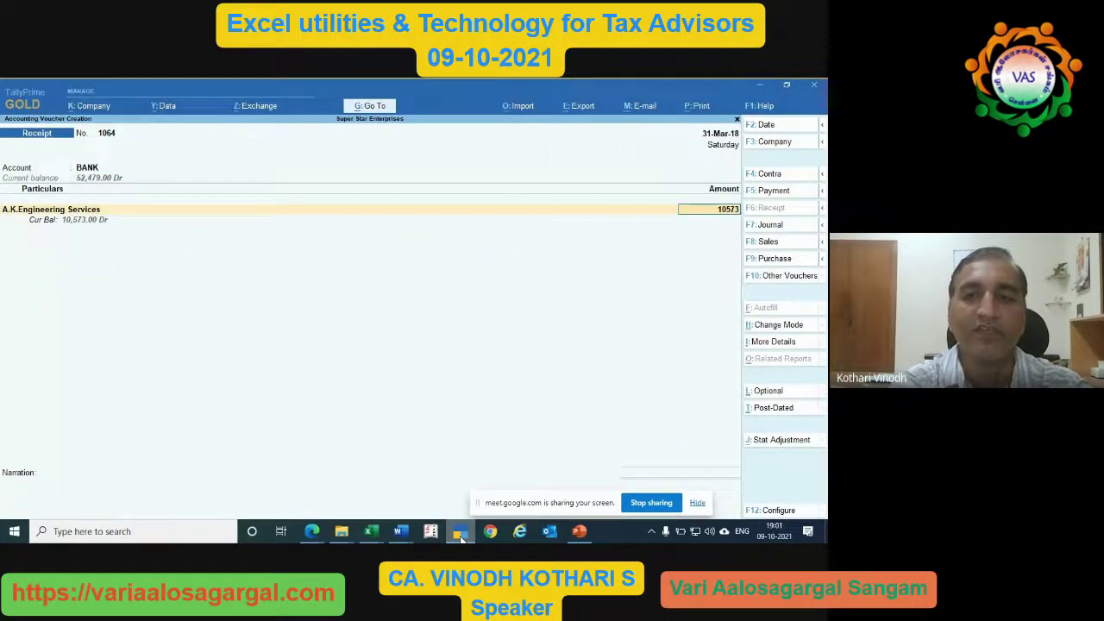
key("Return")
key("Down")
key("Down")
key("Return")
key("Return")
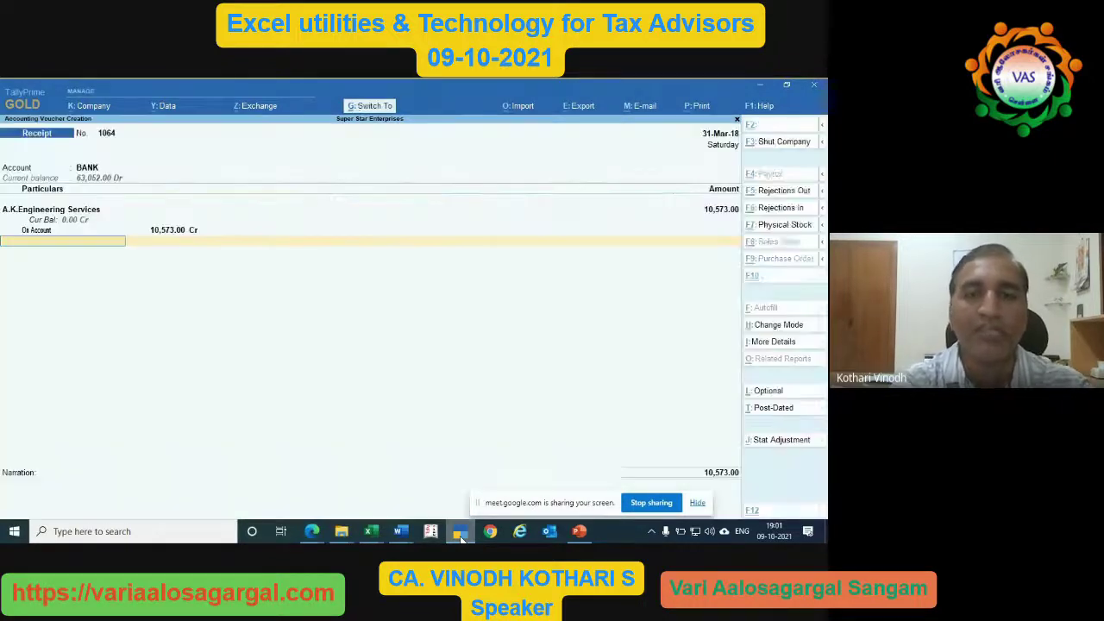
key("ctrl+a")
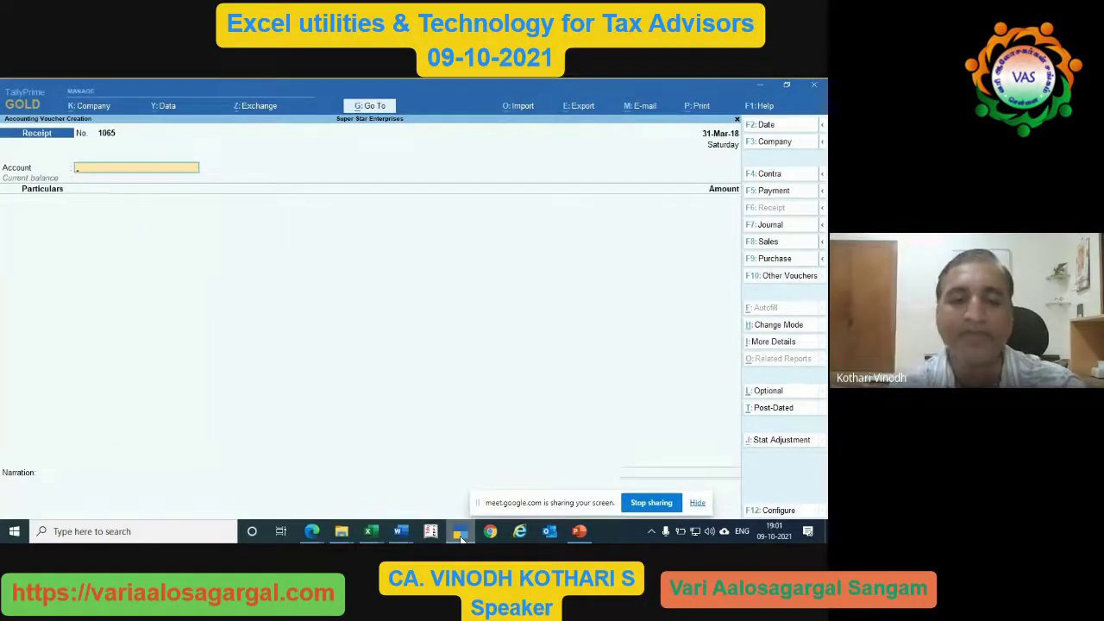
key("alt+Tab")
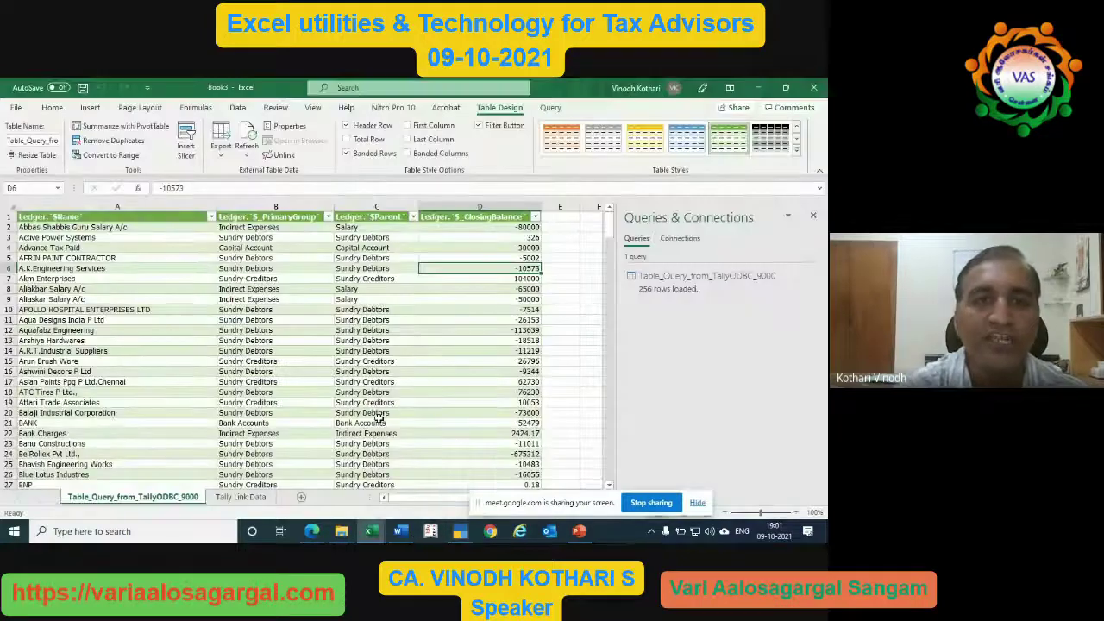
Refresh all data connections so the Tally query reloads
left_click(237, 107)
left_click(217, 155)
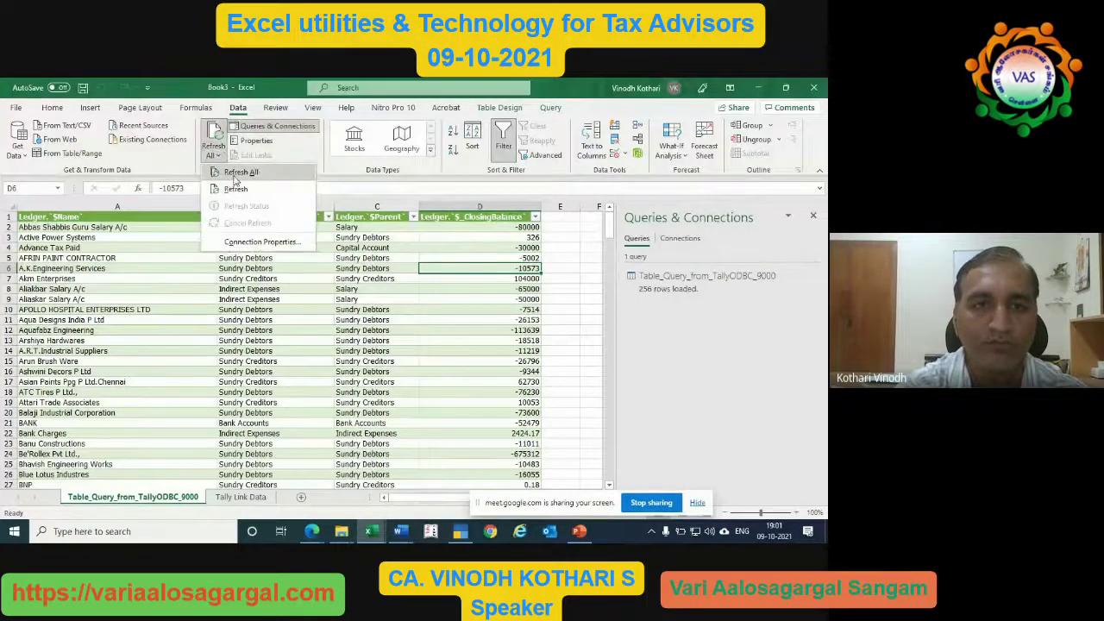
left_click(234, 174)
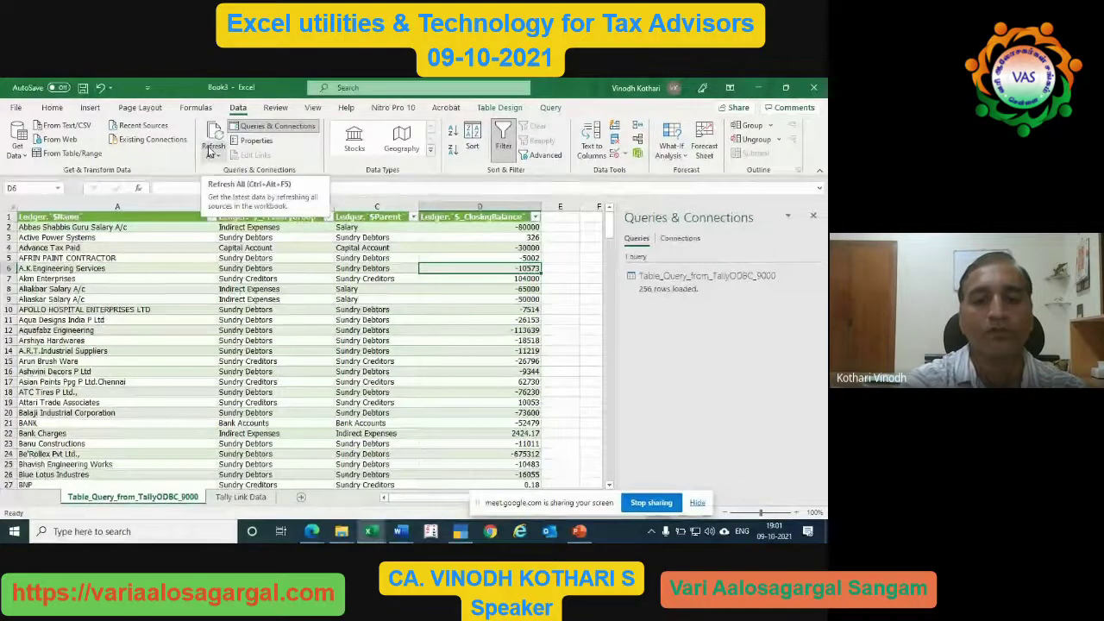
left_click(210, 152)
left_click(226, 187)
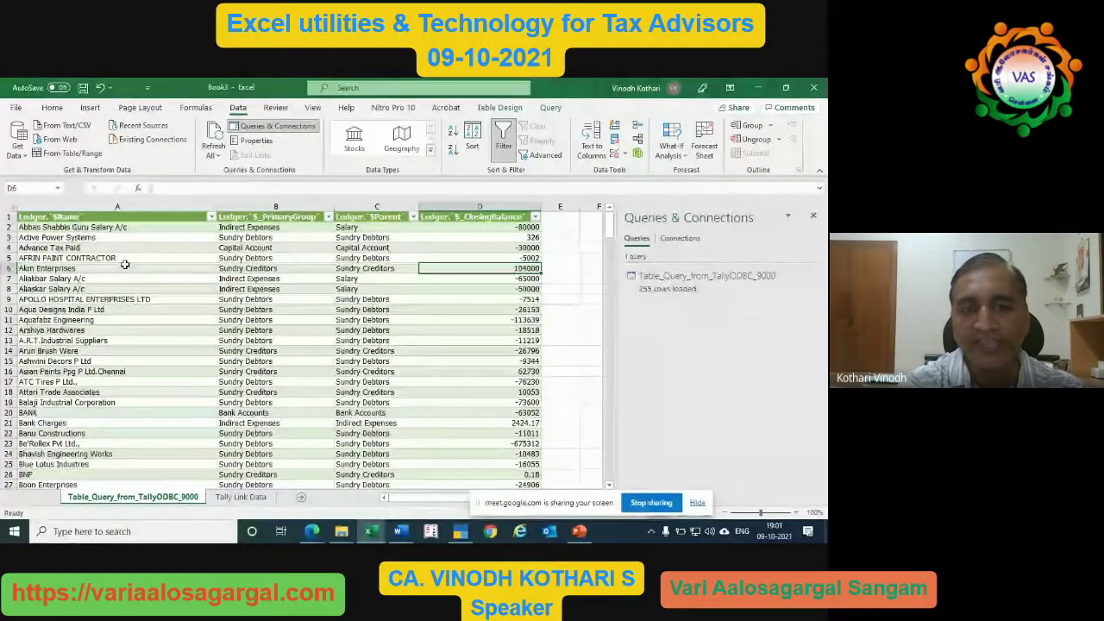
Check A.K.Engineering Services' balance on Tally Link Data, then bring the Google Meet call forward
left_click(235, 497)
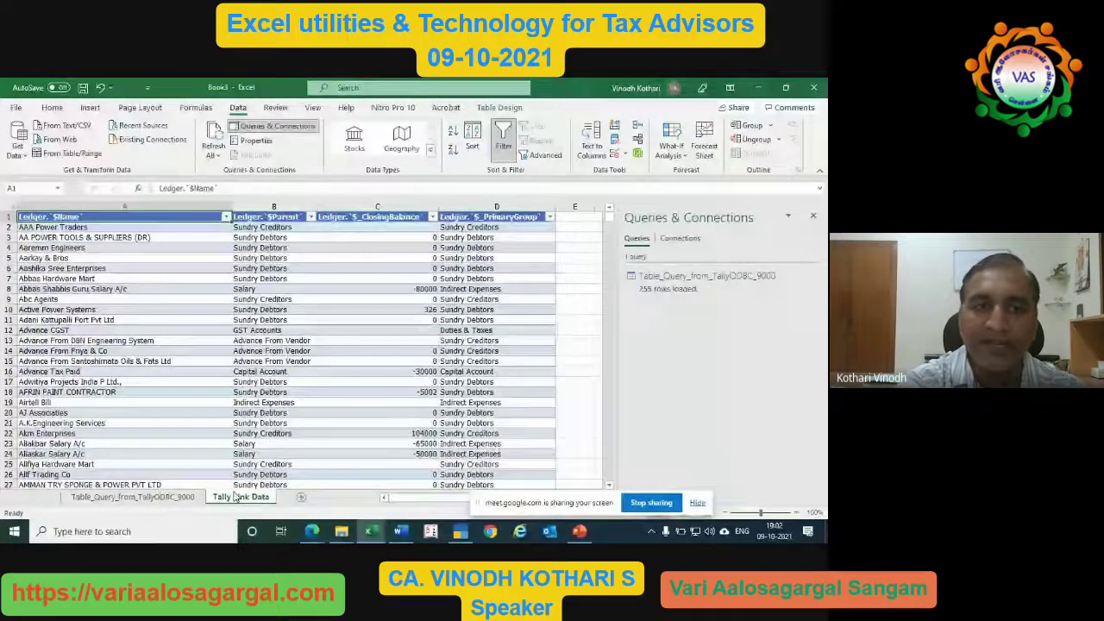
left_click(56, 420)
key("Right")
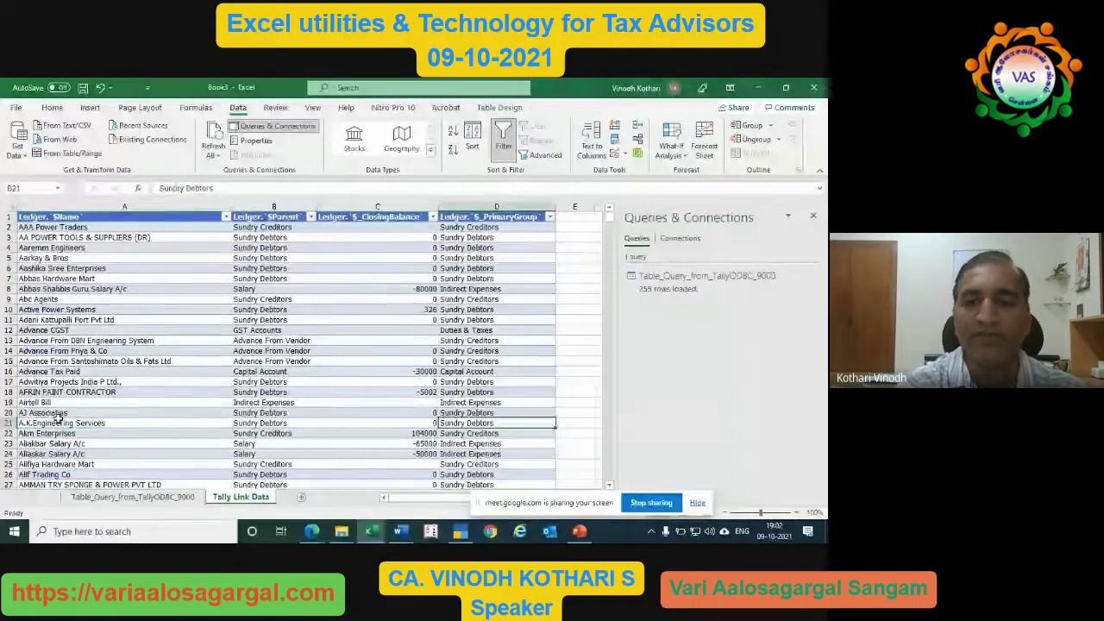
key("Right")
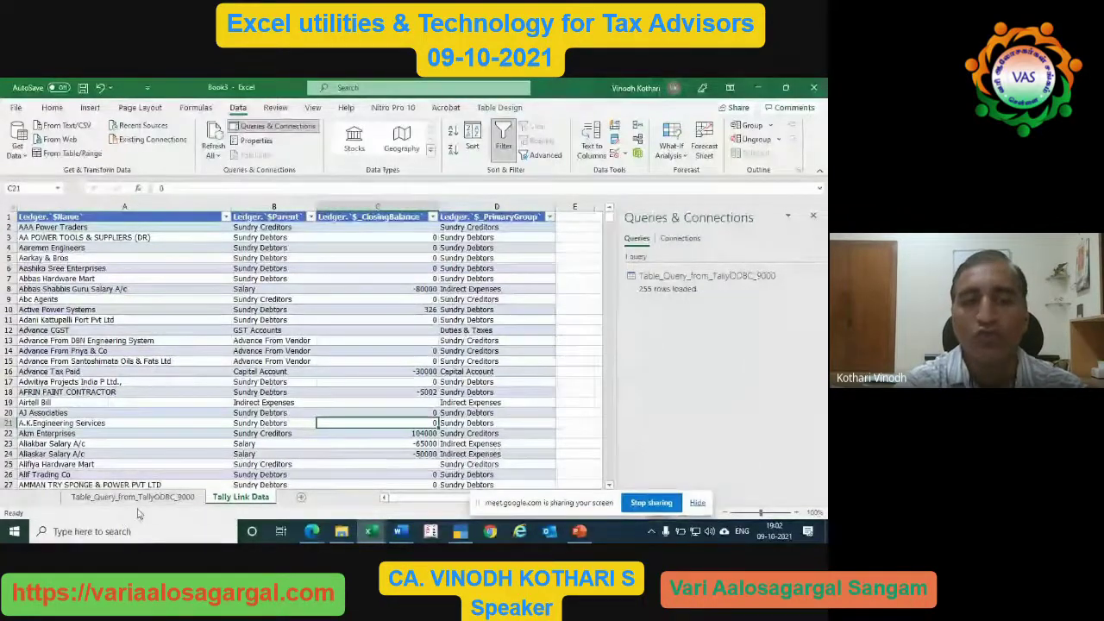
left_click(142, 497)
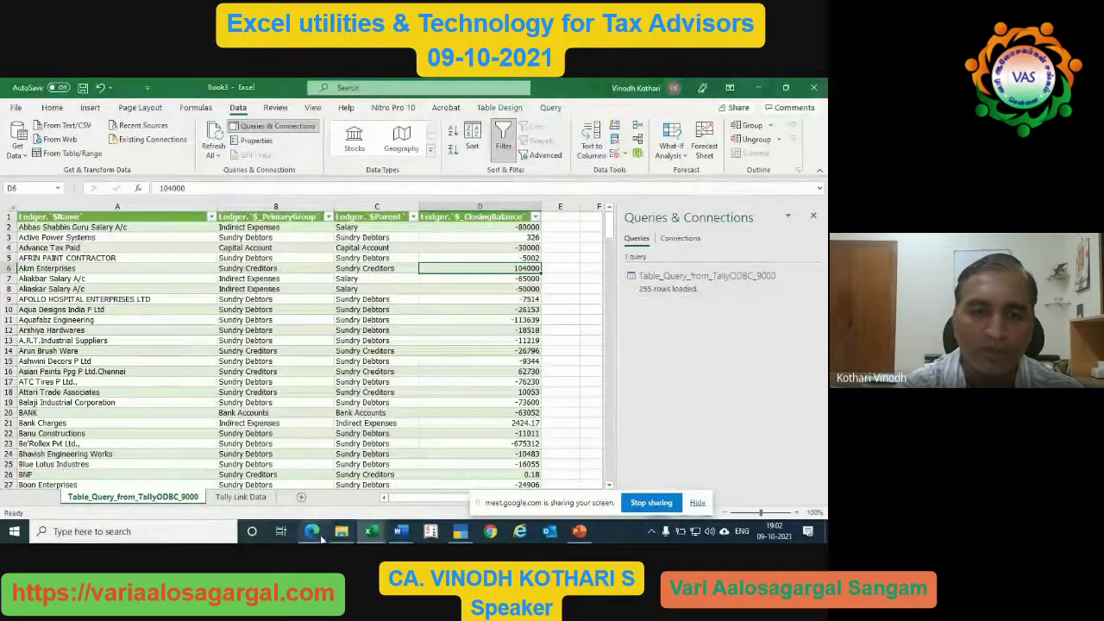
mouse_move(311, 531)
left_click(283, 489)
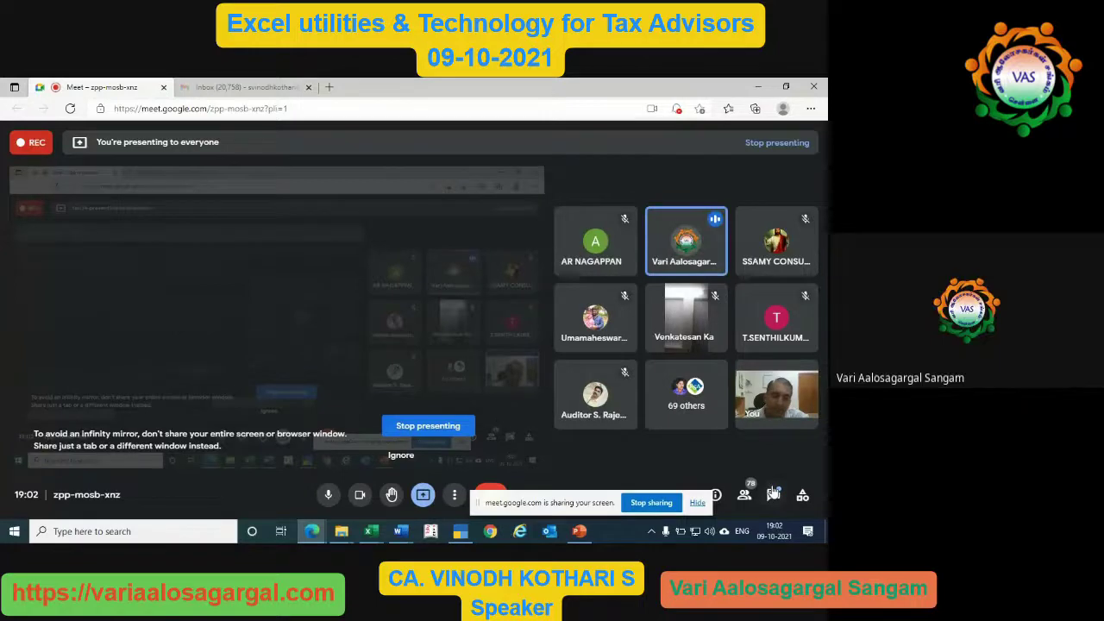
Read Google Meet's in-call messages, then switch back to Excel
left_click(776, 498)
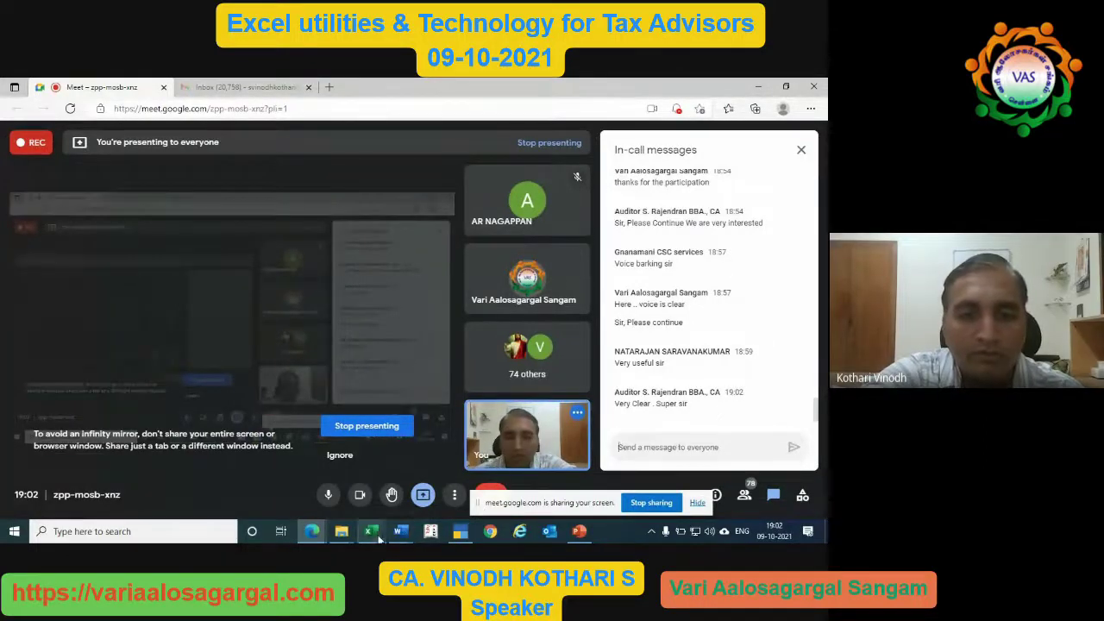
mouse_move(370, 530)
left_click(405, 497)
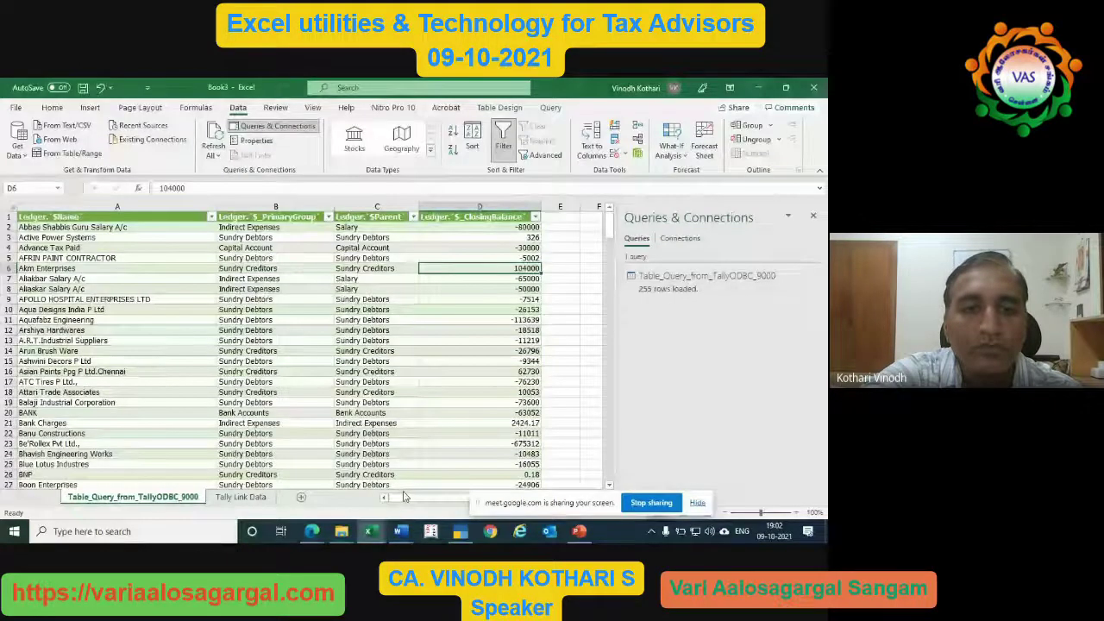
Create a new query from the ledger table on the Tally Link Data sheet
left_click(250, 499)
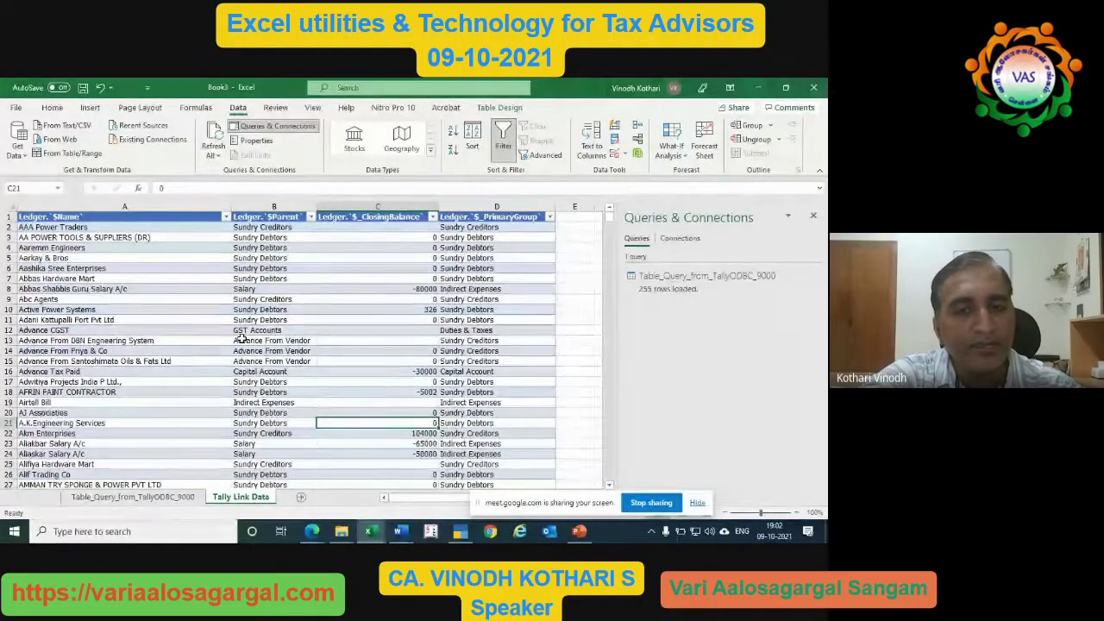
left_click(241, 339)
left_click(165, 257)
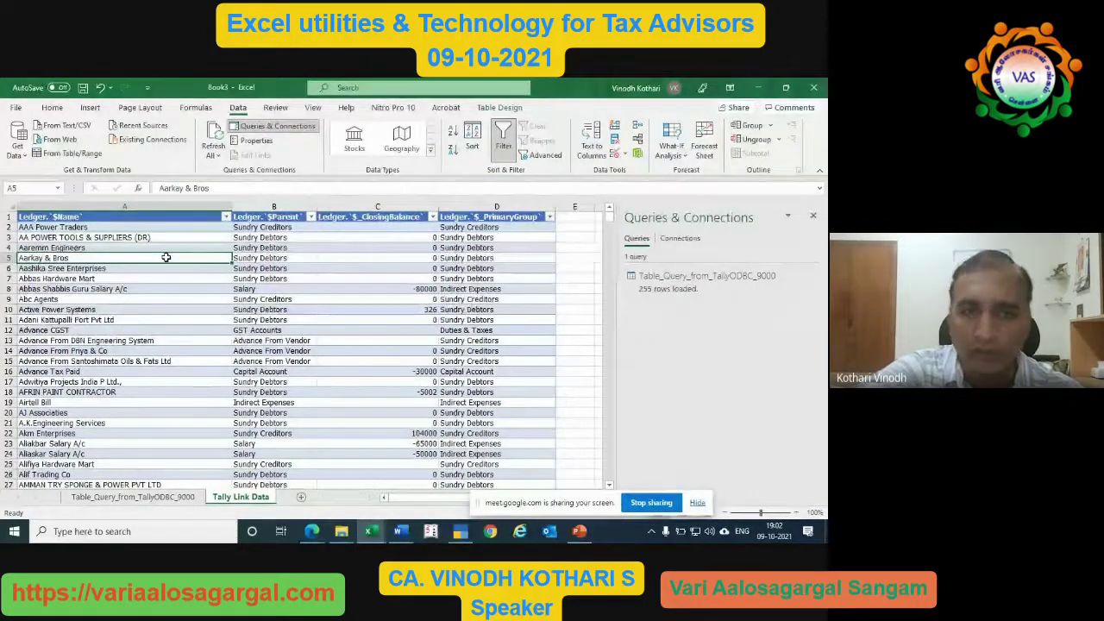
left_click(45, 155)
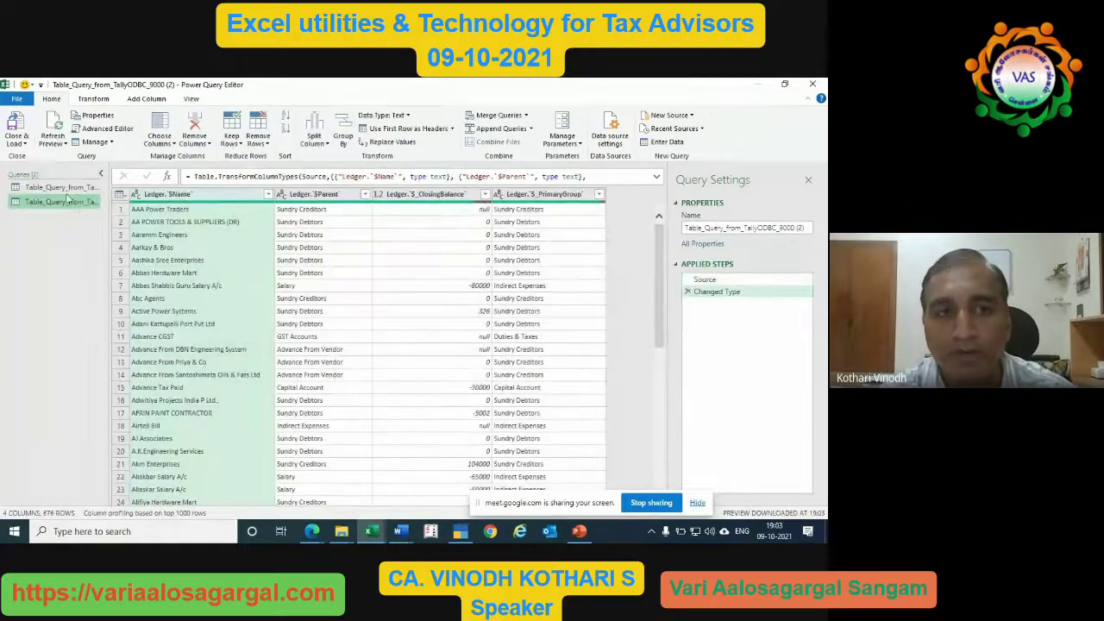
Filter the second query's ClosingBalance to keep only (null) and 0 values
left_click(66, 190)
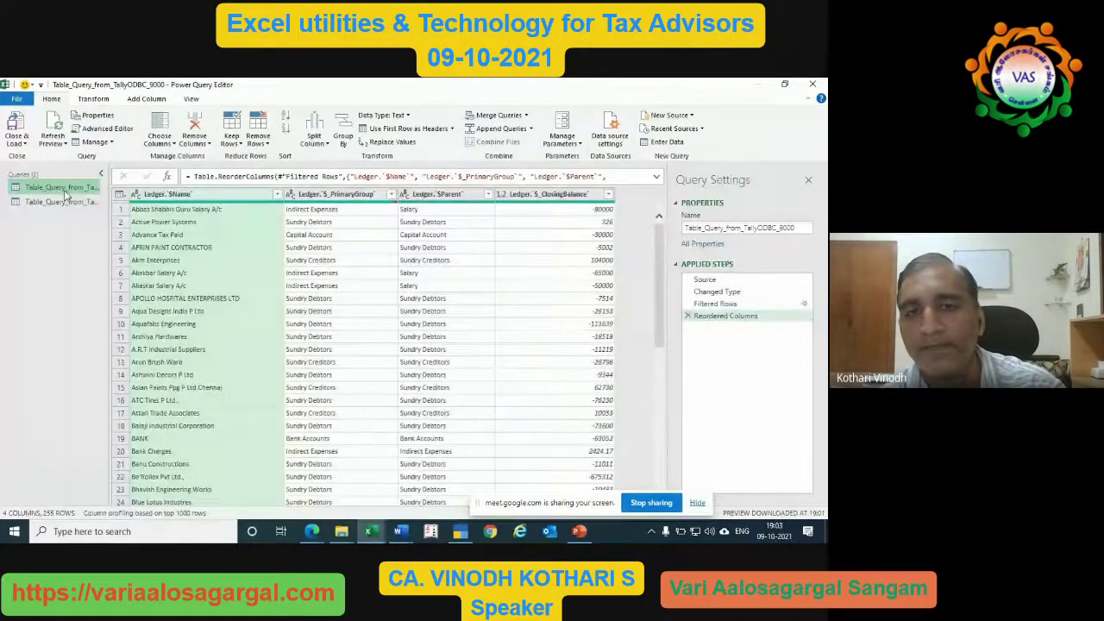
left_click(65, 203)
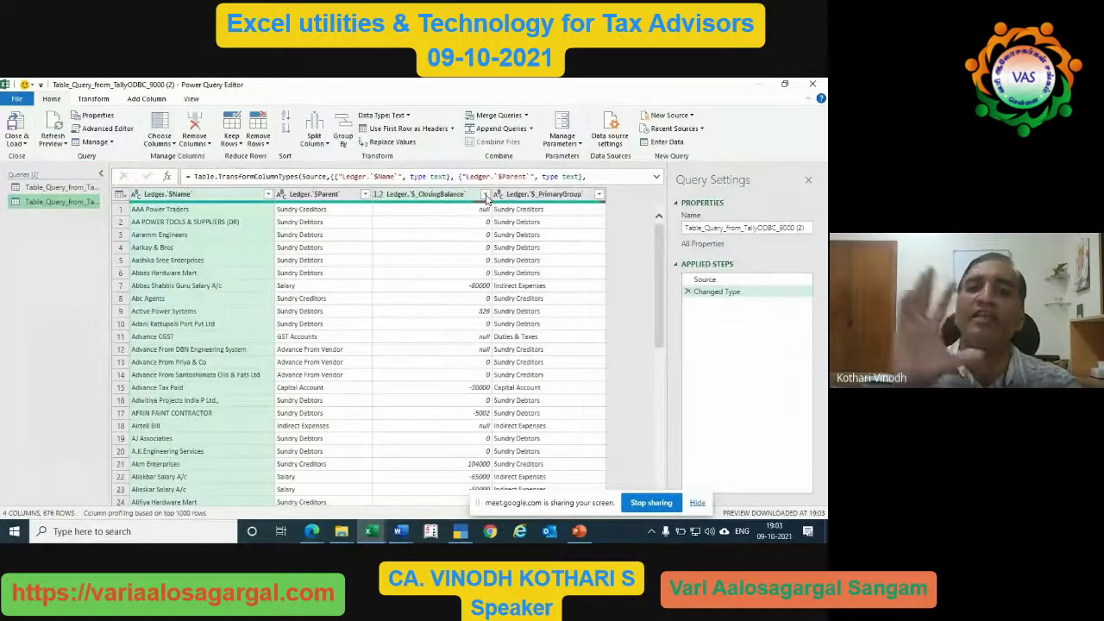
left_click(485, 195)
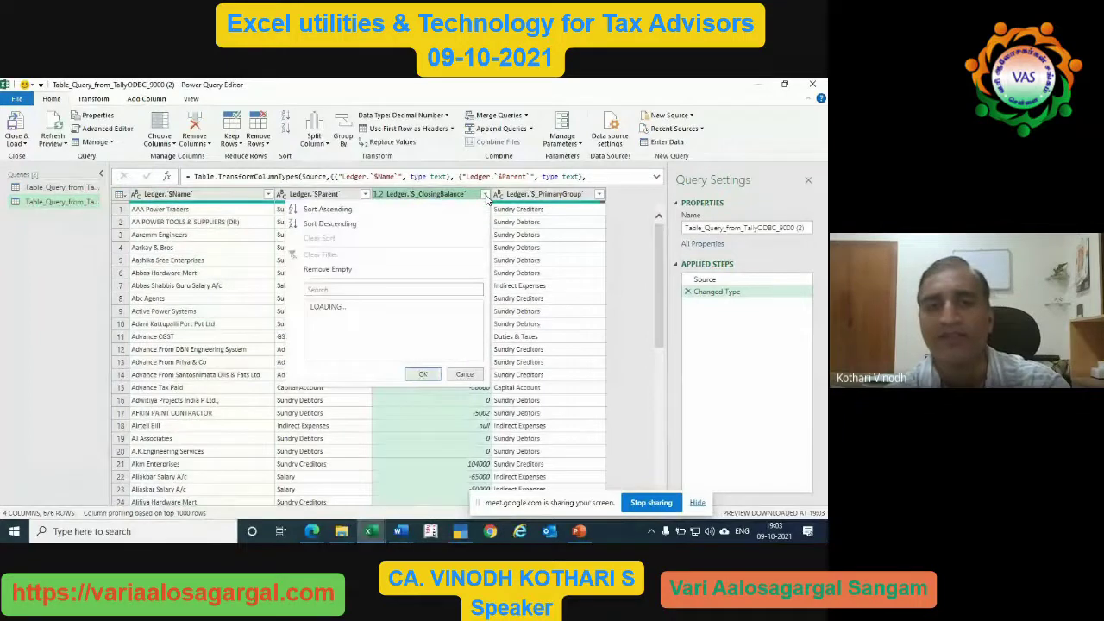
left_click(314, 323)
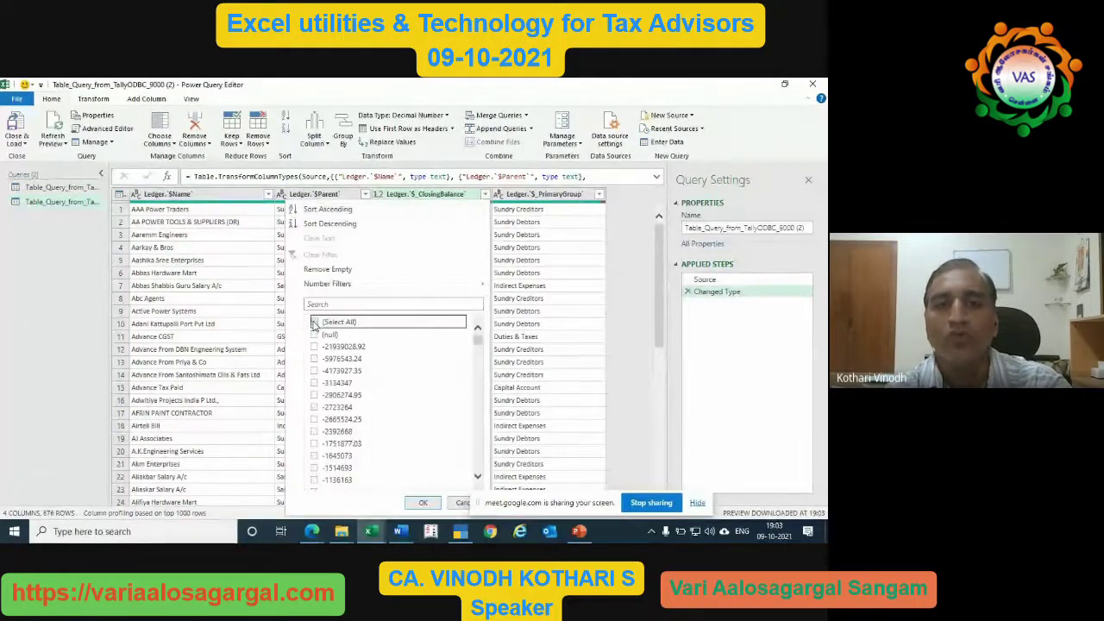
left_click(314, 335)
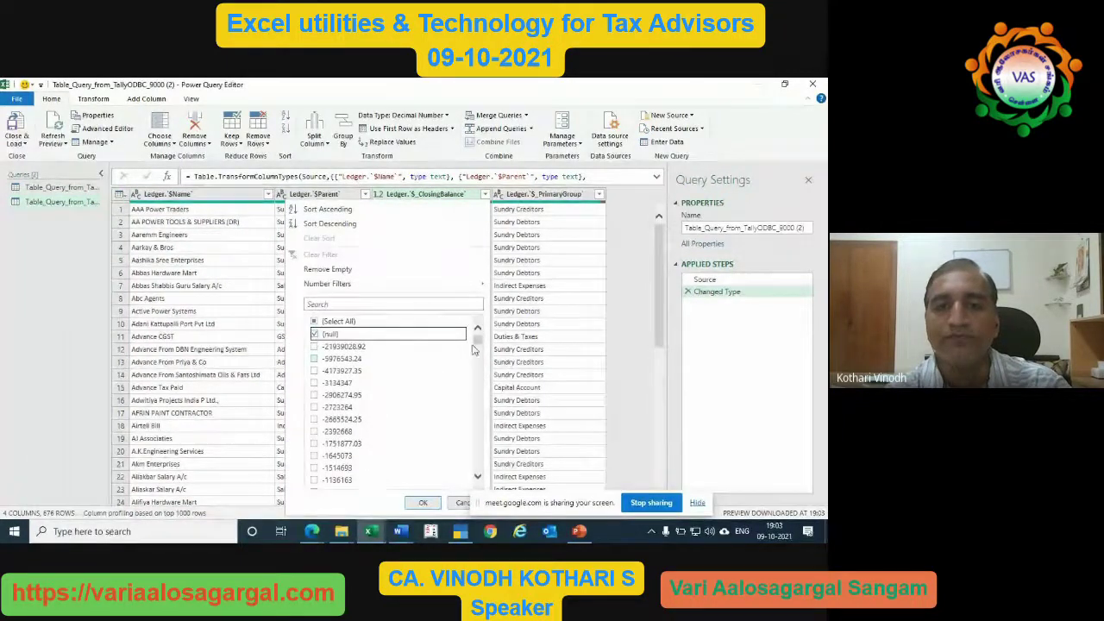
mouse_move(481, 342)
left_mouse_down()
mouse_move(476, 455)
mouse_move(466, 417)
mouse_move(467, 433)
left_mouse_up()
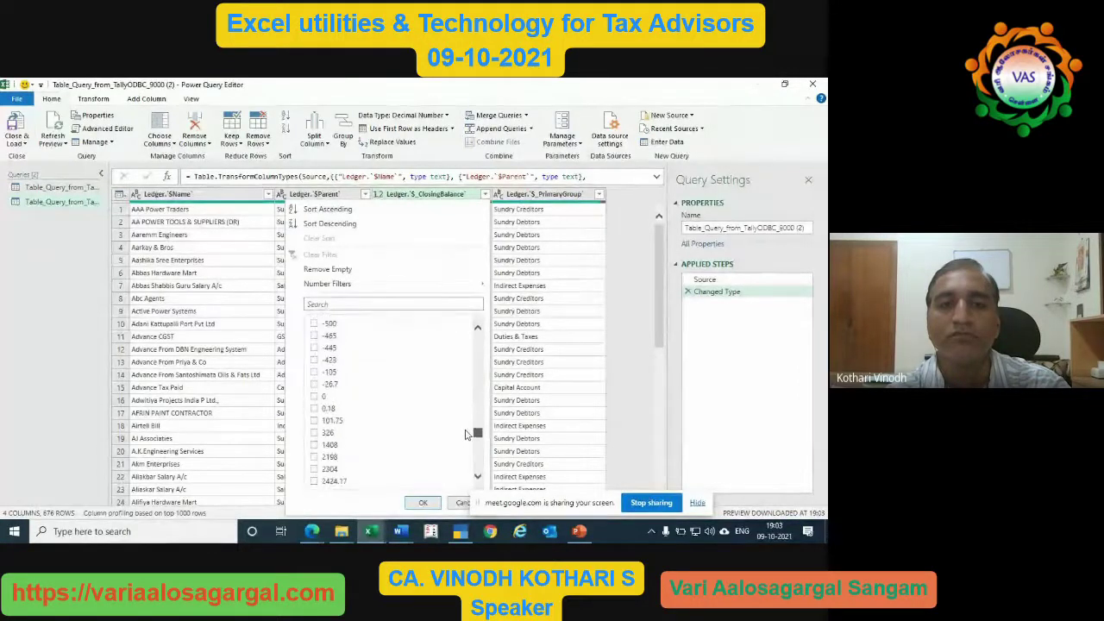
left_click(317, 398)
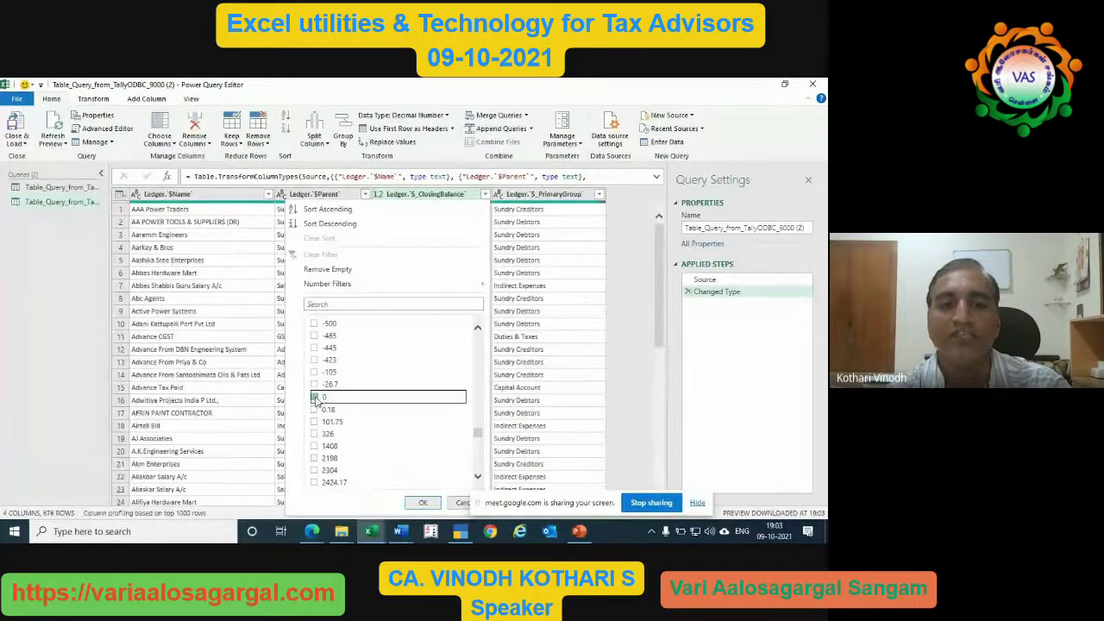
left_click(422, 502)
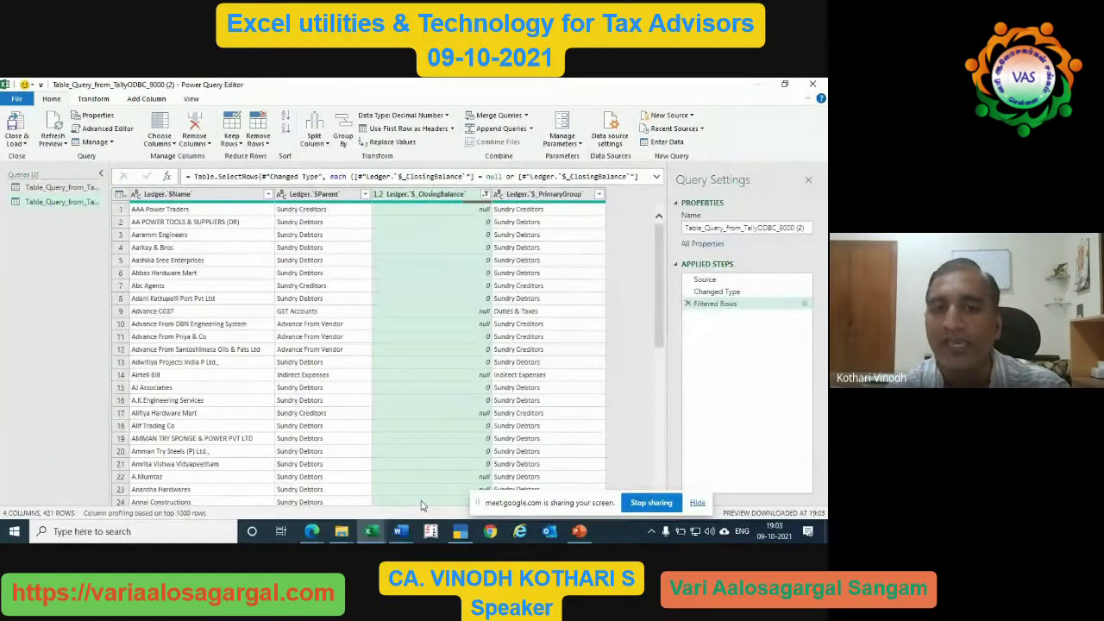
Move PrimaryGroup next to Name and load the 421-row query into the workbook
left_click_drag(536, 193, 319, 208)
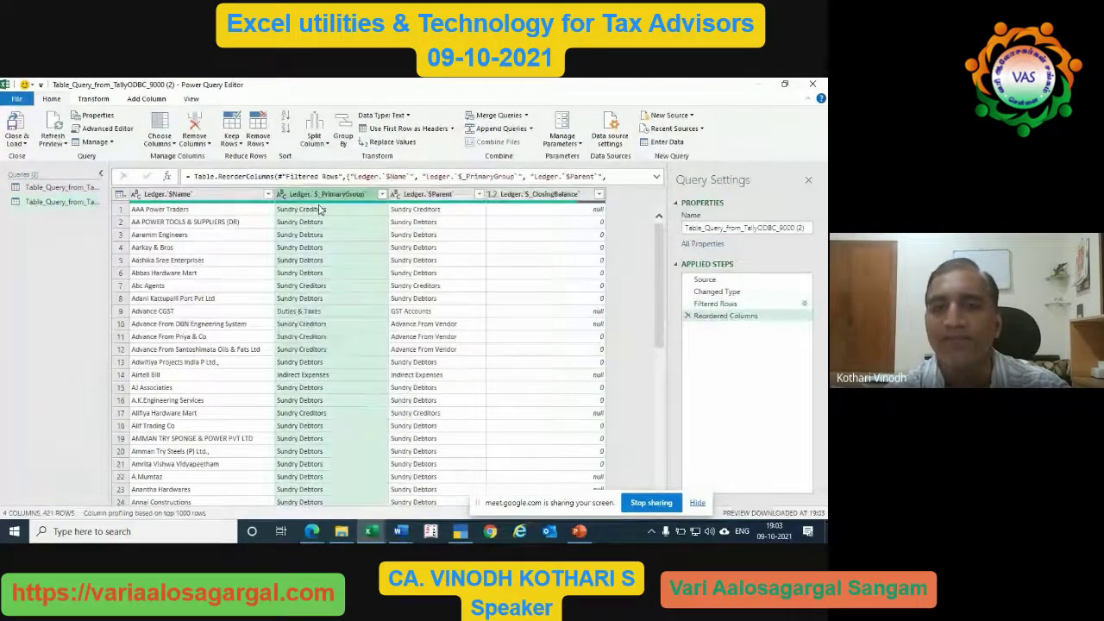
left_click(23, 144)
left_click(35, 157)
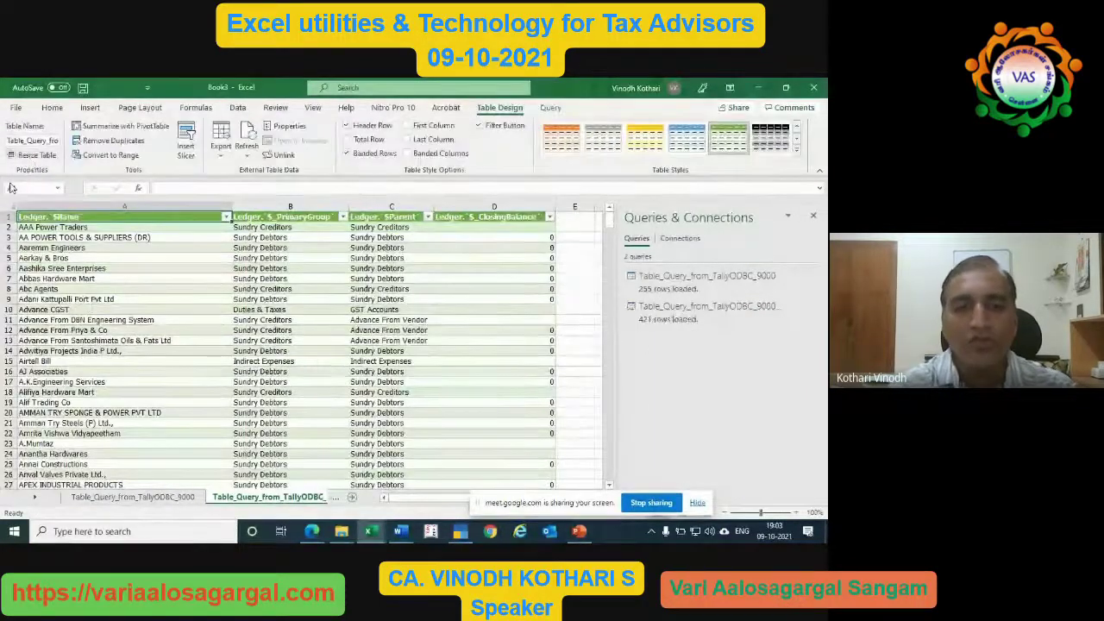
Rename the newly loaded query sheet to 'Zero Balance Ledger'
left_click(177, 497)
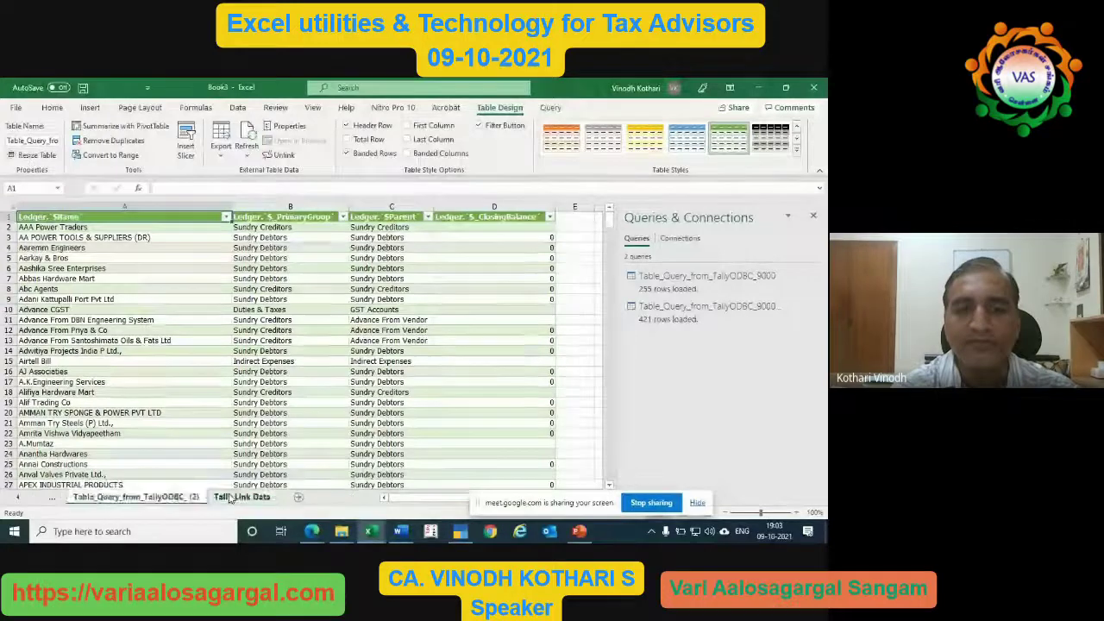
double_click(176, 493)
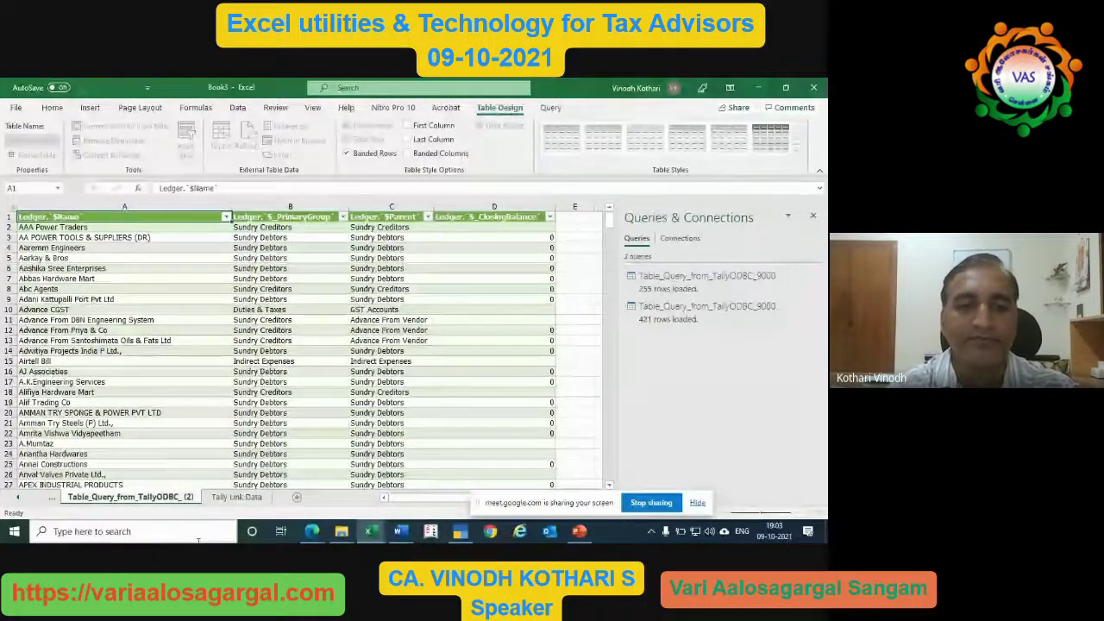
key("BackSpace")
type("Zero Bala")
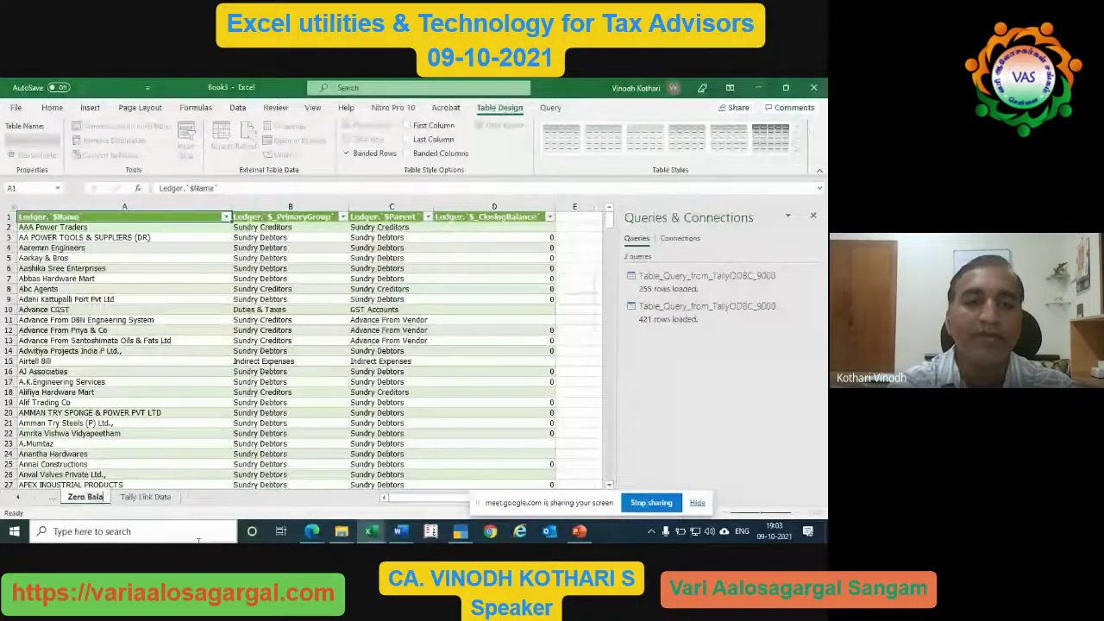
type("nce Le")
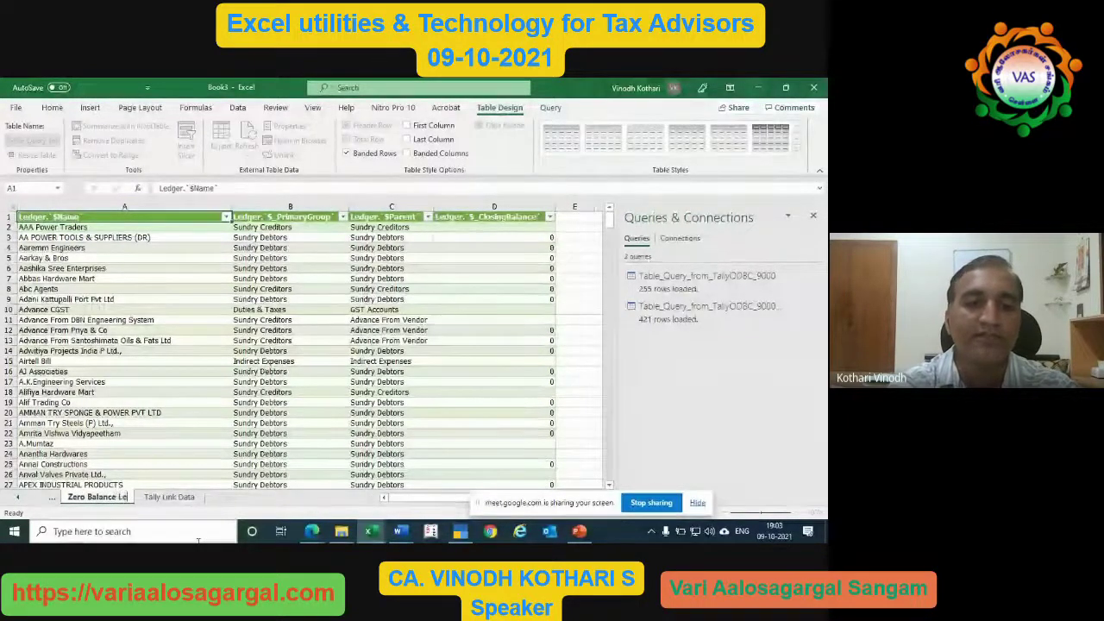
type("dger")
key("Return")
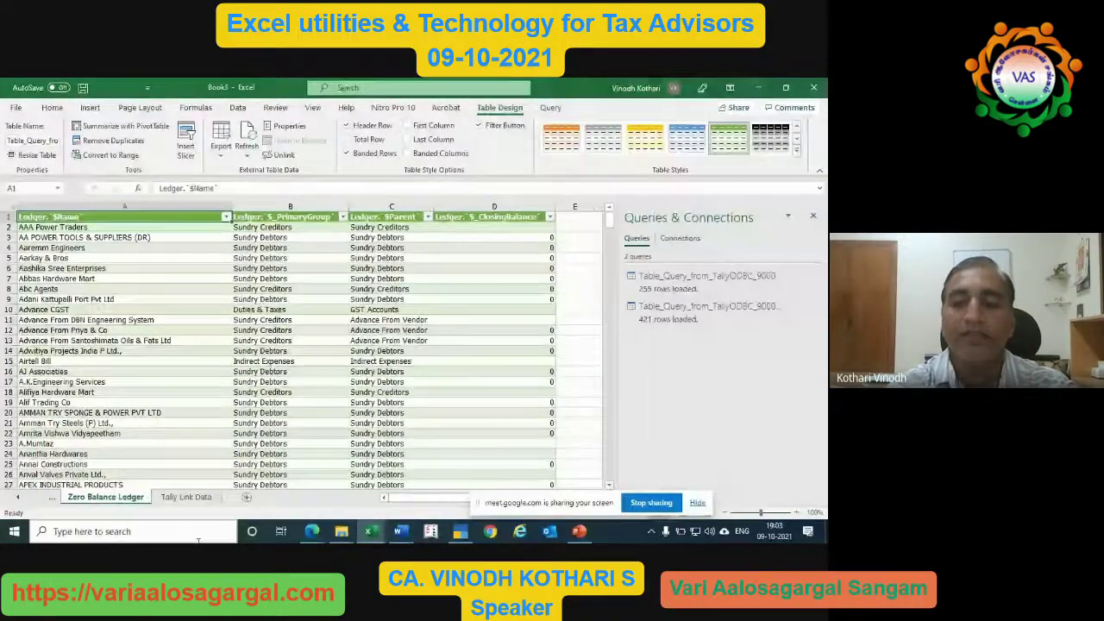
Rename the first query sheet to 'Tally TB' and reopen the second query for editing
key("ctrl+Page_Up")
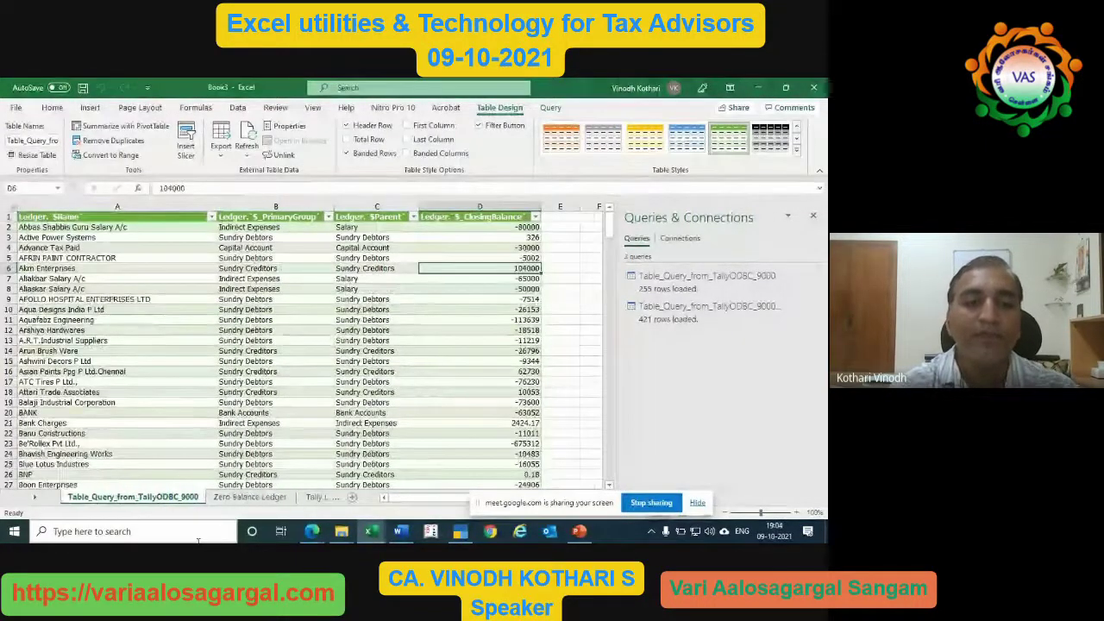
double_click(113, 496)
type("Tally")
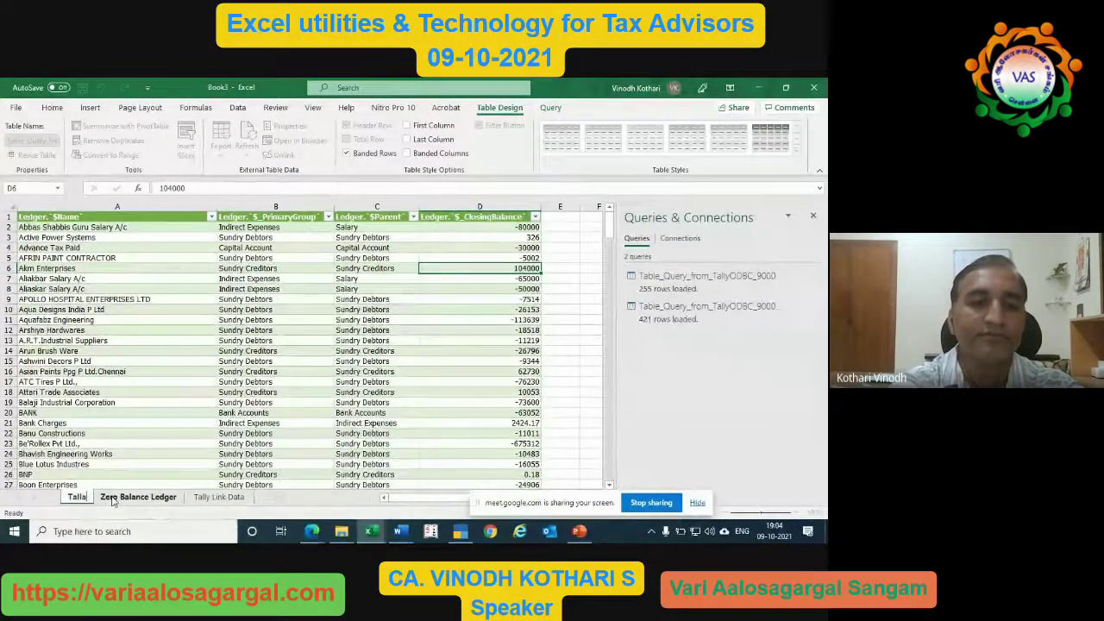
type(" TB")
key("Return")
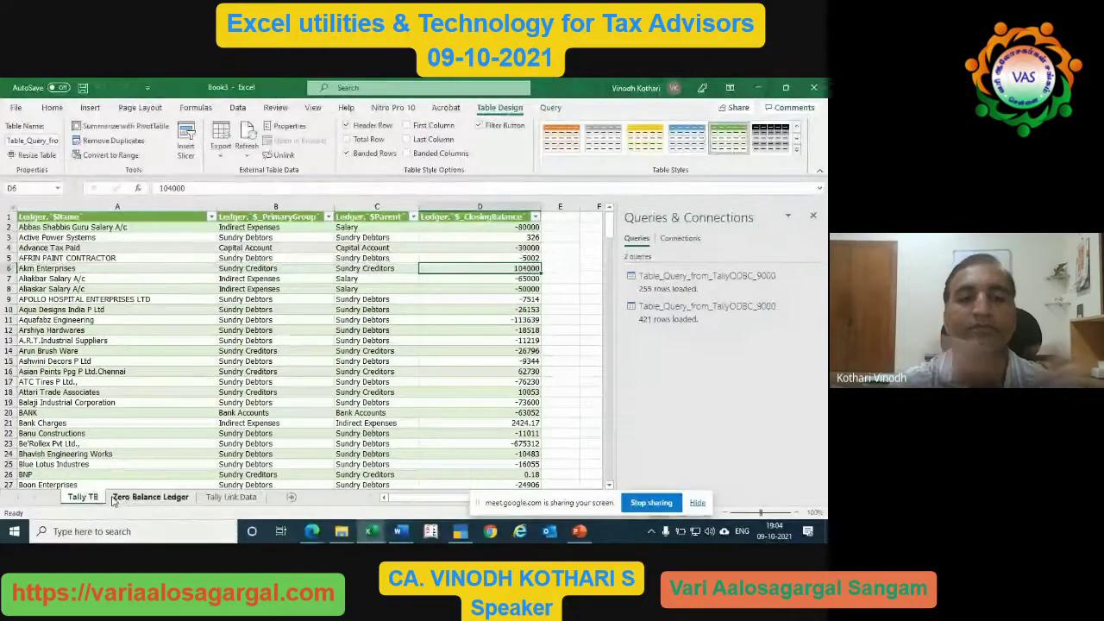
left_click(677, 326)
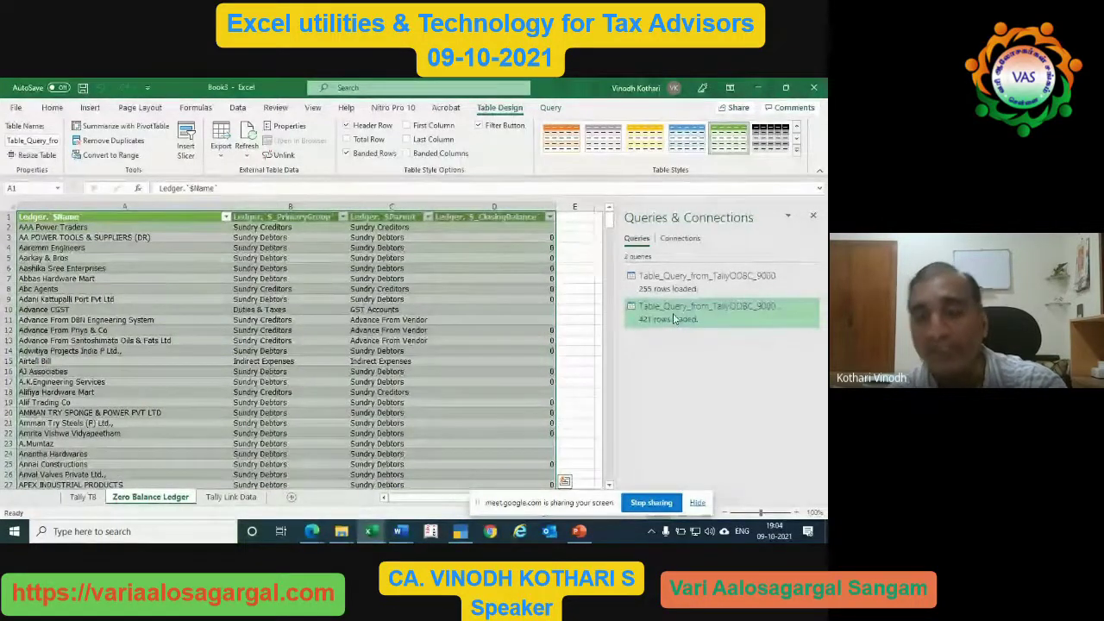
double_click(674, 318)
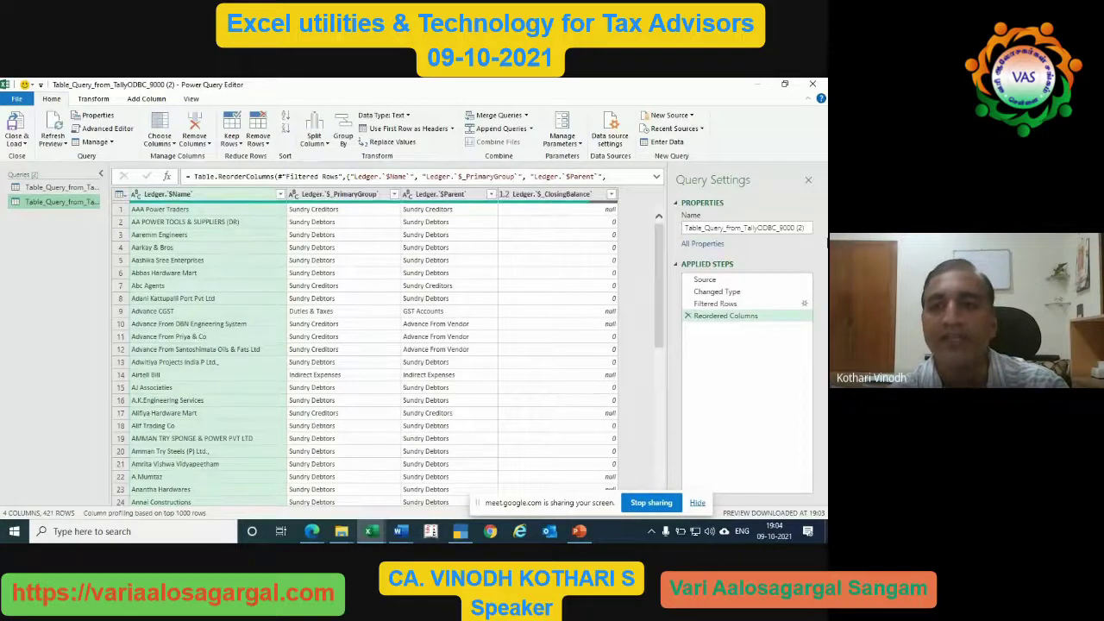
Rename the open query to 'Zero Balance Ledger'
left_click(781, 228)
type("Zero Balance Ledg")
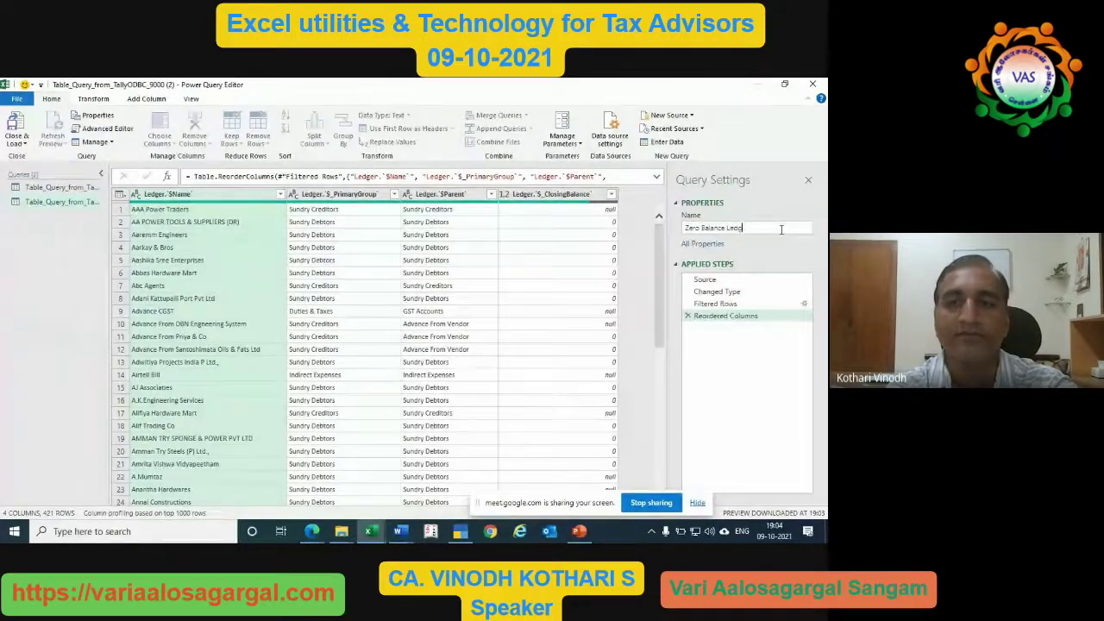
key("Return")
Rename the first query to 'Tally TB' and load both queries back into the workbook
left_click(69, 189)
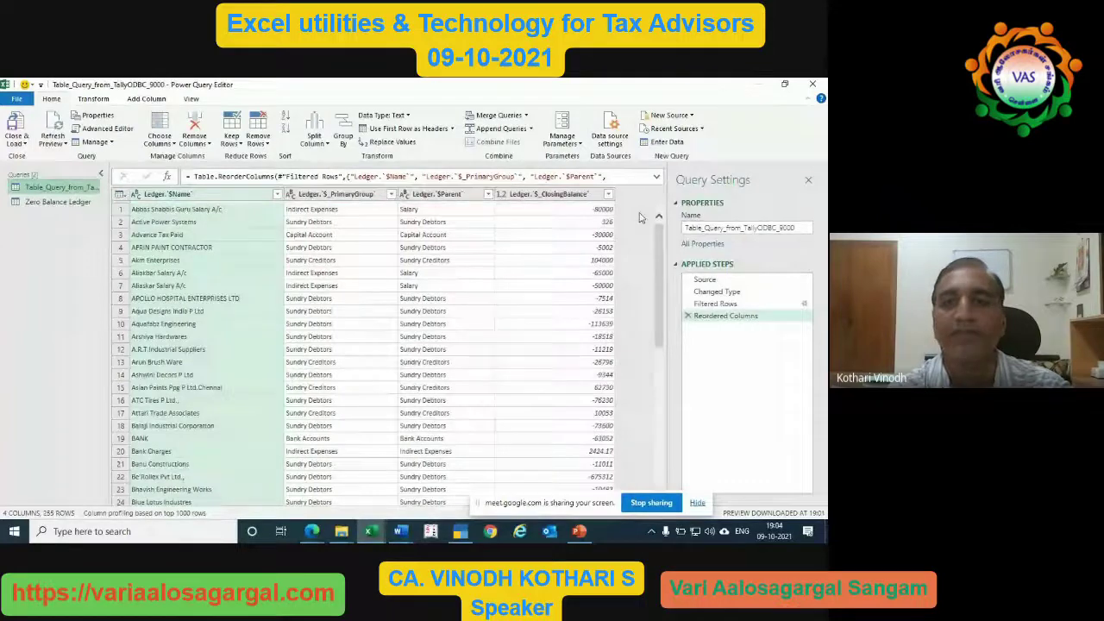
double_click(787, 228)
type("Tally TB")
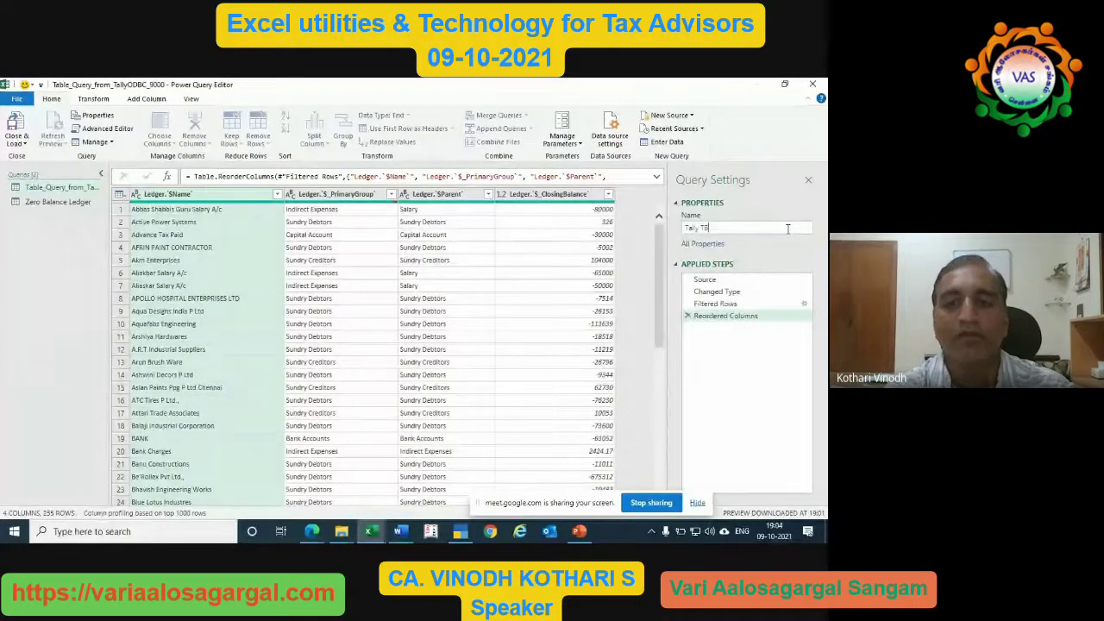
key("Return")
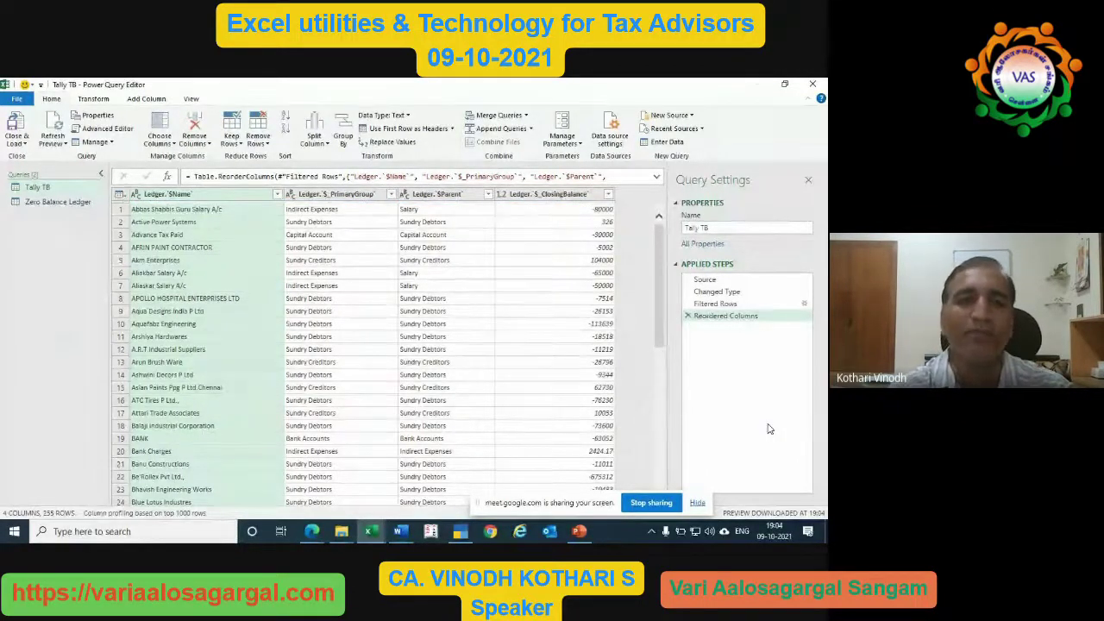
left_click(23, 145)
left_click(29, 157)
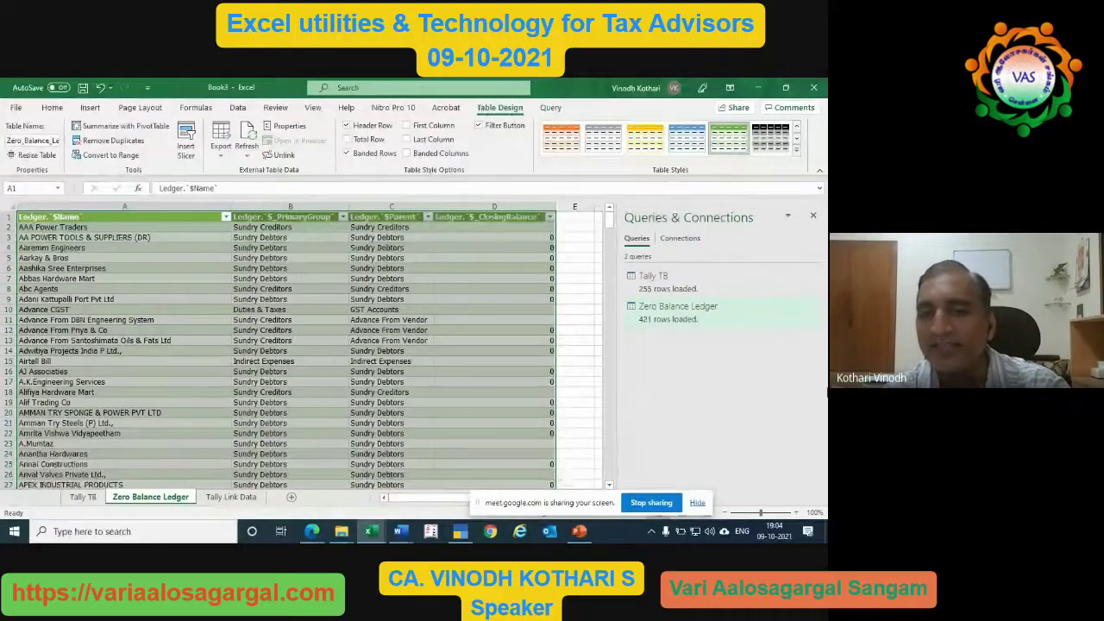
View the Tally TB and Zero Balance Ledger sheets, return to Tally TB, and close the queries pane
left_click(657, 289)
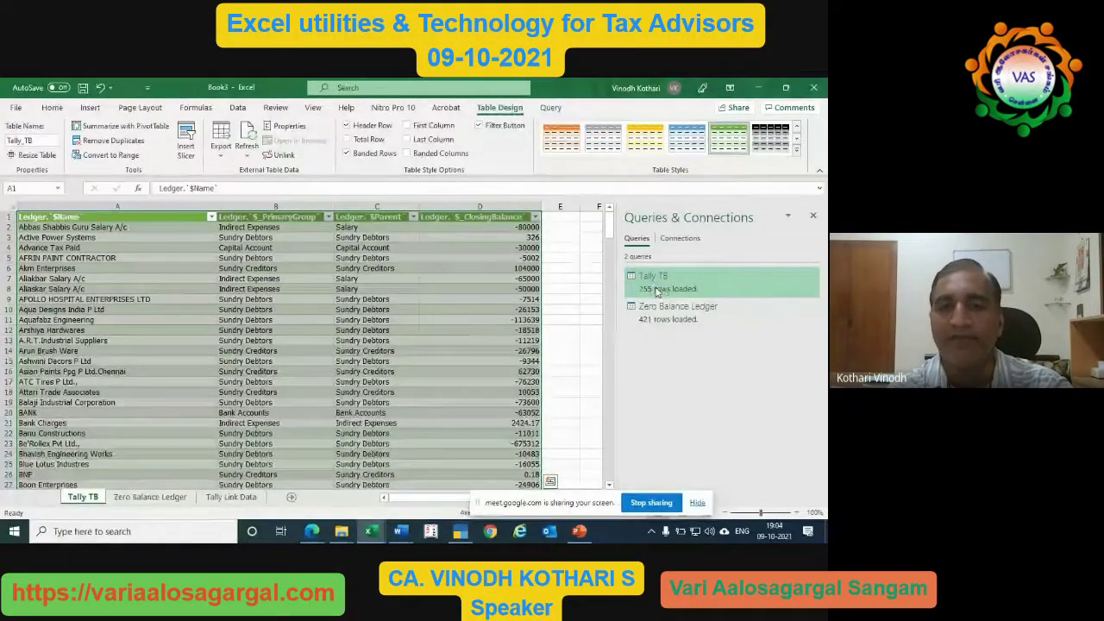
left_click(657, 314)
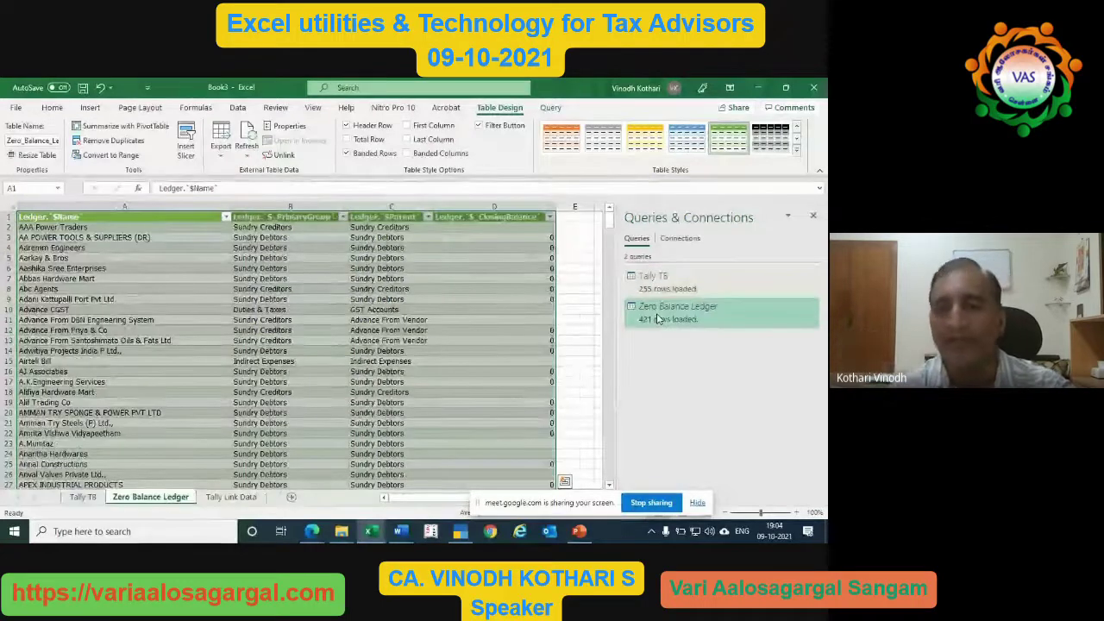
left_click(652, 284)
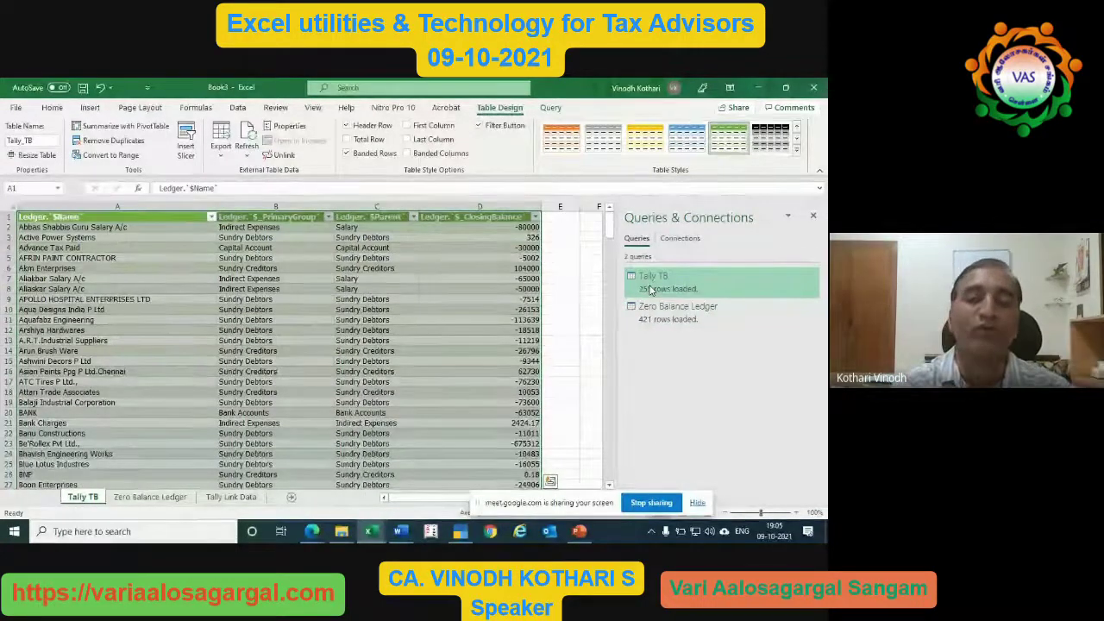
left_click(811, 216)
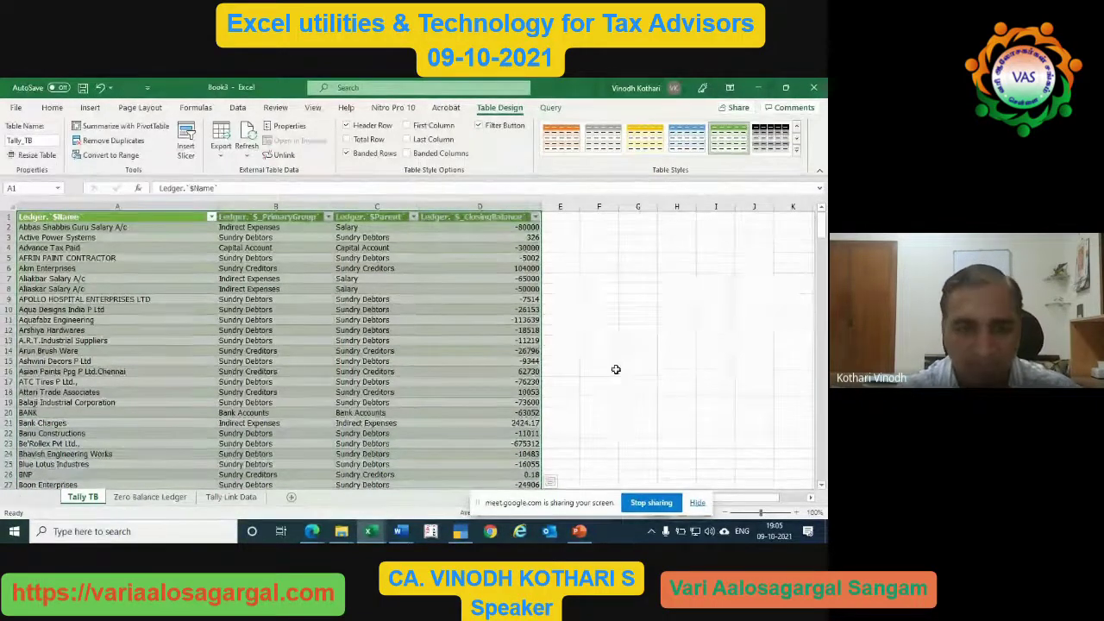
left_click(312, 530)
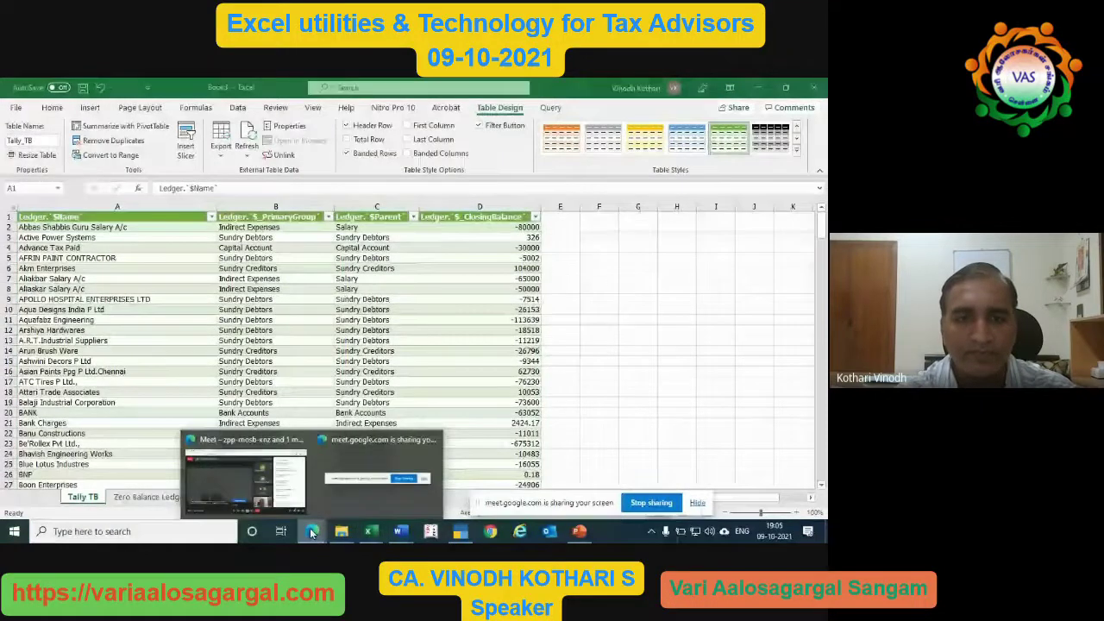
Ignore Google Meet's entire-screen sharing warning and switch back to the Excel workbook
left_click(250, 483)
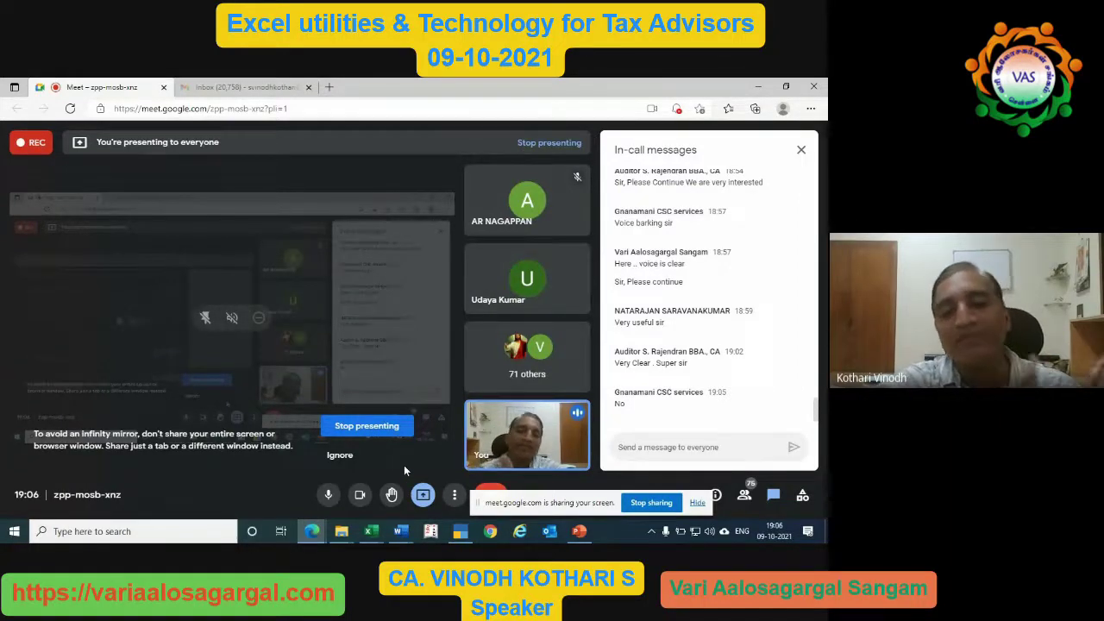
left_click(344, 455)
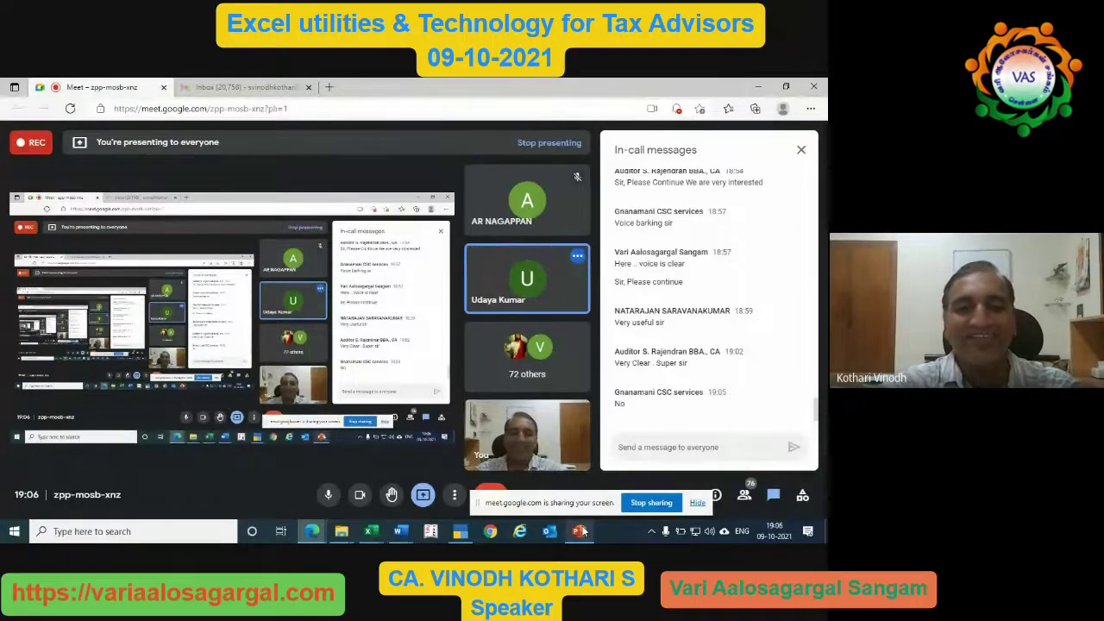
key("alt+Tab")
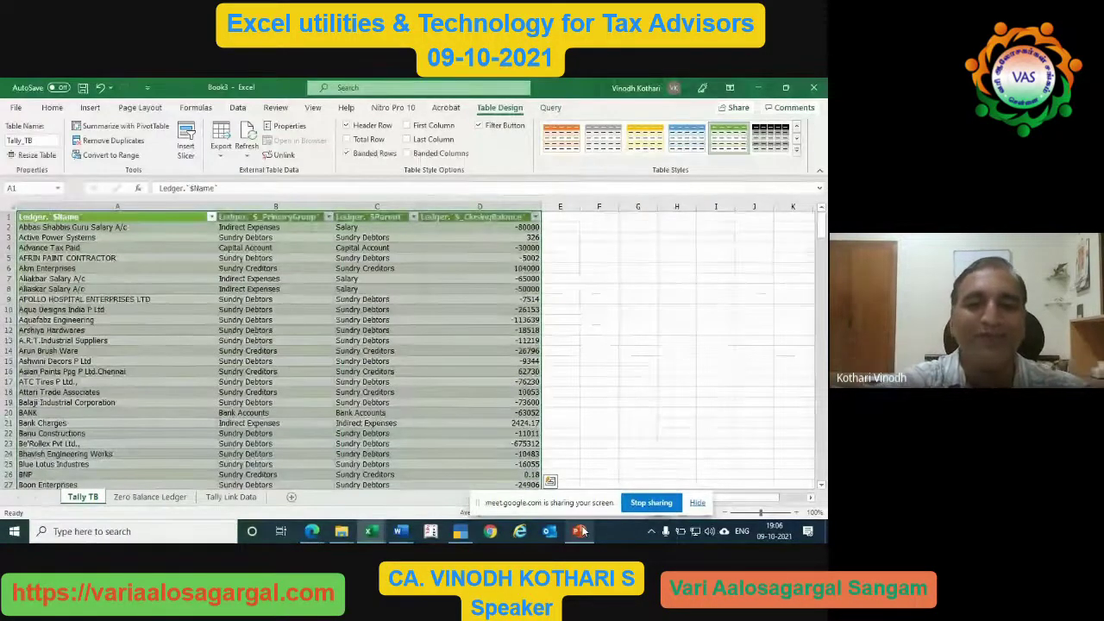
Bring Excel to the front and show the Insert ribbon commands over the Tally TB sheet
mouse_move(579, 530)
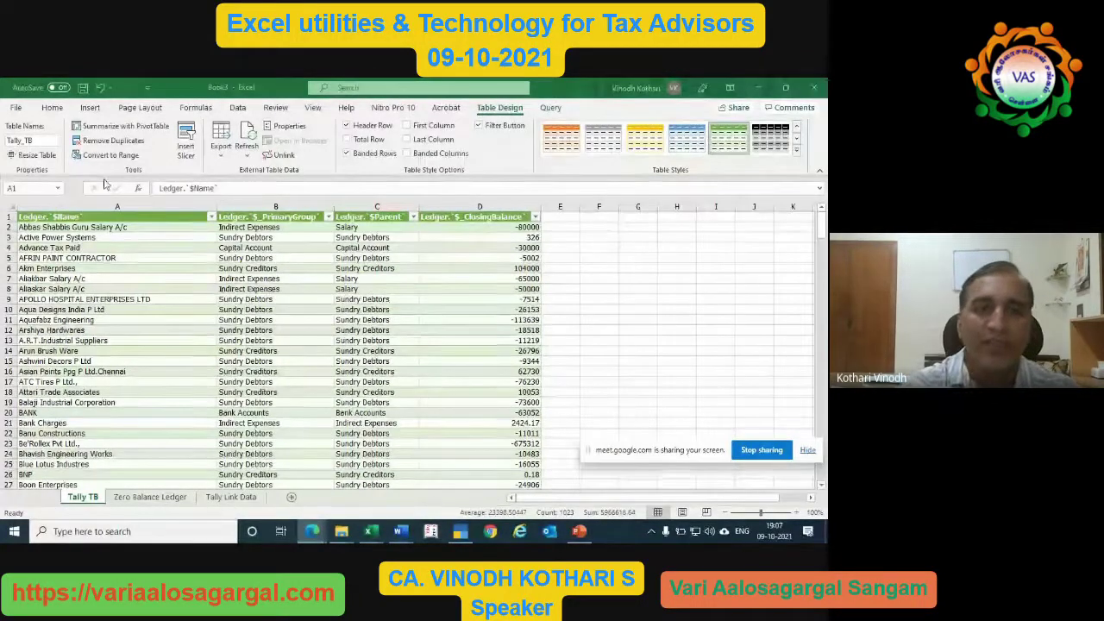
left_click(99, 210)
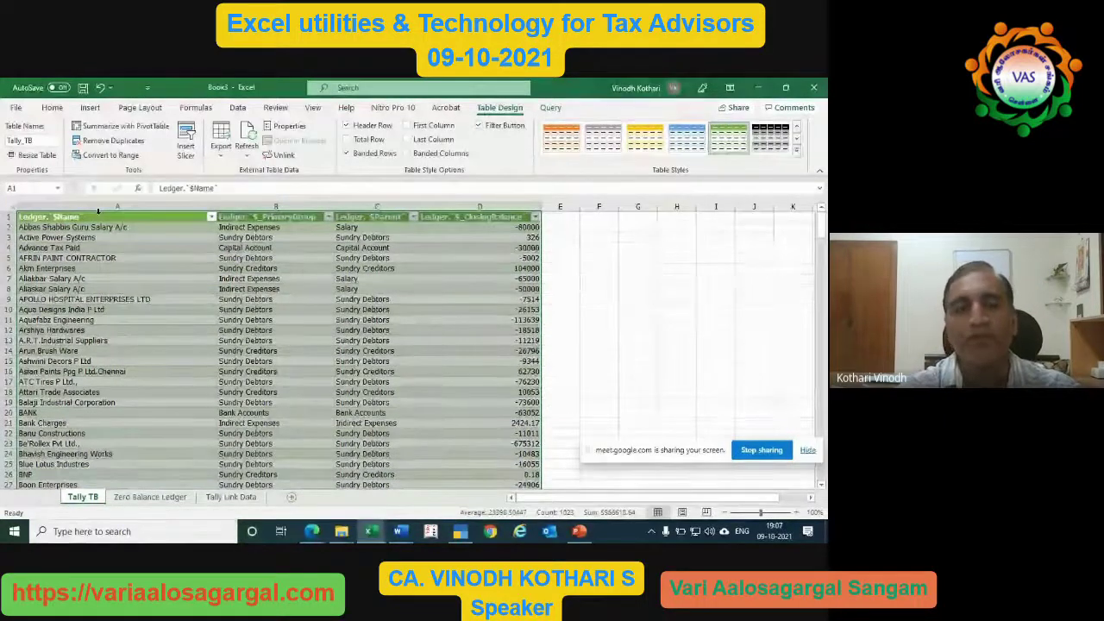
left_click(91, 110)
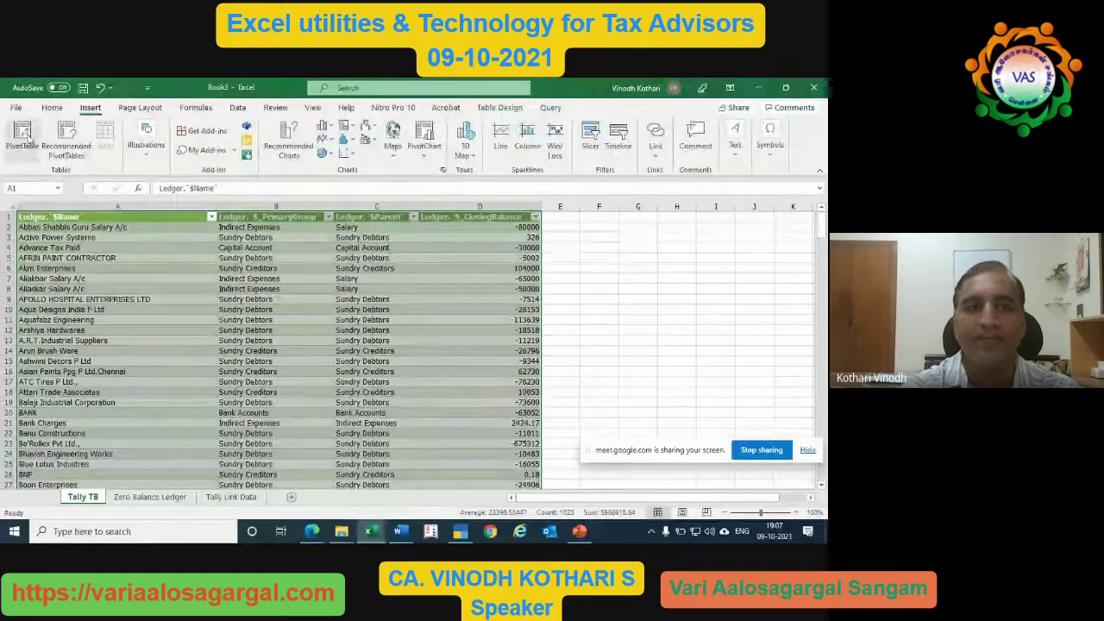
Create a PivotTable from Tally_TB on a new worksheet and rename that sheet 'Balance Sheet'
left_click(24, 136)
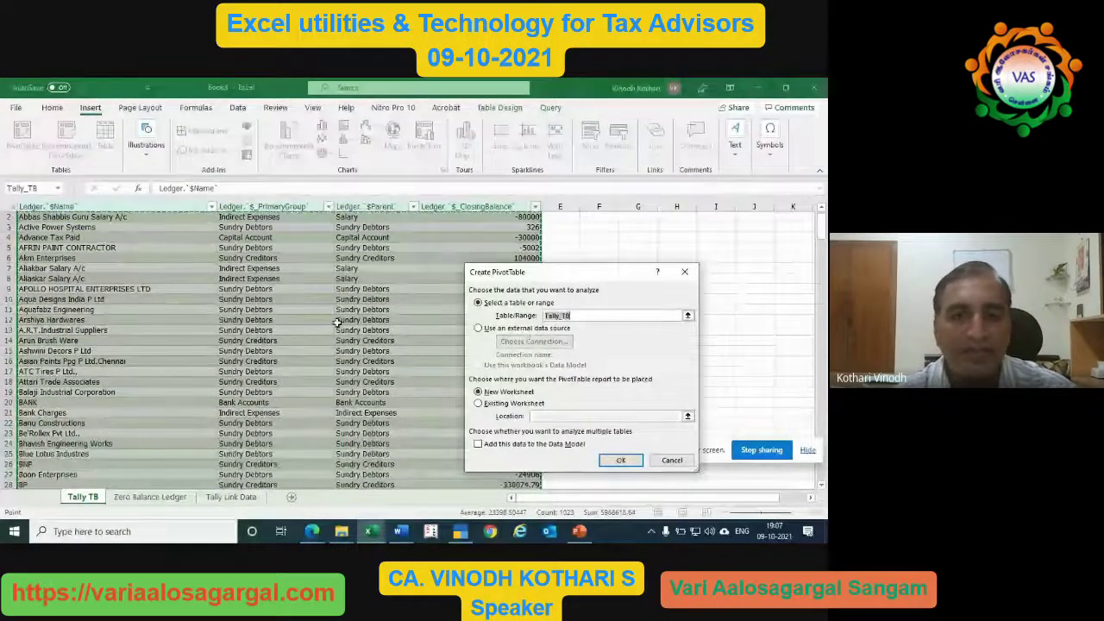
left_click(614, 462)
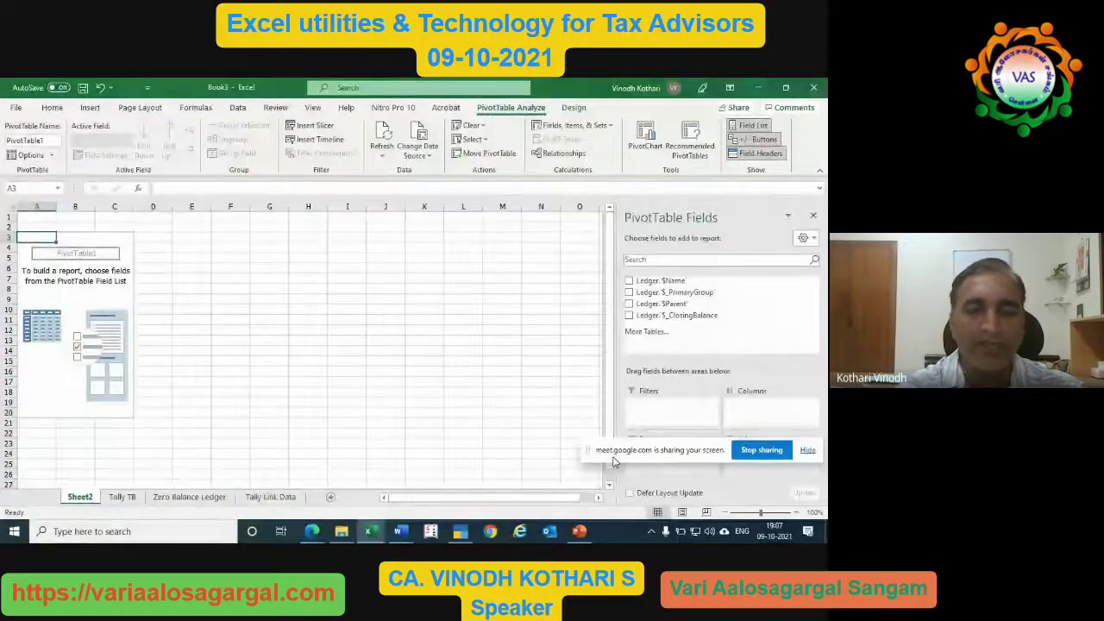
double_click(92, 498)
type("Balance")
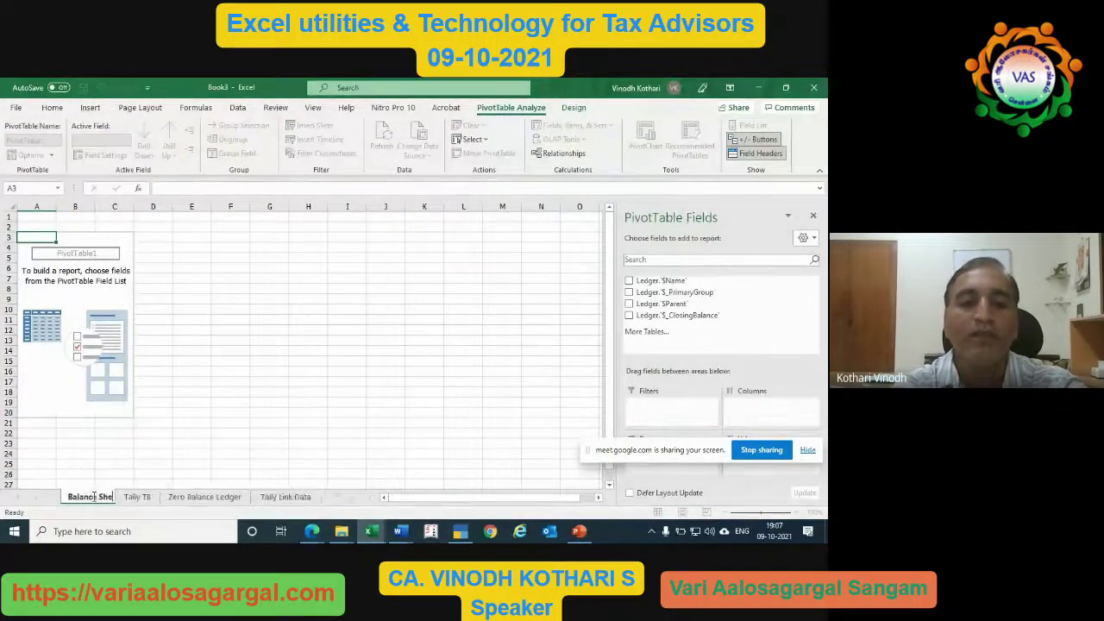
key("Return")
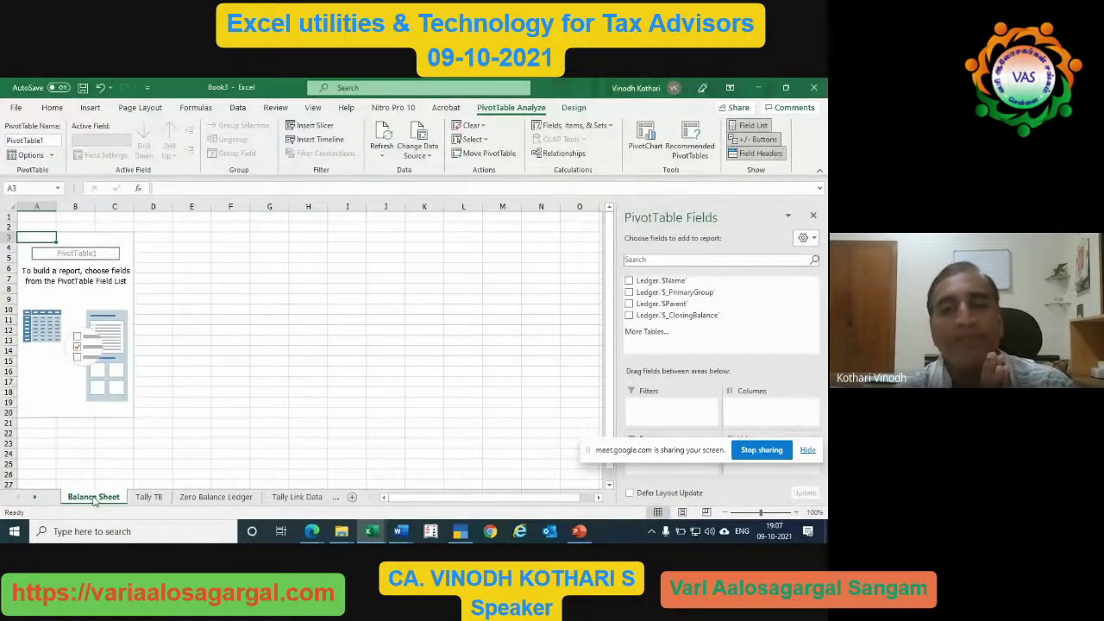
Go back to the Tally TB sheet and jump to the top of the primary group column
left_click(152, 498)
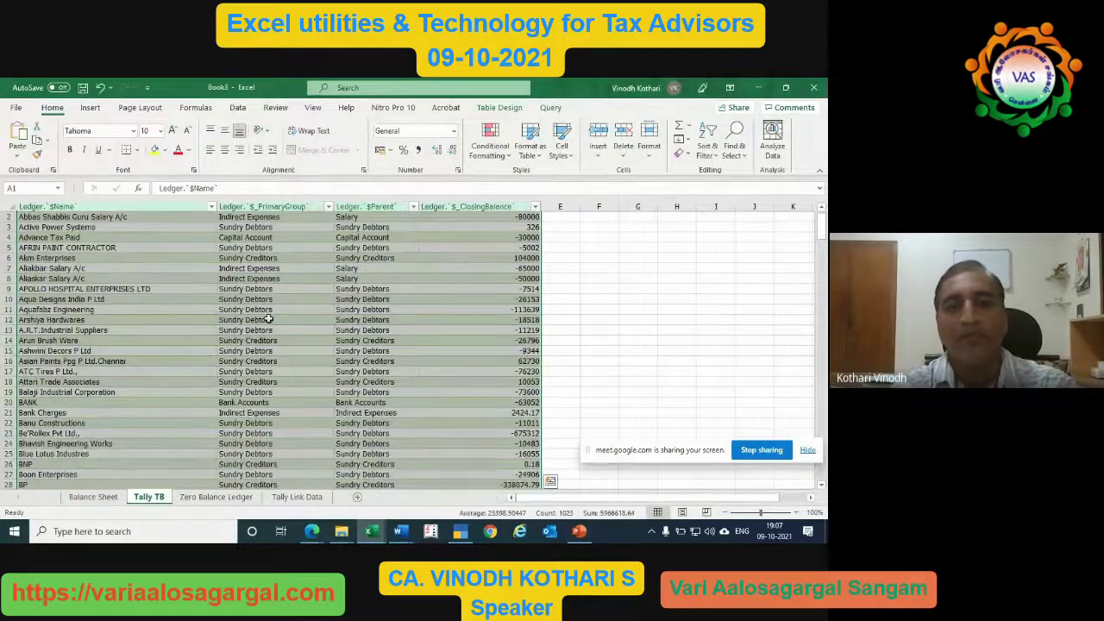
left_click(249, 298)
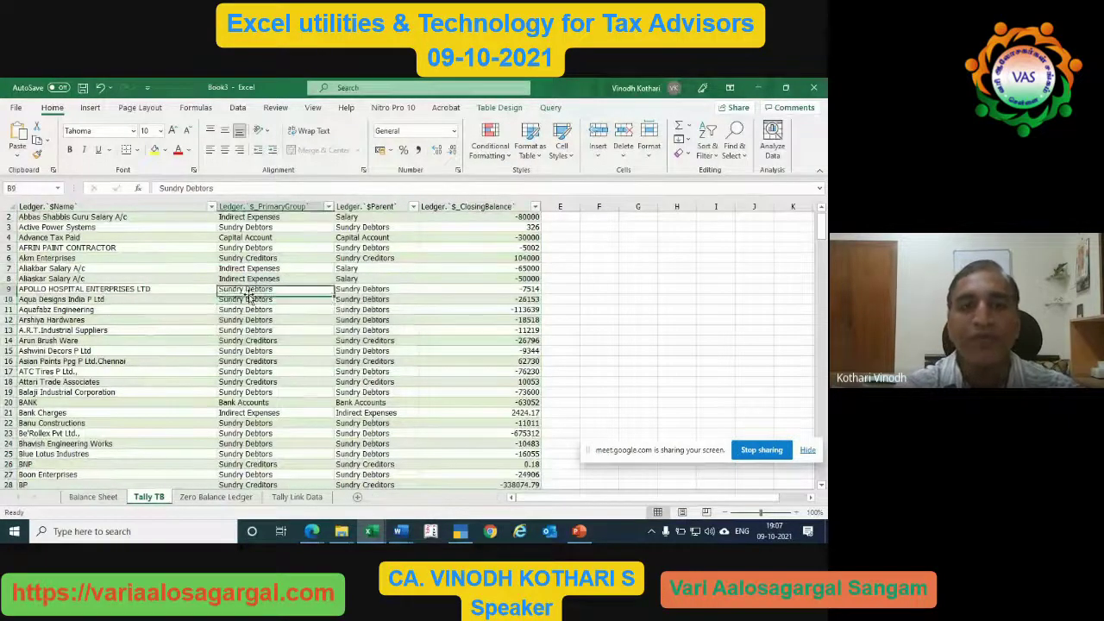
key("ctrl+Up")
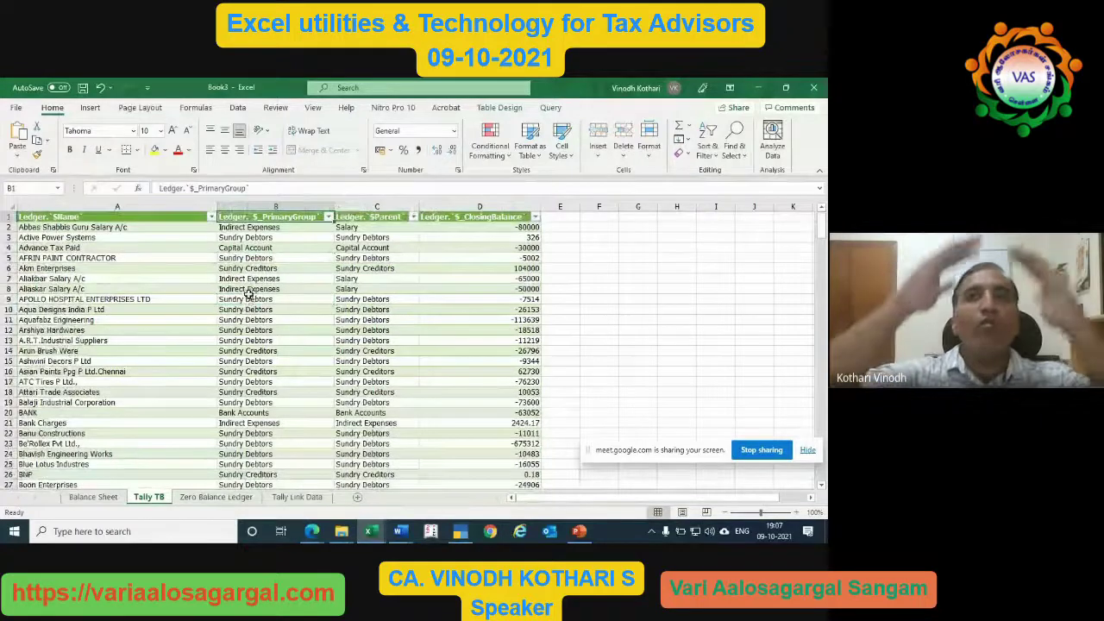
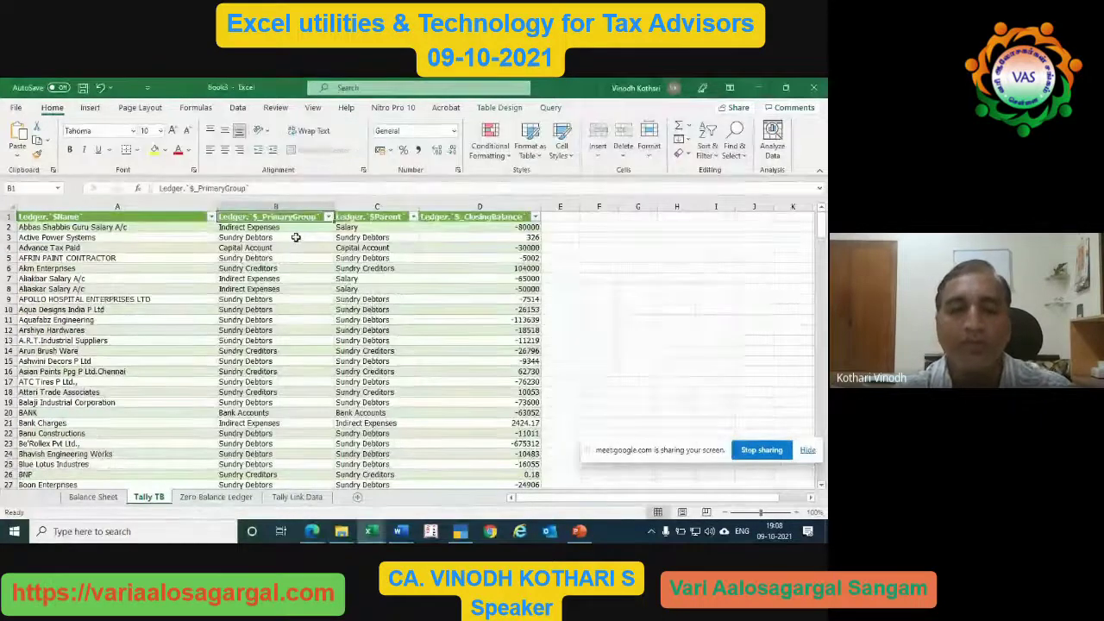
Add Ledger.$_PrimaryGroup as pivot rows on the Balance Sheet sheet
left_click(94, 497)
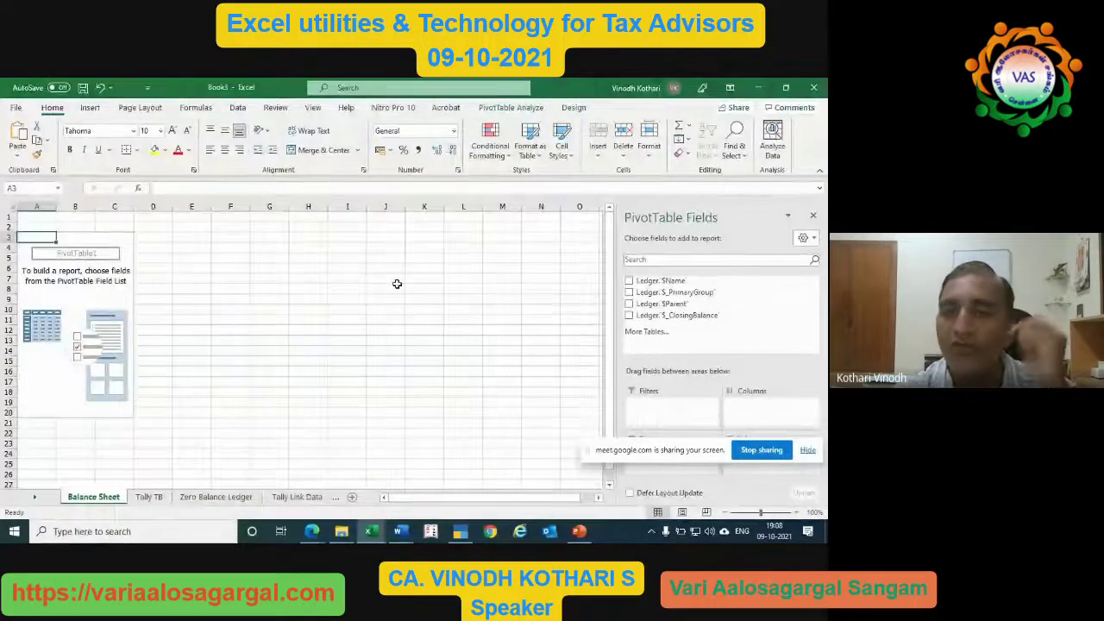
left_click(630, 293)
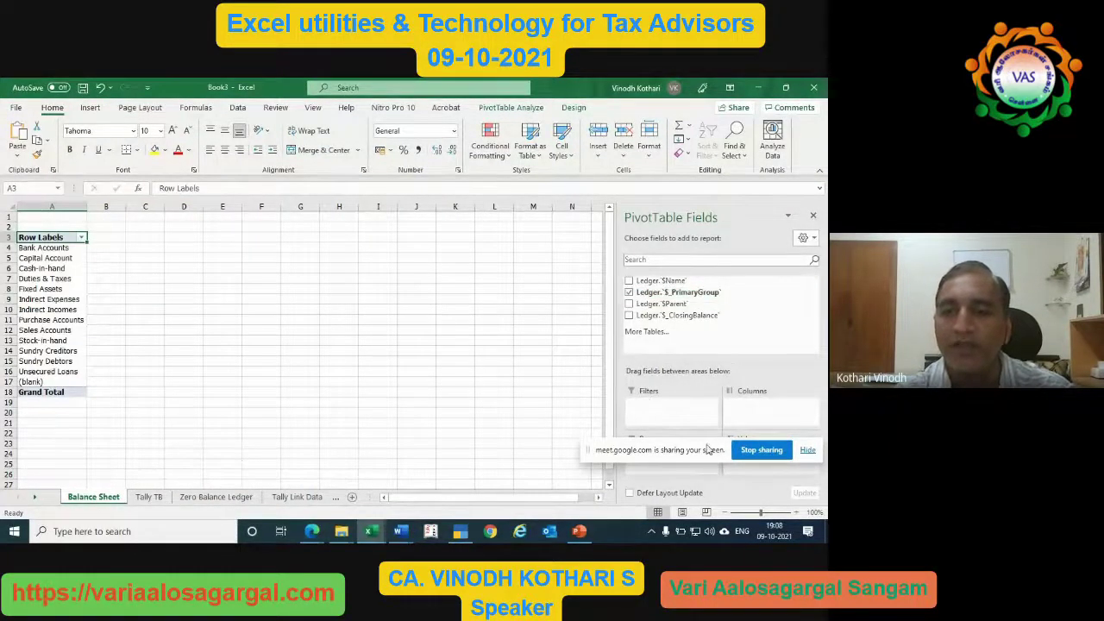
left_click_drag(707, 448, 465, 482)
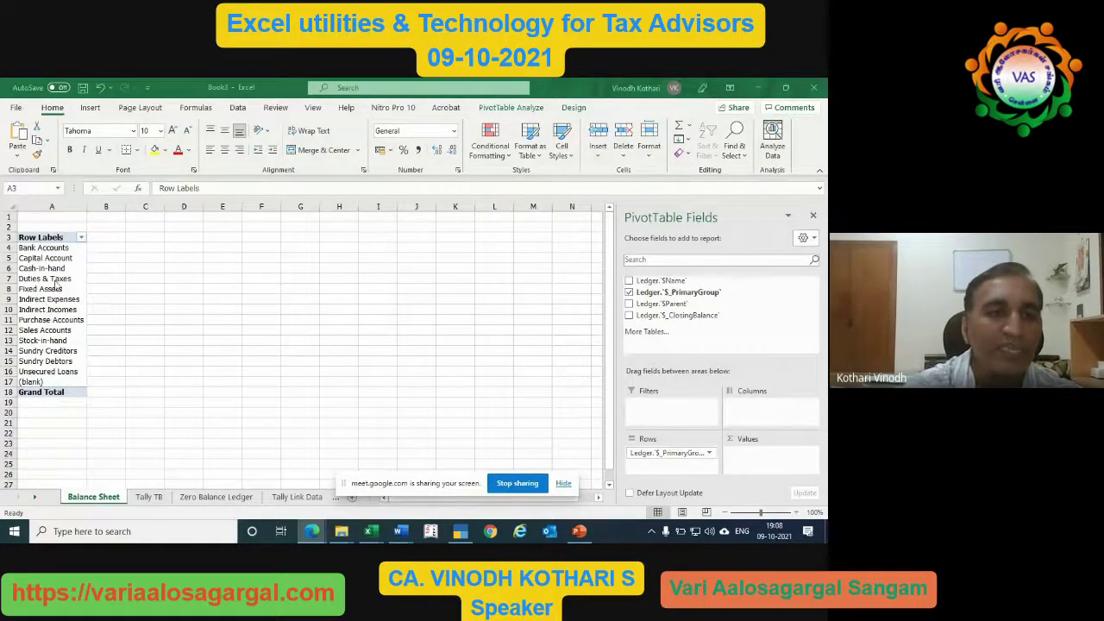
left_click(80, 241)
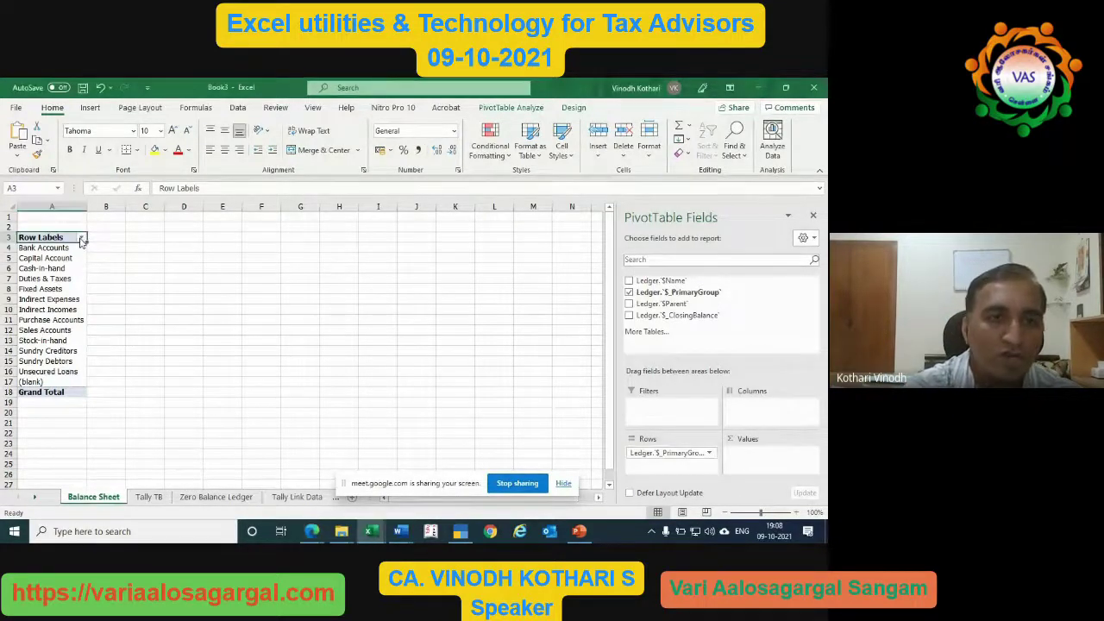
Filter out Indirect Expenses, Indirect Incomes, Purchase Accounts, Sales Accounts, Stock-in-hand and (blank) from the row labels
left_click(81, 238)
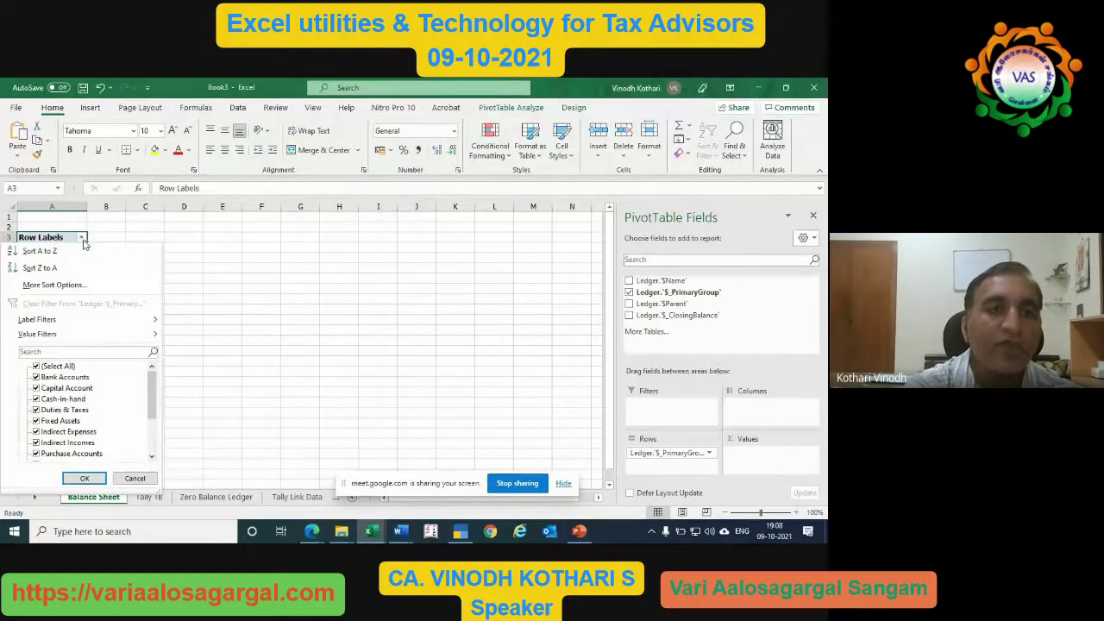
left_click(37, 432)
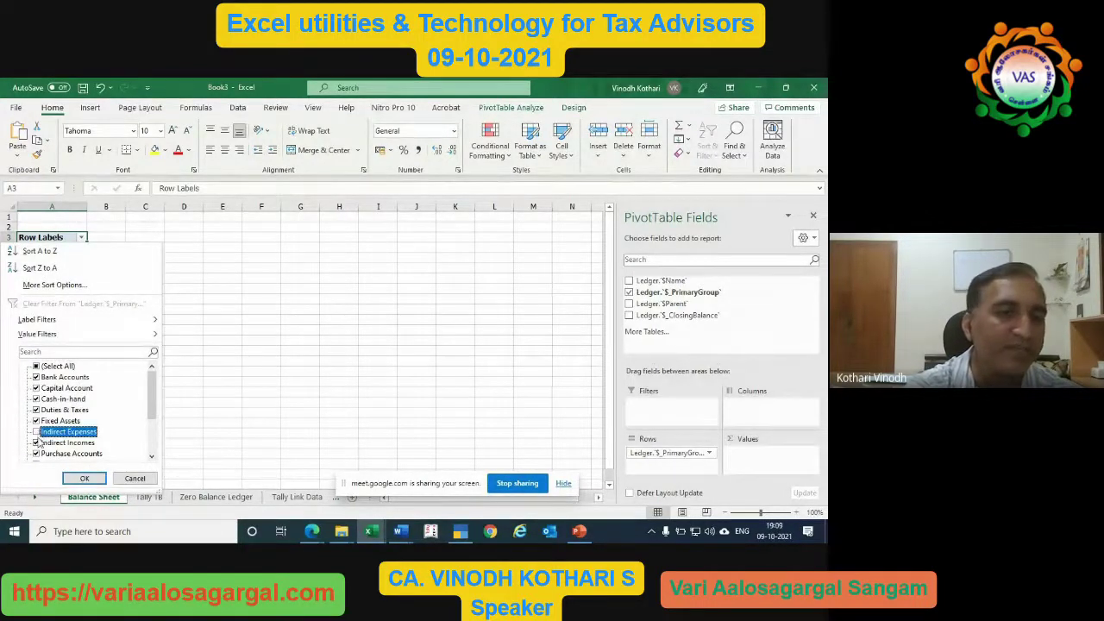
left_click(36, 443)
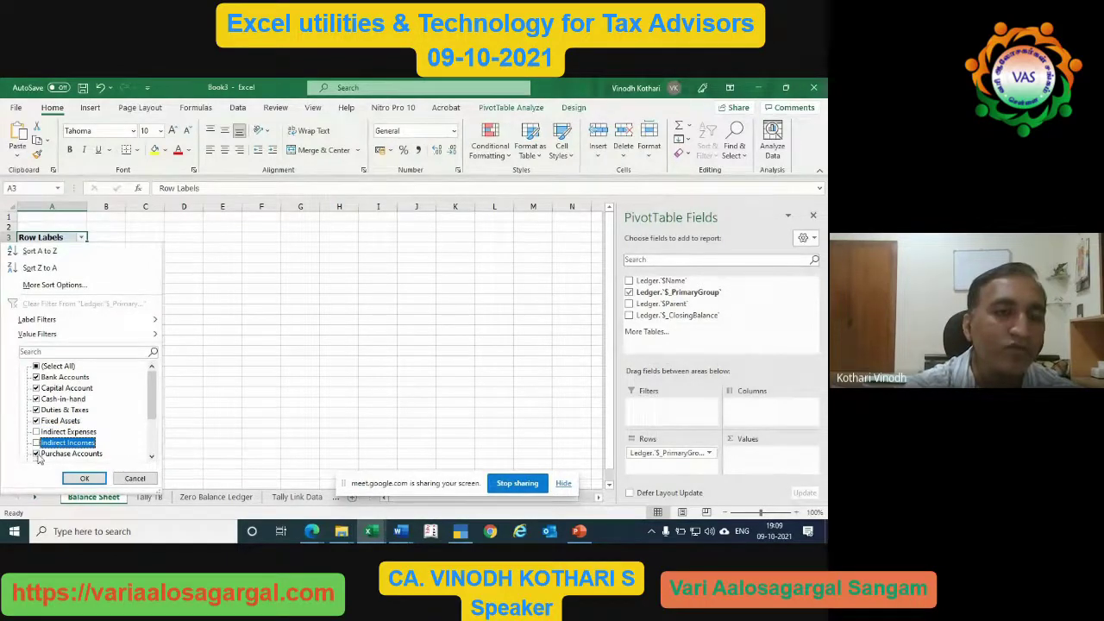
left_click(36, 454)
scroll(150, 417, "down", 2)
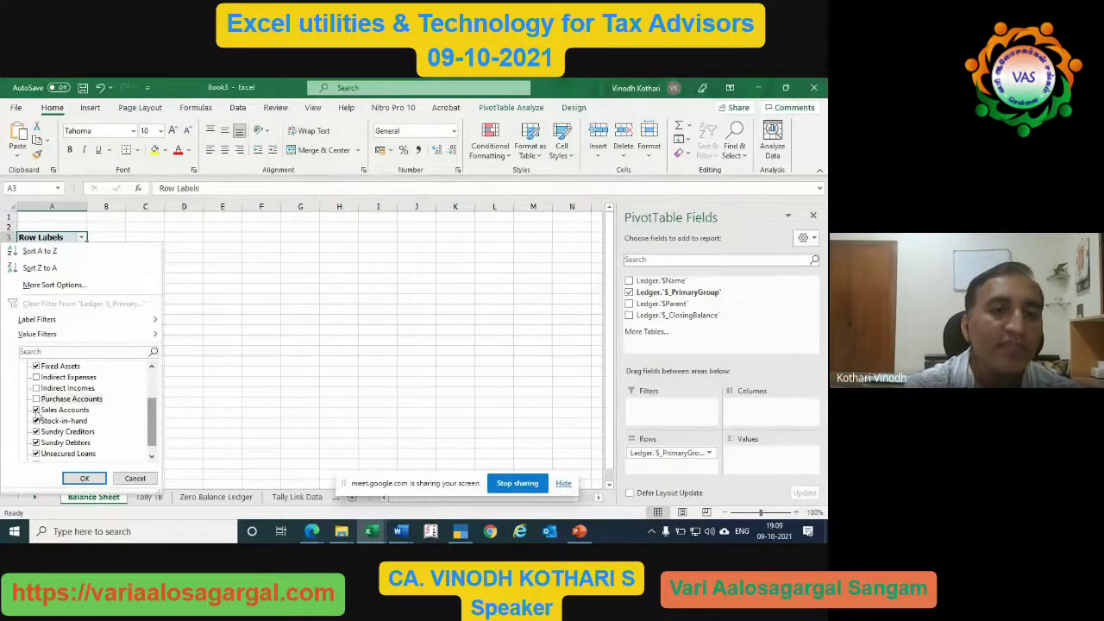
left_click(36, 410)
left_click(37, 421)
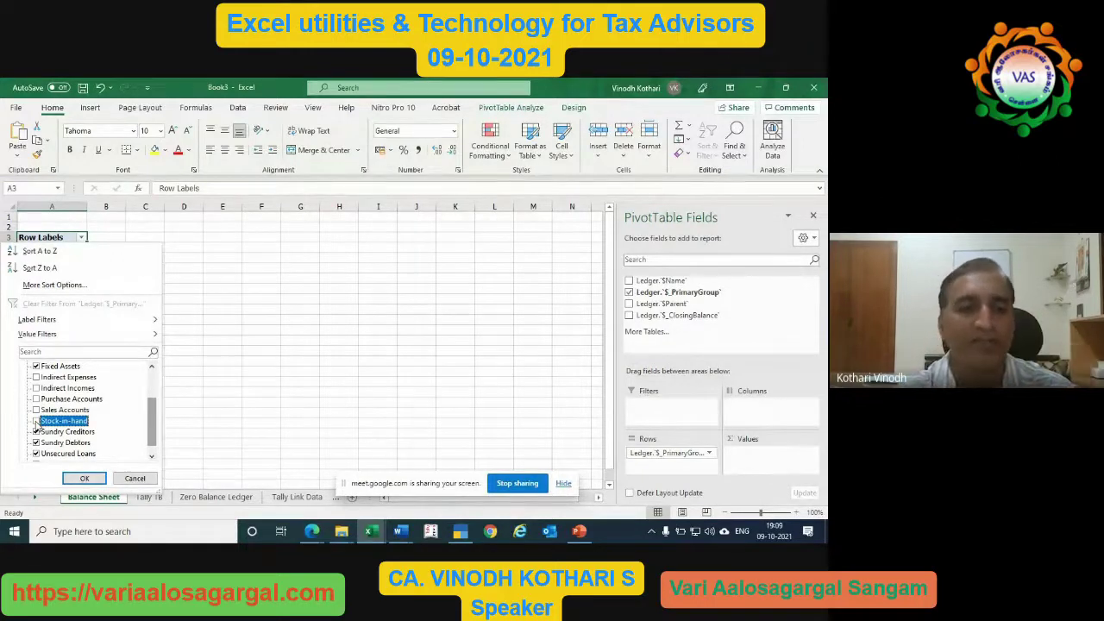
left_click_drag(152, 427, 152, 443)
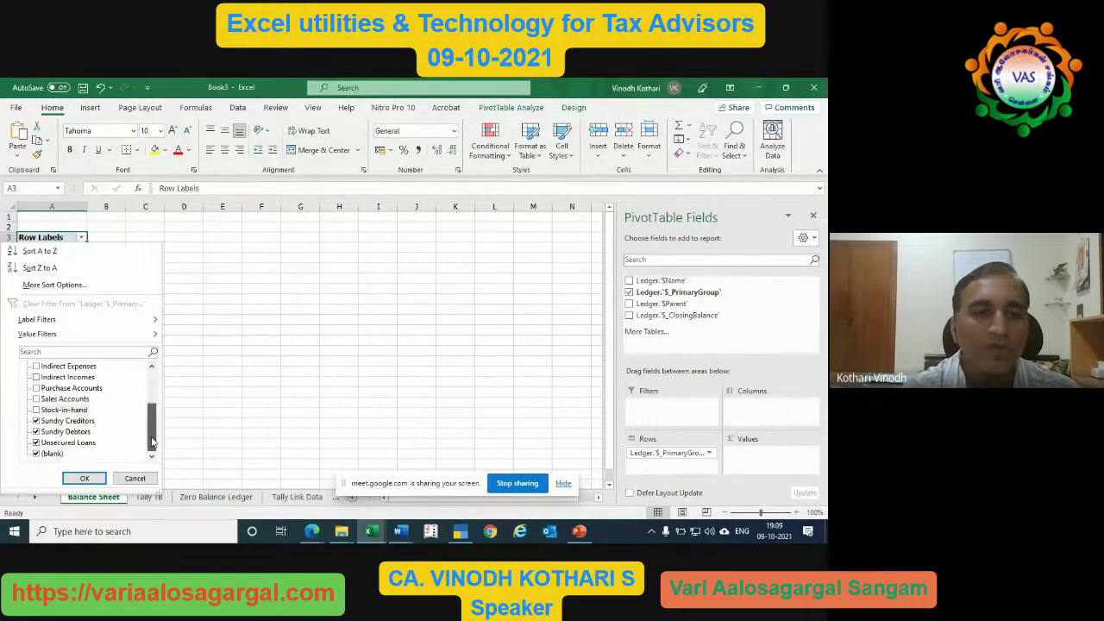
left_click(37, 453)
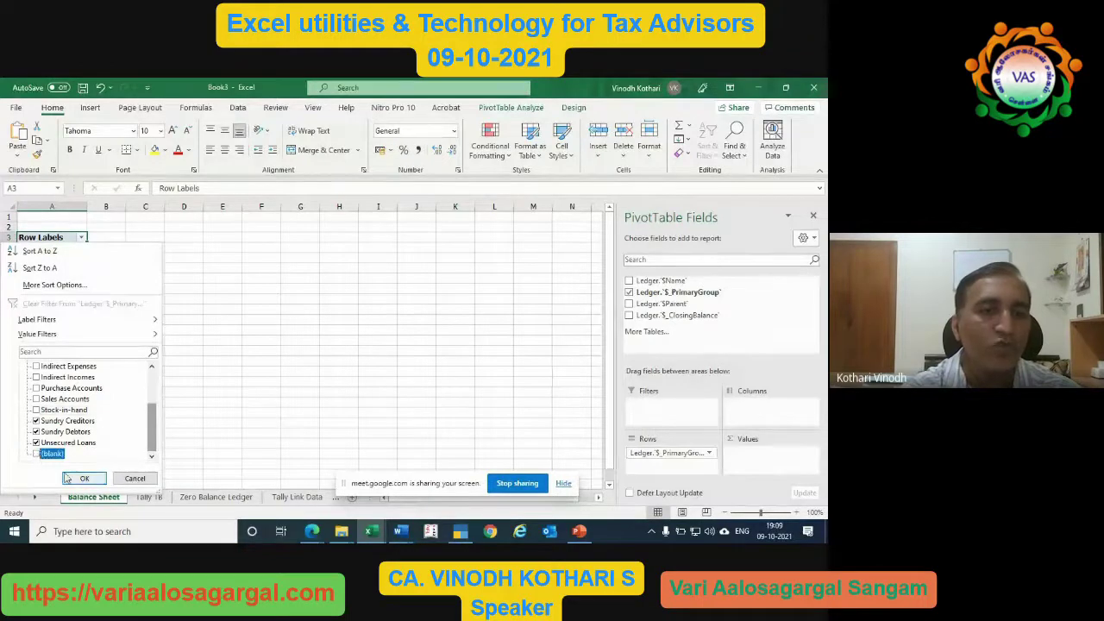
left_click(74, 478)
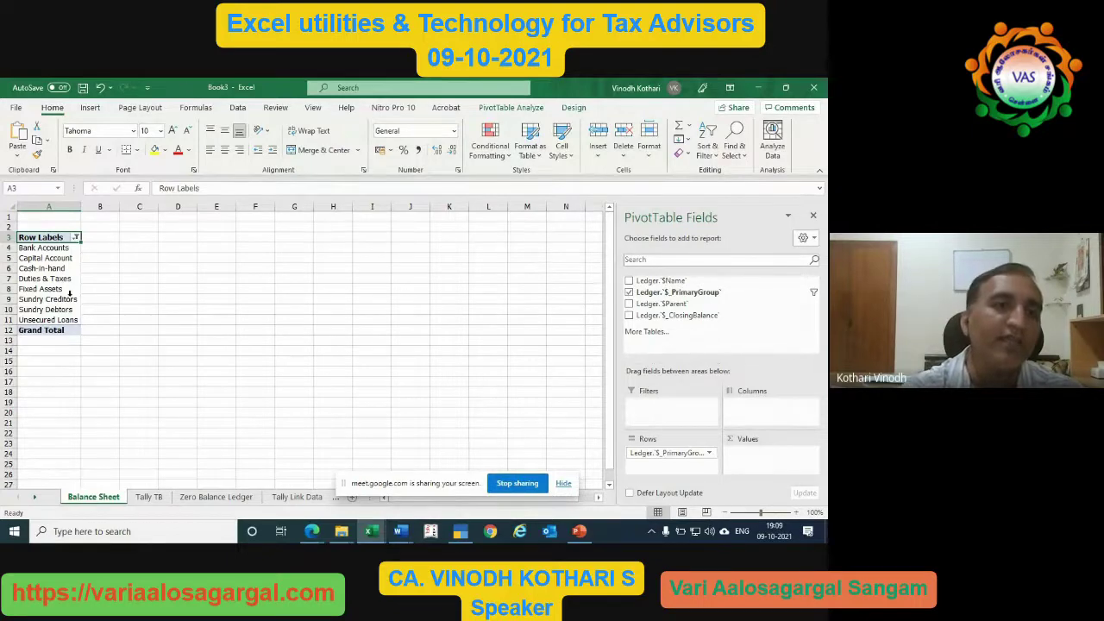
Group Capital Account, Duties & Taxes, Sundry Creditors and Unsecured Loans into Group1
left_click(55, 260)
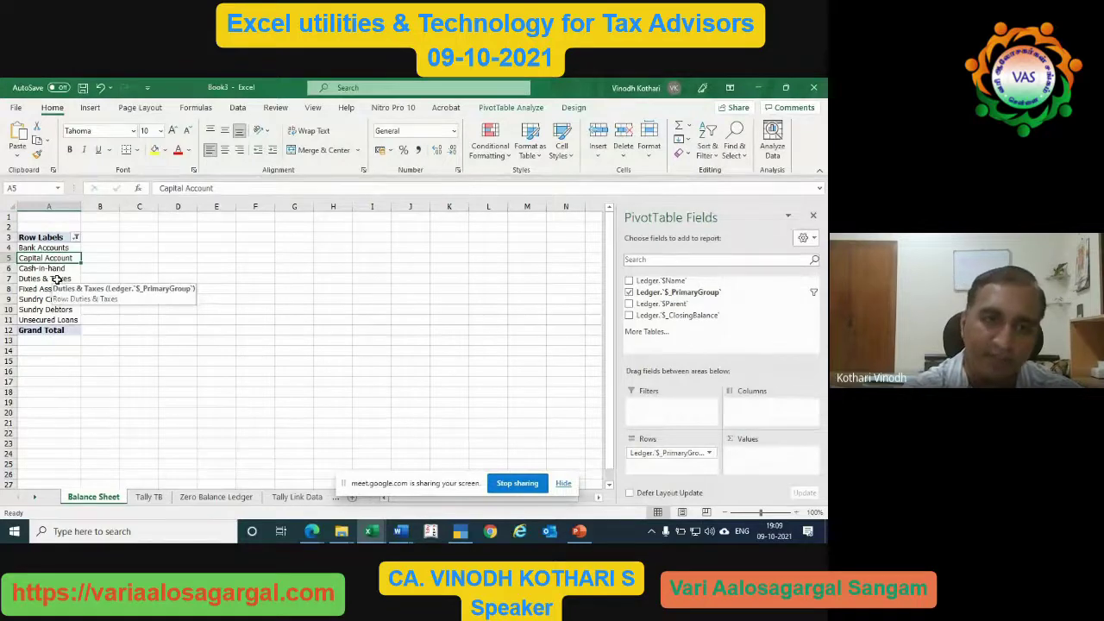
left_click(56, 279, "ctrl")
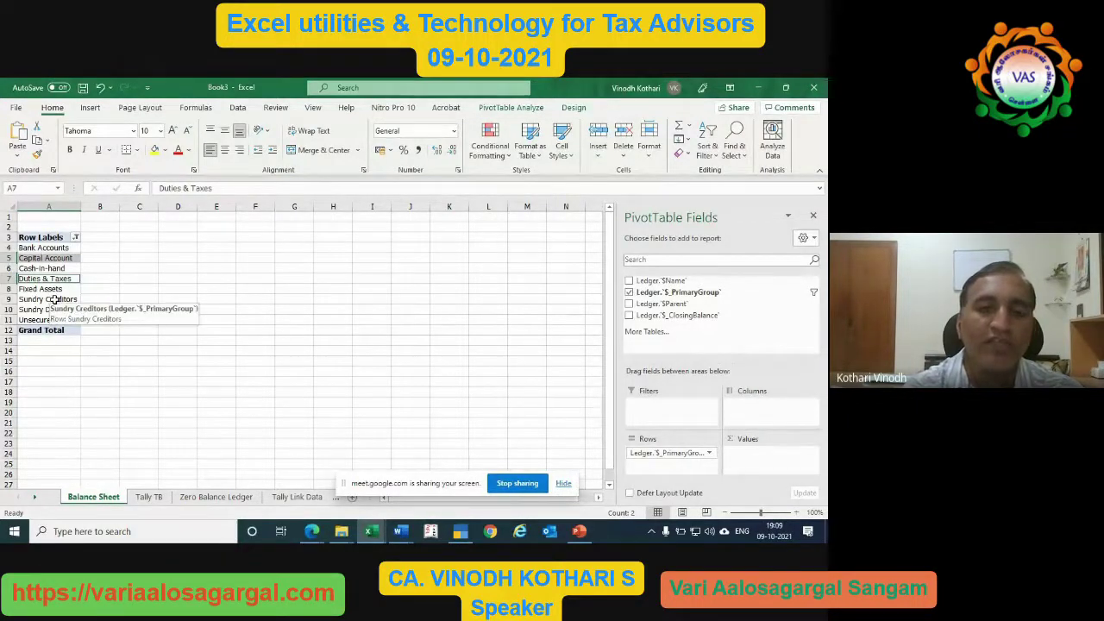
left_click(54, 299, "ctrl")
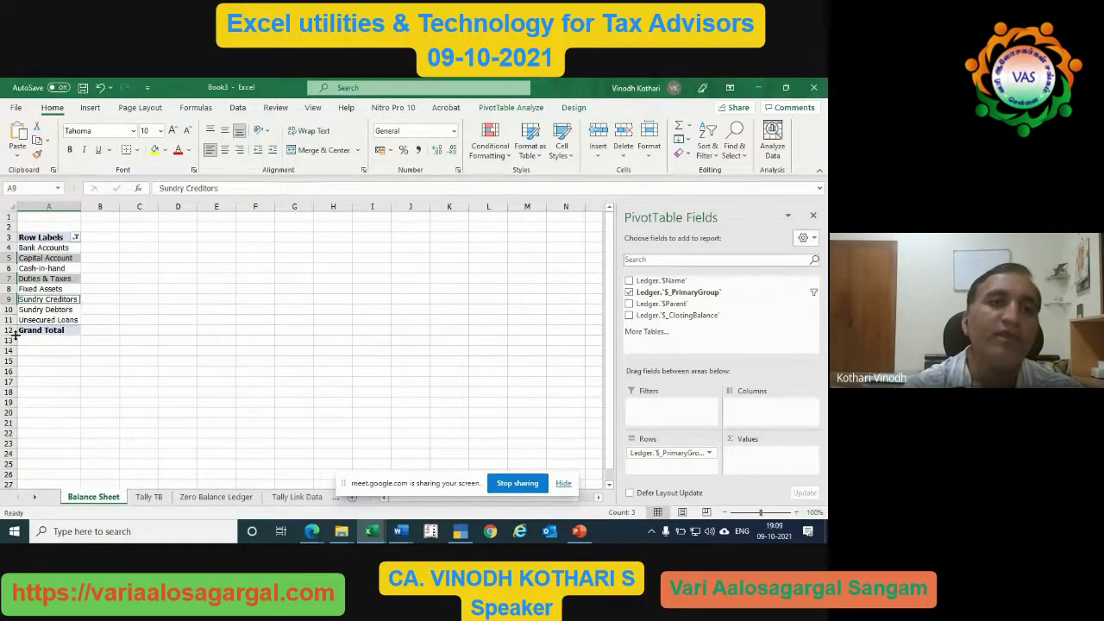
left_click(62, 320, "ctrl")
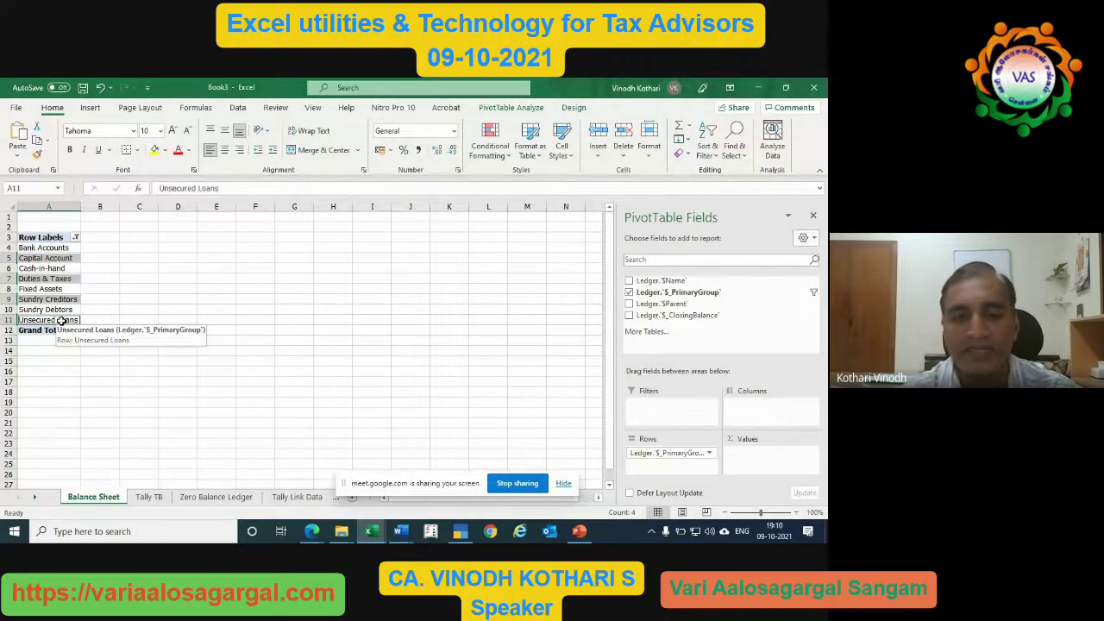
right_click(62, 320)
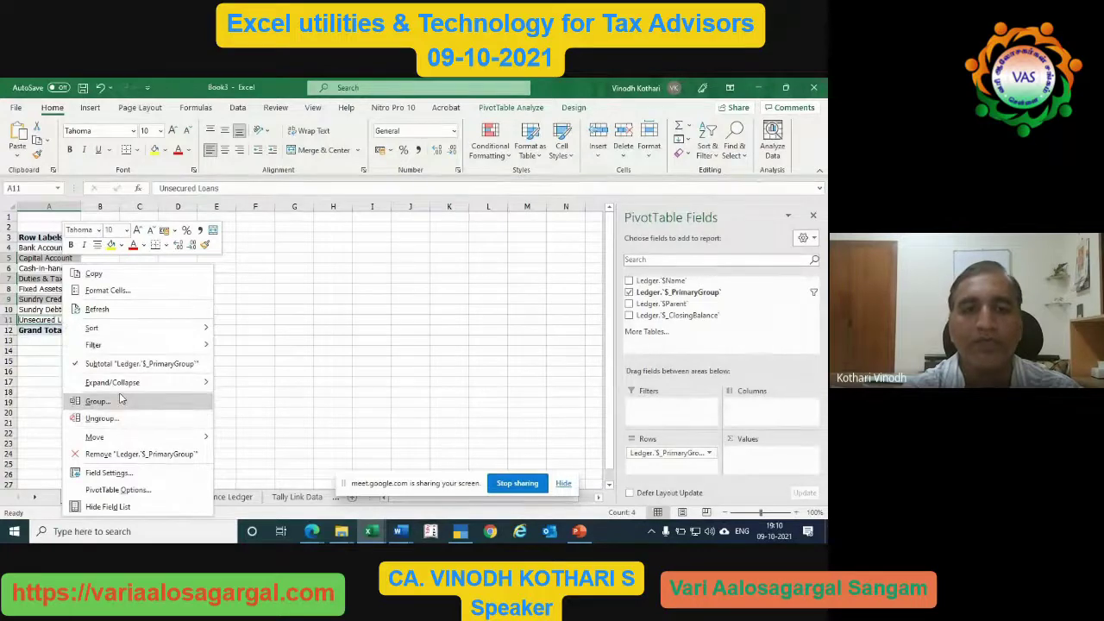
left_click(109, 402)
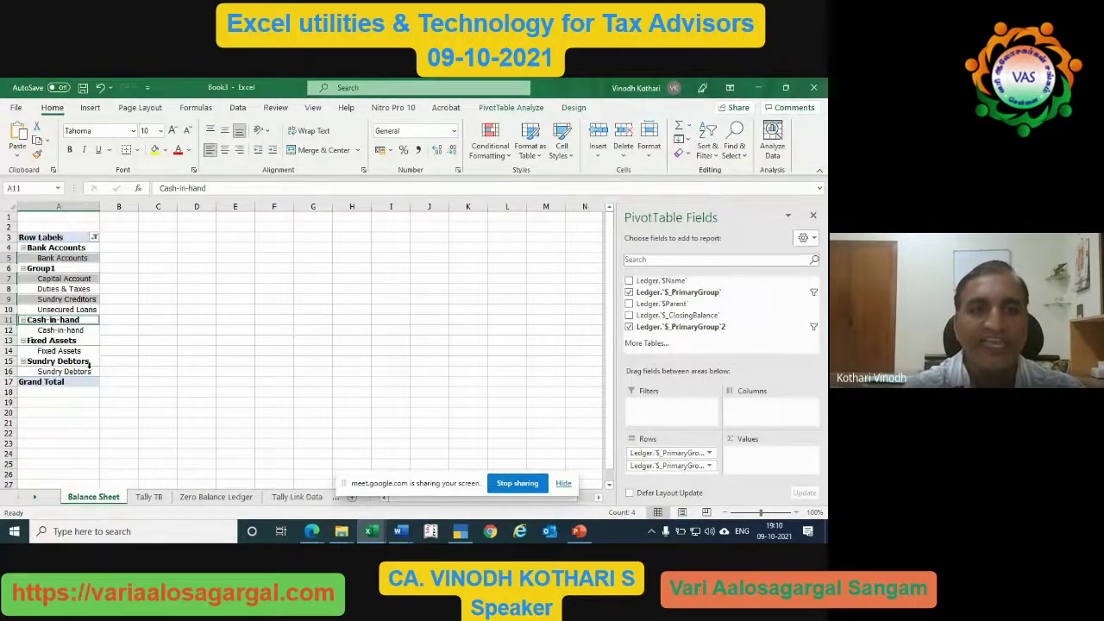
Select Bank Accounts, Cash-in-hand, Fixed Assets and Sundry Debtors together for grouping
left_click(79, 247)
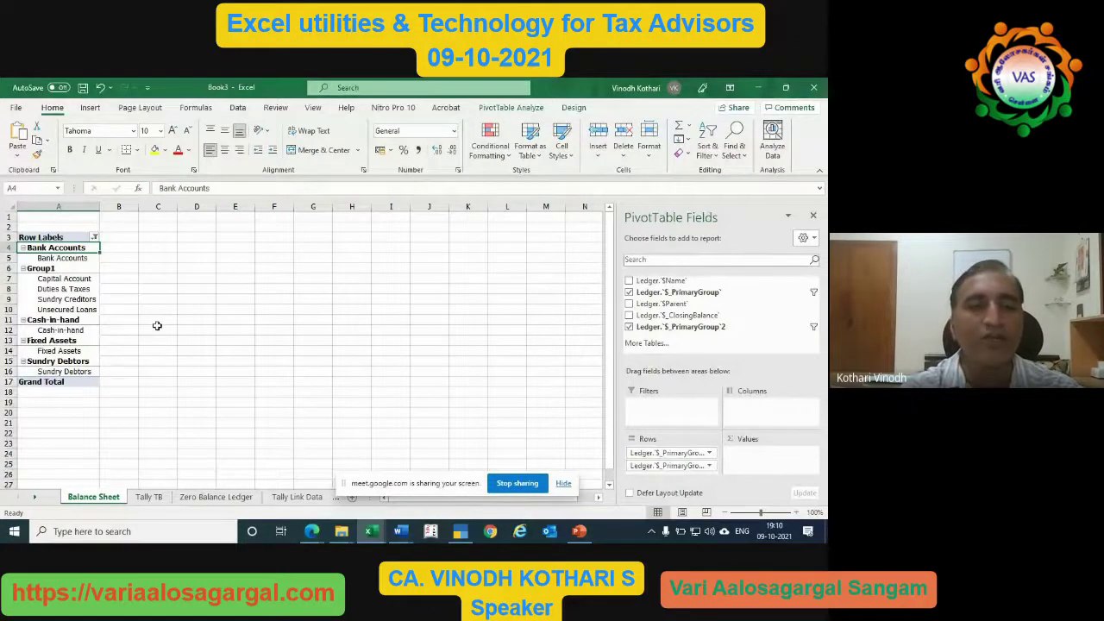
left_click(73, 321)
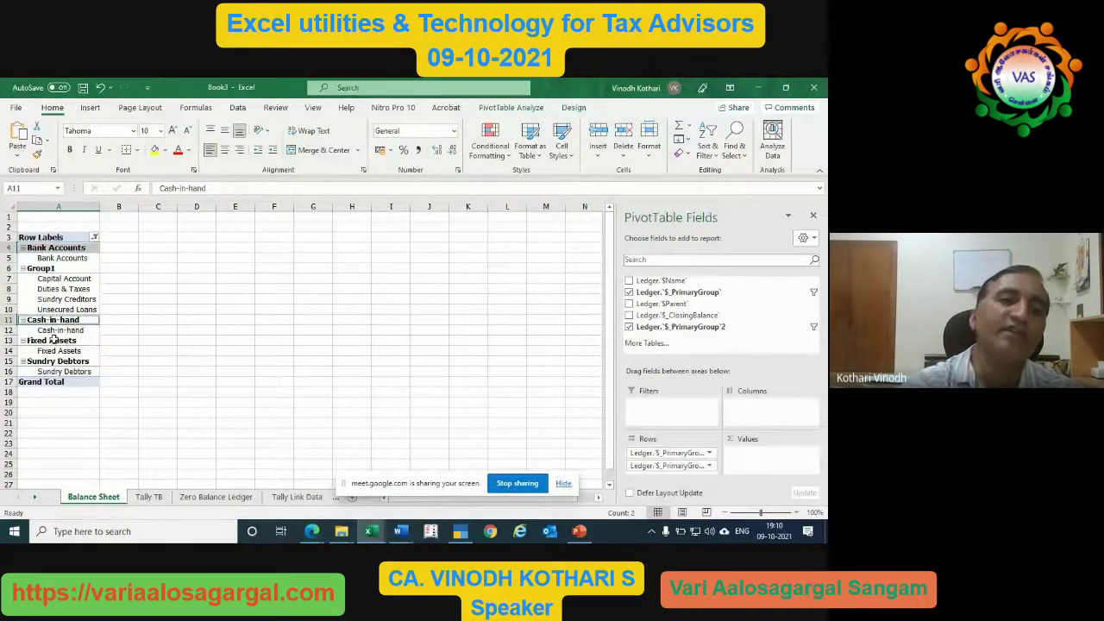
left_click(53, 342)
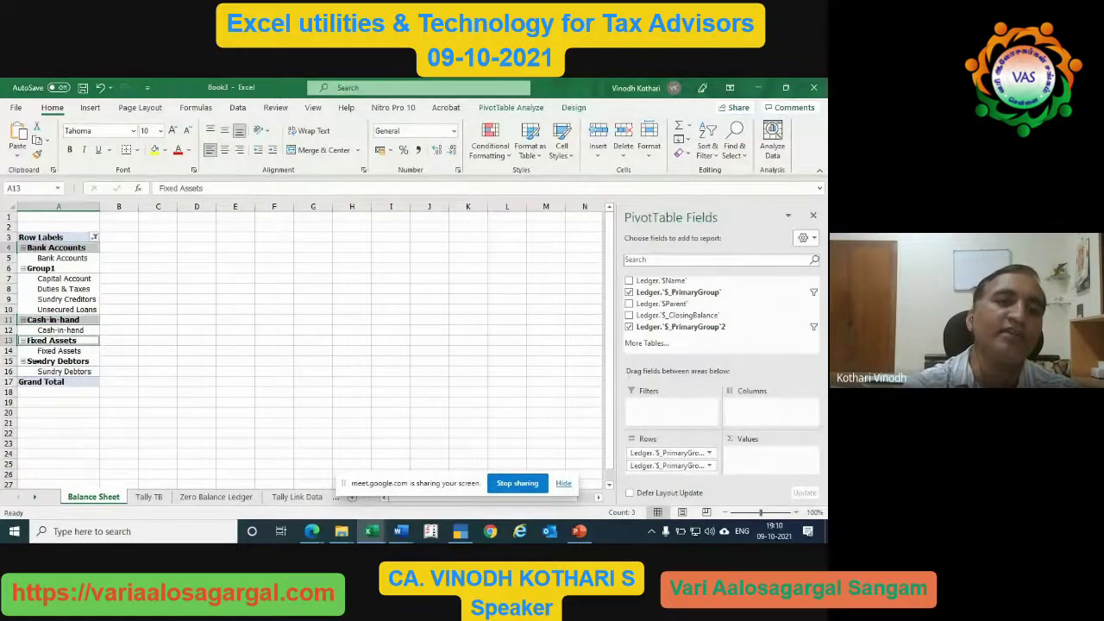
left_click(55, 363, "ctrl")
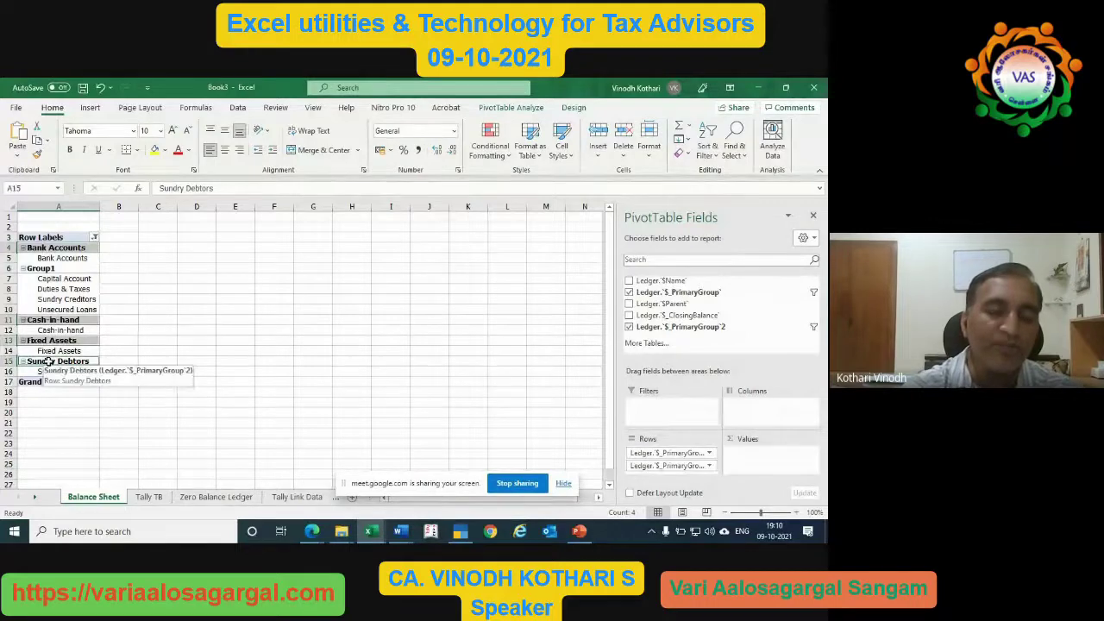
right_click(49, 362)
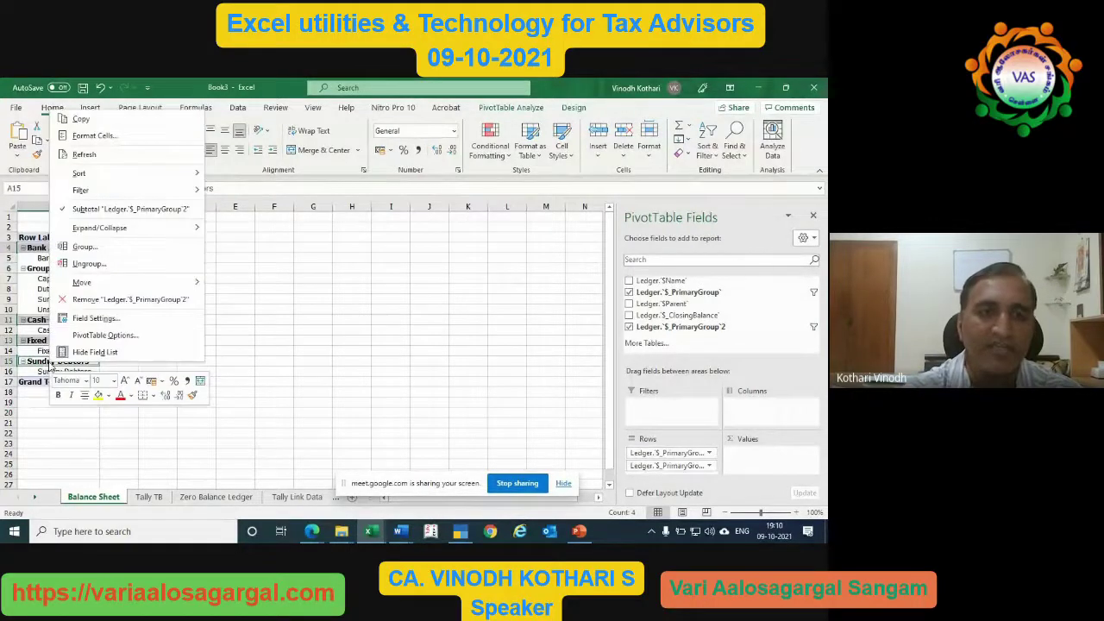
Group the four asset items as Group2 and rename Group1 to Liability
left_click(136, 264)
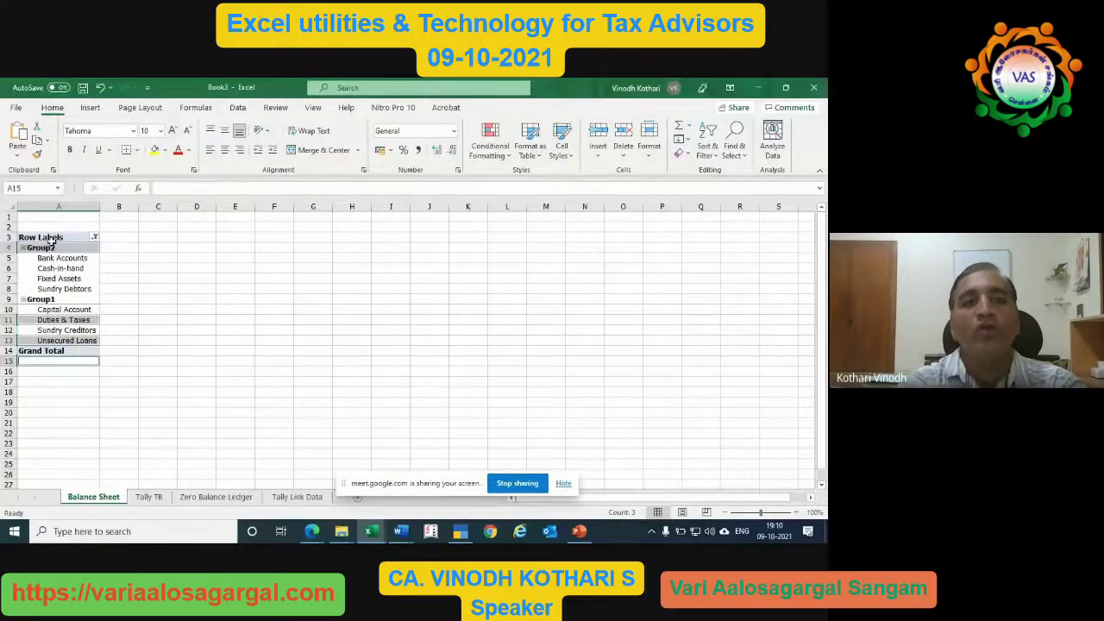
left_click(51, 299)
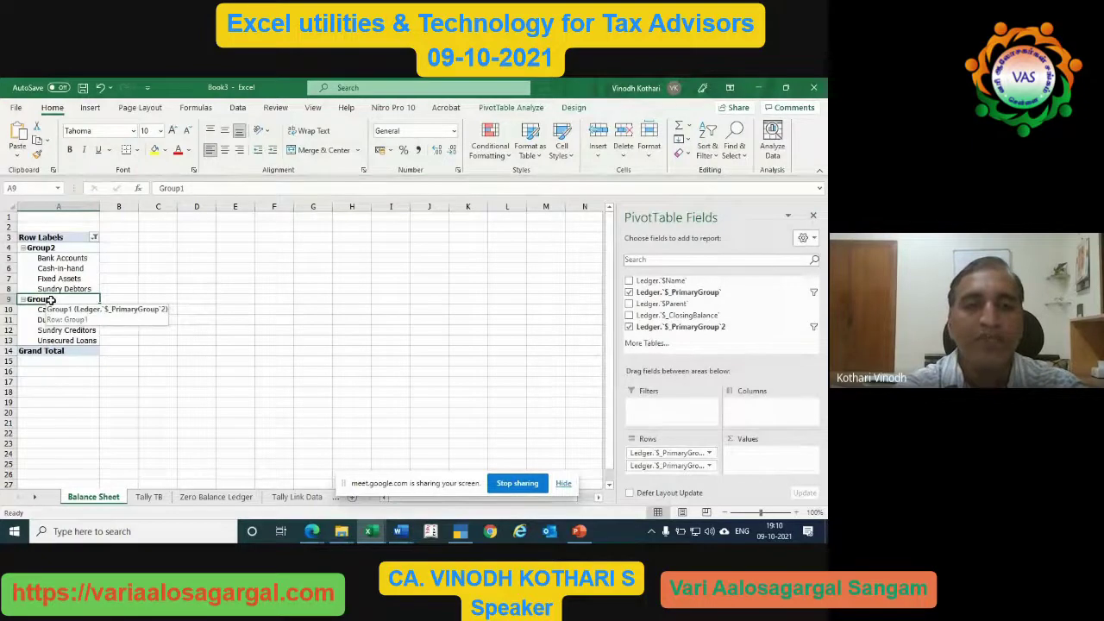
key("F2")
key("BackSpace")
key("BackSpace")
key("BackSpace")
type("Liabilit")
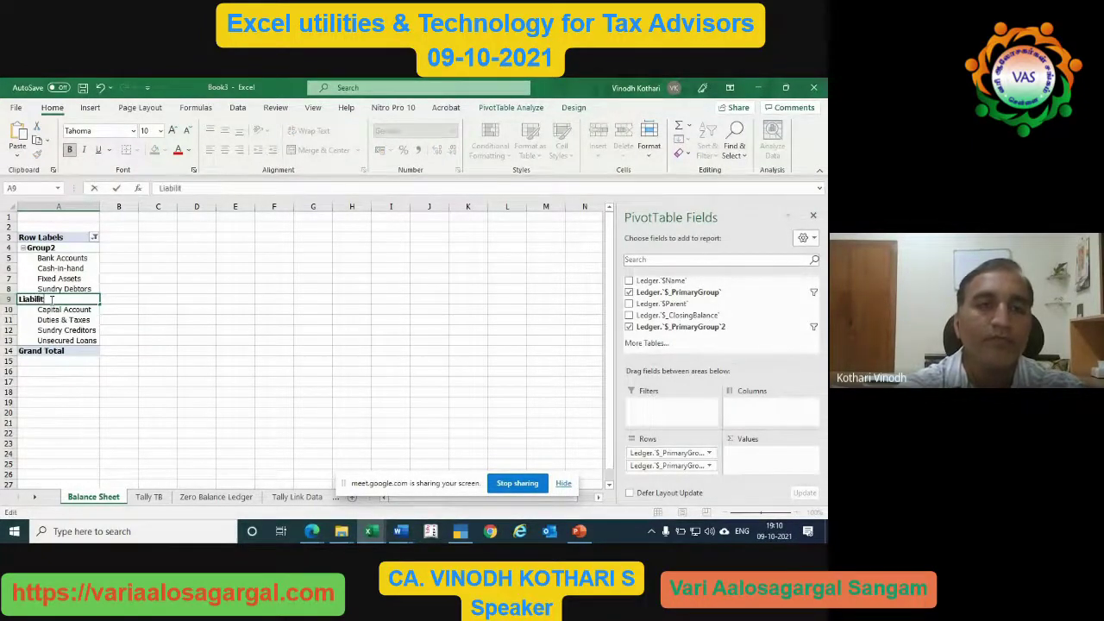
key("Return")
Rename the Group2 label to Assets
left_click(49, 247)
key("F2")
type("Asse")
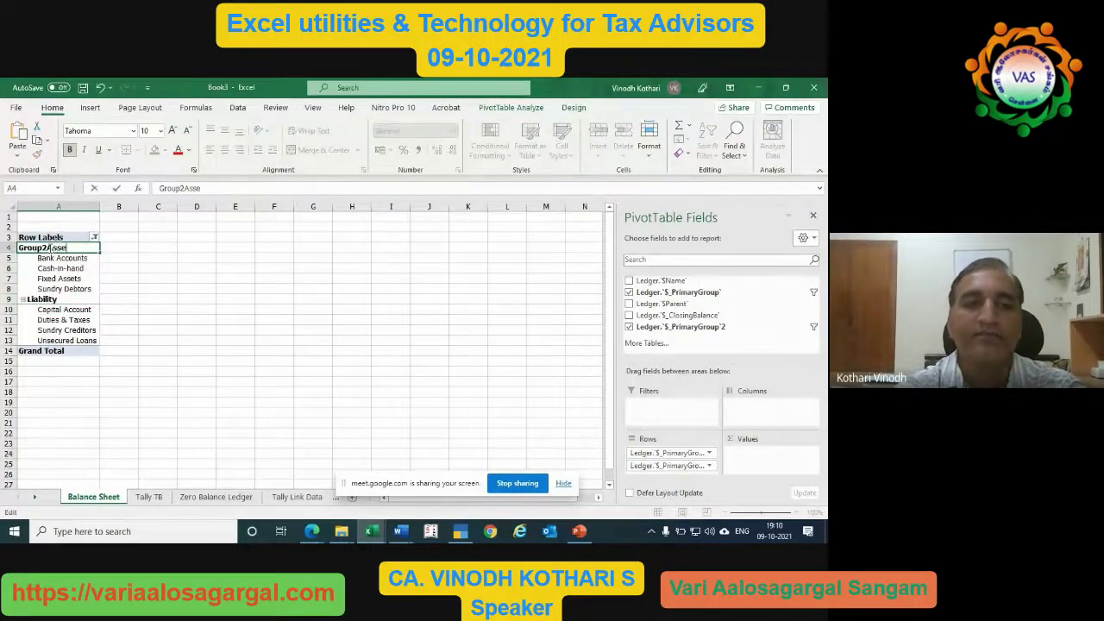
type("ts")
key("Return")
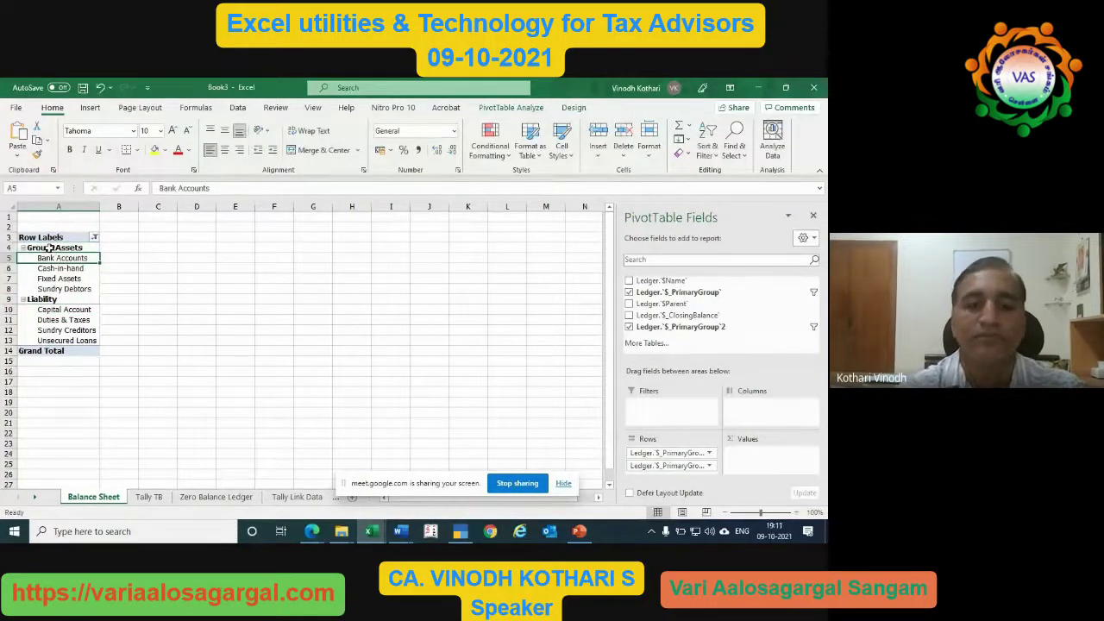
double_click(50, 248)
key("BackSpace")
key("BackSpace")
key("BackSpace")
key("BackSpace")
key("BackSpace")
key("BackSpace")
type("sse")
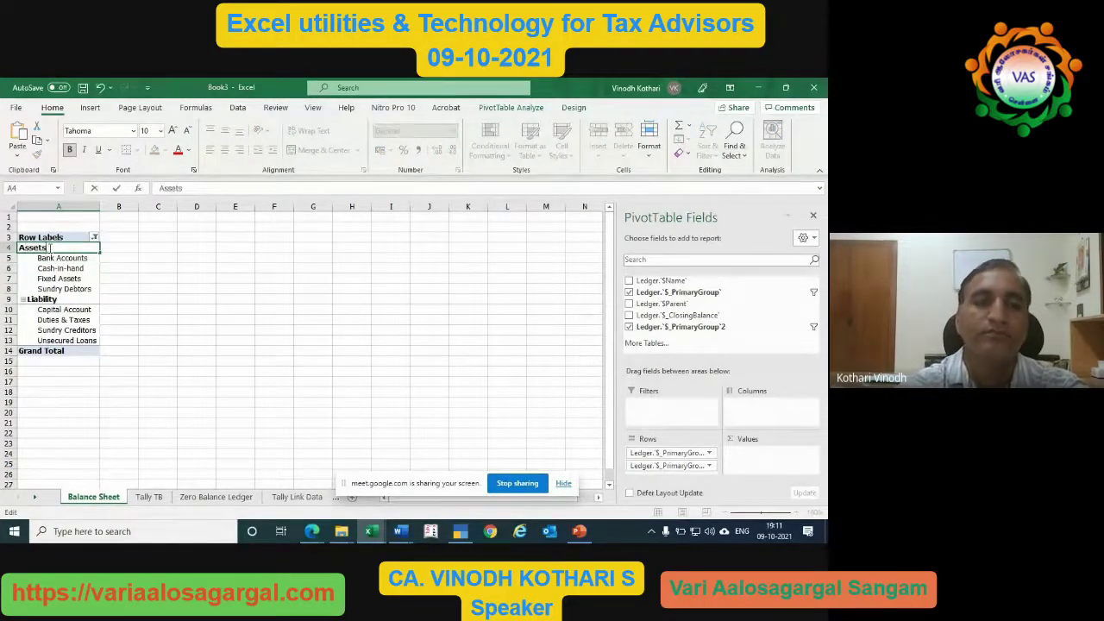
key("Return")
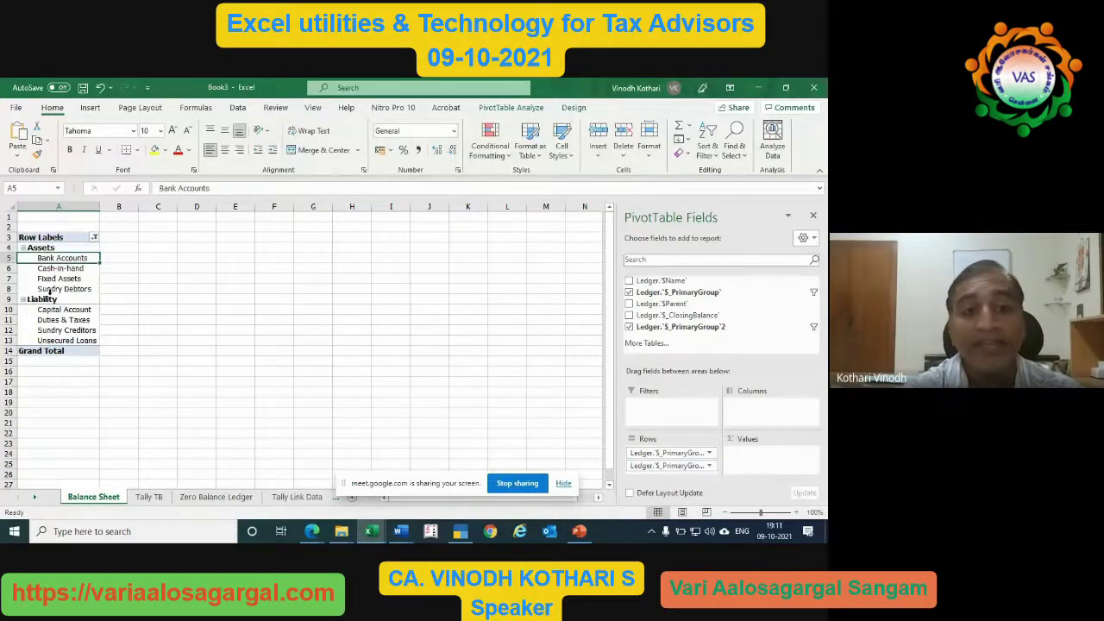
right_click(49, 301)
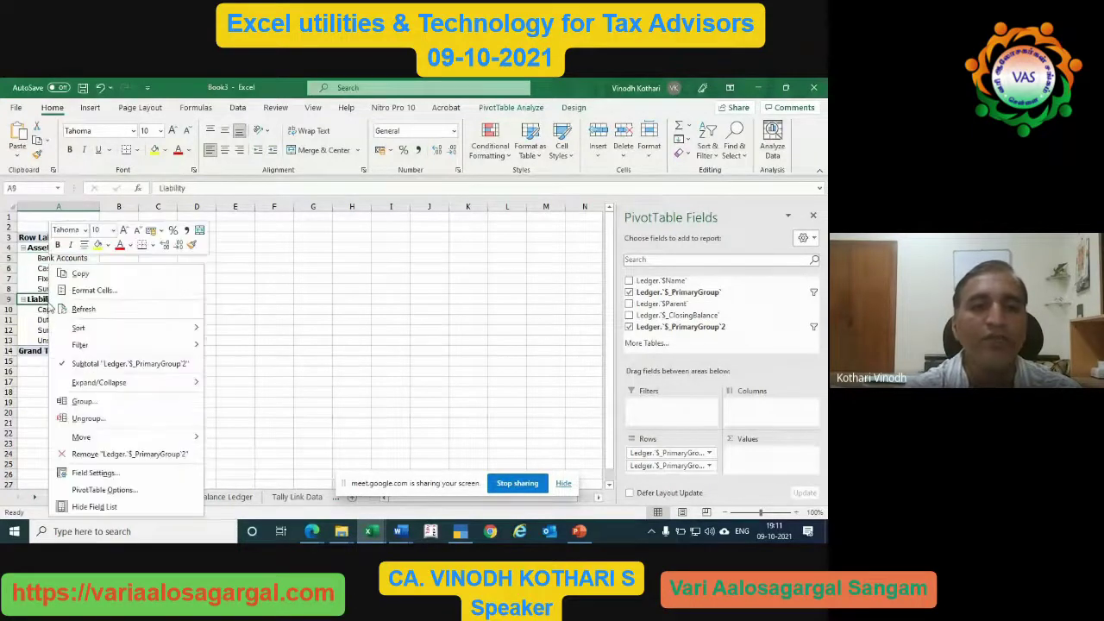
Move Liability to the beginning and add summed Ledger.$_ClosingBalance values to the pivot
mouse_move(160, 438)
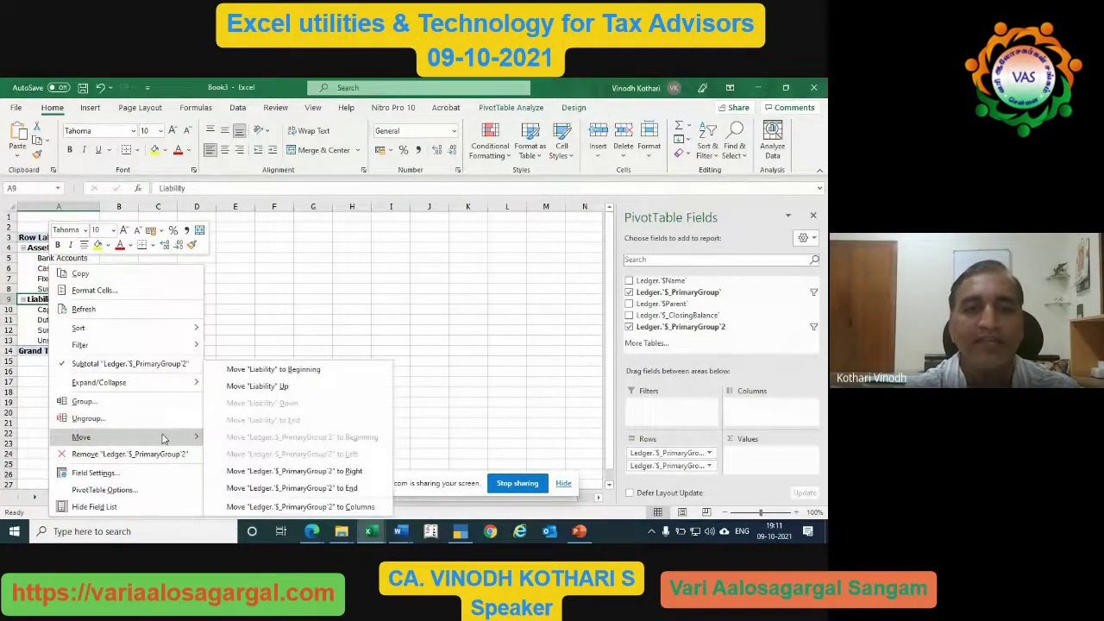
left_click(265, 372)
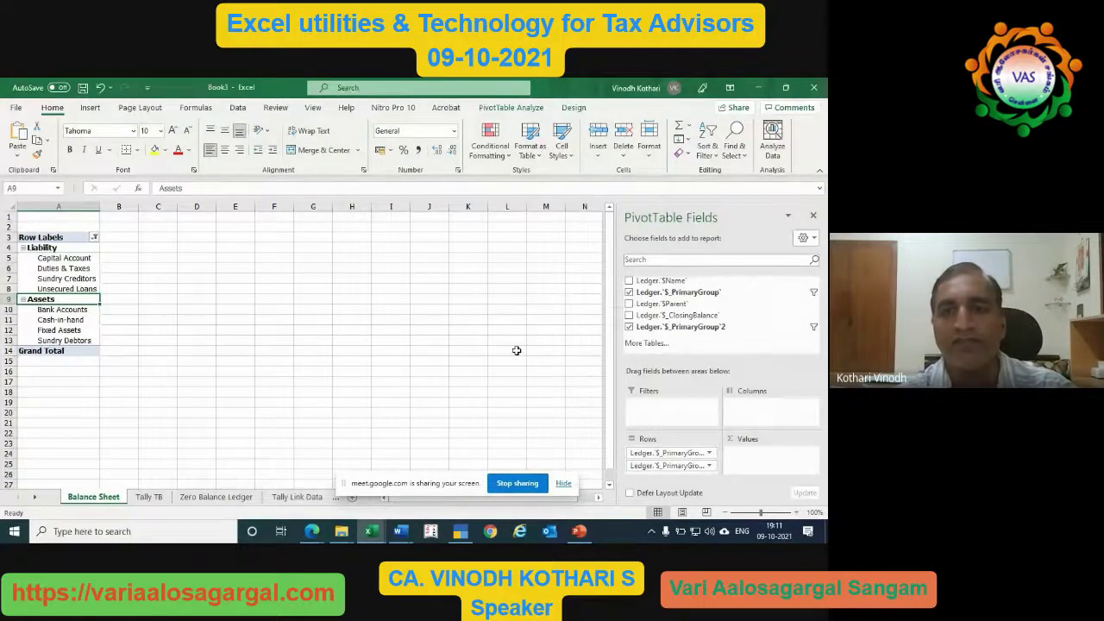
left_click(628, 315)
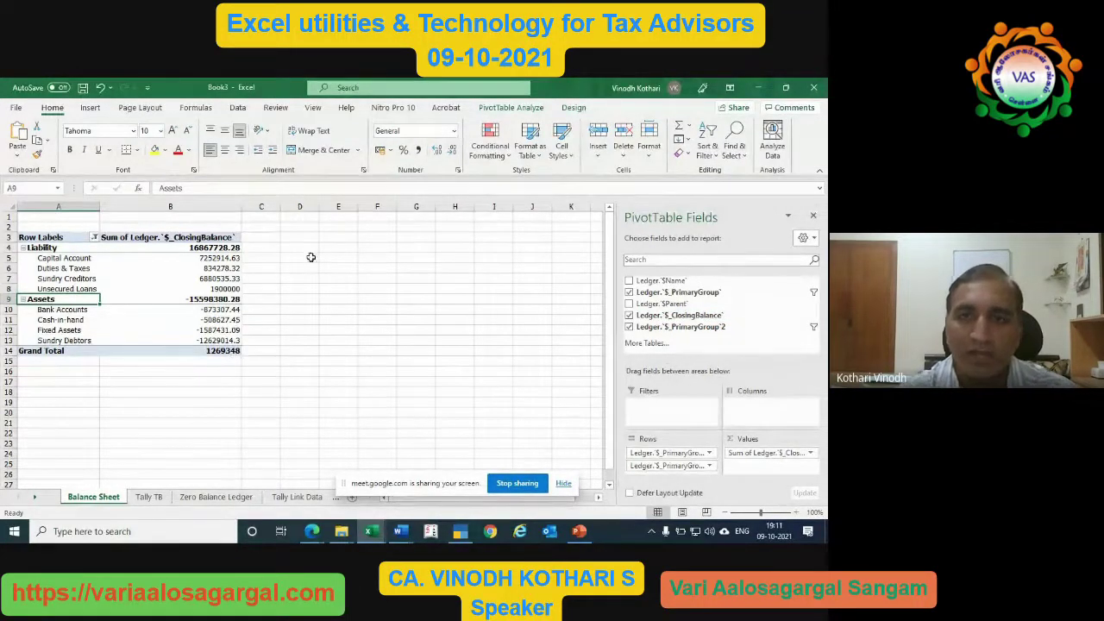
Turn off the pivot's +/- buttons and show all subtotals at the bottom of each group
left_click(572, 109)
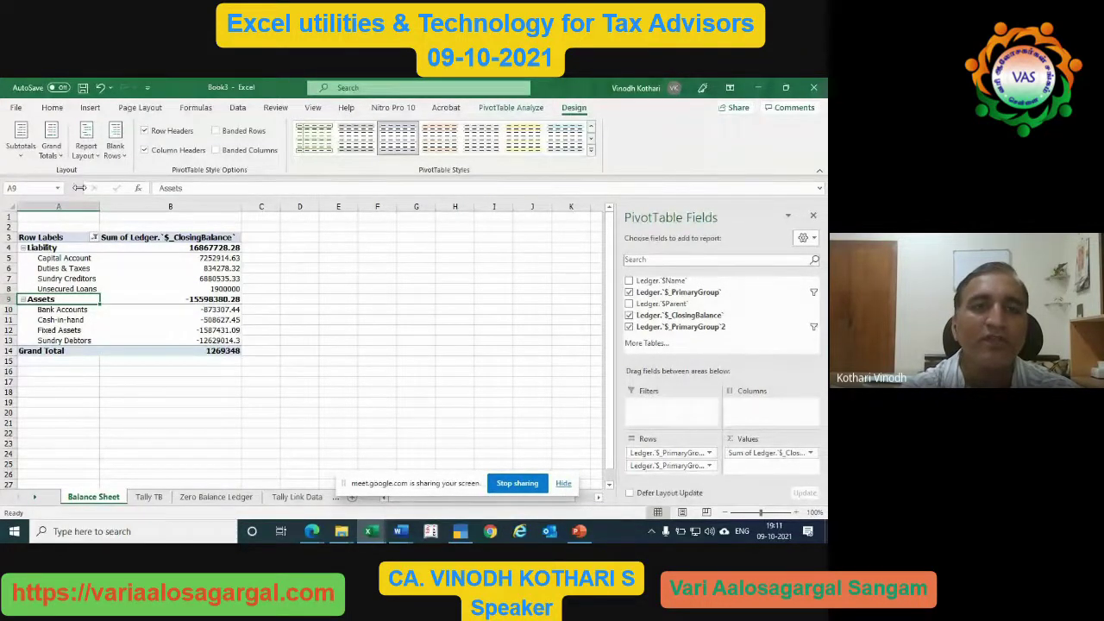
left_click(92, 157)
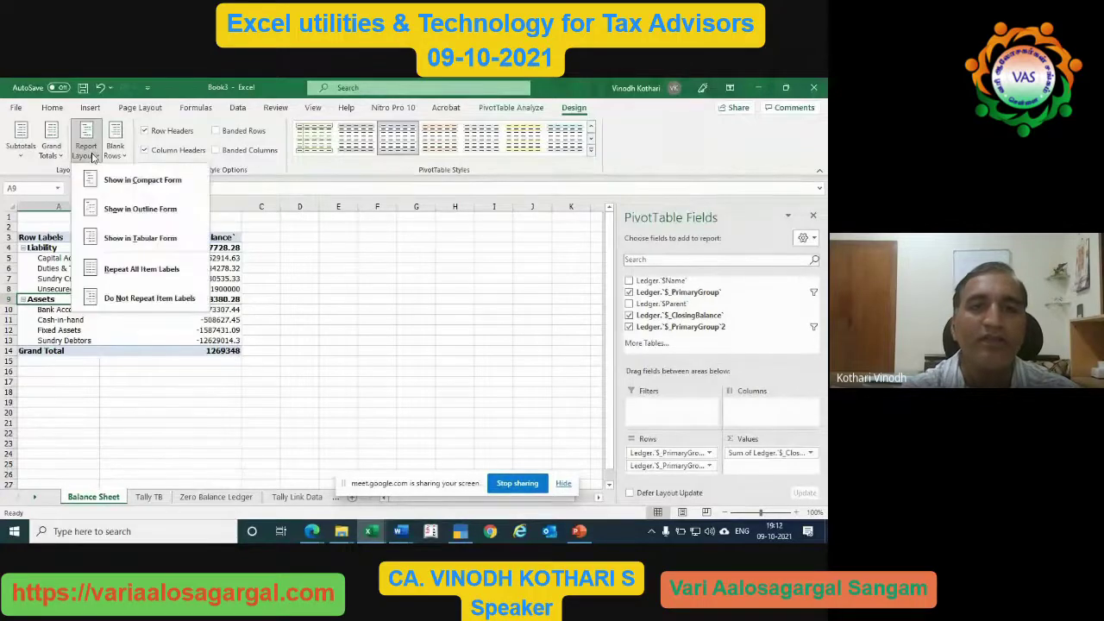
left_click(504, 112)
left_click(508, 108)
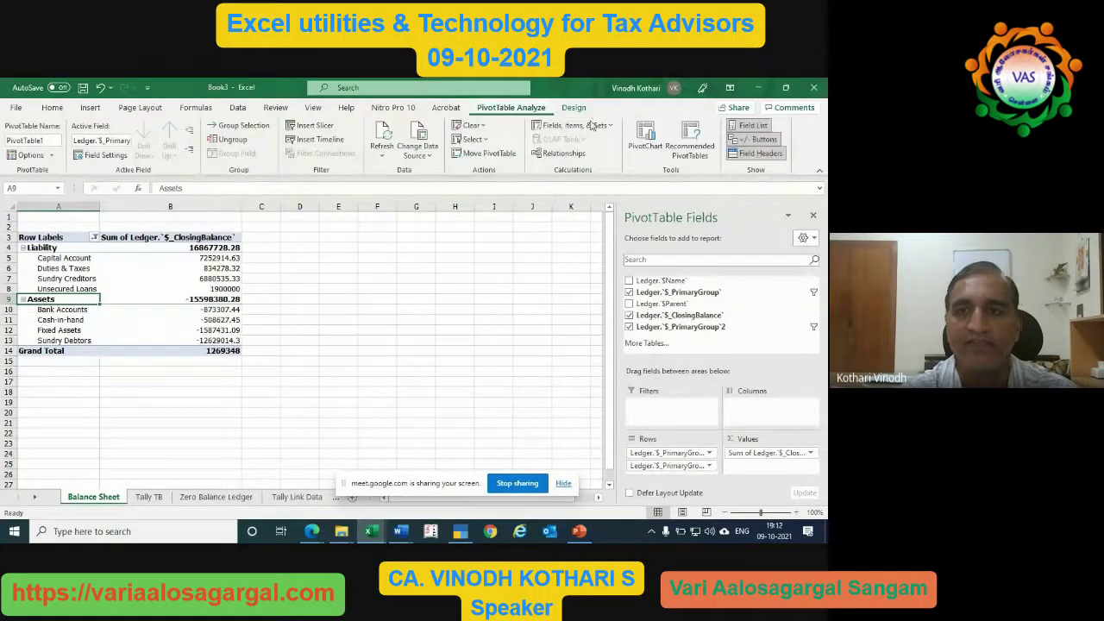
left_click(759, 141)
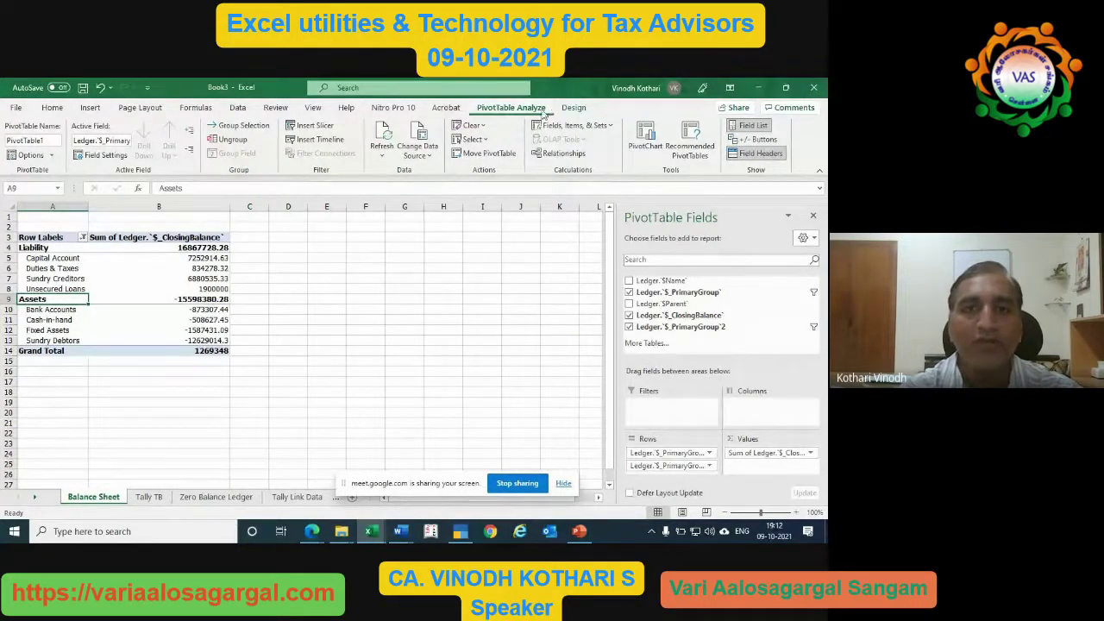
left_click(573, 107)
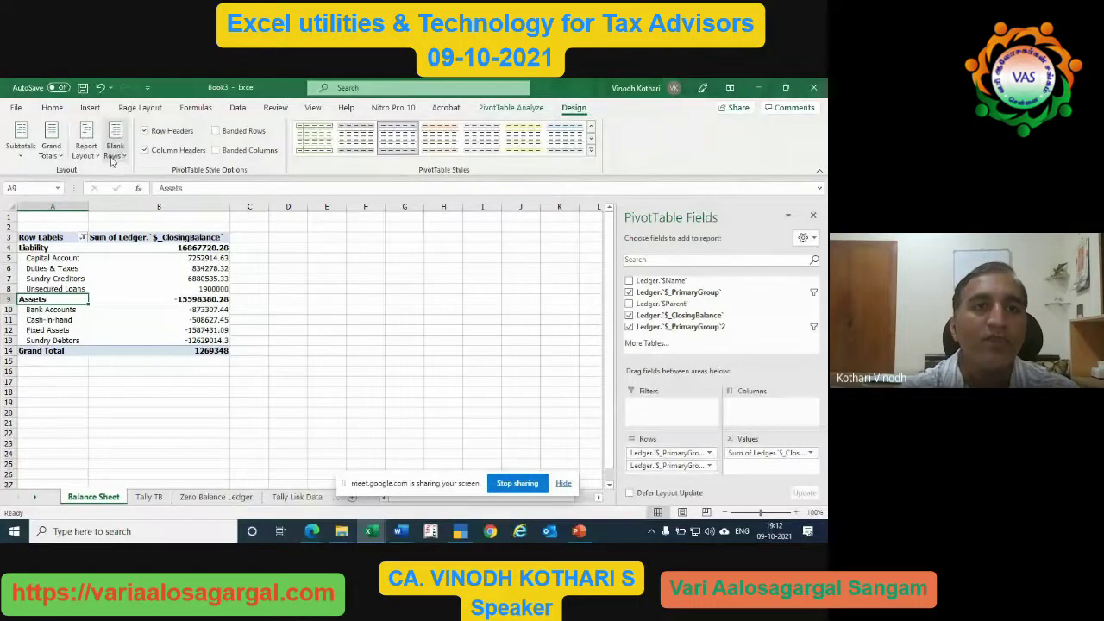
left_click(30, 155)
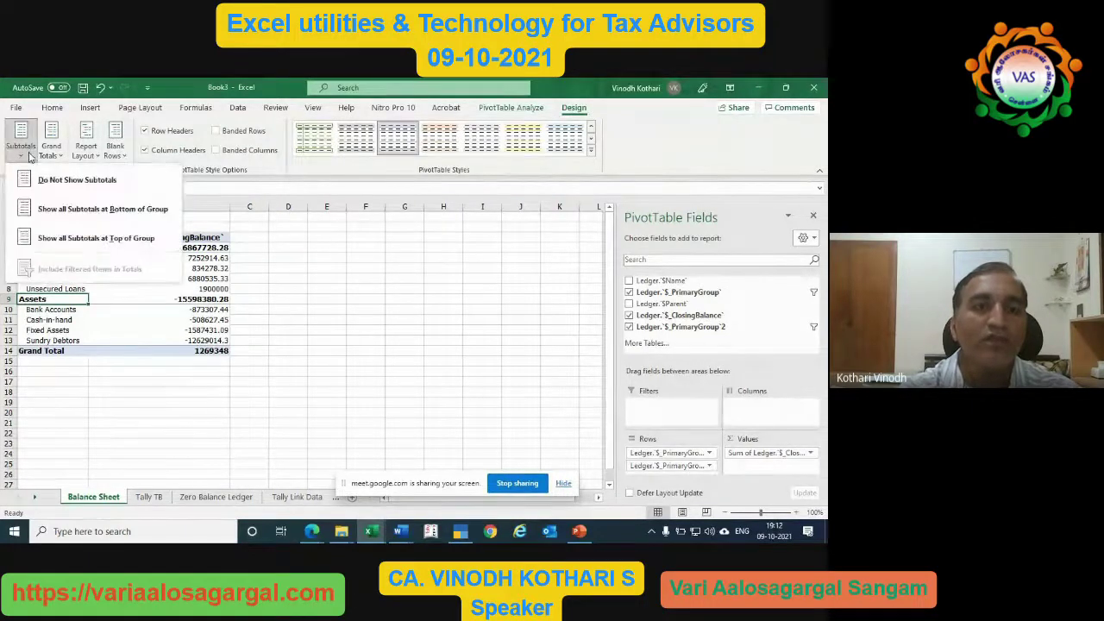
left_click(48, 208)
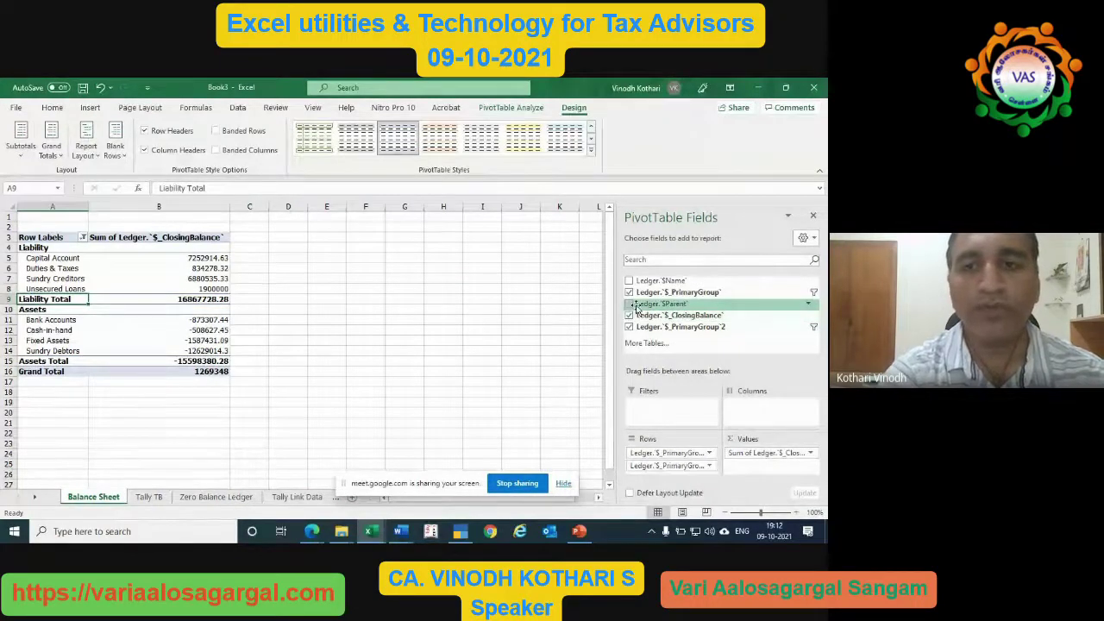
Add Ledger.$Parent to Rows beneath the PrimaryGroup field
left_click_drag(648, 307, 662, 473)
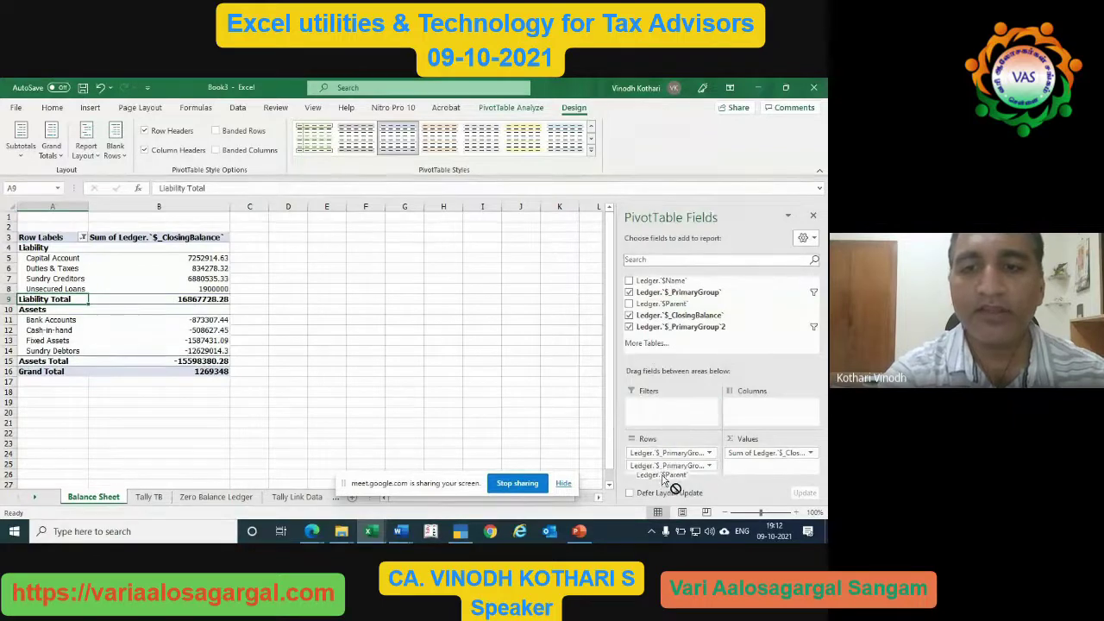
left_click_drag(662, 473, 663, 475)
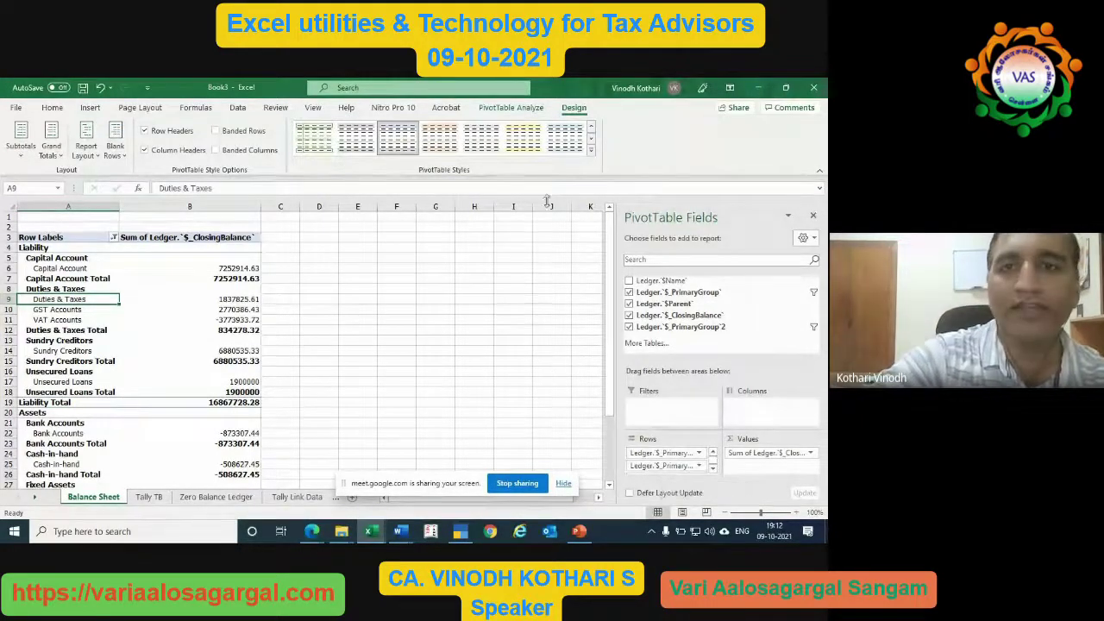
Show the pivot in tabular form and add individual ledger names to the rows
left_click(514, 108)
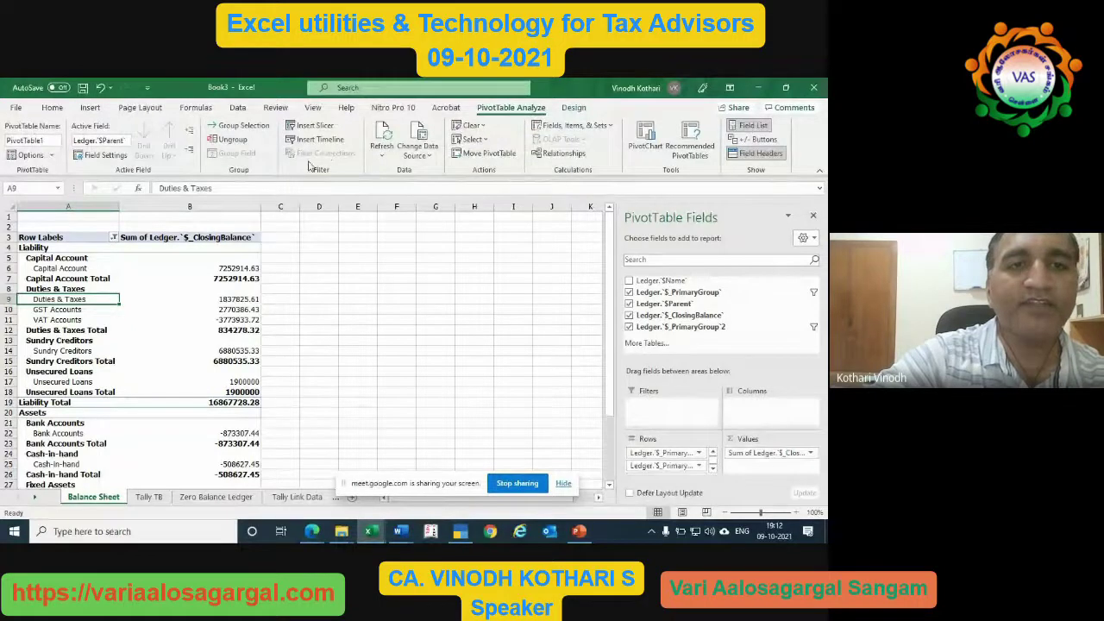
left_click(571, 109)
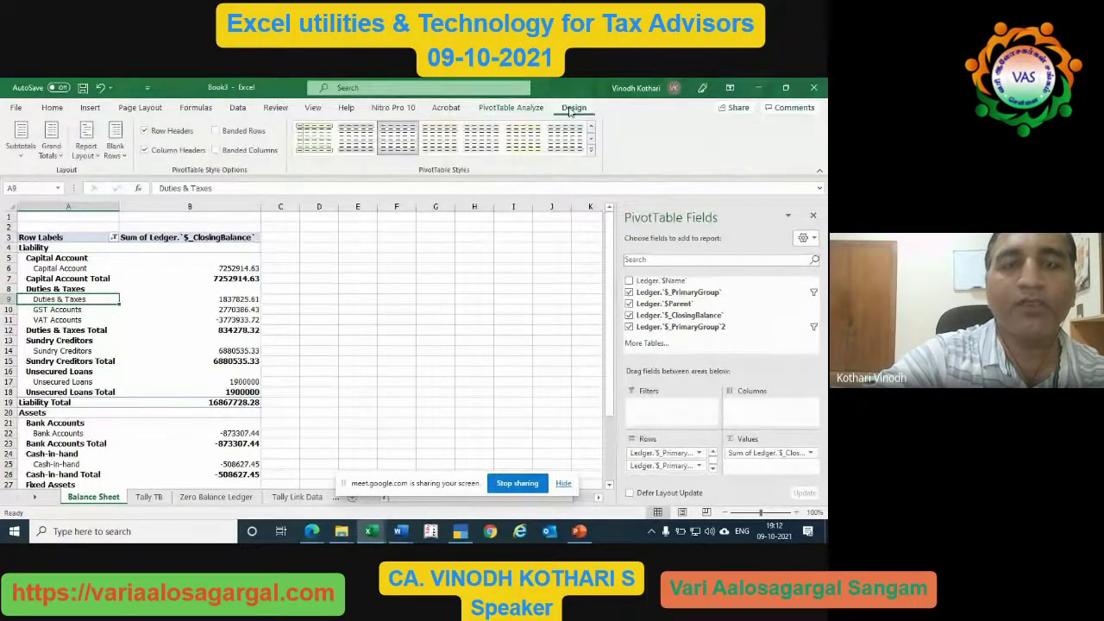
left_click(86, 148)
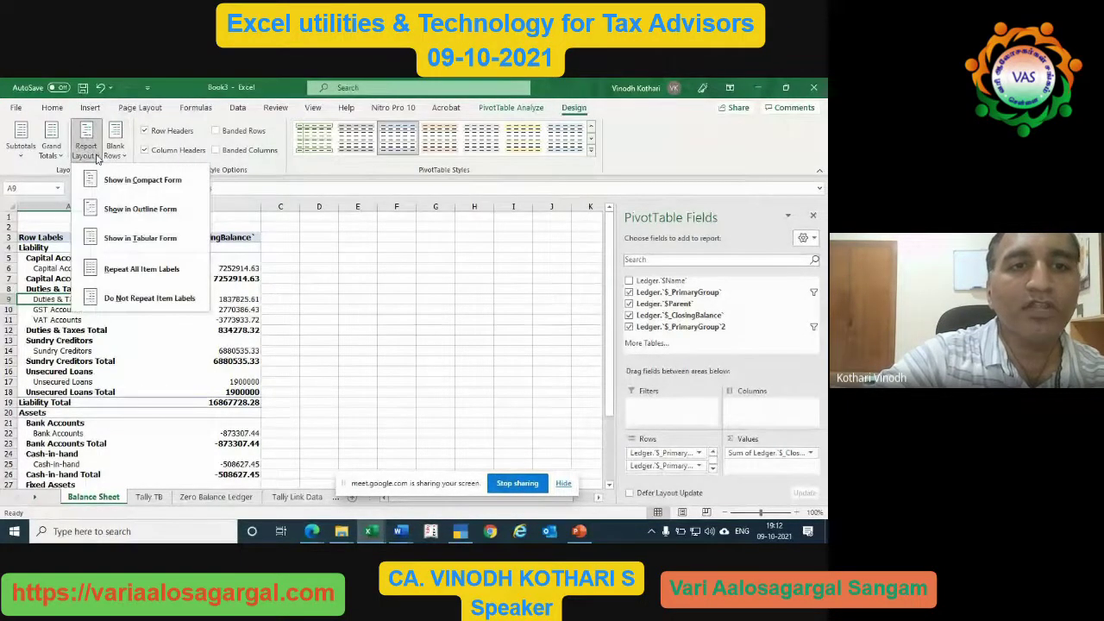
left_click(135, 238)
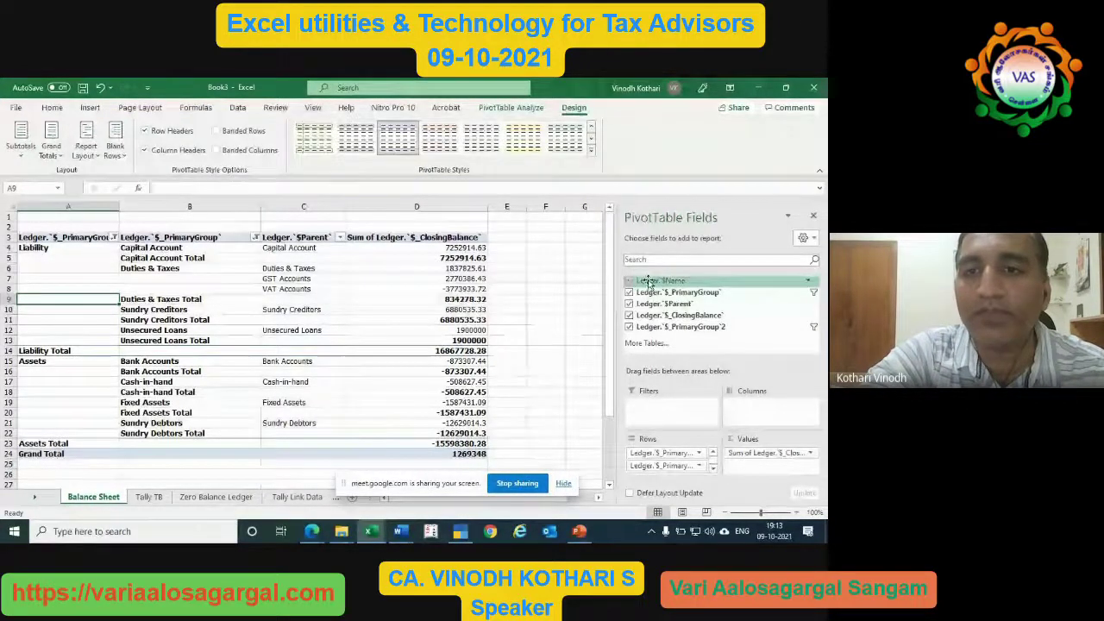
left_click_drag(650, 283, 482, 355)
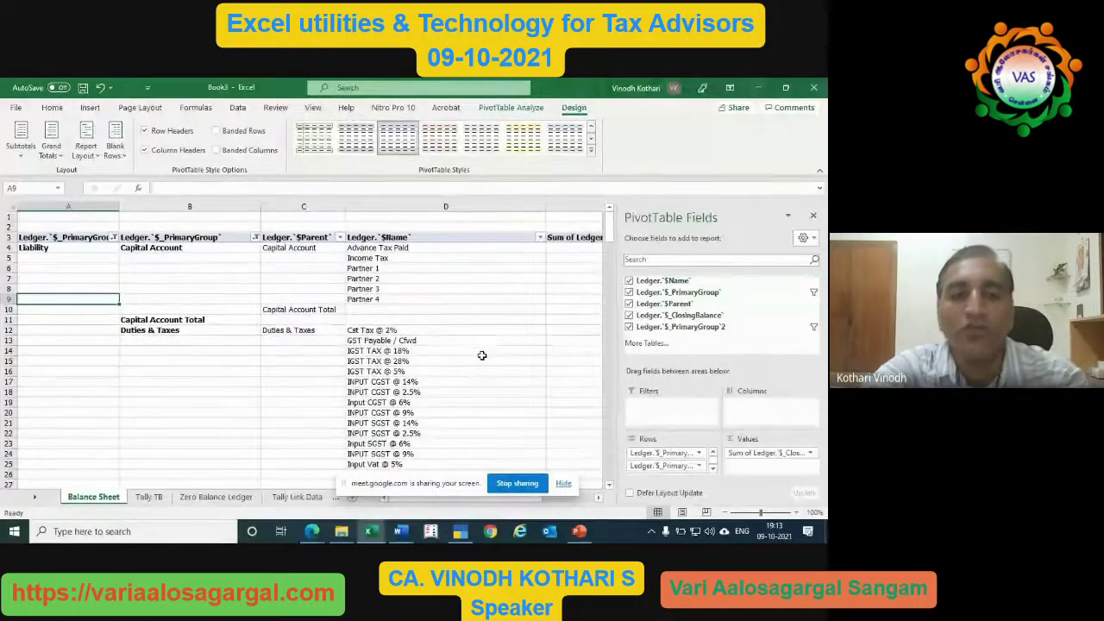
Narrow pivot columns A, B, D and E to fit the ledger names and balances
left_click_drag(112, 205, 66, 205)
left_click_drag(204, 207, 151, 207)
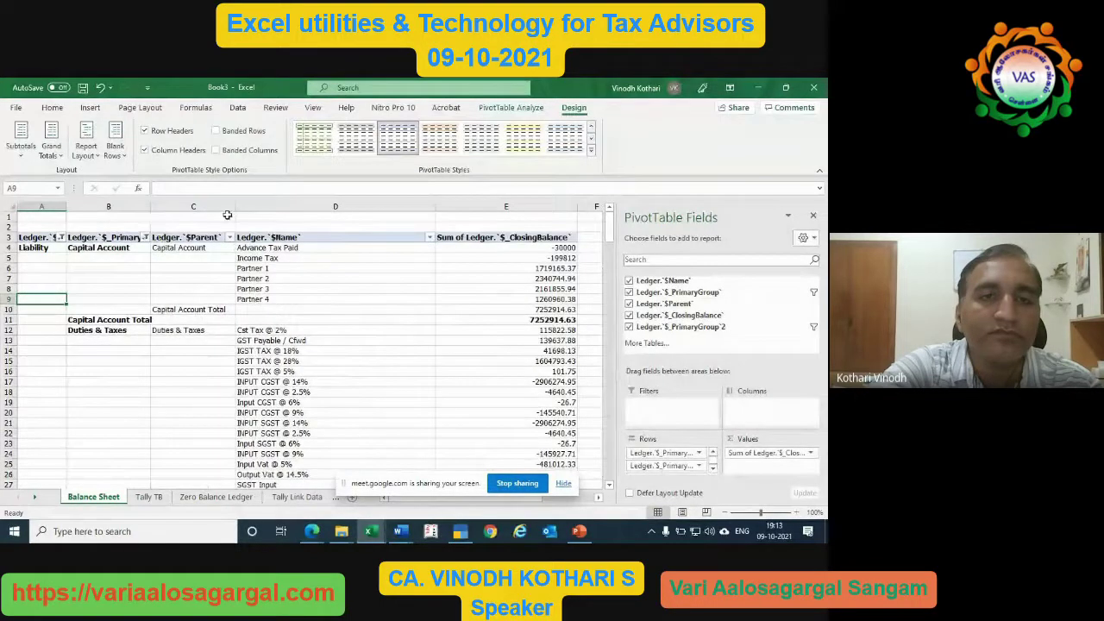
left_click_drag(435, 207, 351, 213)
left_click(482, 205)
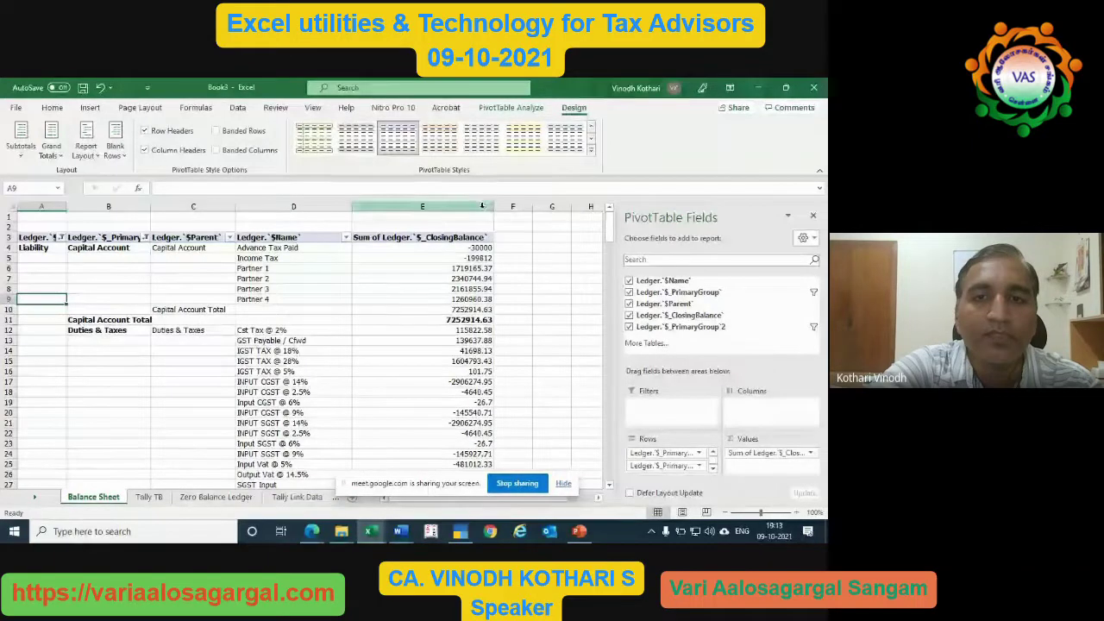
left_click_drag(494, 207, 445, 213)
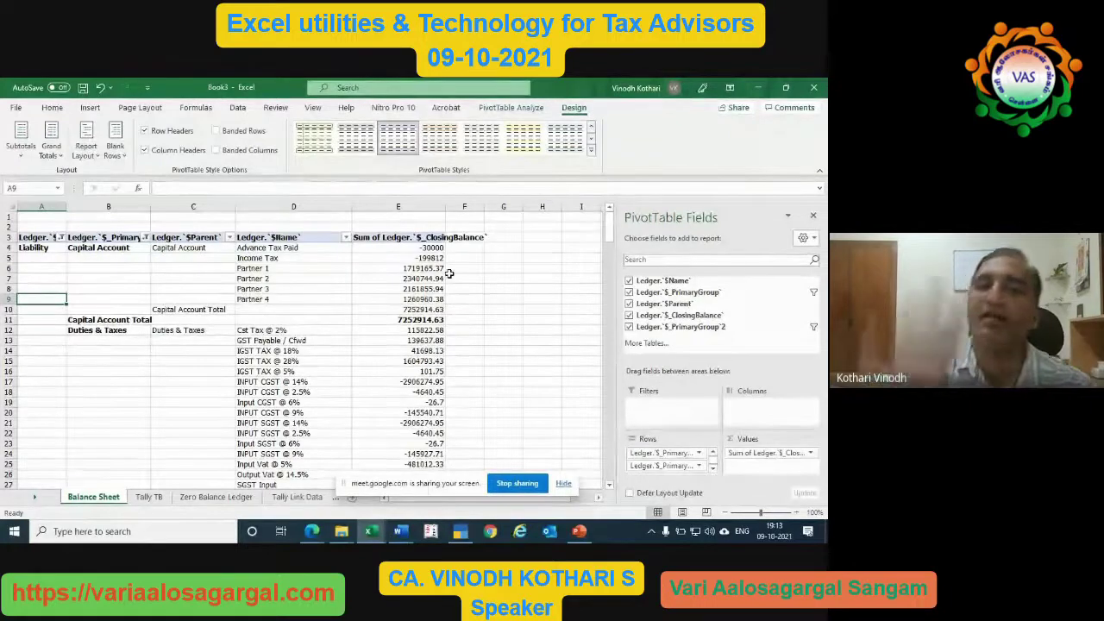
Expand Duties & Taxes, check the Grand Total of 1269348, and bring TallyPrime forward
left_click(172, 331)
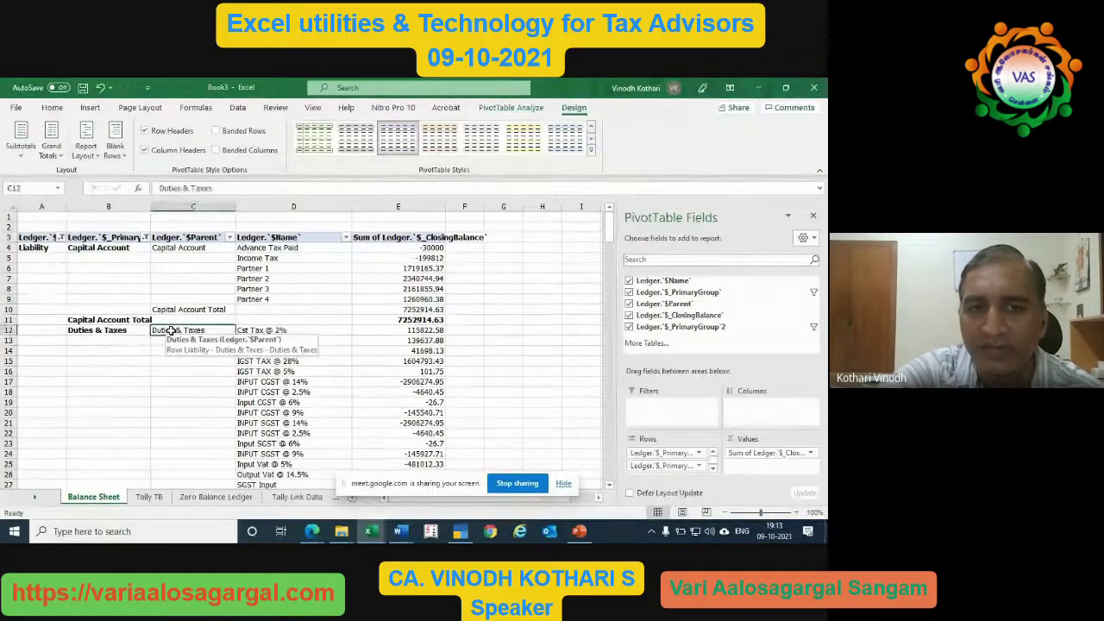
double_click(171, 330)
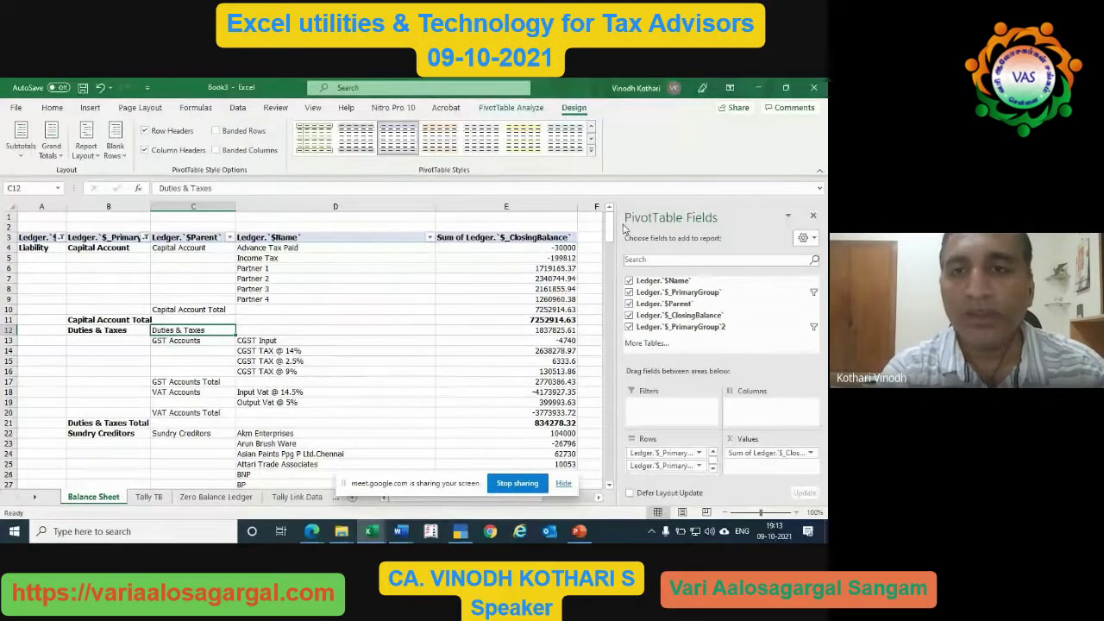
left_click_drag(606, 234, 614, 457)
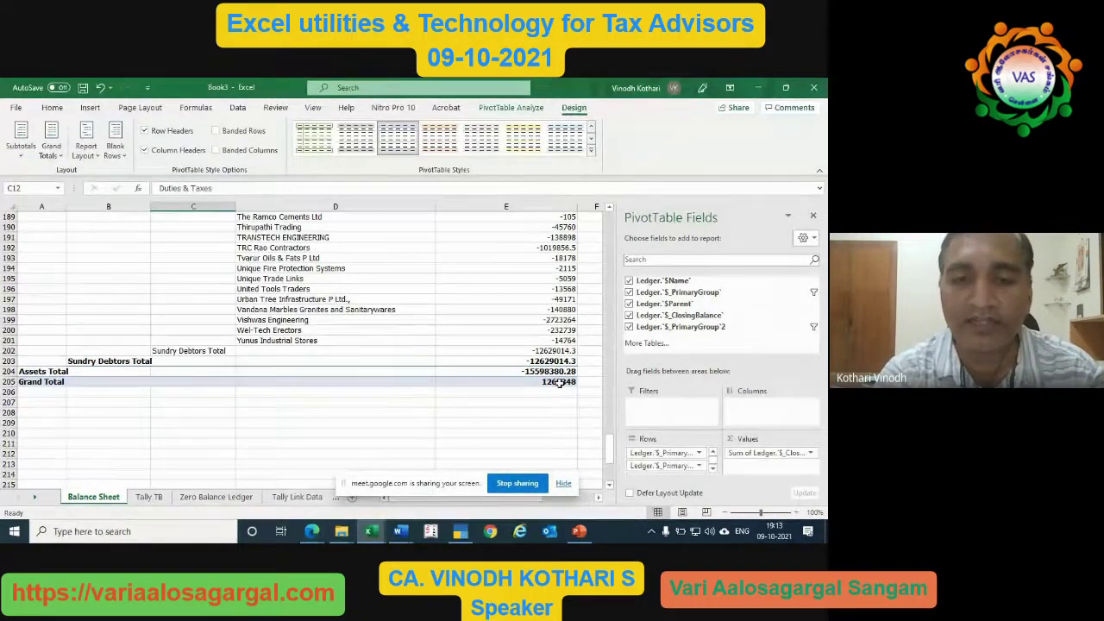
left_click(459, 531)
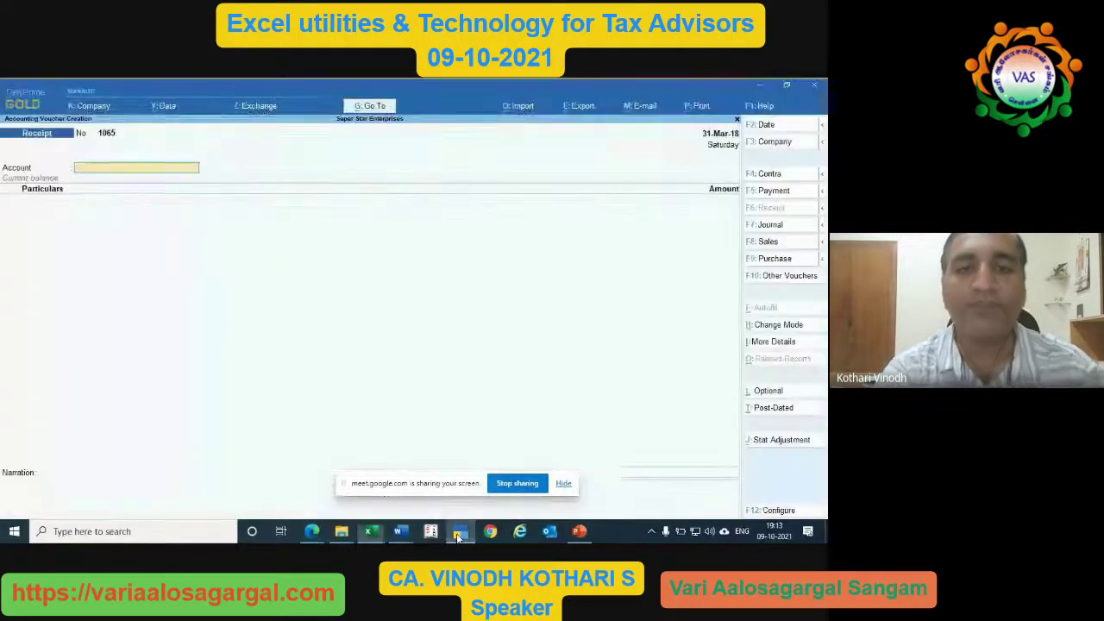
View Tally's Profit & Loss A/c in condensed form from the Gateway
key("Escape")
key("Escape")
key("Escape")
key("p")
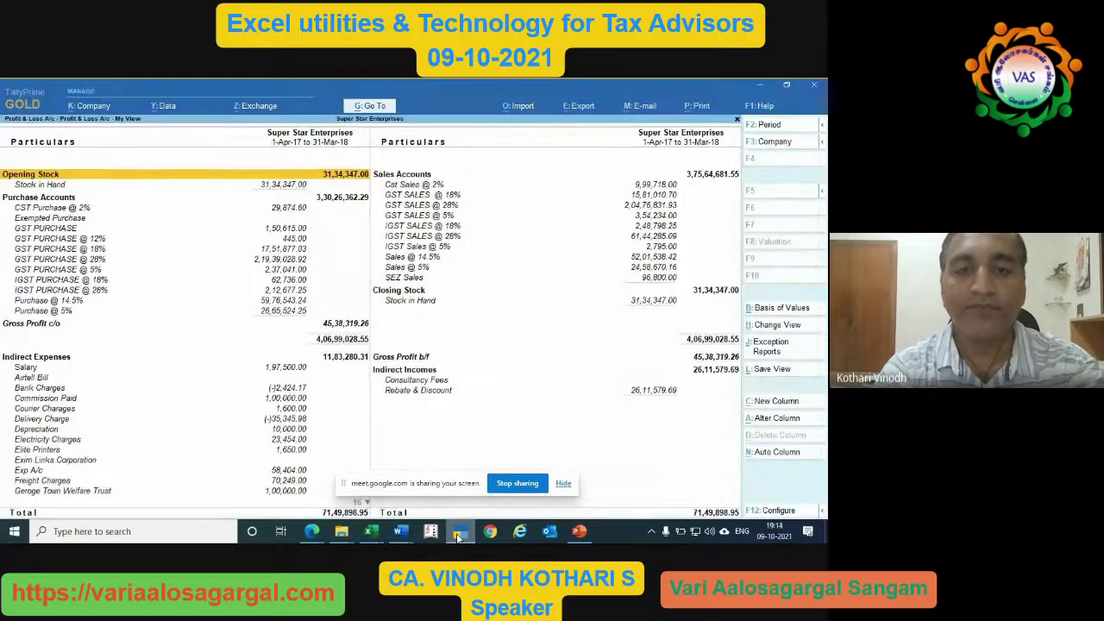
key("alt+F5")
key("Escape")
Review the 31-Mar-18 Balance Sheet down to Current Assets, then return to Excel
key("Up")
key("Return")
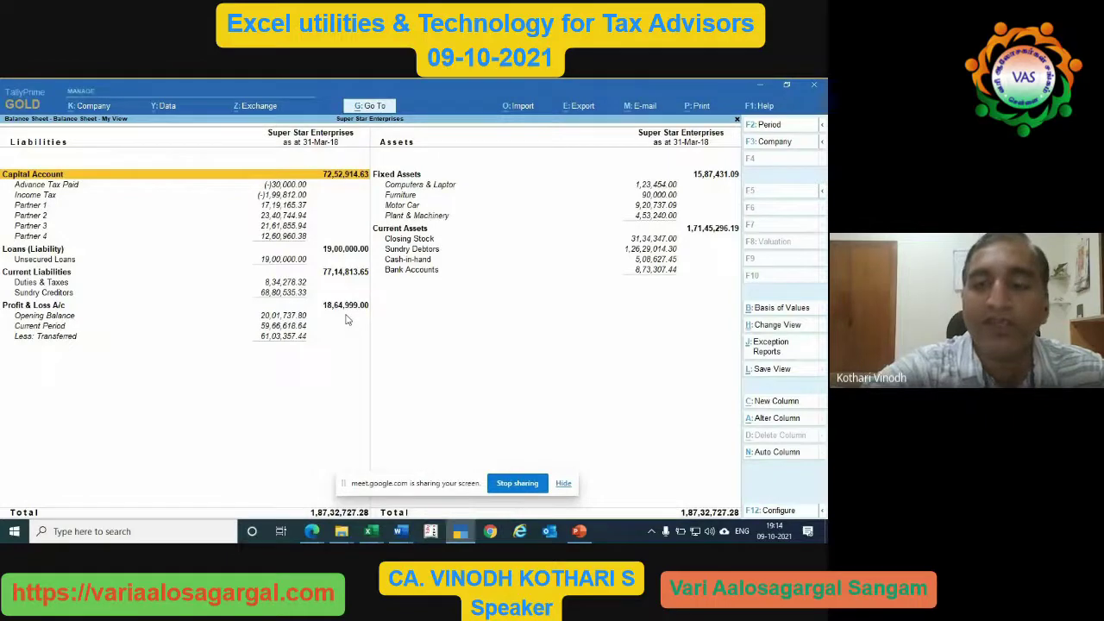
key("Right")
key("Down")
key("Down")
key("Down")
key("Down")
key("Down")
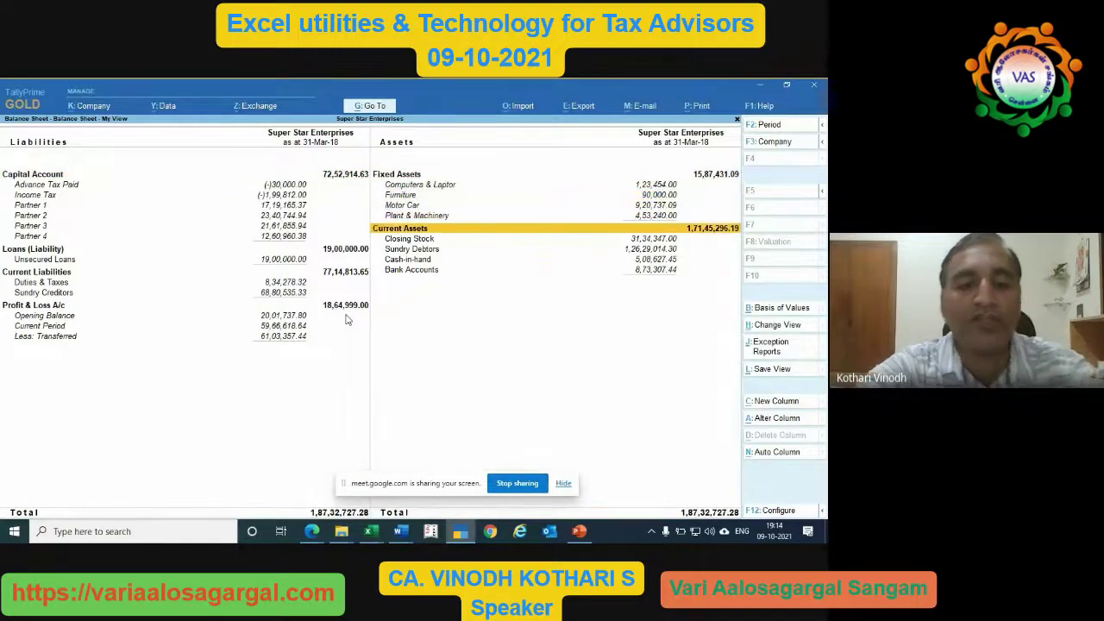
key("alt+Tab")
scroll(345, 314, "up", 20)
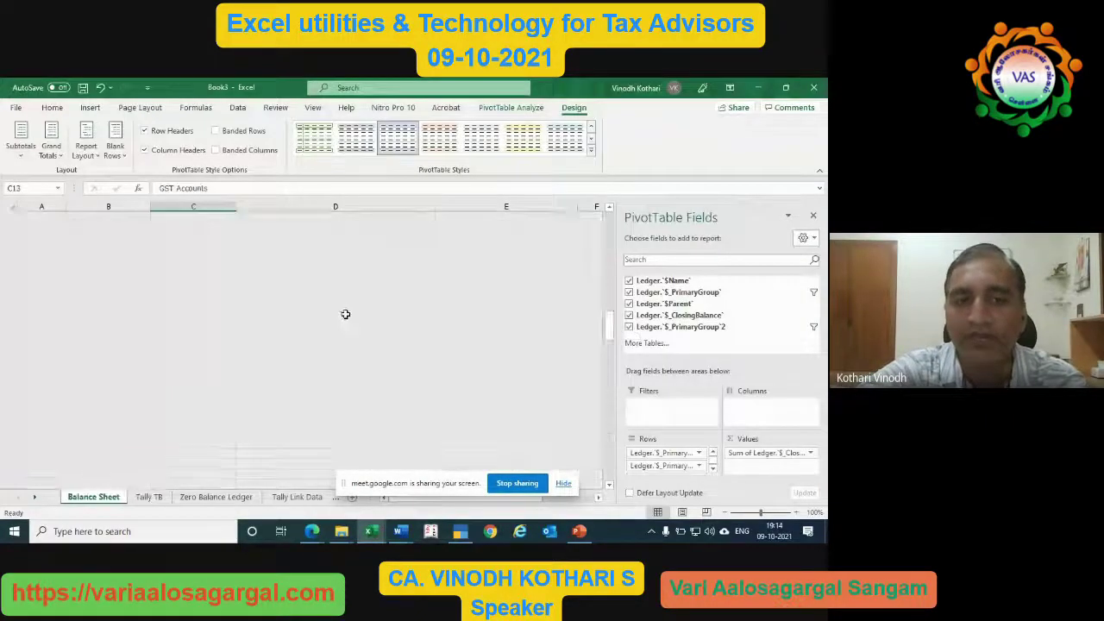
Remove the ledger names from the balance-sheet pivot rows
key("Down")
key("Down")
key("Down")
key("Down")
key("Down")
key("Down")
key("Down")
key("Down")
key("Down")
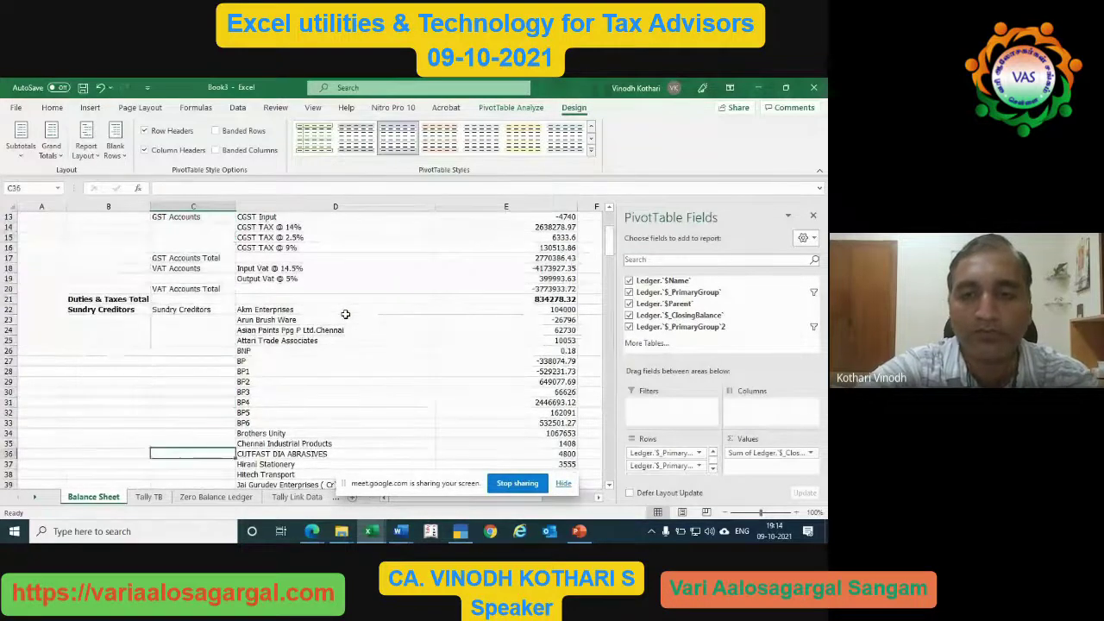
key("Down")
left_click(713, 473)
left_click(713, 472)
left_click_drag(673, 466, 443, 395)
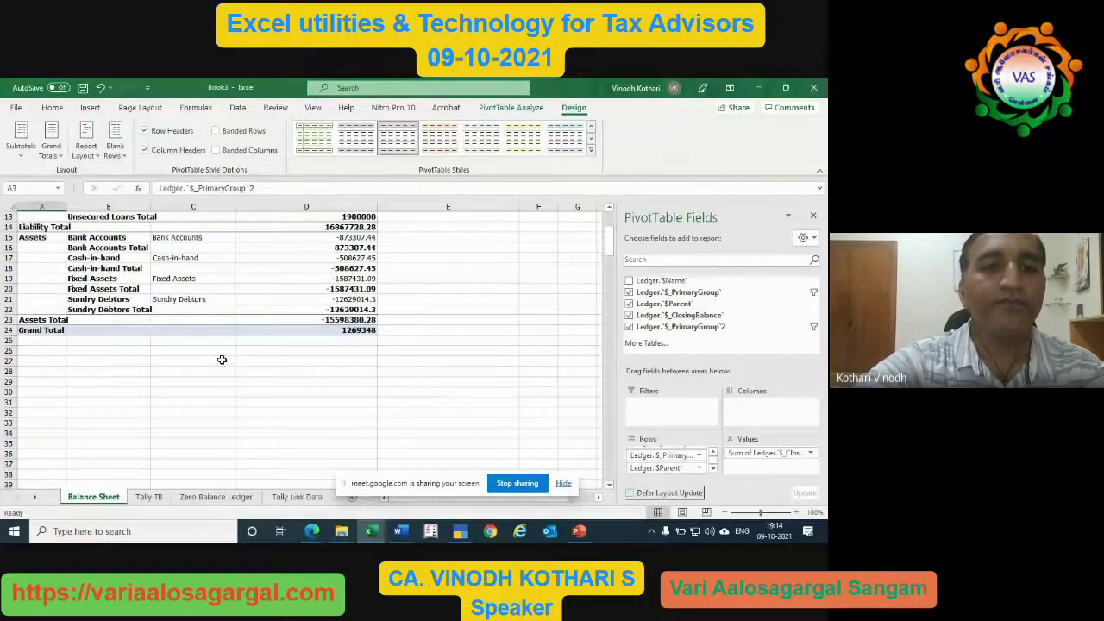
left_click(609, 210)
left_click(609, 209)
left_click(608, 210)
left_click(609, 209)
left_click(609, 213)
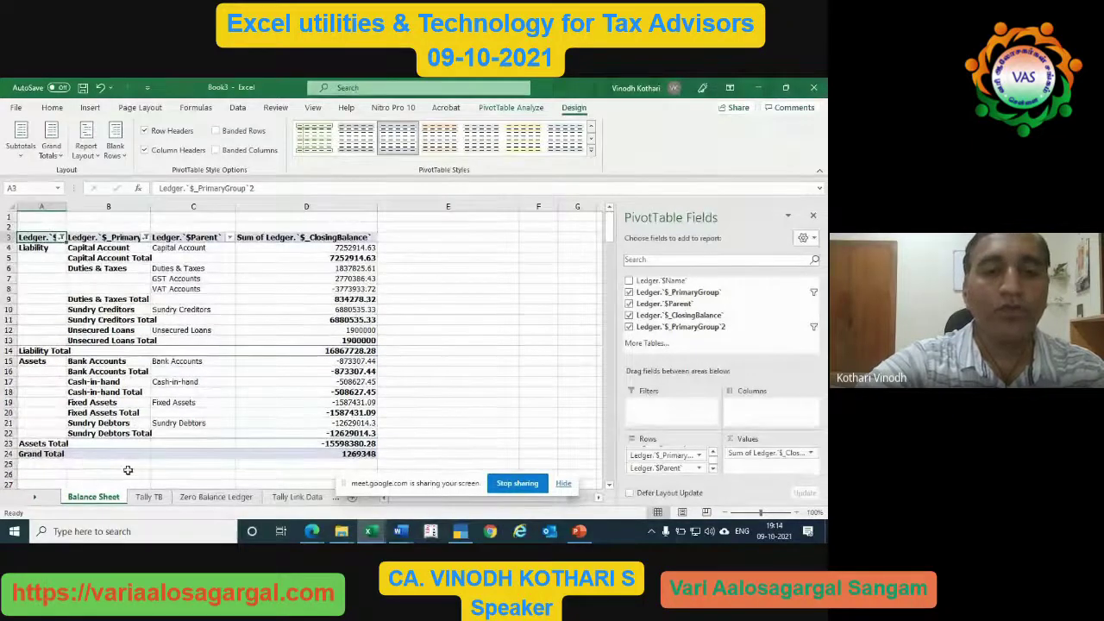
Label B26 'Closing Stock' and B27 'Profit & Loss Account', then bring up Tally's balance sheet
left_click(128, 470)
type("C")
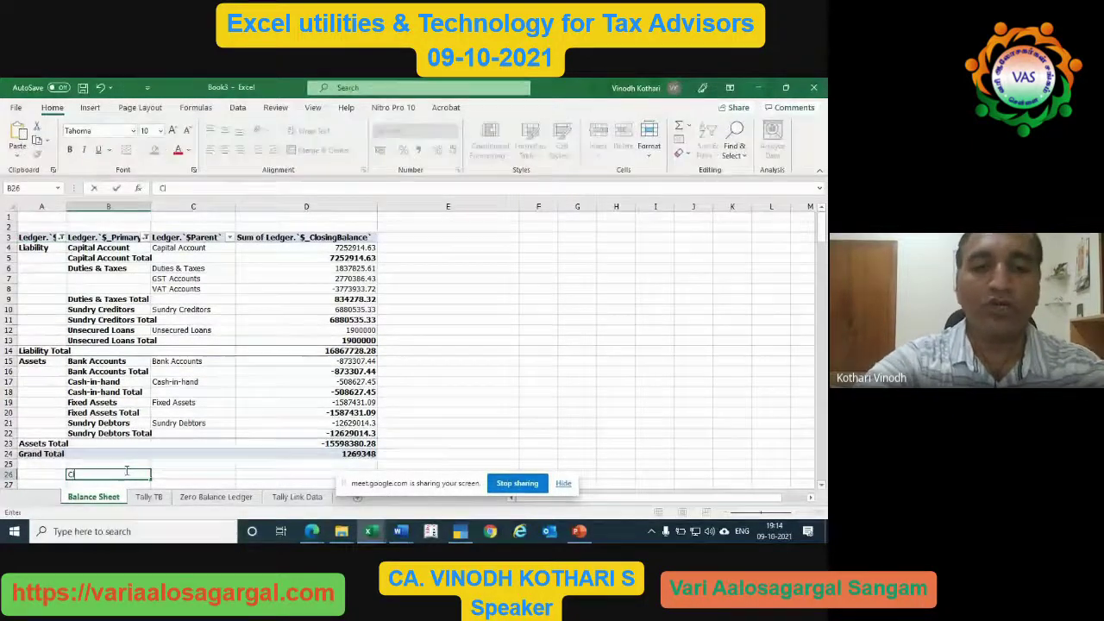
type("s")
type("ock")
key("Return")
type("Prof")
key("BackSpace")
key("BackSpace")
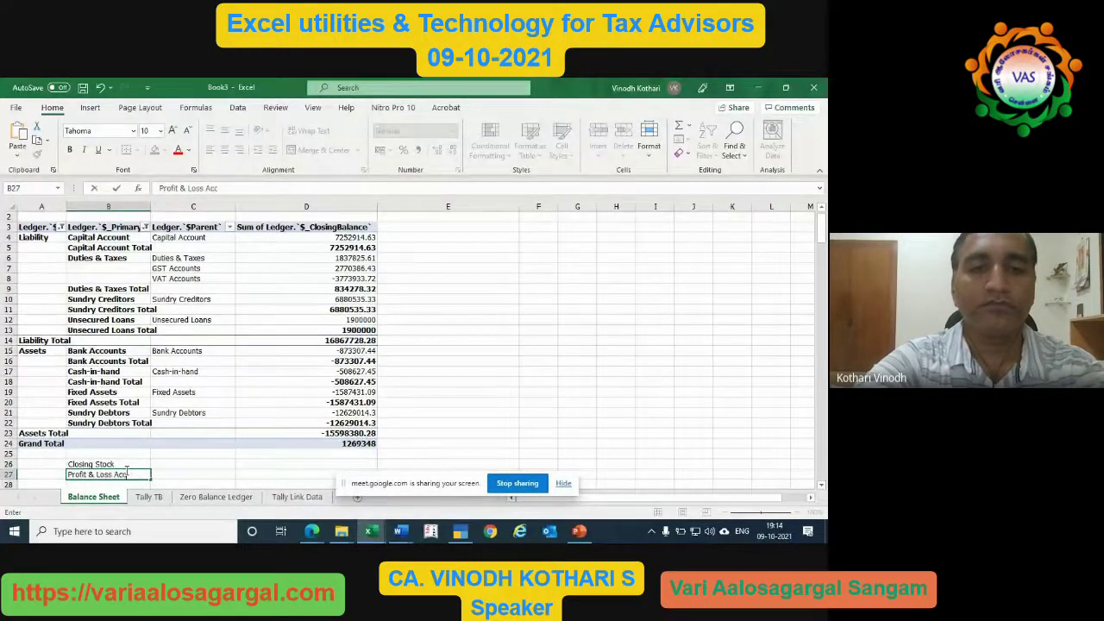
key("BackSpace")
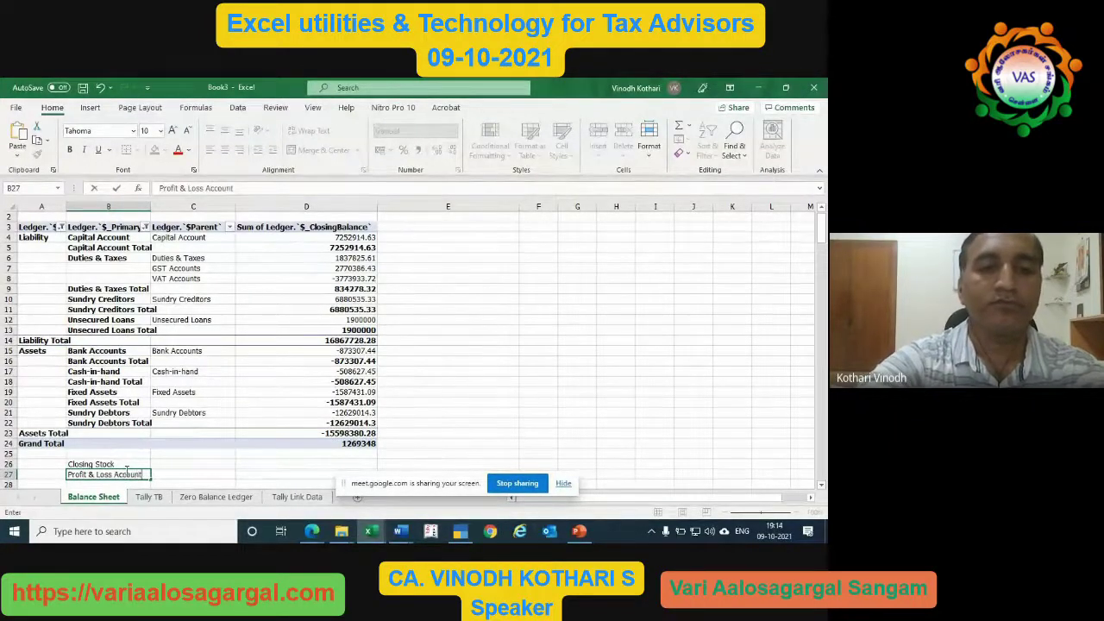
key("Return")
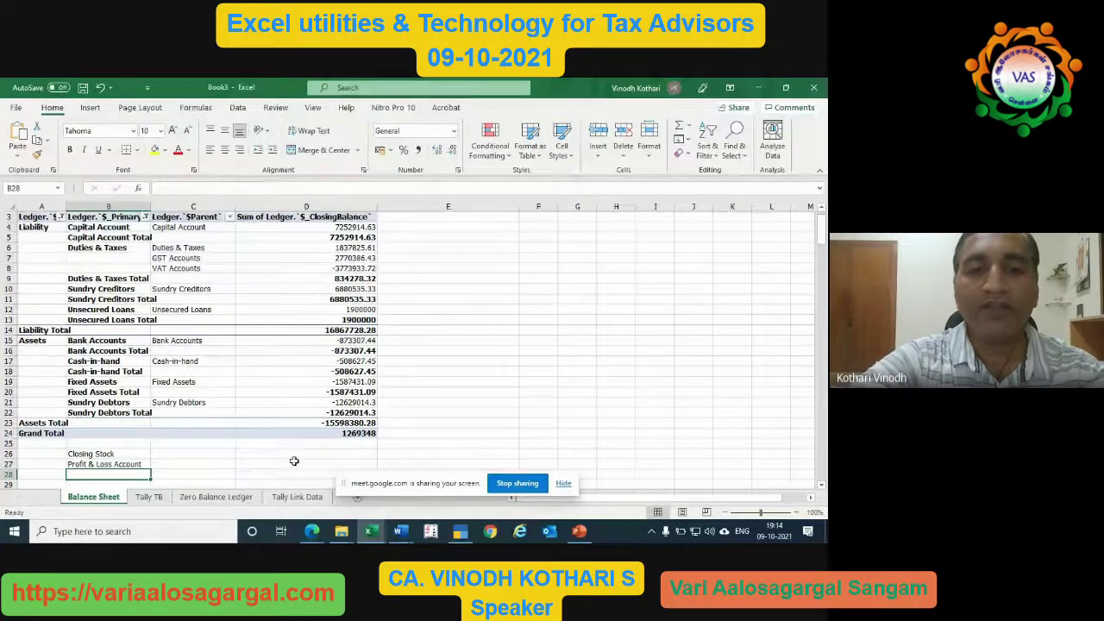
left_click(294, 457)
key("alt+Tab")
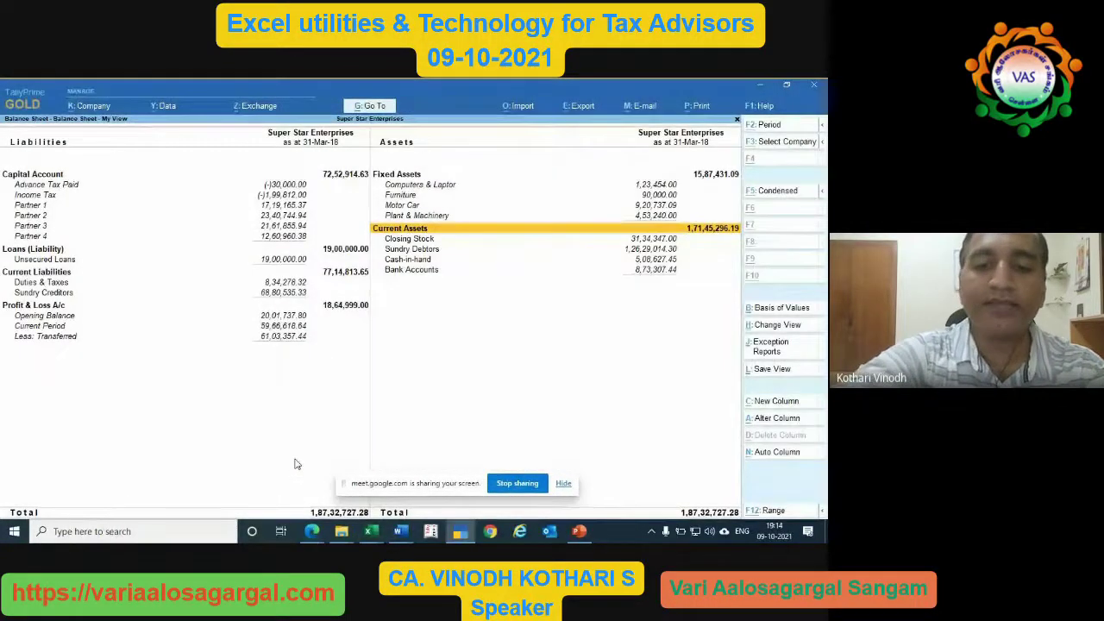
Enter Tally's 3134347 for Closing Stock in D26 and 1864999 for Profit & Loss in D27
key("alt+Tab")
type("3134")
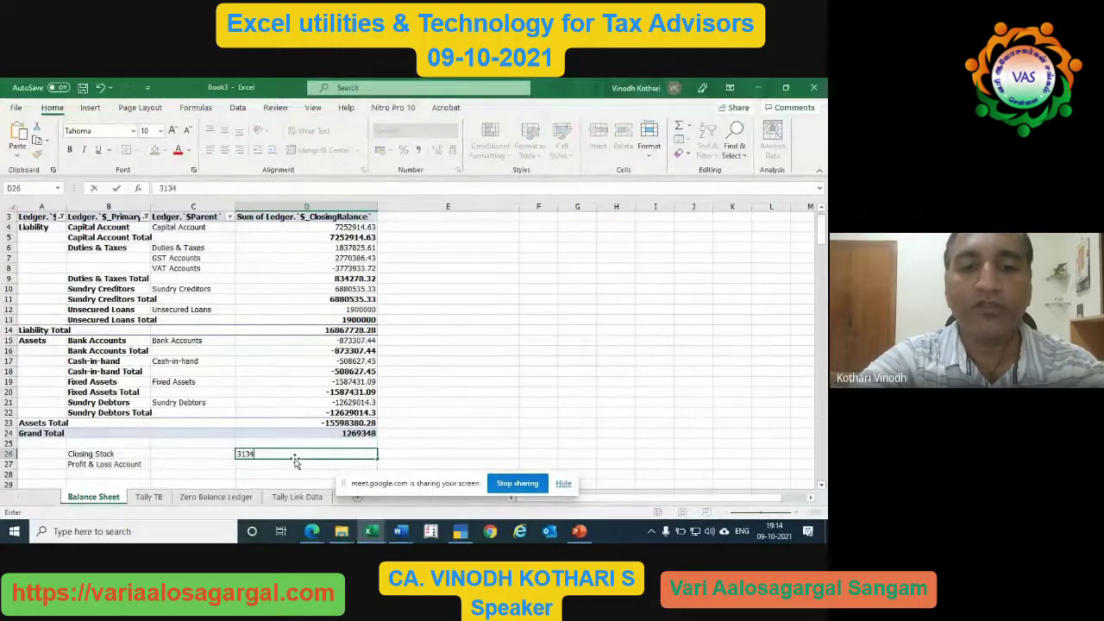
key("alt+Tab")
key("alt+Tab")
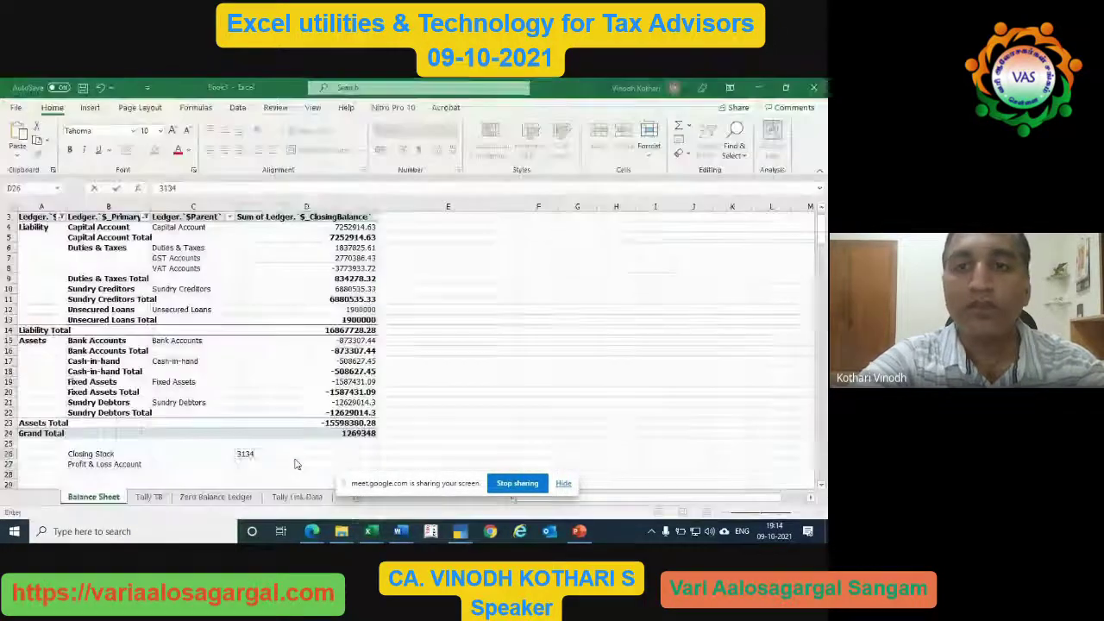
type("347")
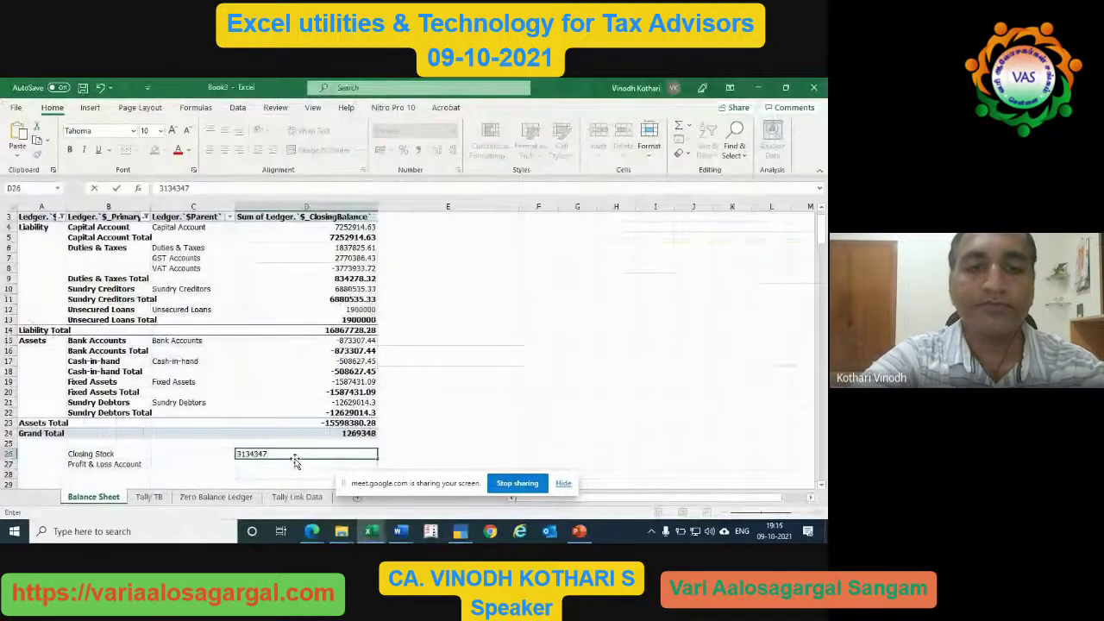
key("Return")
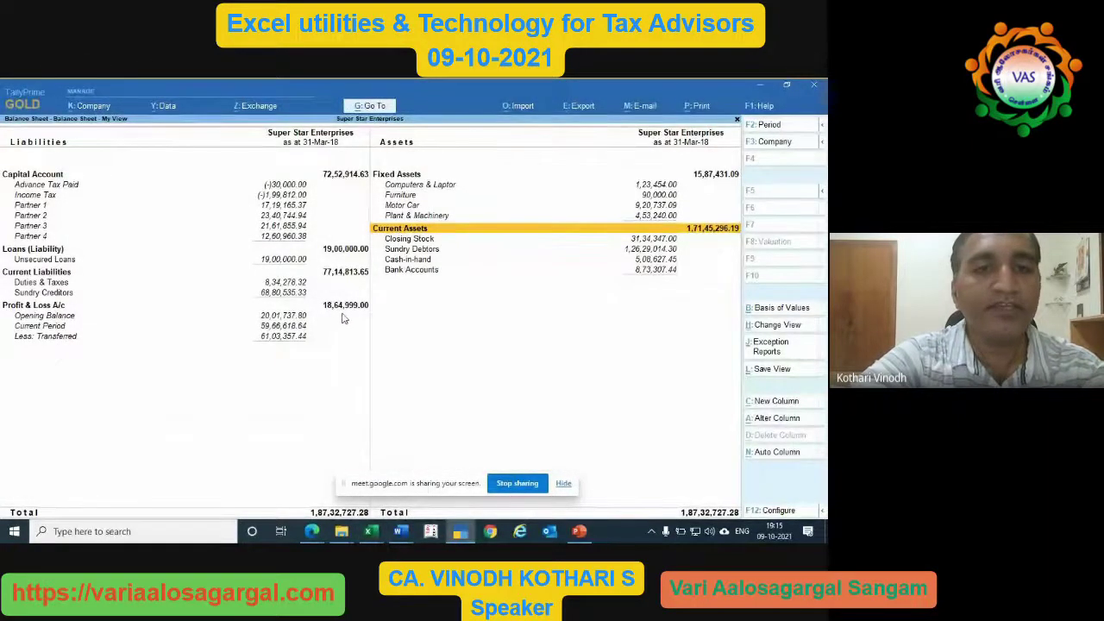
key("alt+Tab")
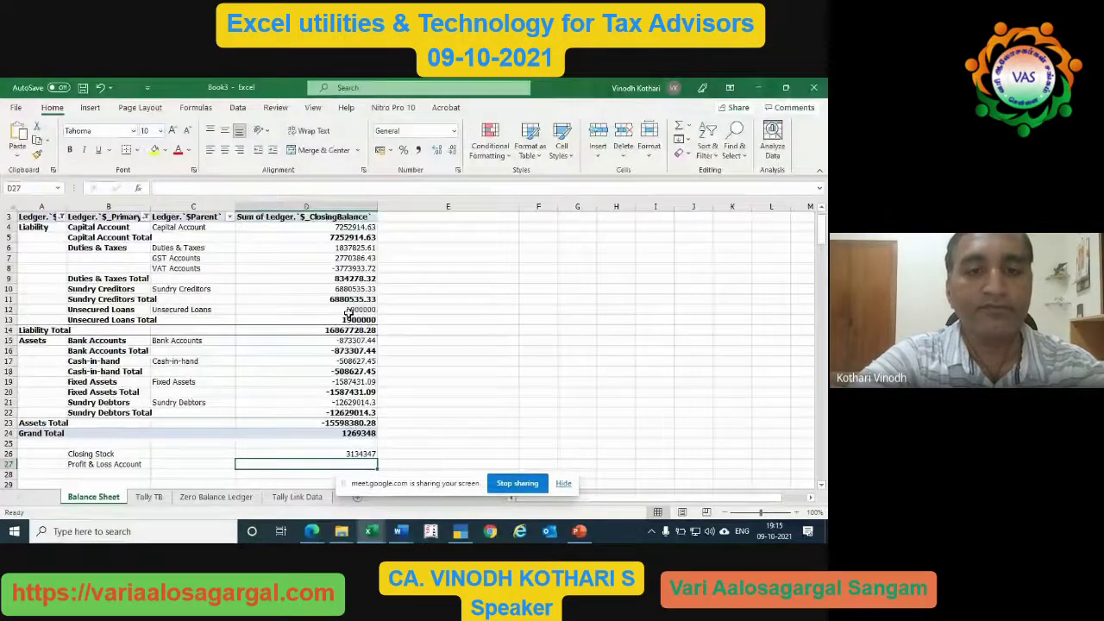
type("1864999")
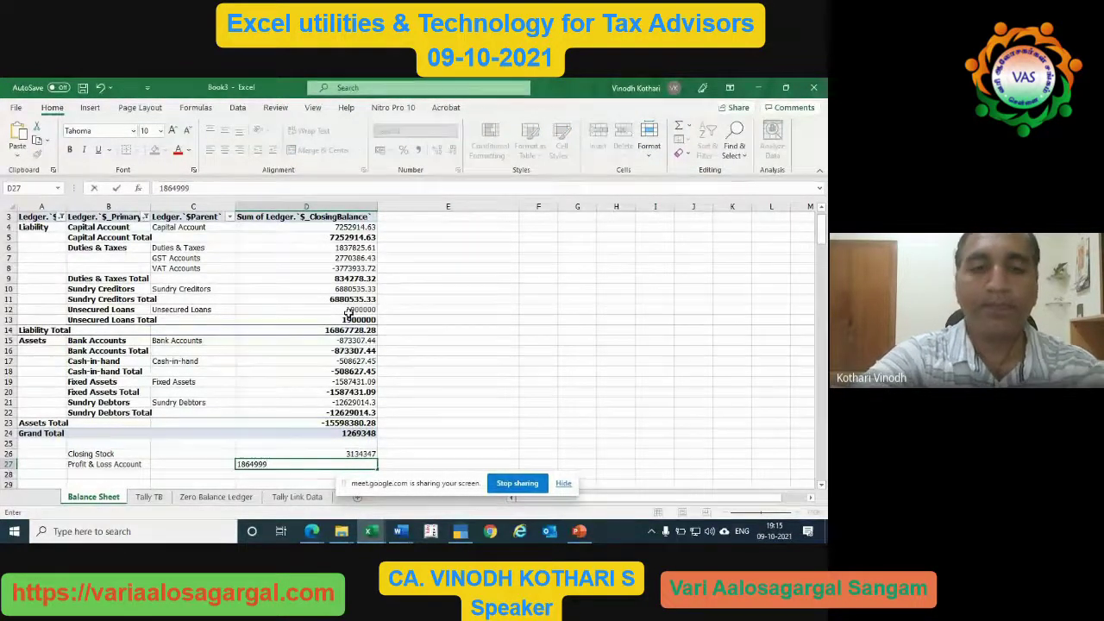
key("Return")
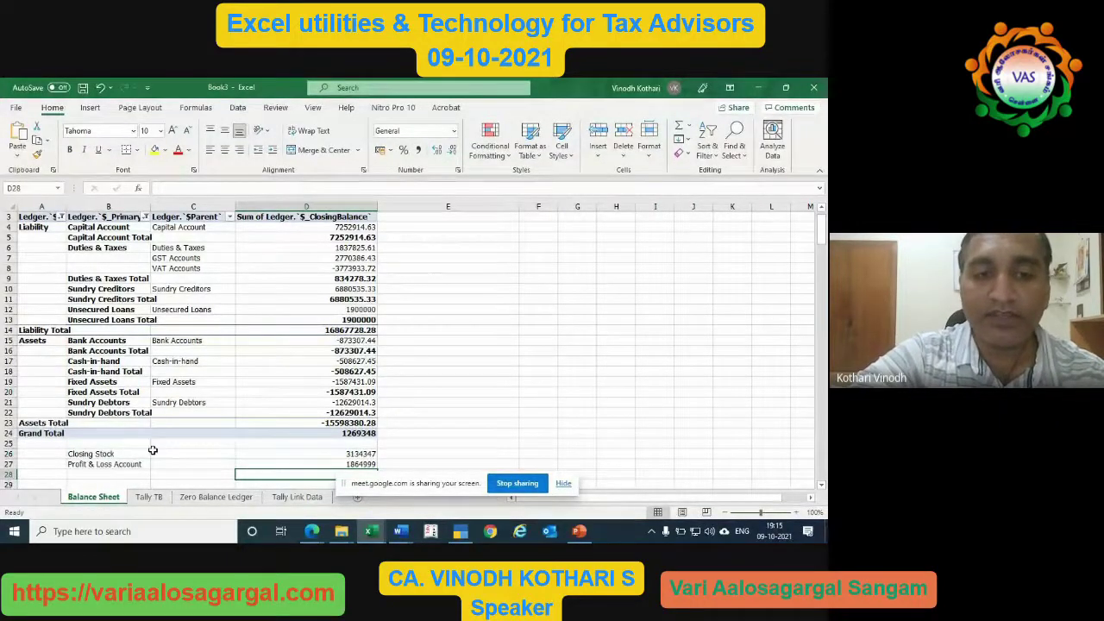
key("Up")
key("Up")
Make the Closing Stock amount in D26 negative, -3134347
key("F2")
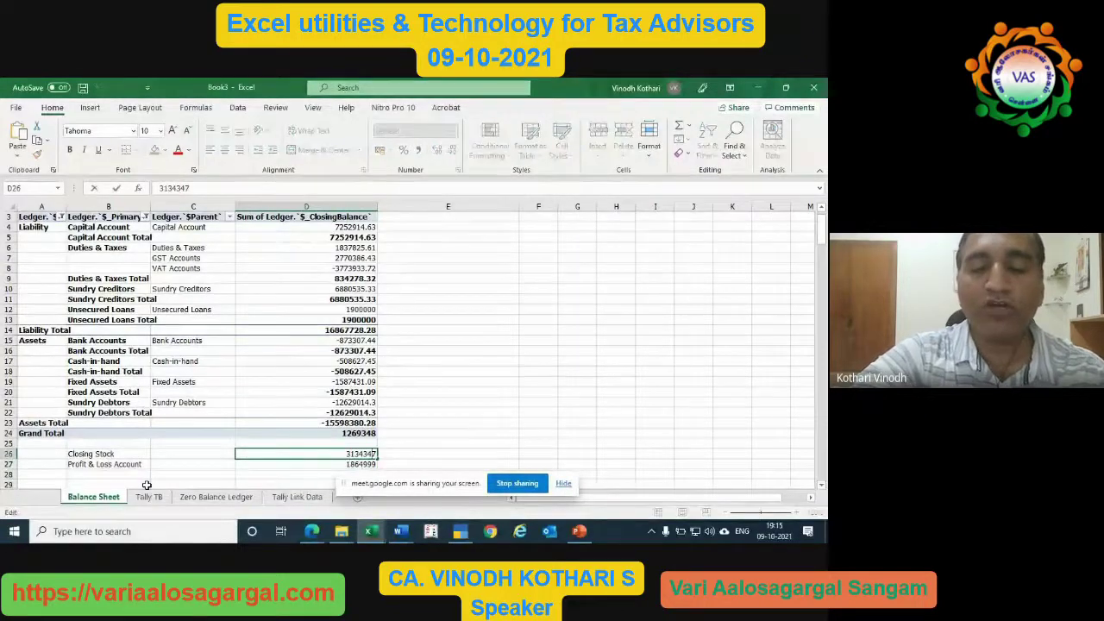
key("Home")
type("-")
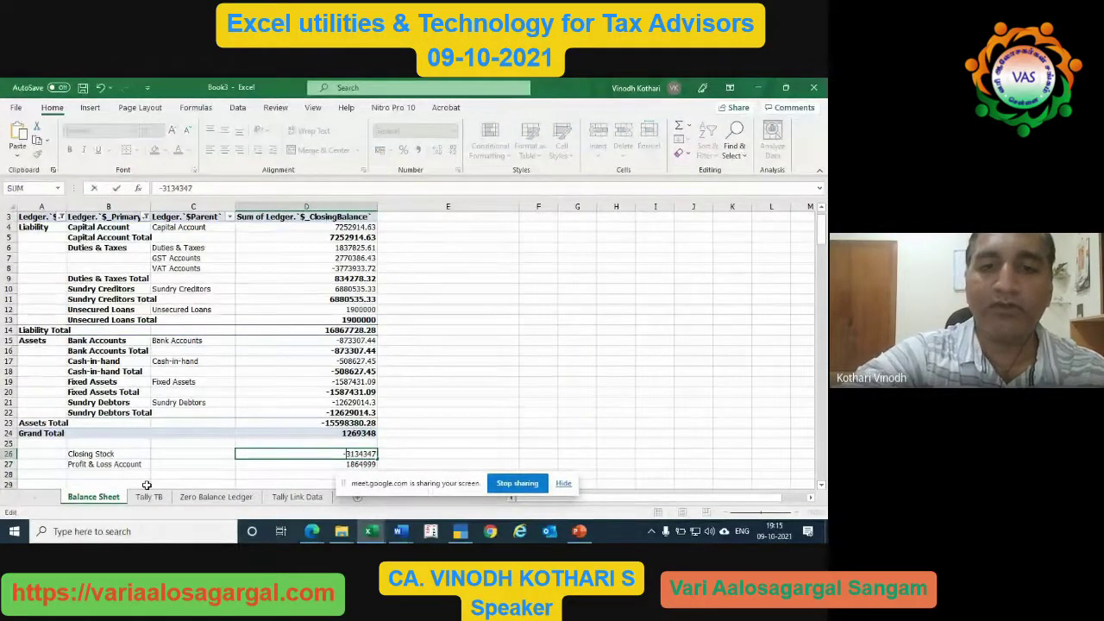
key("Return")
Add a D28 check formula summing Profit & Loss, Grand Total and Closing Stock to 0
key("Down")
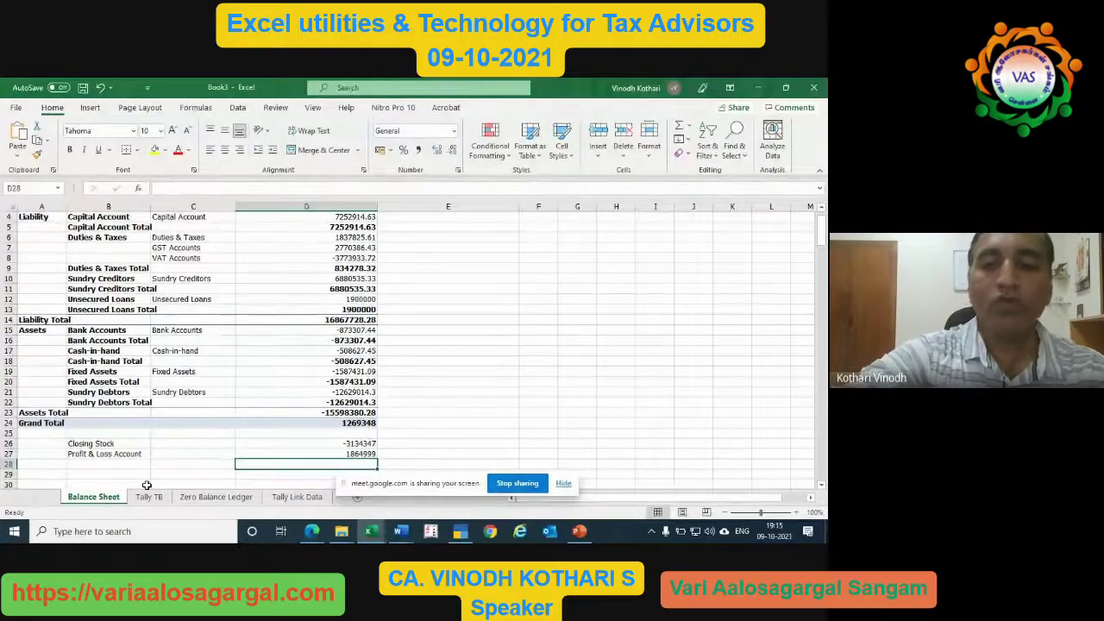
type("=")
key("Up")
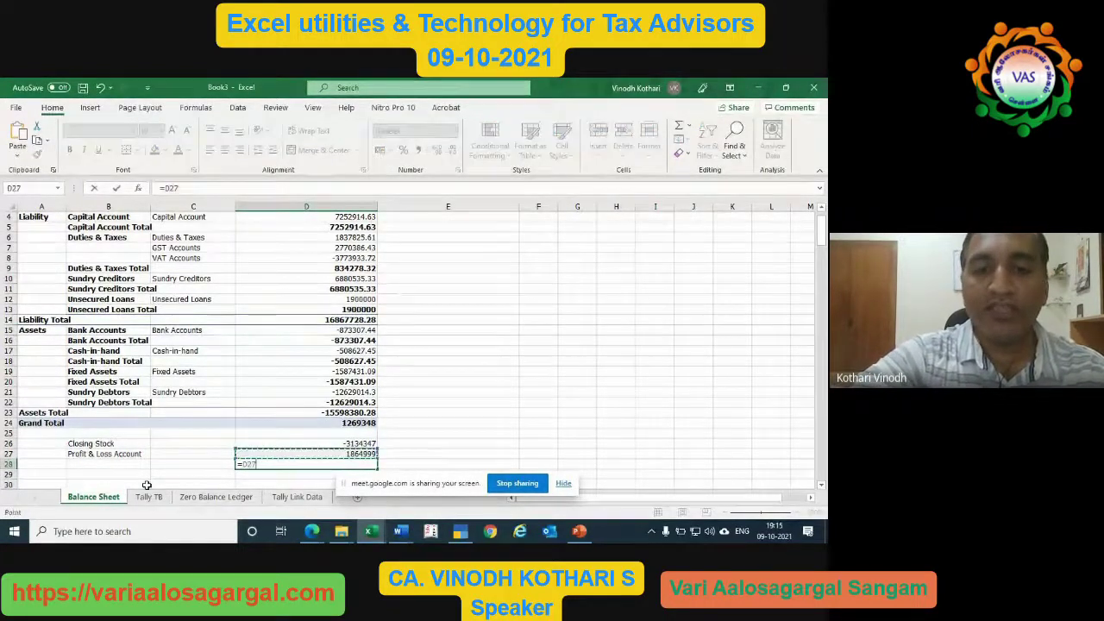
type("+")
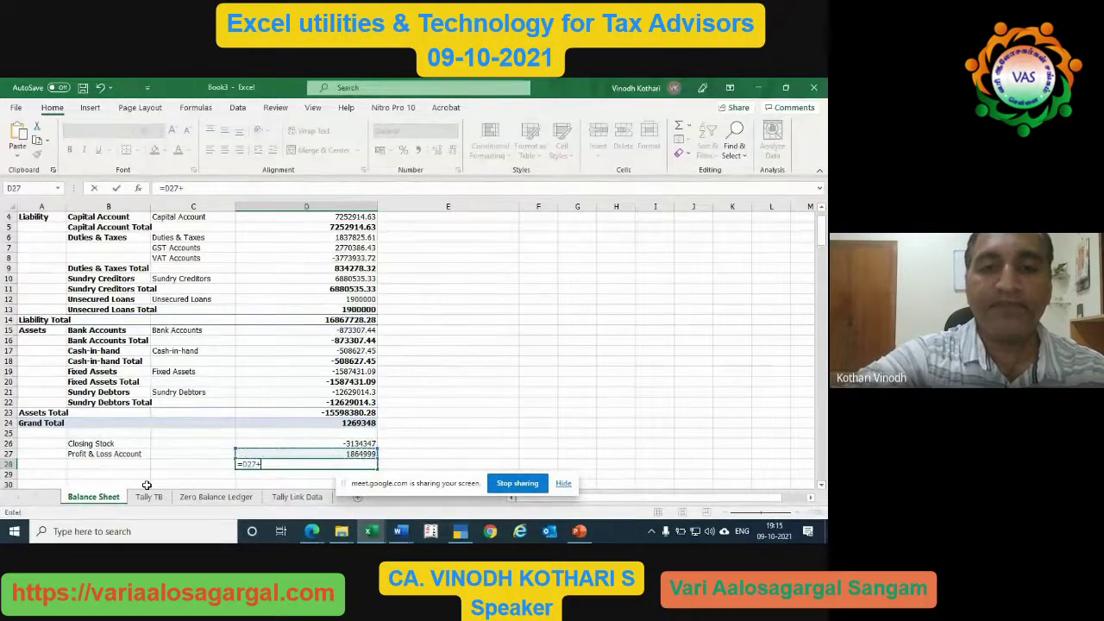
key("Up")
key("Up")
key("Up")
key("Up")
type("+")
key("Up")
key("Up")
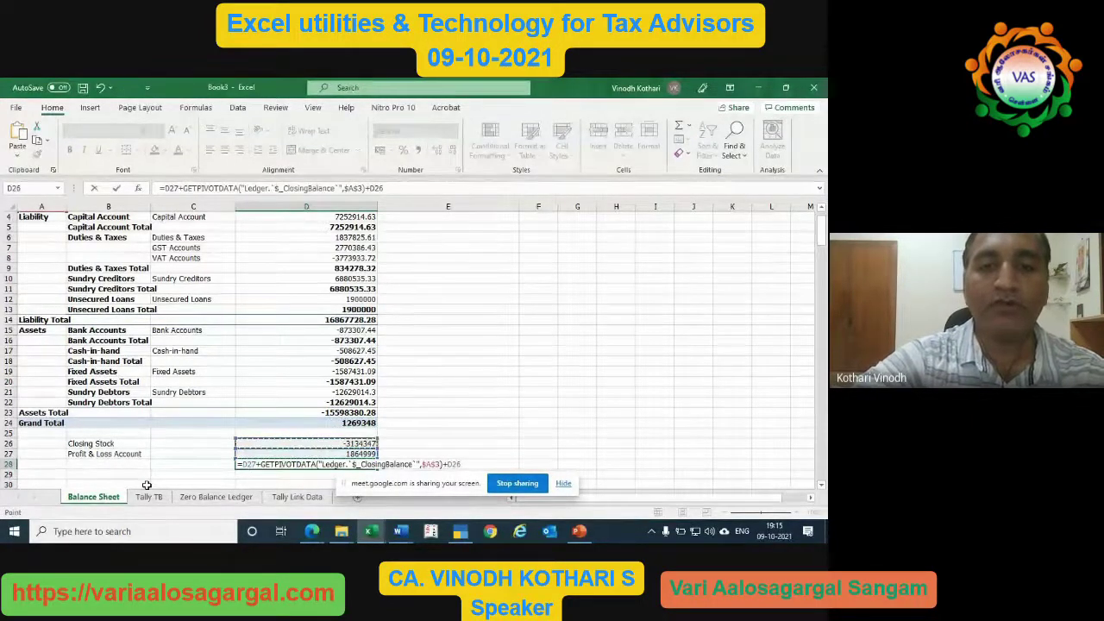
key("Return")
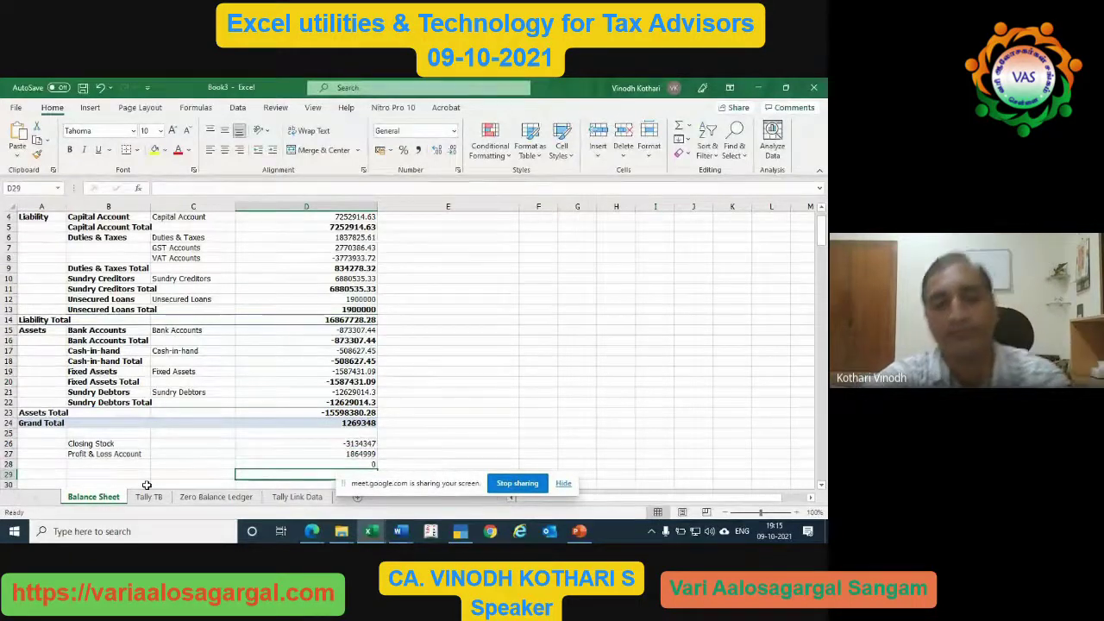
key("Return")
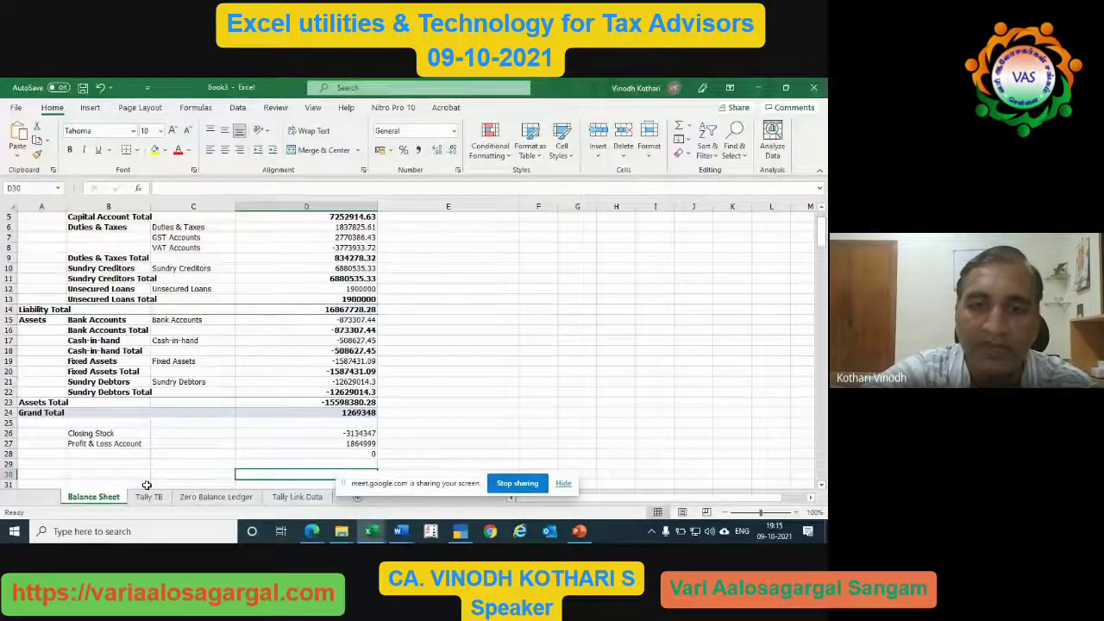
Compare Tally's Profit & Loss A/c line against the workbook's amounts and check total
key("alt+Tab")
key("Down")
key("Left")
key("Down")
key("Down")
key("Down")
key("Down")
key("Down")
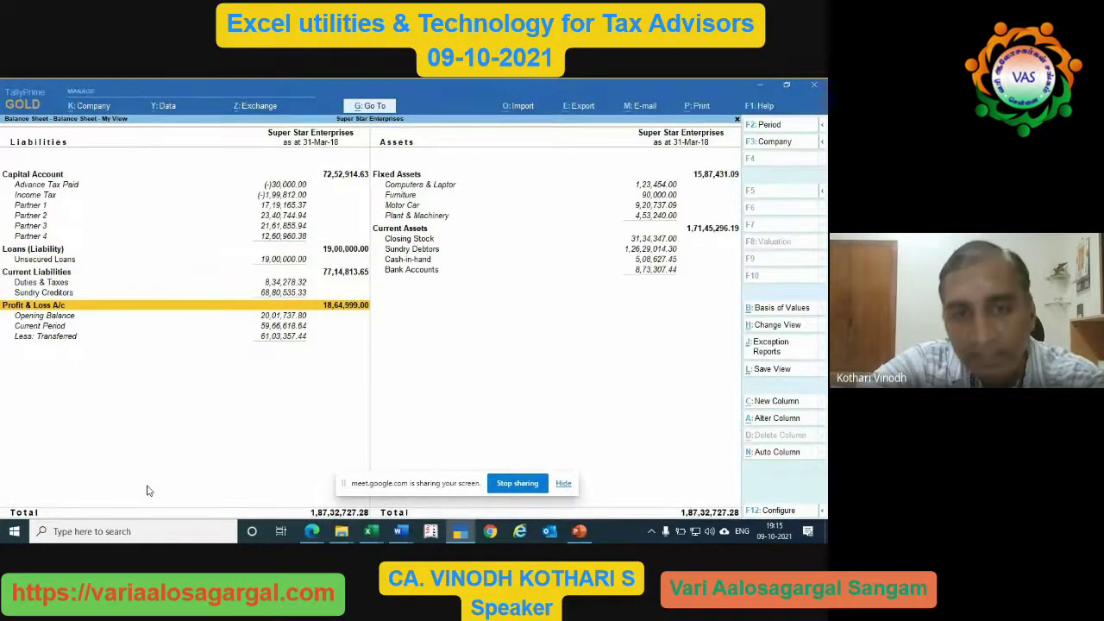
key("alt+Tab")
key("Up")
key("Up")
key("Up")
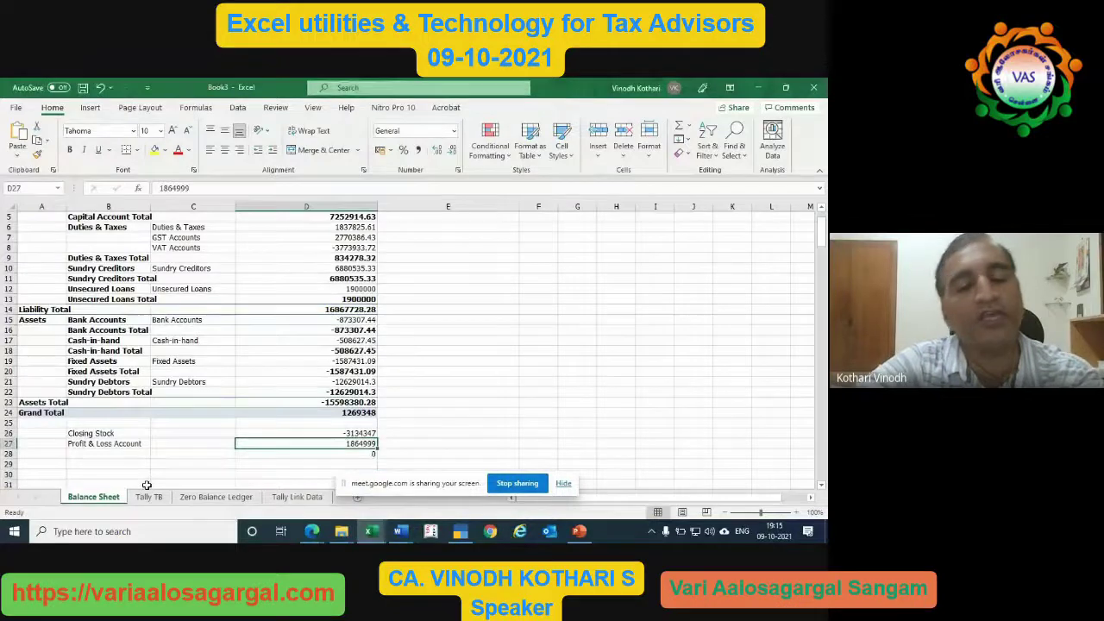
key("Down")
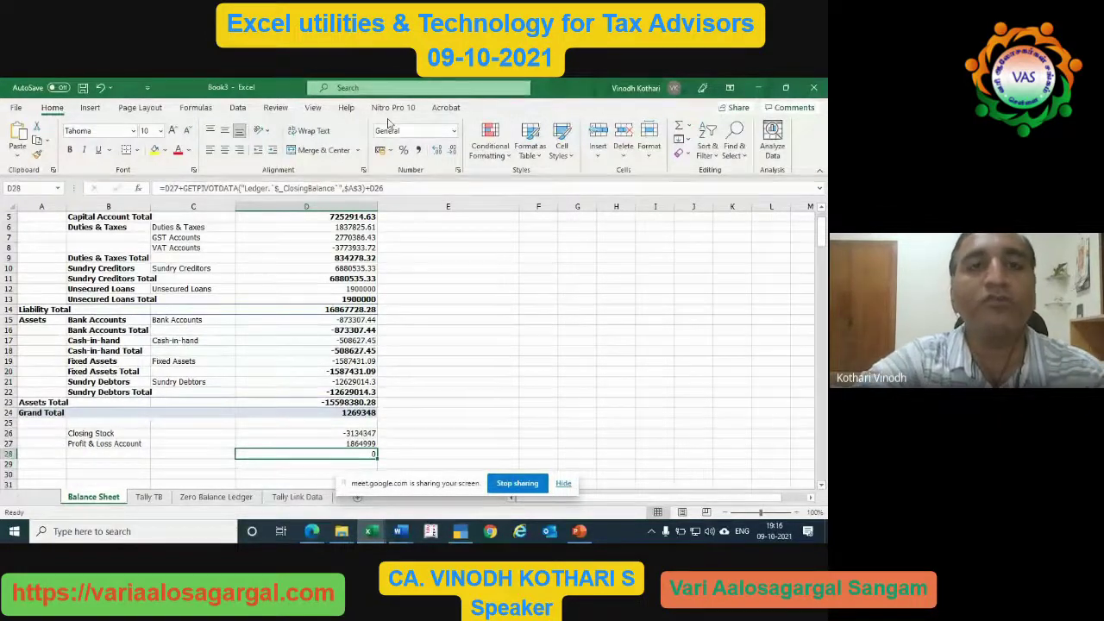
left_click(100, 331)
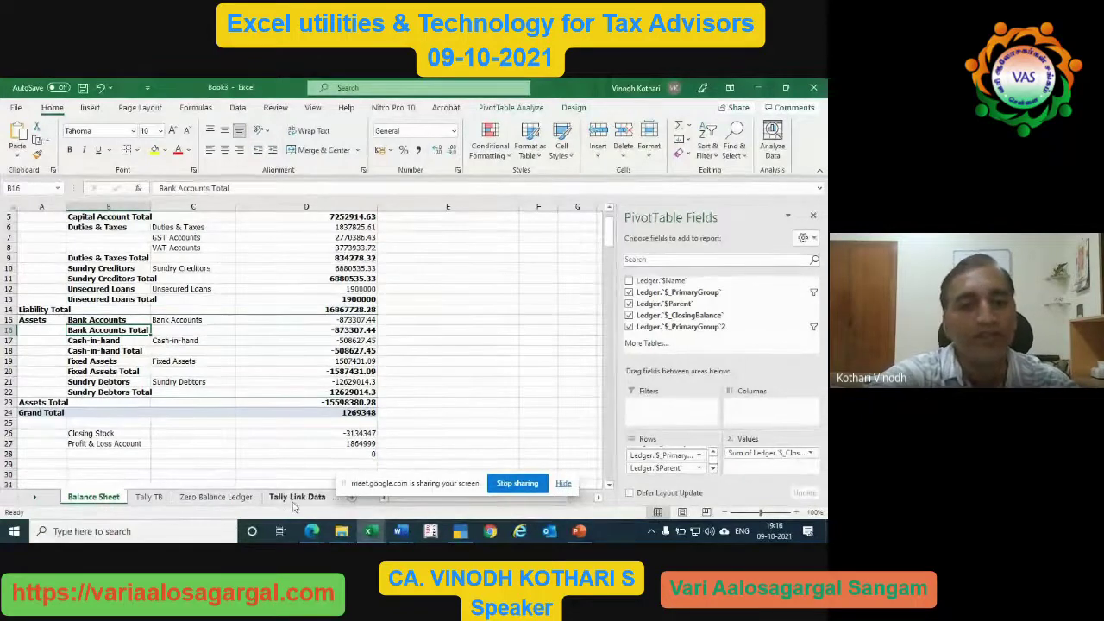
Switch to the Tally TB ledger sheet
left_click(156, 499)
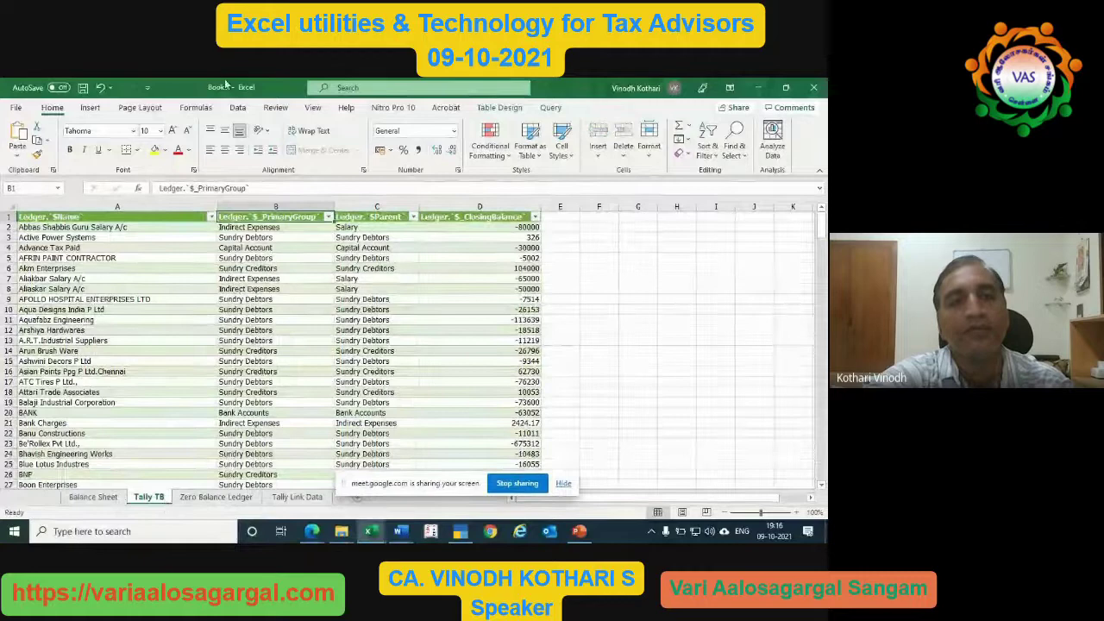
Insert an empty PivotTable from the Tally TB table on a new sheet named 'Profit & Loss'
left_click(237, 107)
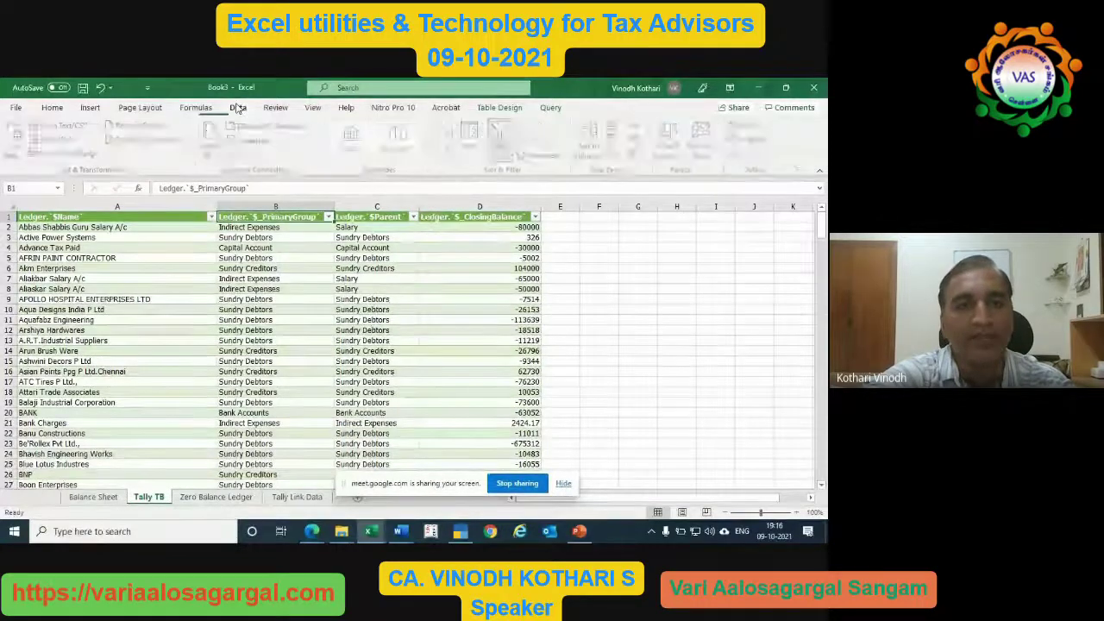
left_click(144, 255)
left_click(95, 108)
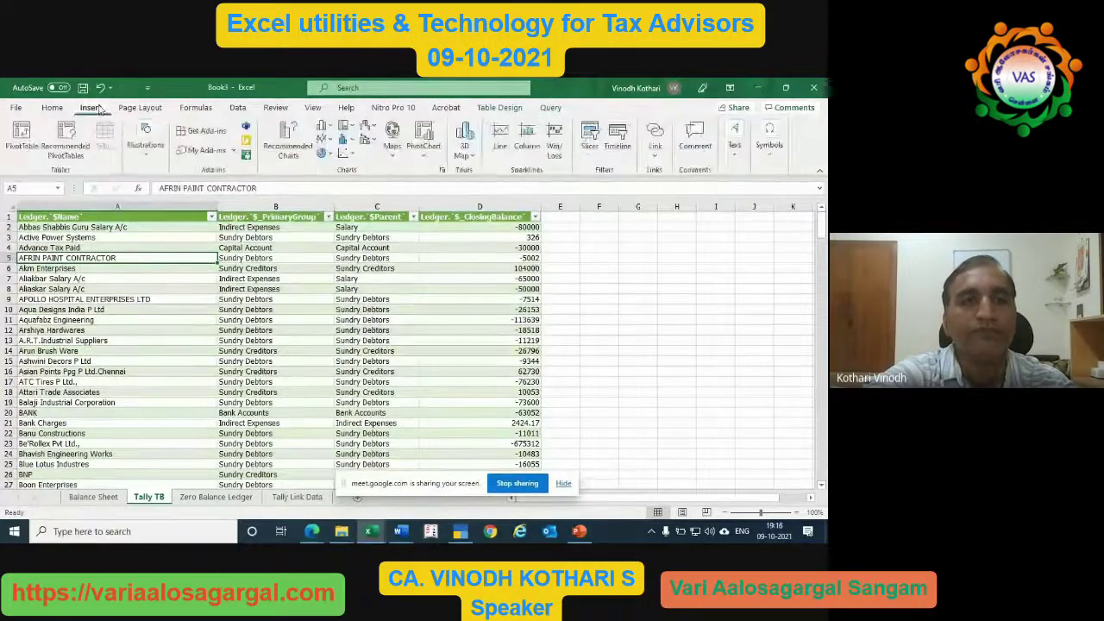
left_click(34, 154)
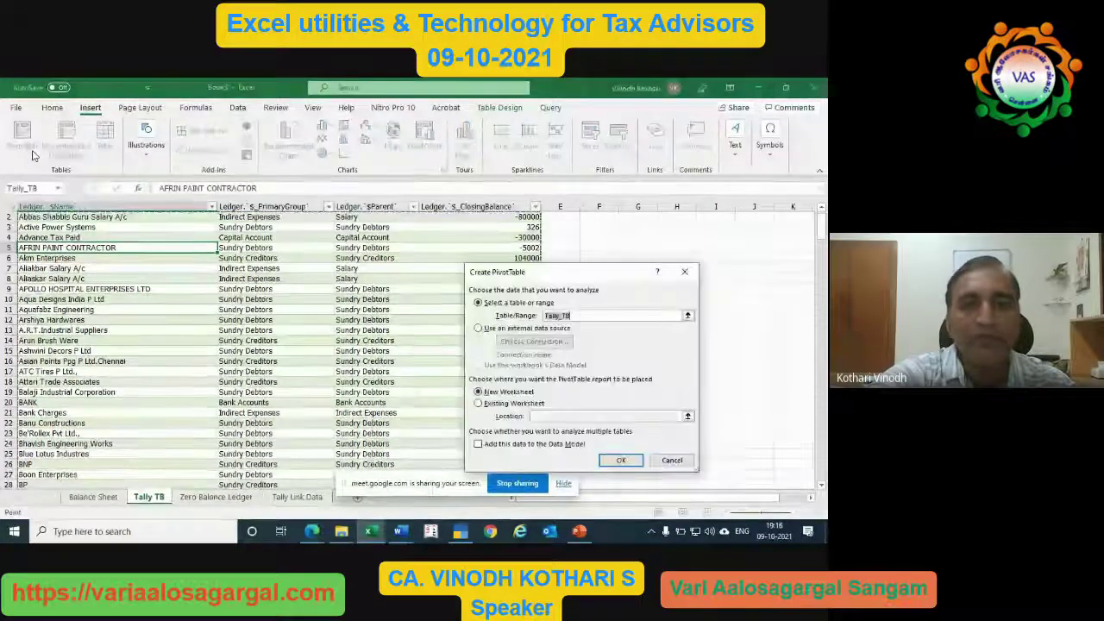
left_click(614, 460)
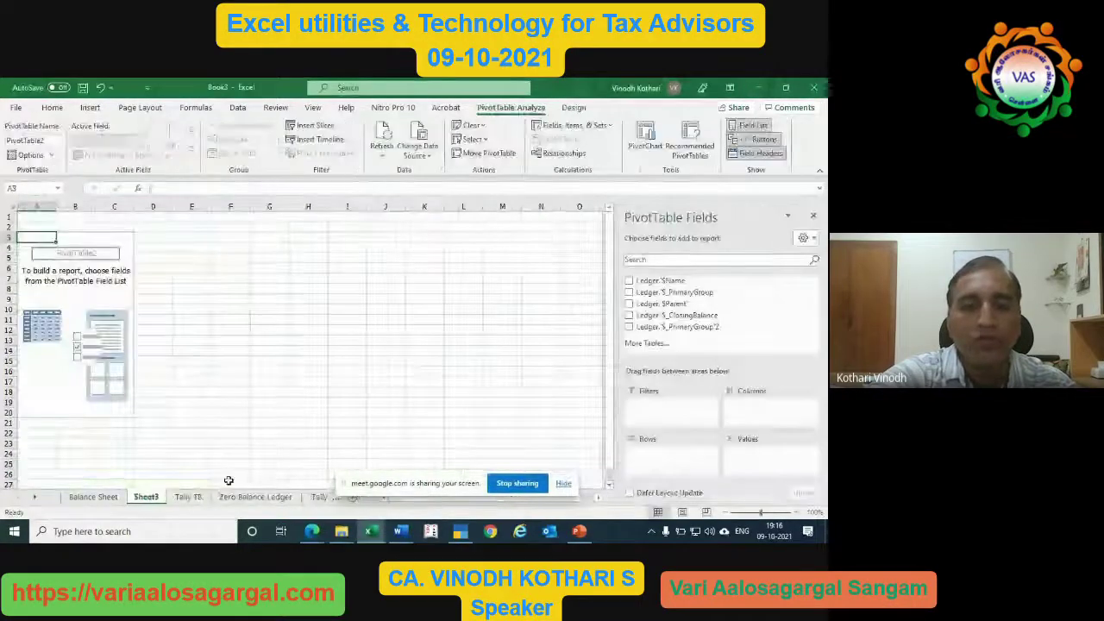
type("Profit & L")
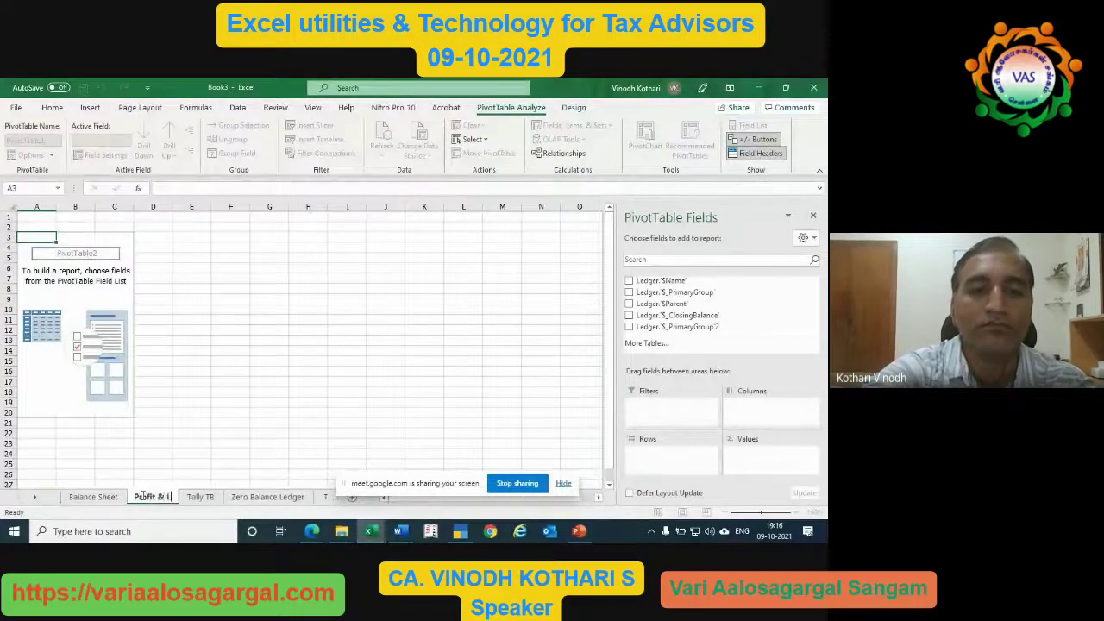
type("oss")
key("Return")
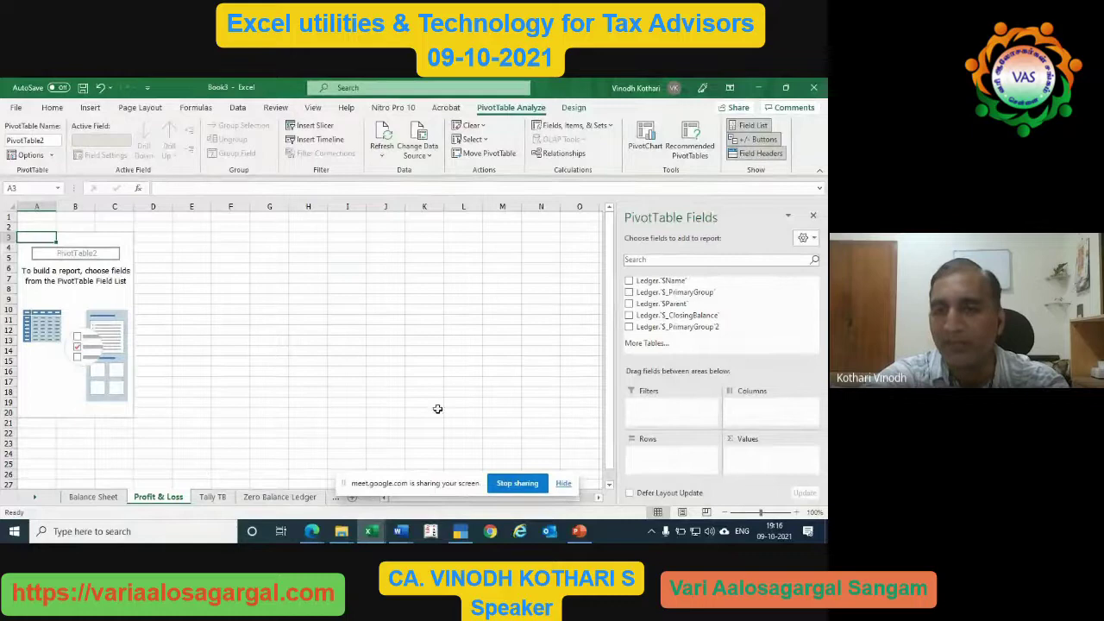
Add primary group as pivot rows and untick Bank Accounts, Cash-in-hand, Duties & Taxes, Fixed Assets
left_click(629, 292)
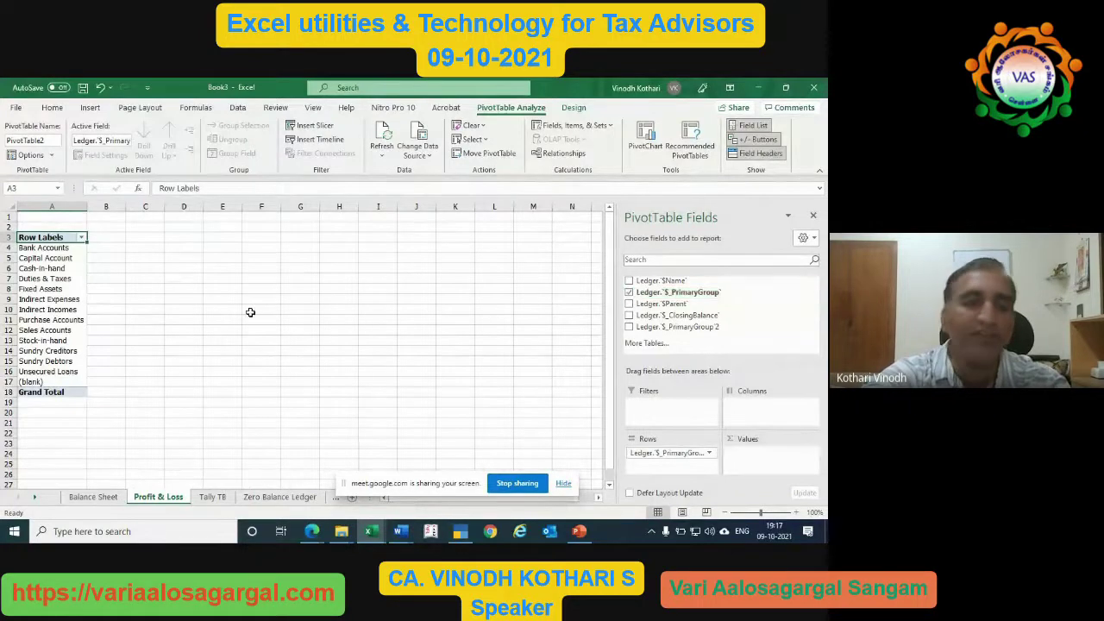
left_click(81, 238)
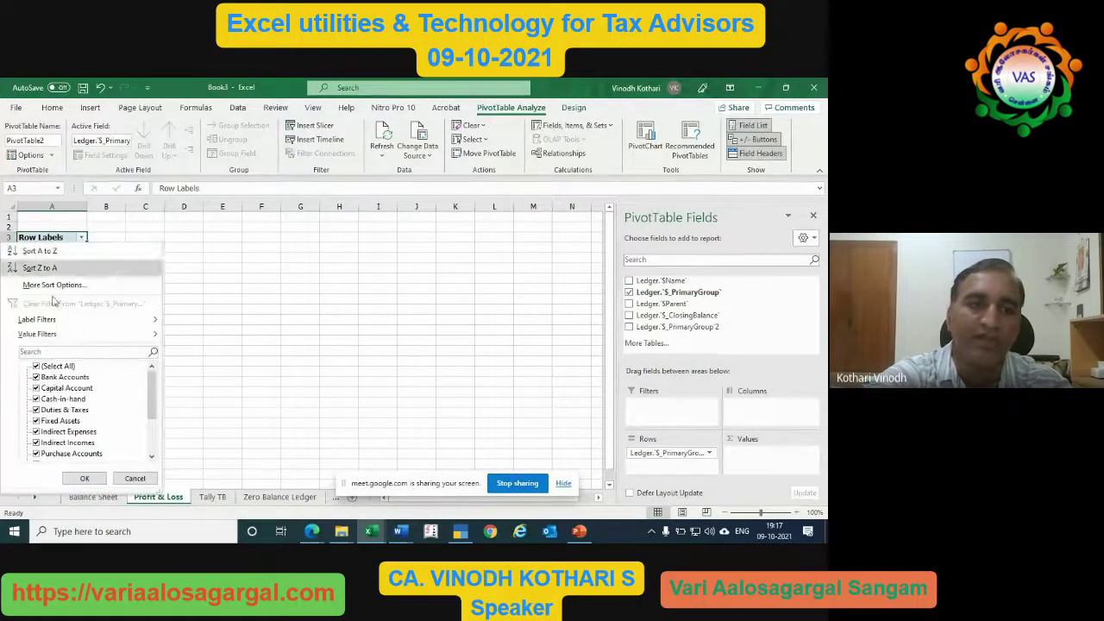
left_click(36, 377)
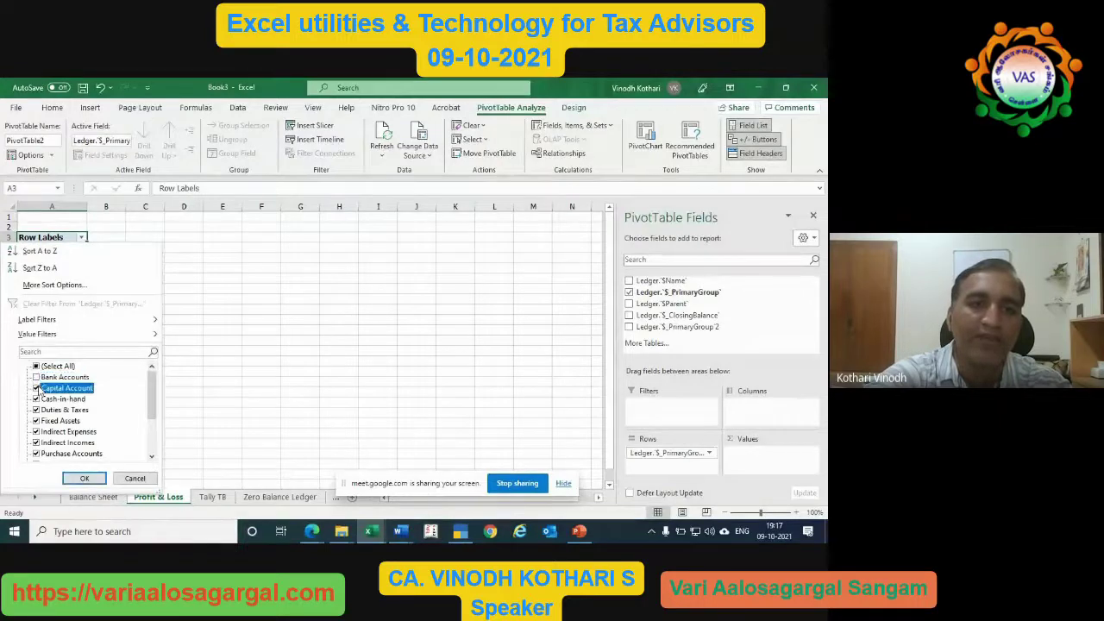
left_click(36, 399)
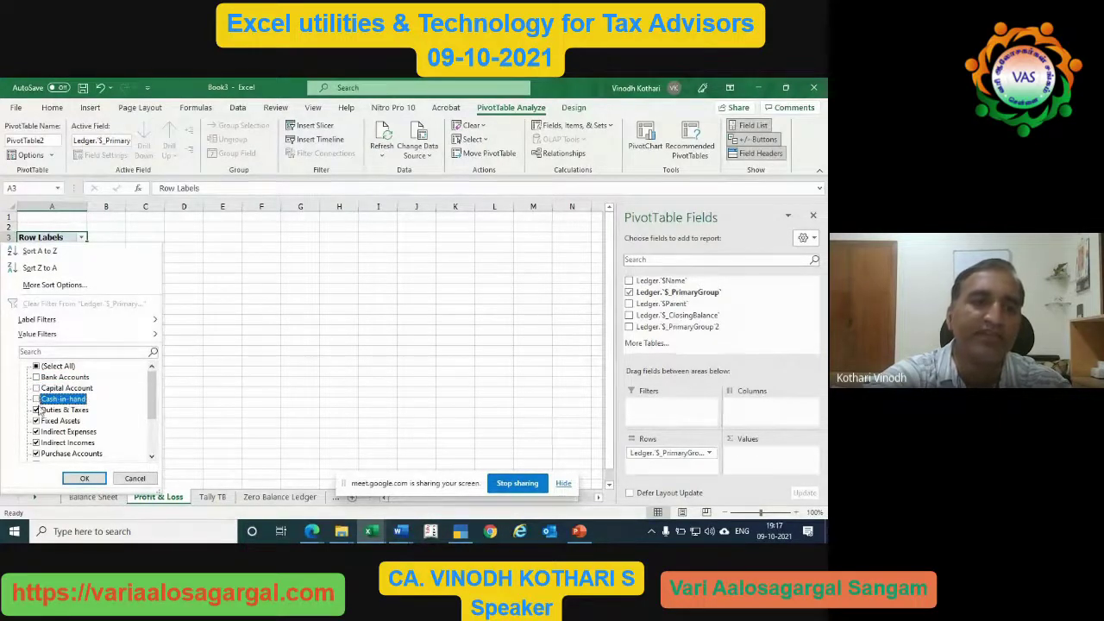
left_click(36, 409)
left_click(36, 420)
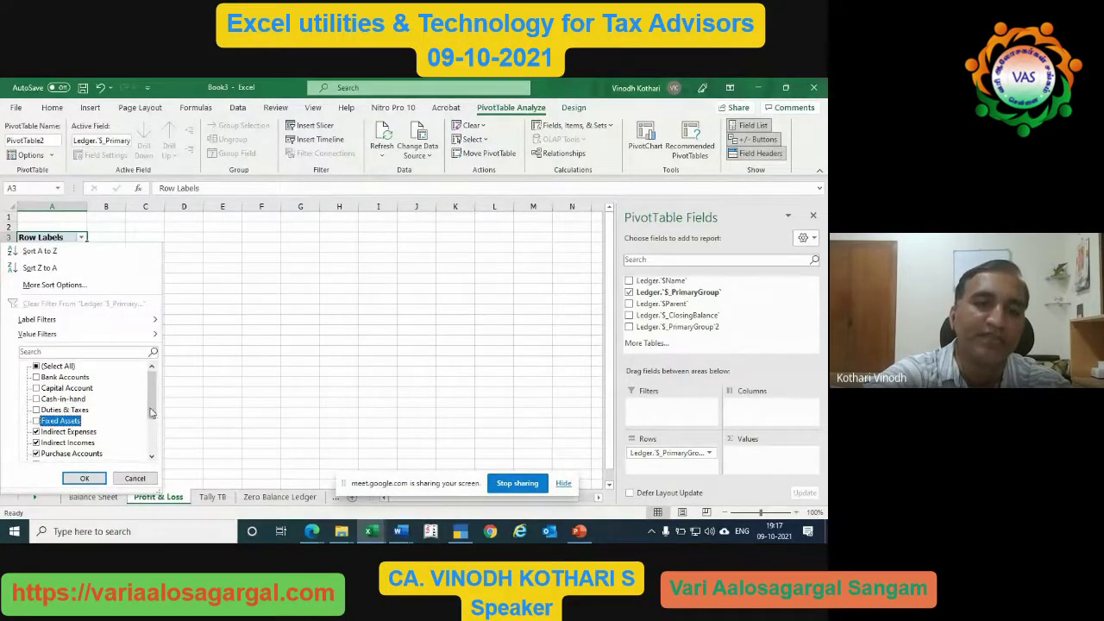
left_click_drag(151, 413, 153, 438)
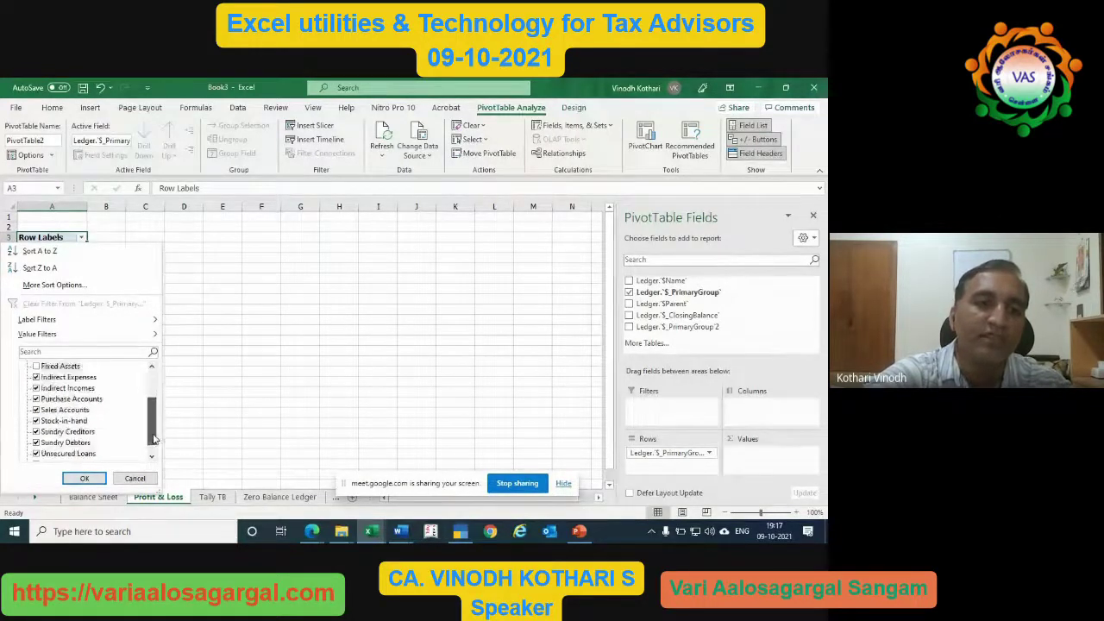
Also exclude Stock-in-hand, Sundry Debtors, Sundry Creditors, Unsecured Loans and blanks, and apply the filter
left_click(36, 420)
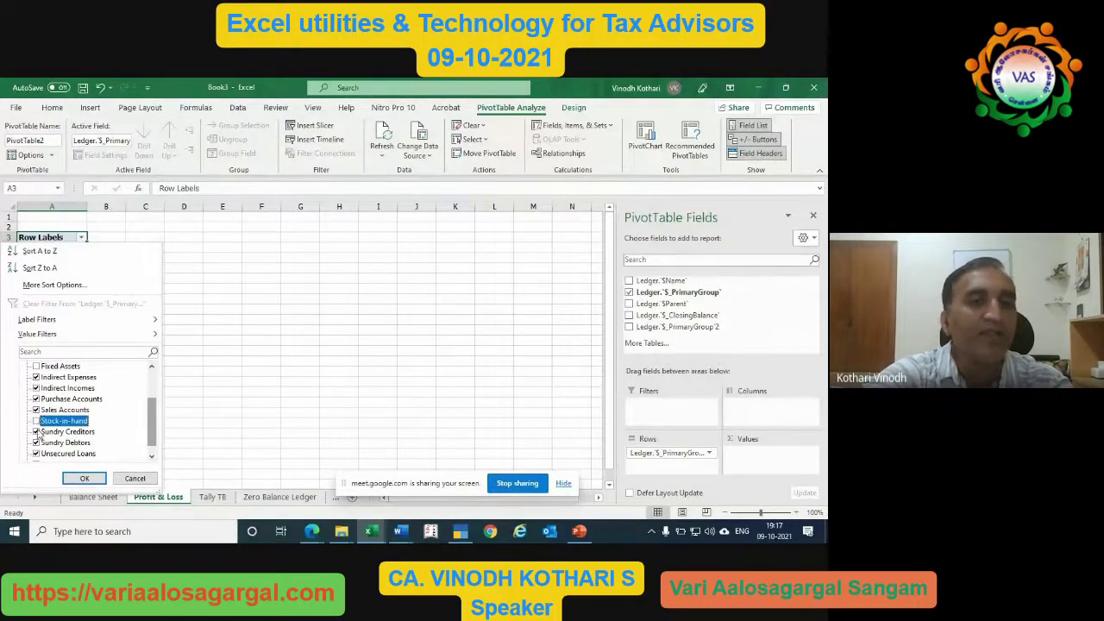
left_click(37, 432)
left_click(36, 442)
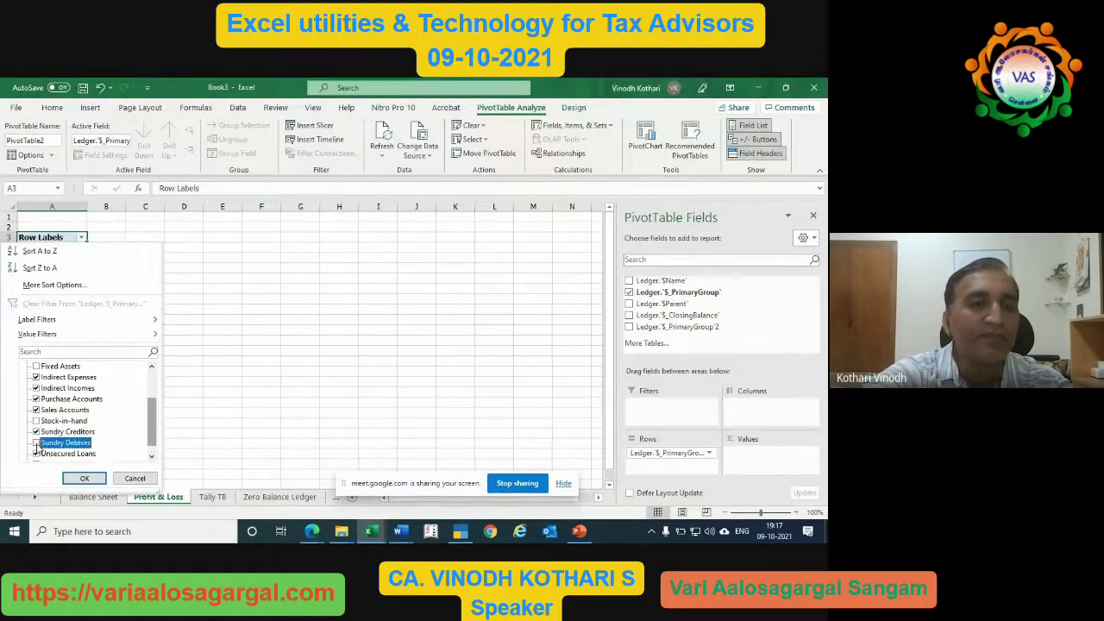
left_click(37, 431)
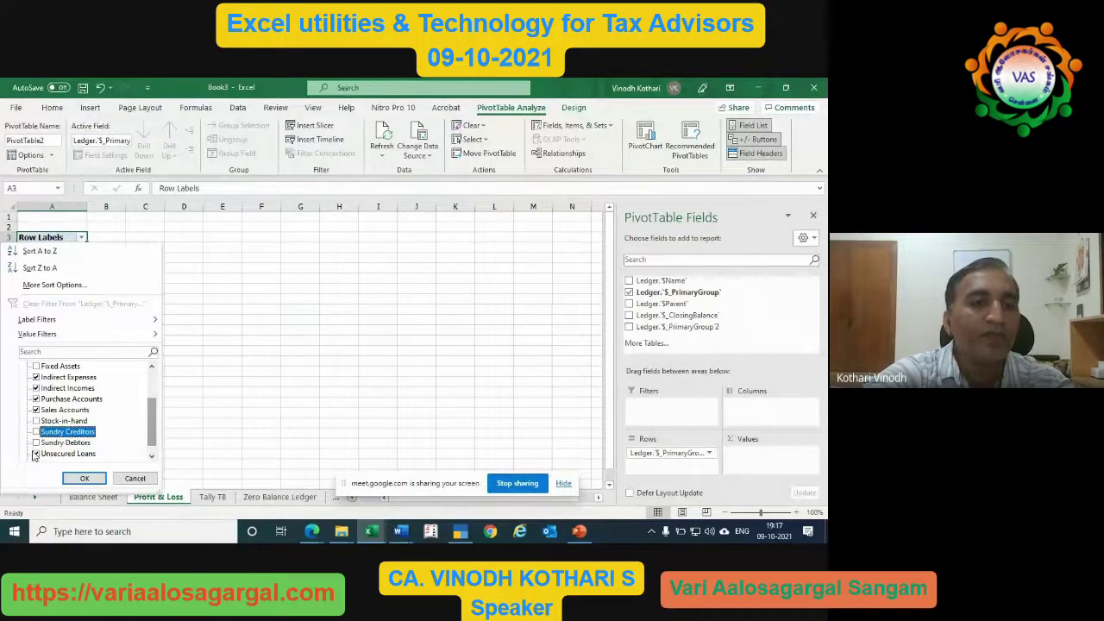
left_click(36, 454)
scroll(151, 423, "down", 1)
left_click(37, 453)
left_click(83, 478)
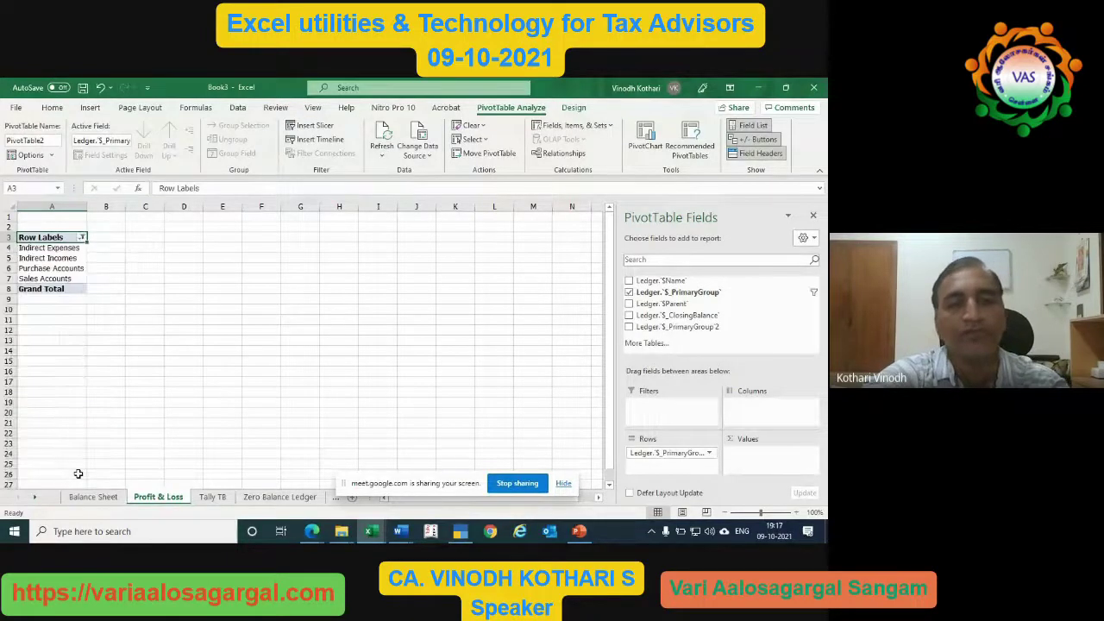
left_click(63, 248)
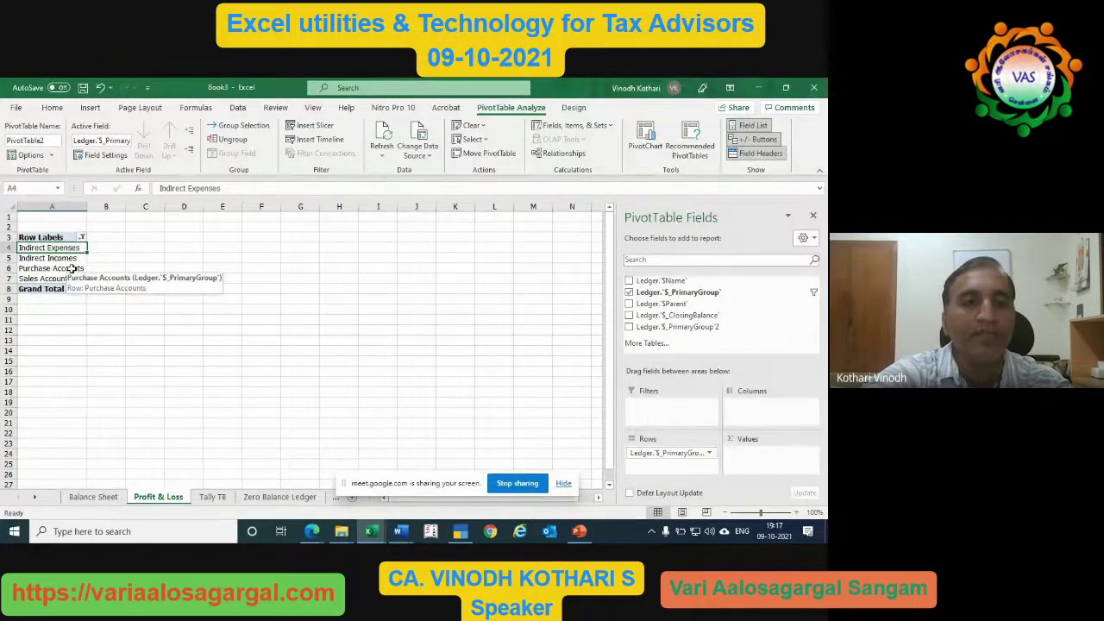
Group Indirect Expenses with Purchase Accounts, and Sales Accounts with Indirect Incomes
left_click(72, 268, "ctrl")
right_click(72, 269)
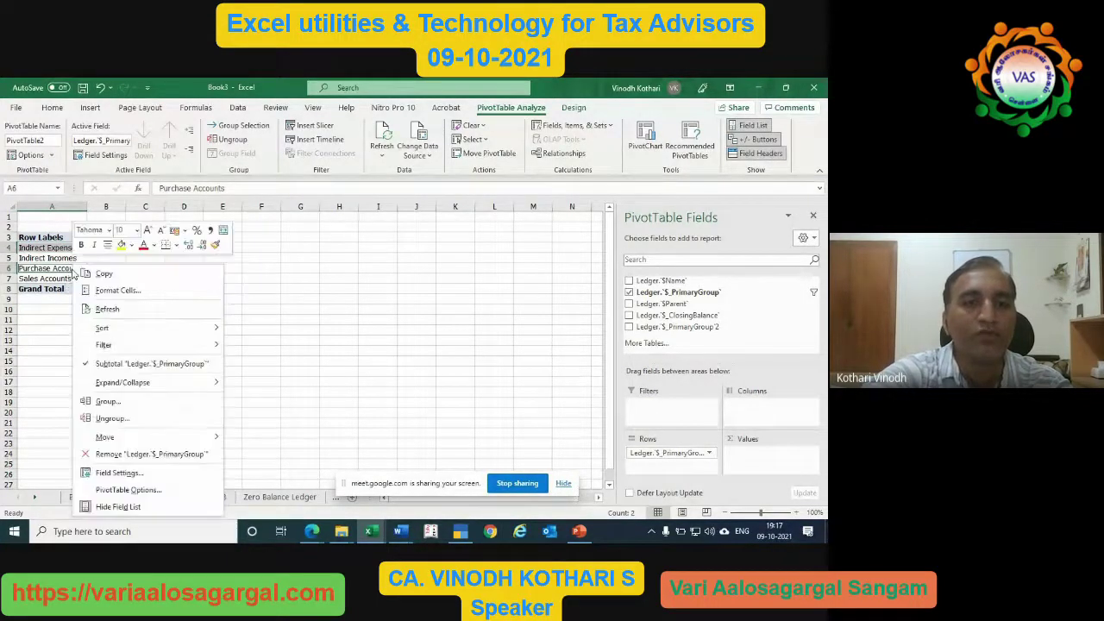
mouse_move(149, 436)
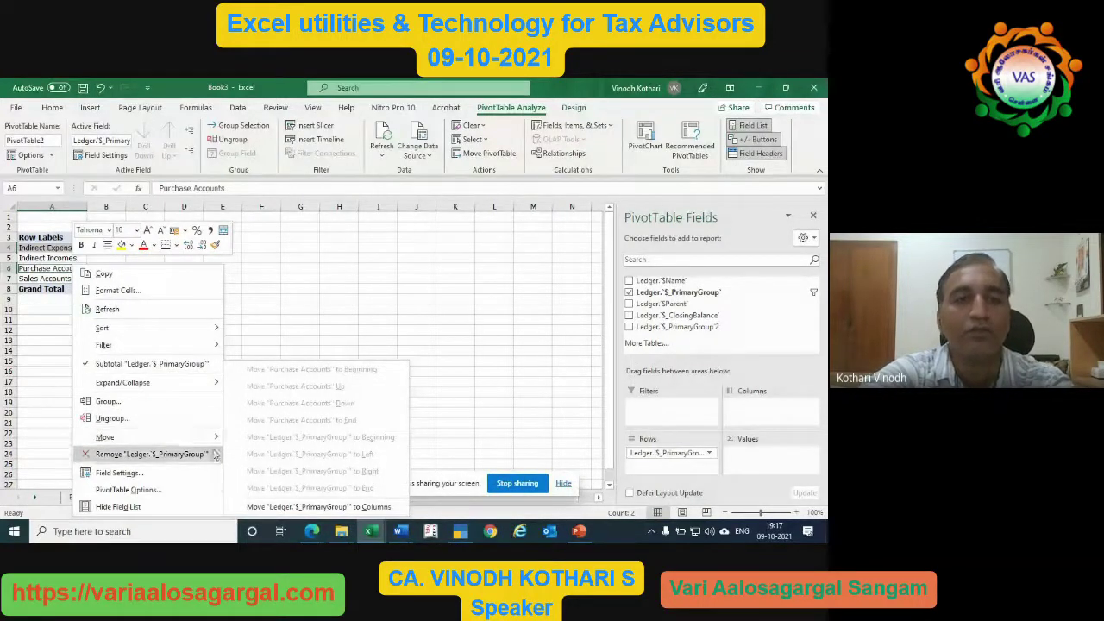
left_click(177, 401)
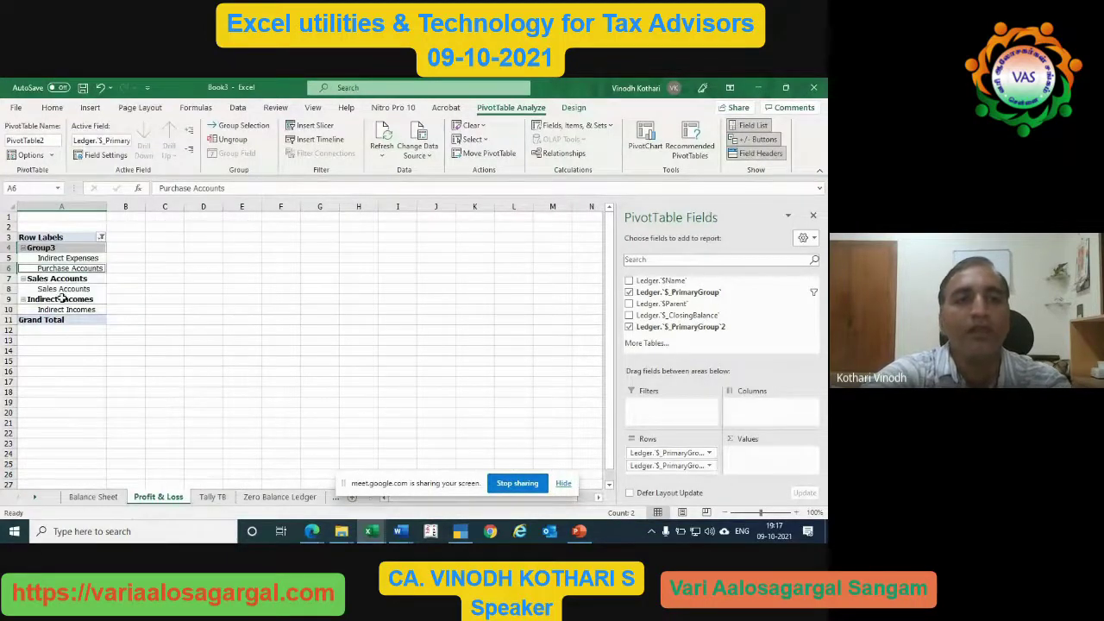
left_click(58, 280)
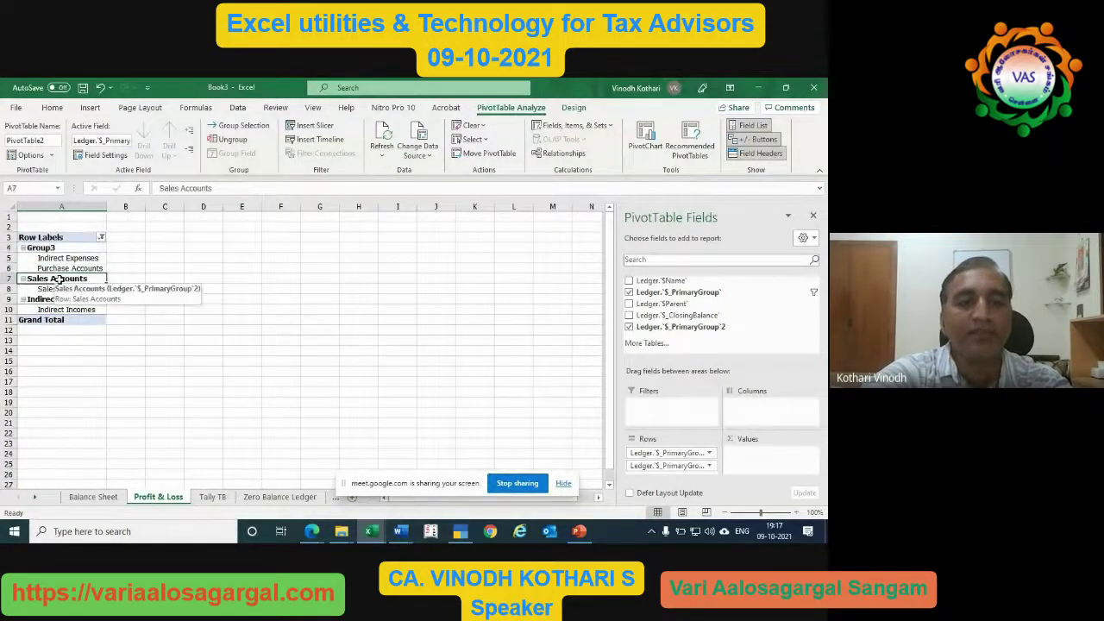
left_click(62, 299, "ctrl")
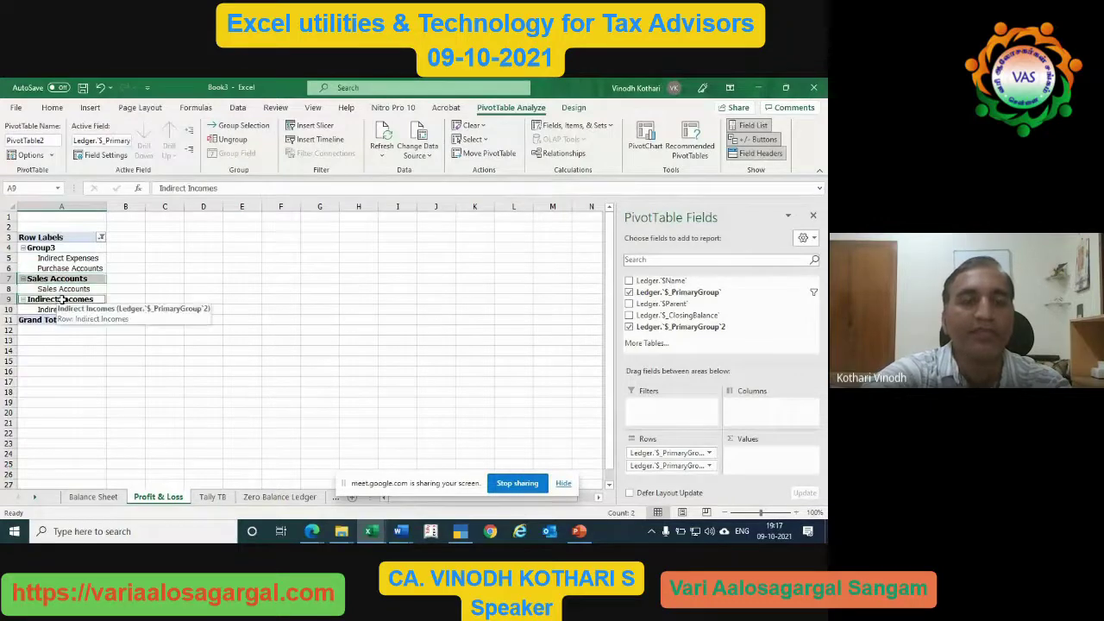
right_click(63, 303)
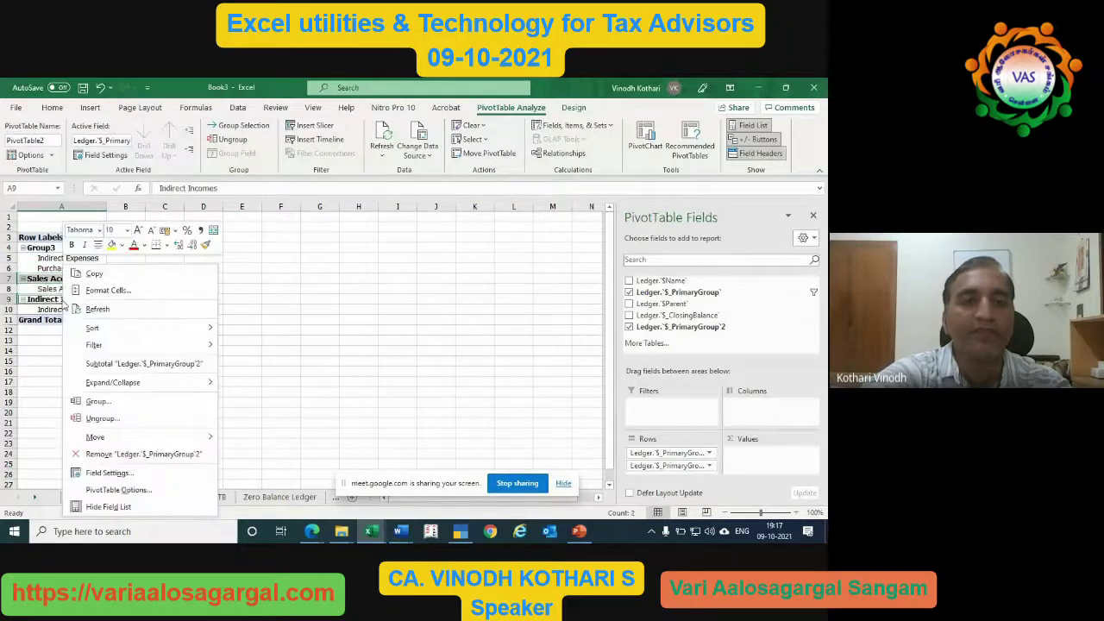
left_click(121, 402)
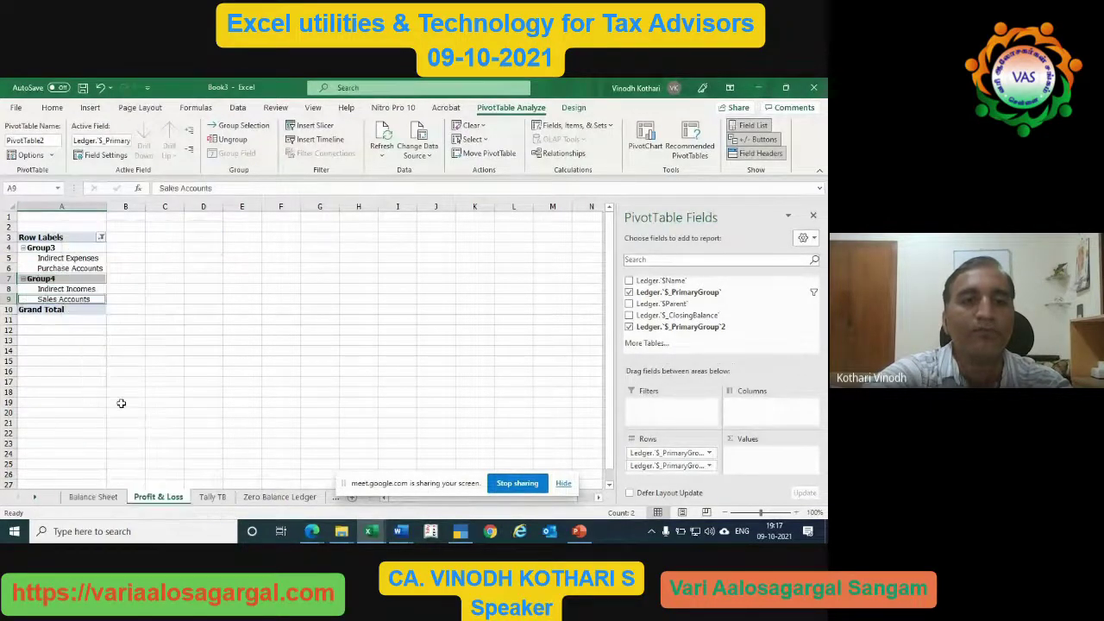
Rename Group3 to 'Expenses' and Group4 to 'Income'
left_click(55, 249)
key("F2")
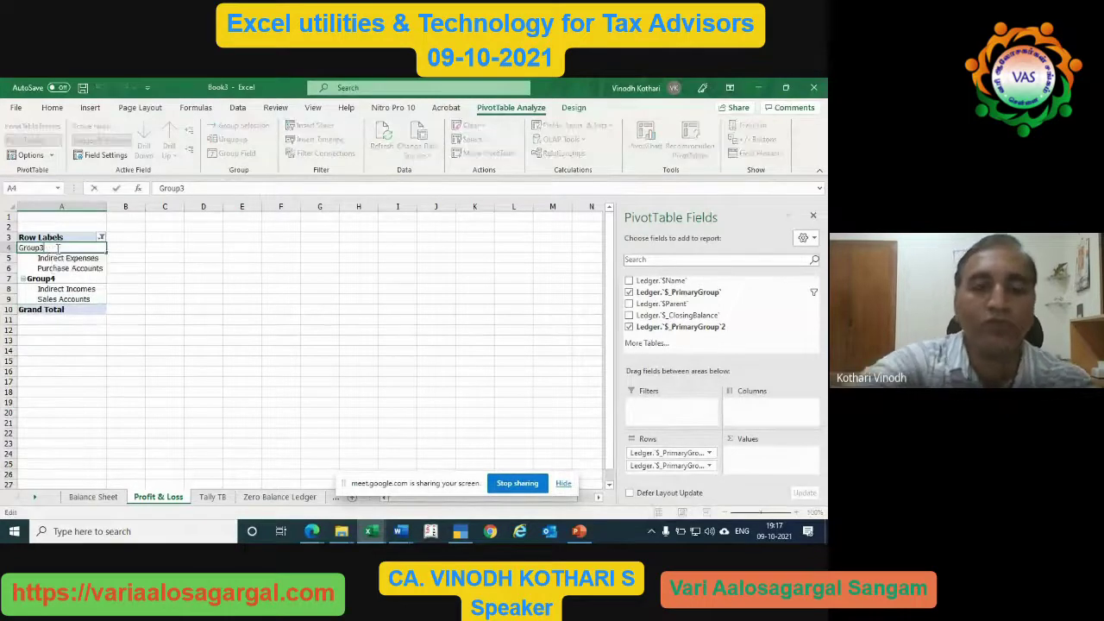
key("BackSpace")
key("BackSpace")
key("BackSpace")
type("Expenses")
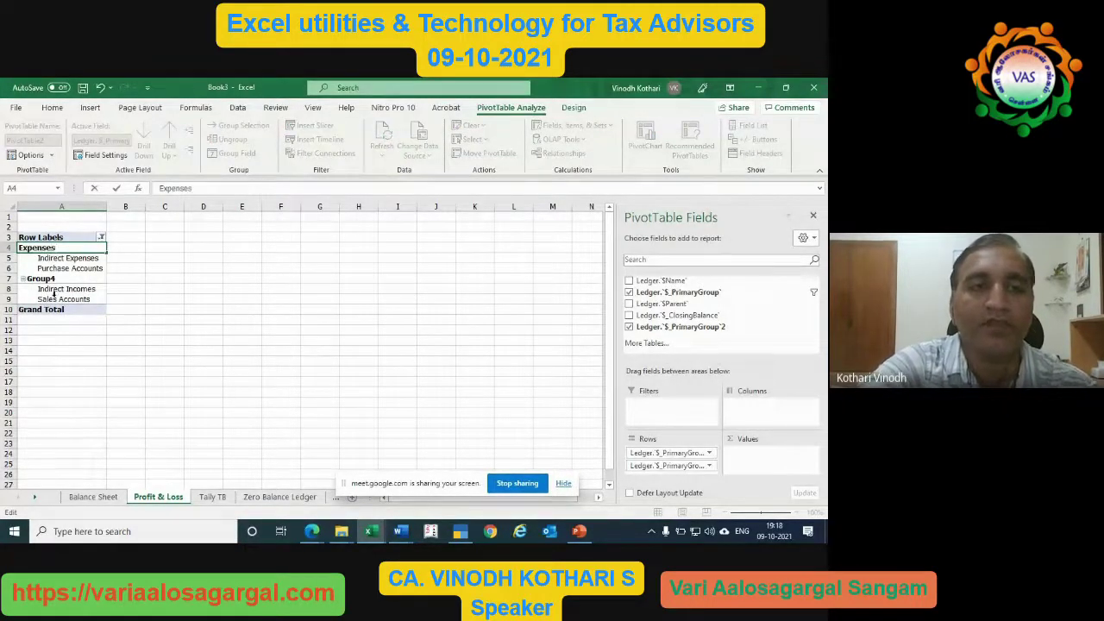
left_click(53, 281)
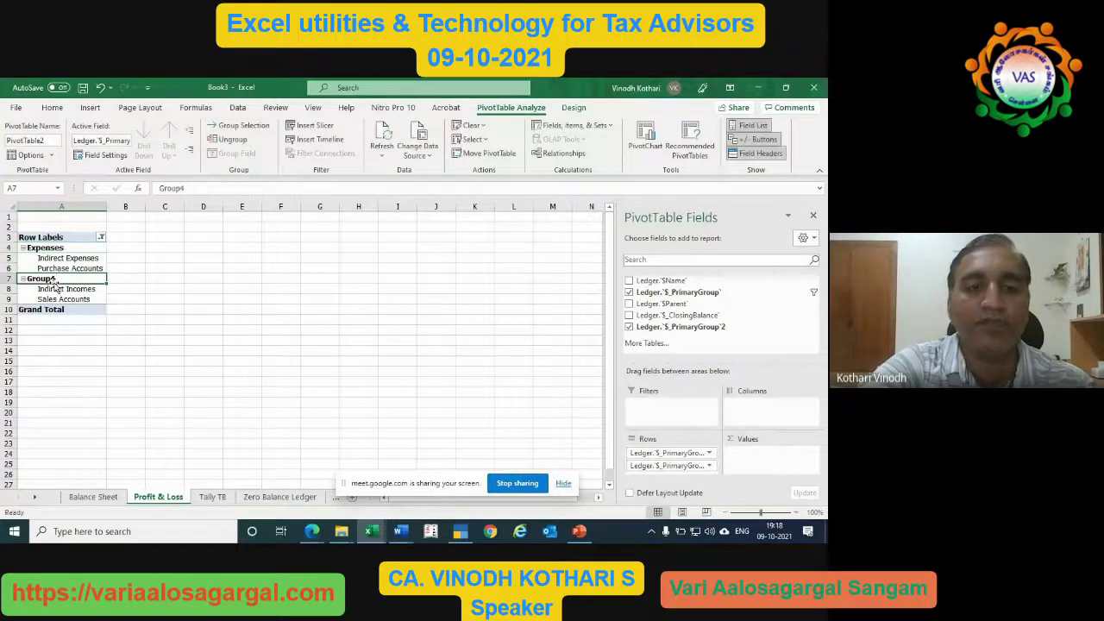
type("Gro")
type("ncome")
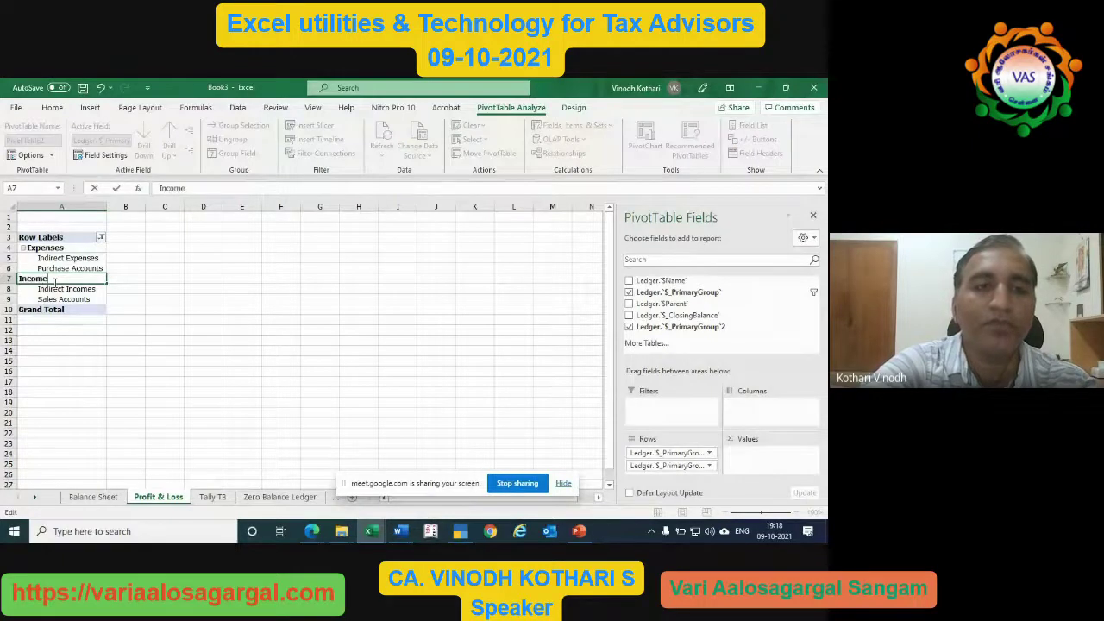
key("Return")
left_click(55, 281)
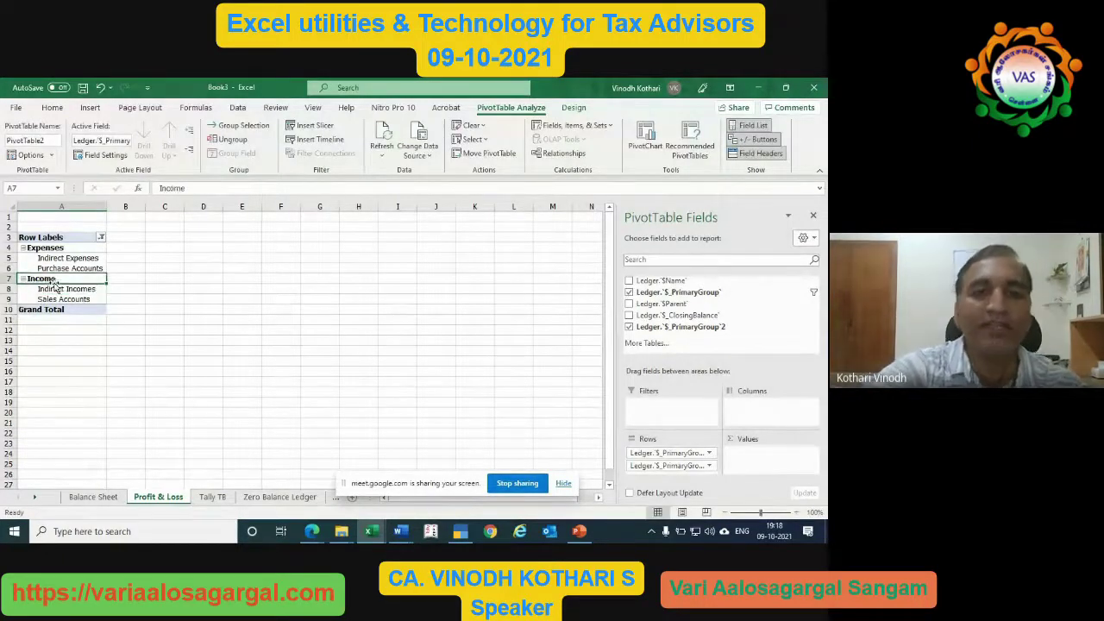
left_click(575, 108)
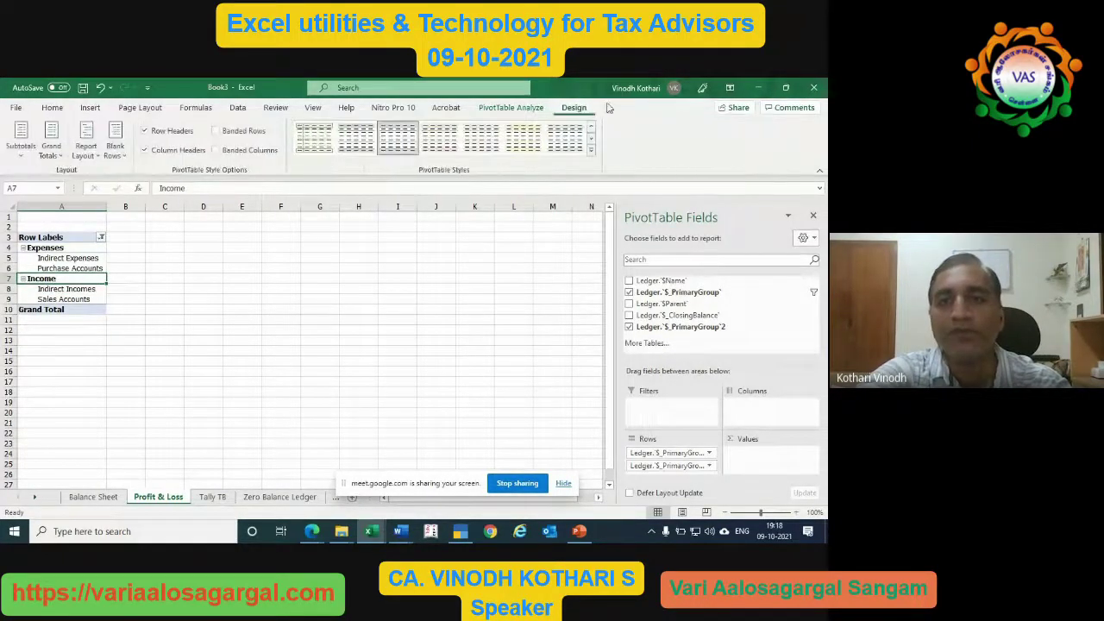
Hide the +/- buttons, sum closing balances as values, and switch the pivot to tabular layout
left_click(522, 107)
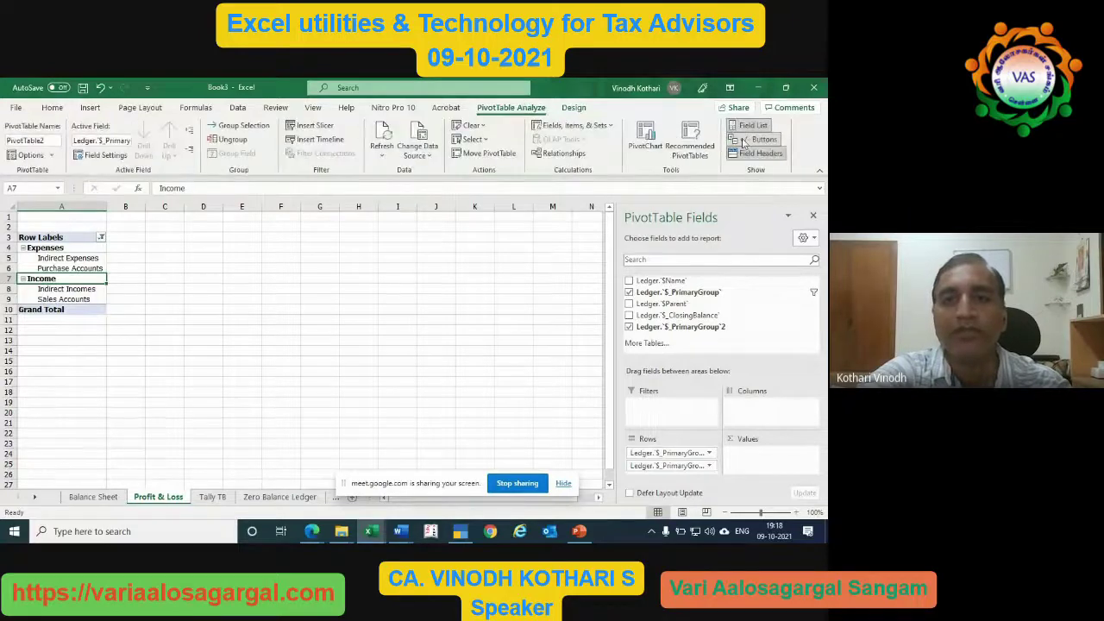
left_click(742, 142)
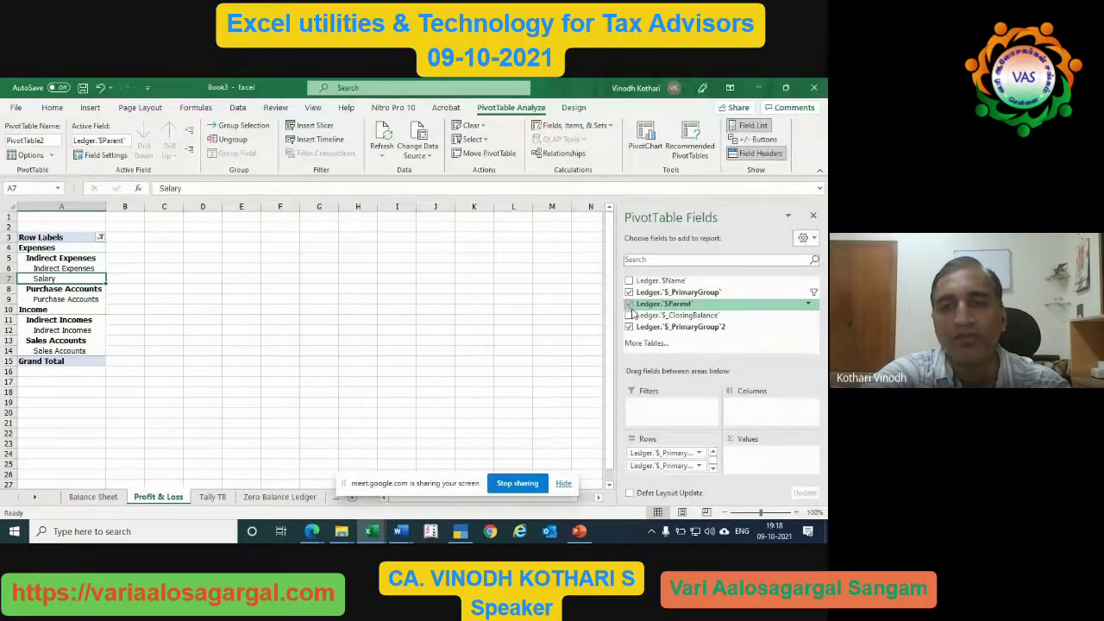
left_click(629, 315)
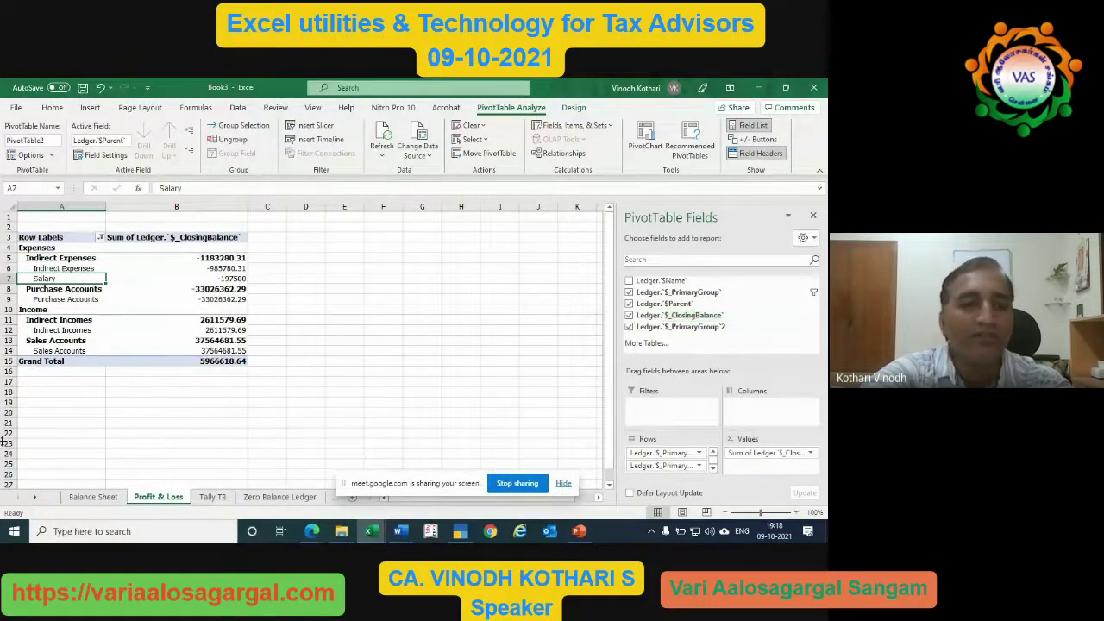
left_click(573, 108)
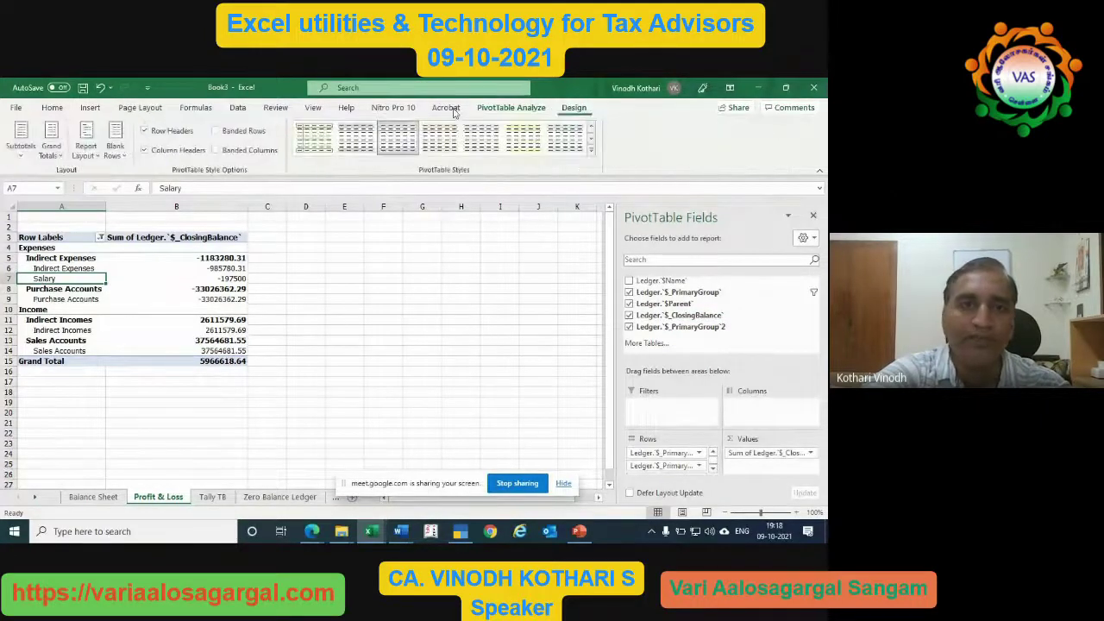
left_click(87, 154)
left_click(140, 238)
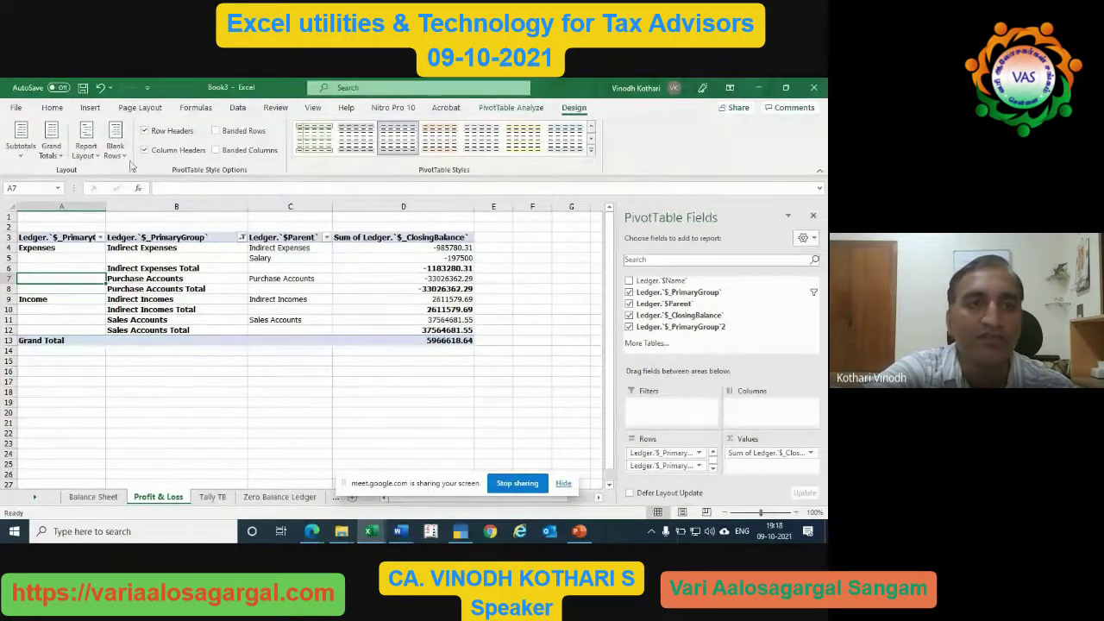
left_click(21, 144)
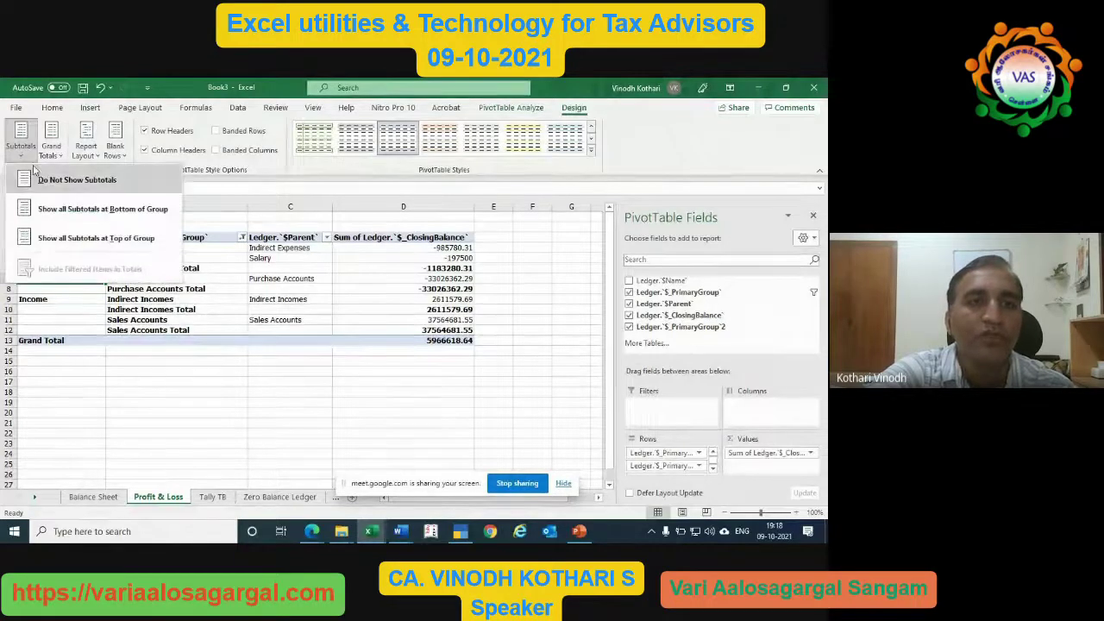
Show all subtotals at the bottom of each group, adding Expenses Total and Income Total rows
left_click(66, 210)
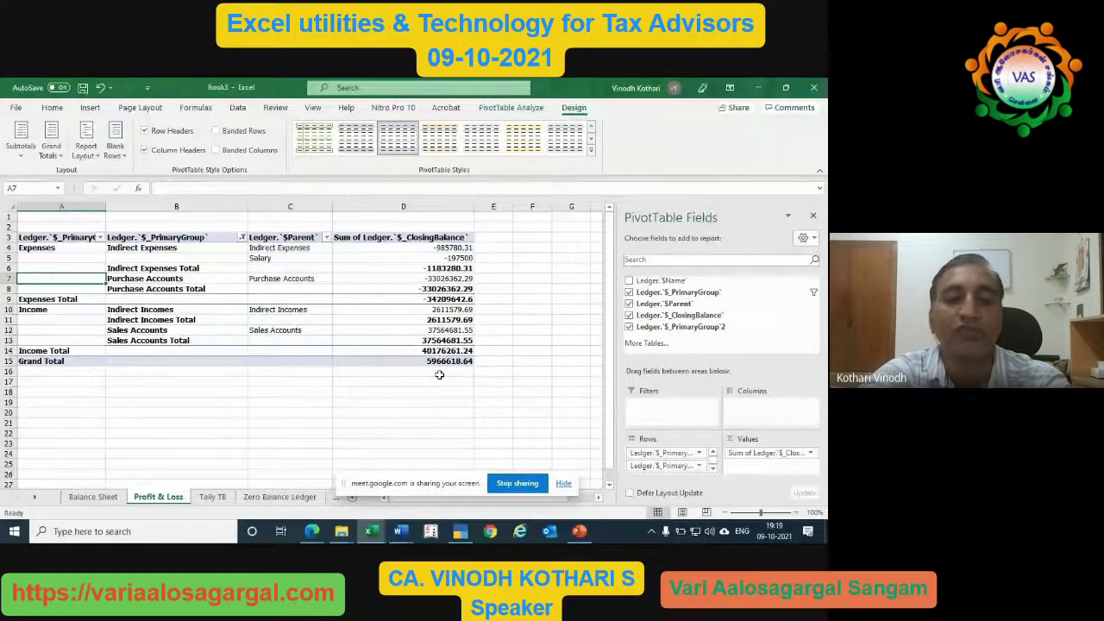
key("alt+Tab")
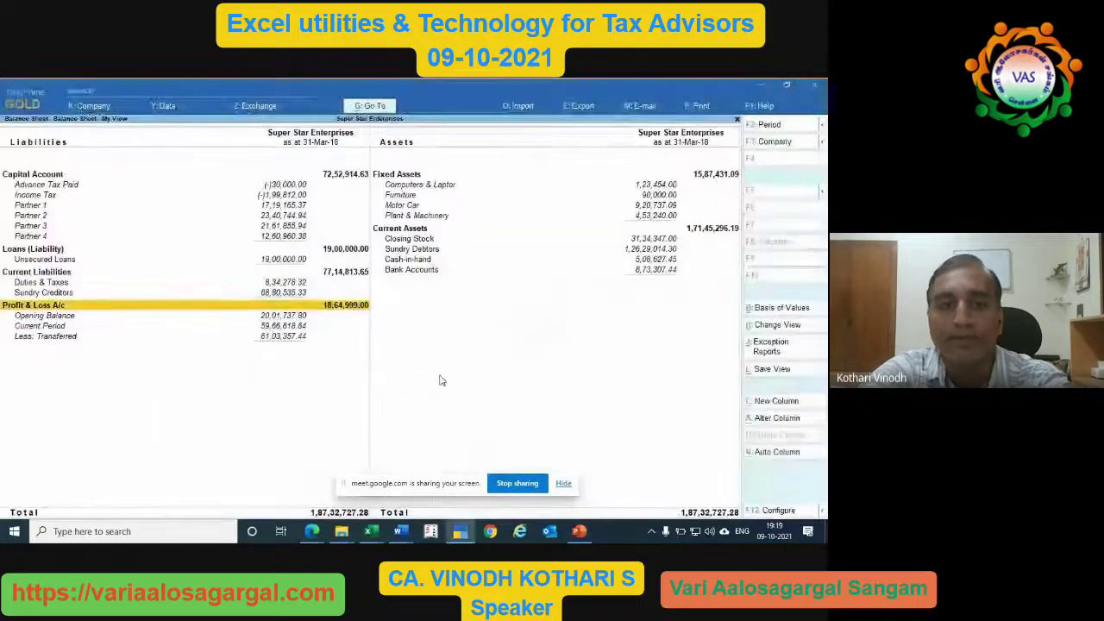
Open TallyPrime's Profit & Loss report and step through its rows against the Excel pivot
key("Escape")
key("p")
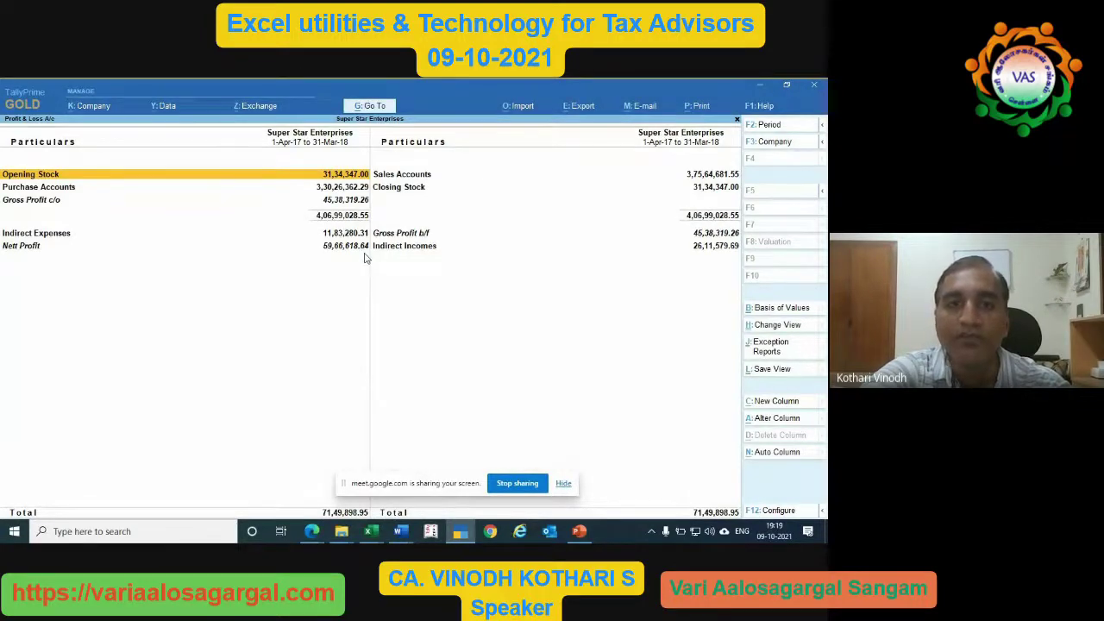
key("alt+Tab")
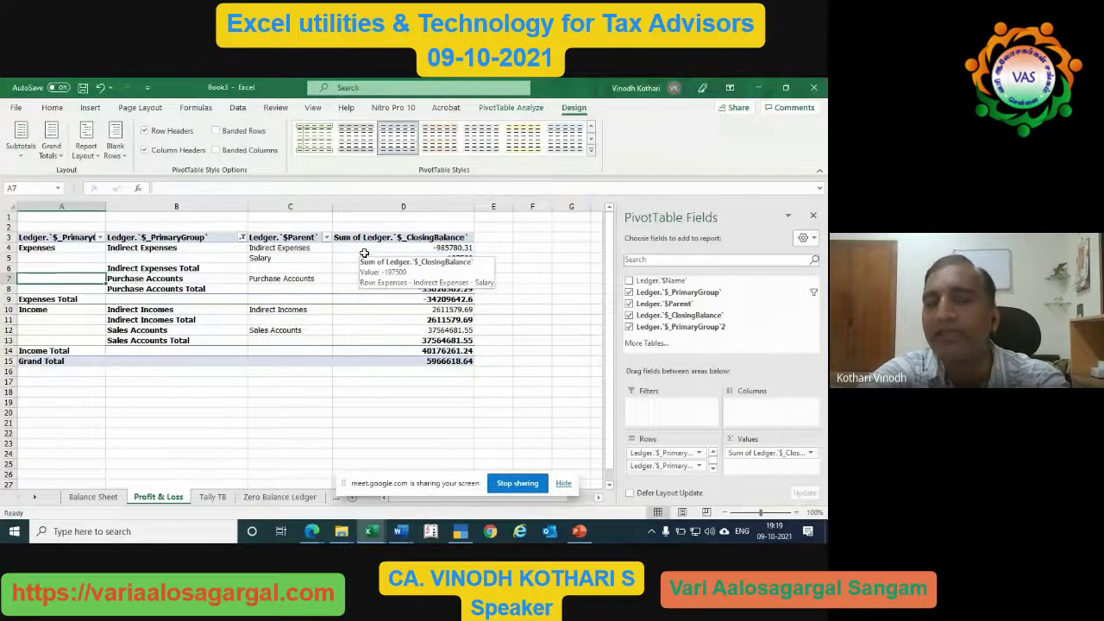
key("alt+Tab")
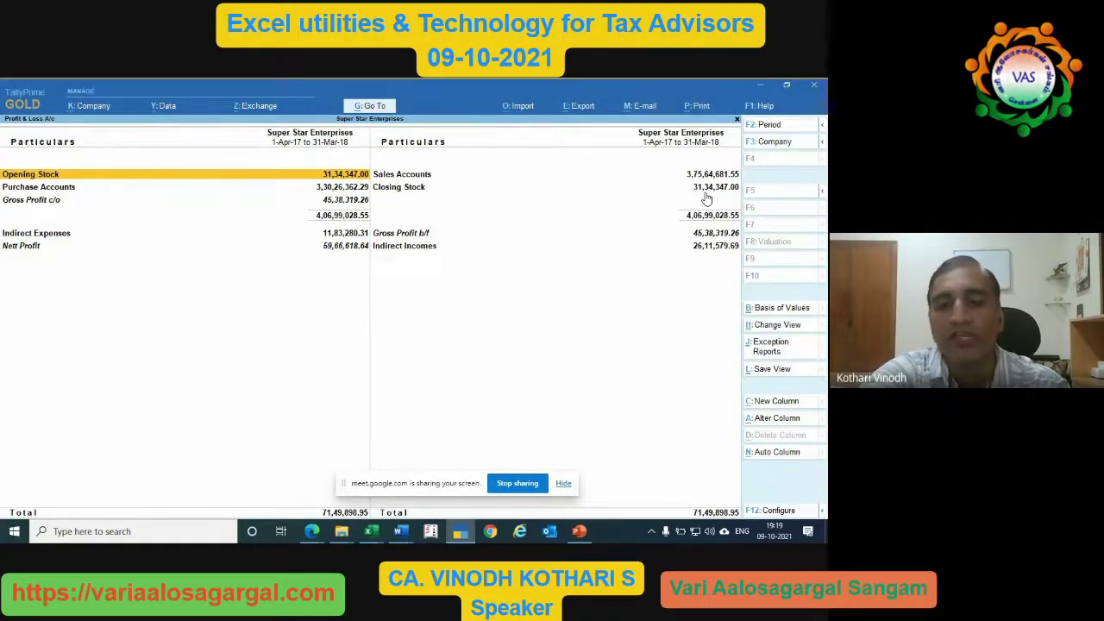
key("Right")
key("Down")
key("Left")
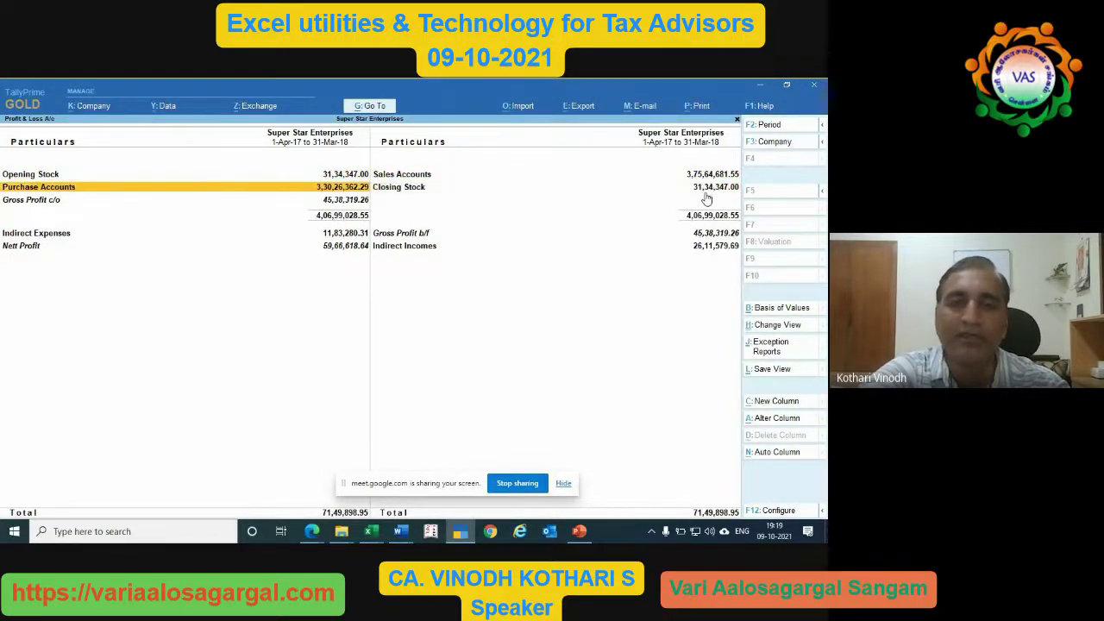
key("Up")
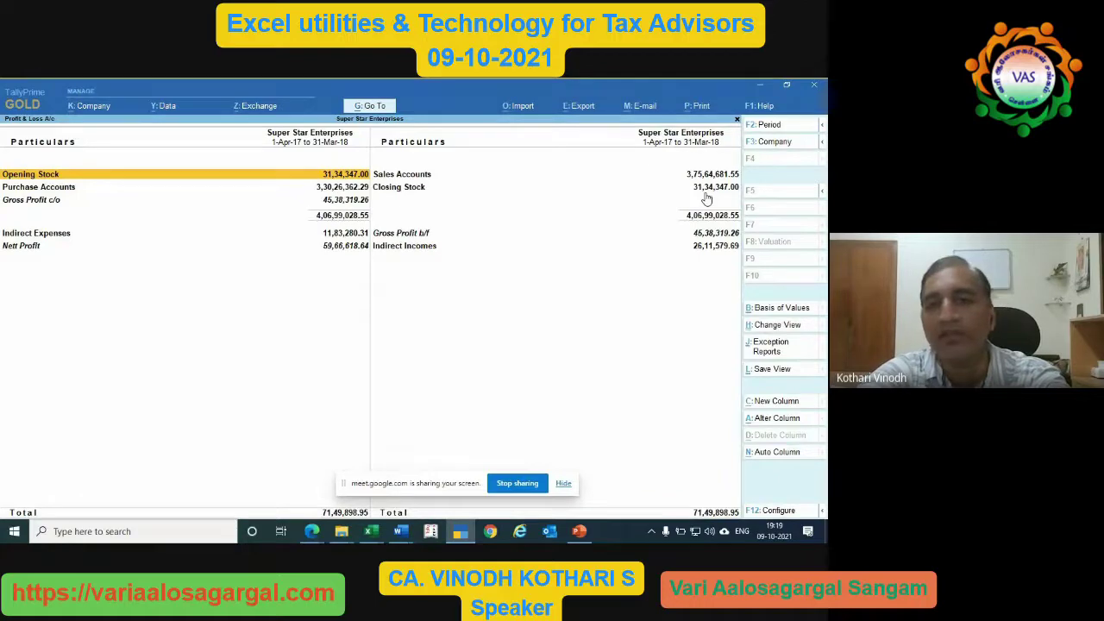
Match the pivot's Grand Total 5966618.64 to Tally's Nett Profit, then add ledger names as rows
key("alt+Tab")
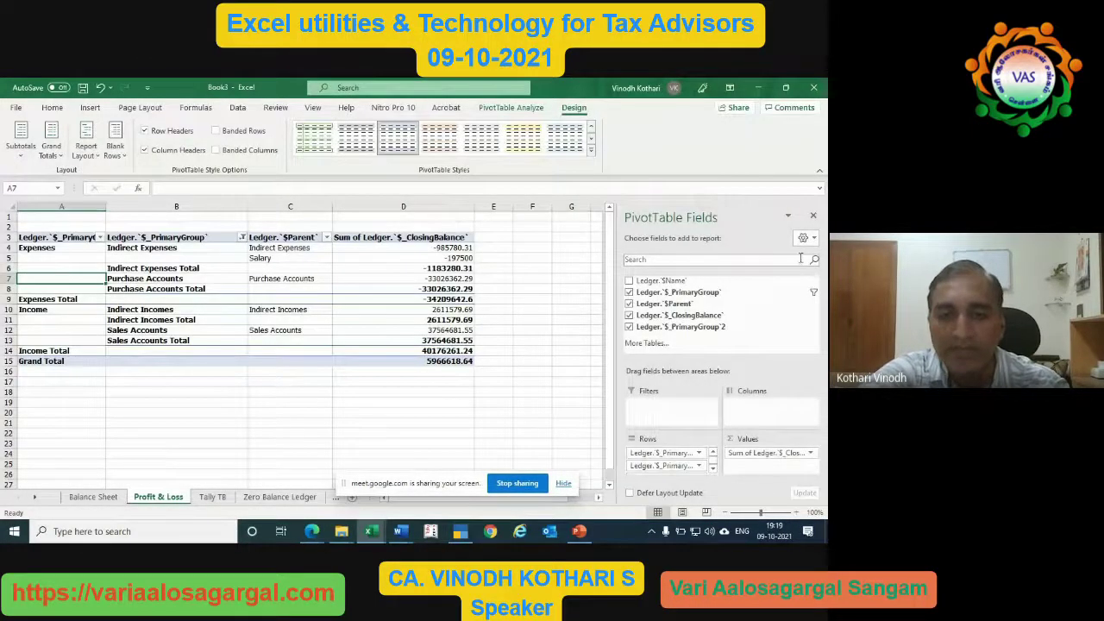
left_click(462, 361)
key("alt+Tab")
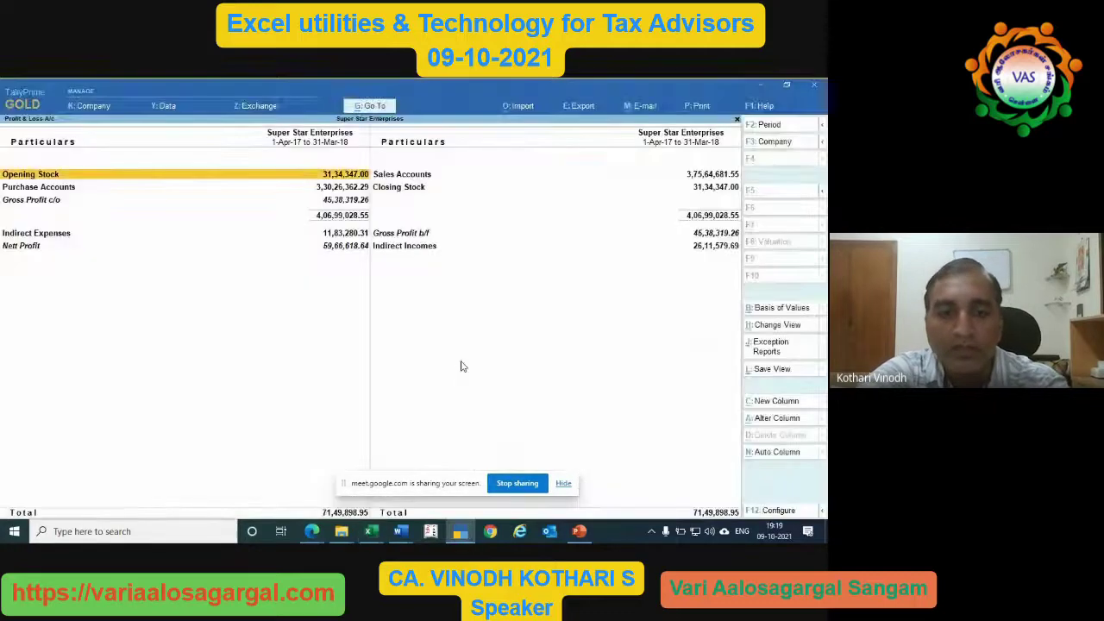
key("alt+Tab")
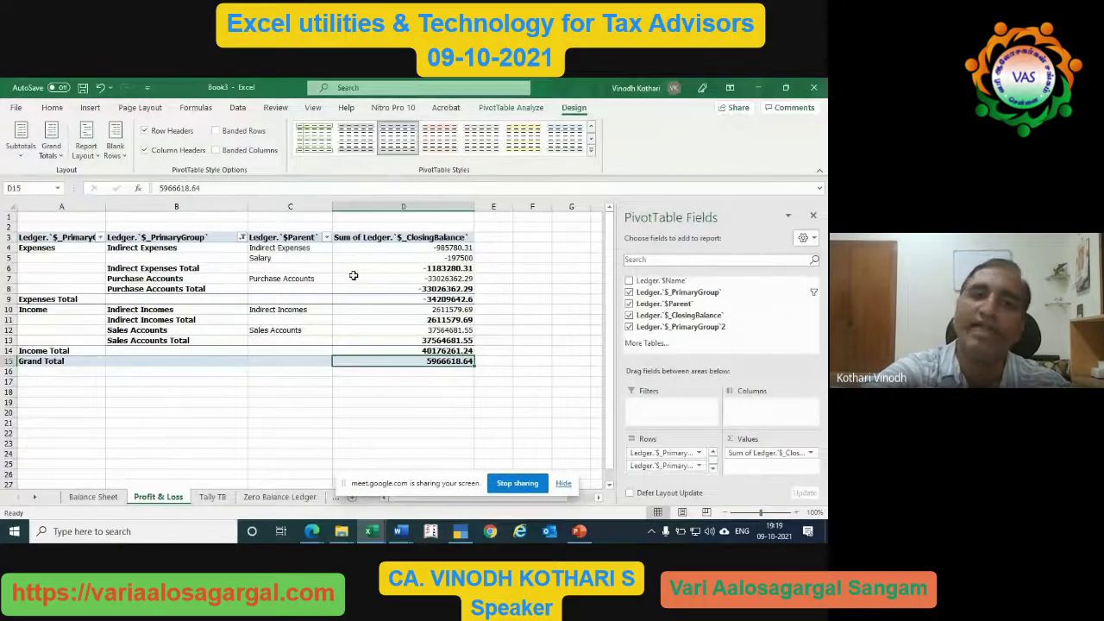
left_click(629, 282)
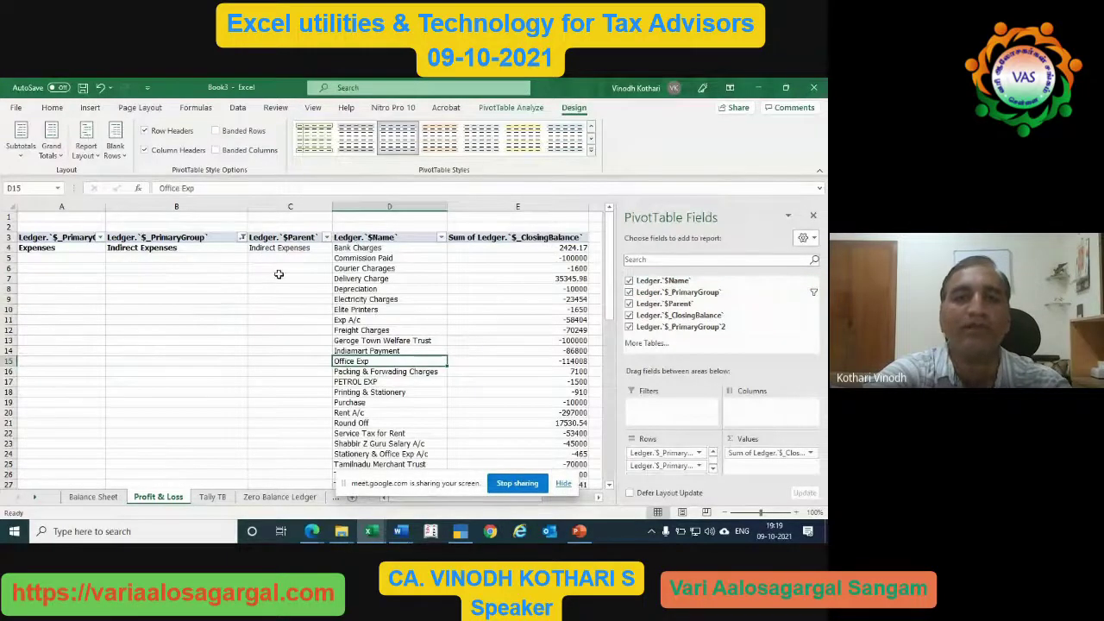
Narrow column B of the Profit & Loss pivot table, then bring up the File backstage
left_click_drag(248, 207, 200, 207)
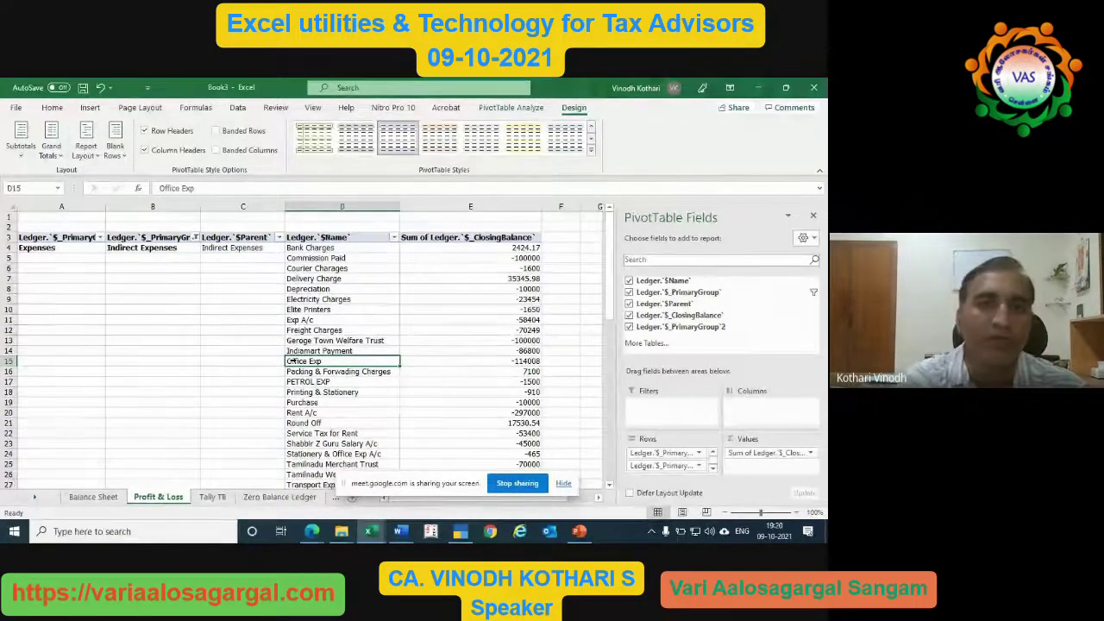
left_click(16, 108)
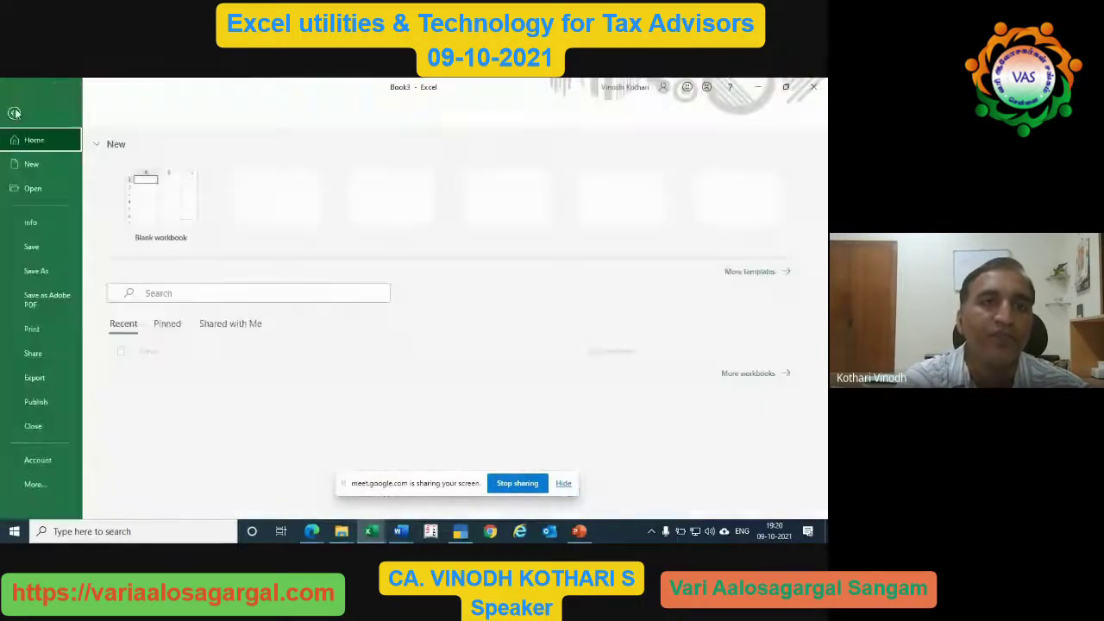
Save the pivot workbook to the Desktop as 'Super Star Tally ODBC' and close it
left_click(33, 249)
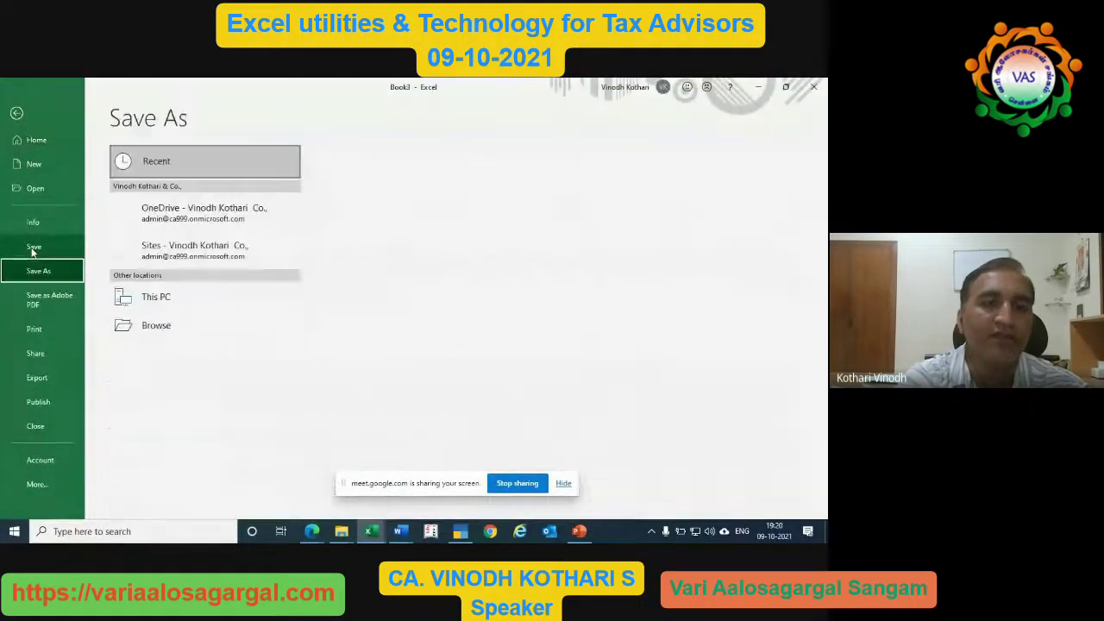
left_click(161, 355)
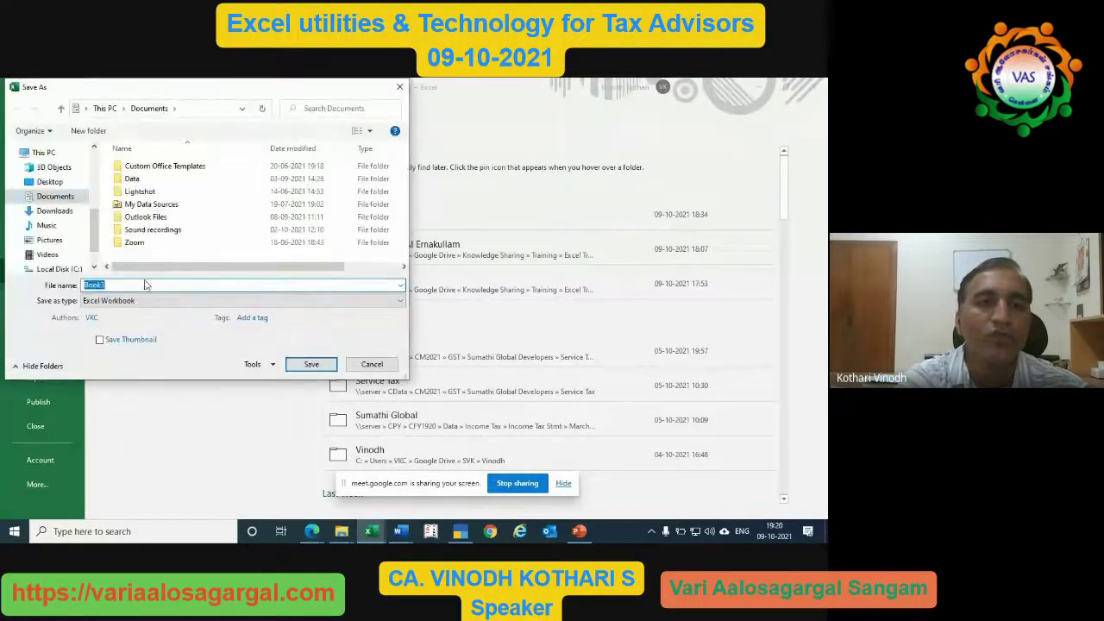
left_click(49, 182)
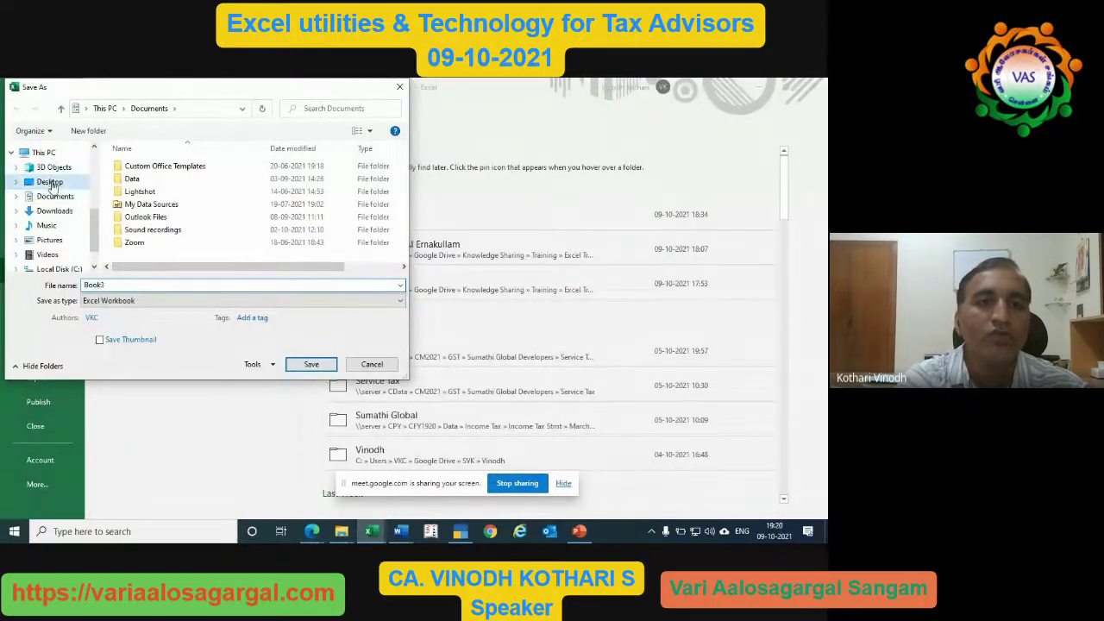
double_click(111, 285)
type("Super Star Tally ODBC")
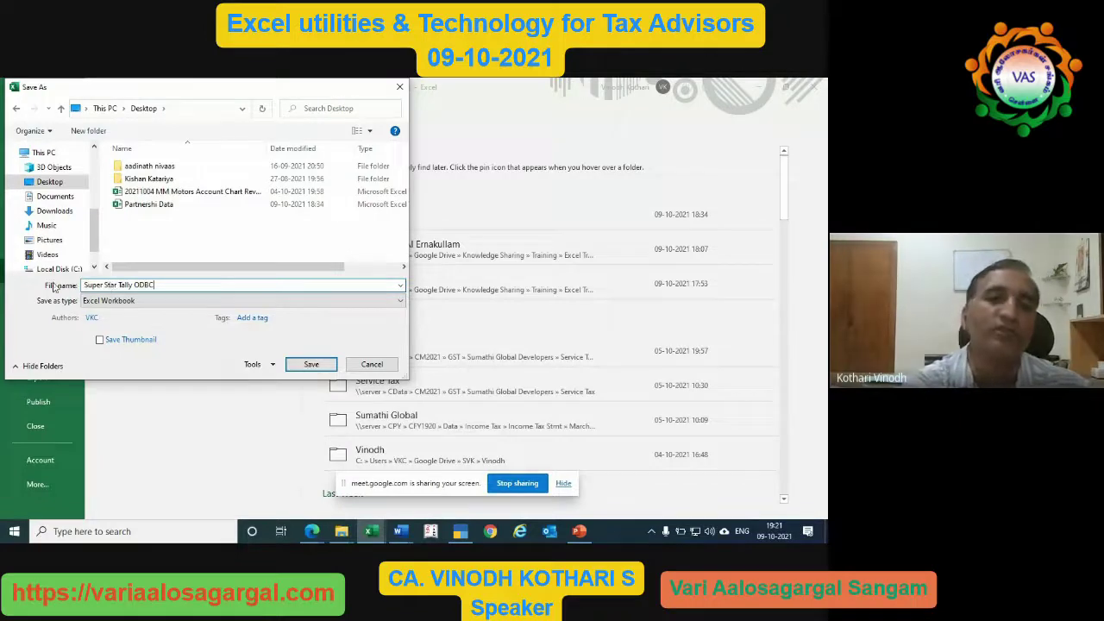
left_click(312, 364)
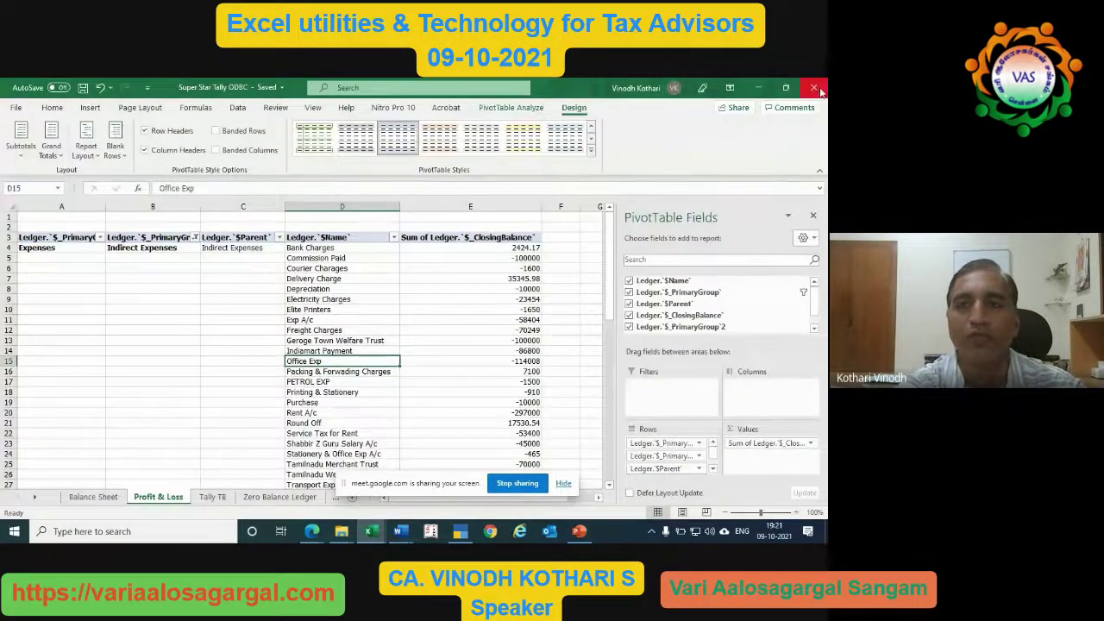
left_click(814, 88)
mouse_move(371, 535)
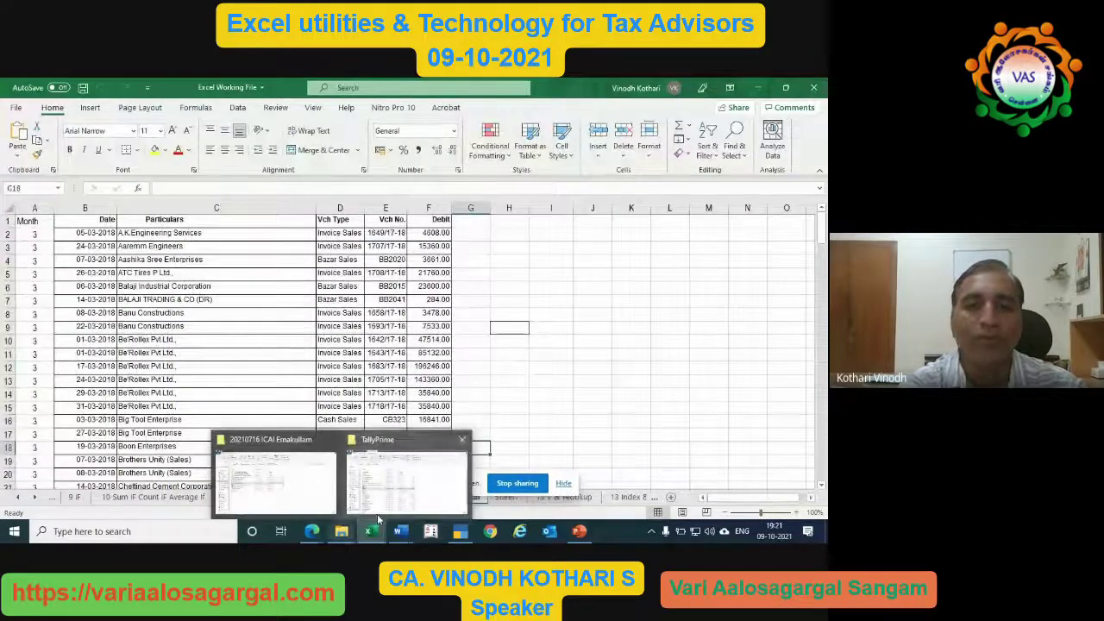
Reopen Super Star Tally ODBC from Recent with content enabled, then bring up TallyPrime's Profit & Loss
left_click(16, 107)
left_click(169, 377)
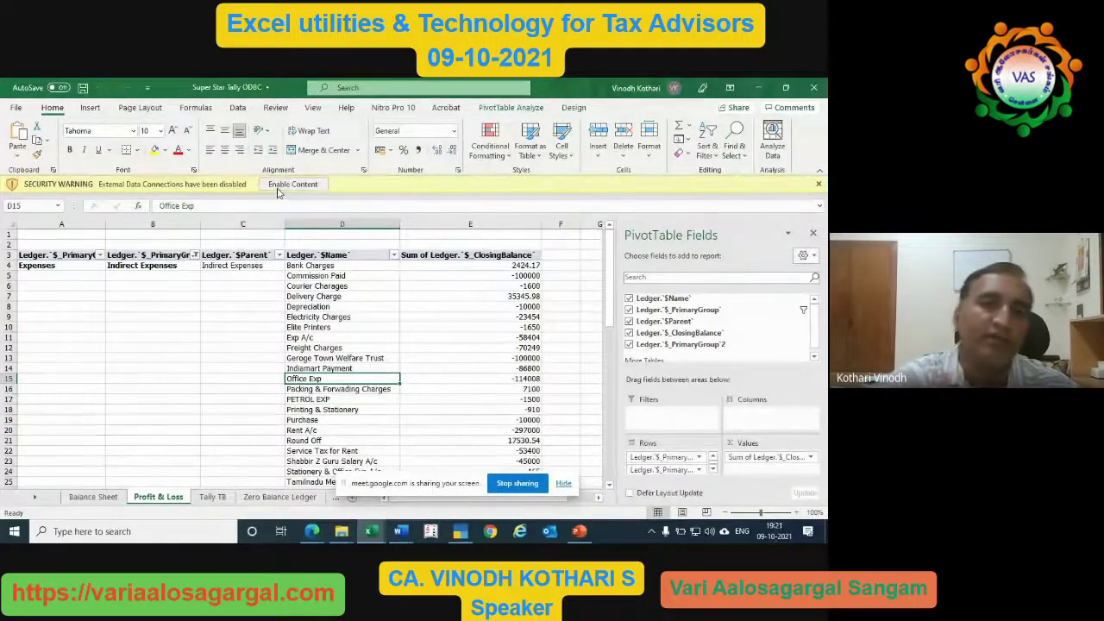
left_click(278, 186)
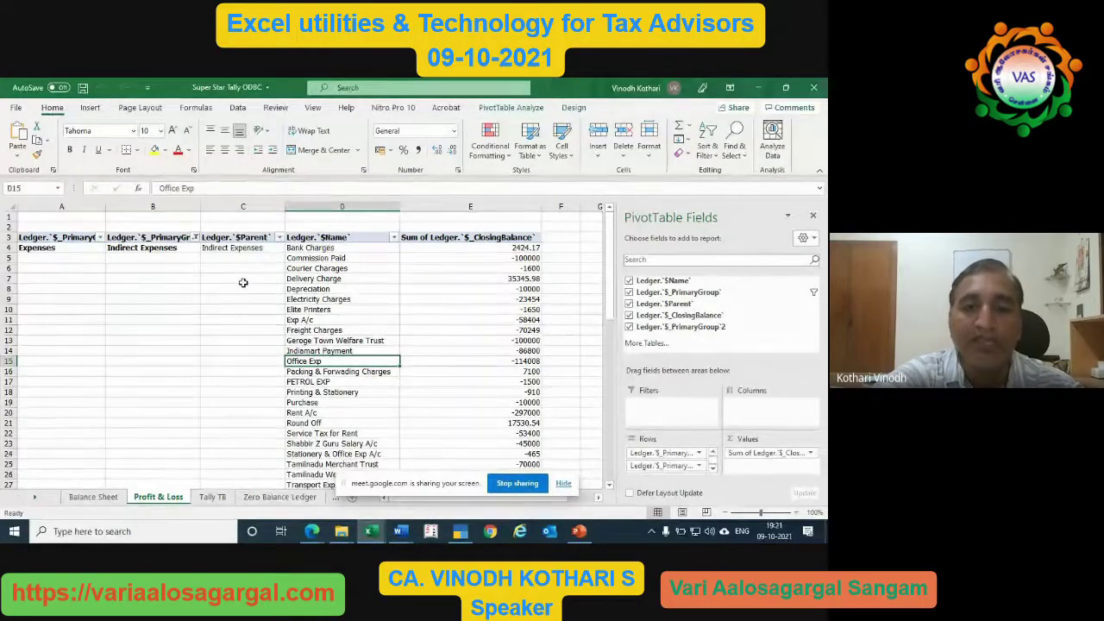
left_click(460, 531)
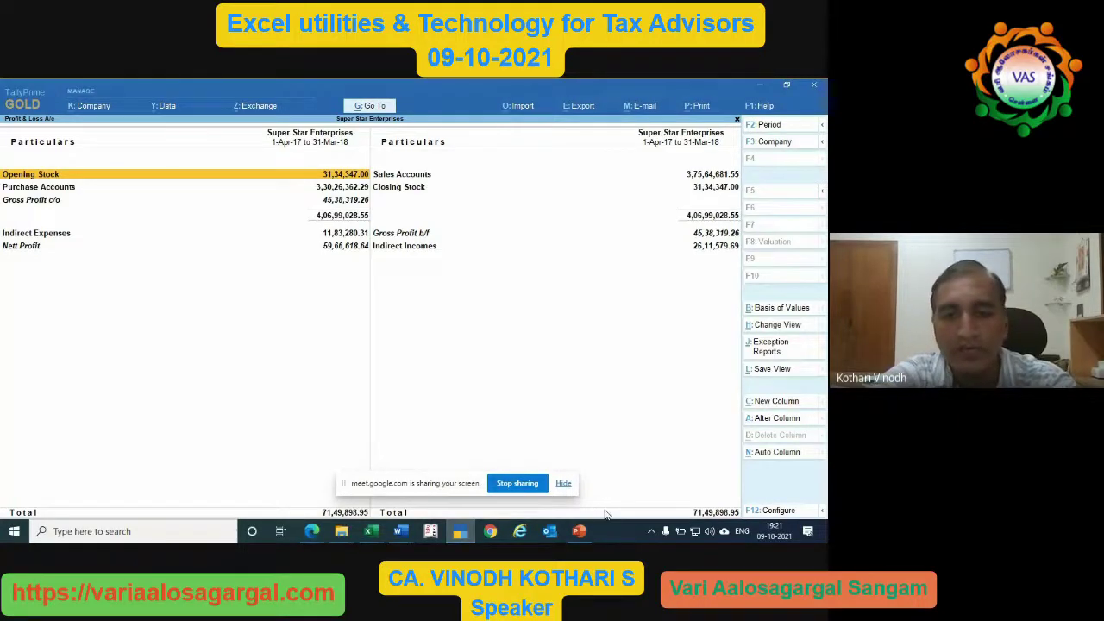
Bring the Google Meet window forward and read the attendees' in-call messages
mouse_move(311, 532)
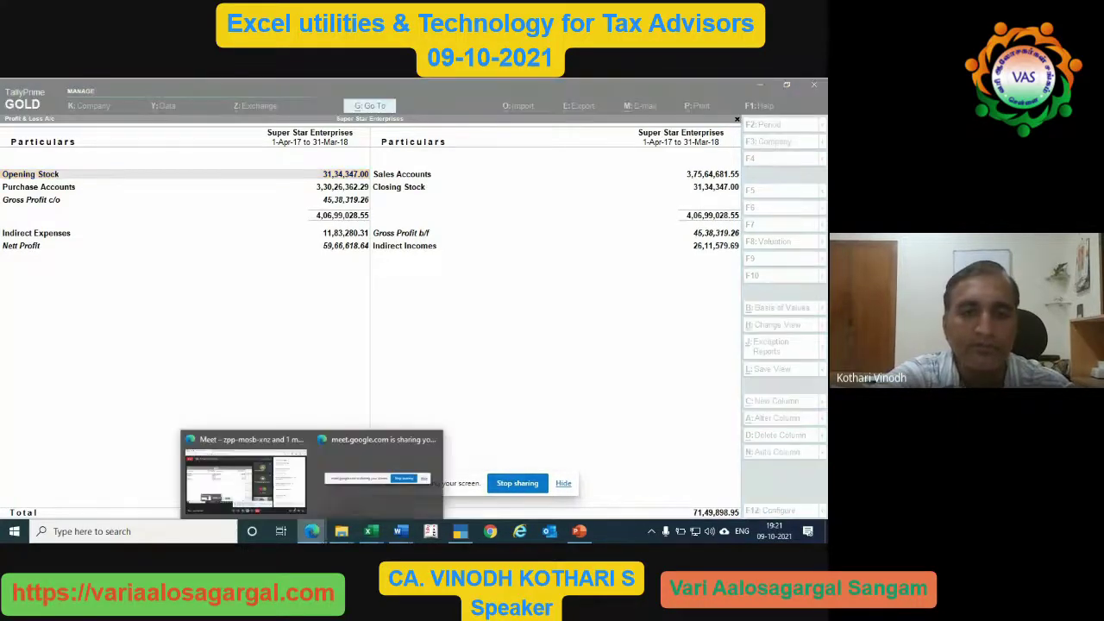
left_click(262, 479)
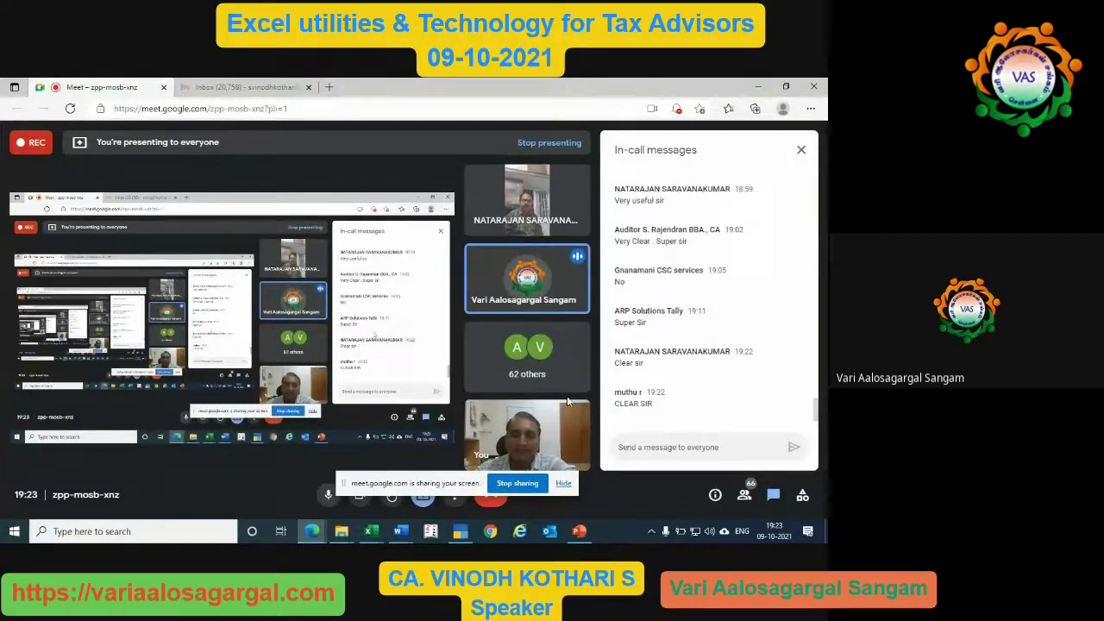
mouse_move(583, 455)
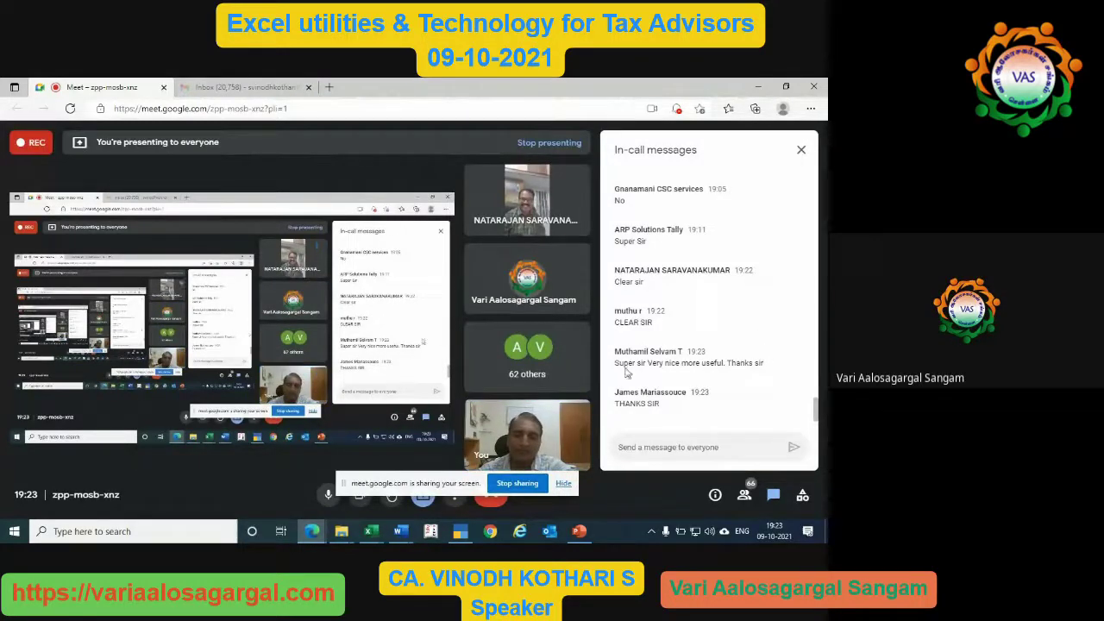
left_click(578, 531)
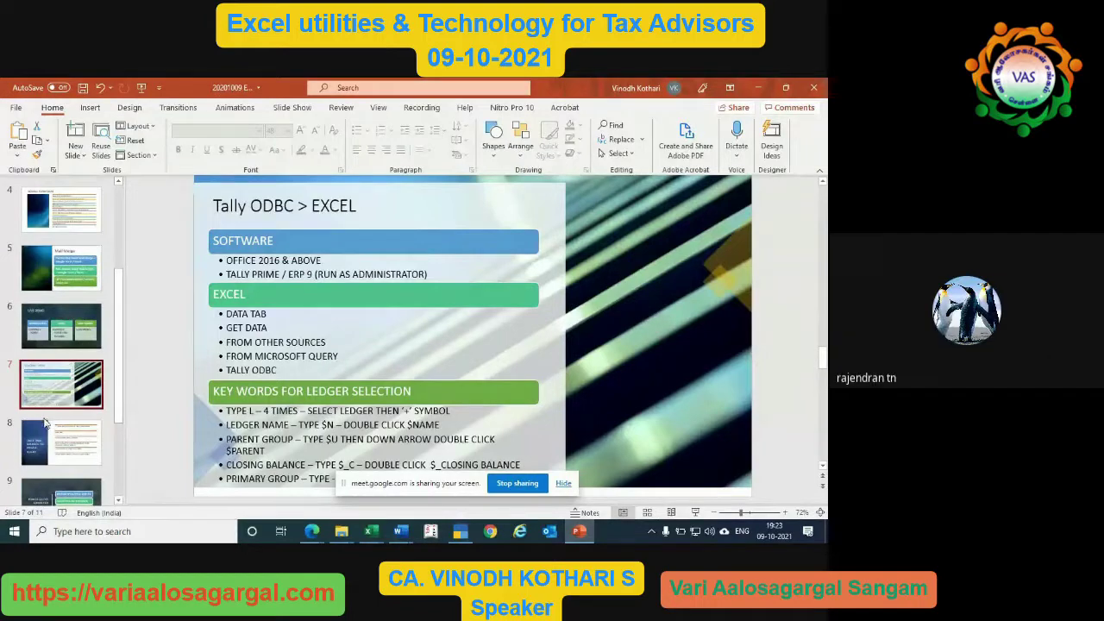
Show the 'Tally Trial Balance to Power Query' slide, then return through Meet to TallyPrime's Gateway
left_click(50, 427)
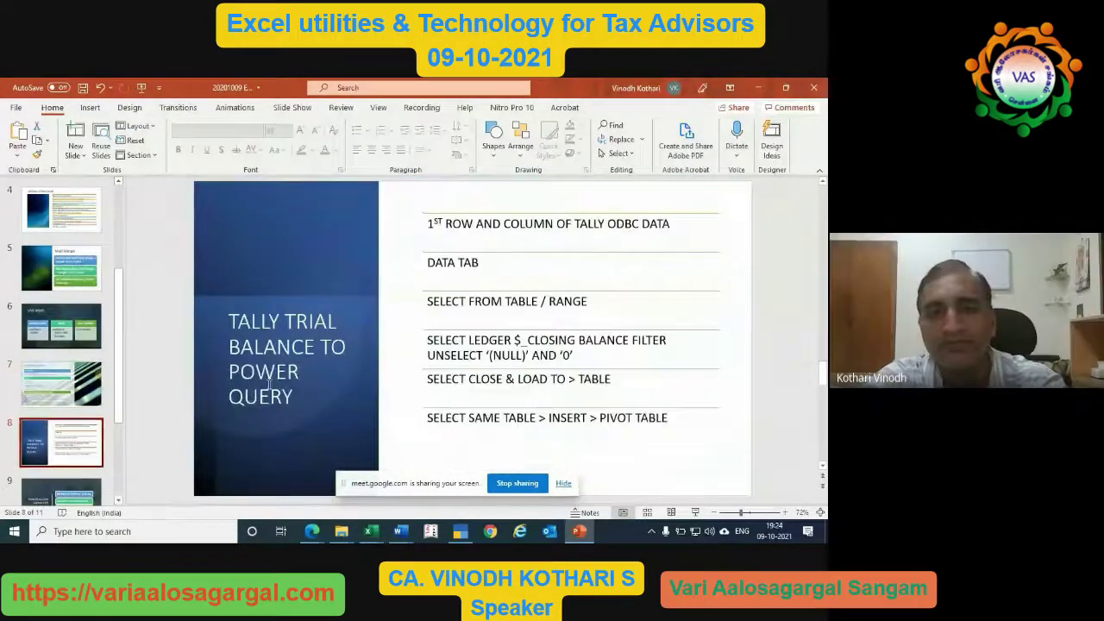
key("alt+Tab")
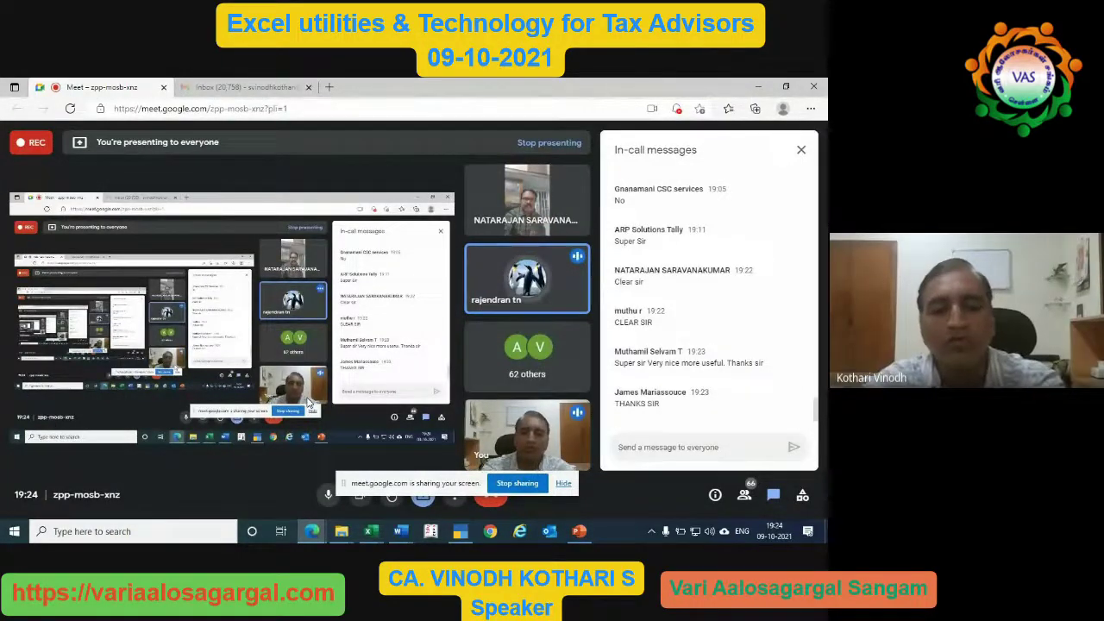
key("alt+Tab")
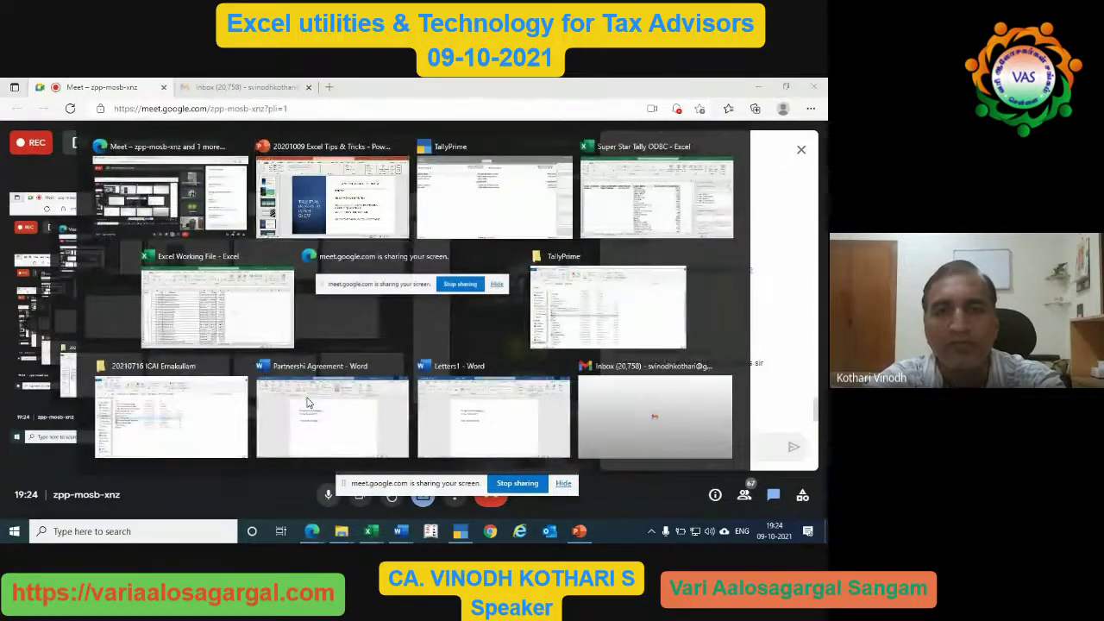
key("Escape")
key("Escape")
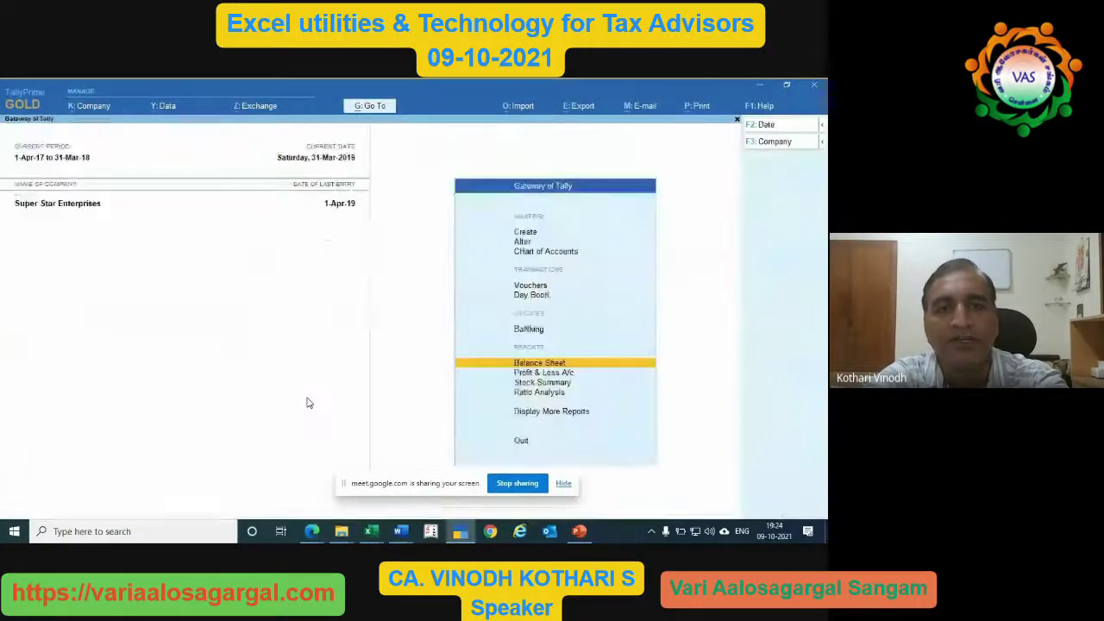
Set TallyPrime's current period to 1-Apr-17 through 30-Sep-17
key("F2")
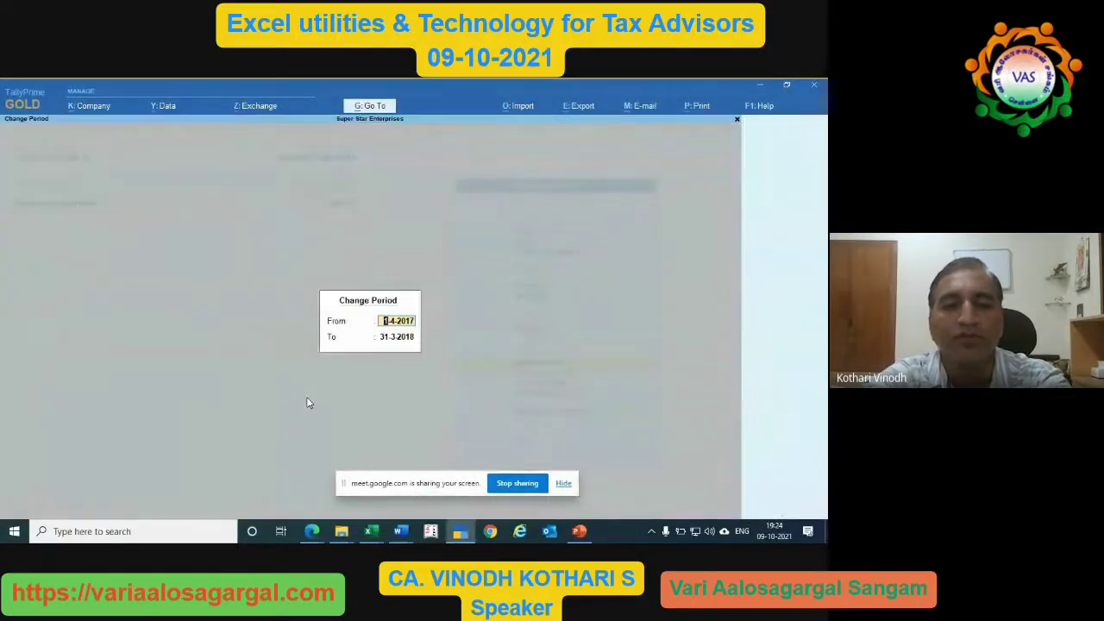
type("1")
key("Return")
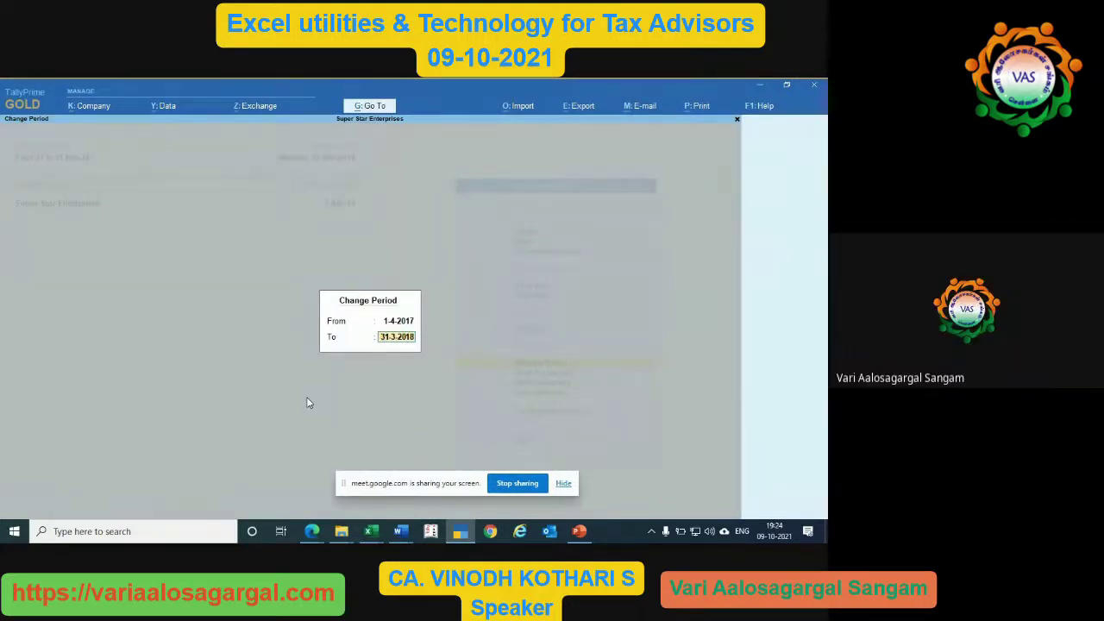
type("30 9")
key("Return")
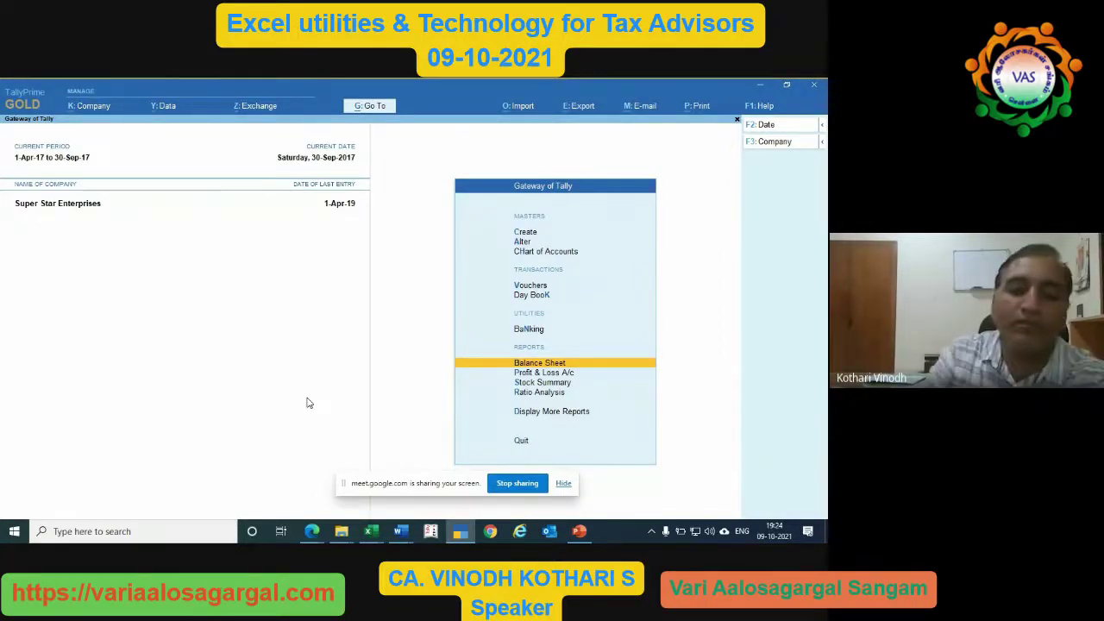
key("alt+Tab")
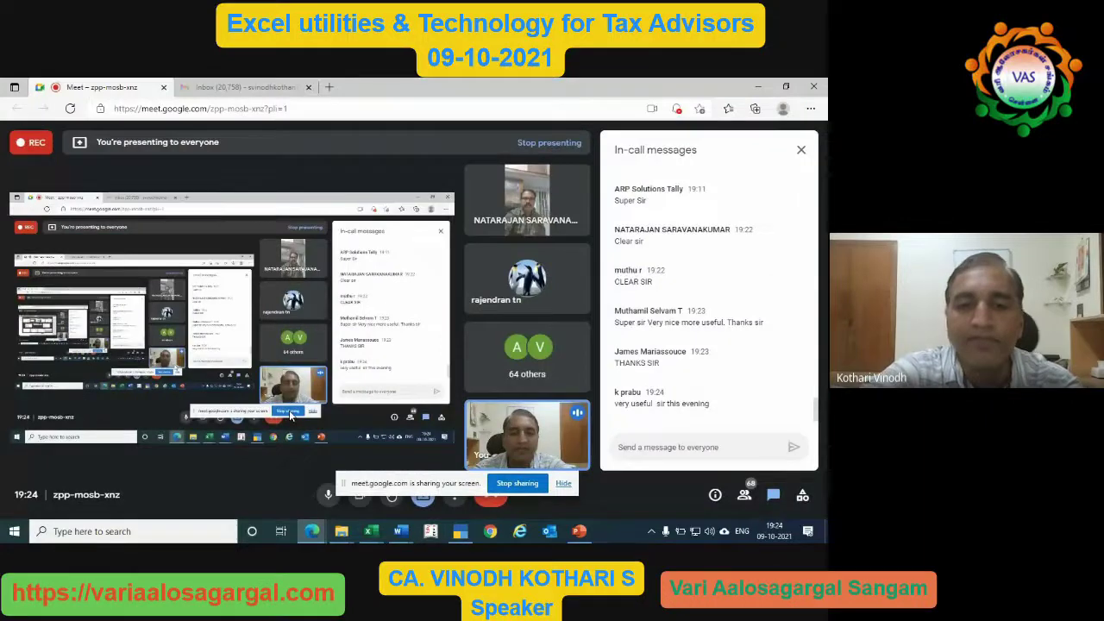
Bring up the Super Star Tally ODBC workbook and run Data > Refresh All three times
key("alt+Tab")
mouse_move(369, 535)
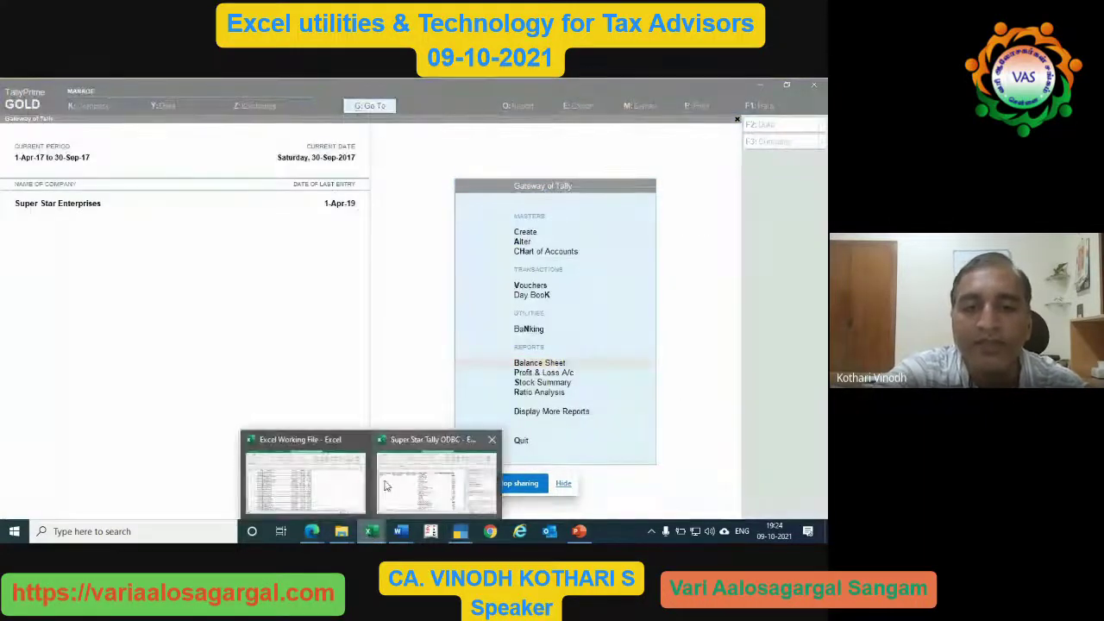
left_click(401, 480)
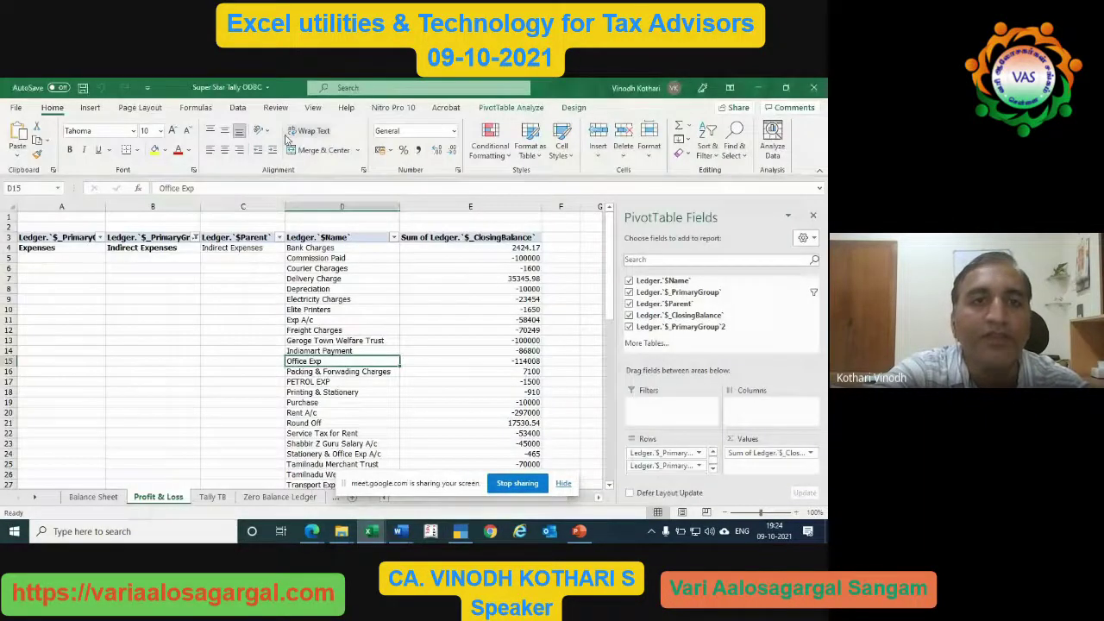
left_click(240, 108)
left_click(212, 153)
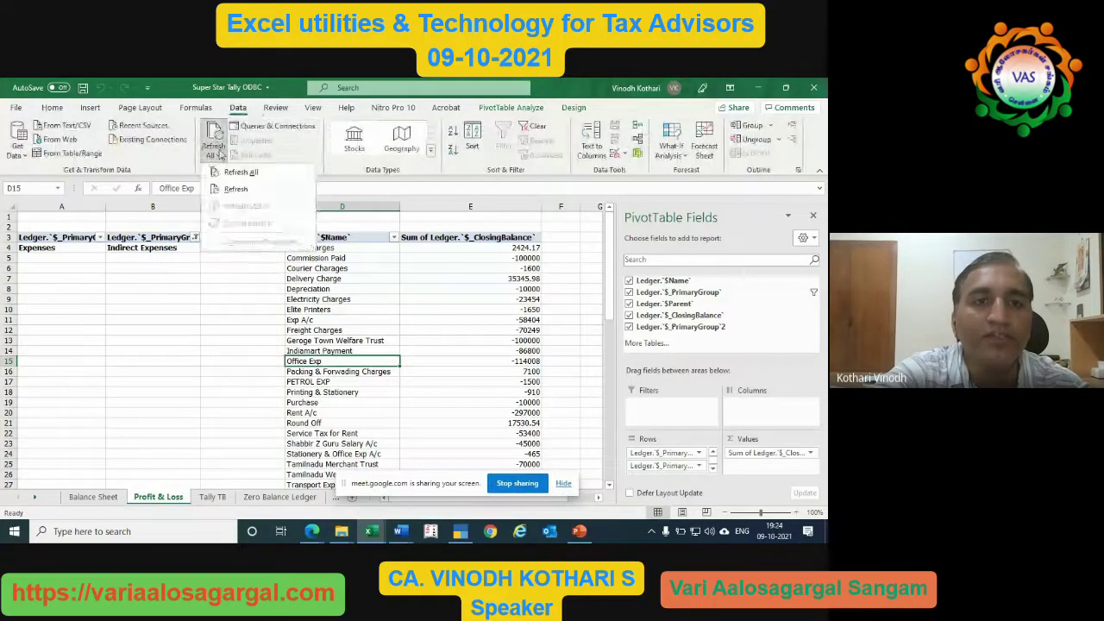
left_click(240, 173)
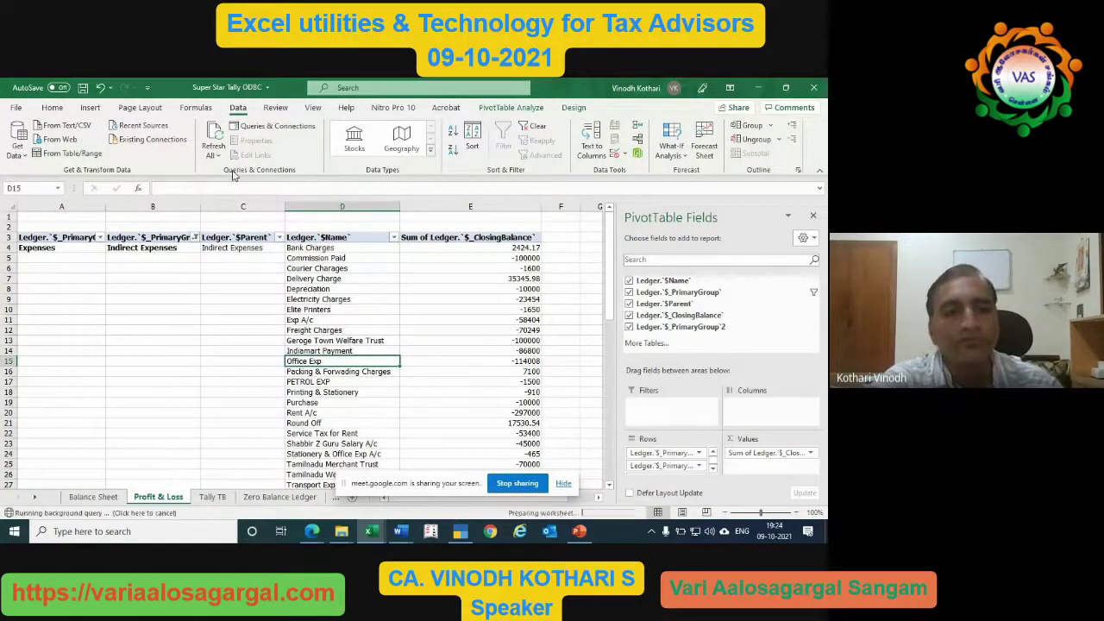
left_click(212, 152)
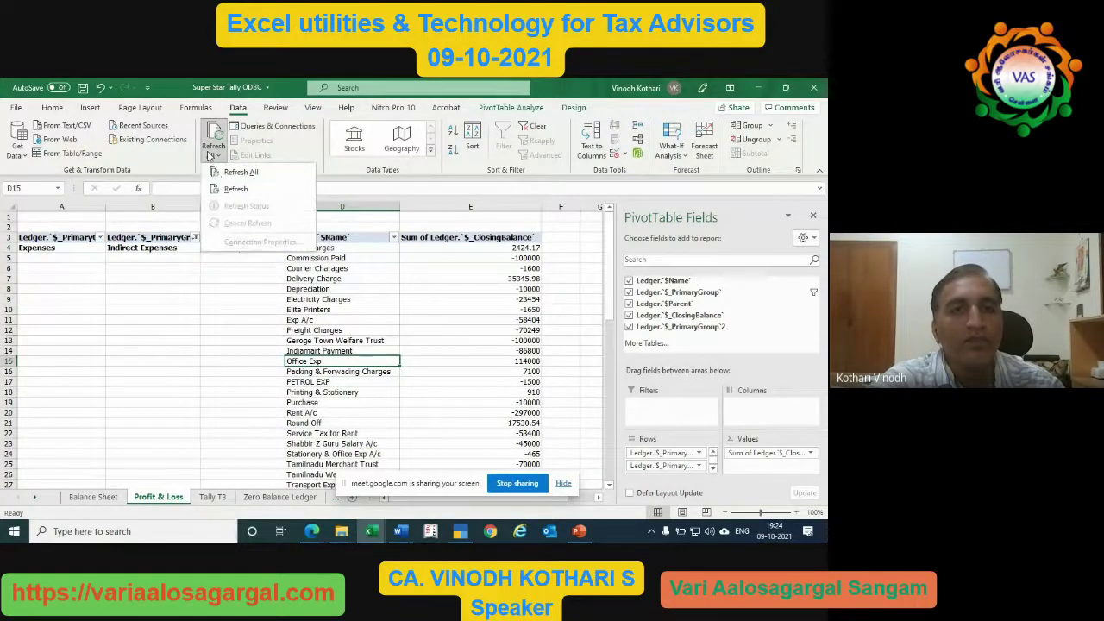
left_click(224, 188)
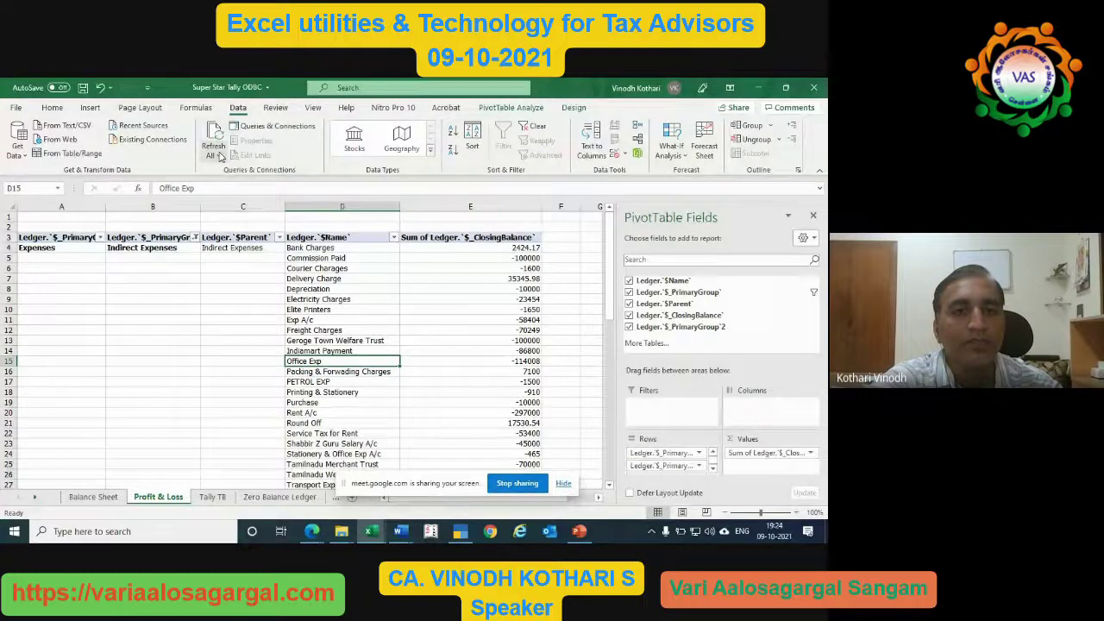
left_click(215, 155)
left_click(224, 168)
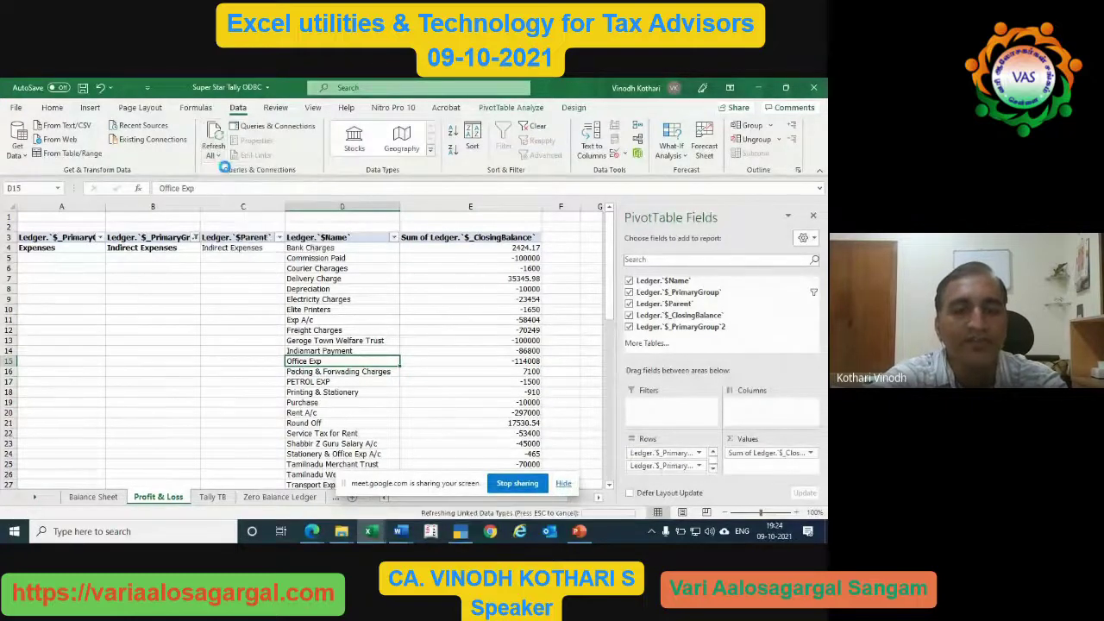
Refresh the Profit & Loss pivot, look through it, and open the Tally TB sheet
right_click(47, 239)
left_click(72, 288)
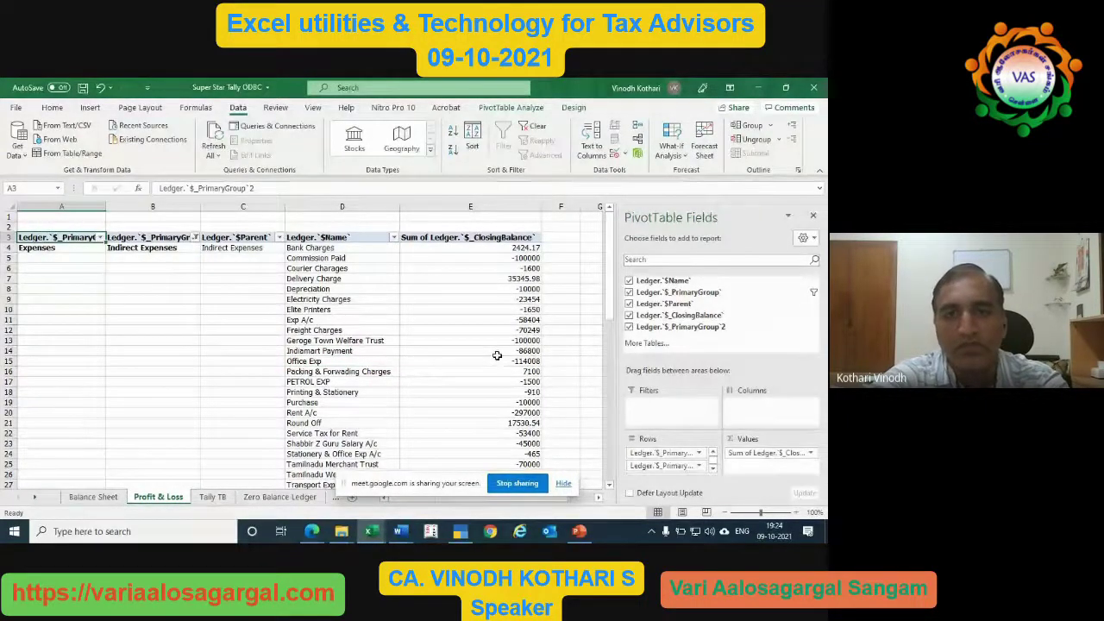
scroll(504, 345, "down", 1)
scroll(504, 346, "down", 10)
scroll(504, 345, "down", 10)
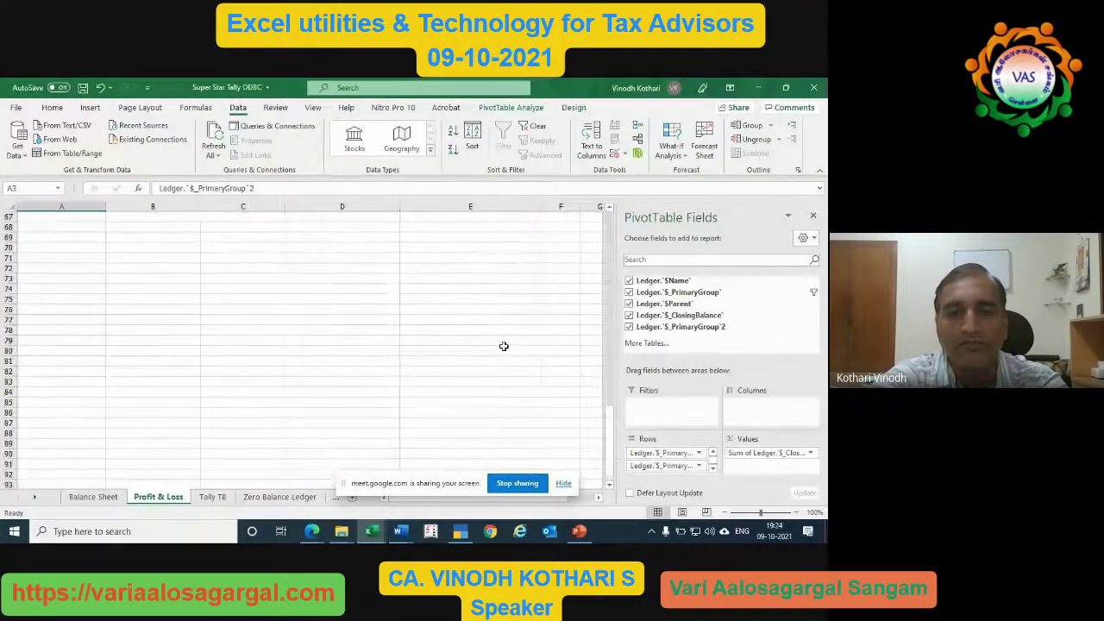
scroll(503, 346, "up", 2)
scroll(503, 345, "up", 1)
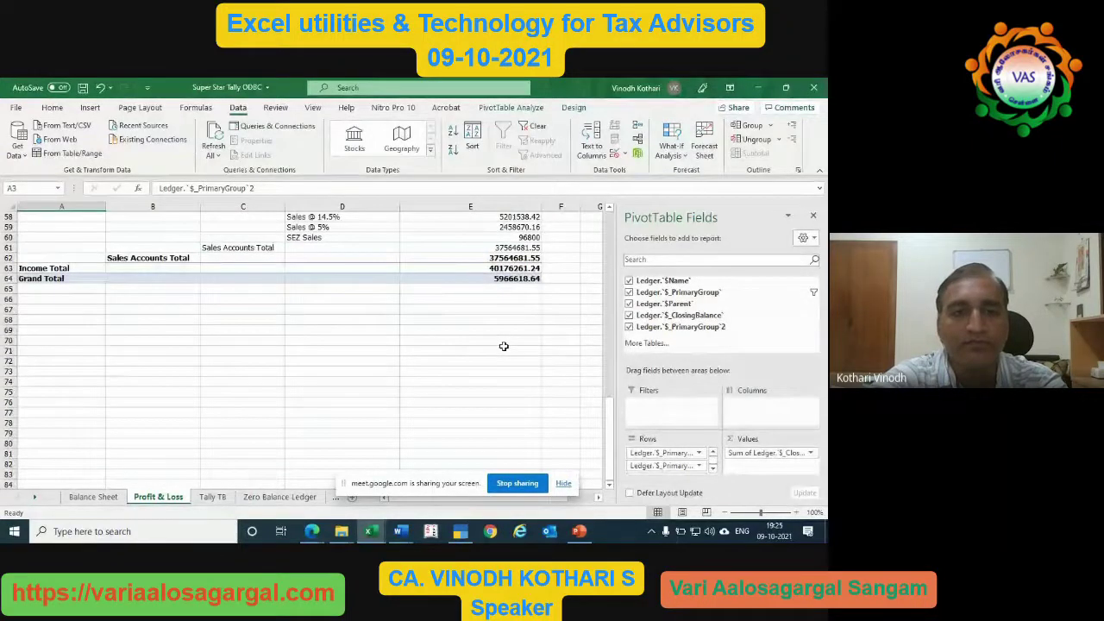
scroll(504, 346, "up", 1)
left_click(211, 498)
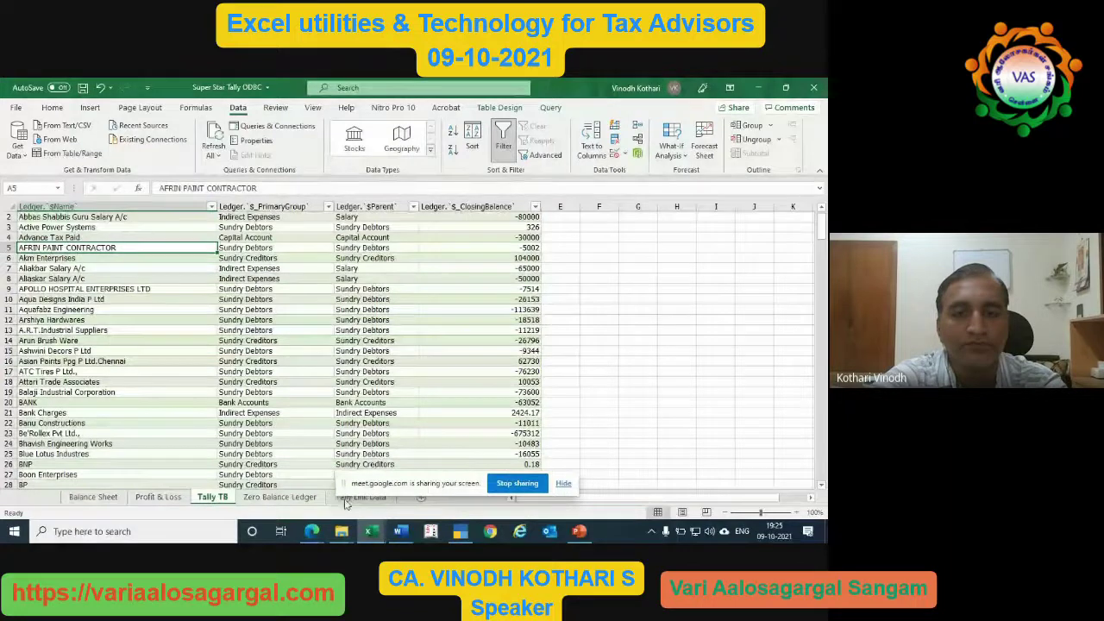
Review TallyPrime's Trial Balance, then the Profit & Loss A/c collapsed to group totals
left_click(452, 533)
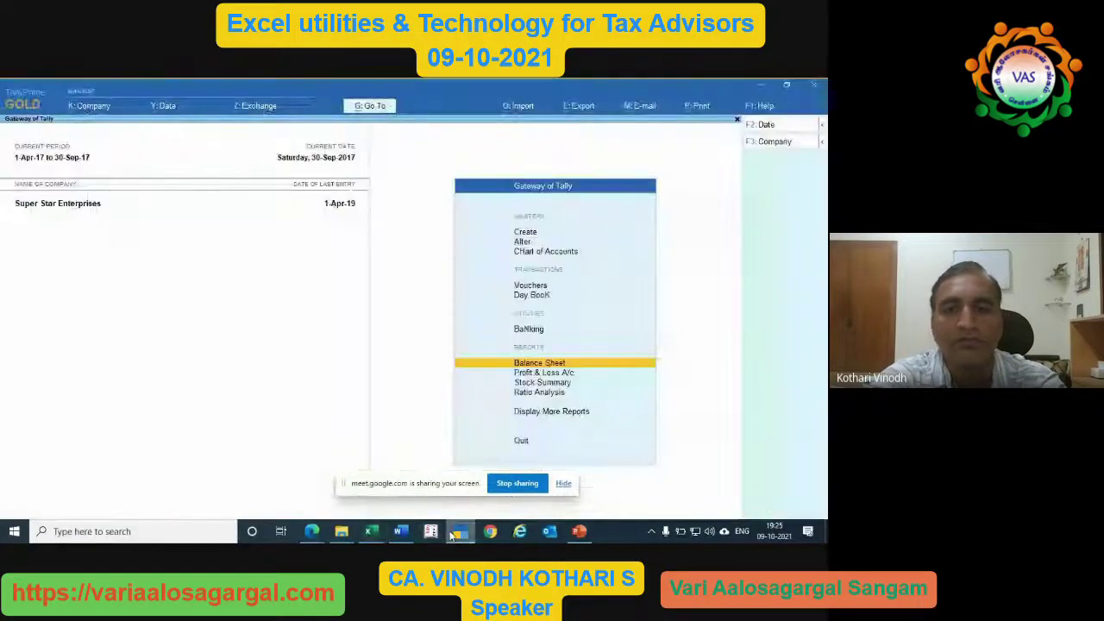
key("d")
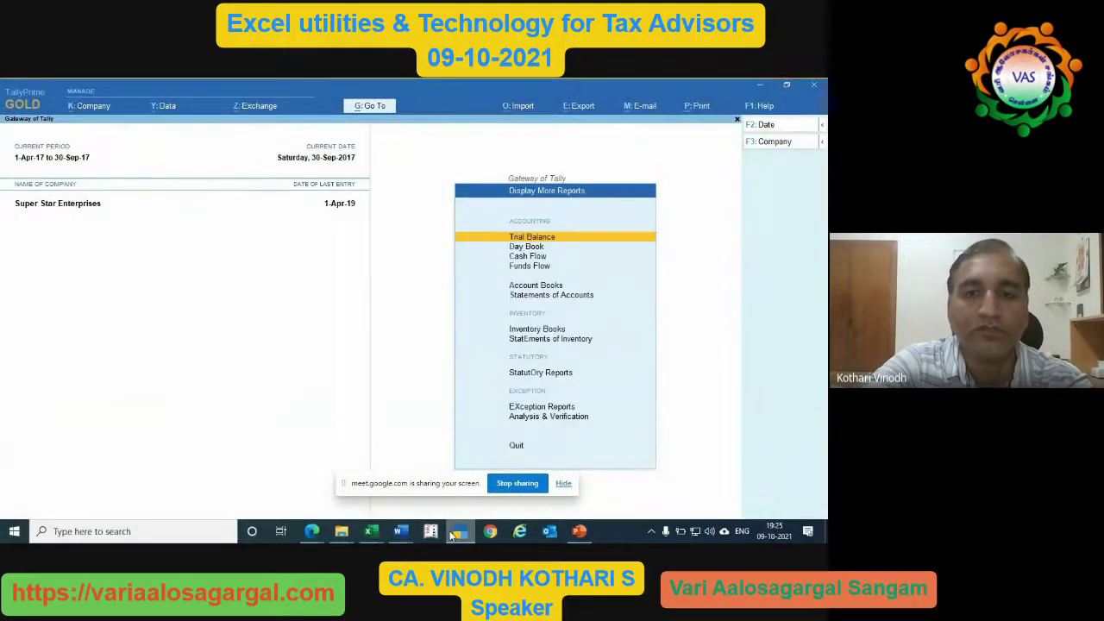
key("Return")
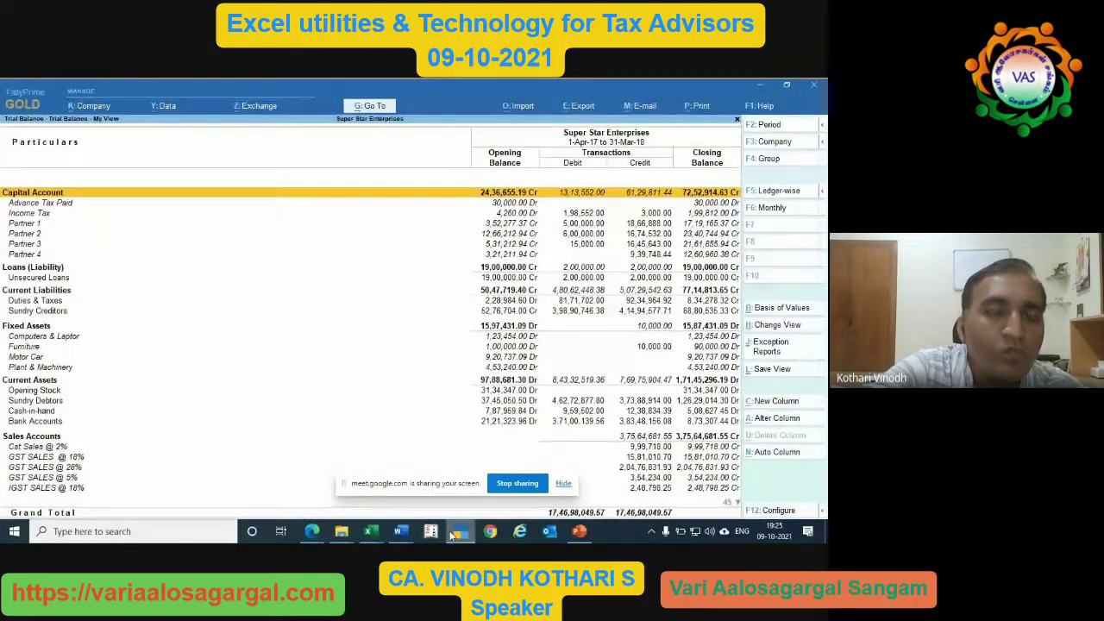
key("Escape")
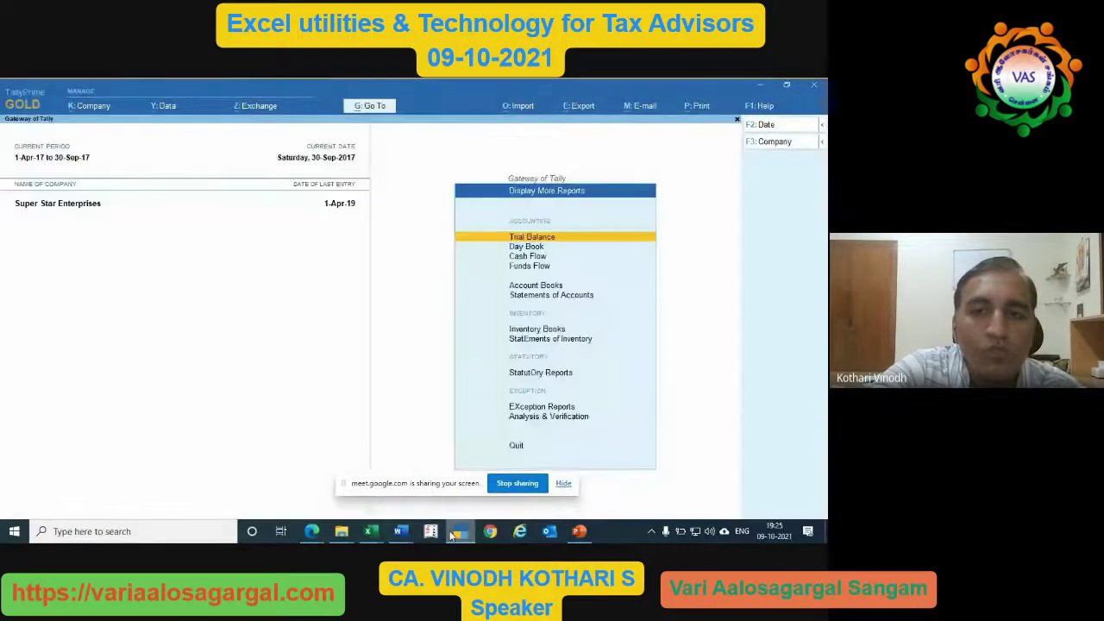
key("Escape")
key("p")
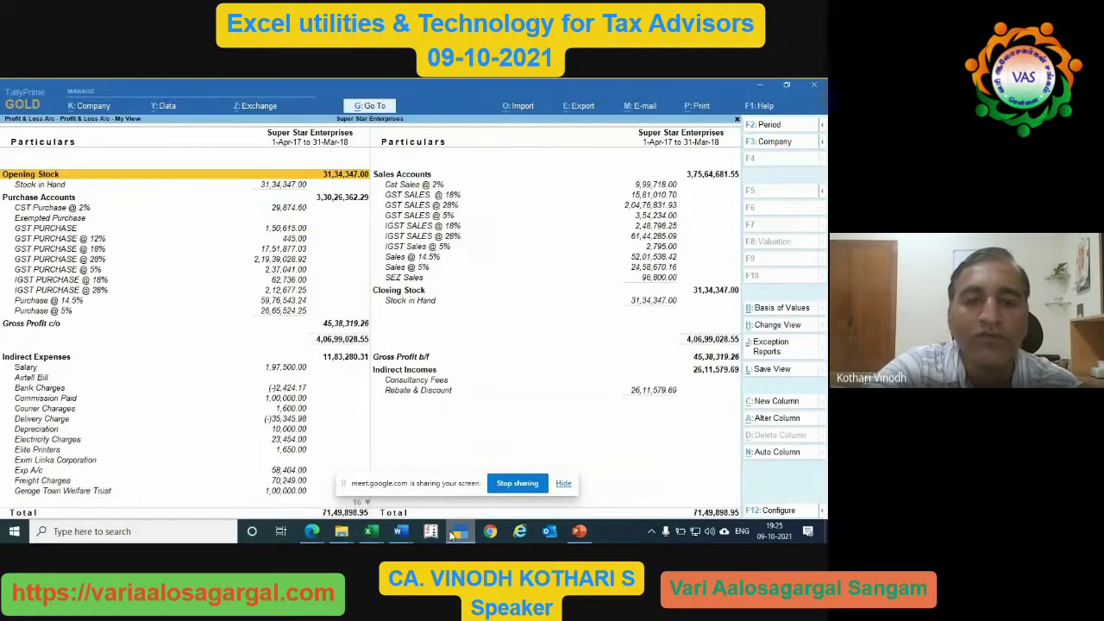
key("alt+F5")
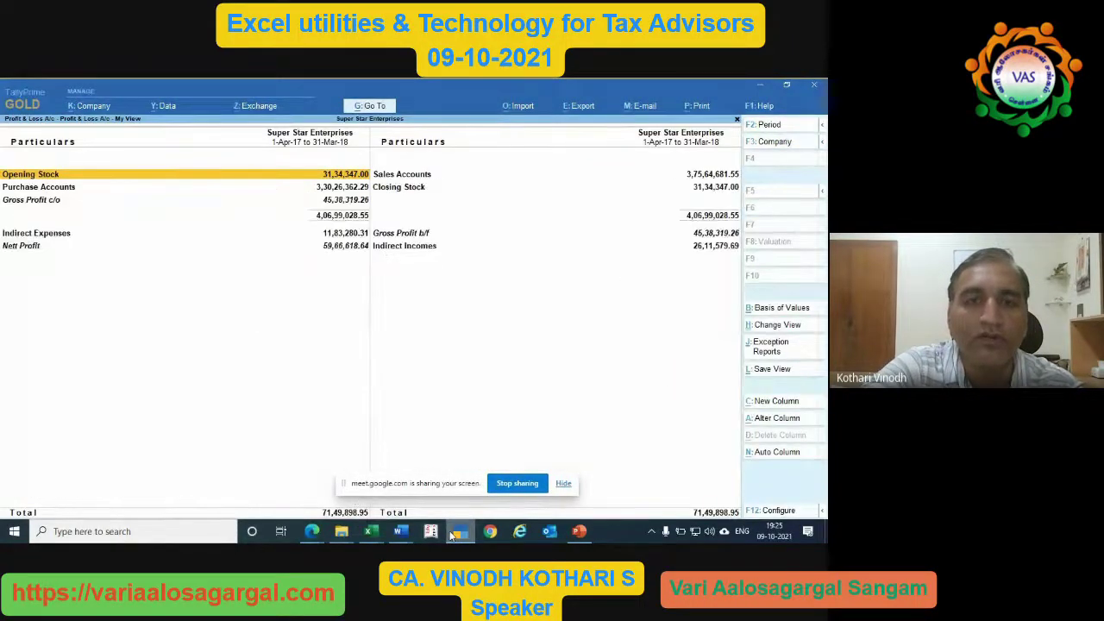
key("Escape")
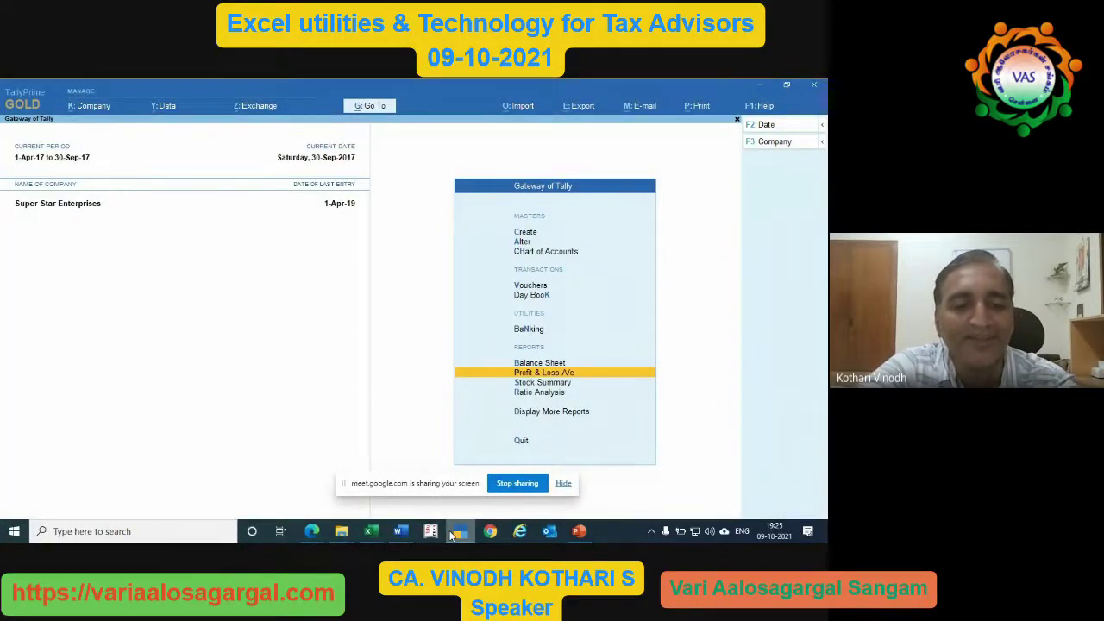
Change the period to end on 30-Sep-17, then return to the Excel workbook
key("alt+F2")
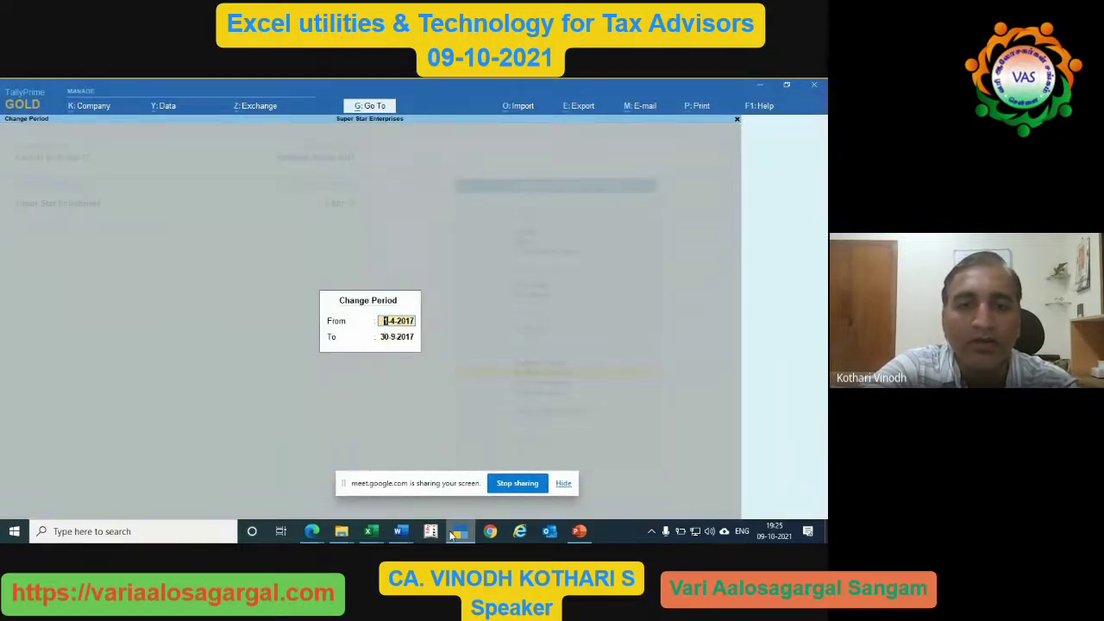
key("Return")
type("30 9")
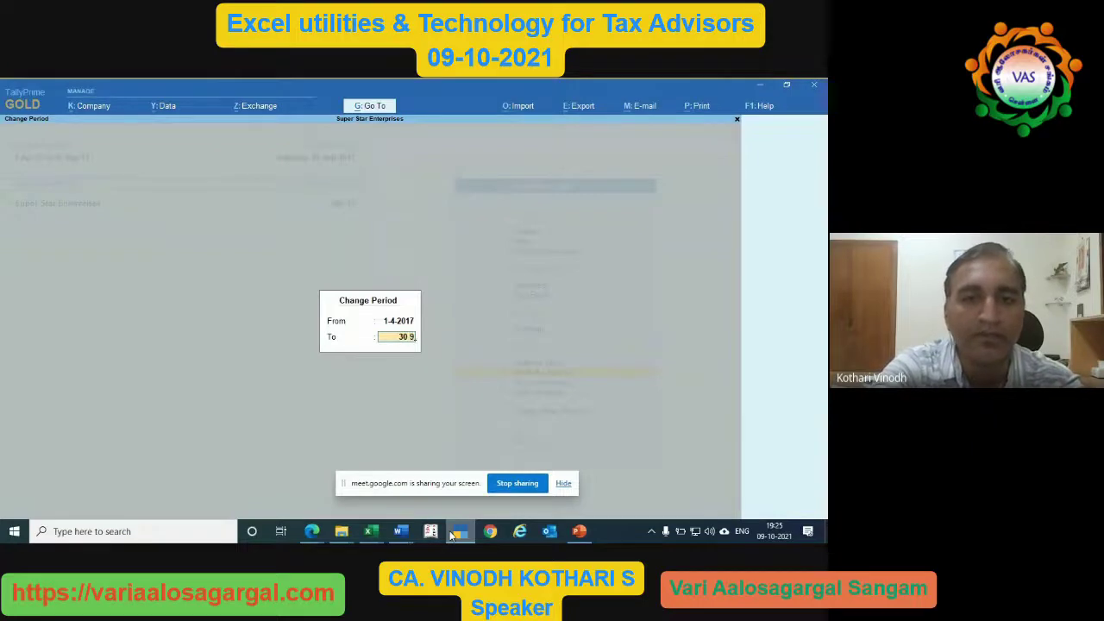
key("Return")
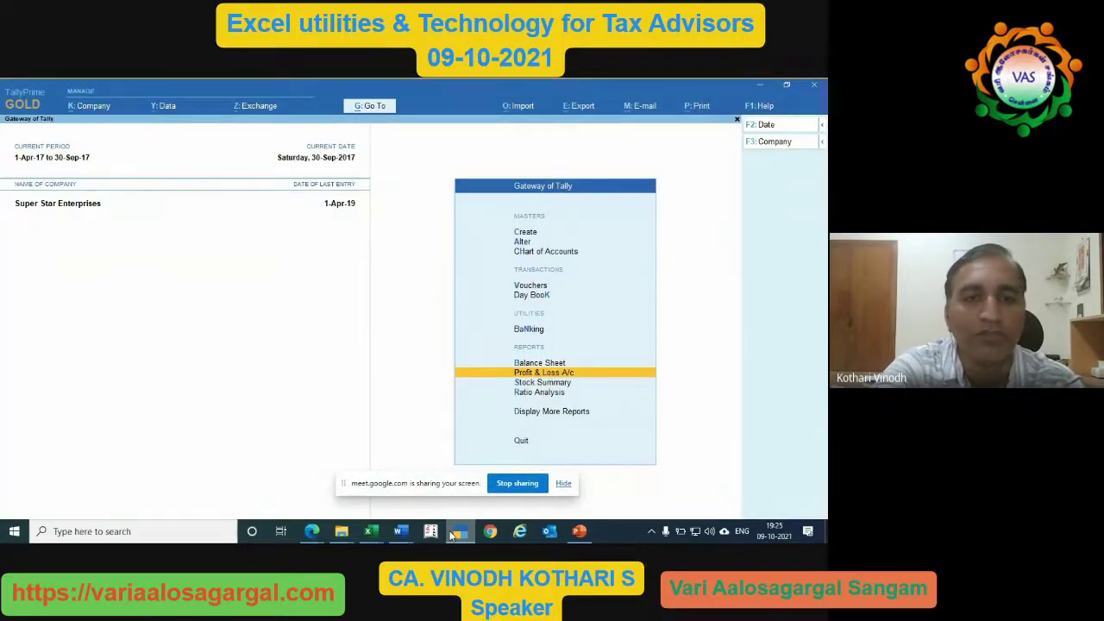
left_click(452, 536)
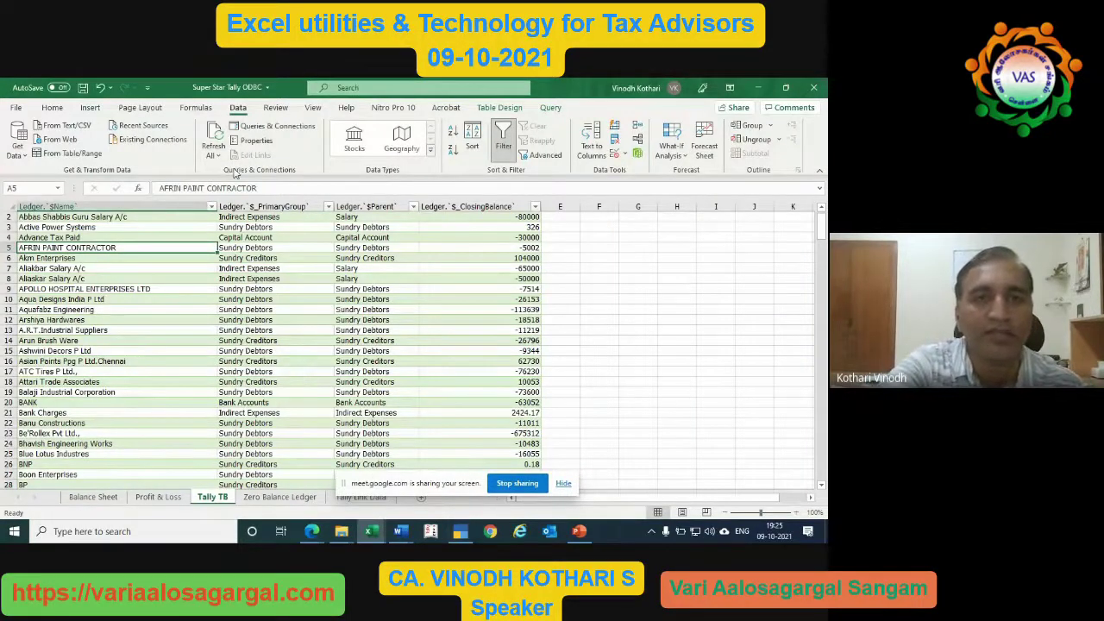
Run Refresh All on the Tally TB sheet, then on the Profit & Loss sheet
left_click(213, 155)
left_click(233, 174)
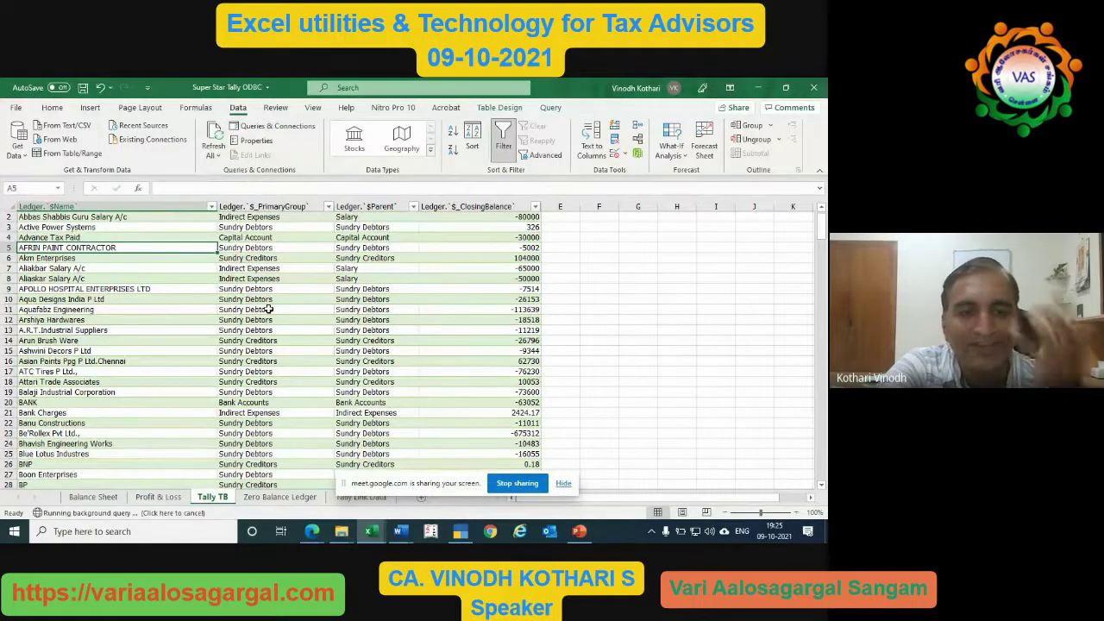
left_click(170, 497)
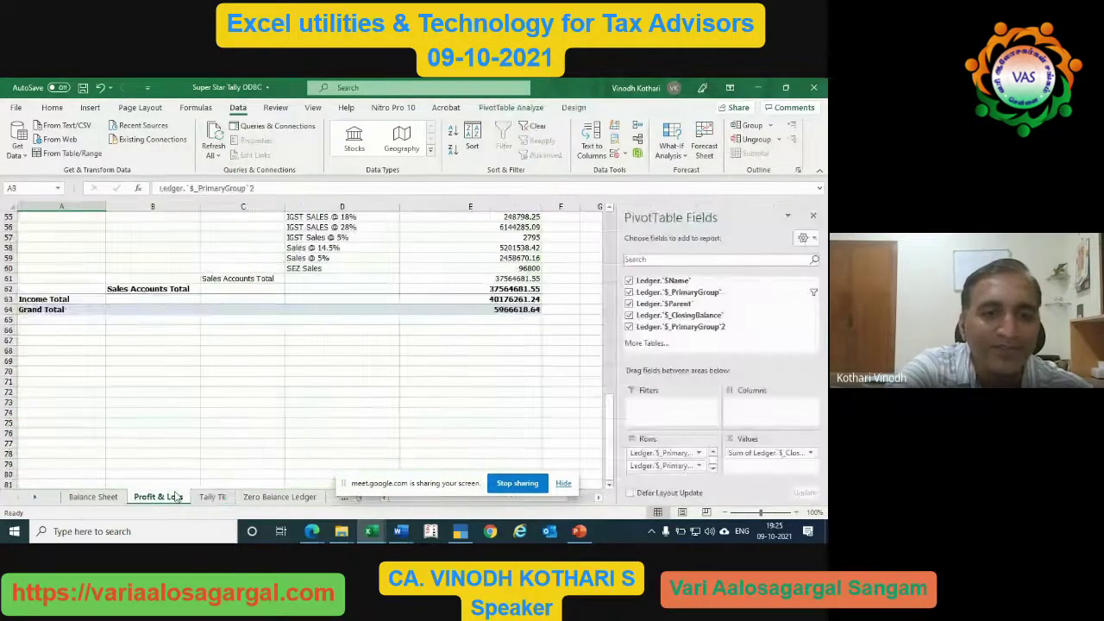
left_click(213, 153)
left_click(228, 188)
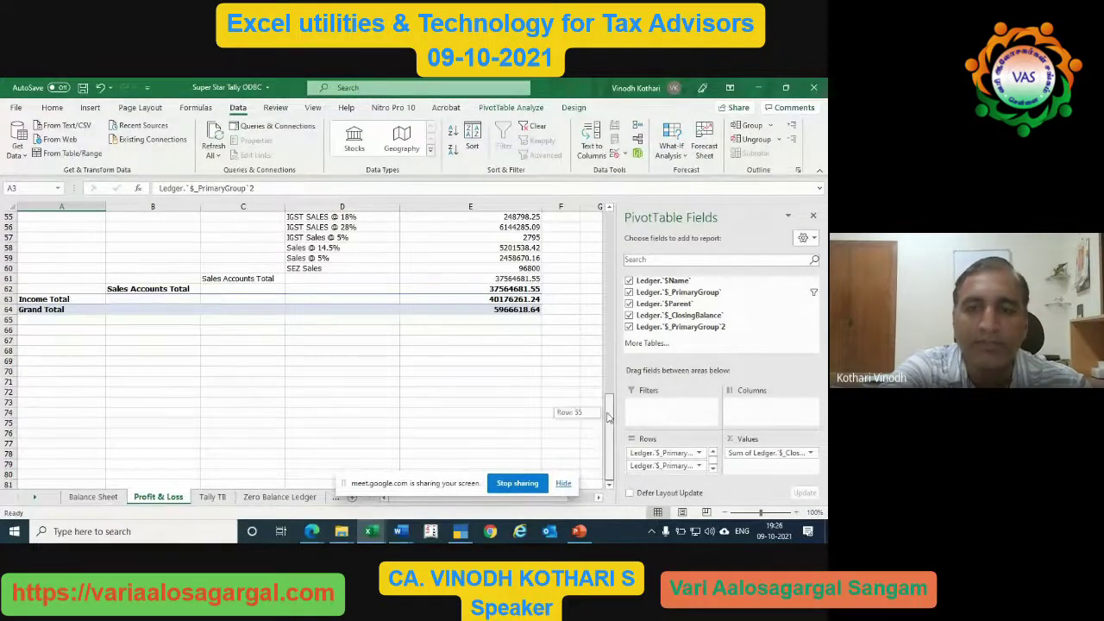
Refresh the Profit & Loss pivot table itself, then return to TallyPrime's Gateway
left_click_drag(607, 417, 554, 168)
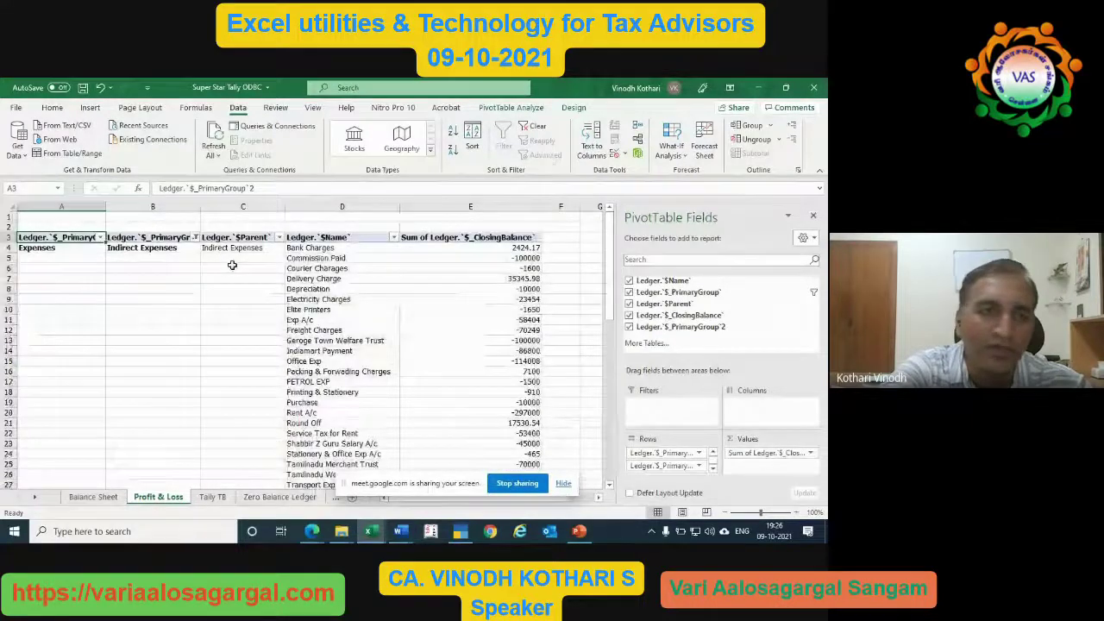
right_click(67, 239)
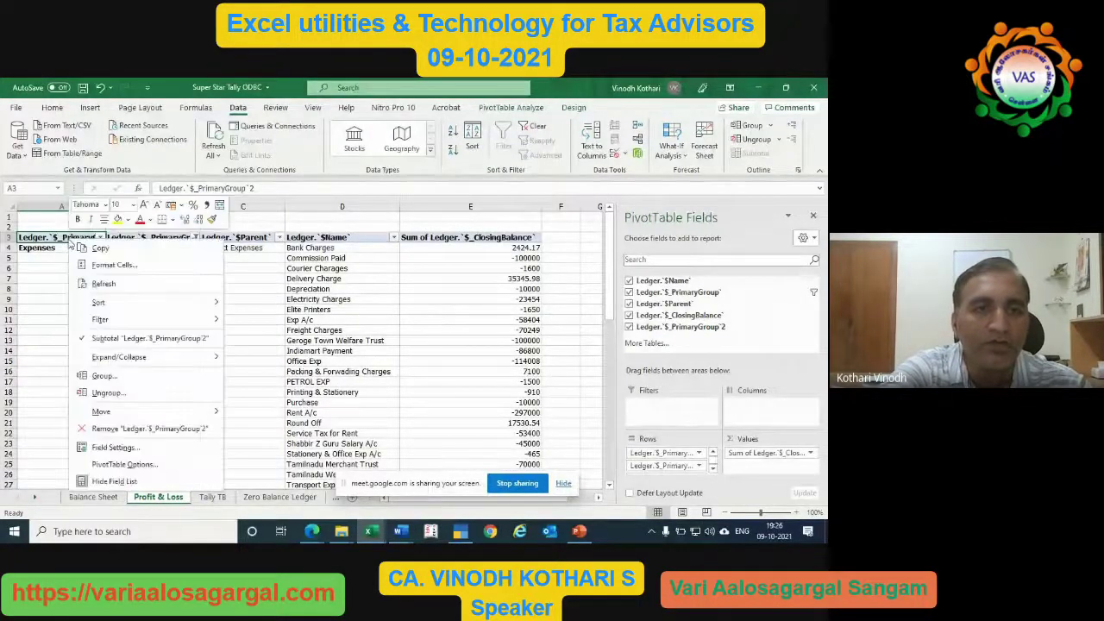
left_click(97, 284)
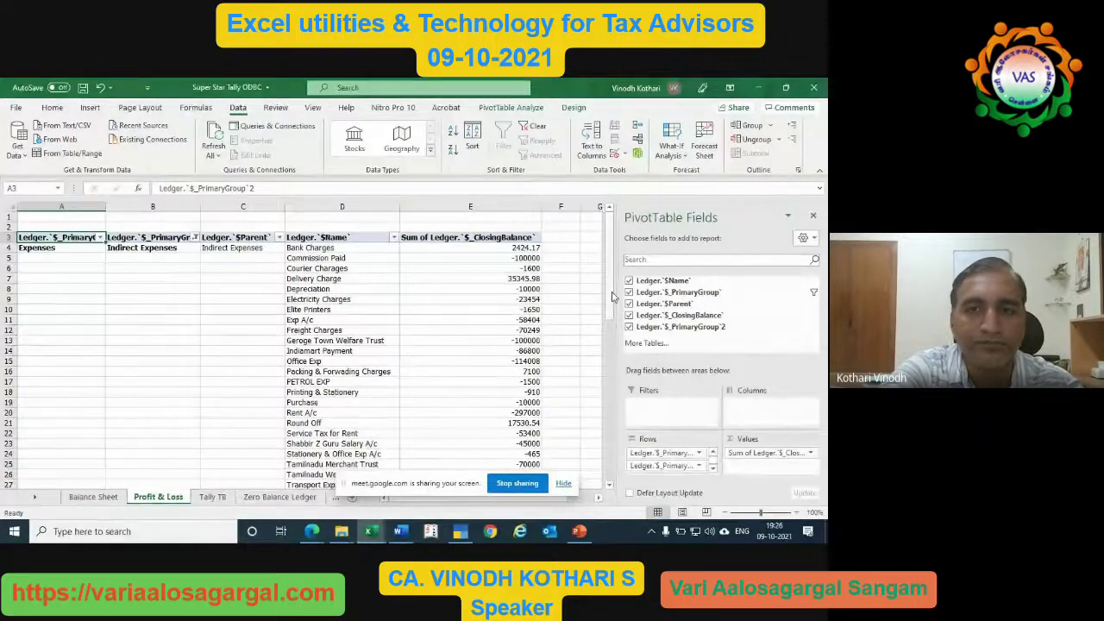
left_click_drag(609, 296, 632, 490)
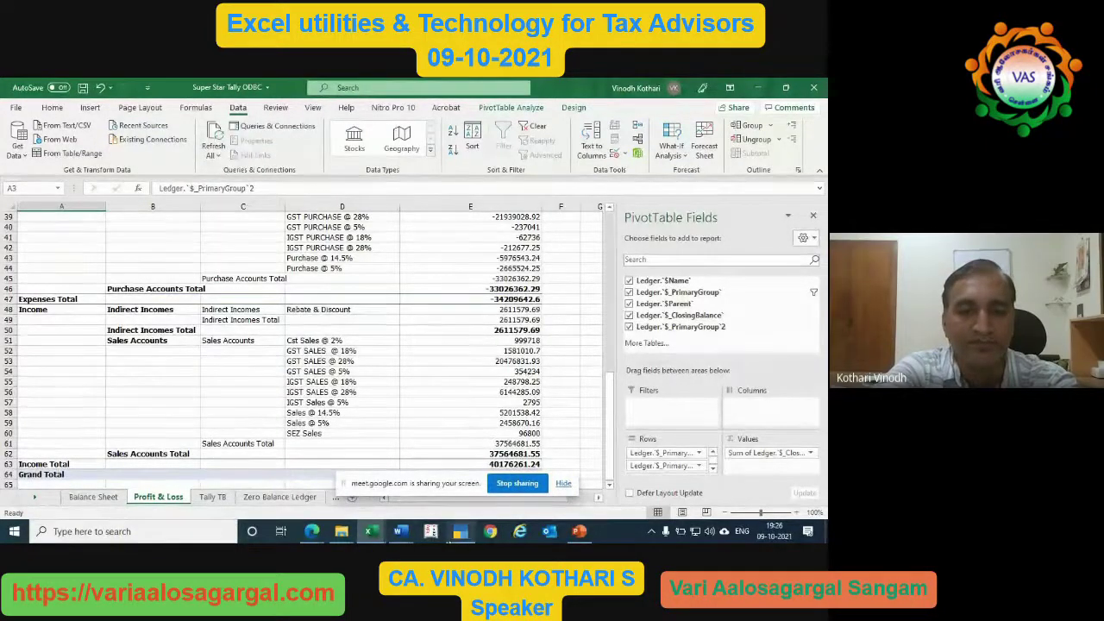
left_click(456, 536)
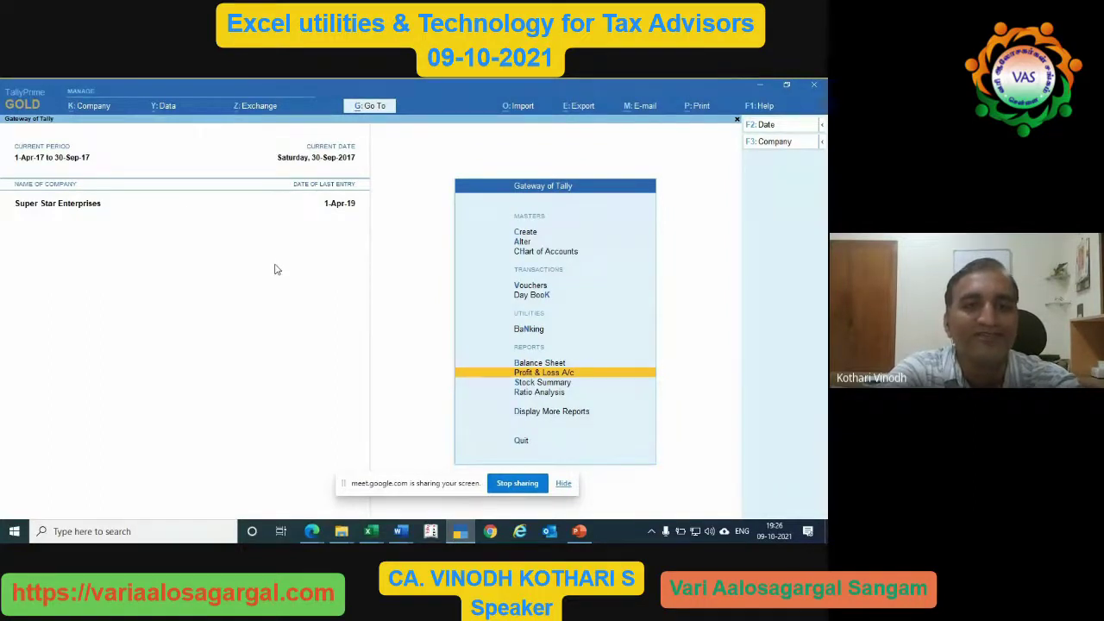
key("Return")
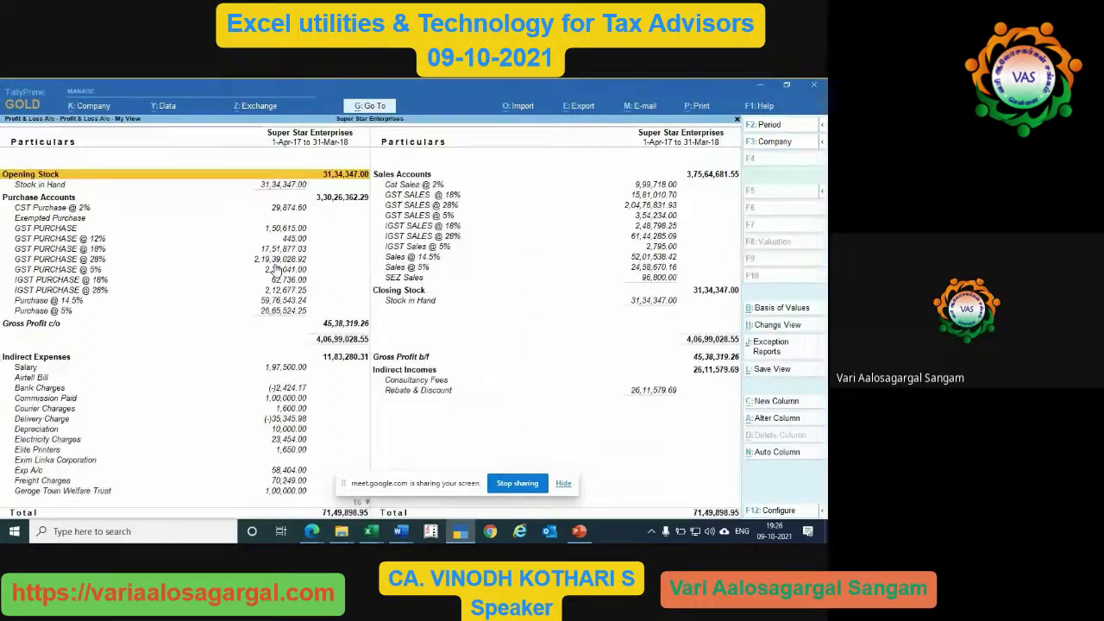
key("F2")
key("Return")
type("30 9")
key("Return")
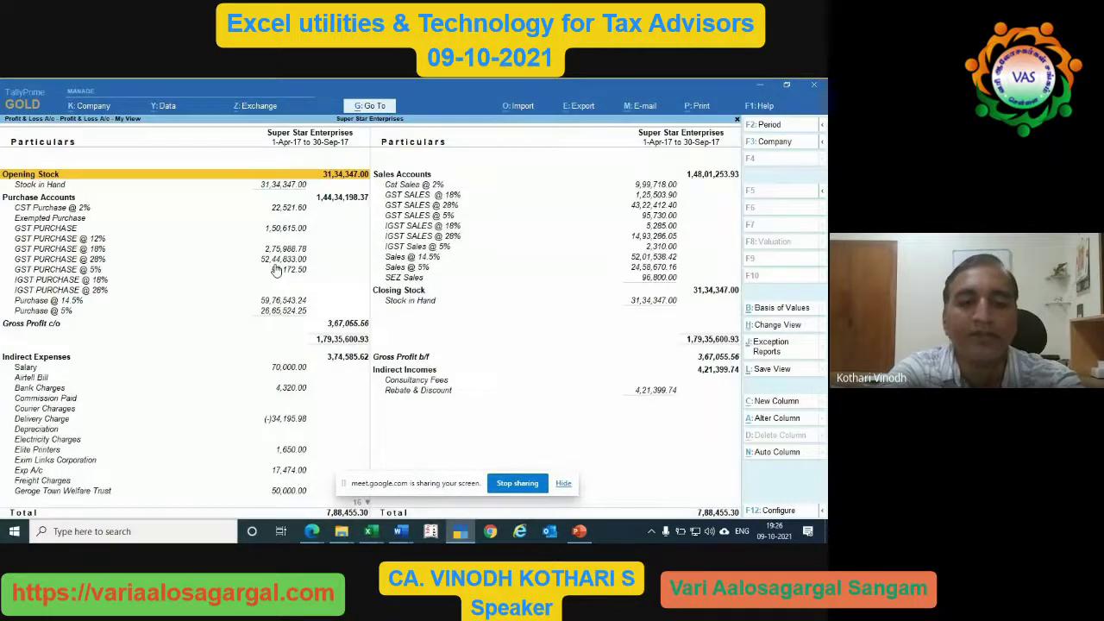
key("alt+F5")
key("Down")
key("Down")
key("Down")
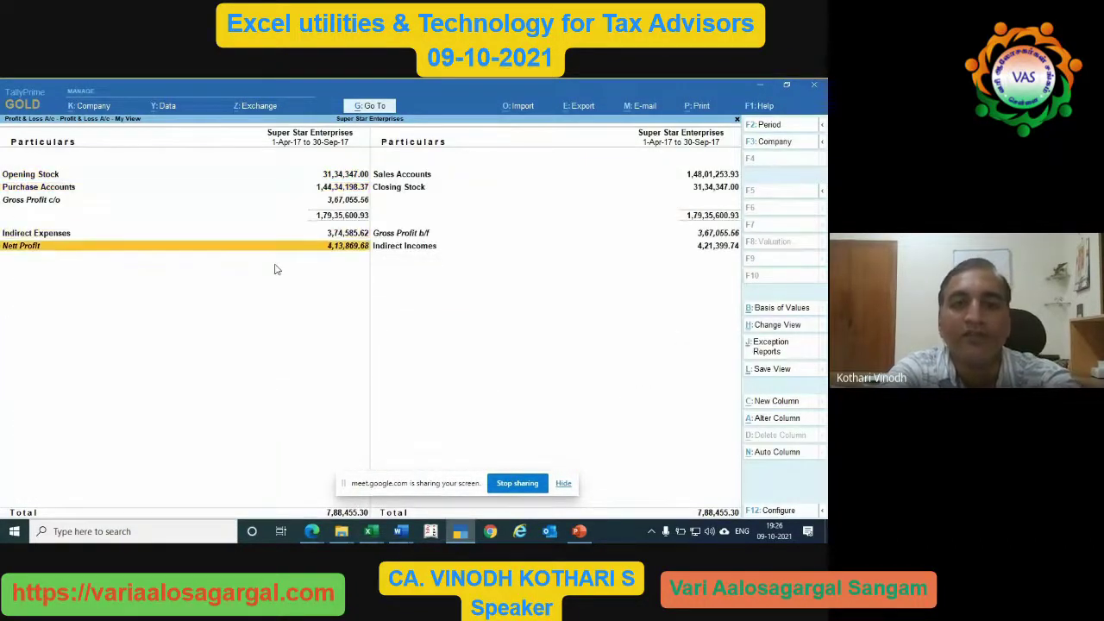
key("Right")
key("Left")
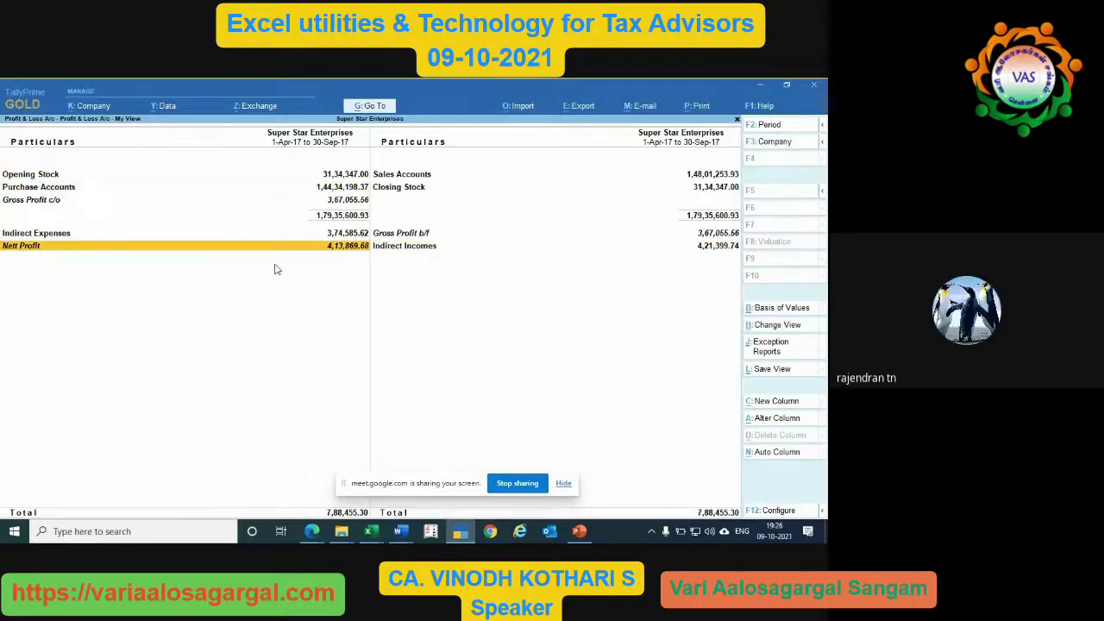
key("alt+Tab")
key("alt+Tab")
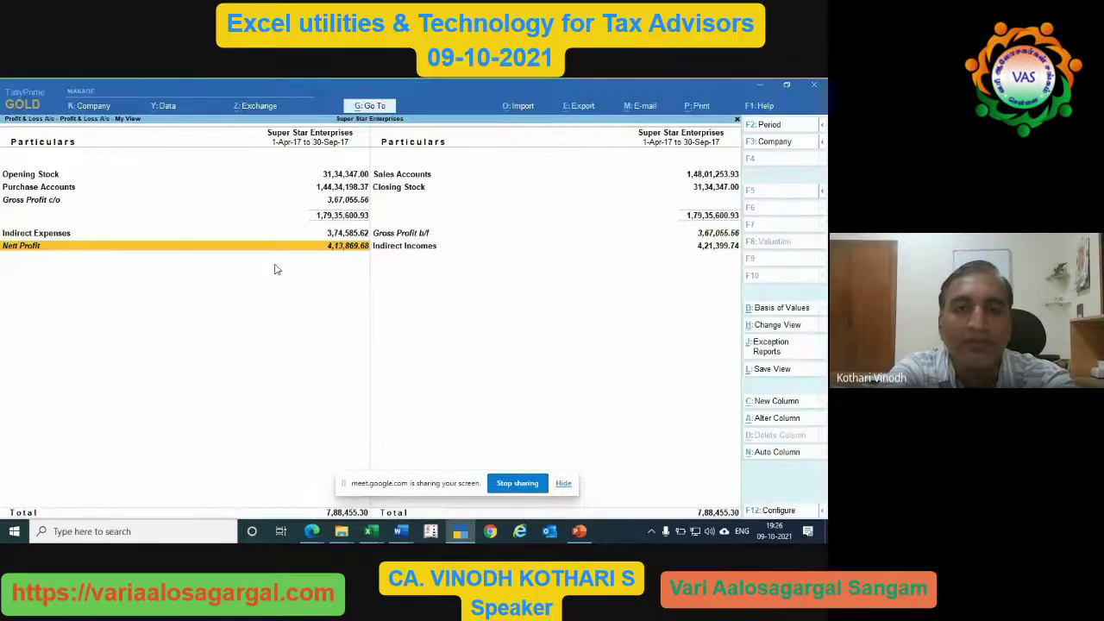
key("alt+Tab")
scroll(274, 264, "up", 6)
scroll(274, 264, "up", 5)
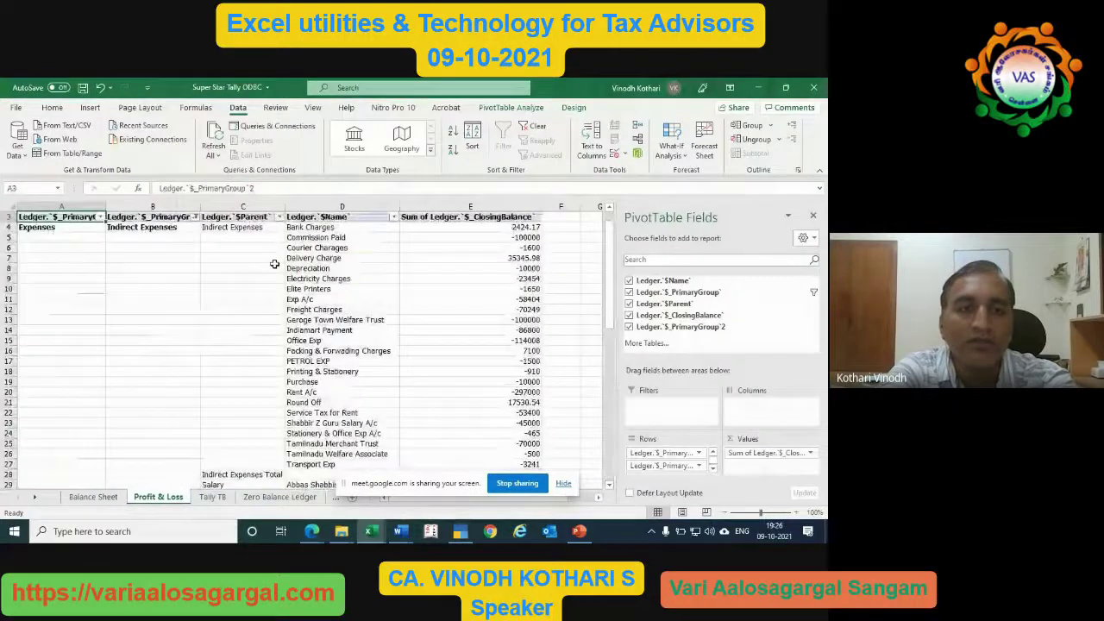
Remove Ledger.$Name from the pivot rows and refresh the Profit & Loss pivot
left_click(629, 280)
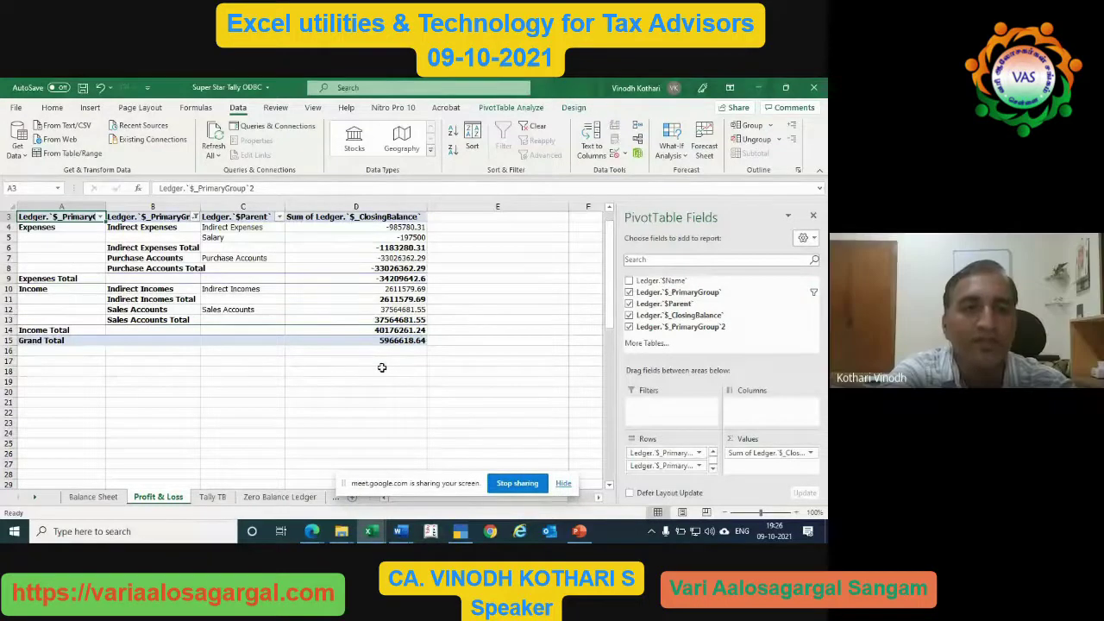
right_click(45, 218)
left_click(77, 264)
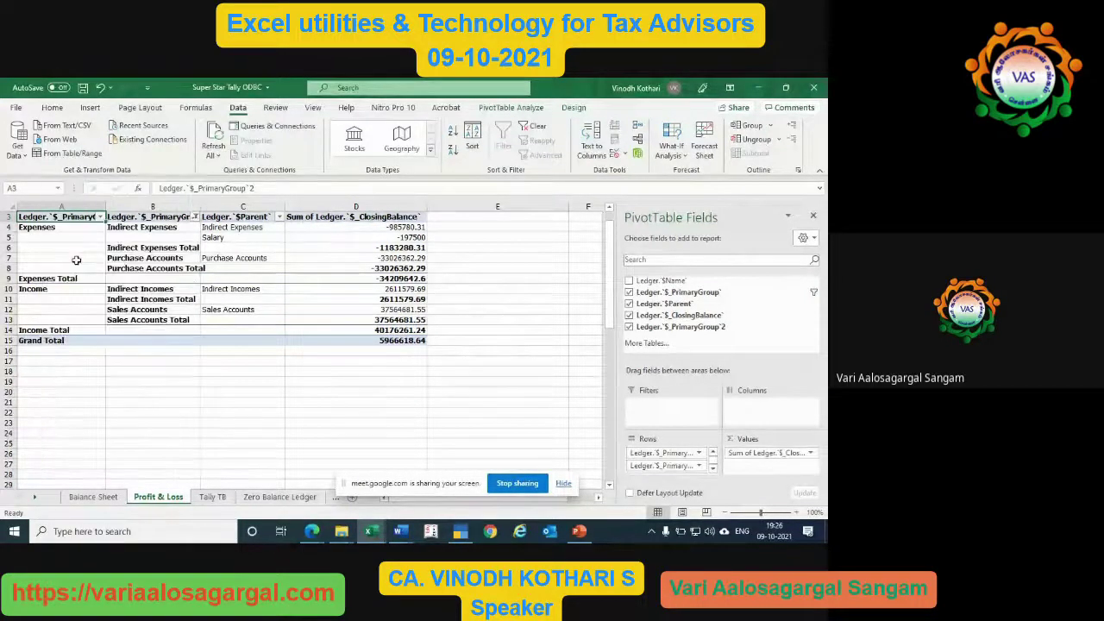
Refresh the Tally TB sheet's data from Tally twice
left_click(212, 498)
left_click(212, 155)
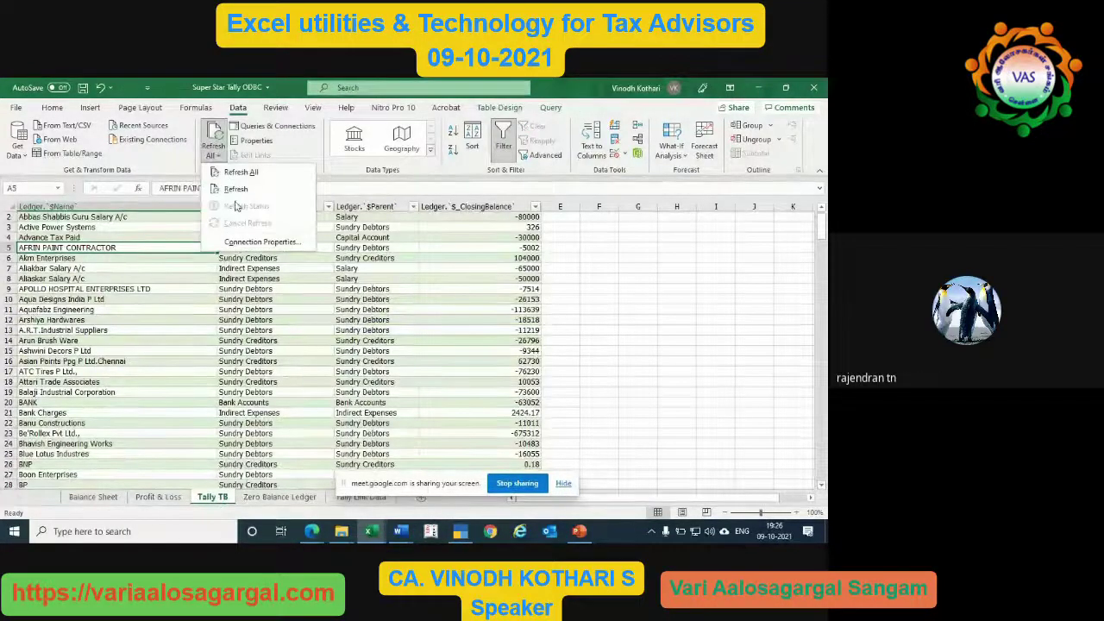
left_click(236, 189)
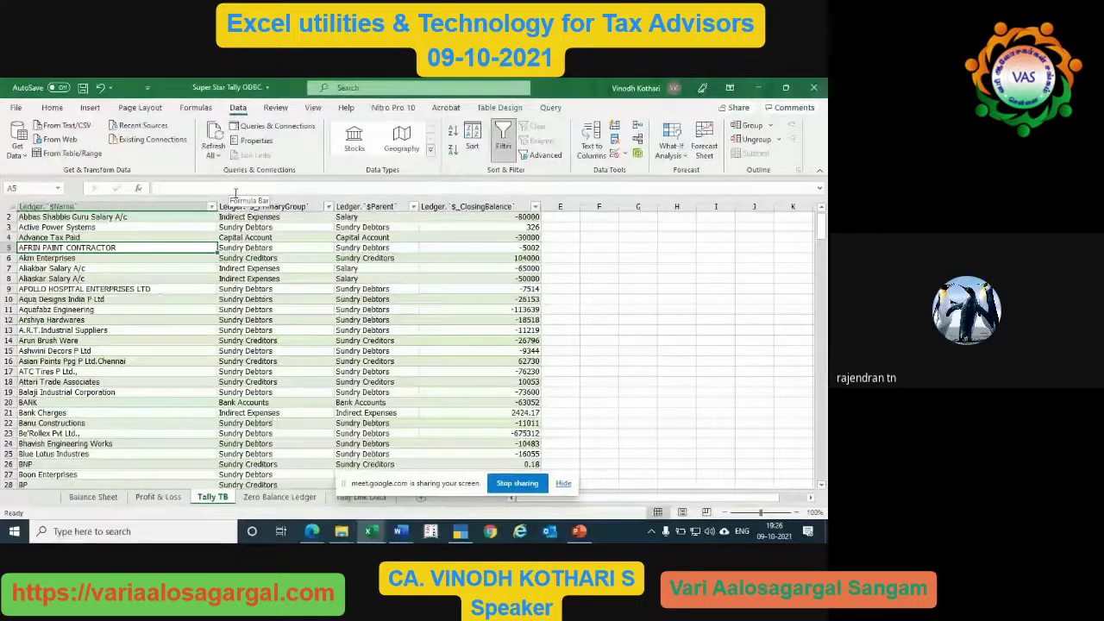
left_click(218, 154)
left_click(233, 175)
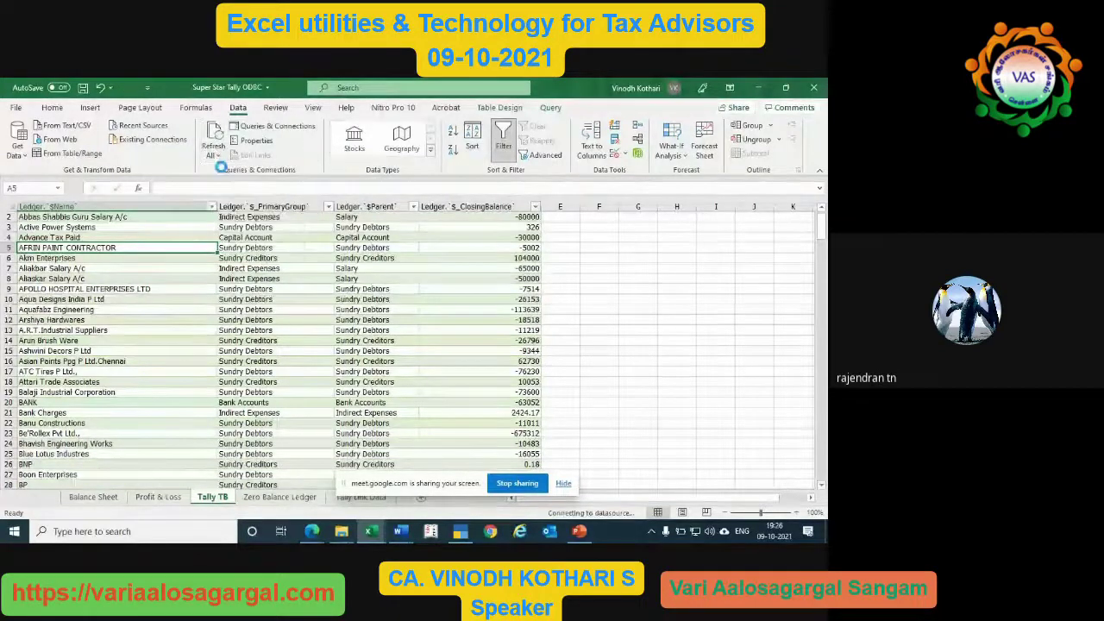
Return to the Profit & Loss pivot, then bring up TallyPrime's report and the Power Query slide
left_click(158, 497)
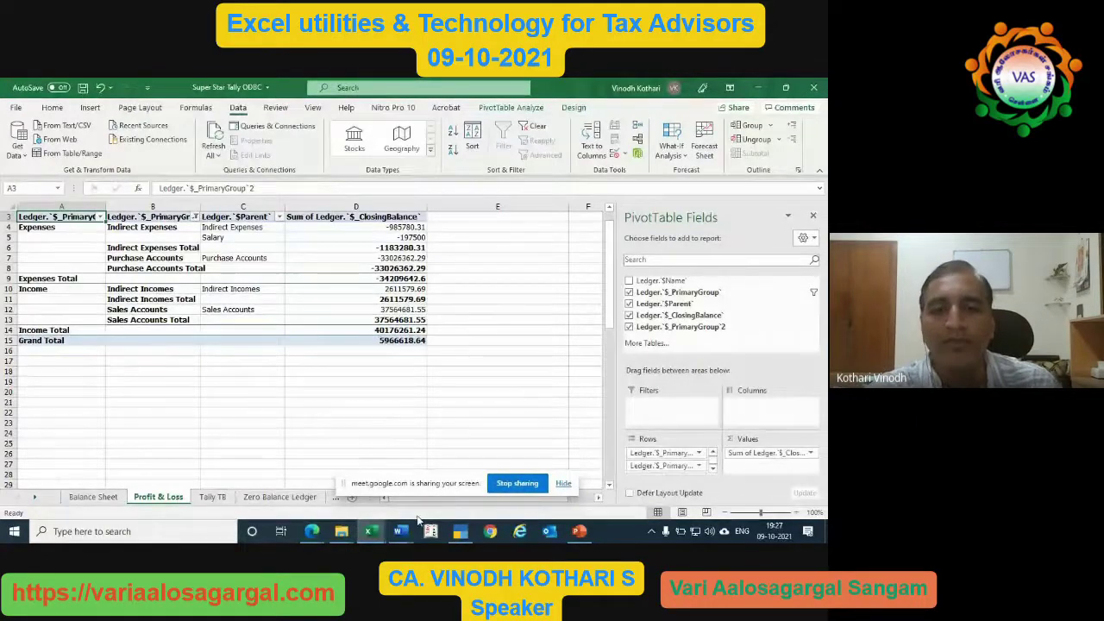
left_click(460, 531)
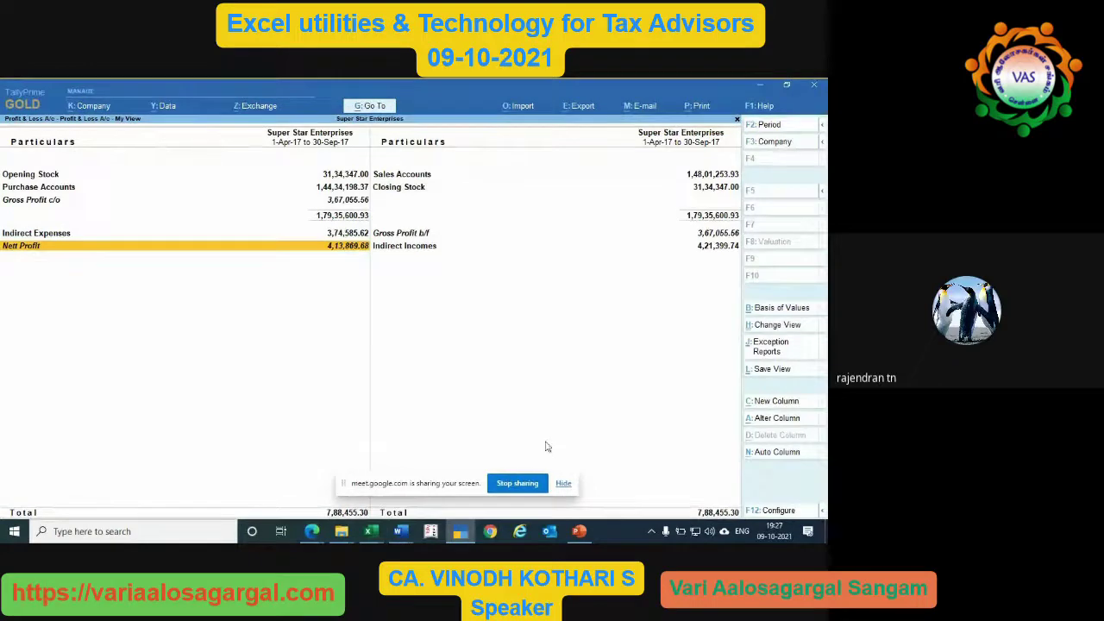
left_click(579, 531)
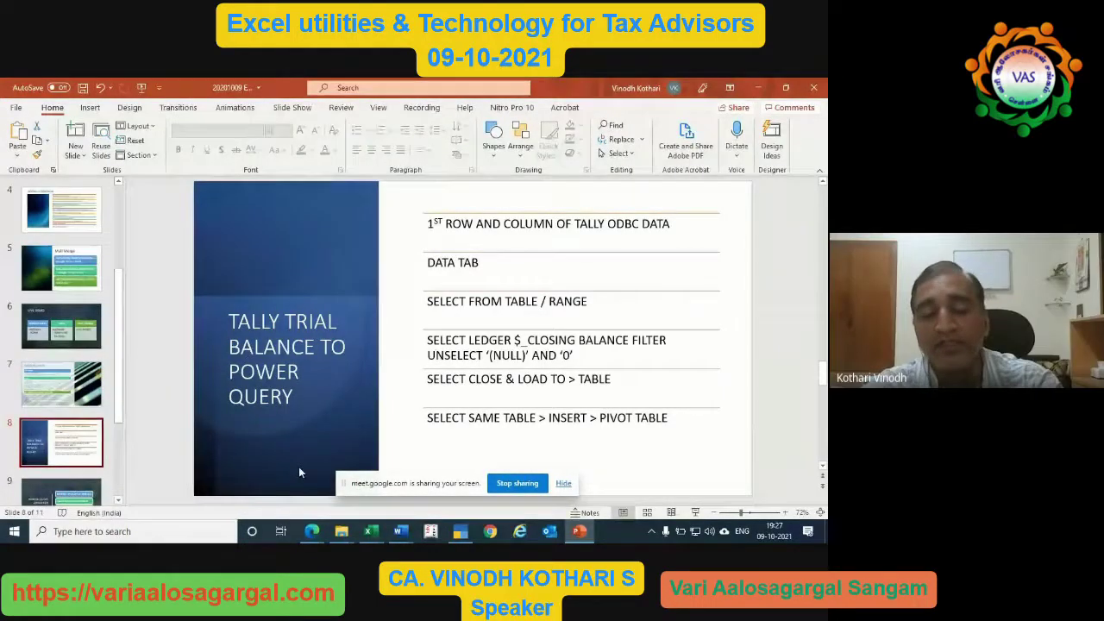
Move the PowerPoint deck to slide 9, Power Query Advanced
key("alt+Tab")
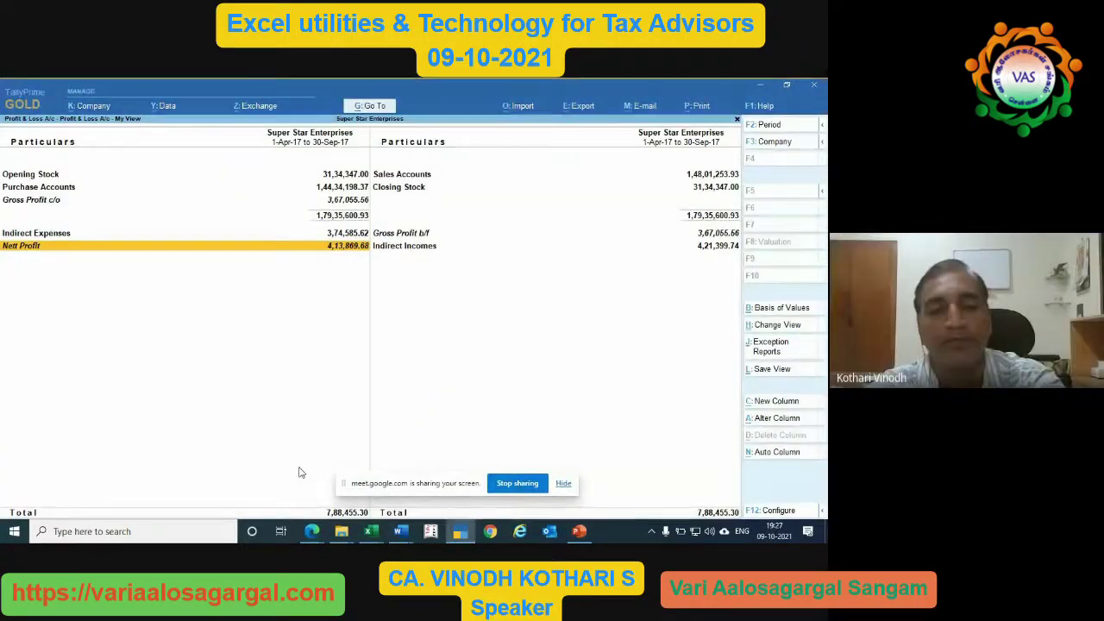
key("alt+Tab")
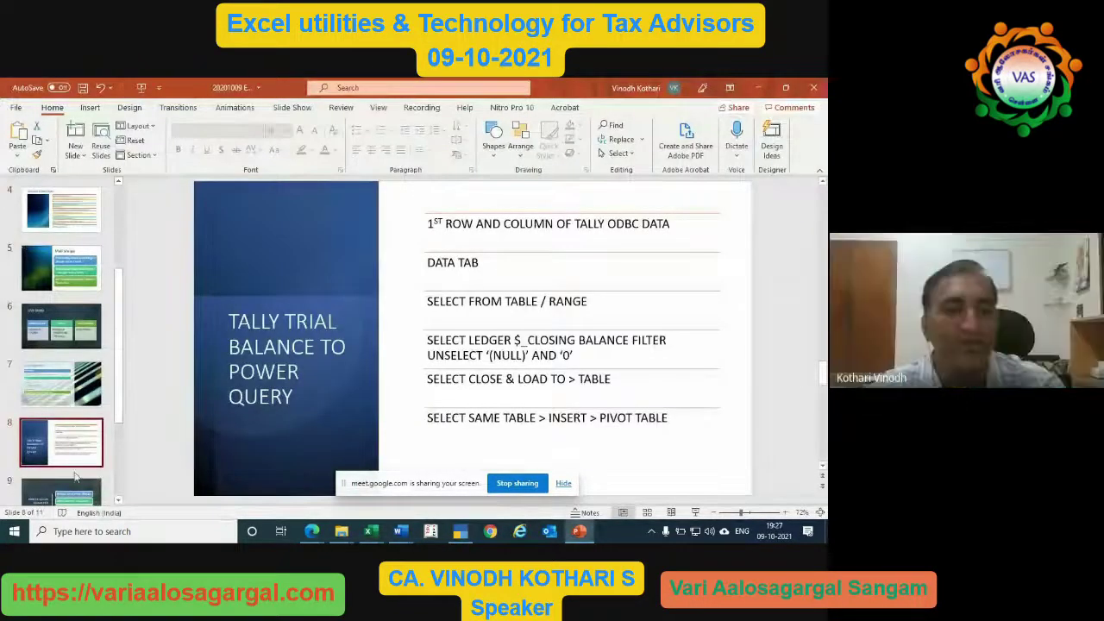
left_click(72, 496)
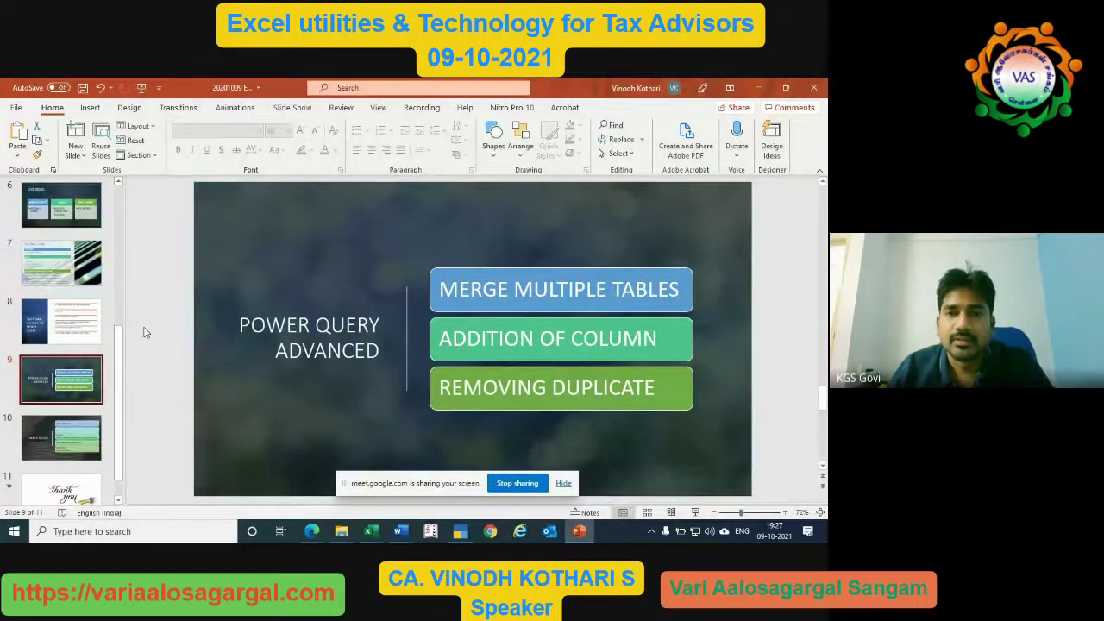
left_click_drag(118, 351, 118, 394)
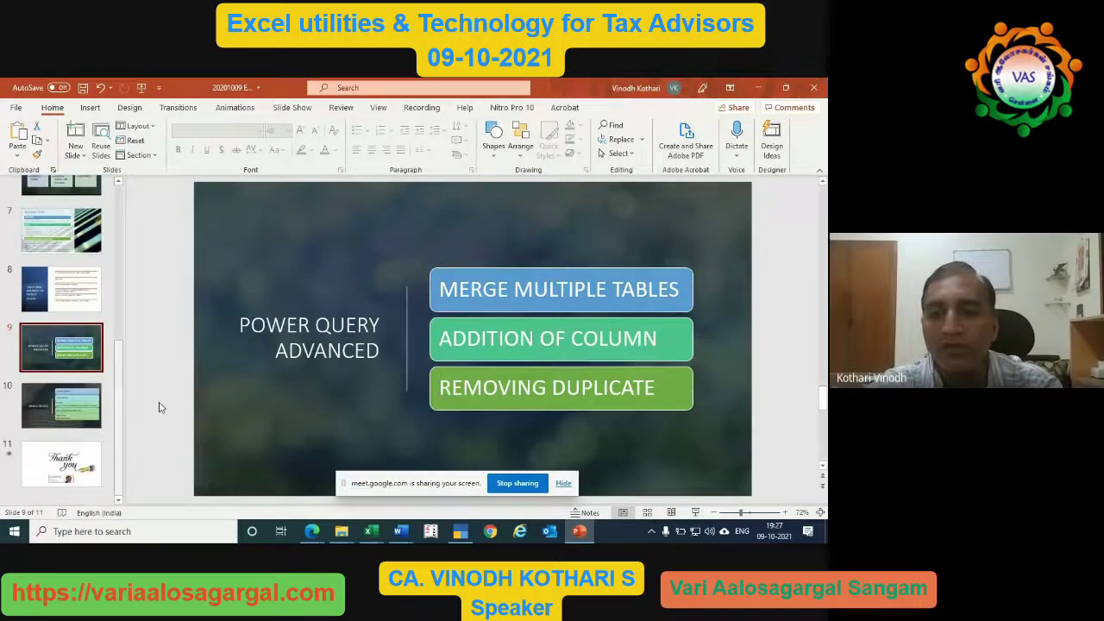
Bring the Excel Working File workbook, on its 12 Group Subtotal sheet, to the front
key("alt+Tab")
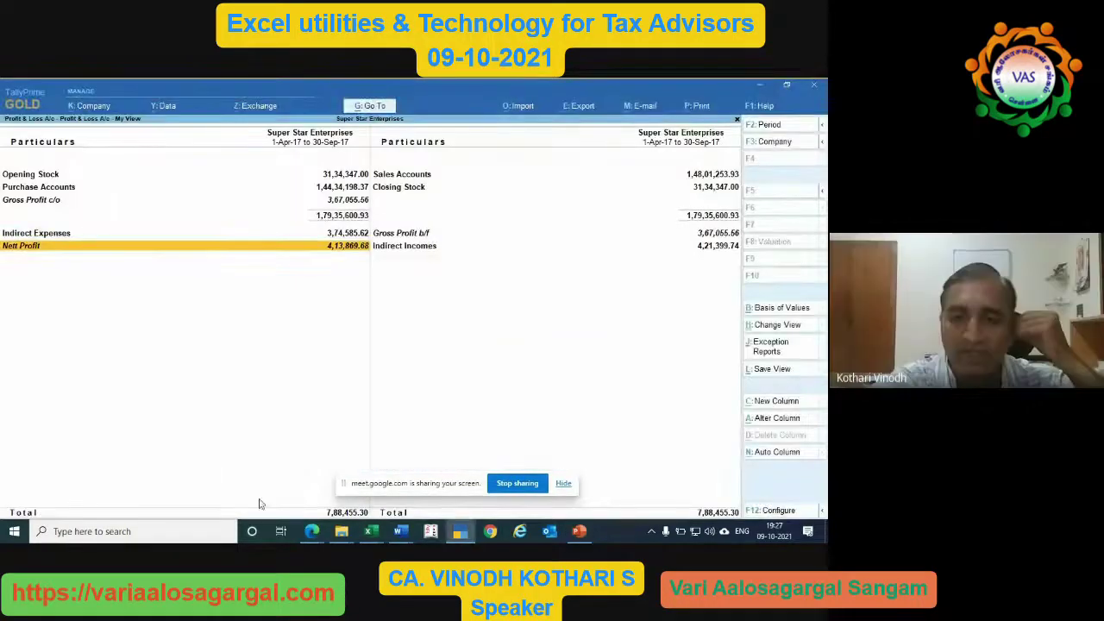
left_click(579, 533)
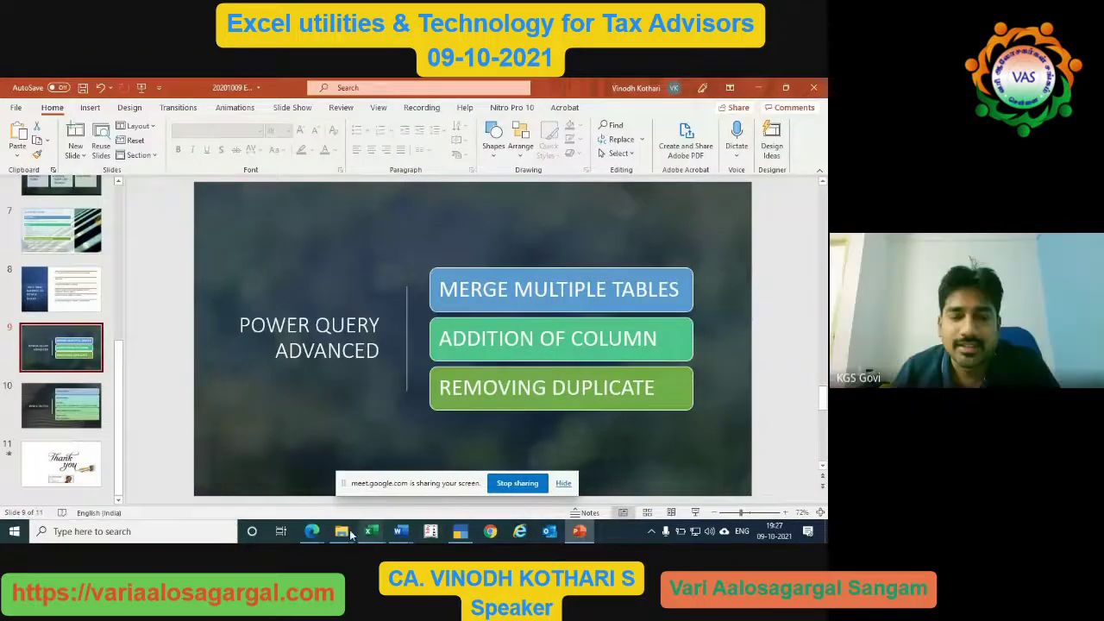
mouse_move(313, 532)
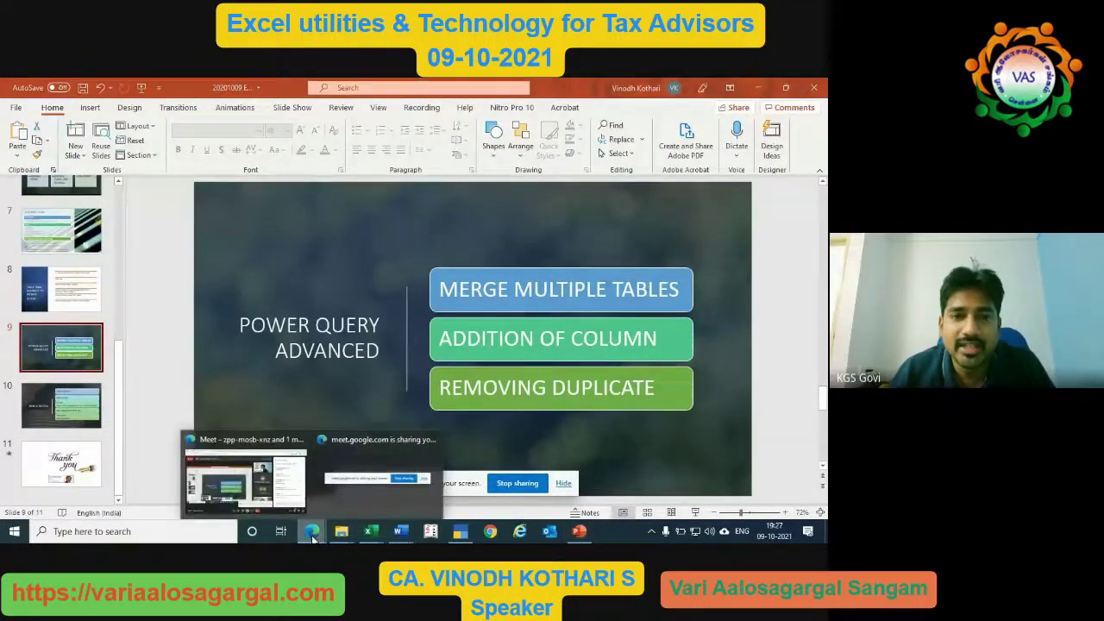
left_click(261, 483)
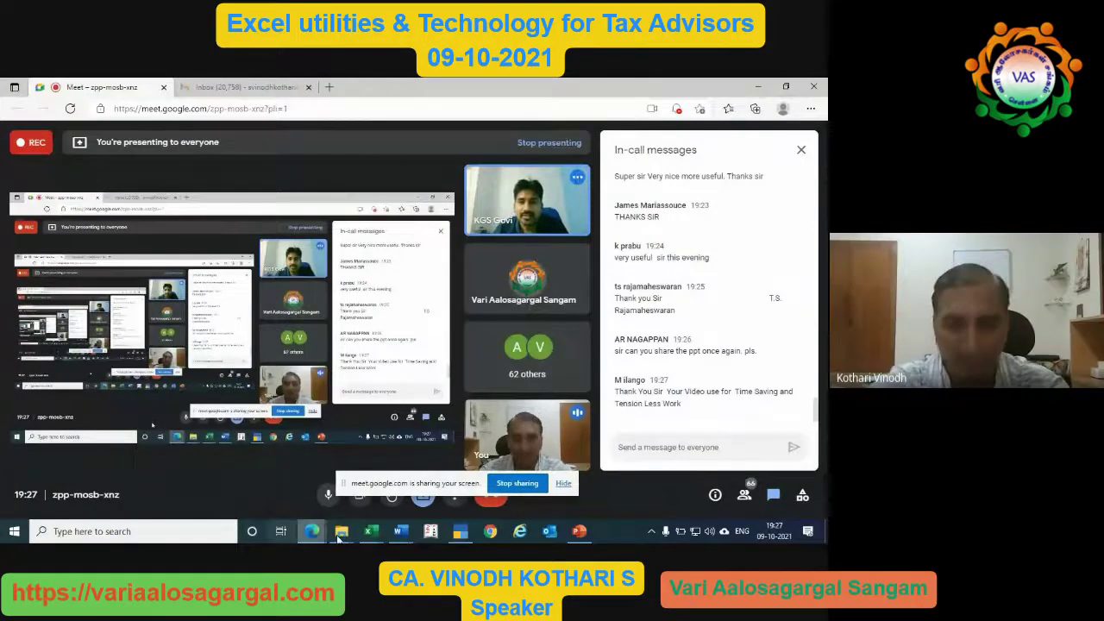
left_click(369, 531)
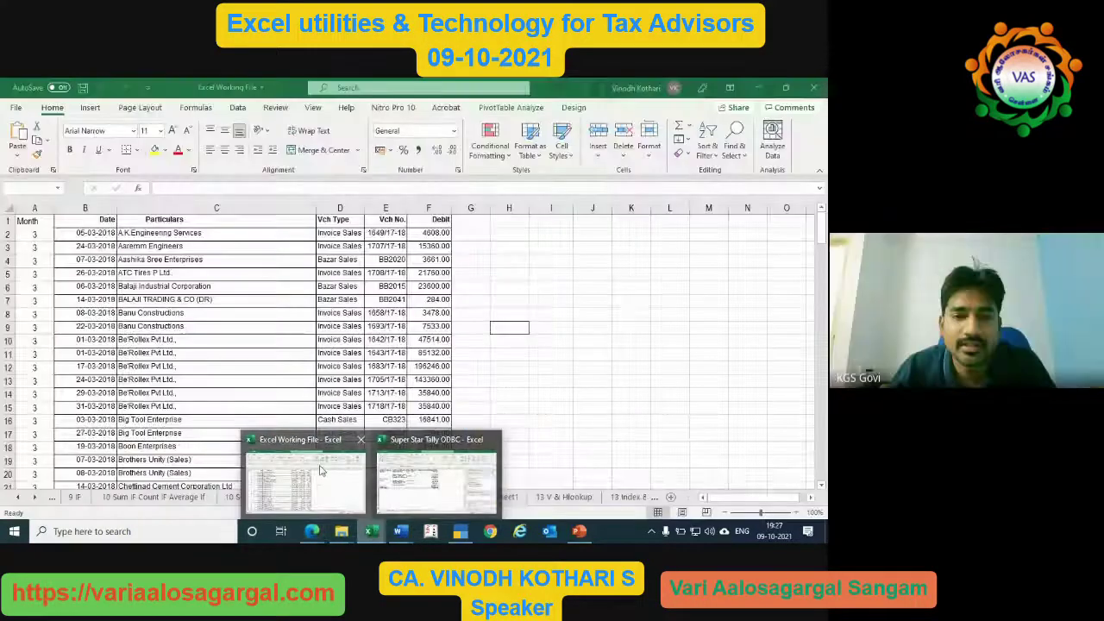
left_click(306, 479)
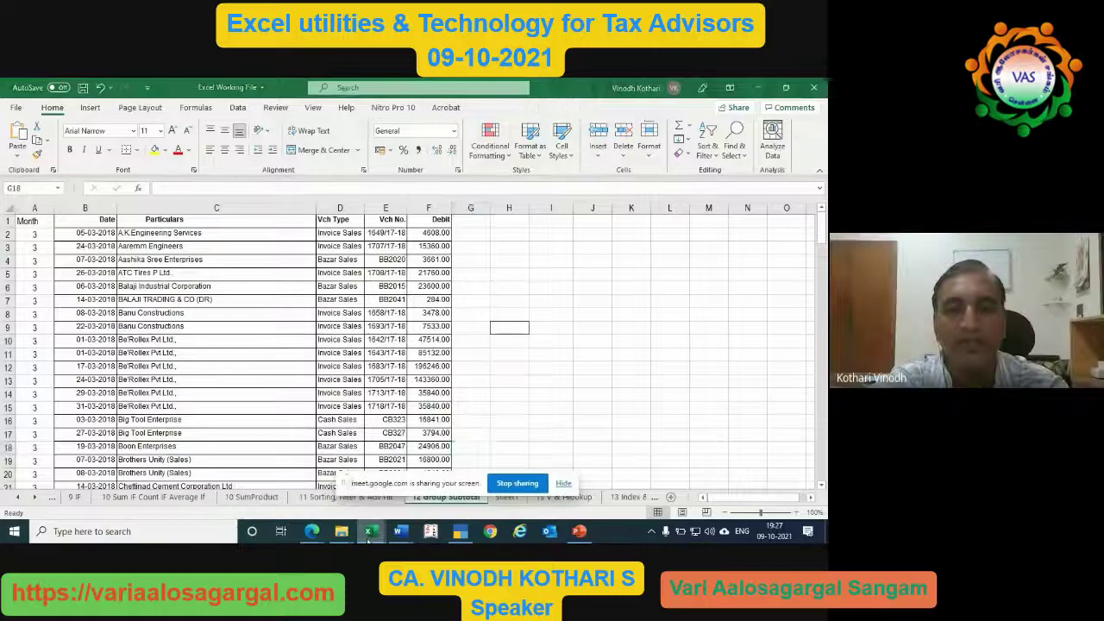
Save the Super Star Tally ODBC workbook to the Desktop as 'Reshy'
left_click(368, 531)
left_click(440, 479)
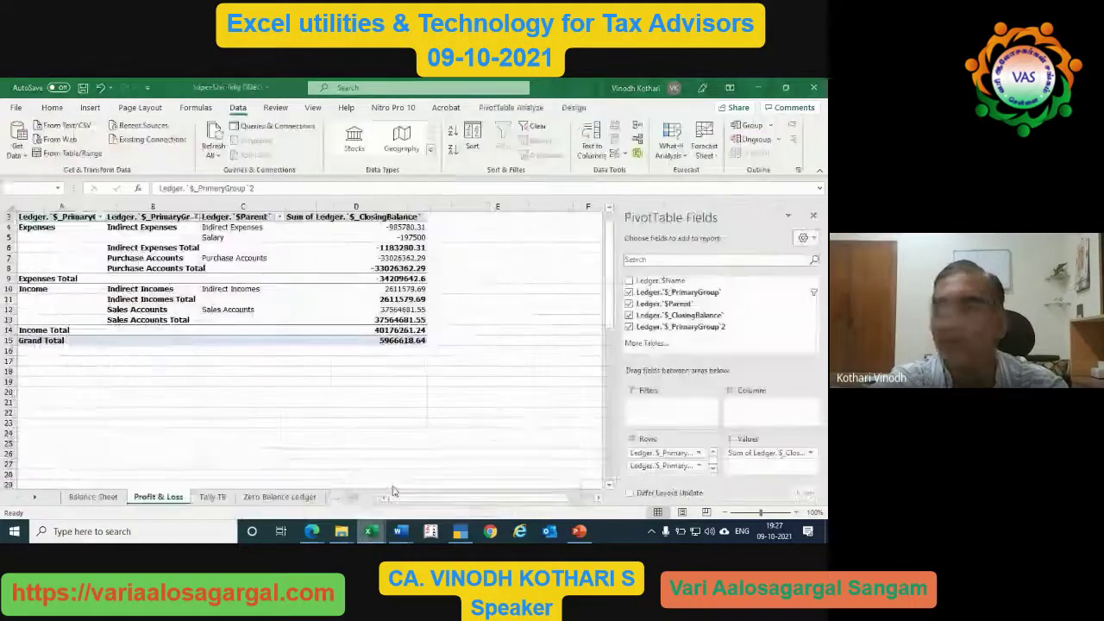
left_click(14, 107)
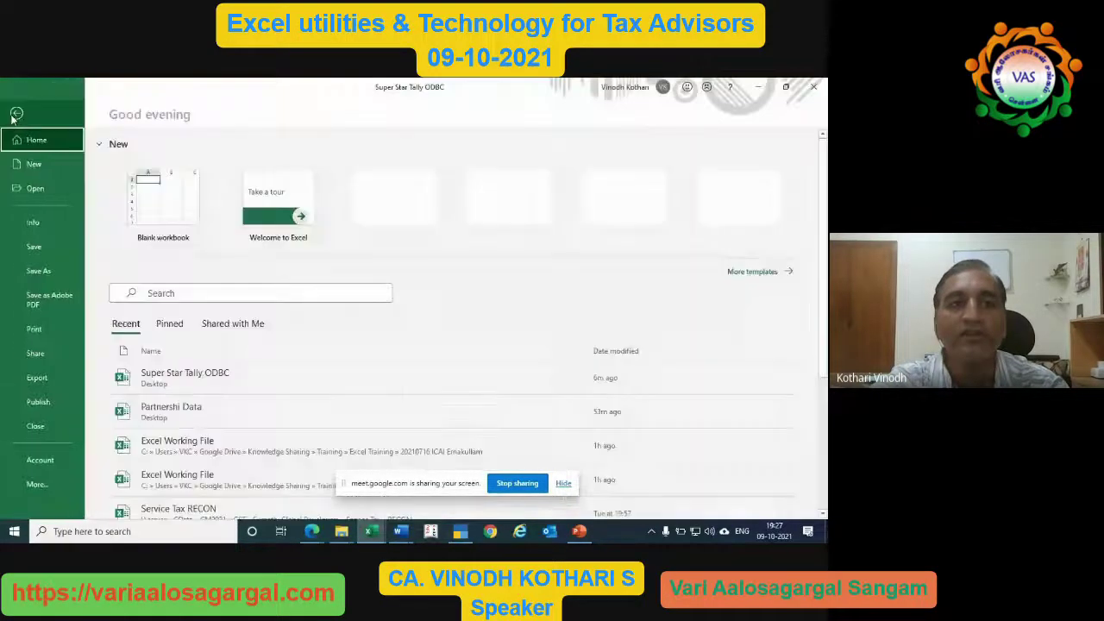
left_click(38, 267)
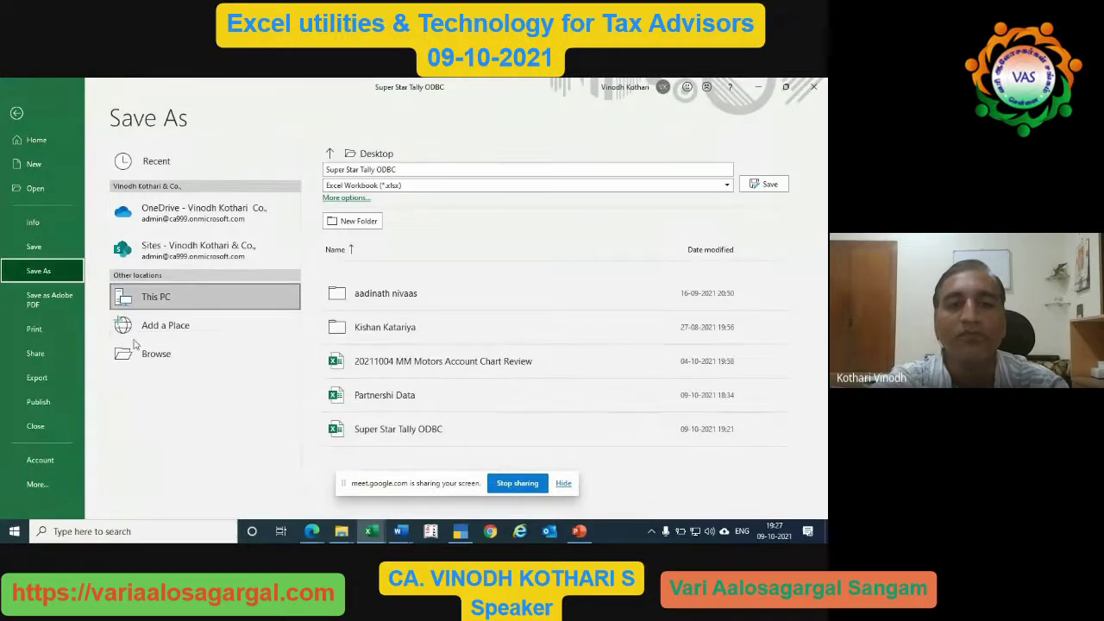
left_click(142, 356)
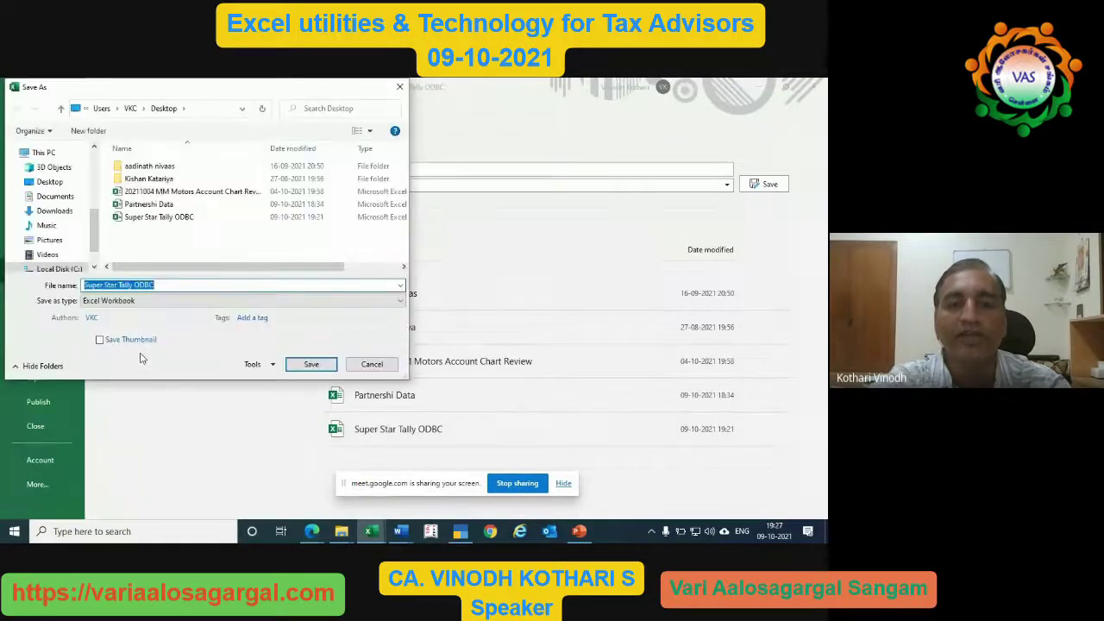
type("R")
type("esh")
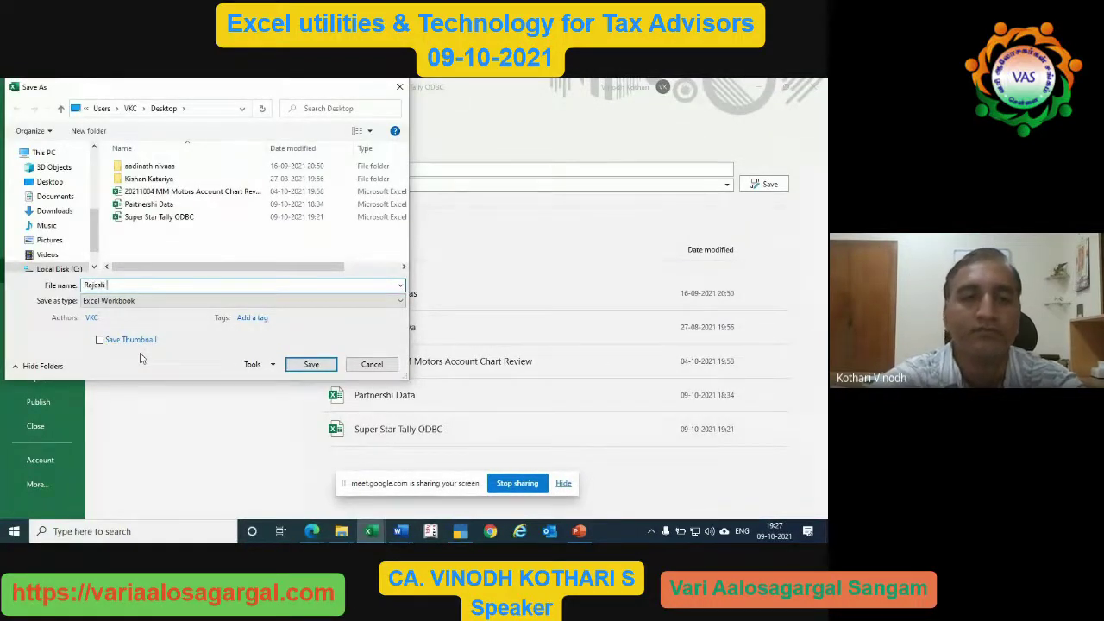
type("y")
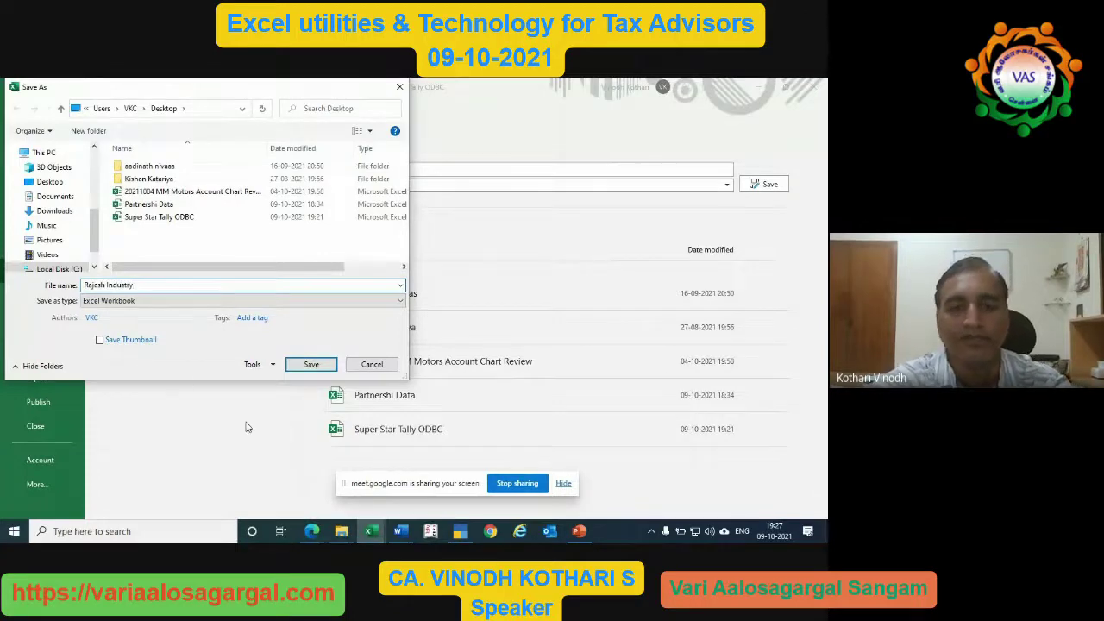
left_click(315, 365)
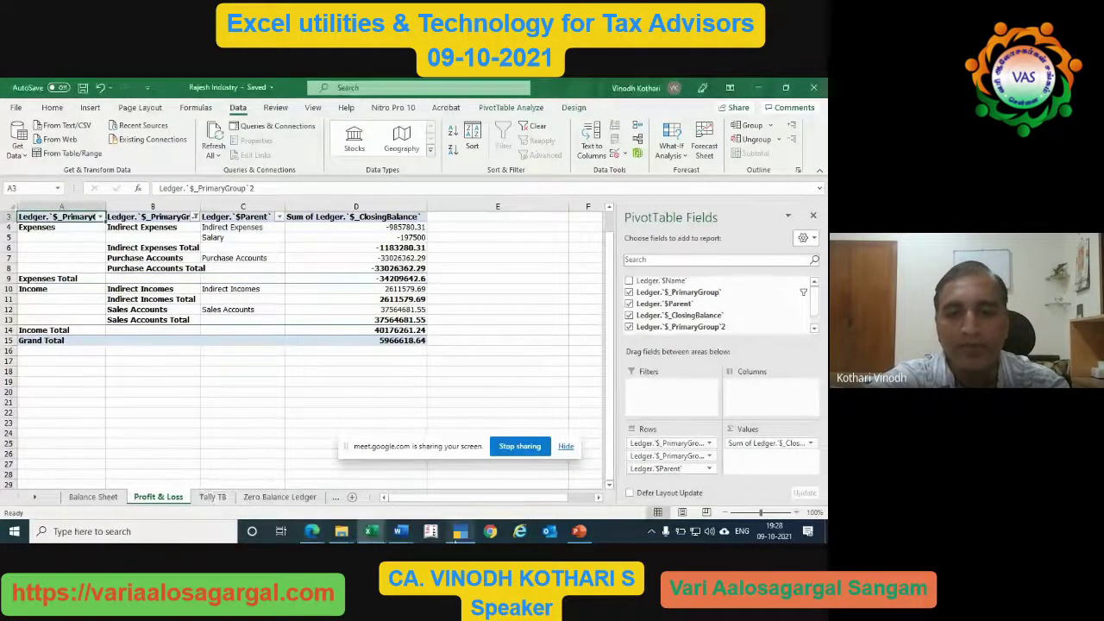
Return TallyPrime to its Gateway screen, then go back to Excel's Profit & Loss pivot
left_click(460, 531)
key("Escape")
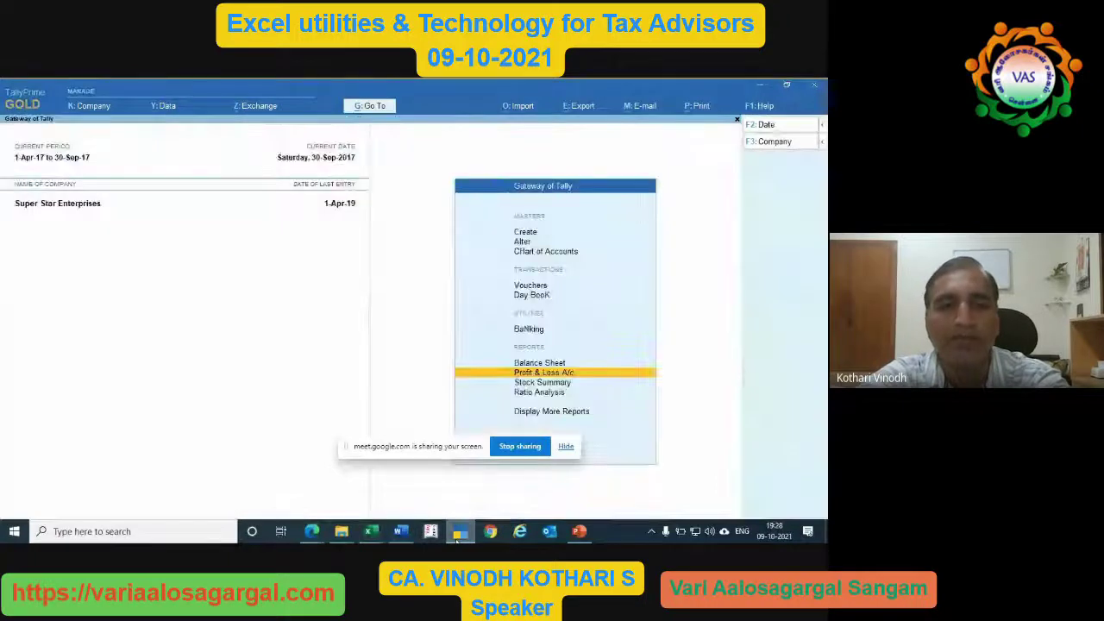
key("F3")
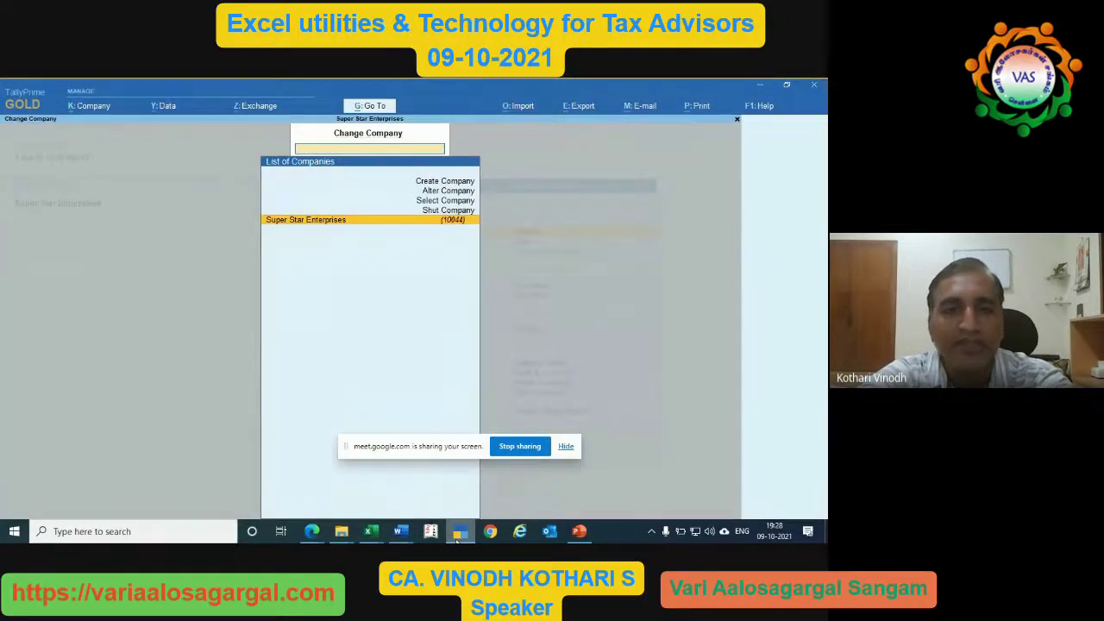
key("Return")
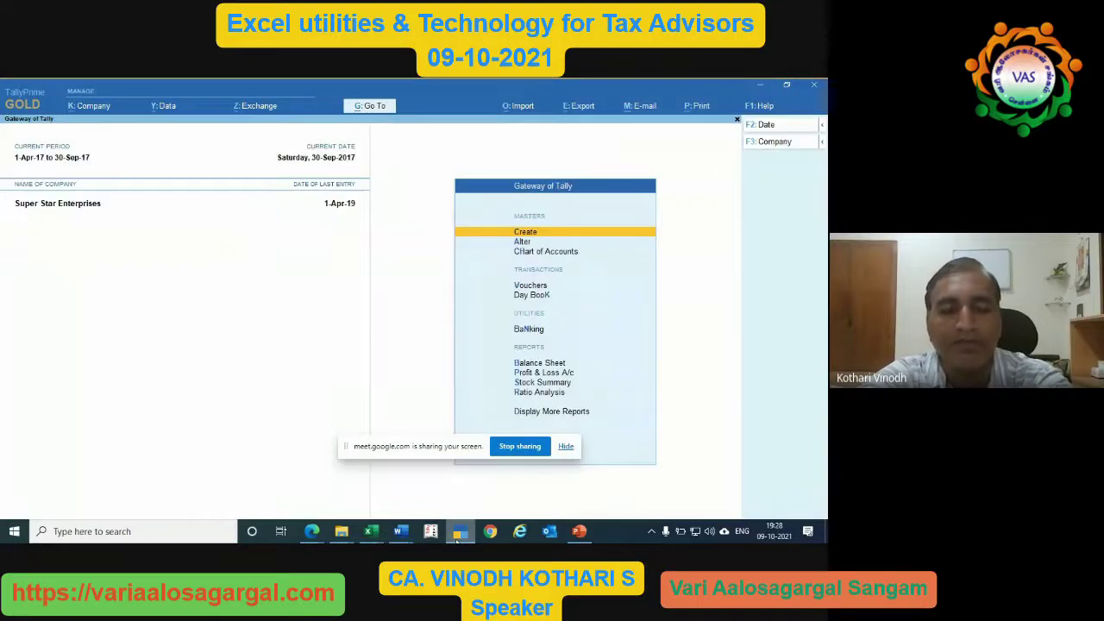
key("alt+Tab")
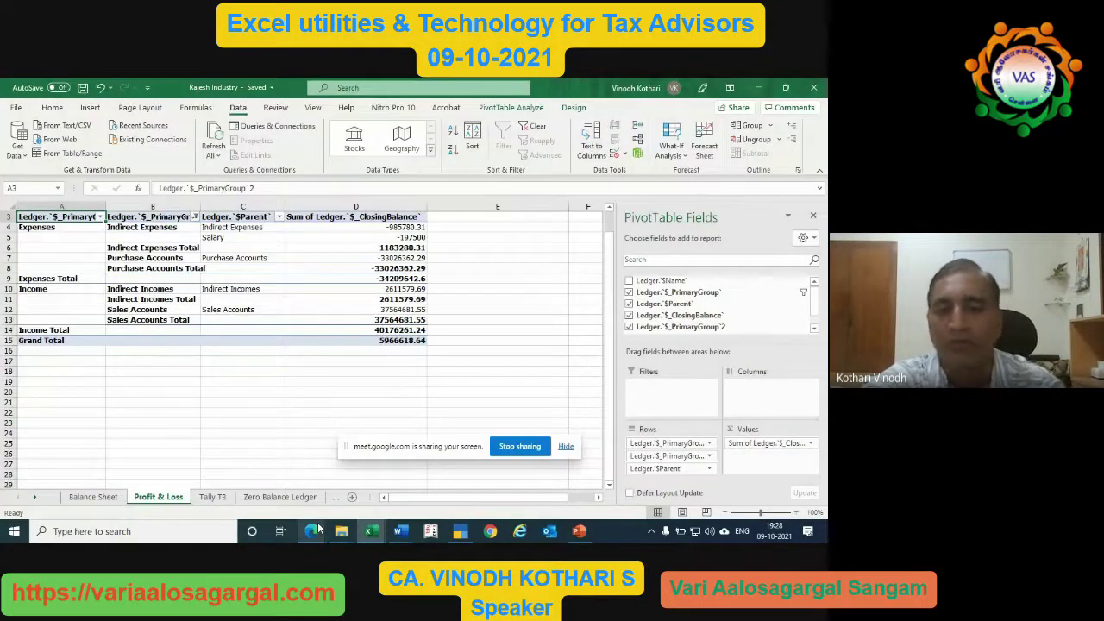
left_click(320, 394)
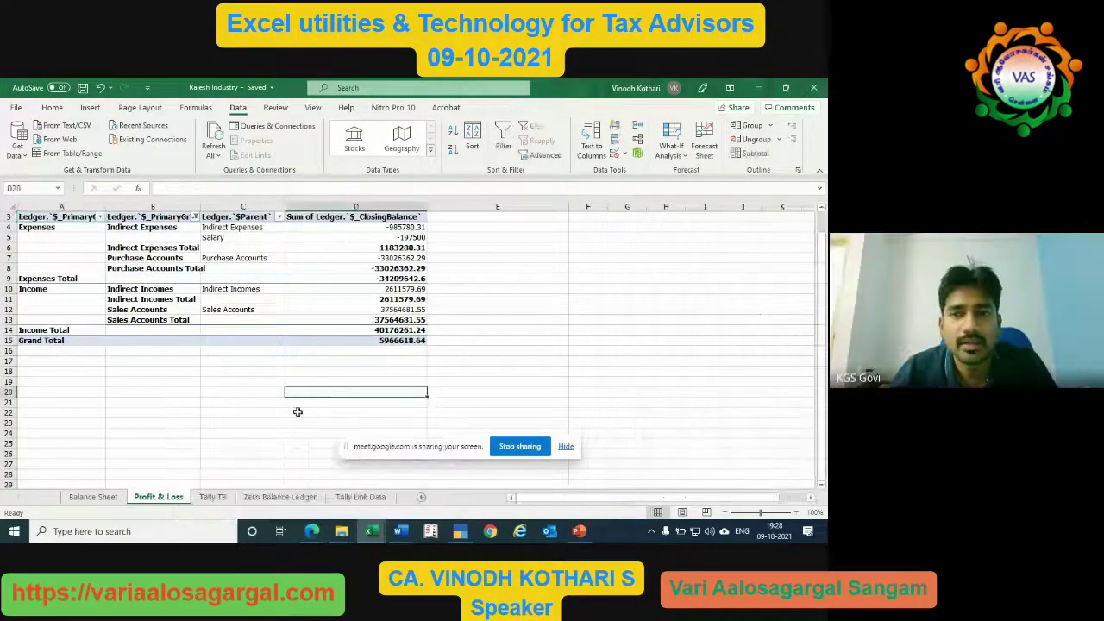
On the Balance Sheet pivot, remove the ClosingBalance and Parent fields so only Liability and Assets groups remain
left_click(213, 498)
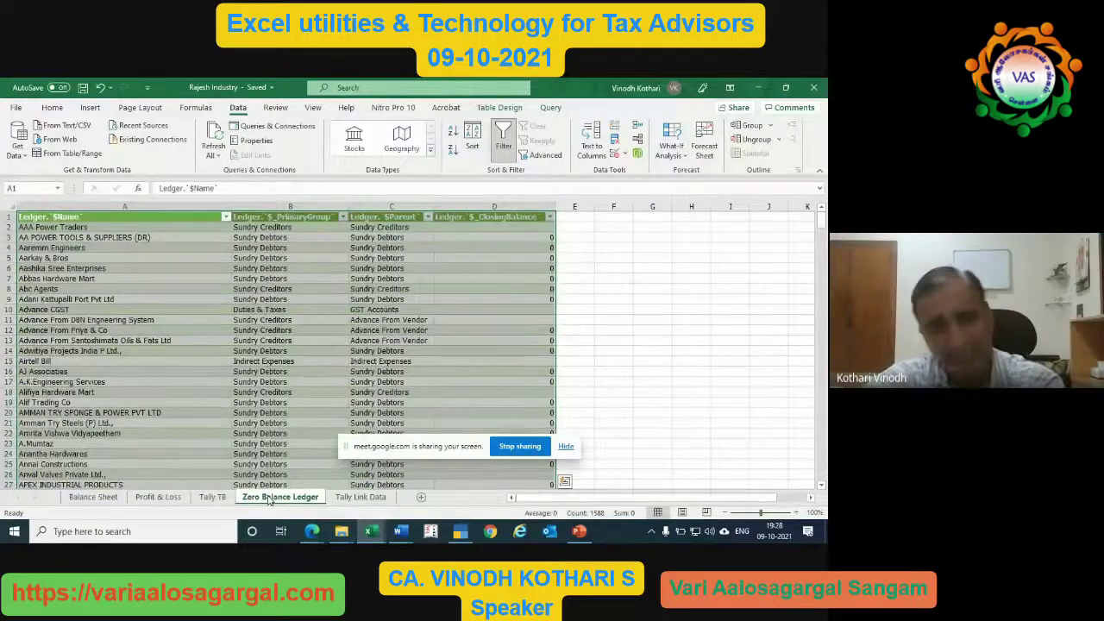
left_click(359, 497)
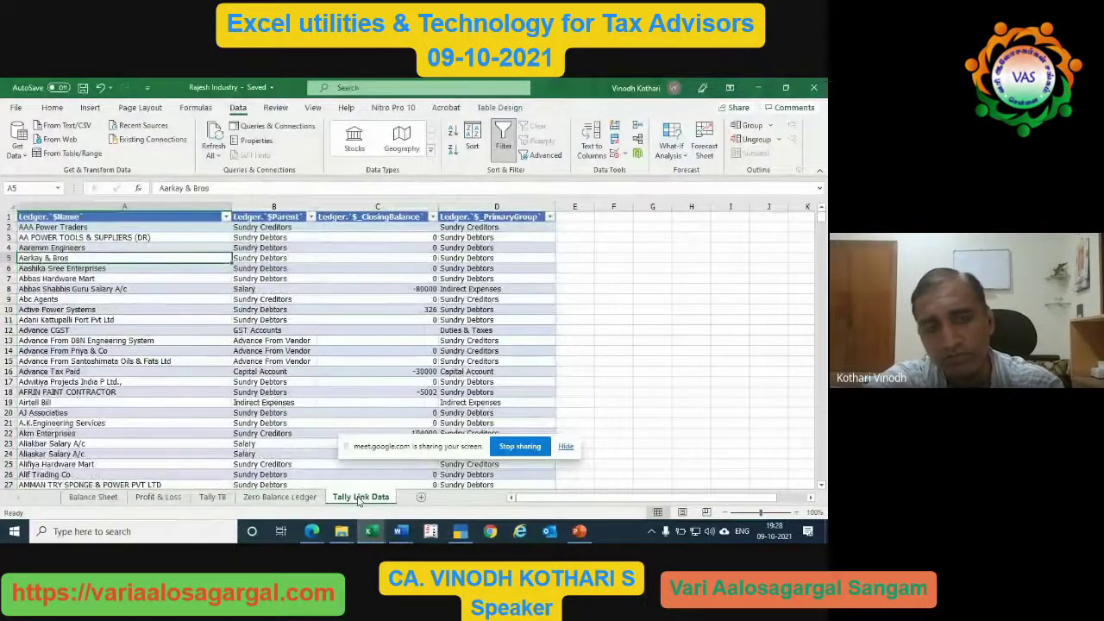
left_click(145, 499)
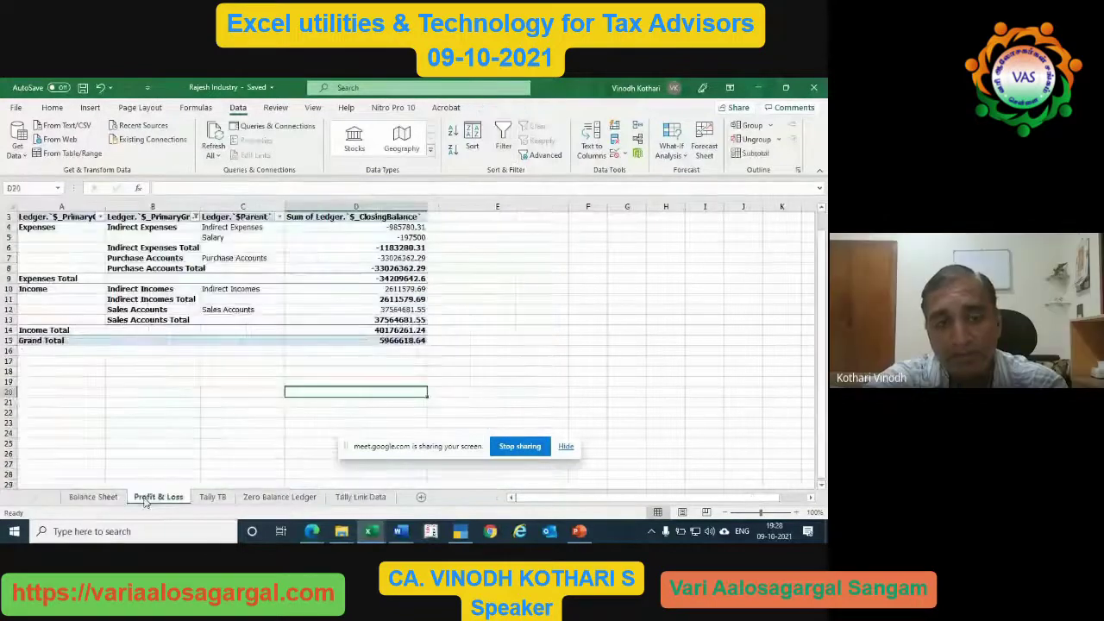
left_click(99, 499)
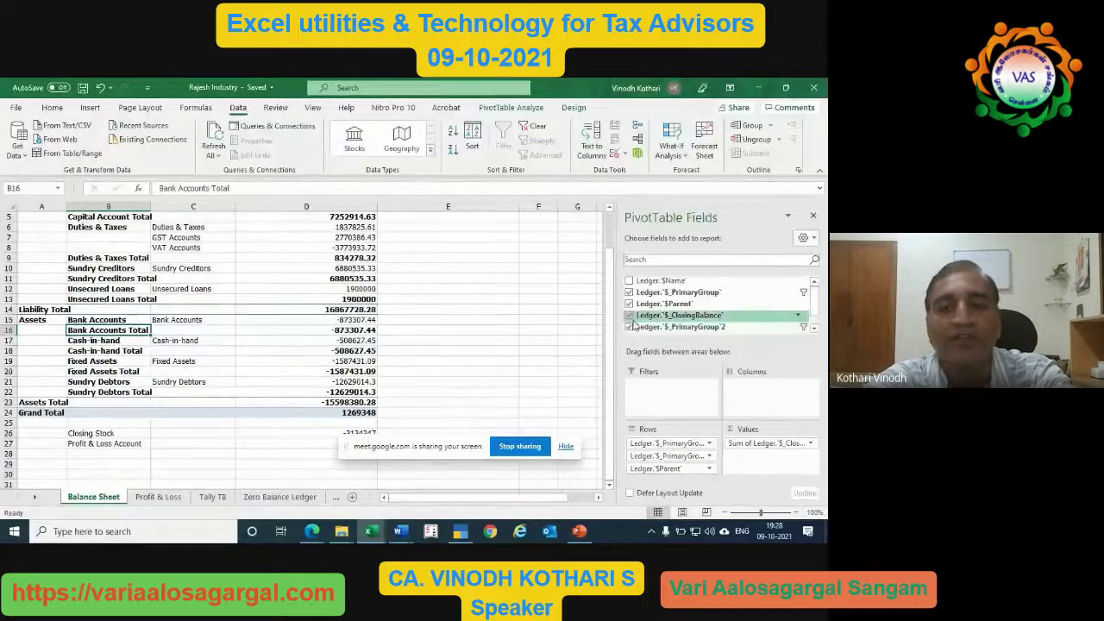
left_click(628, 316)
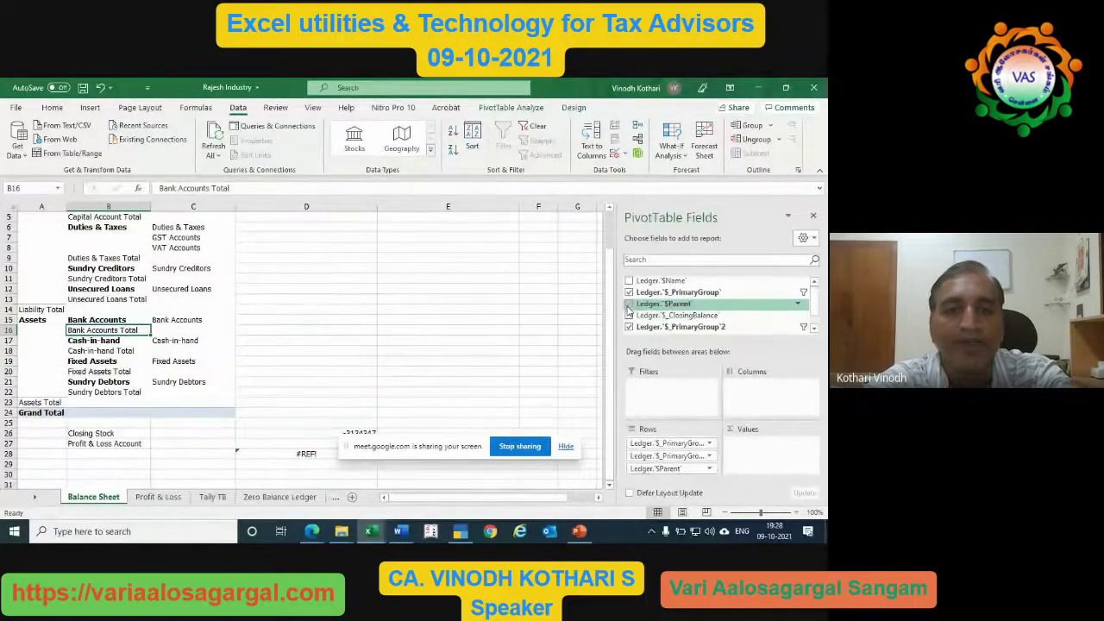
left_click(629, 304)
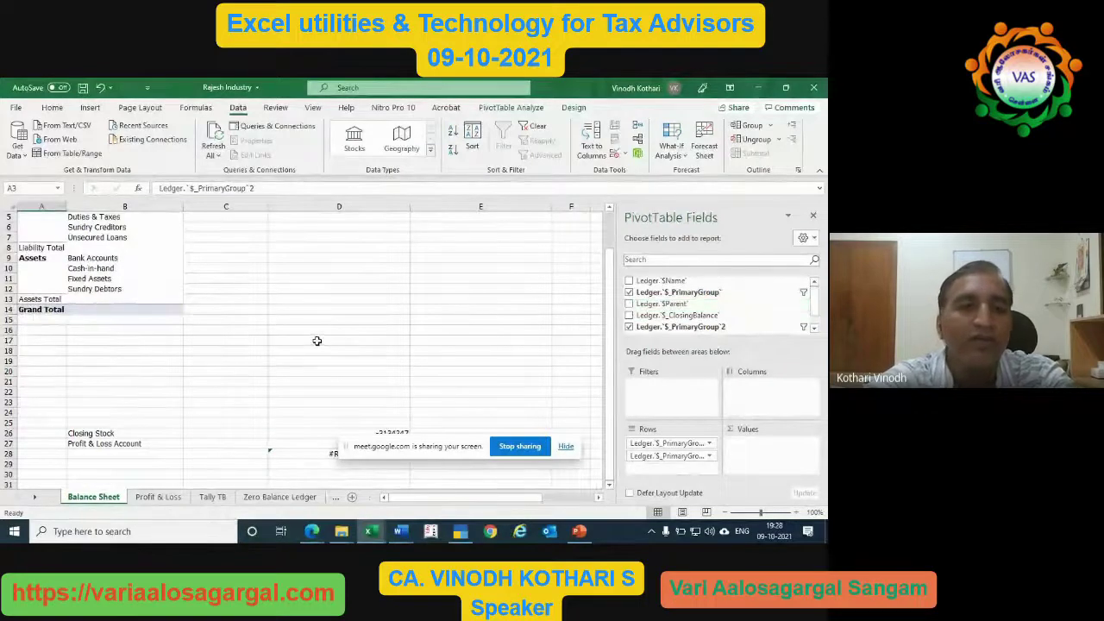
scroll(316, 340, "up", 2)
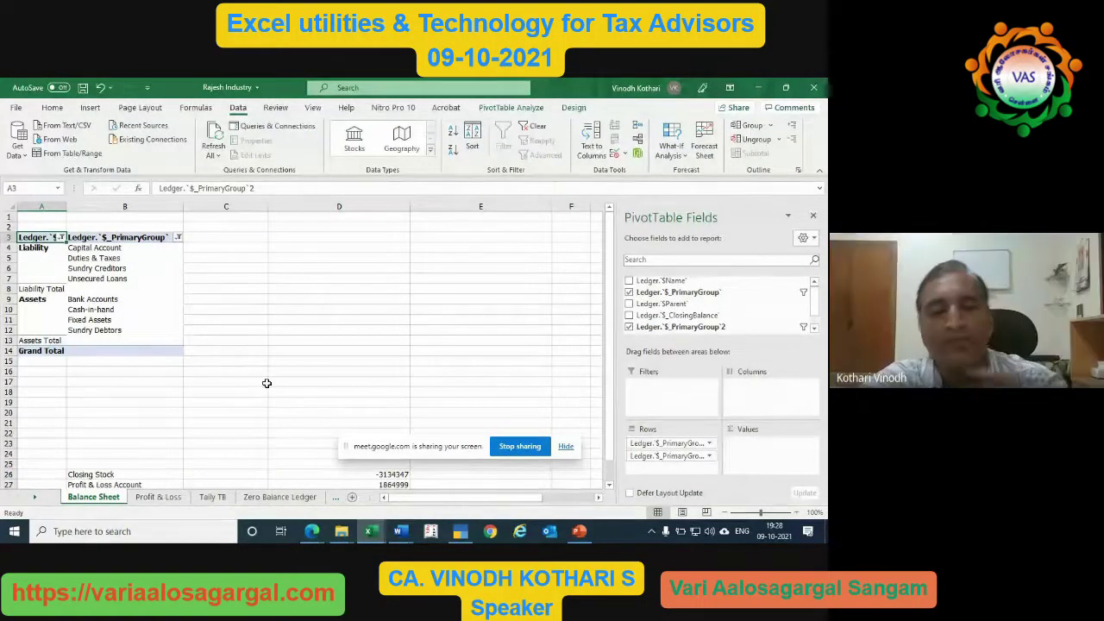
Check the Google Meet chat, then bring PowerPoint's Power Query Advanced slide back to the front
mouse_move(313, 529)
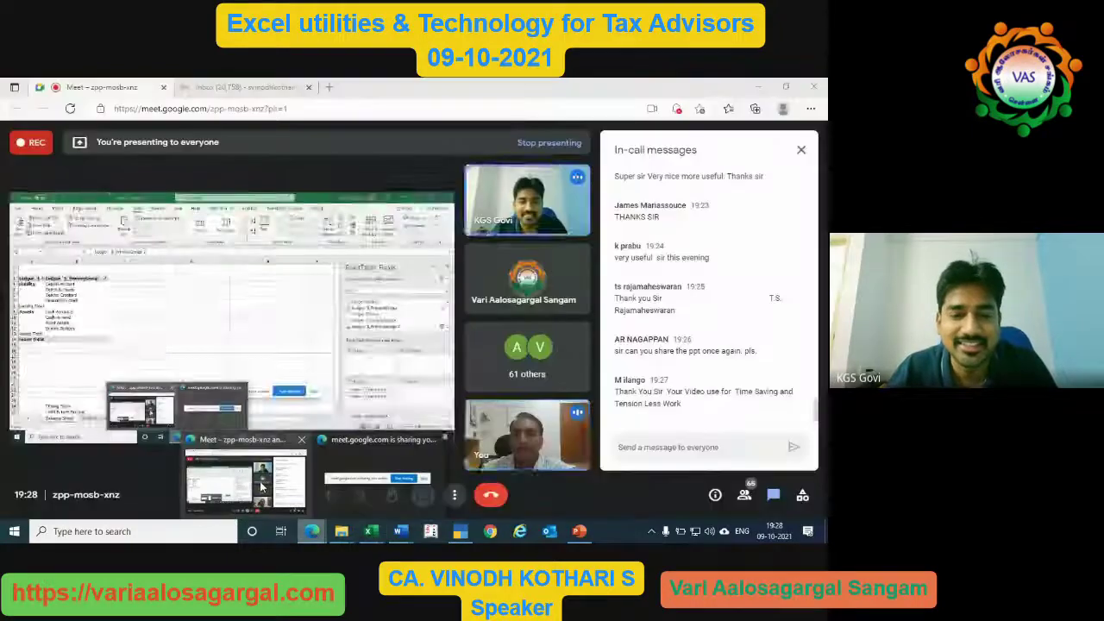
left_click(261, 487)
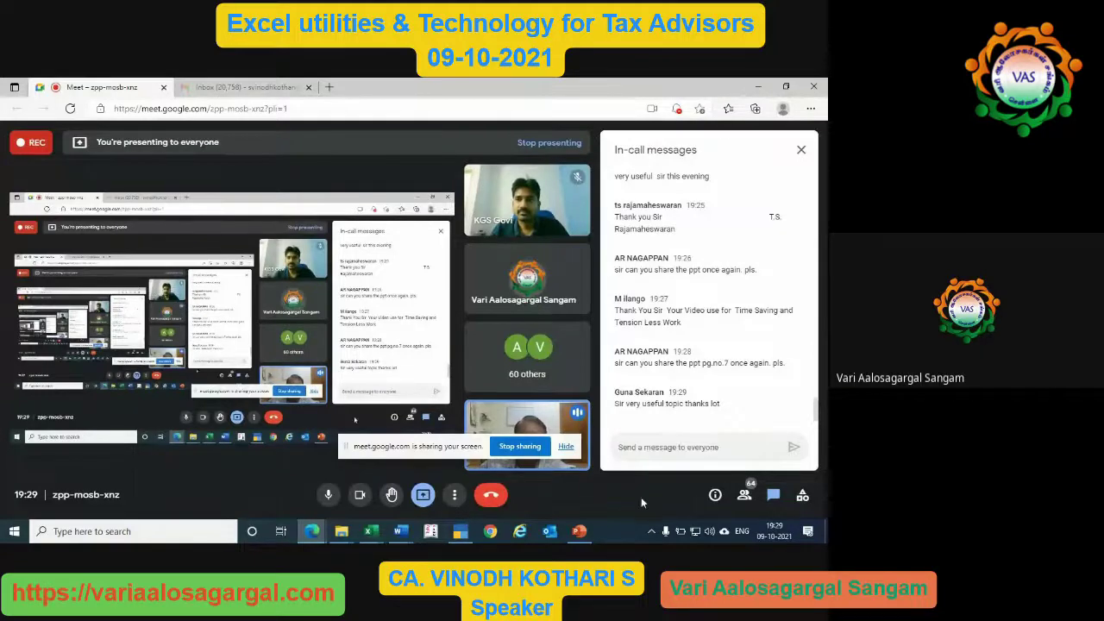
left_click(579, 532)
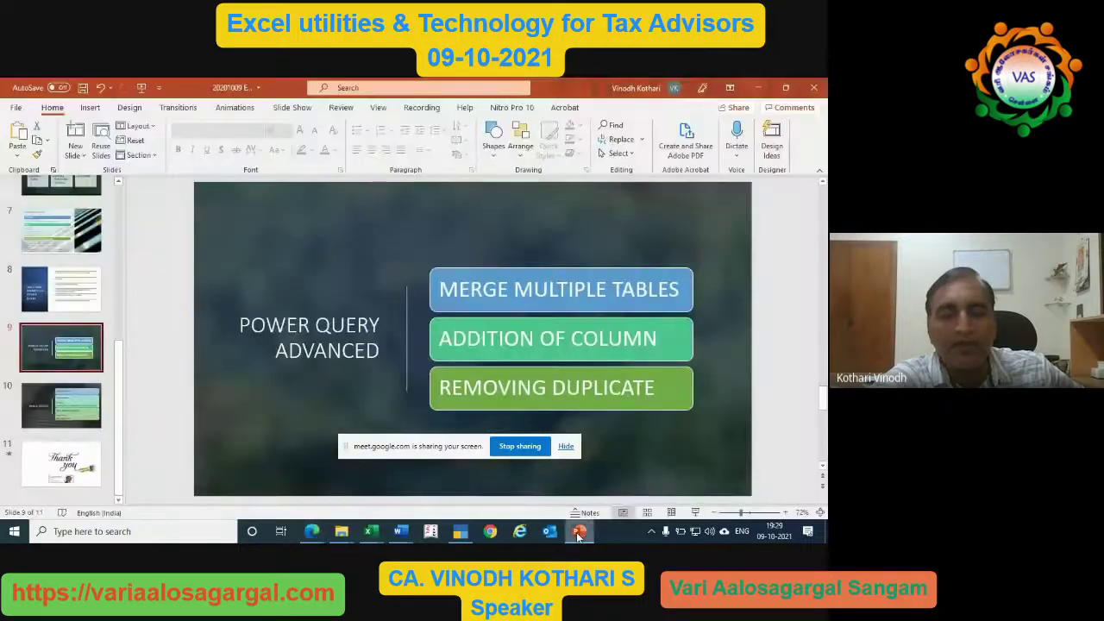
Open 20180921 Tally Tricks for Audit, browse slides 3–4 to GST 12 Magical Entries, then show File backstage
right_click(579, 534)
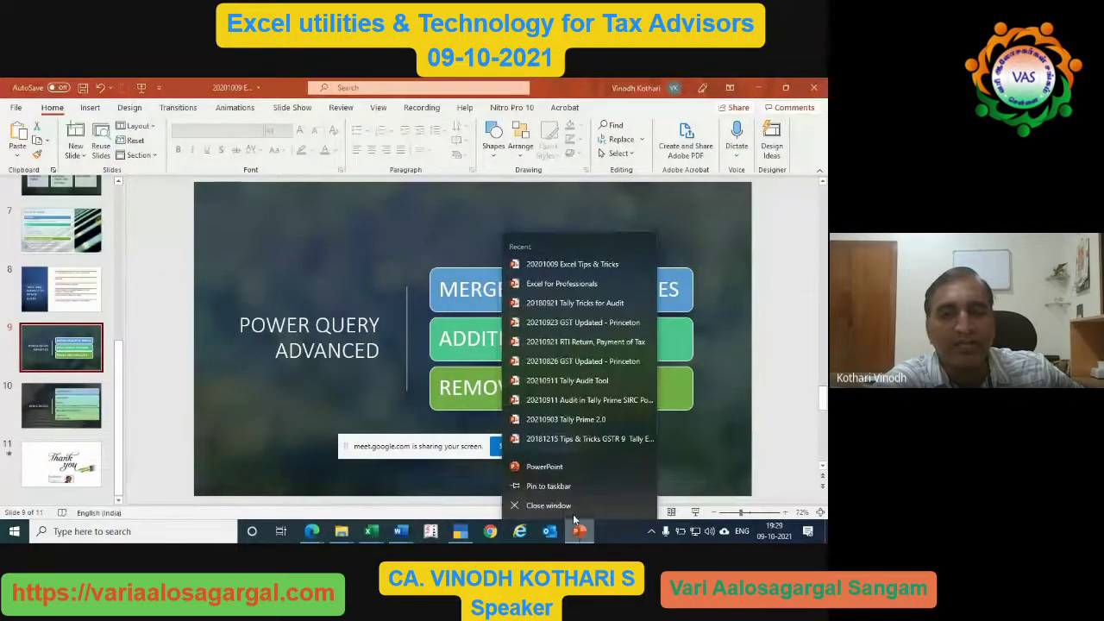
left_click(554, 311)
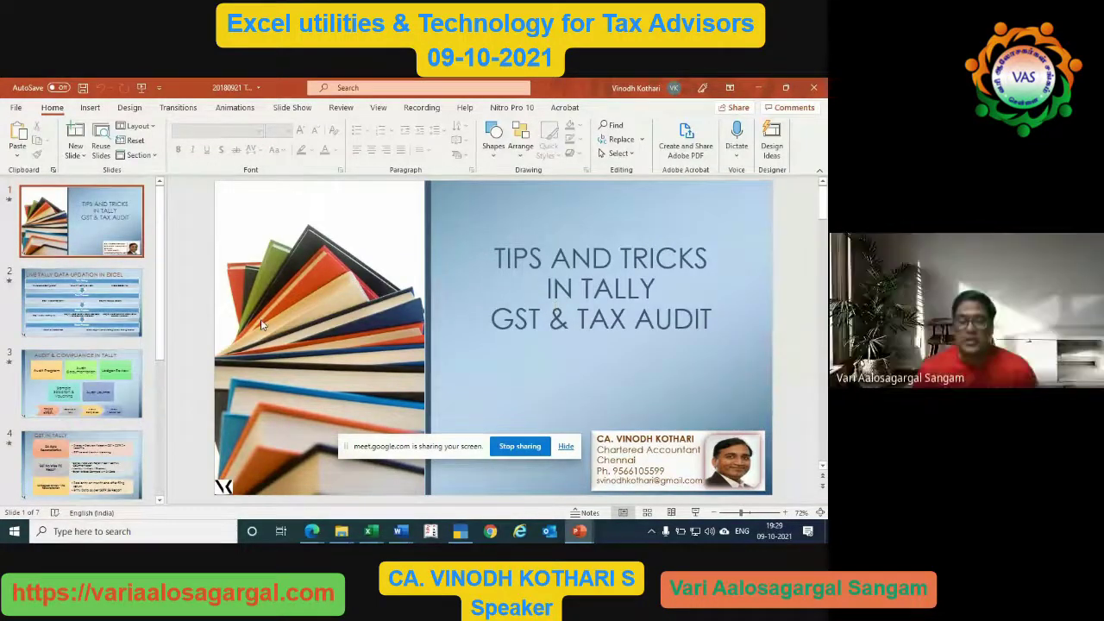
left_click(49, 404)
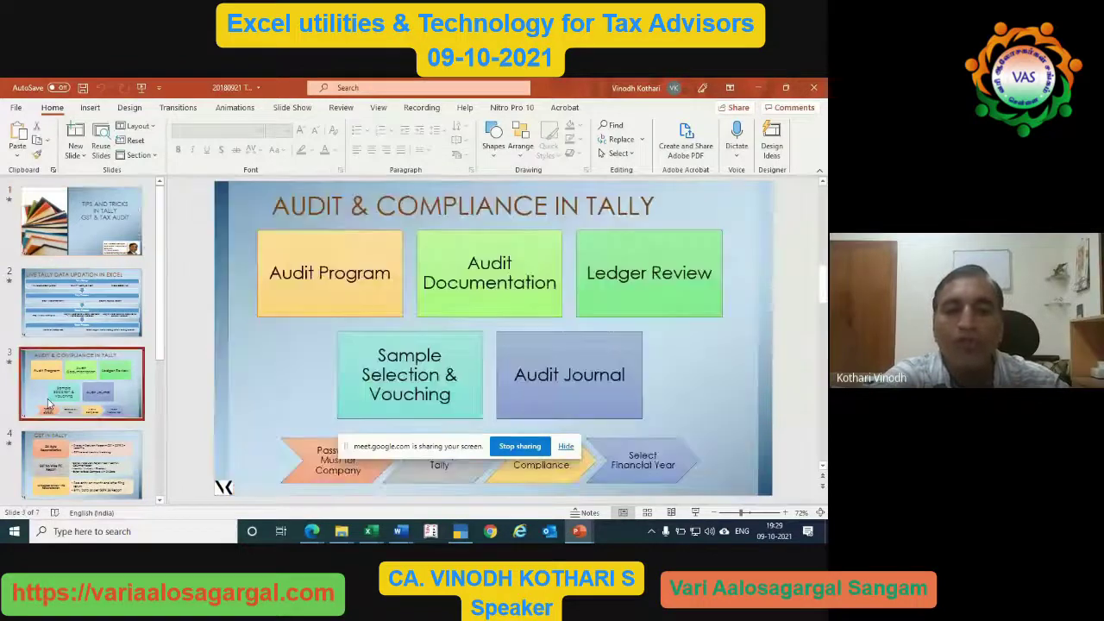
left_click(67, 449)
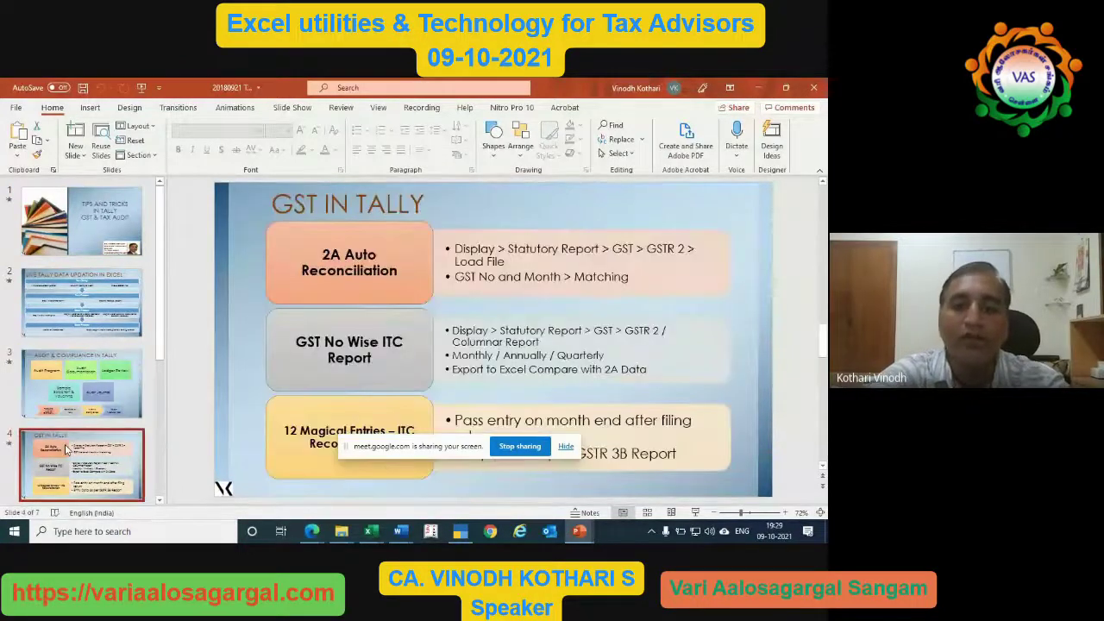
key("Down")
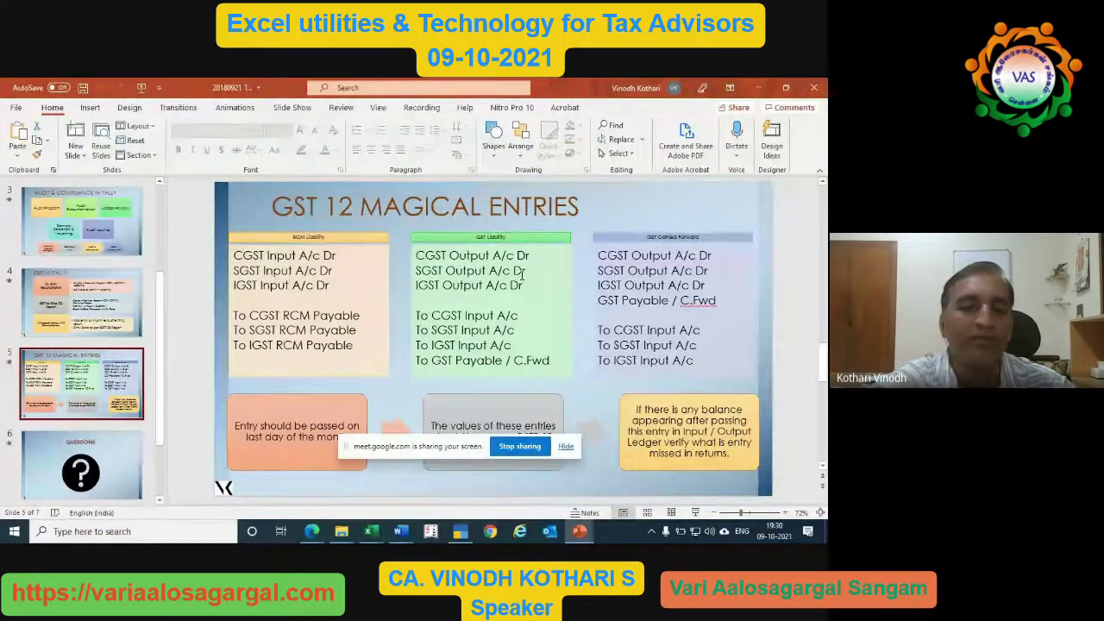
left_click(18, 108)
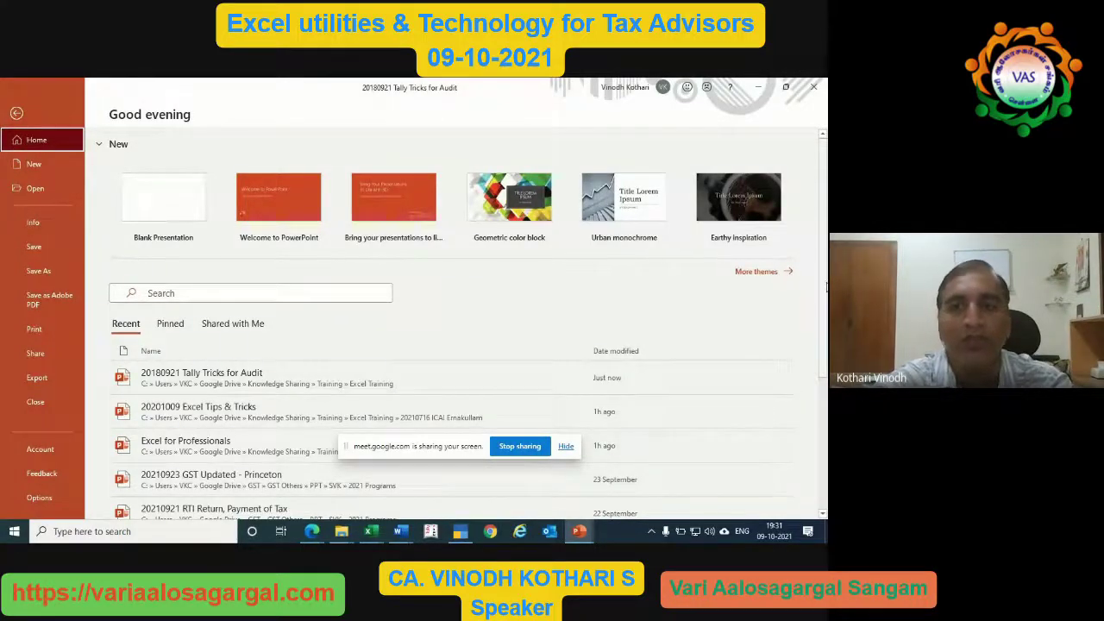
left_click_drag(825, 287, 826, 380)
left_click(173, 439)
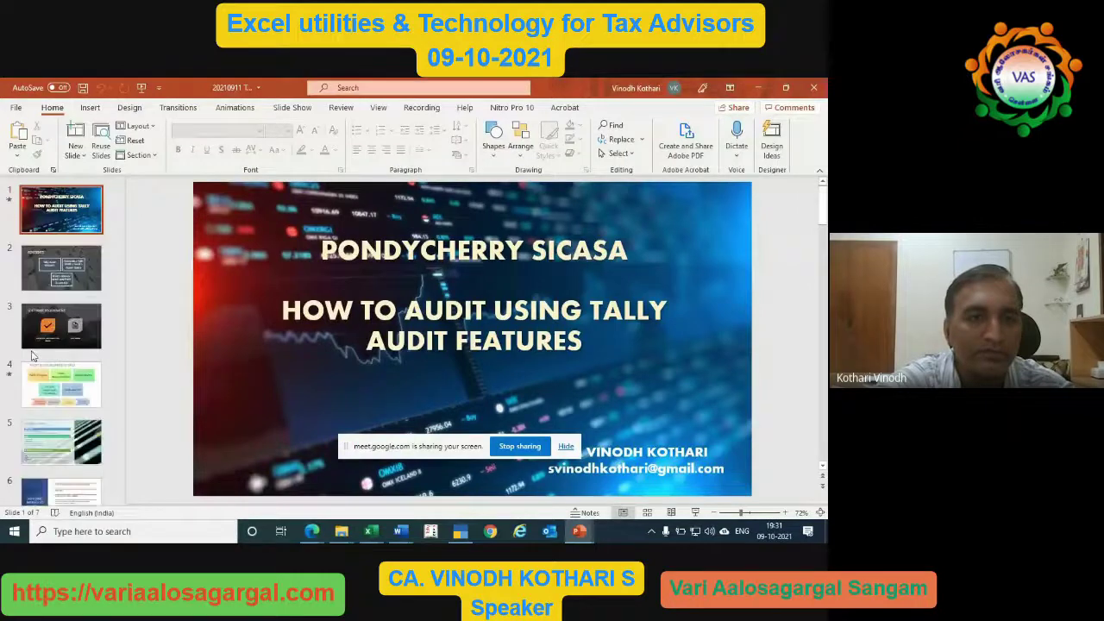
scroll(32, 354, "down", 2)
scroll(32, 355, "up", 2)
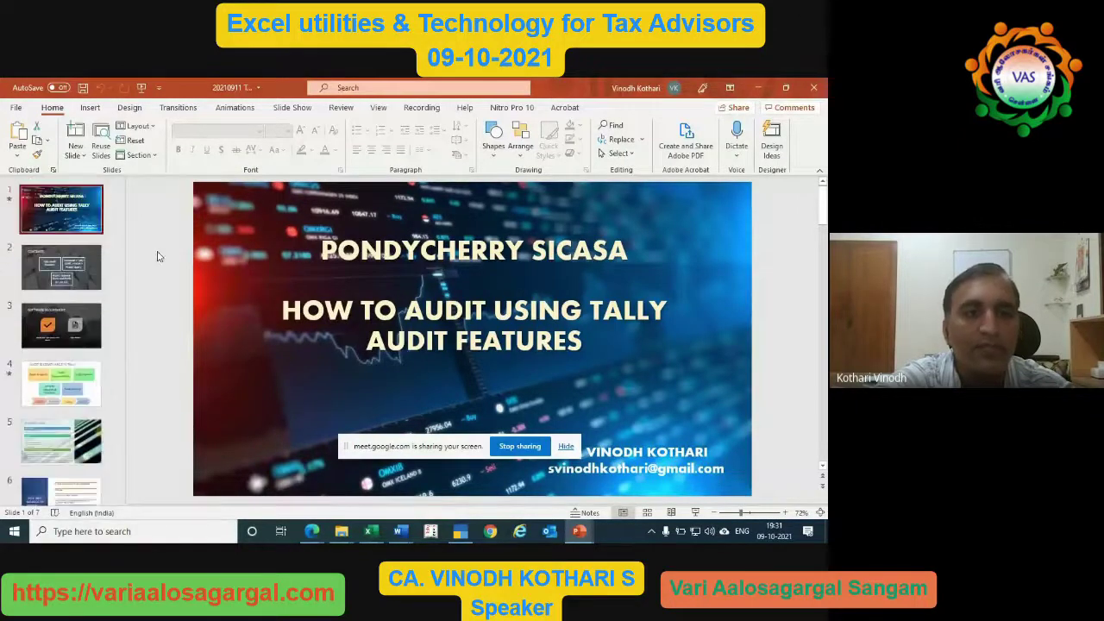
left_click(814, 88)
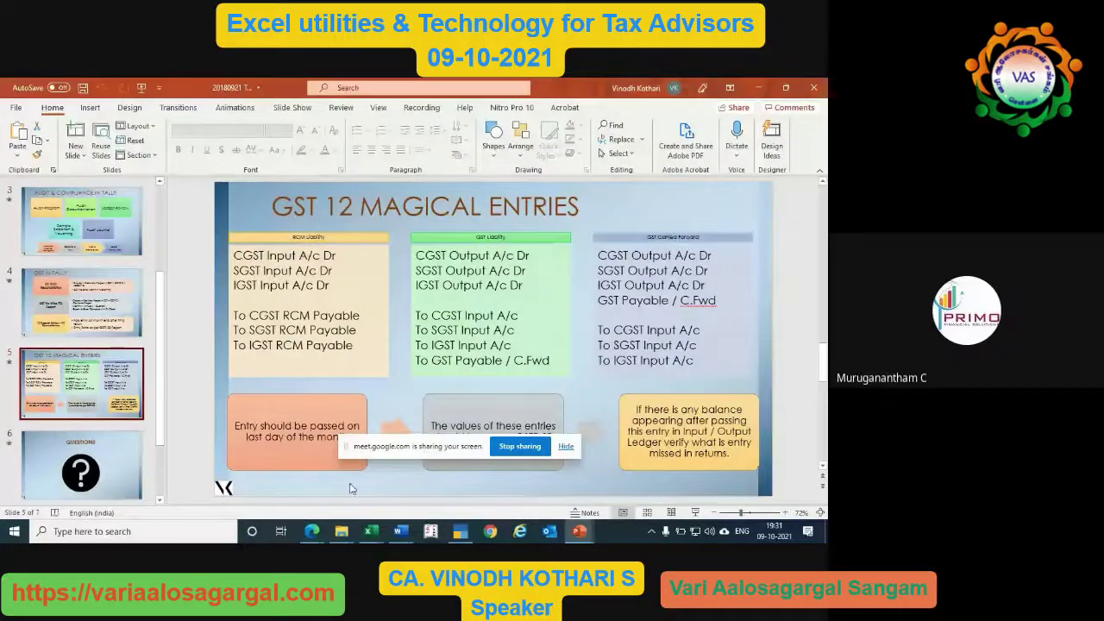
mouse_move(342, 531)
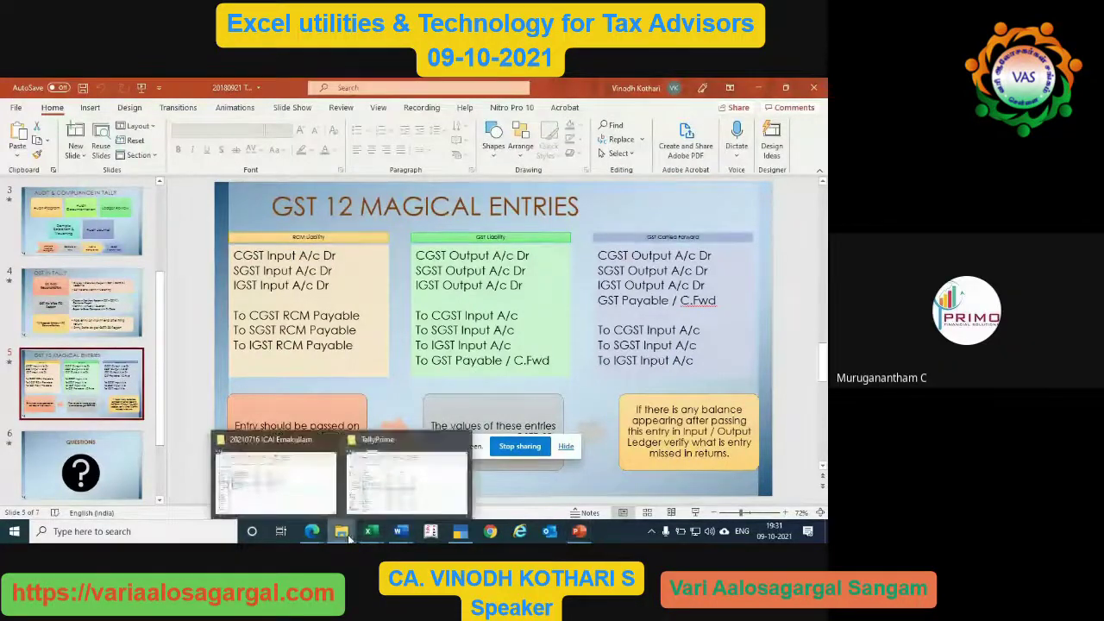
In File Explorer, move up from the Excel Training folder to Google Drive
left_click(301, 498)
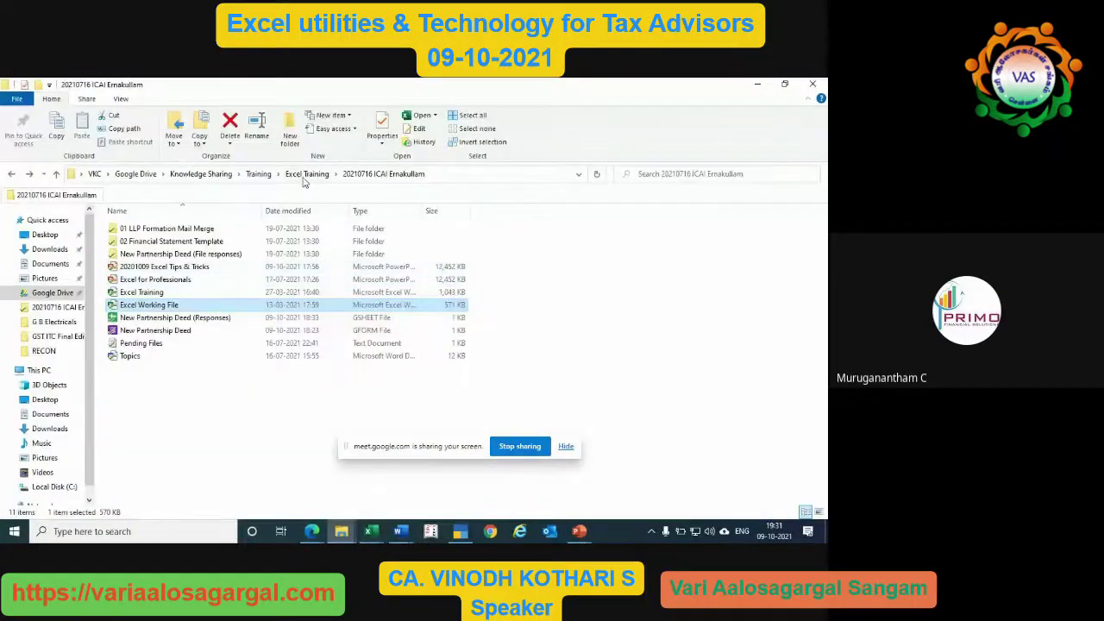
left_click(303, 176)
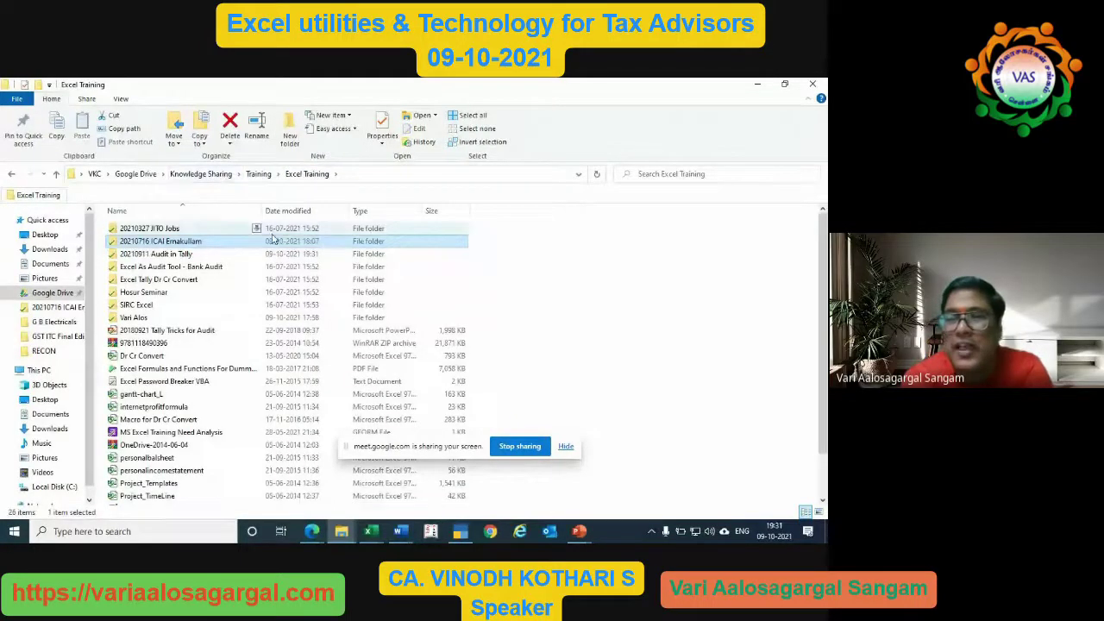
double_click(212, 259)
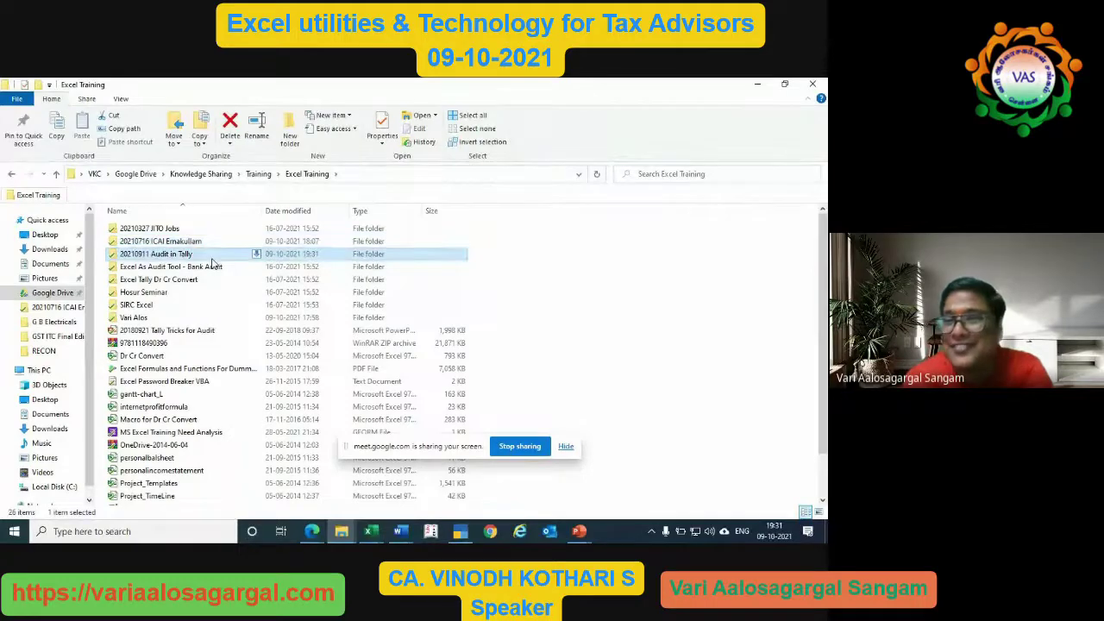
key("alt+Left")
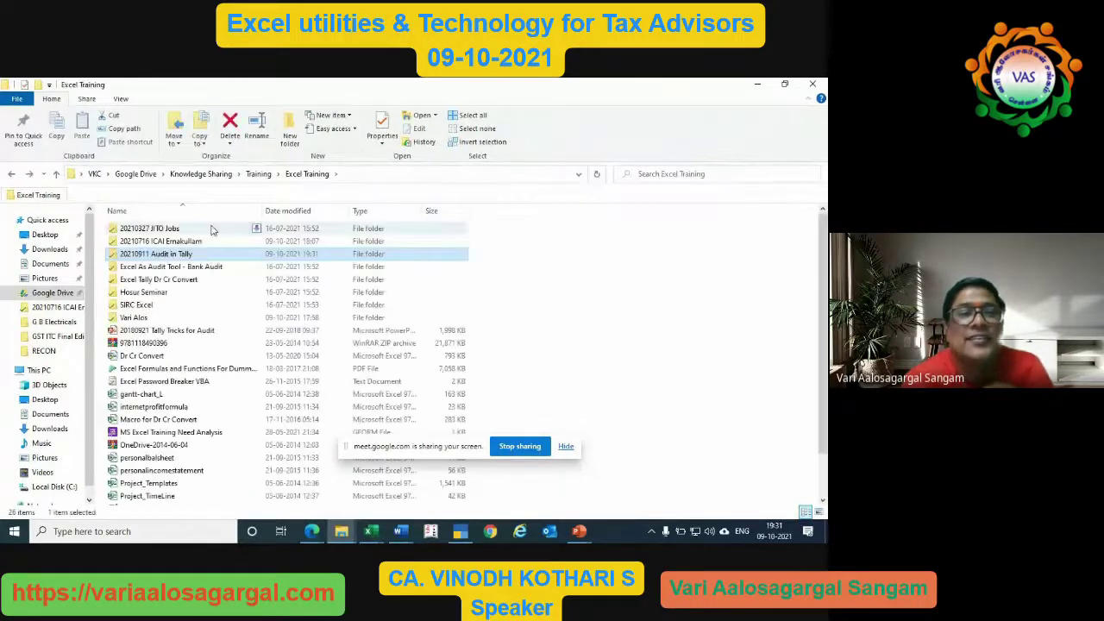
left_click(257, 174)
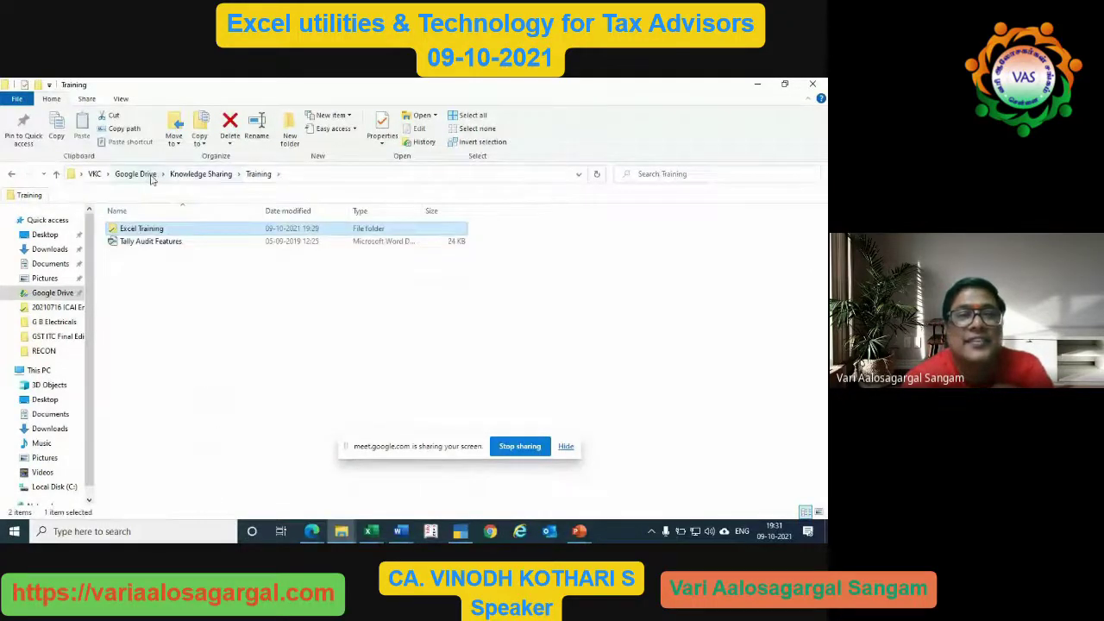
left_click(136, 175)
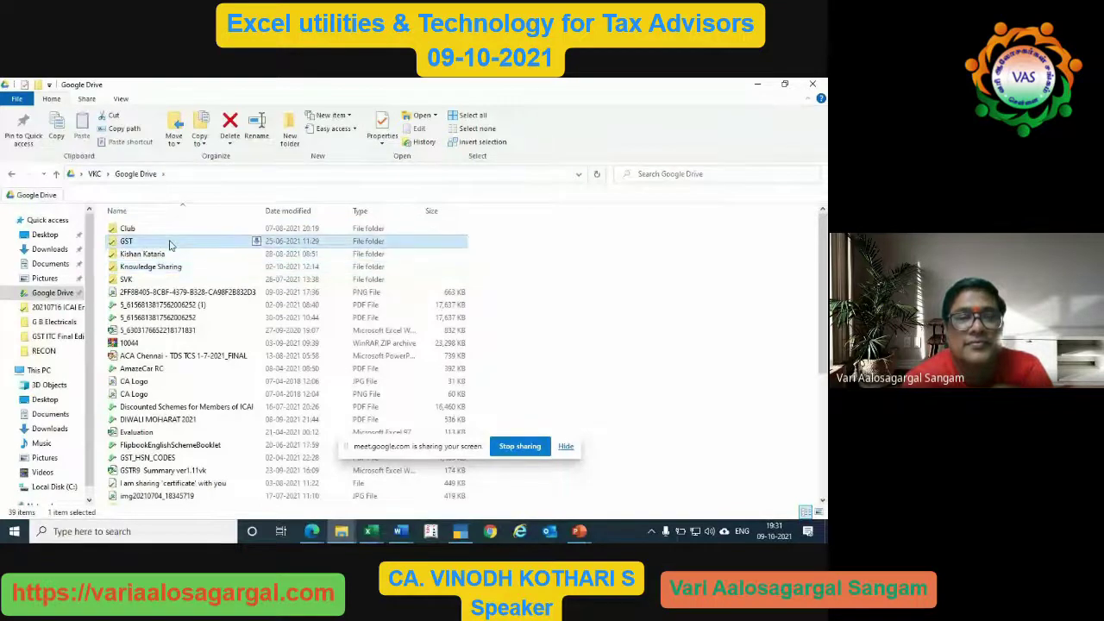
Go into GST > GST Others > PPT > SVK > 2021 Programs and open the 20210911 Audit in Tally Prime deck
double_click(165, 242)
double_click(150, 231)
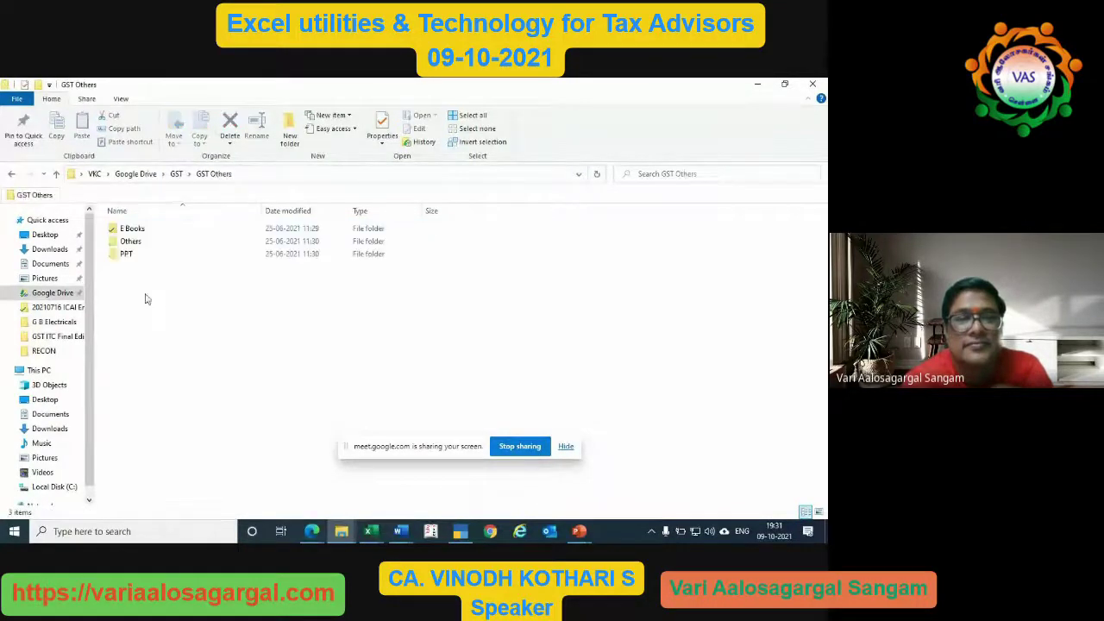
double_click(128, 253)
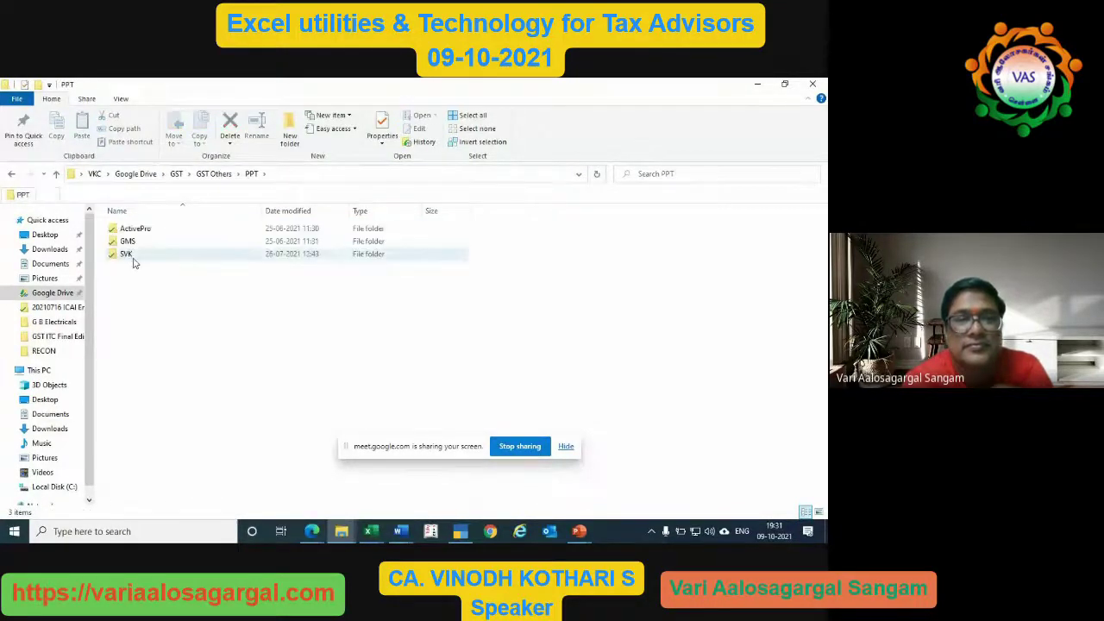
double_click(131, 253)
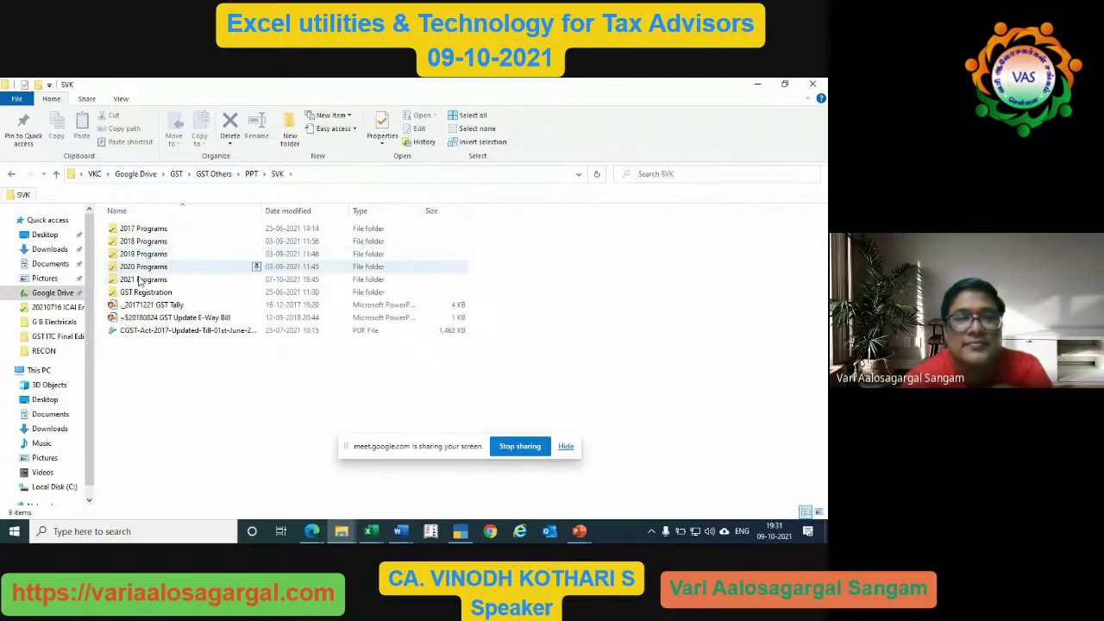
double_click(140, 281)
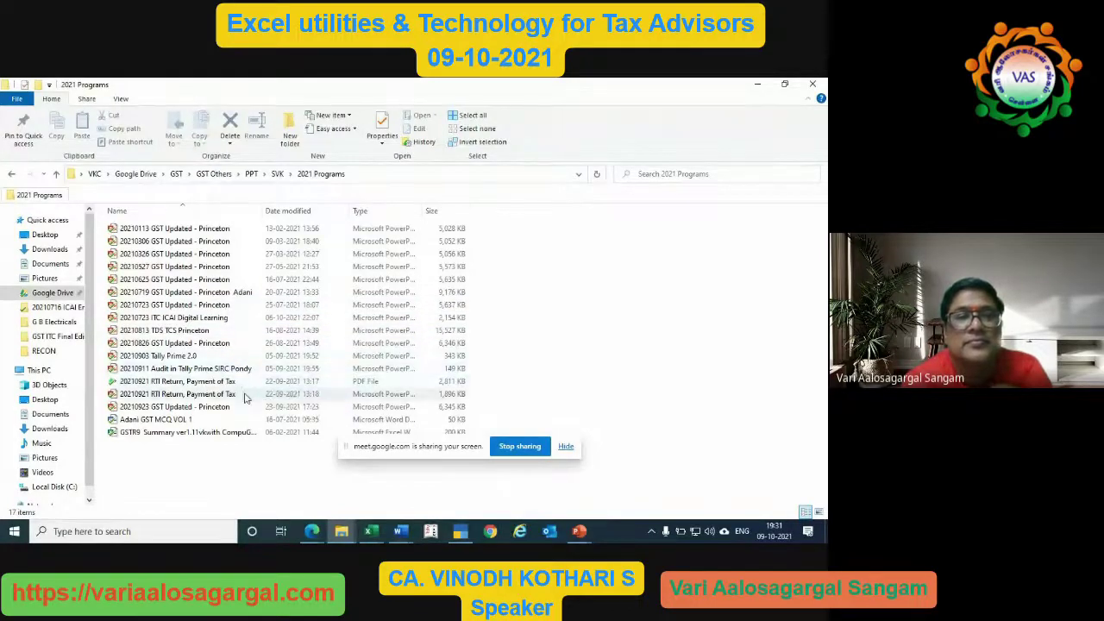
left_click(233, 373)
double_click(233, 373)
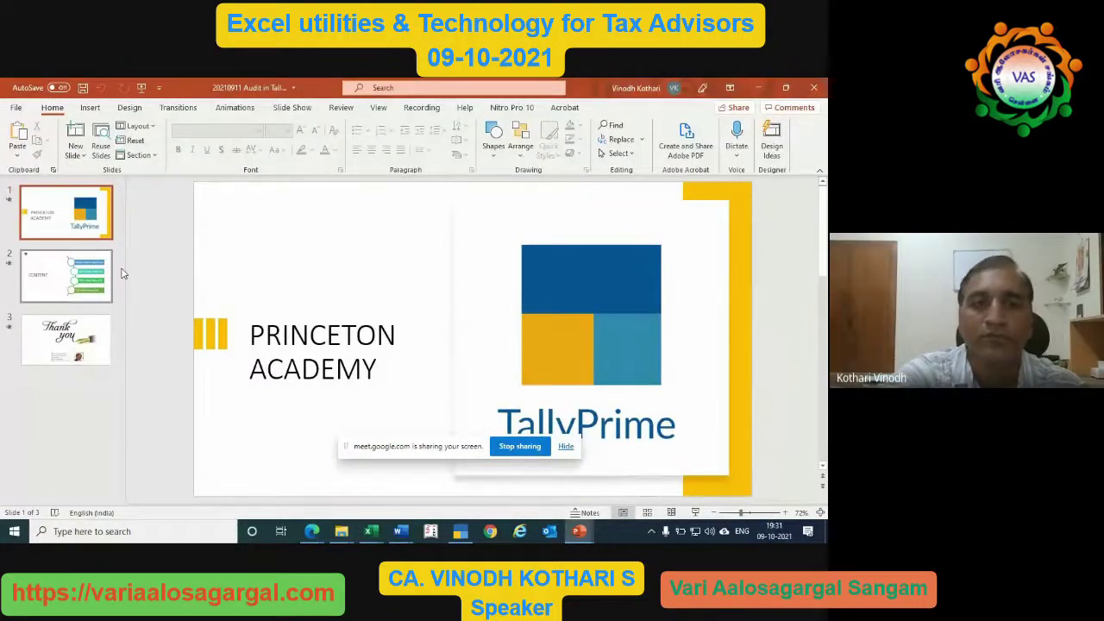
Close the Princeton TallyPrime deck and select slide 6, Impact of Closing Entries, in the 20210903 Tally Prime 2.0 deck
left_click(822, 87)
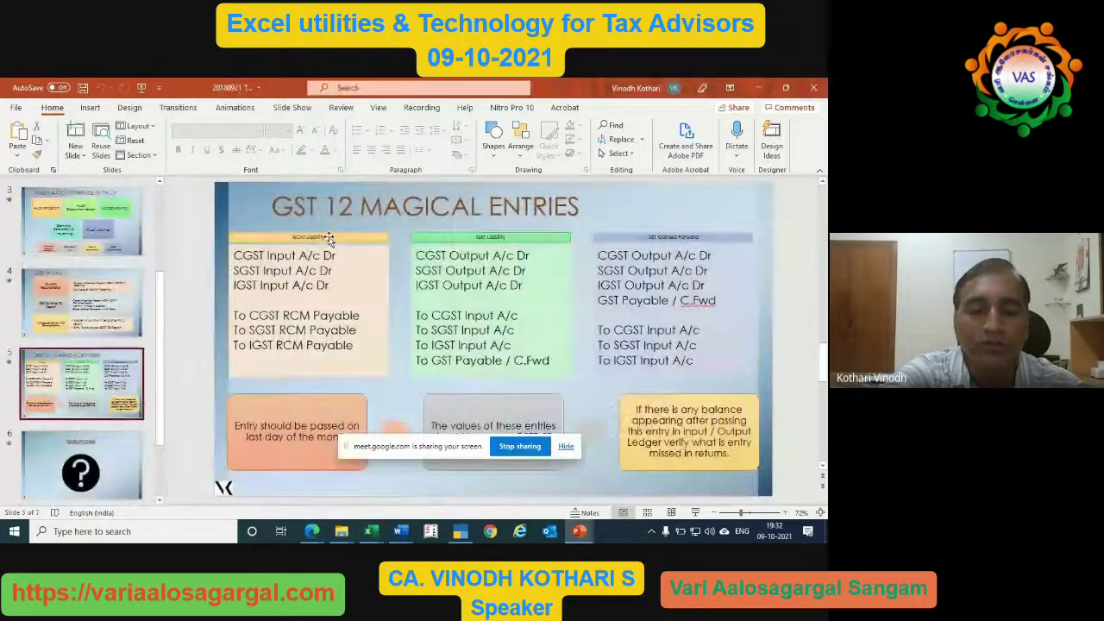
key("alt+Tab")
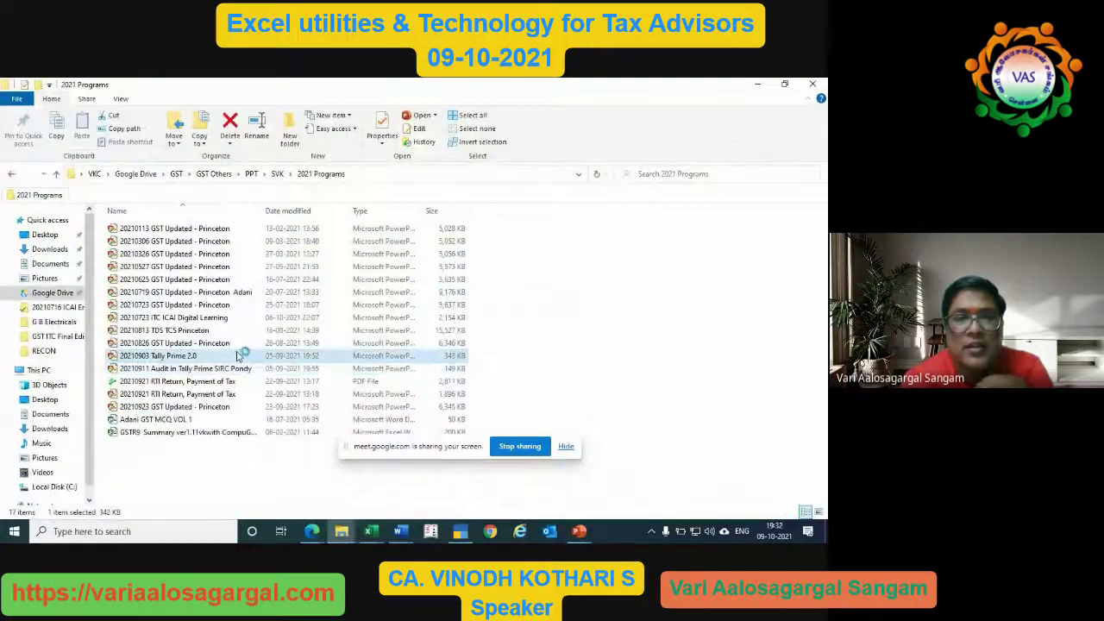
key("alt+Tab")
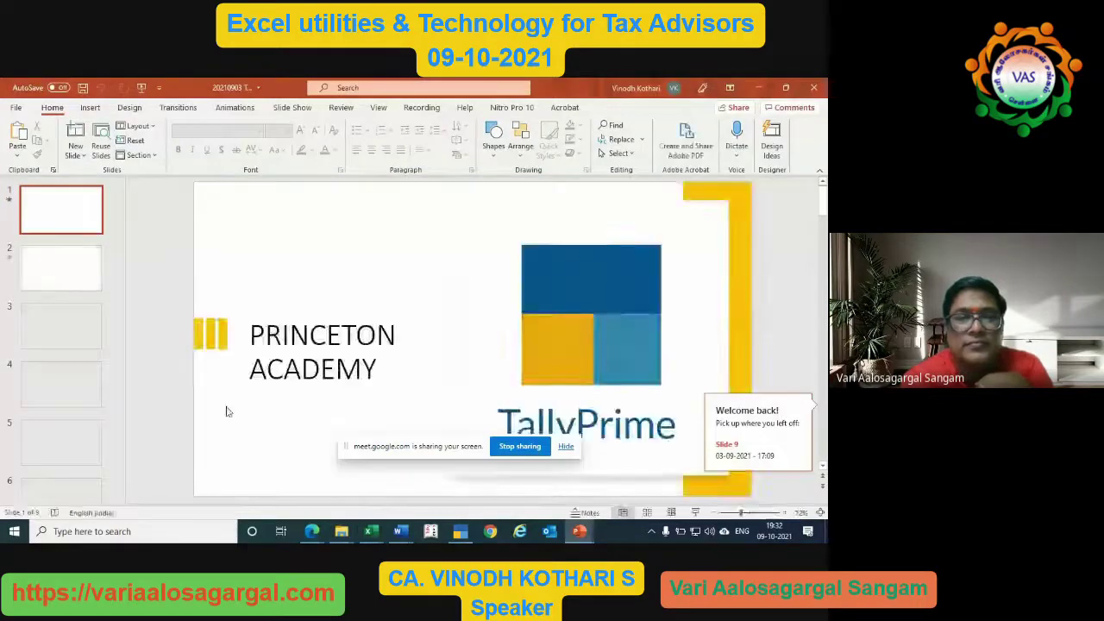
scroll(48, 373, "down", 3)
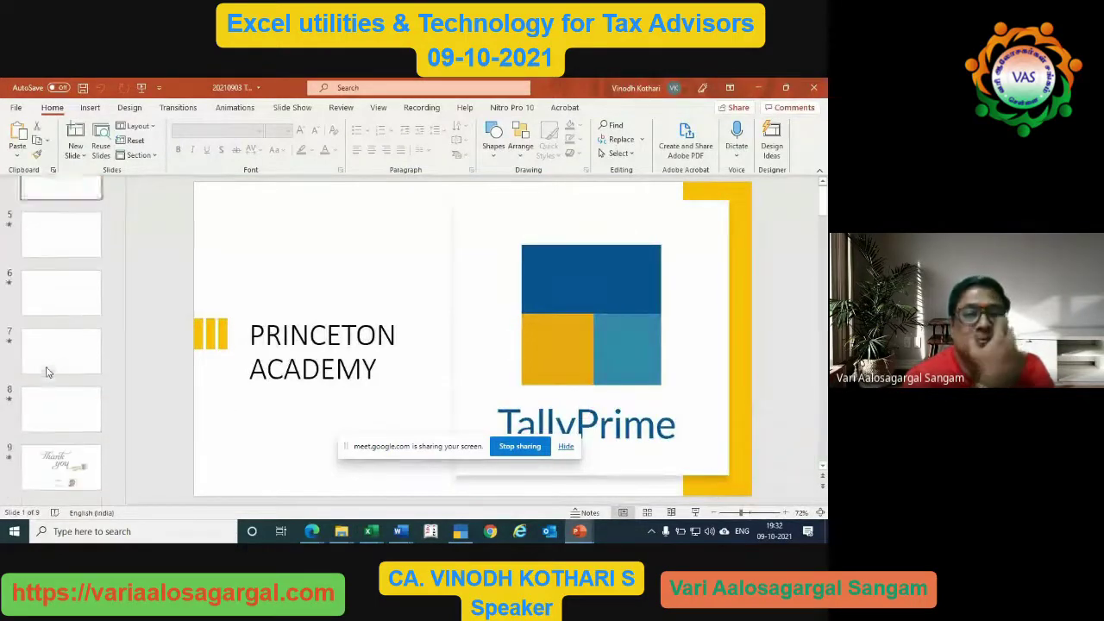
left_click(57, 285)
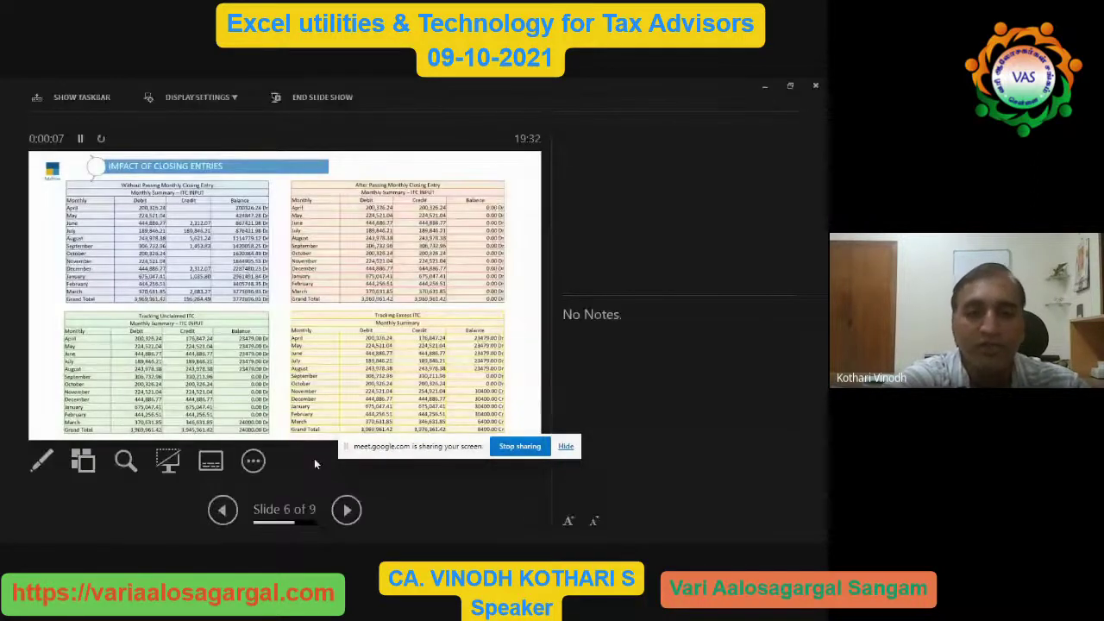
Hide presenter view so only the Impact of Closing Entries slide shows, then return to Google Meet
left_click(253, 461)
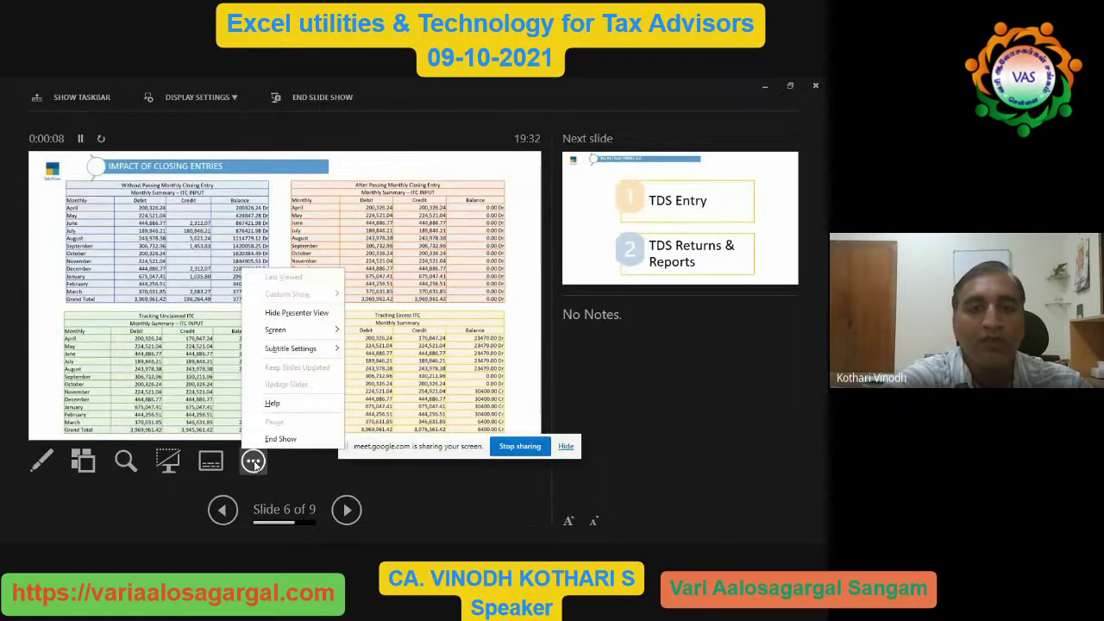
left_click(289, 319)
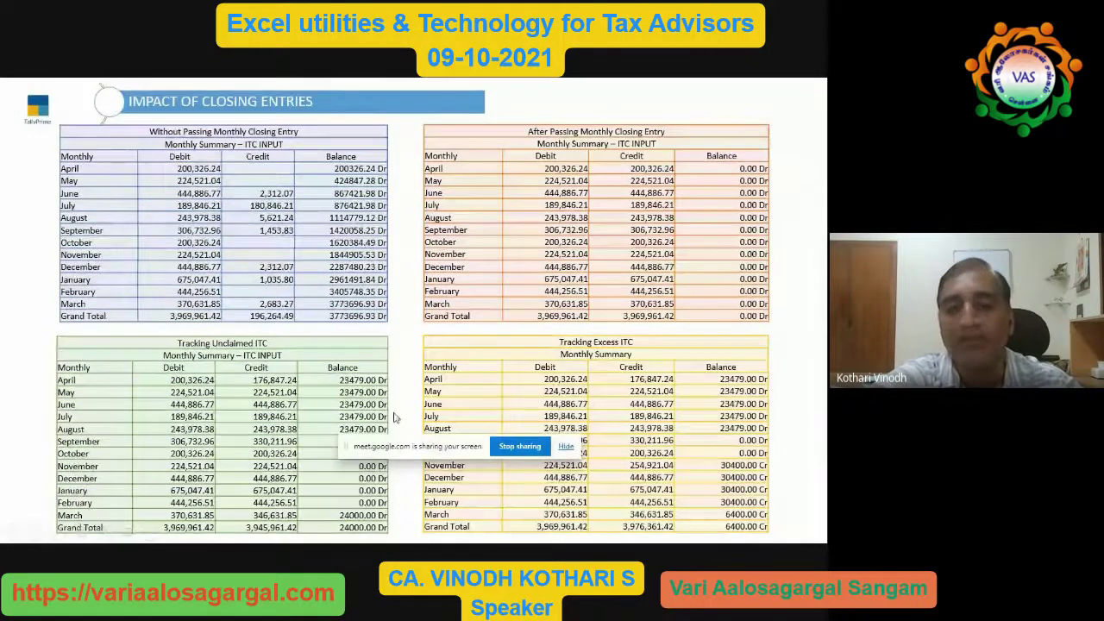
left_click_drag(412, 447, 491, 446)
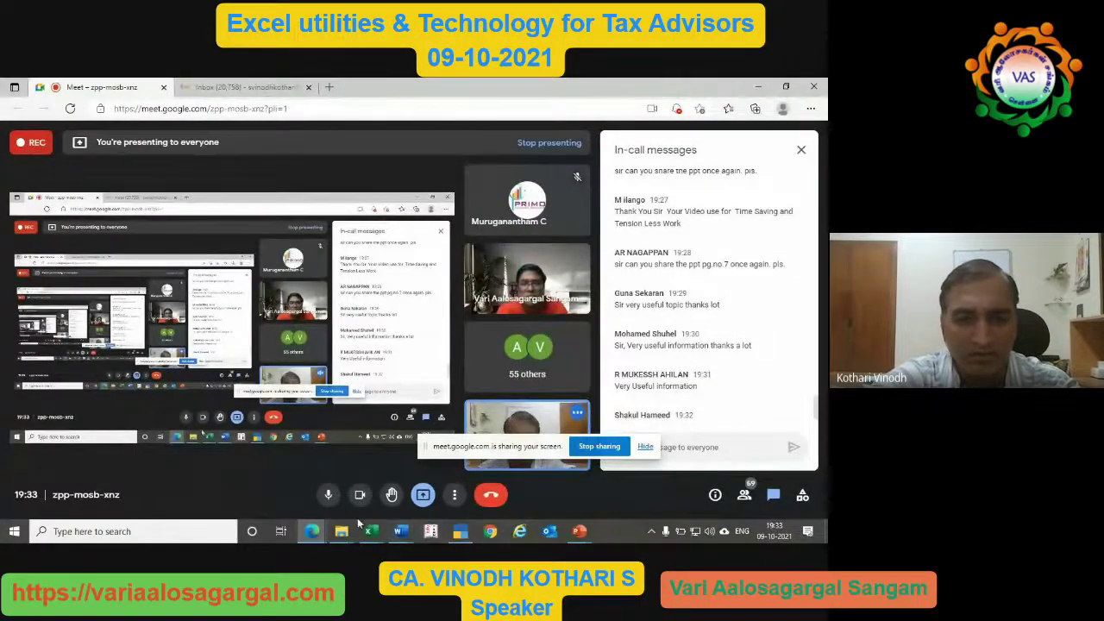
Bring the running PowerPoint Slide Show window back to the front
left_click(579, 531)
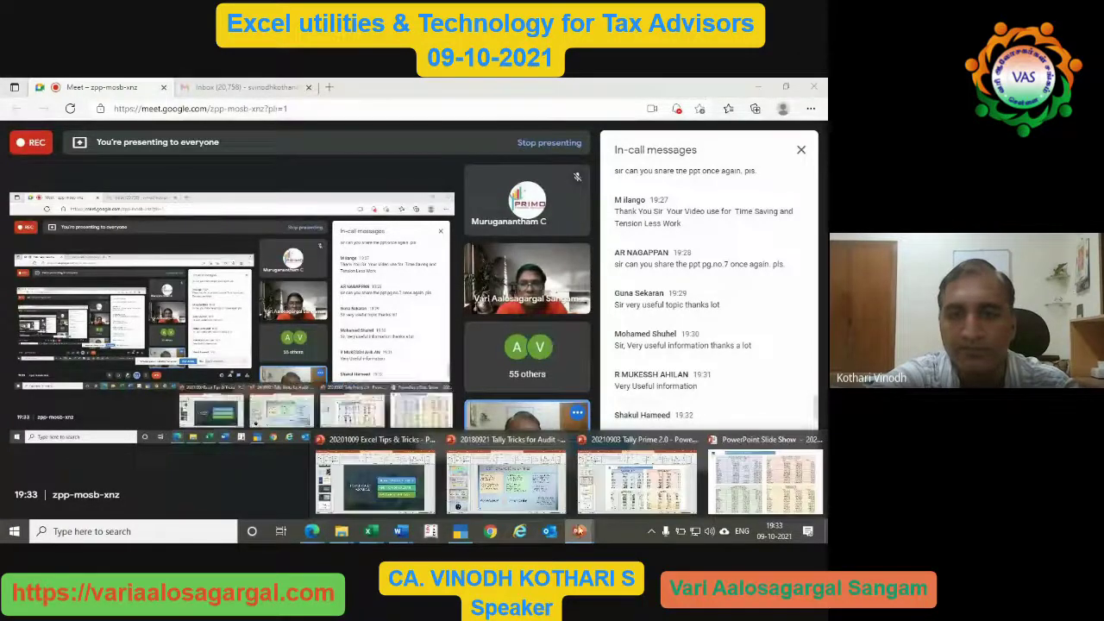
left_click(765, 478)
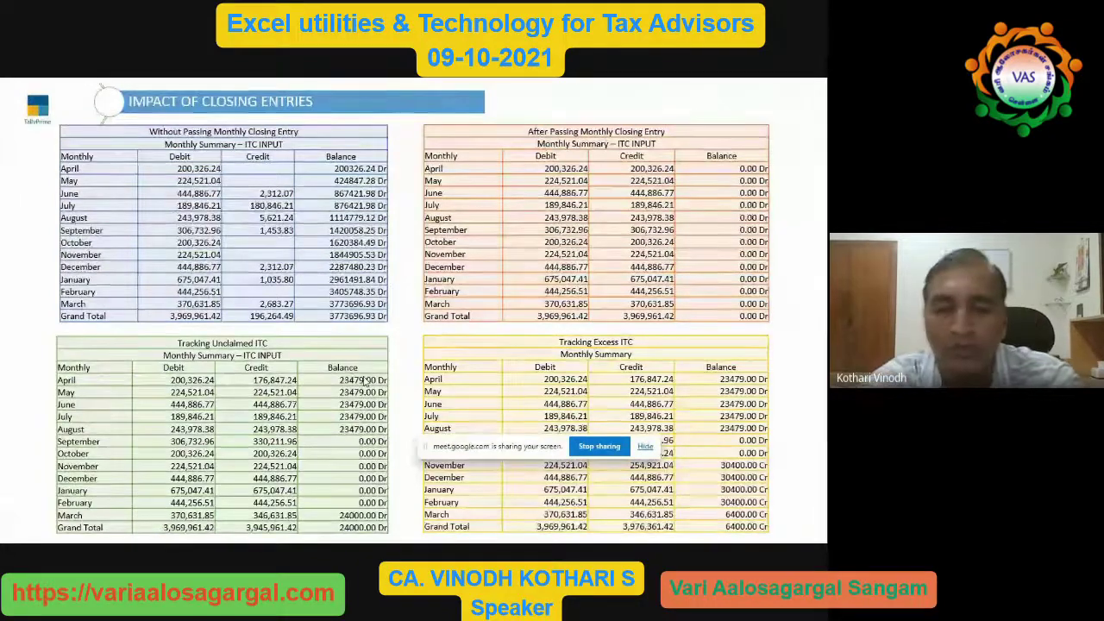
Exit the slide show and bring the Google Meet window back to the front
key("Escape")
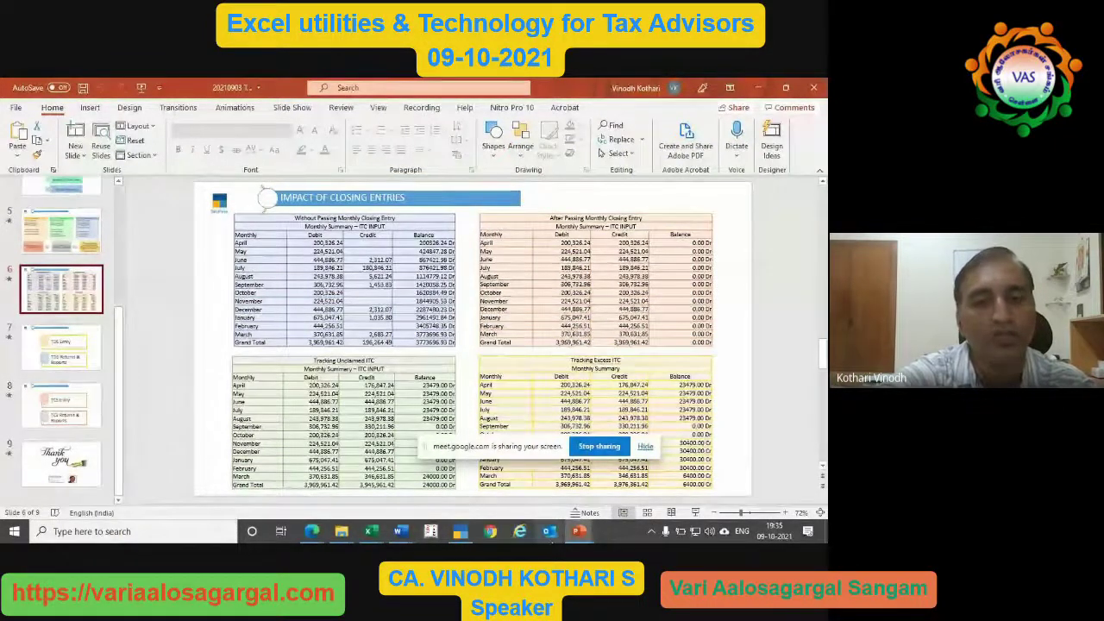
mouse_move(312, 534)
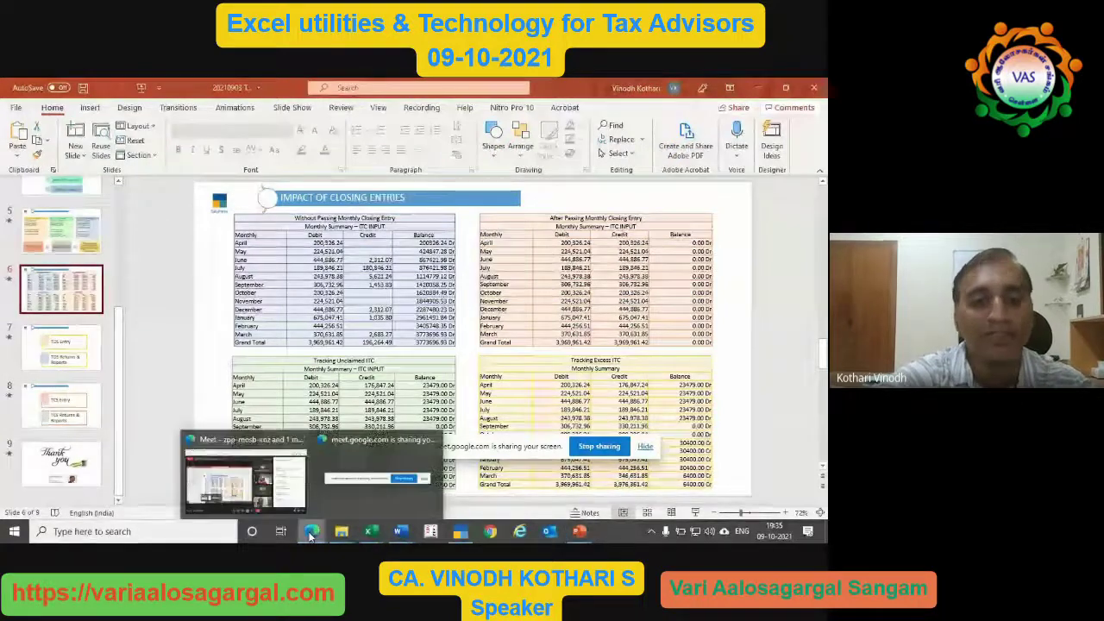
left_click(229, 478)
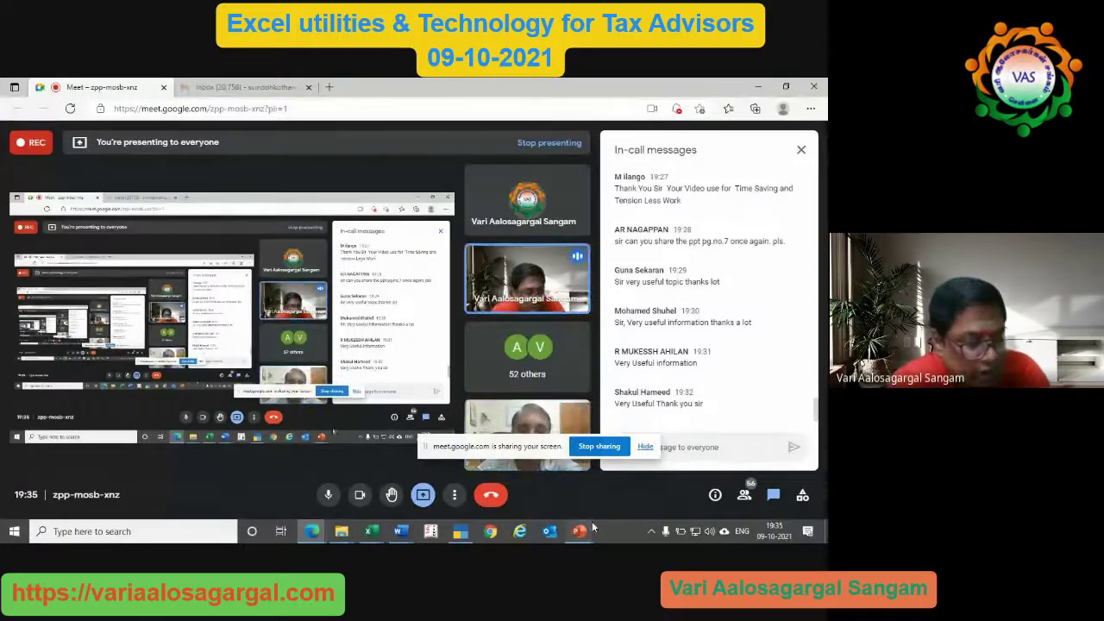
Switch between the GST 12 Magical Entries and Impact of Closing Entries presentations
mouse_move(579, 532)
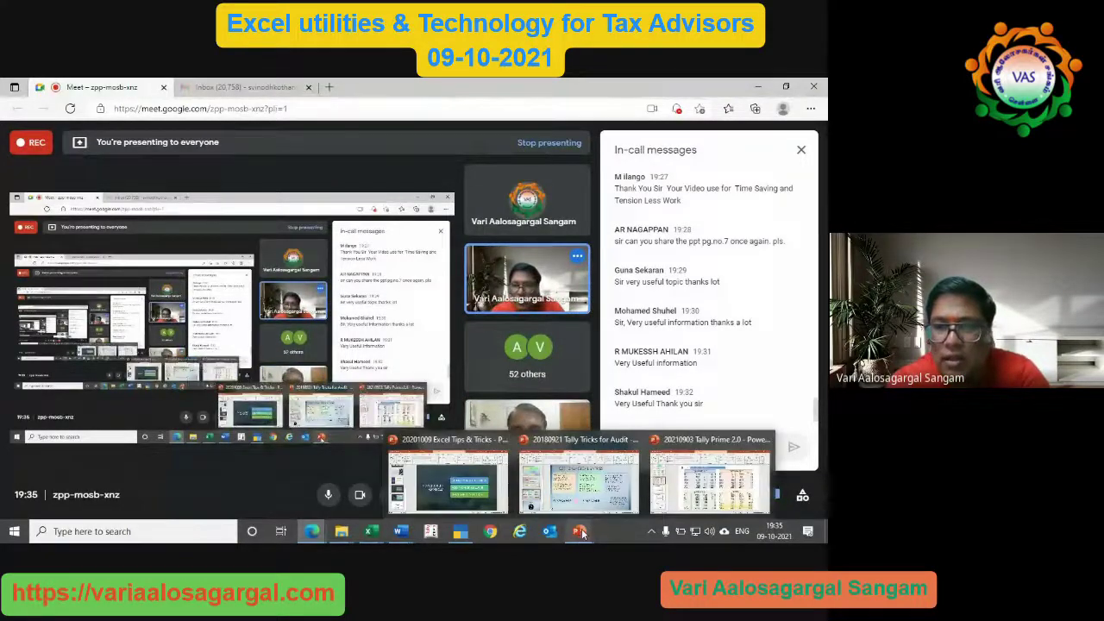
left_click(591, 509)
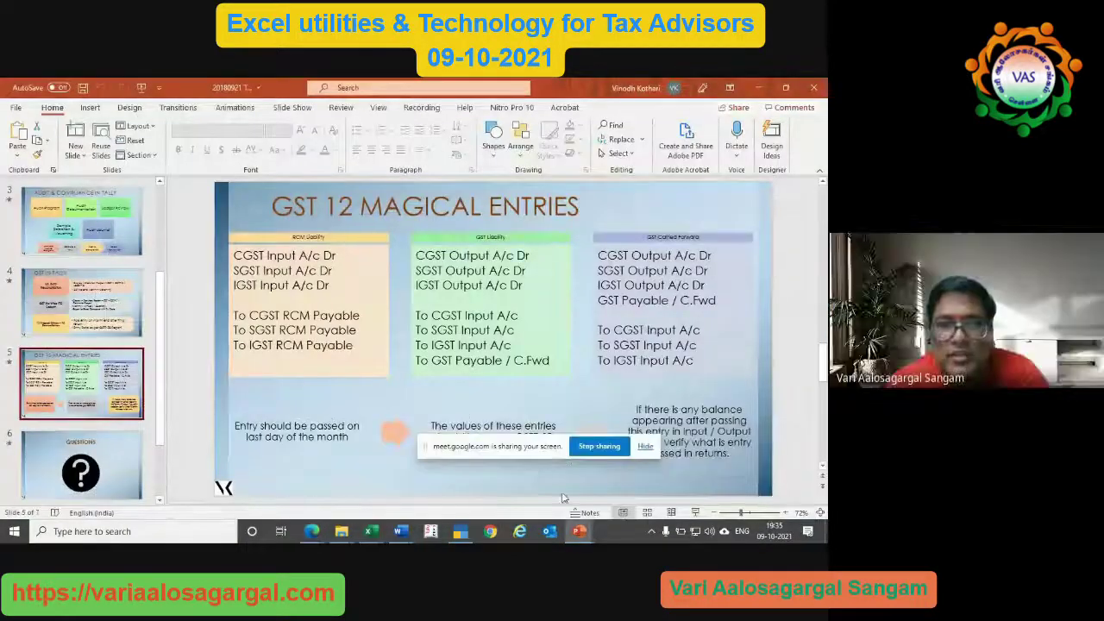
mouse_move(586, 537)
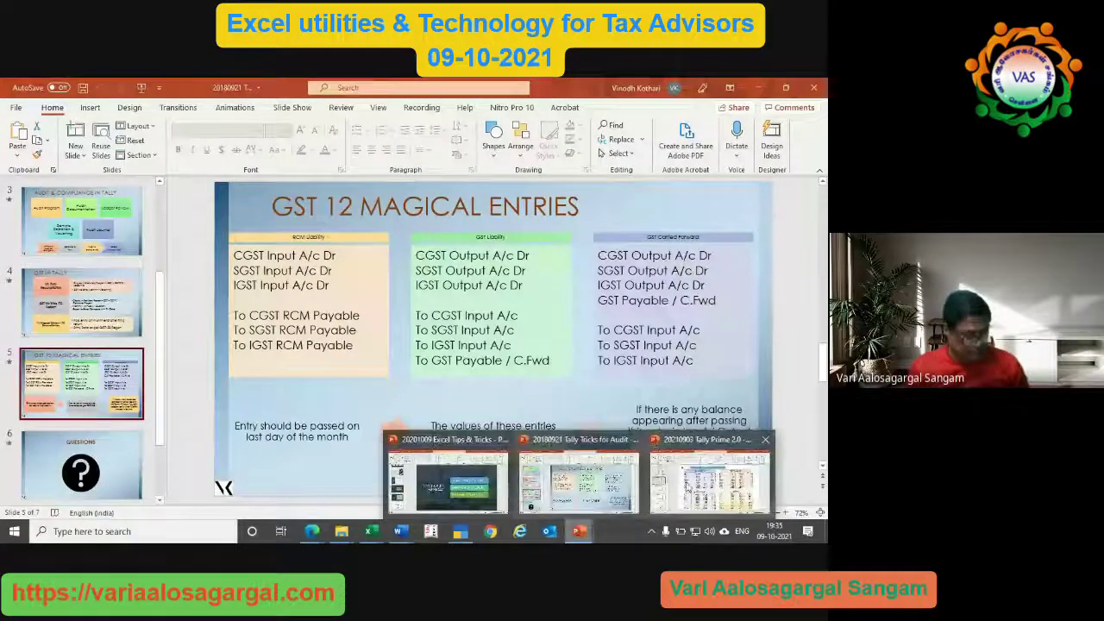
left_click(686, 483)
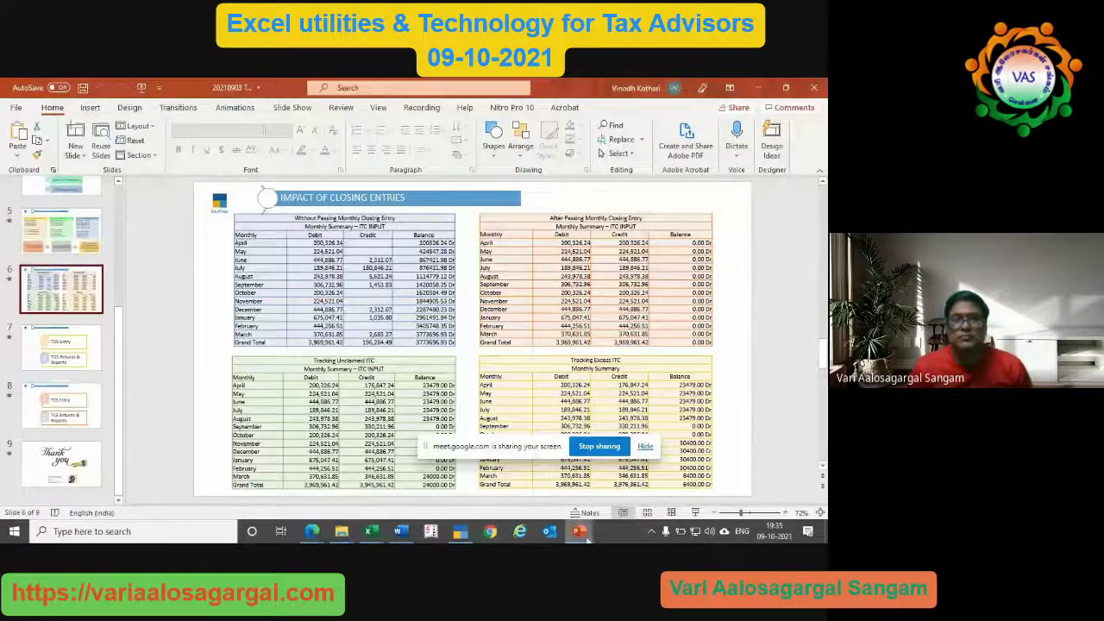
Put away the Tally Prime 2.0 presentation window and return to the Google Meet call
mouse_move(584, 535)
mouse_move(434, 474)
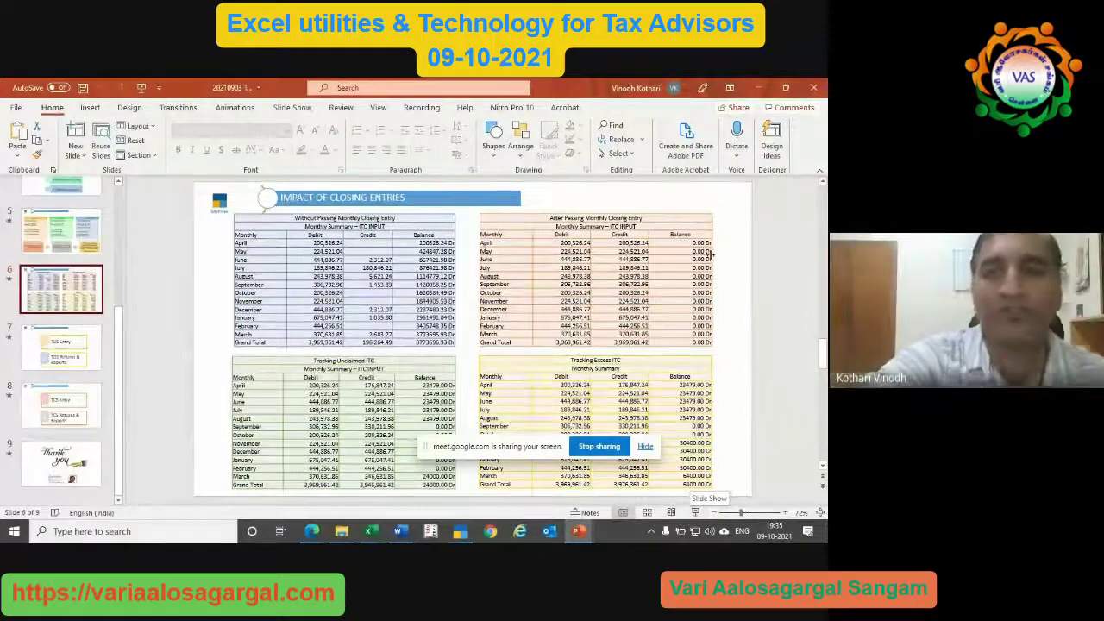
left_click(758, 90)
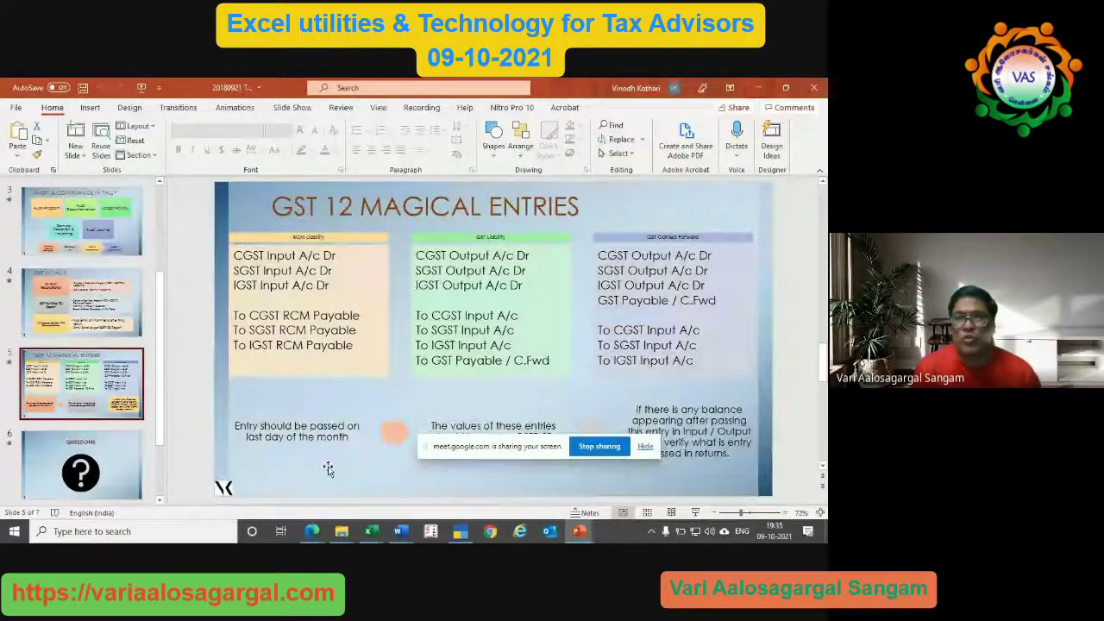
mouse_move(313, 537)
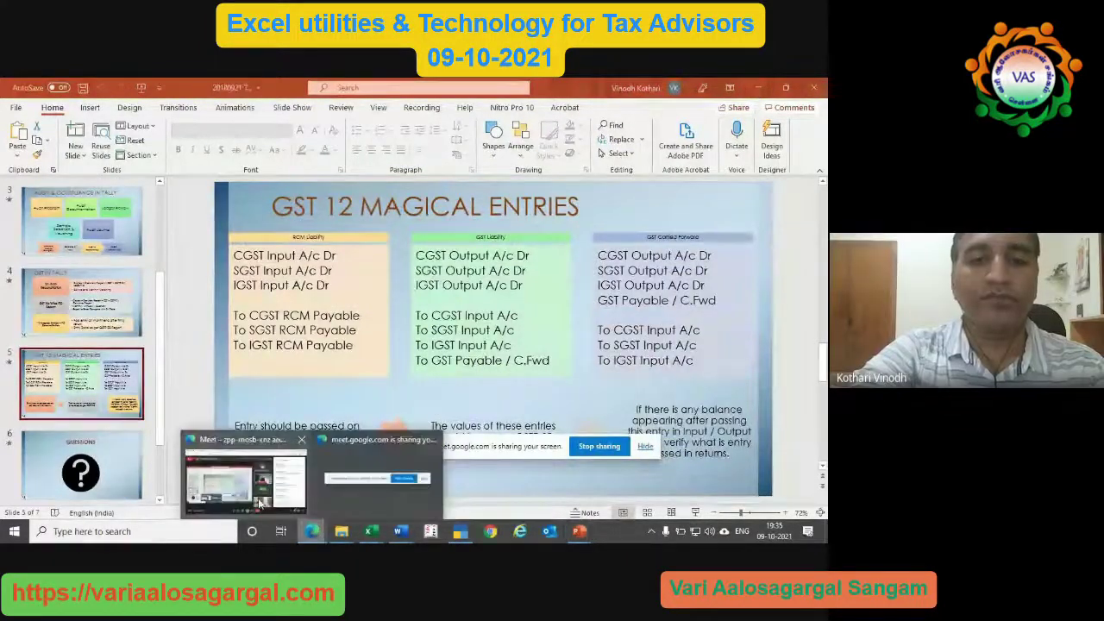
left_click(257, 497)
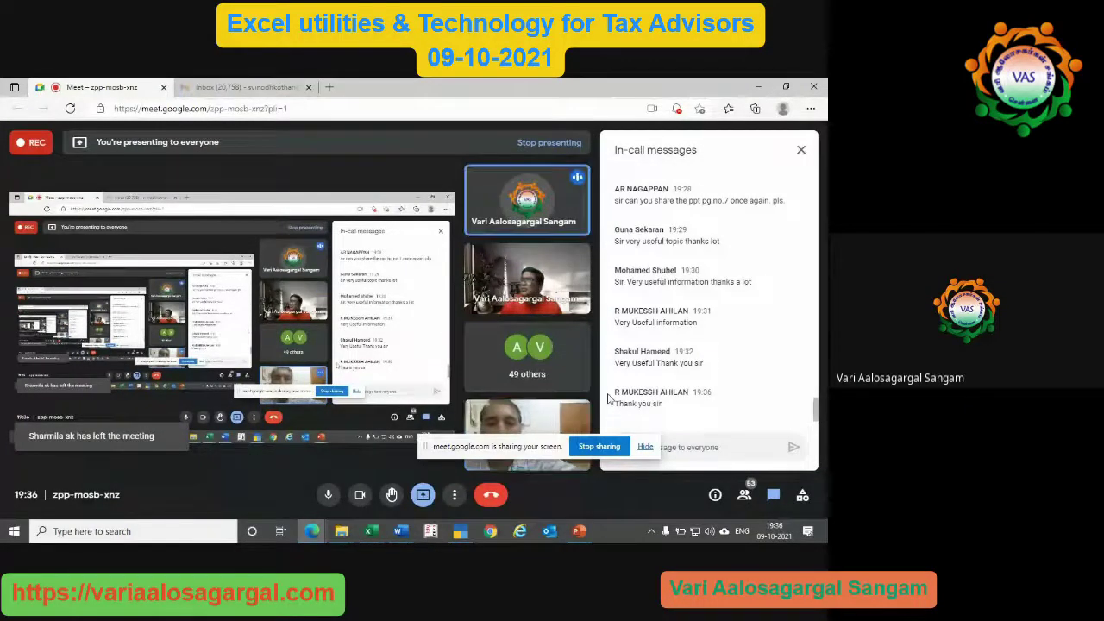
Mute the microphone, paste and send 'Thank You All' in chat, and move the sharing notice aside
left_click(328, 496)
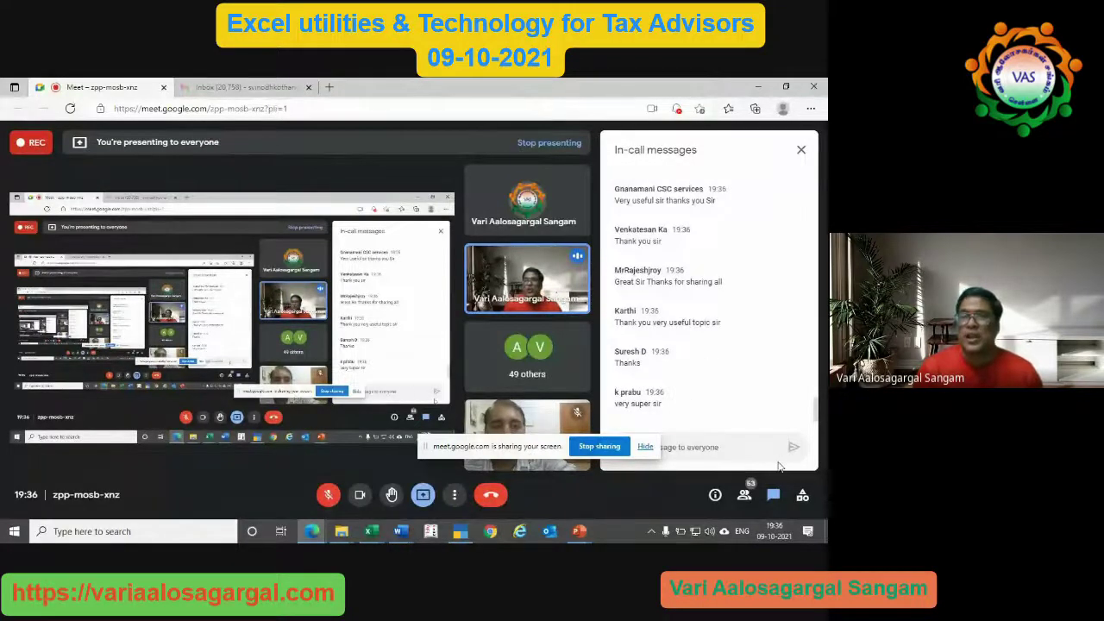
key("ctrl+v")
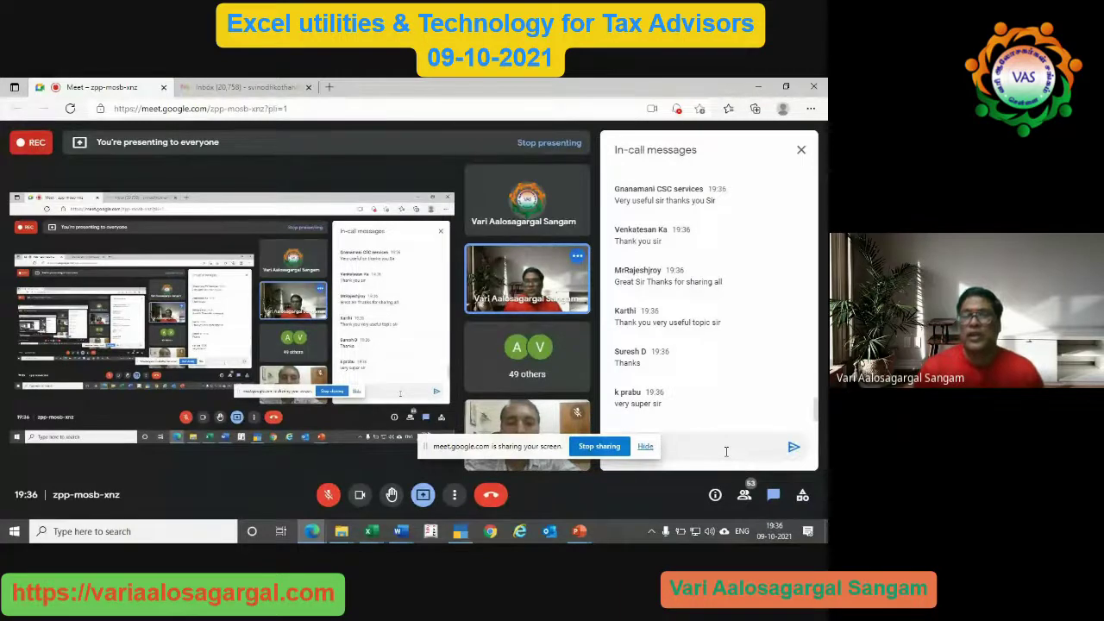
key("Return")
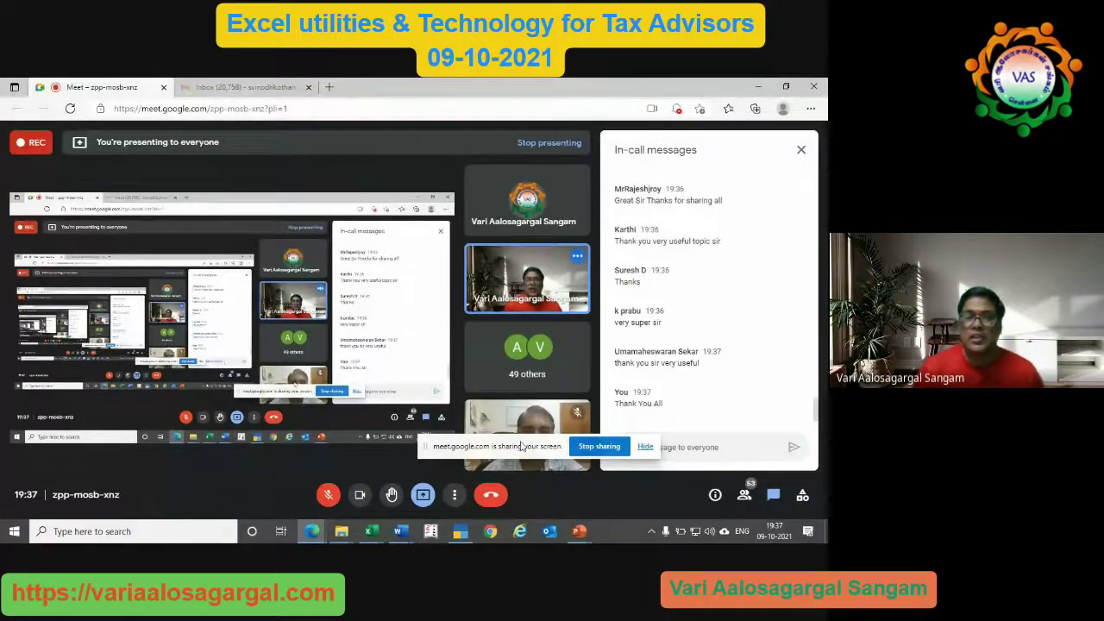
left_click_drag(521, 446, 263, 463)
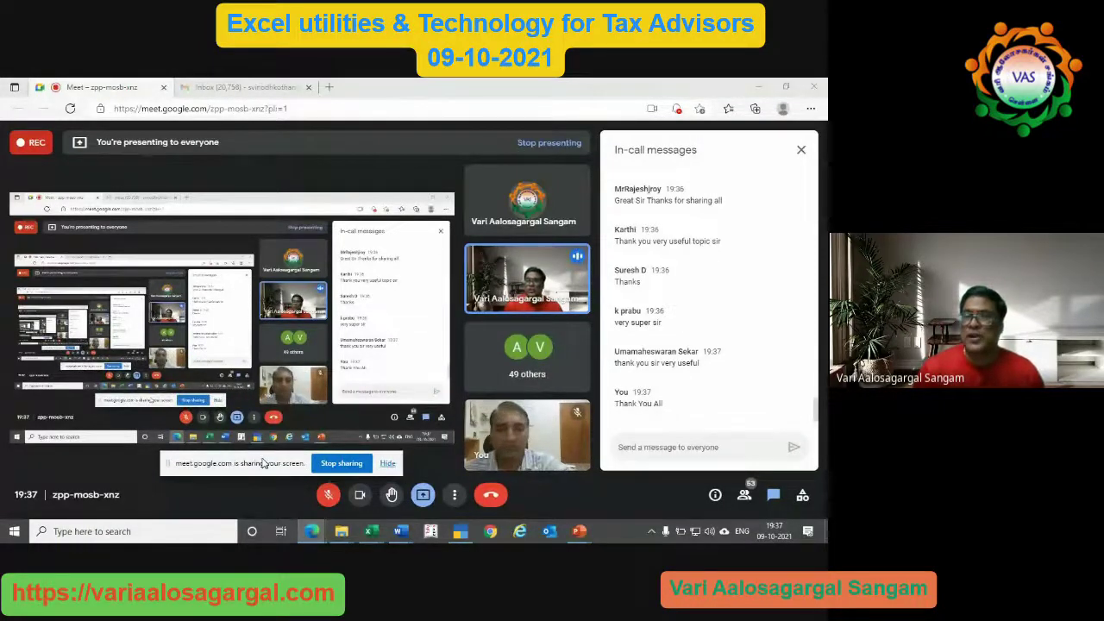
mouse_move(536, 196)
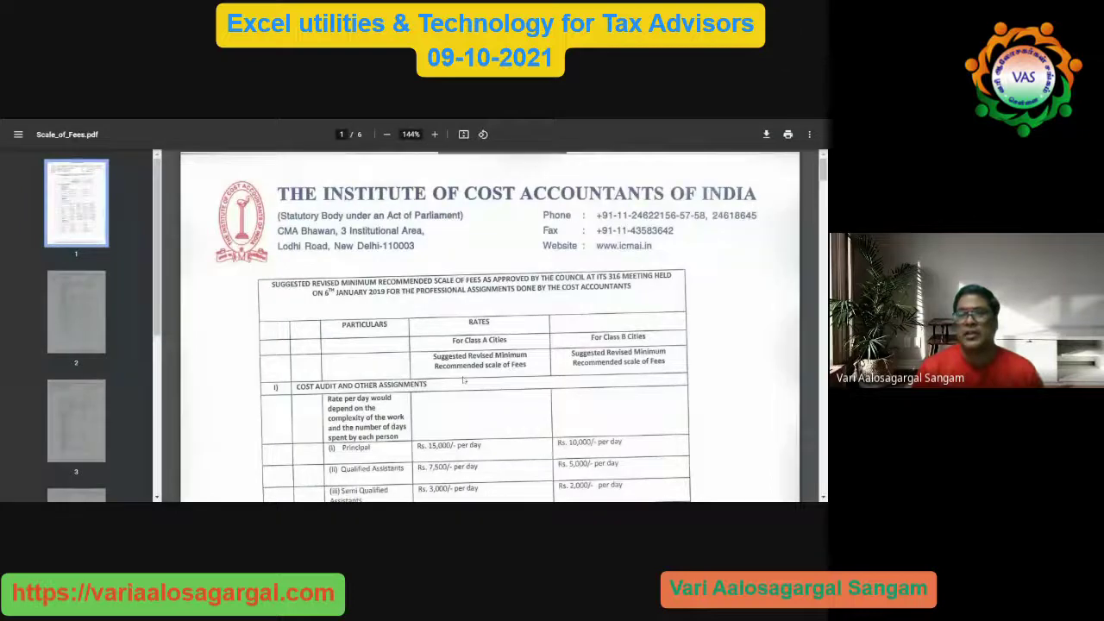
Scroll Scale_of_Fees.pdf page 1 to the turnover-graded cost audit and cost records fee tables
scroll(464, 381, "down", 3)
scroll(464, 380, "down", 4)
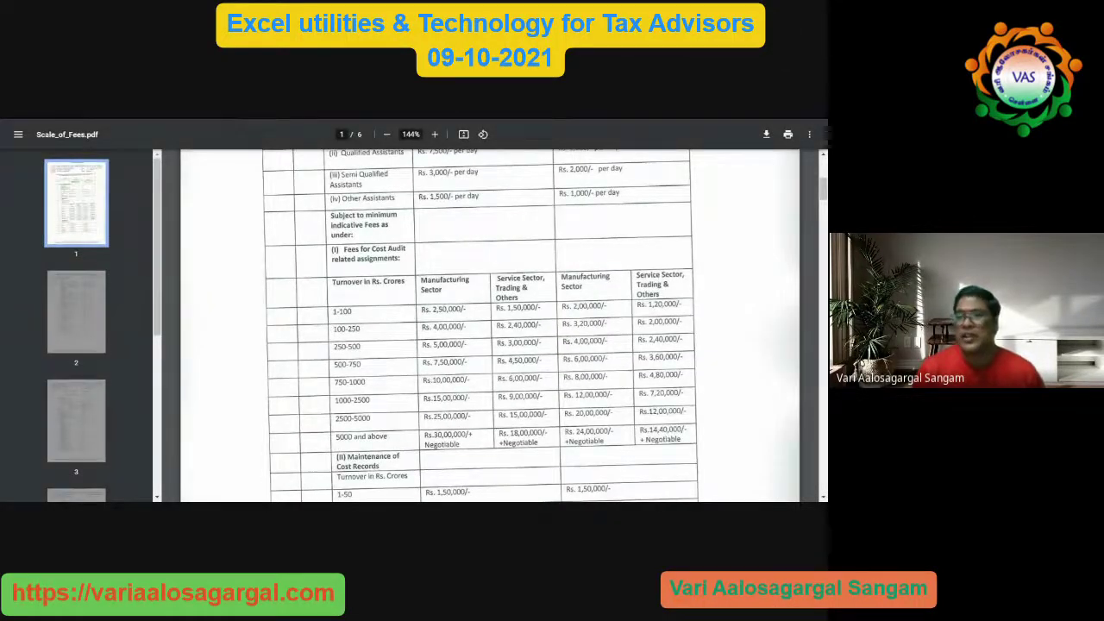
scroll(490, 326, "up", 7)
scroll(490, 326, "down", 8)
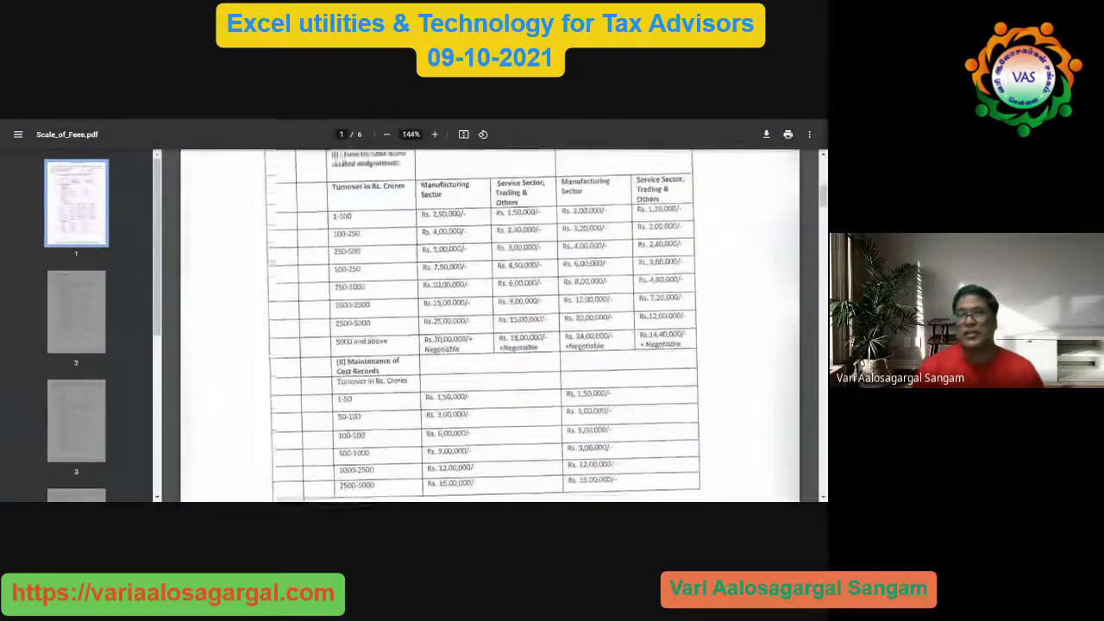
scroll(490, 326, "down", 3)
scroll(490, 326, "down", 5)
scroll(490, 326, "up", 6)
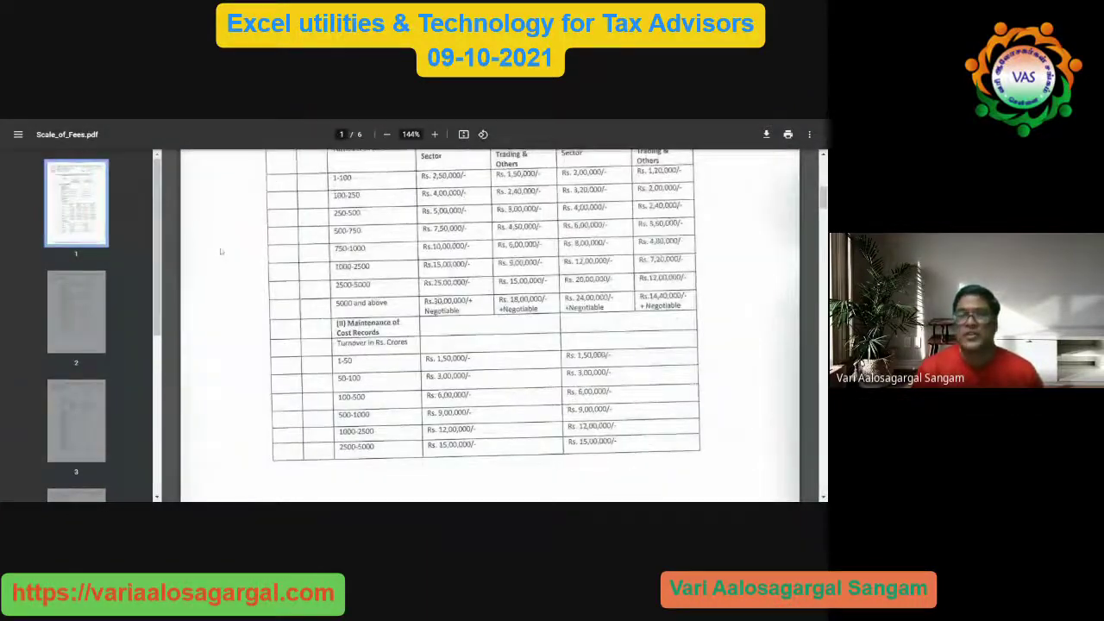